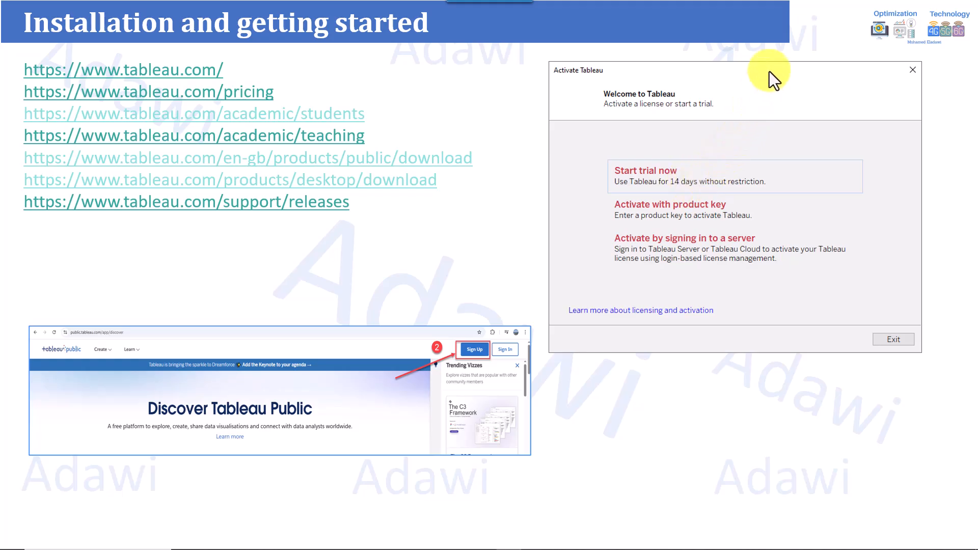
- Open the Tableau Public download page and mark its sign-in option with an arrow and box
left_click(785, 42)
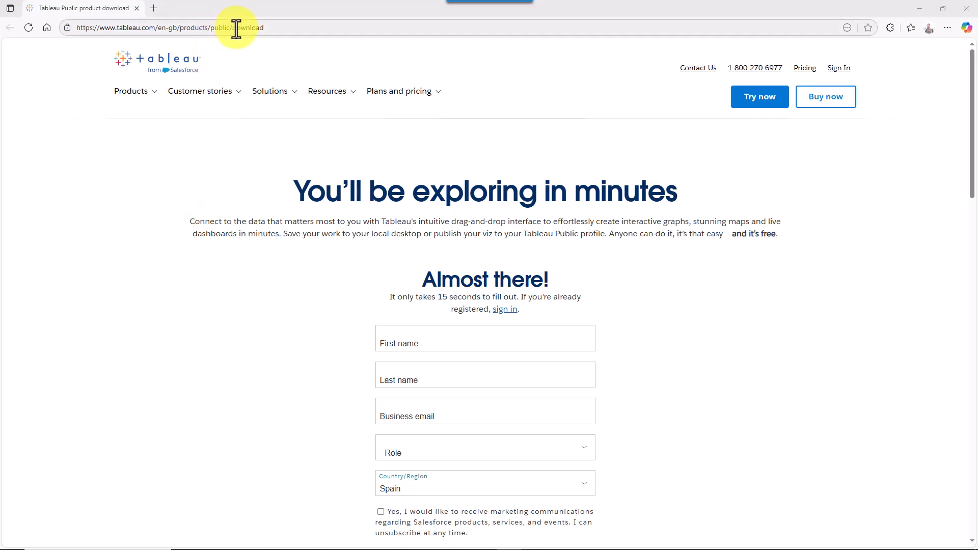
left_click(469, 342)
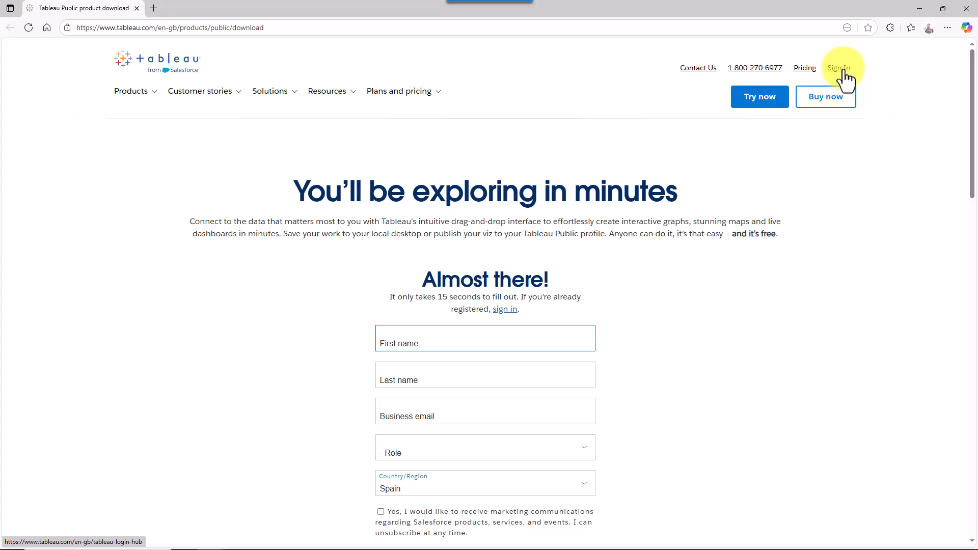
mouse_move(678, 114)
left_mouse_down()
mouse_move(793, 72)
mouse_move(839, 78)
mouse_move(827, 78)
left_mouse_up()
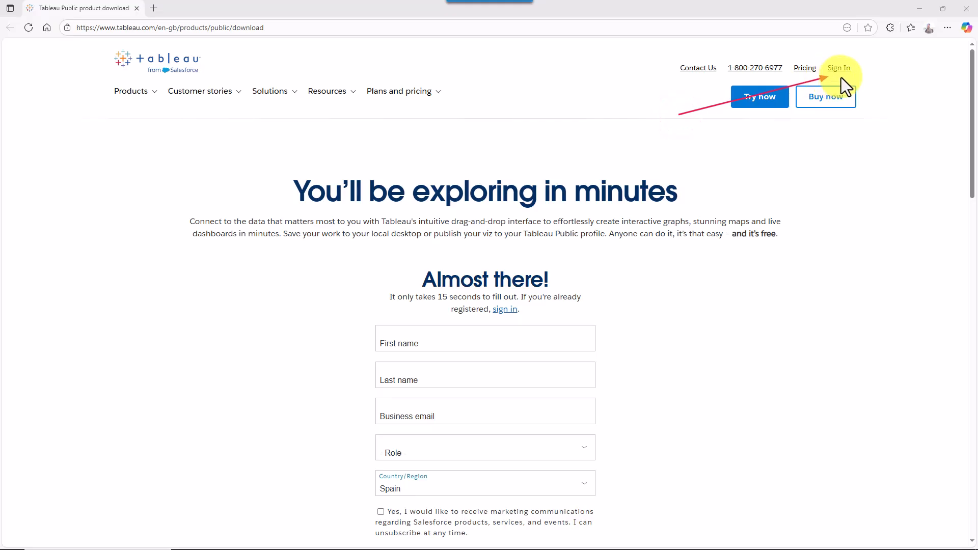
left_click(821, 57)
mouse_move(819, 56)
left_mouse_down()
mouse_move(851, 78)
mouse_move(869, 76)
left_mouse_up()
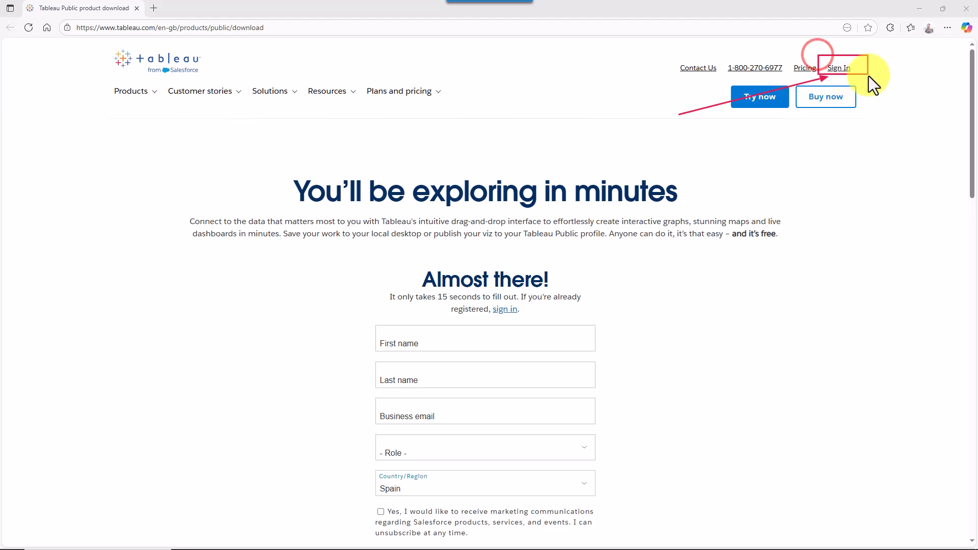
key("Escape")
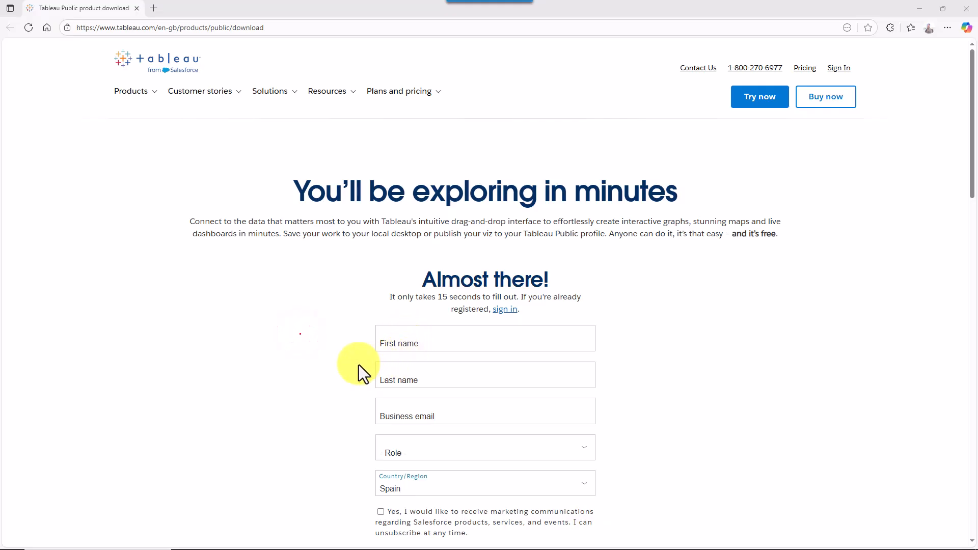
- Point arrows at the name fields and the Business email field, then clear them
left_click_drag(277, 383, 386, 343)
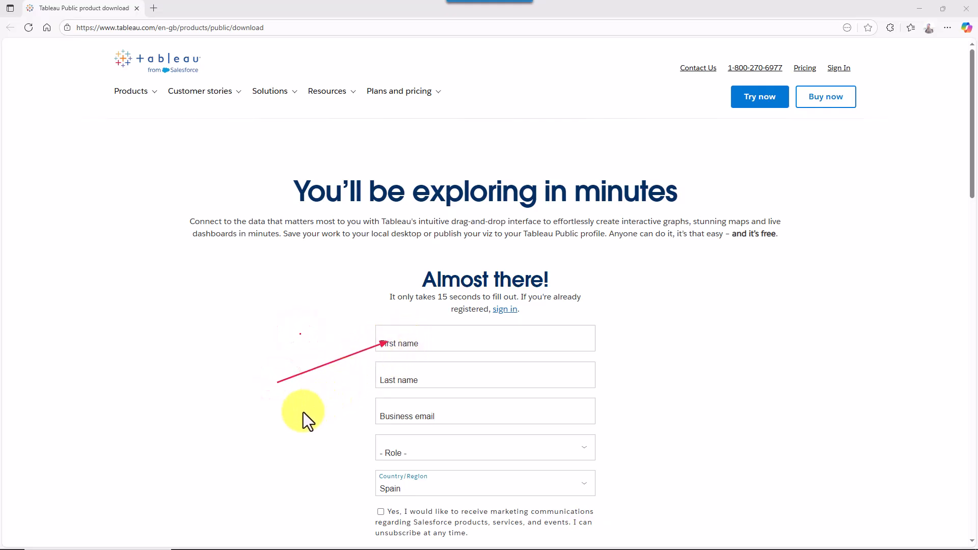
left_click_drag(291, 414, 386, 368)
left_click_drag(314, 440, 370, 415)
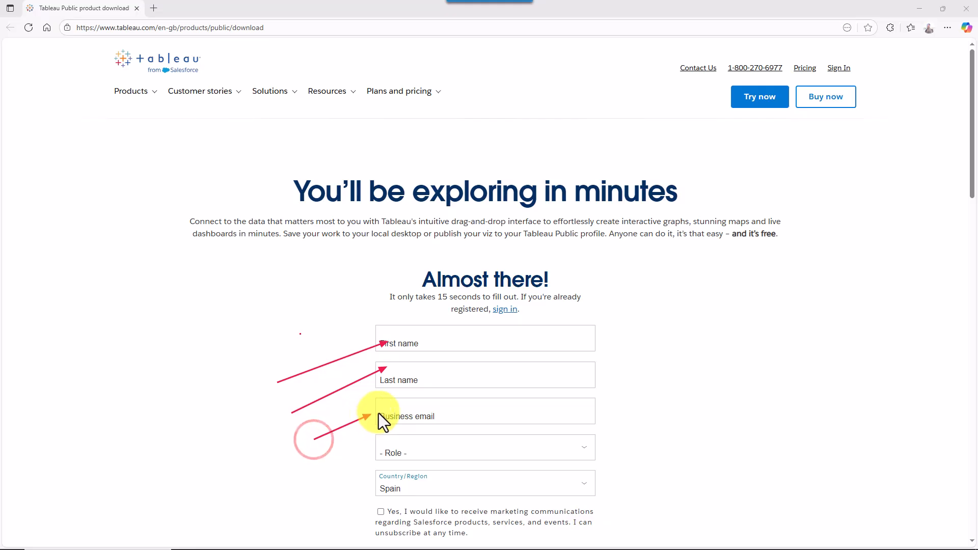
left_click(415, 343)
left_click(411, 340)
left_click(390, 339)
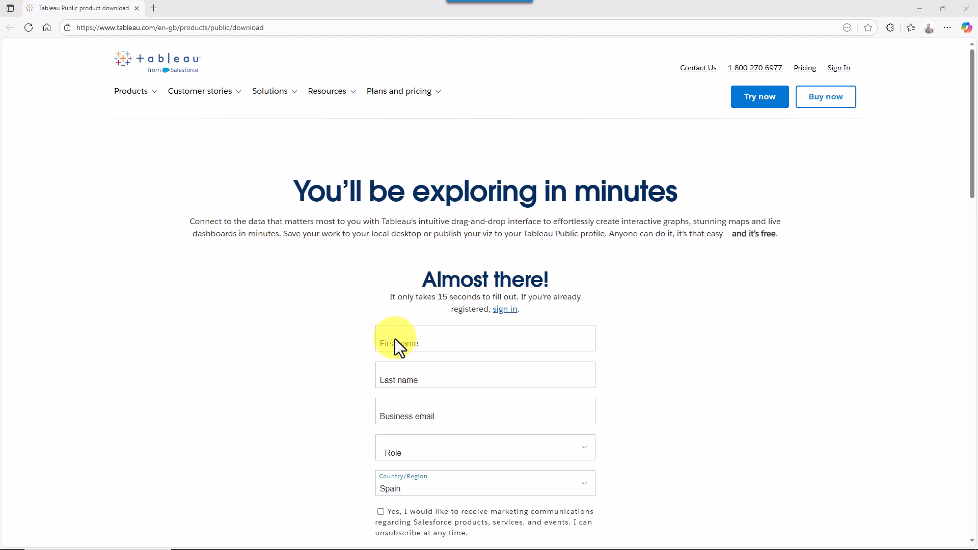
- Enter the user's first and last name and a placeholder business email
left_click(395, 340)
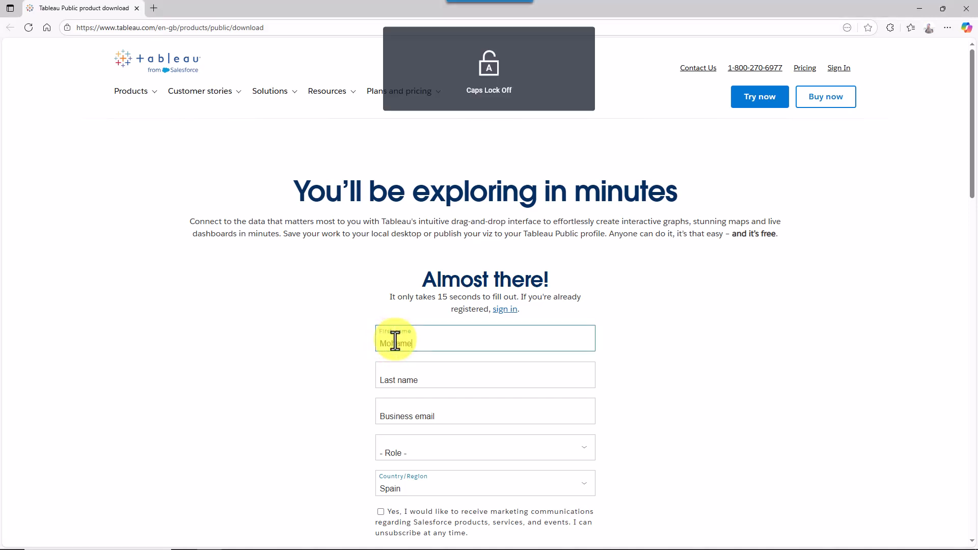
key("Tab")
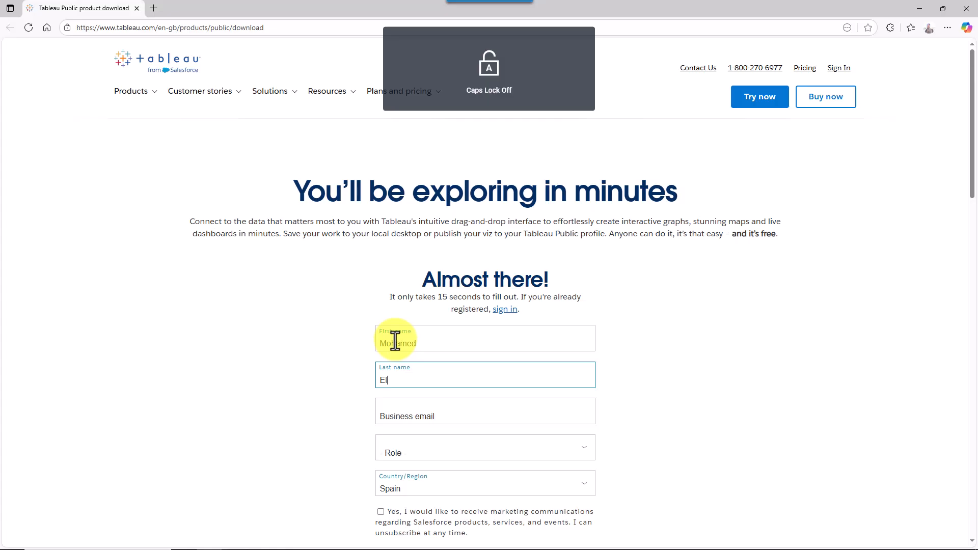
key("Tab")
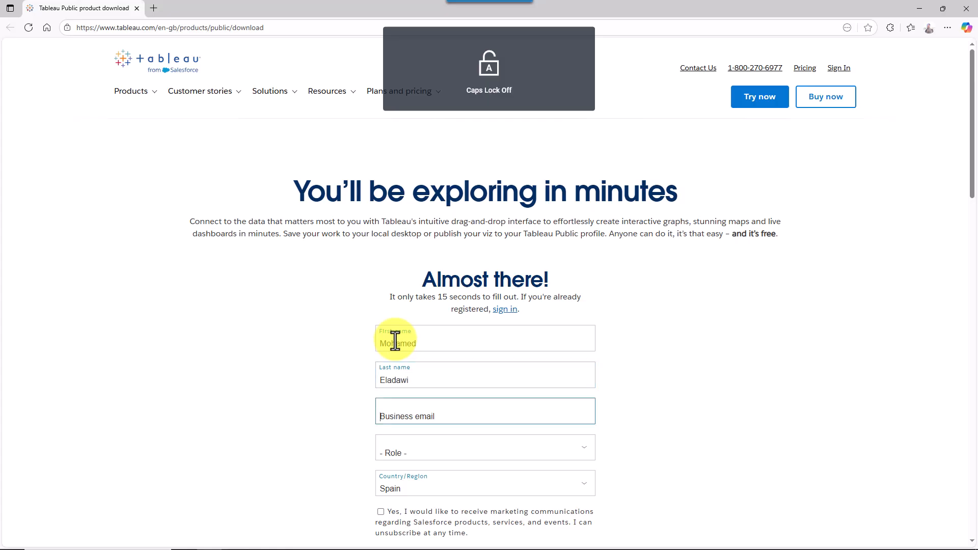
type("xyz")
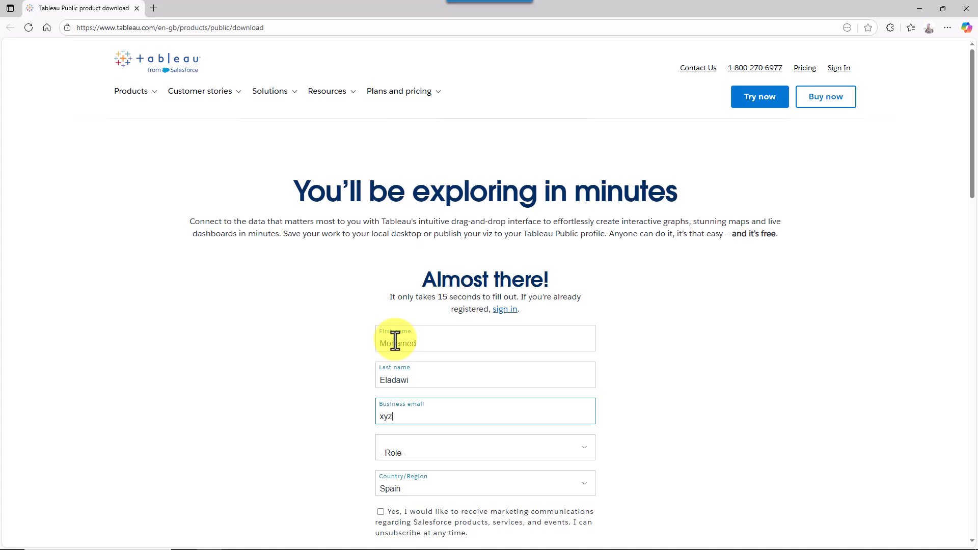
key("Tab")
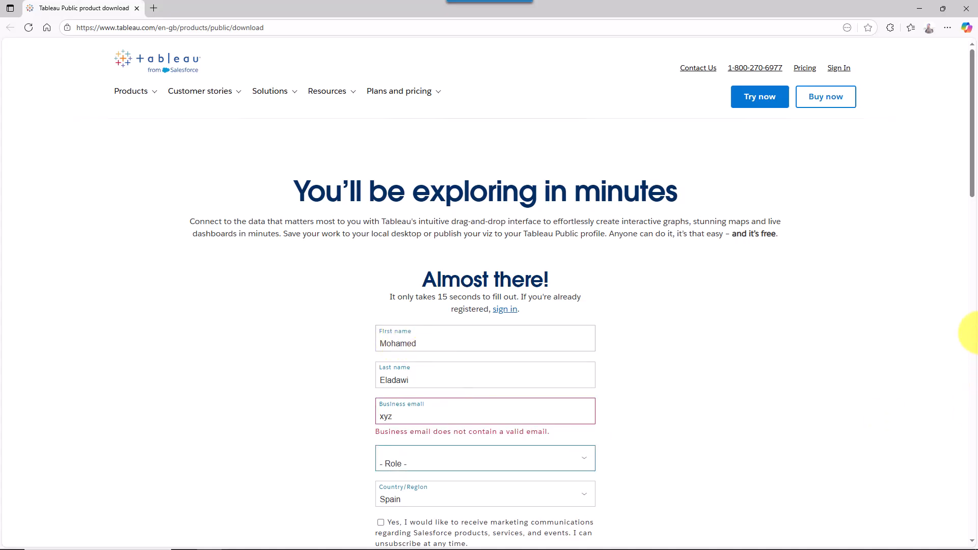
- Set the registration form's Role to Personal User
left_click_drag(972, 176, 973, 220)
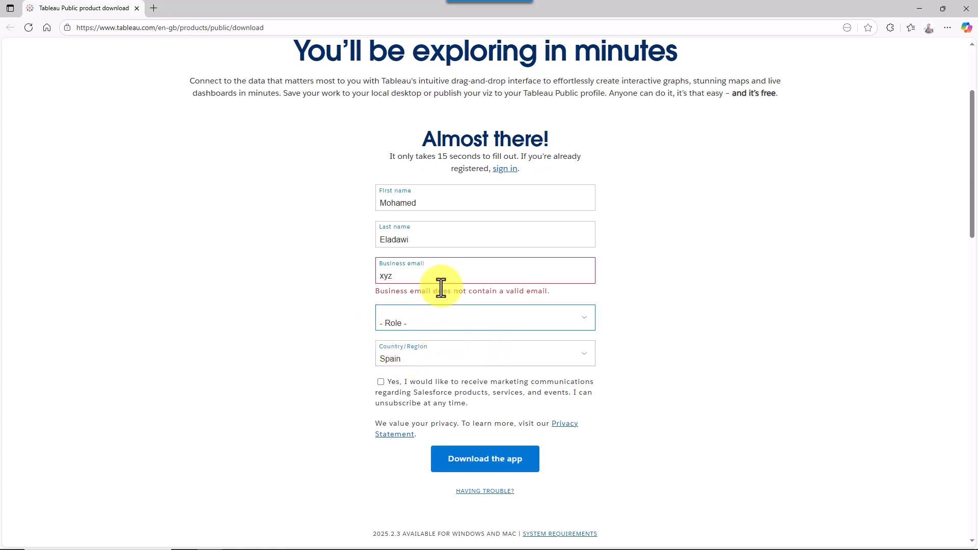
left_click(406, 323)
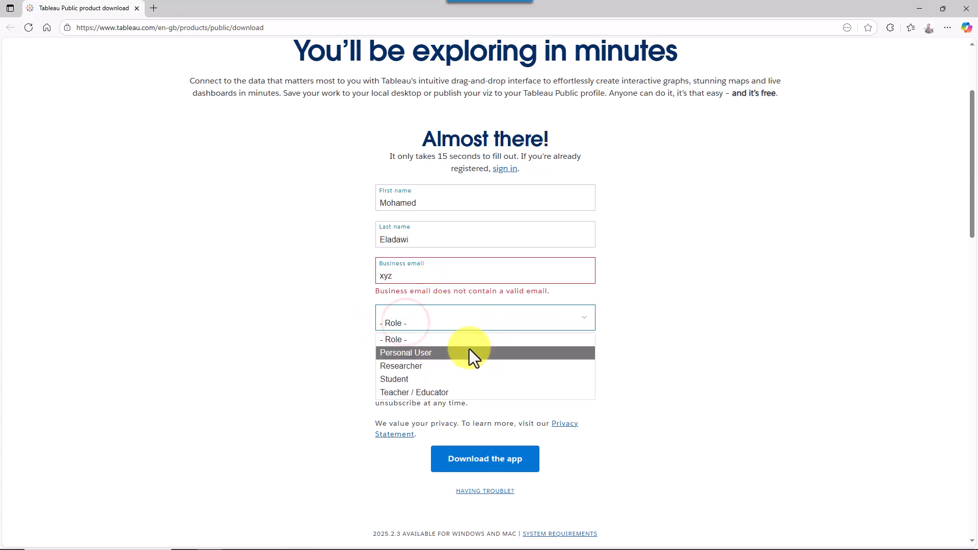
left_click(426, 348)
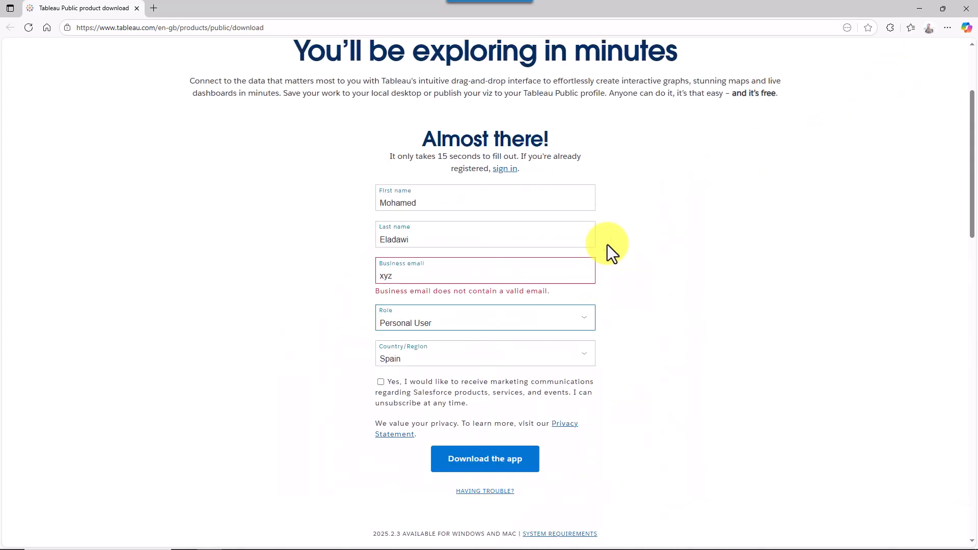
scroll(607, 244, "up", 3)
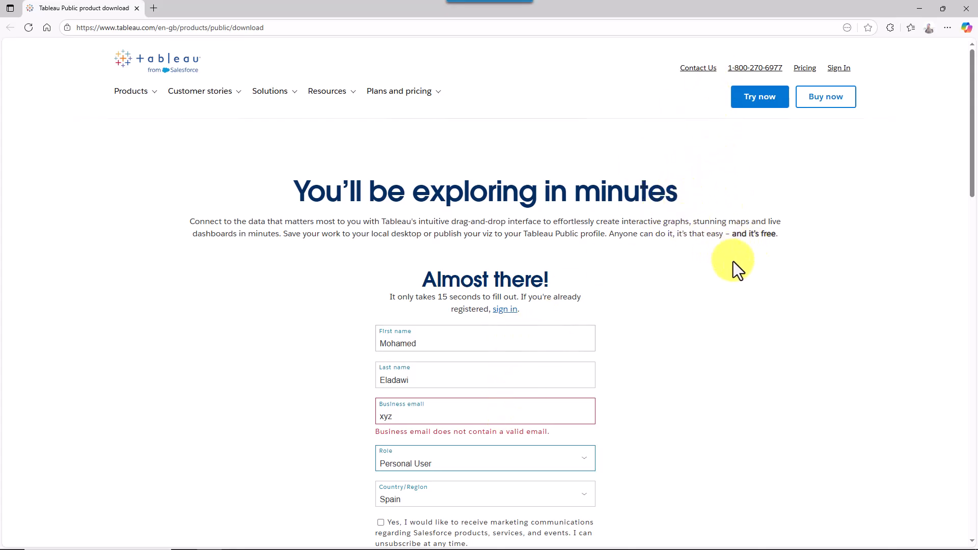
- Back on the slide, follow the Tableau Desktop download link to the 14-day trial form
key("alt+Tab")
left_click(709, 58)
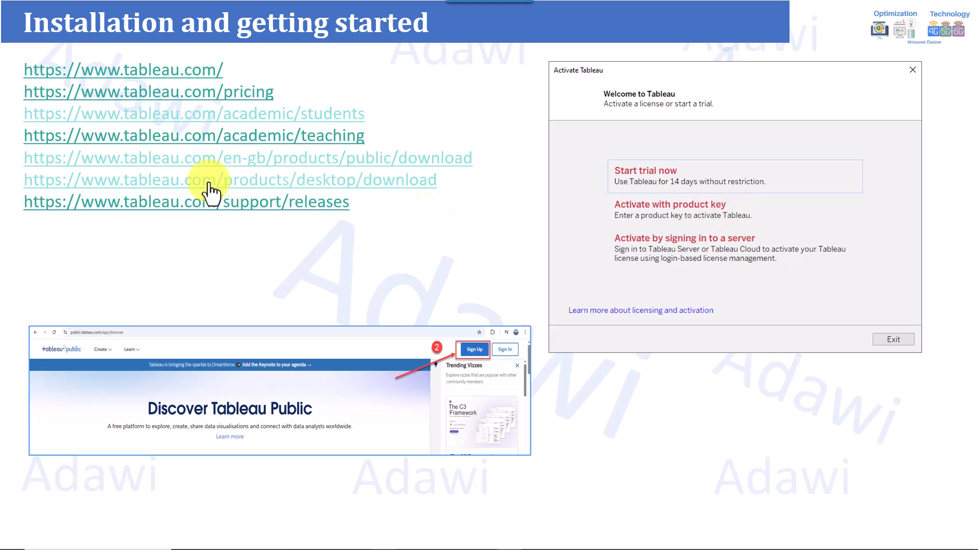
left_click(387, 187)
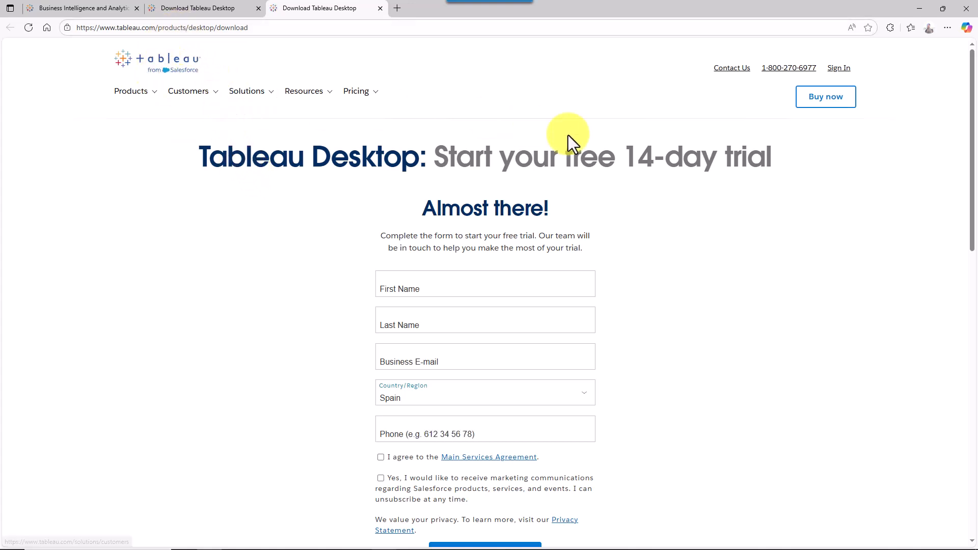
left_click(151, 95)
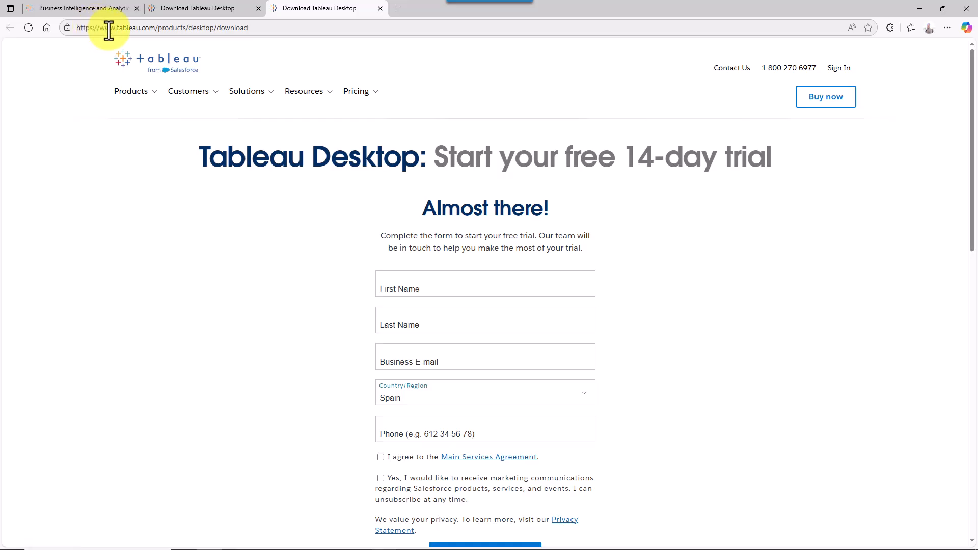
left_click(141, 92)
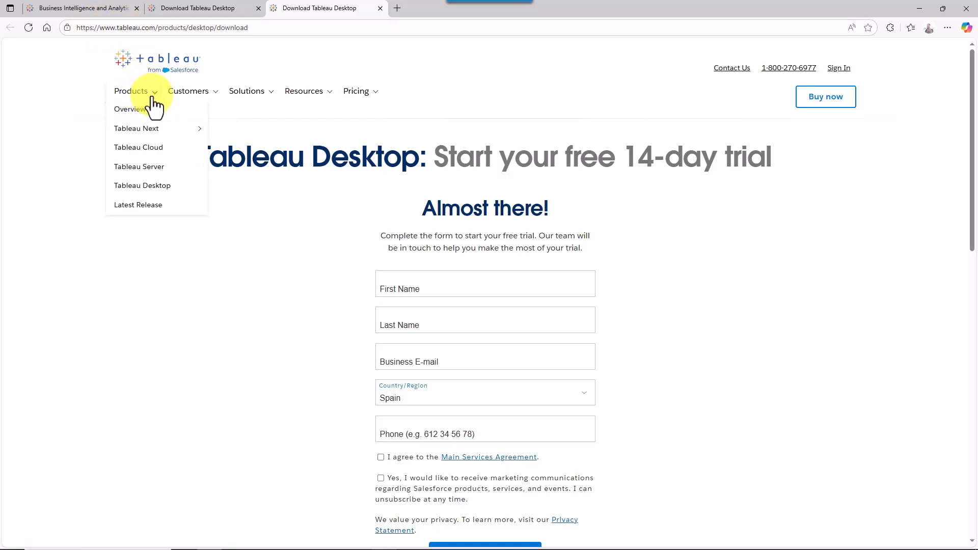
left_click(156, 190)
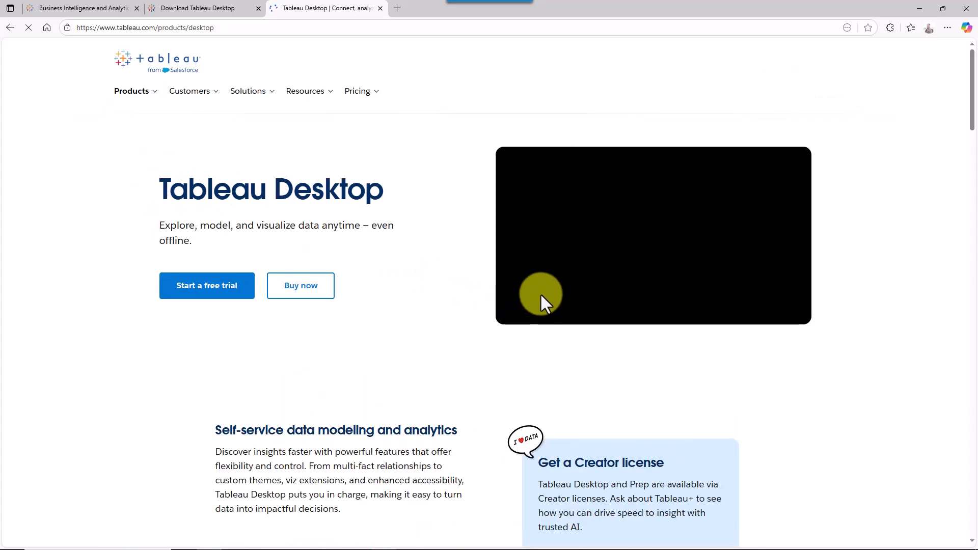
scroll(540, 294, "down", 8)
scroll(425, 277, "up", 8)
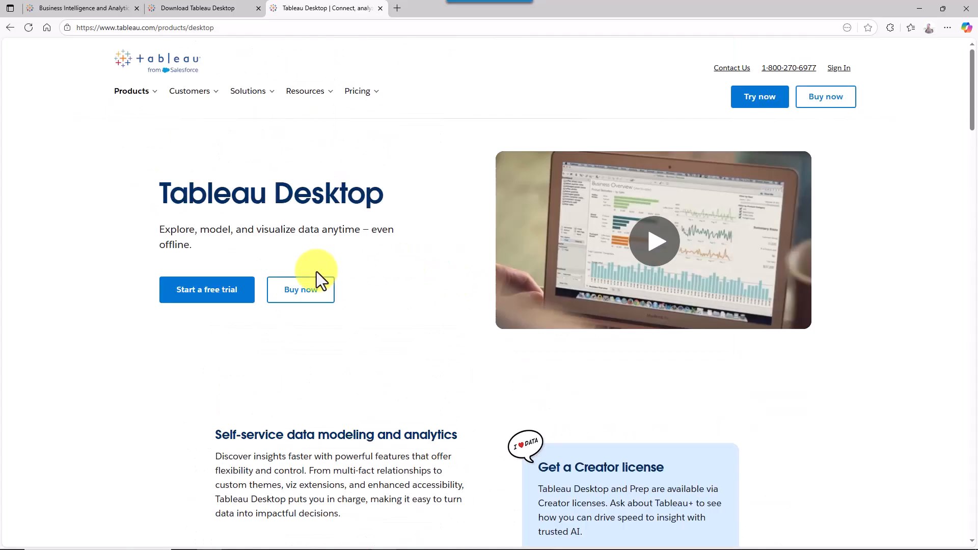
left_click(216, 300)
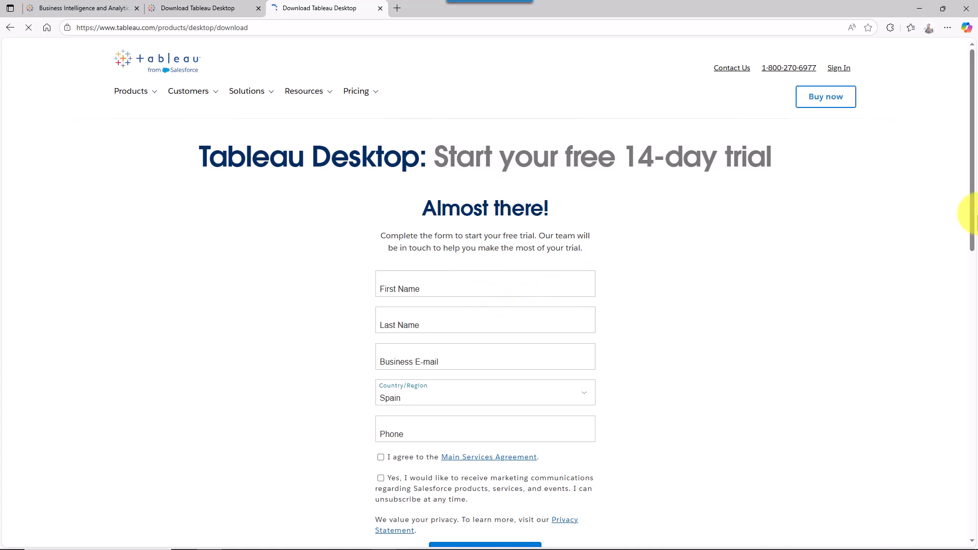
mouse_move(972, 218)
left_mouse_down()
mouse_move(973, 316)
mouse_move(970, 212)
left_mouse_up()
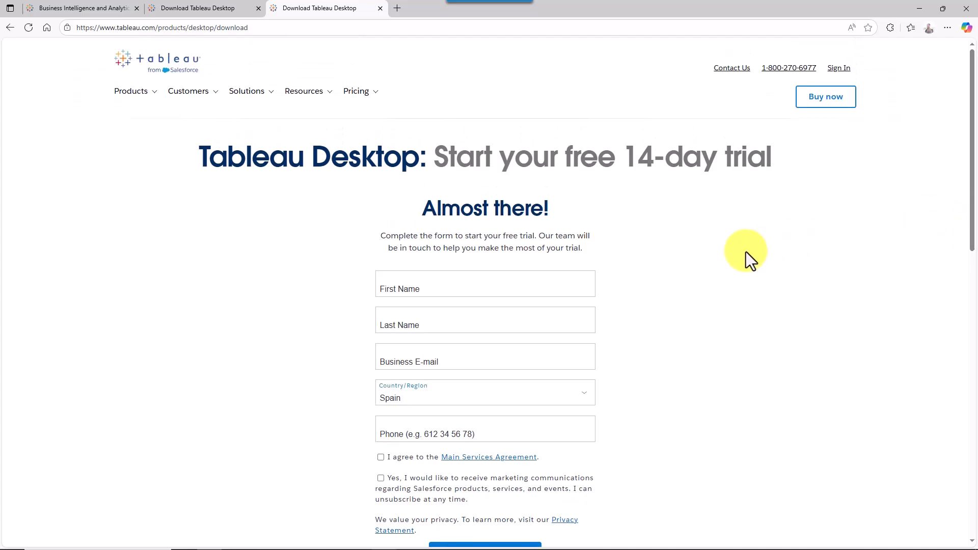
left_click_drag(622, 157, 776, 162)
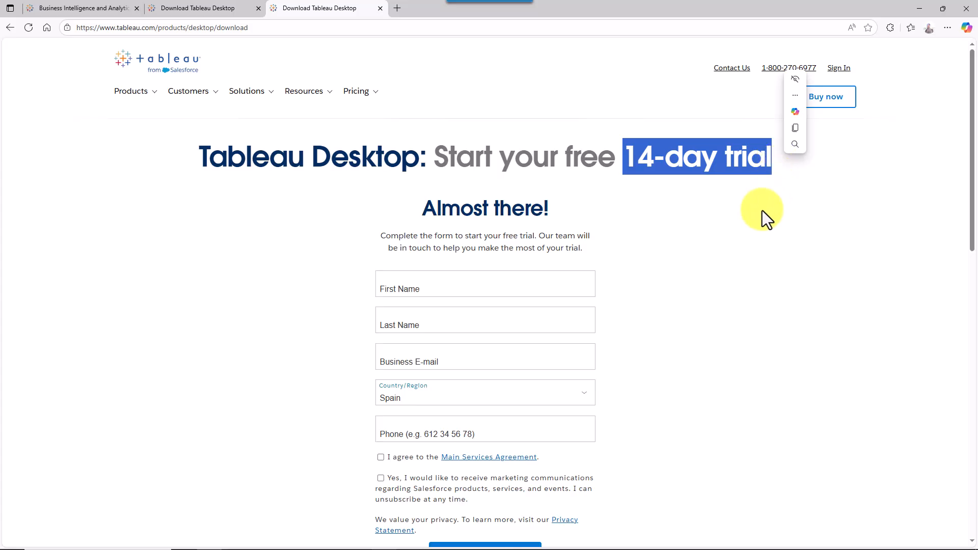
left_click(761, 244)
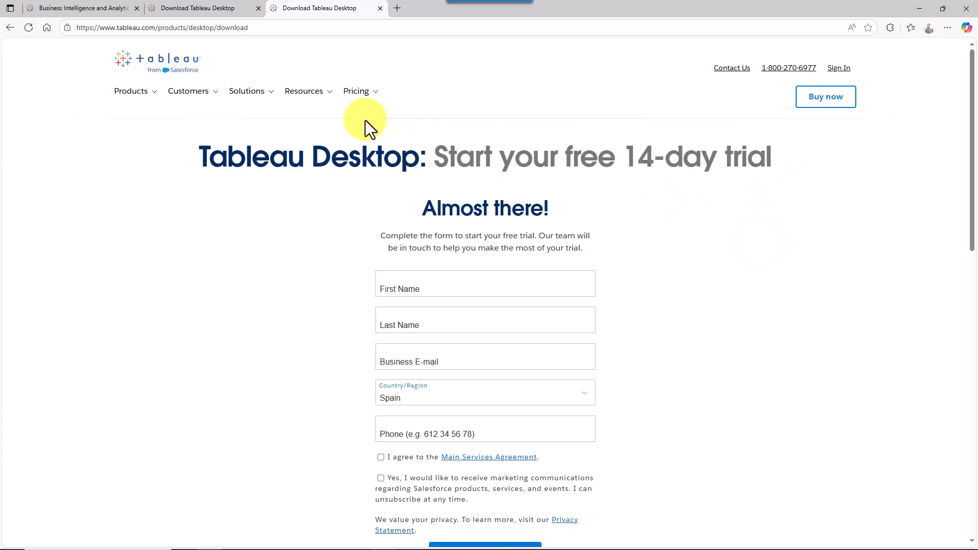
- Mark the Sign In link, then go through the Tableau Login hub to 'Sign in to Tableau Public'
left_click(844, 70)
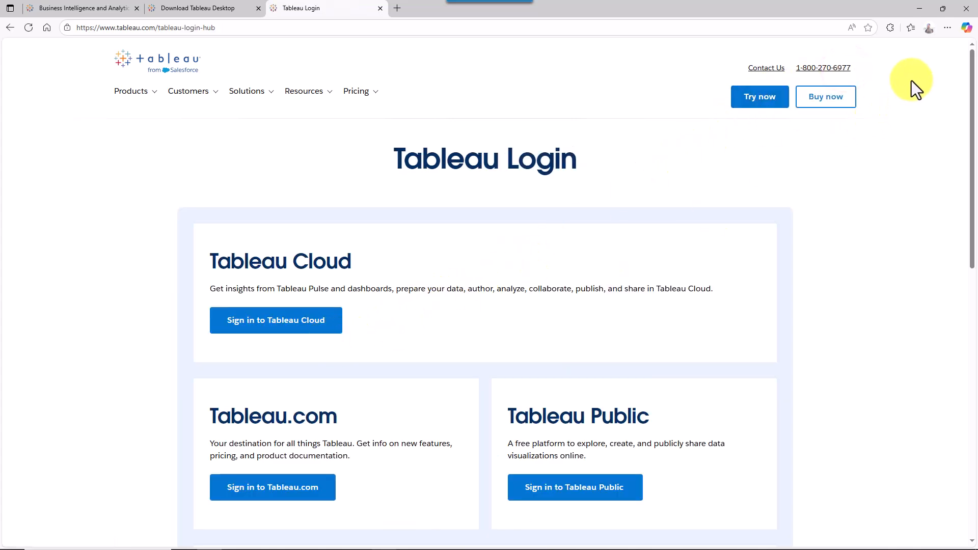
left_click(9, 29)
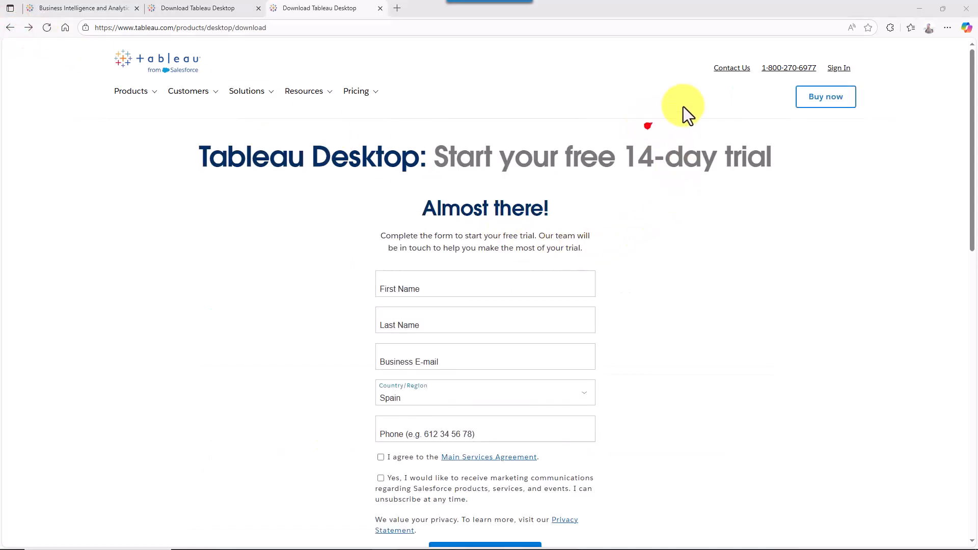
left_click_drag(683, 106, 821, 77)
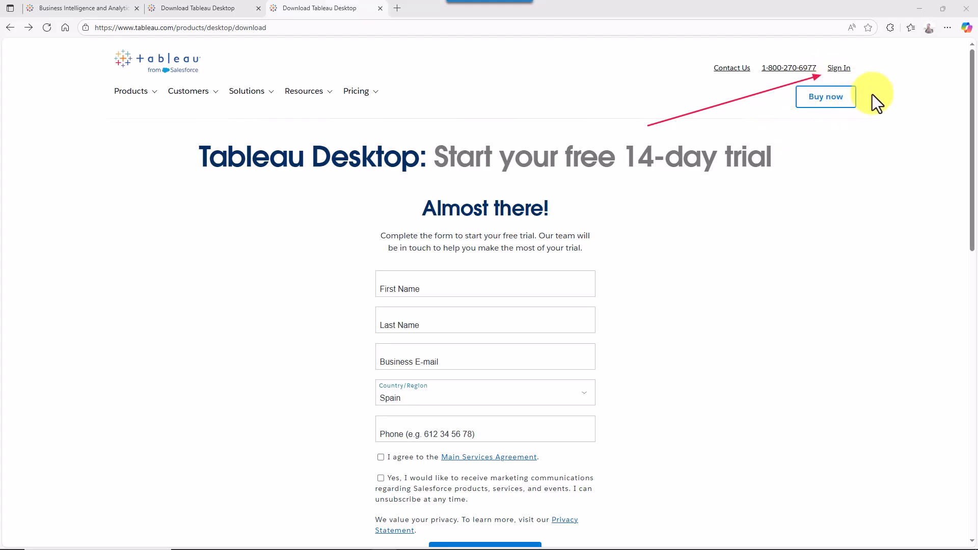
left_click(841, 70)
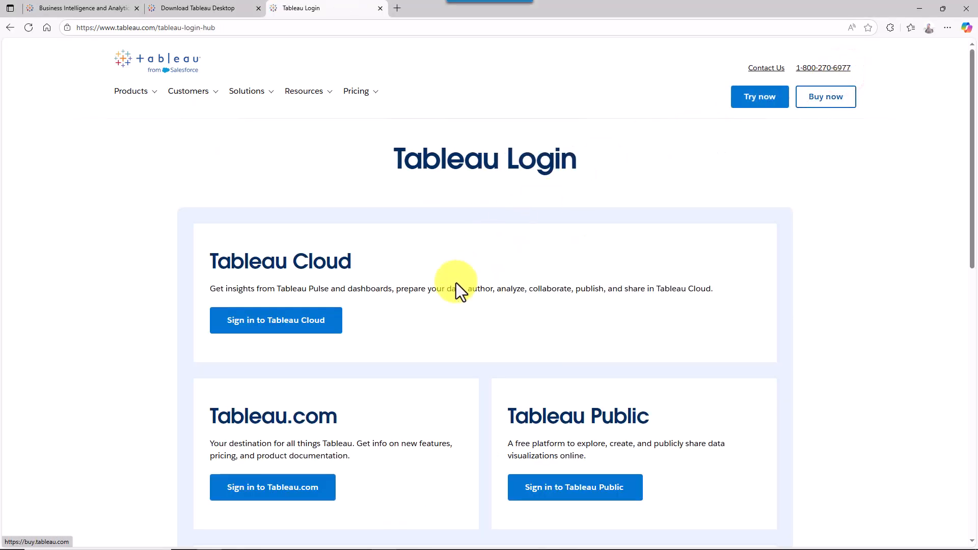
left_click_drag(971, 169, 968, 264)
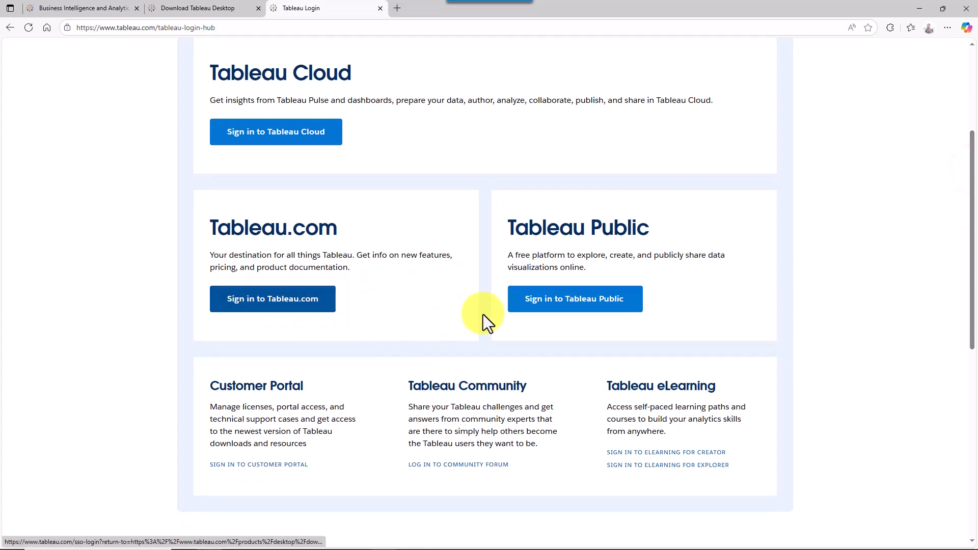
left_click(585, 305)
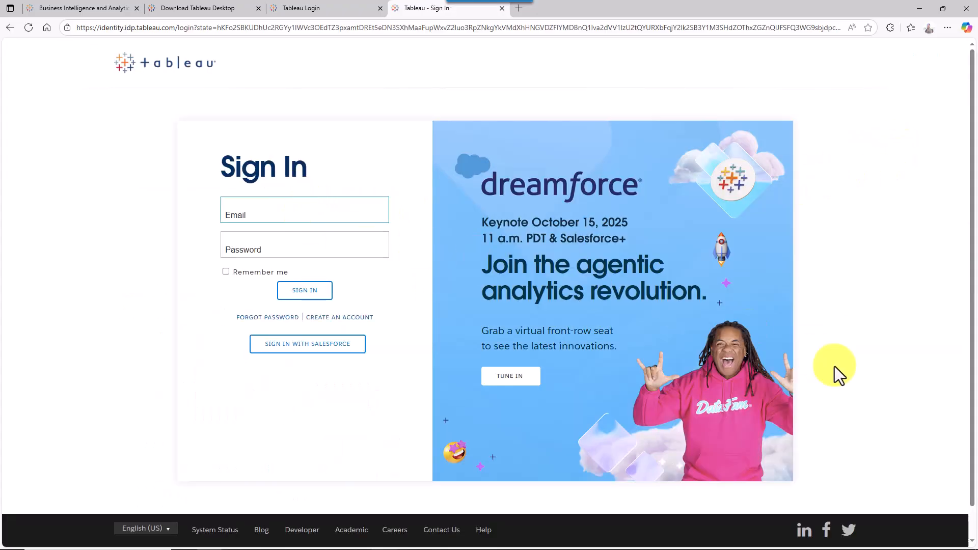
- Highlight the Tableau Public profile avatar with an arrow and outline
left_click(891, 380)
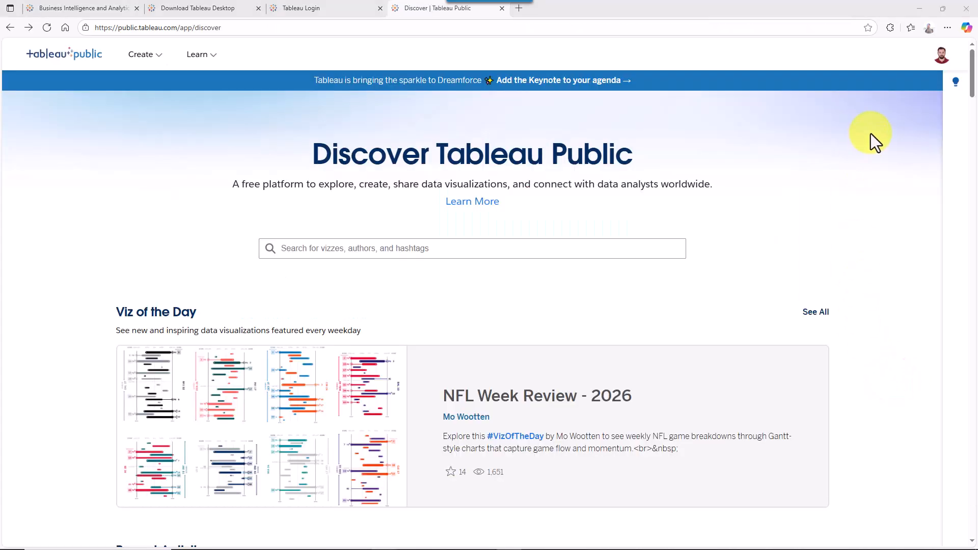
left_click_drag(843, 121, 929, 60)
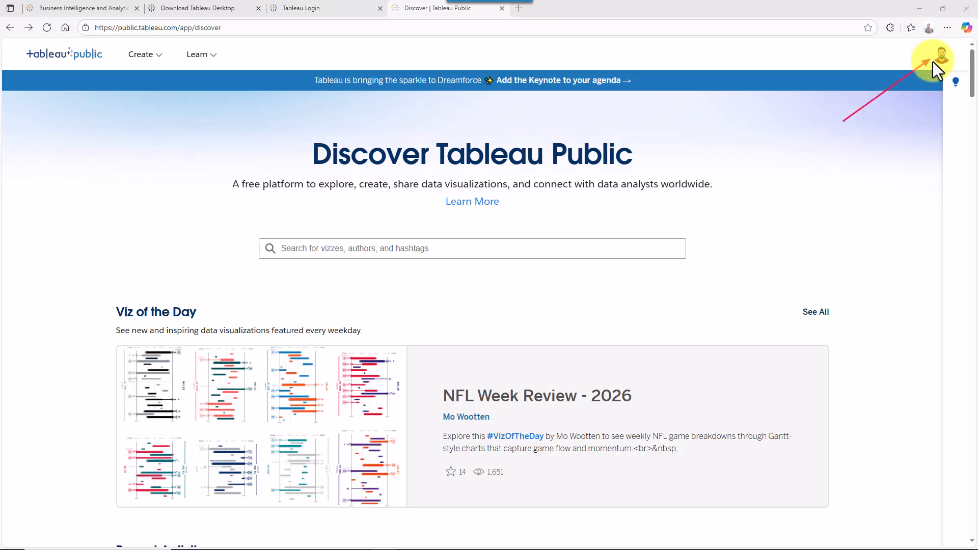
left_click_drag(919, 44, 957, 68)
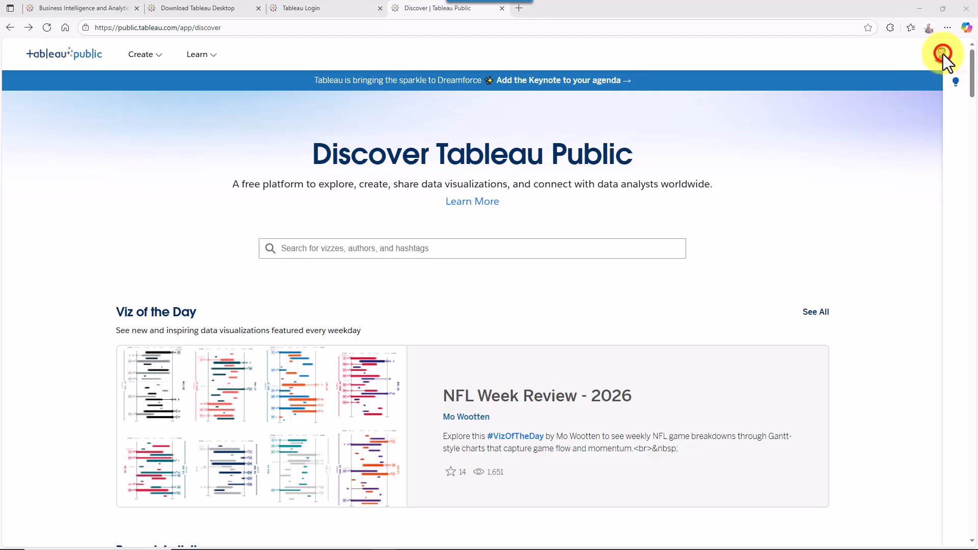
- Go from the account menu to My Profile and create a new viz workbook
left_click(940, 57)
left_click(900, 387)
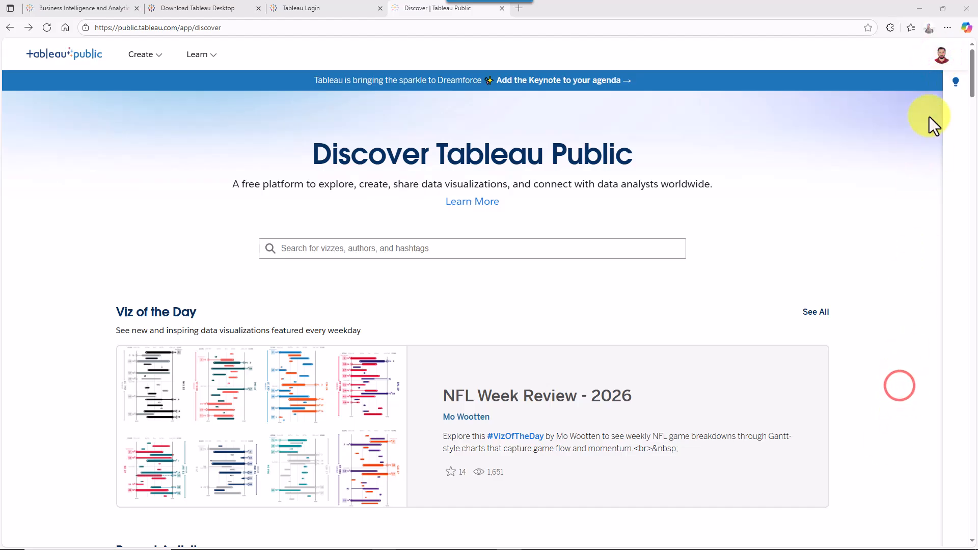
left_click(944, 54)
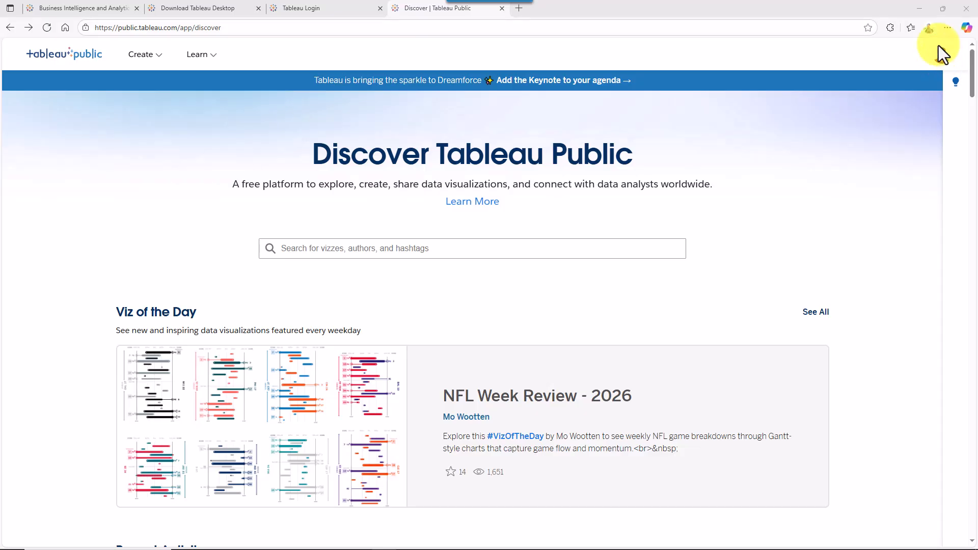
left_click(940, 60)
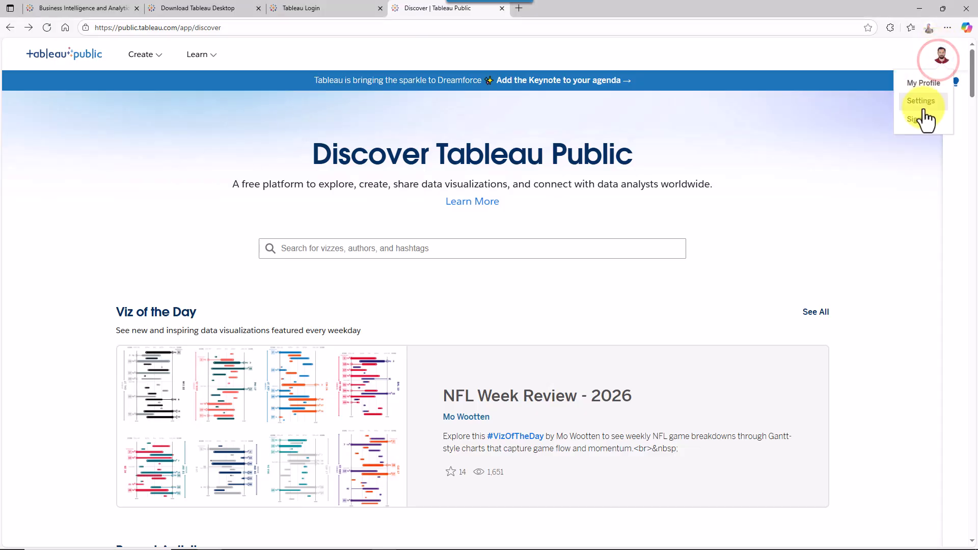
left_click(932, 86)
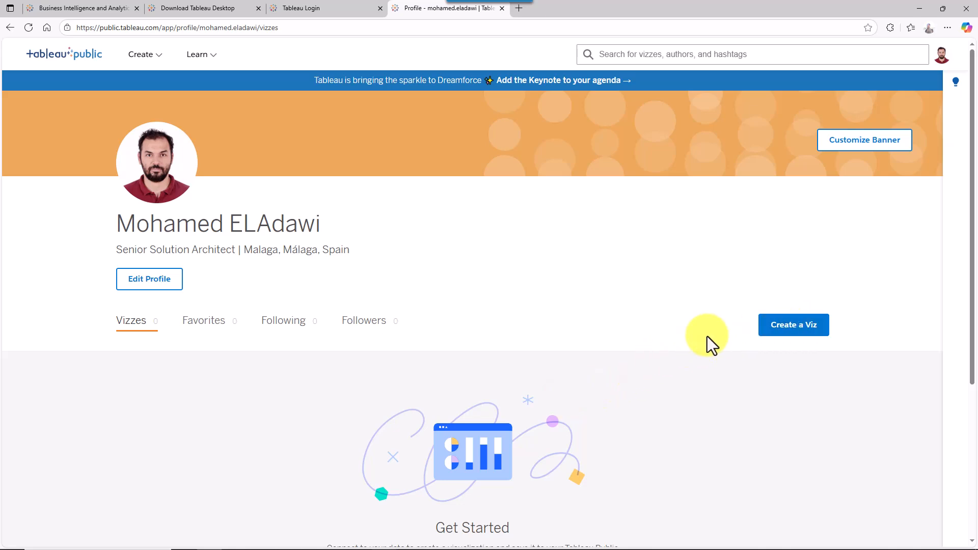
left_click(780, 332)
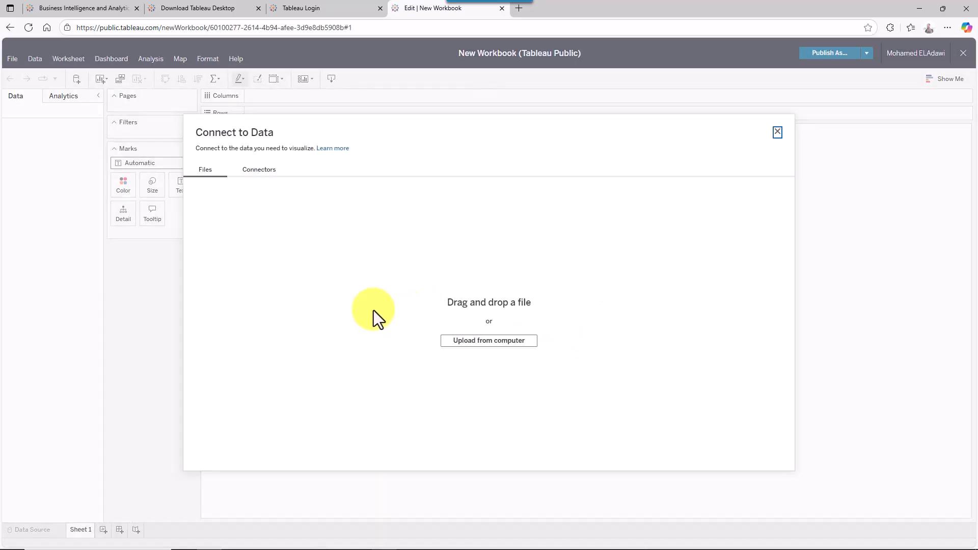
- Close the Connect to Data dialog and switch to the Tableau Desktop start window
left_click(777, 133)
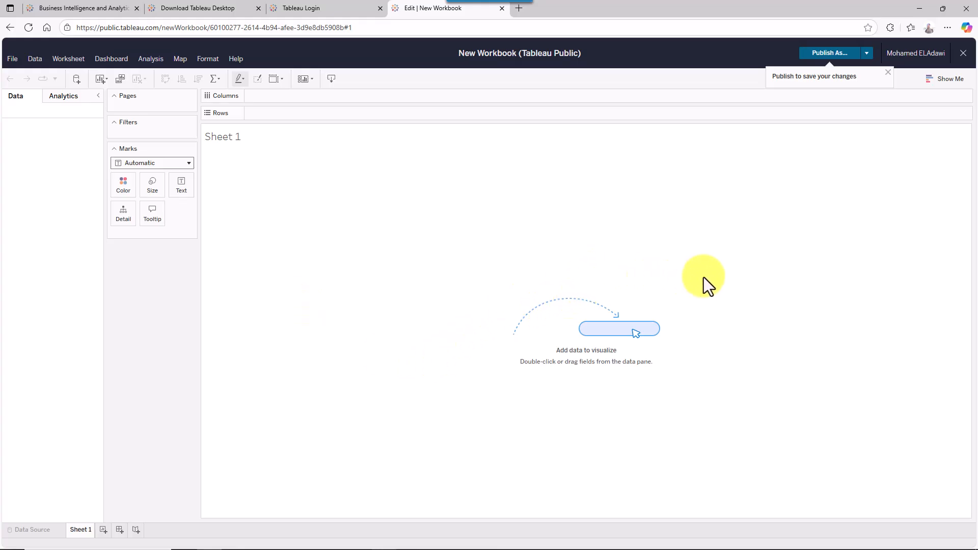
left_click(894, 376)
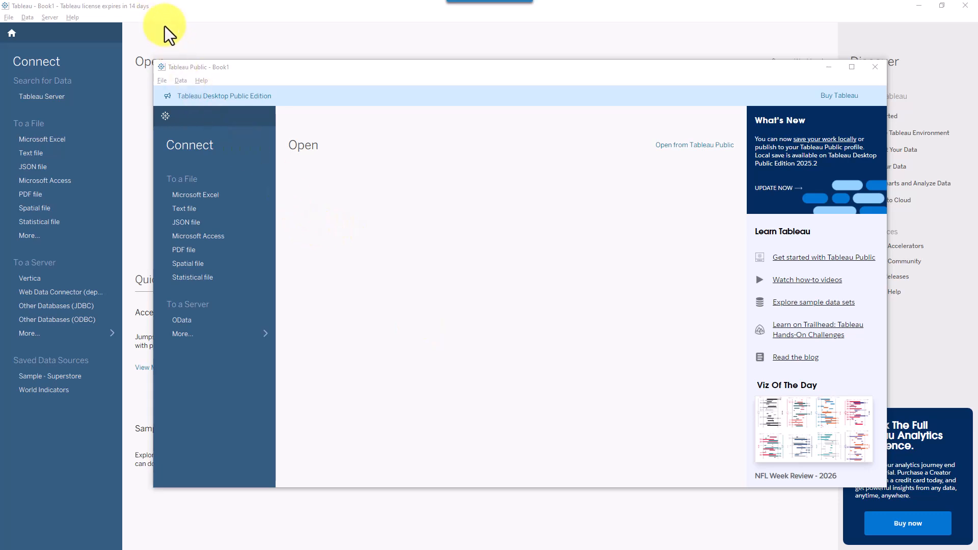
- Mark the trial licence expiry notice in the title bar and nudge the Tableau Public window lower
left_click_drag(207, 44, 133, 14)
mouse_move(168, 3)
left_mouse_down()
mouse_move(73, 26)
mouse_move(51, 6)
mouse_move(5, 14)
left_mouse_up()
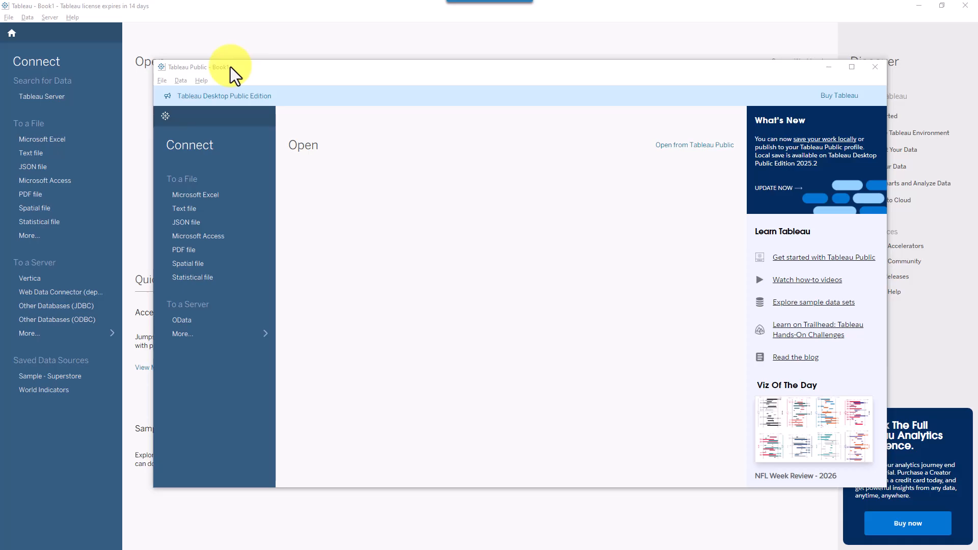
mouse_move(230, 67)
left_mouse_down()
mouse_move(234, 108)
mouse_move(341, 114)
mouse_move(412, 173)
mouse_move(228, 110)
mouse_move(243, 74)
left_mouse_up()
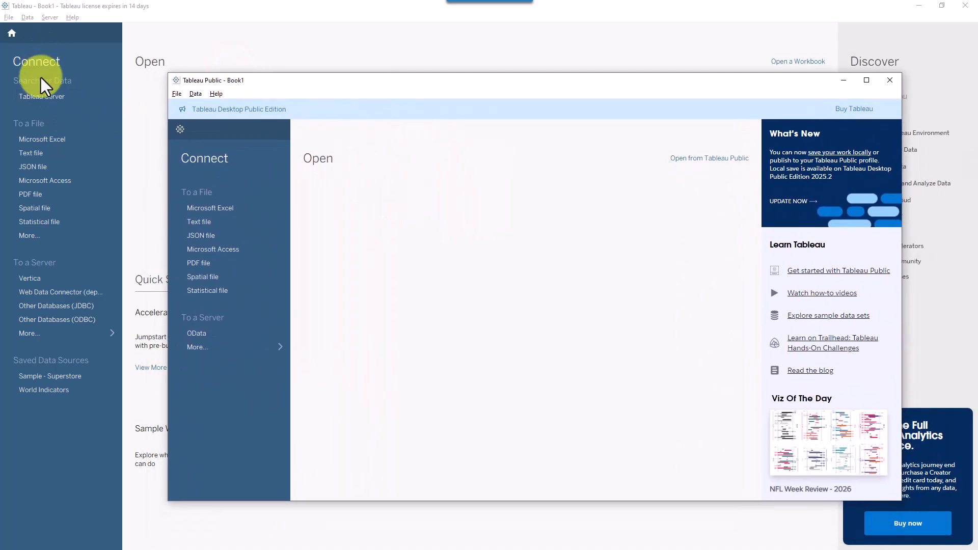
- Compare both windows' Connect and To a File lists, marking Tableau Server, Excel and Text file
left_click(78, 77)
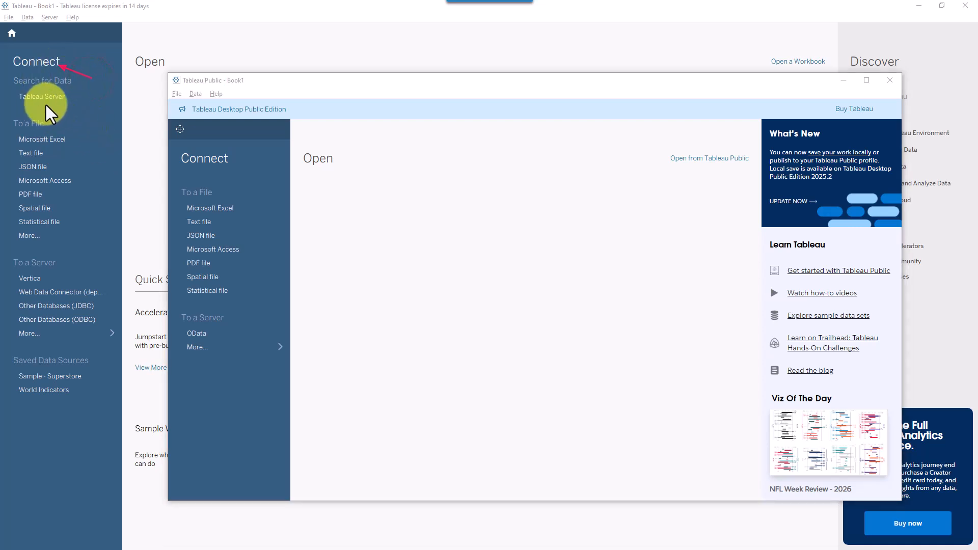
left_click_drag(96, 116, 64, 103)
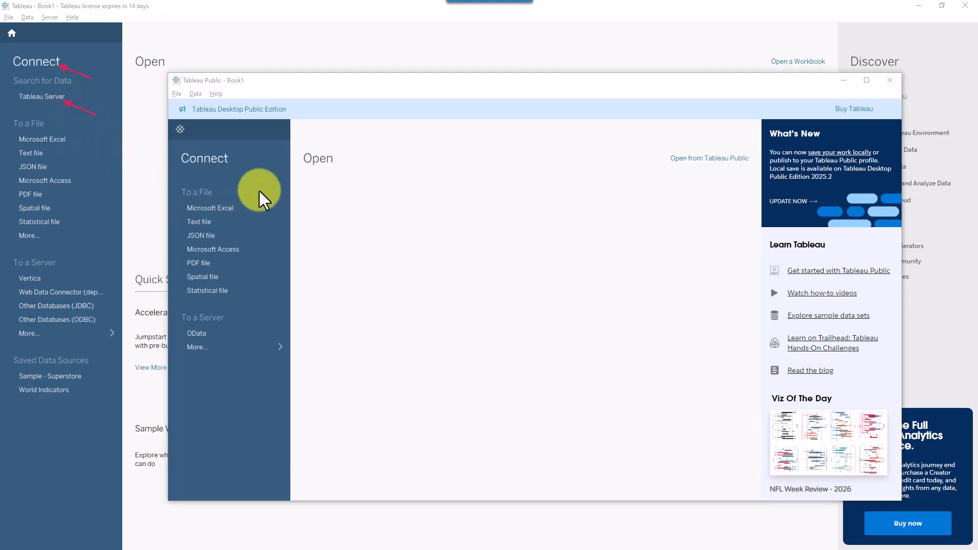
left_click_drag(303, 178, 220, 175)
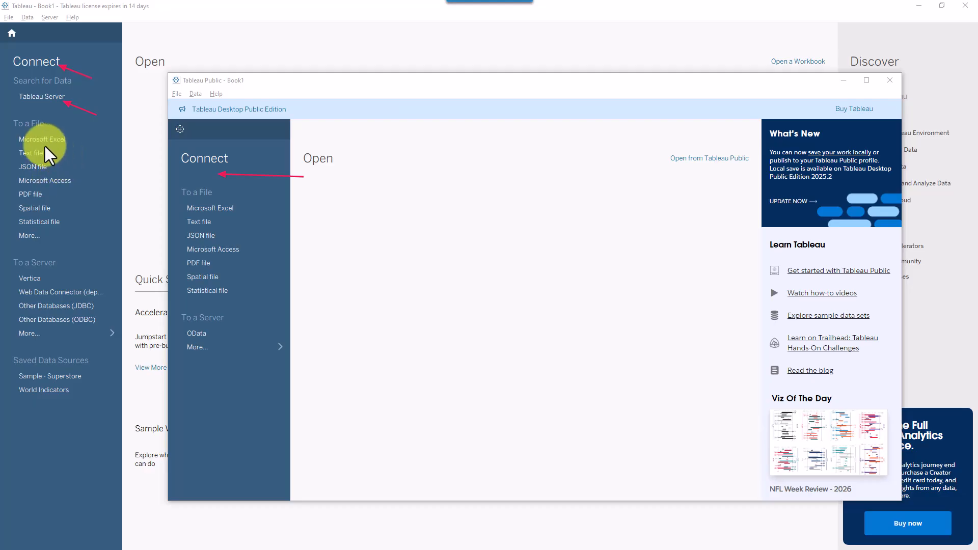
mouse_move(8, 130)
left_mouse_down()
mouse_move(83, 199)
mouse_move(95, 244)
left_mouse_up()
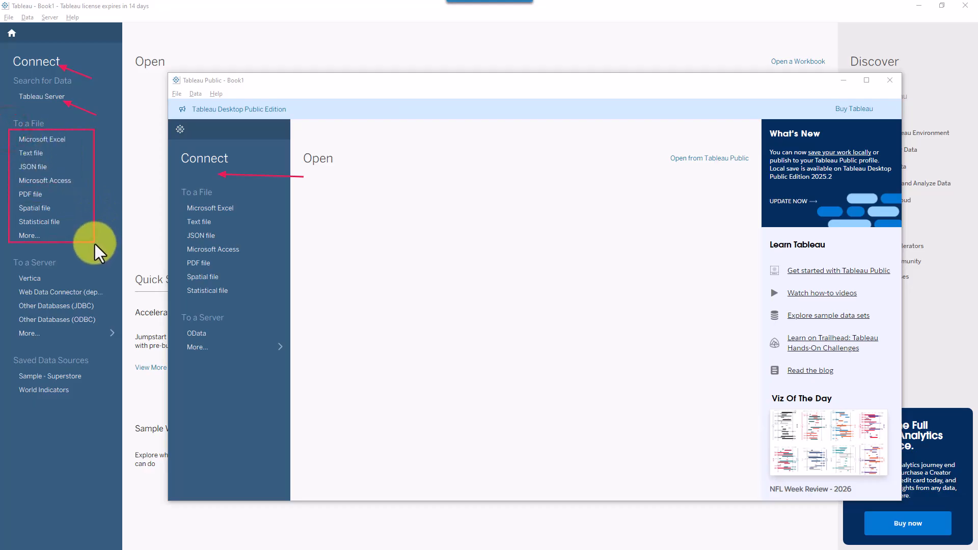
mouse_move(169, 179)
left_mouse_down()
mouse_move(253, 275)
mouse_move(259, 296)
left_mouse_up()
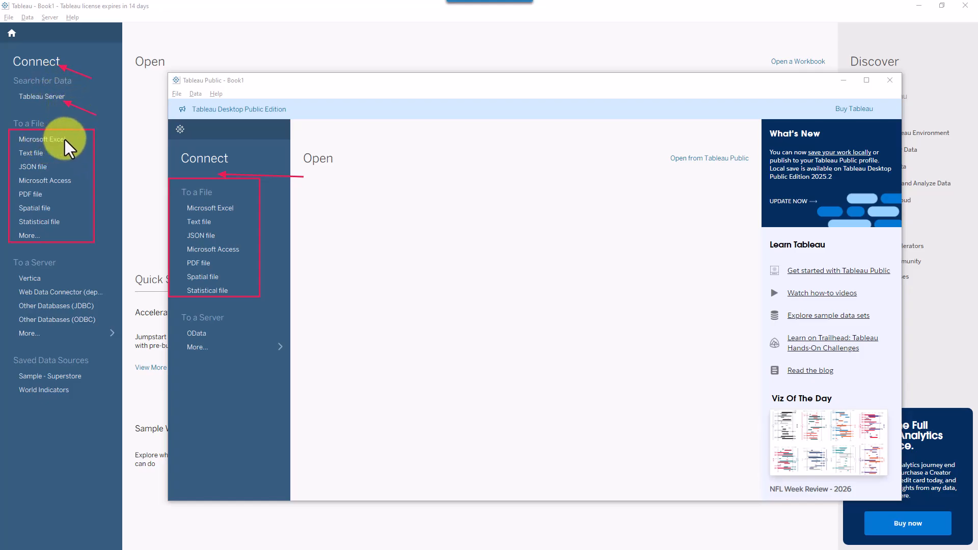
mouse_move(105, 152)
left_mouse_down()
mouse_move(71, 143)
mouse_move(74, 166)
mouse_move(51, 153)
left_mouse_up()
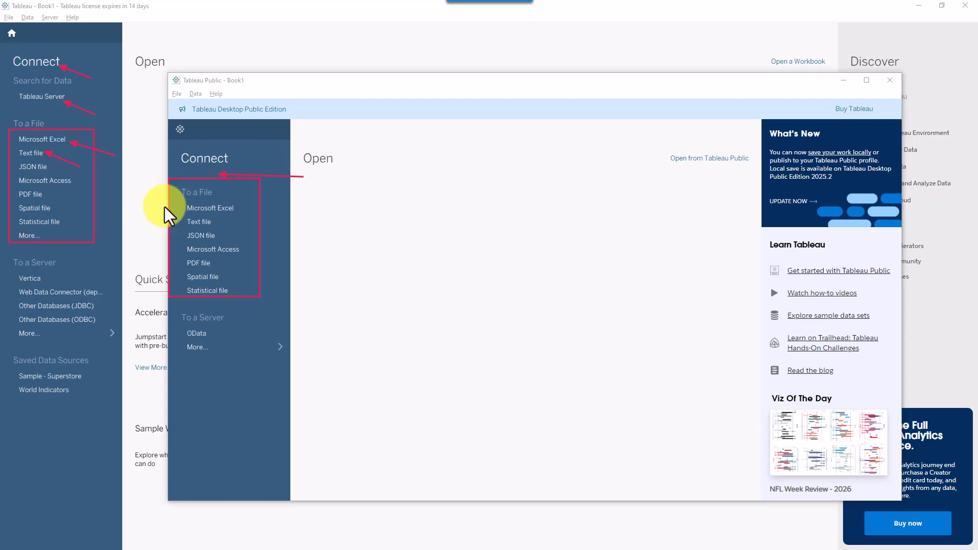
key("Escape")
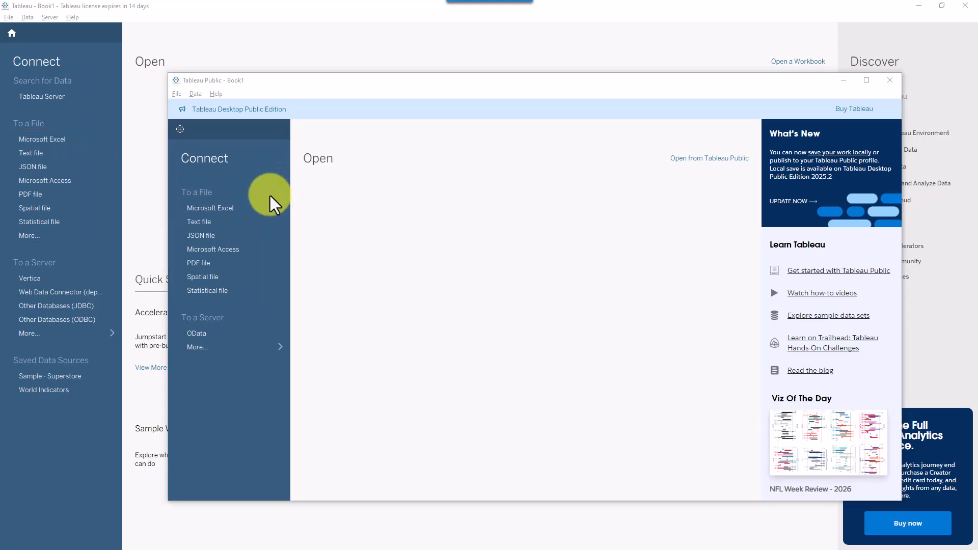
left_click(168, 9)
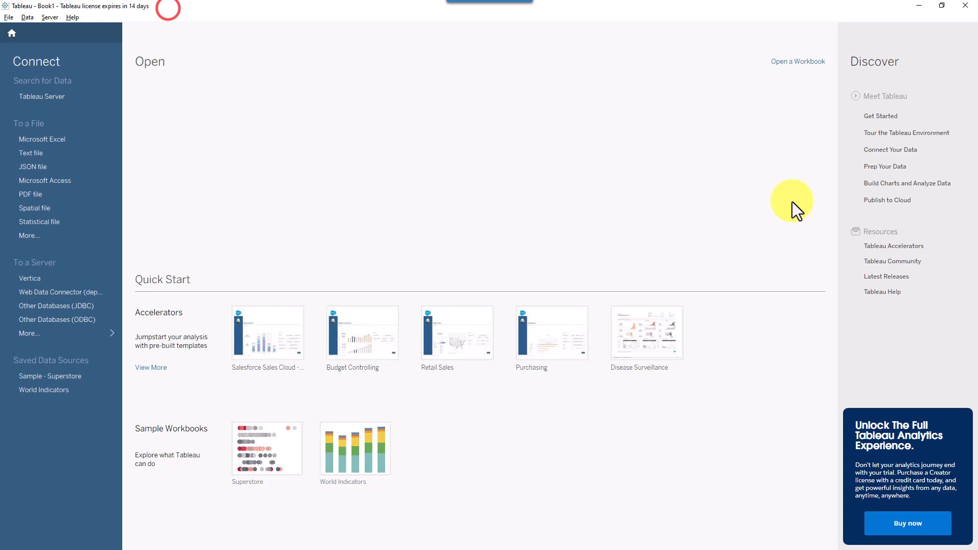
- Leave the Tableau start page for the Excel window with 5G Data_Tableau.csv
left_click(607, 137)
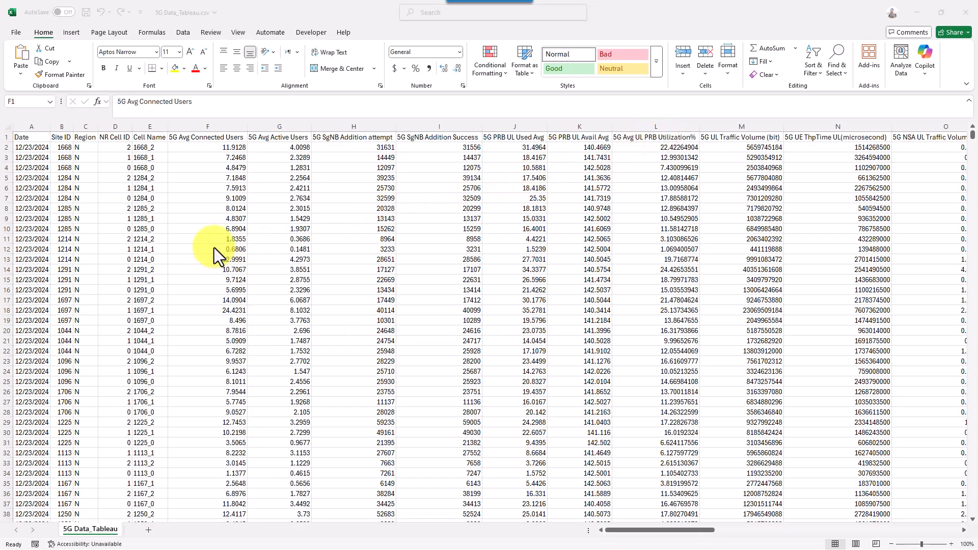
- Inspect the CSV headers Date, Region, Site ID, Cell Name and 5G Avg Connected Users
left_click(494, 120)
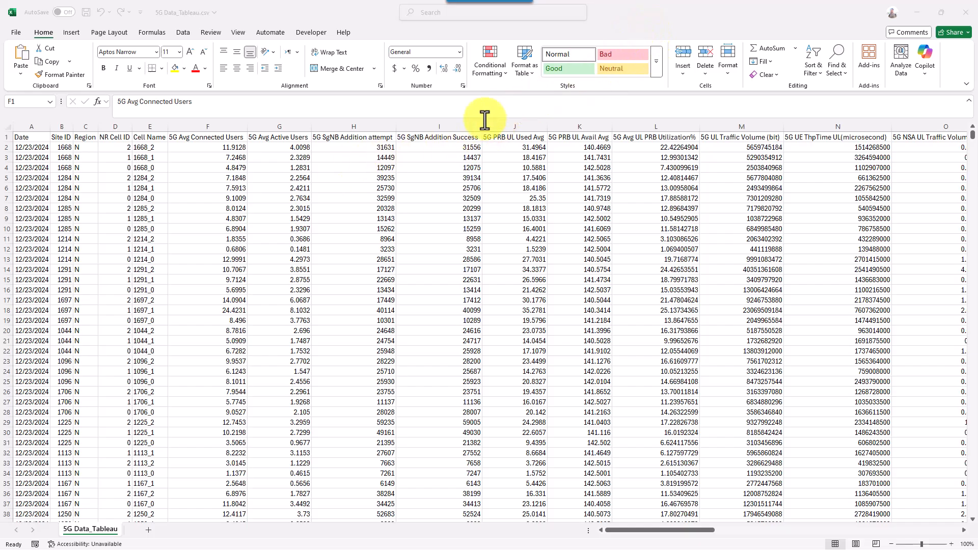
left_click(91, 253)
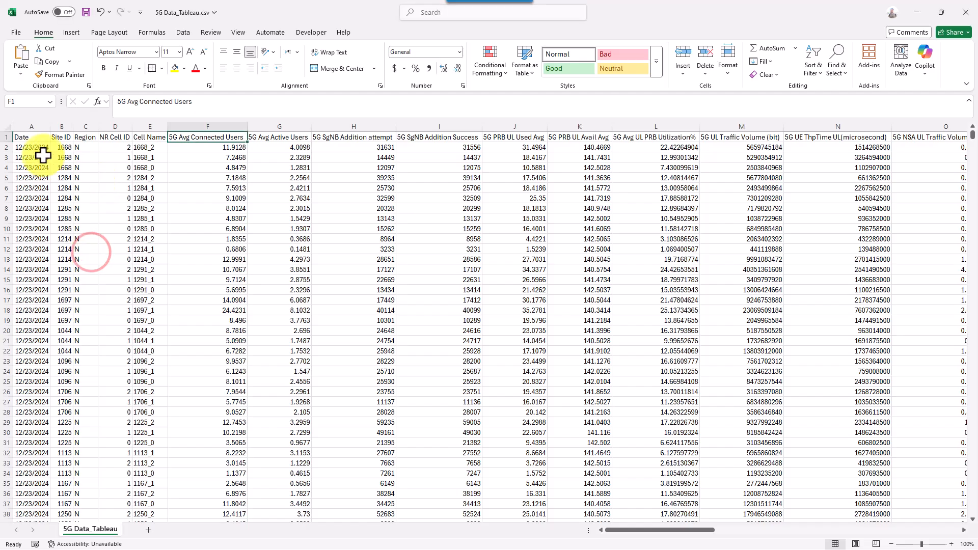
left_click(37, 141)
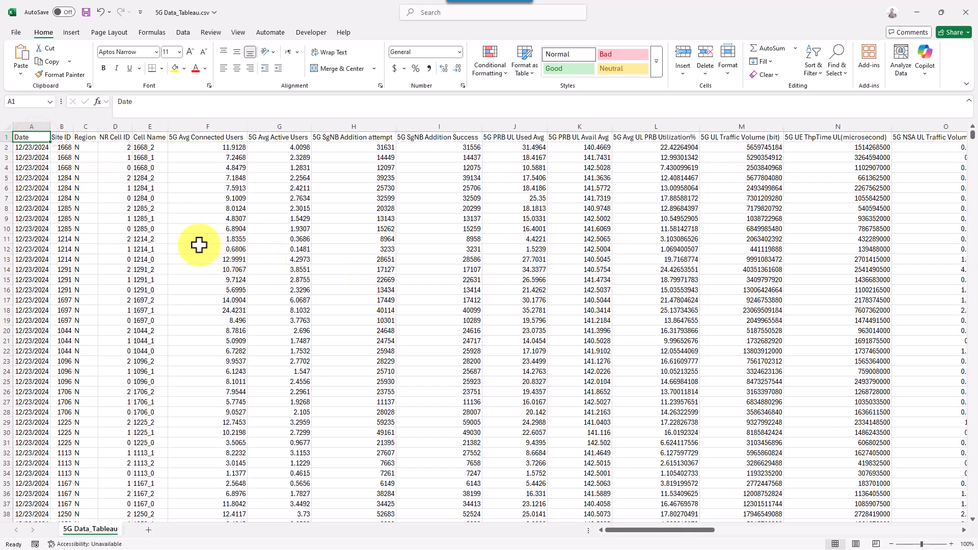
key("Right")
key("Right")
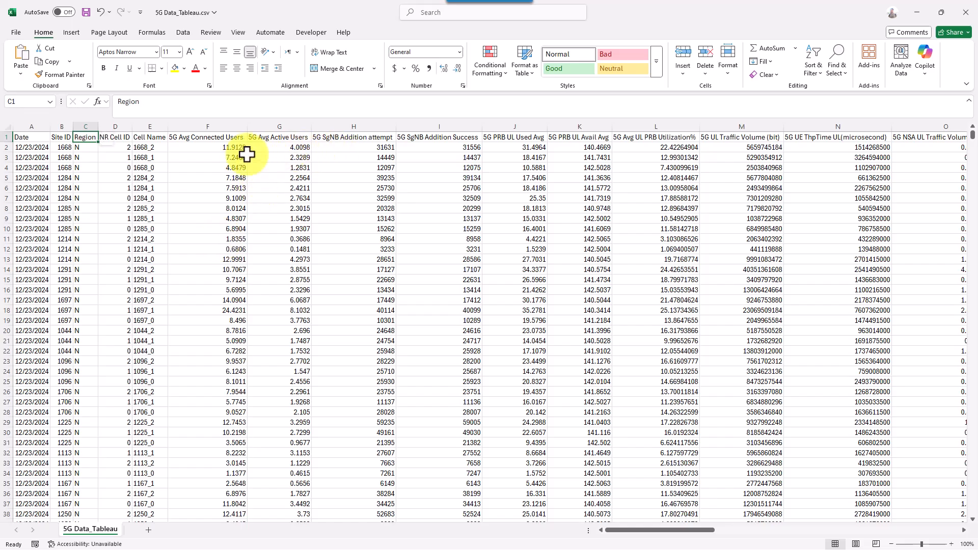
left_click(65, 135)
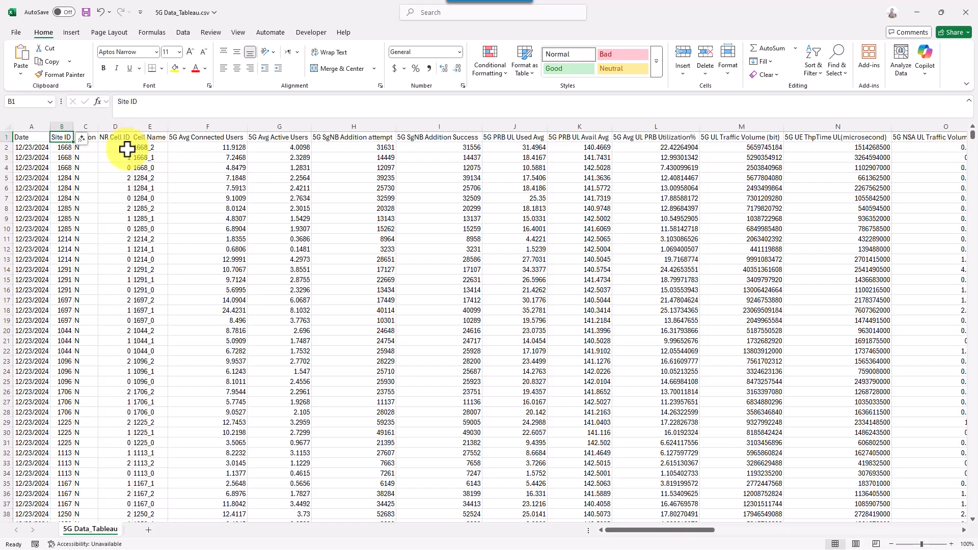
left_click(154, 147)
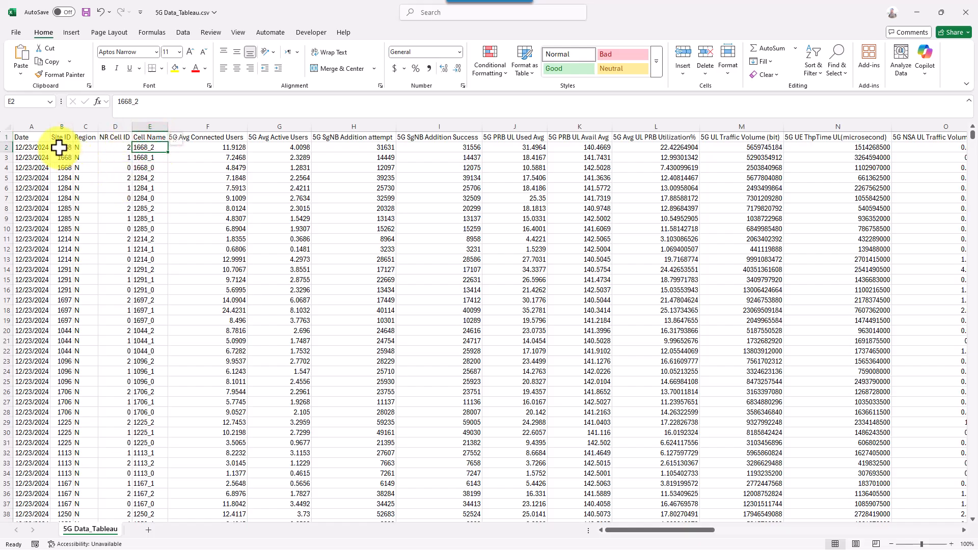
left_click(214, 137)
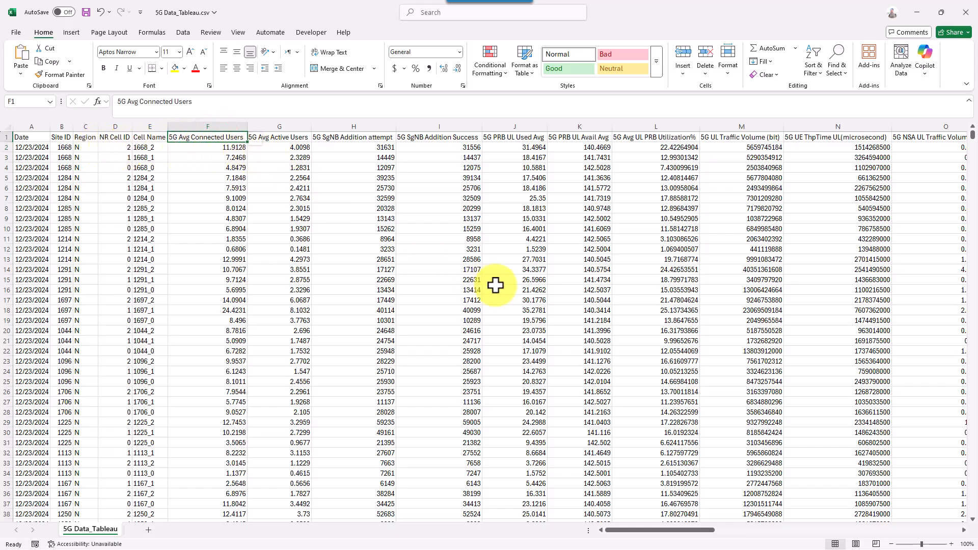
key("Right")
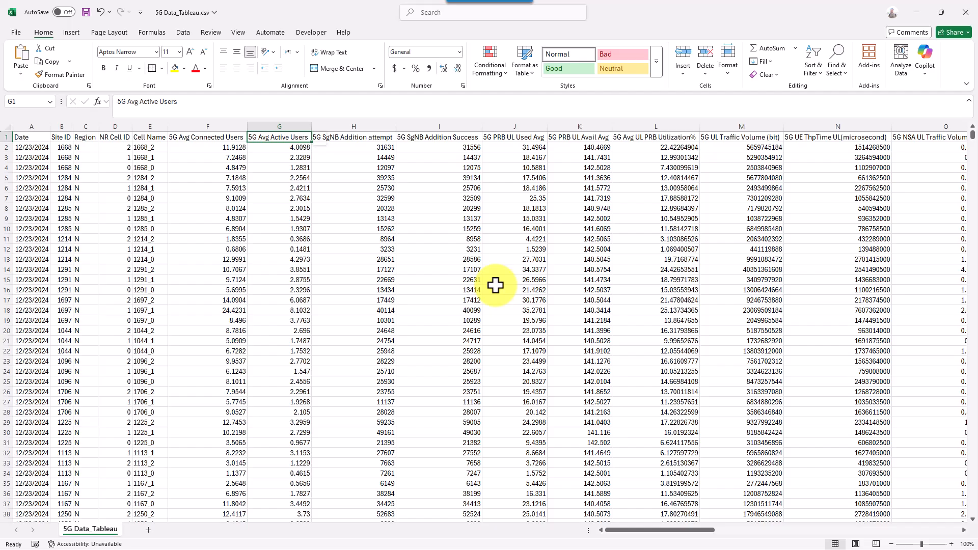
key("Right")
key("Right")
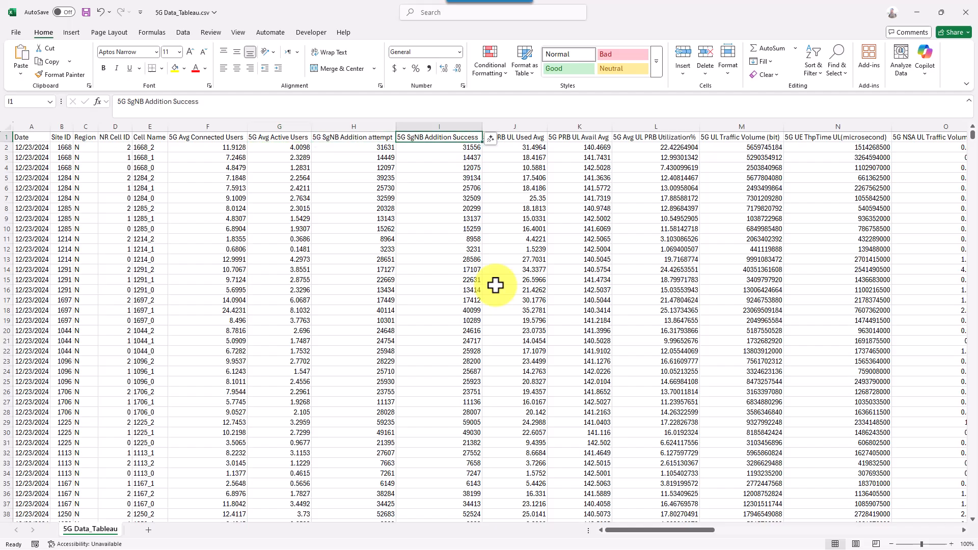
key("Left")
key("Right")
key("Right")
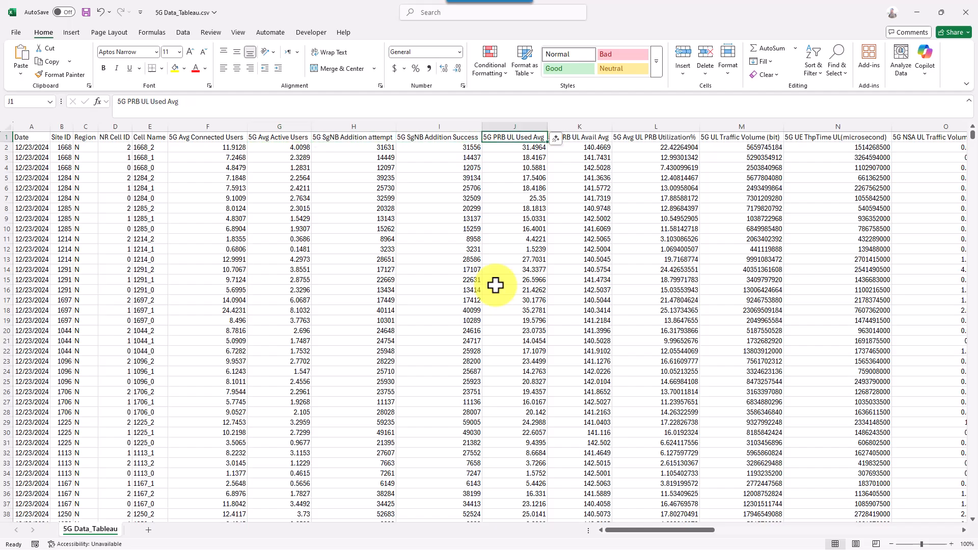
key("Right")
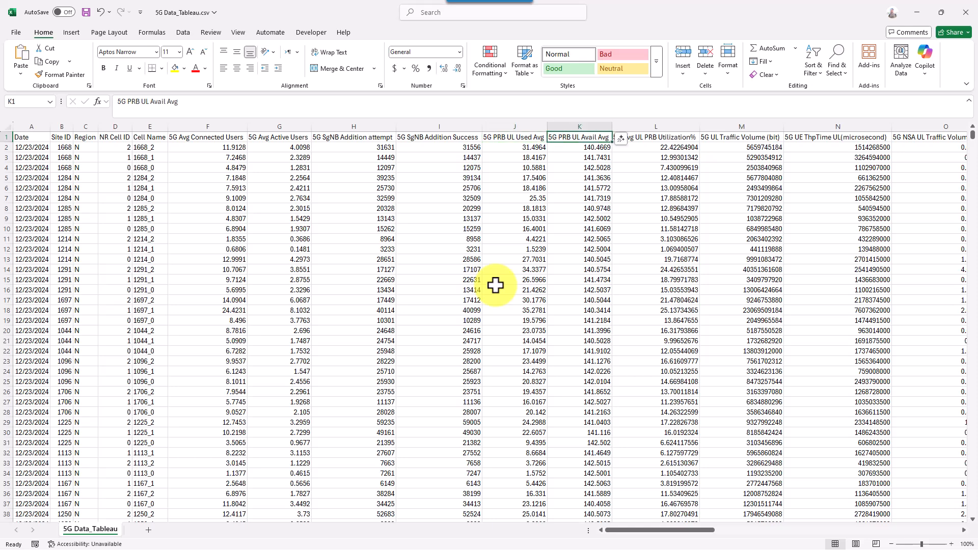
key("Left")
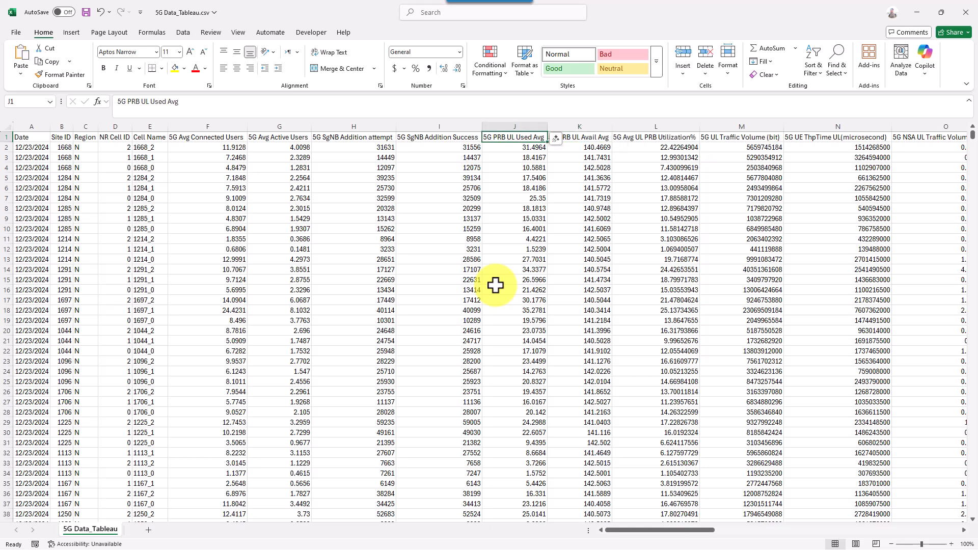
key("Right")
key("Left")
key("Right")
key("Right")
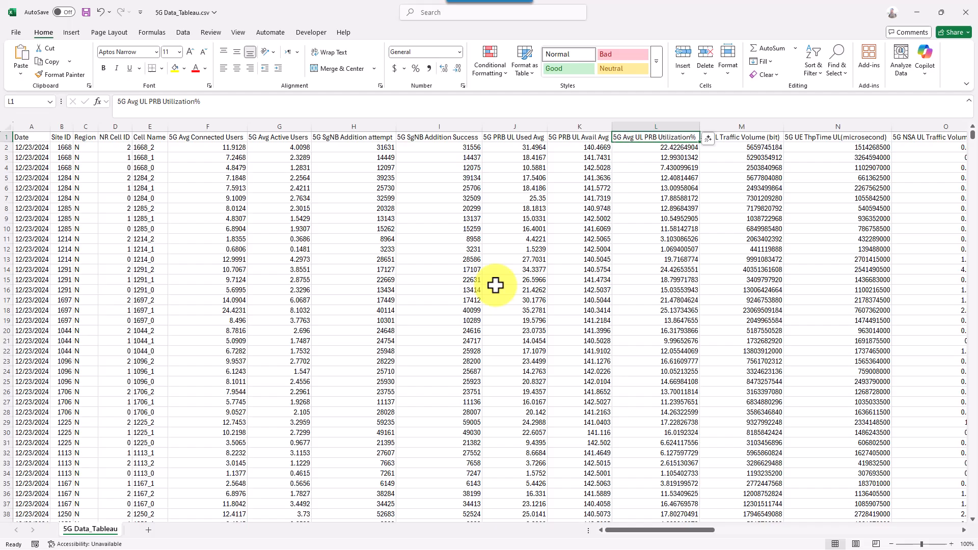
key("Right")
key("Right")
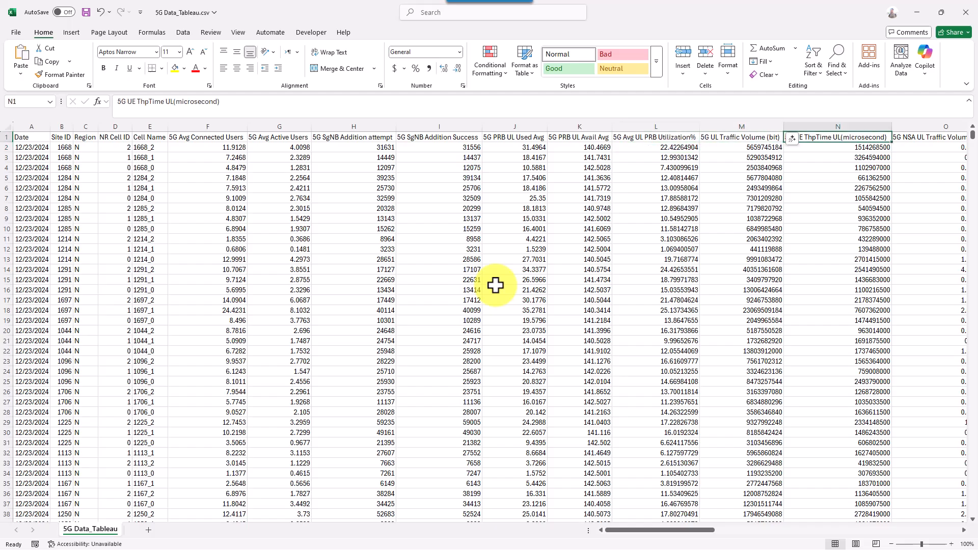
key("Right")
key("Right")
key("Right")
key("Left")
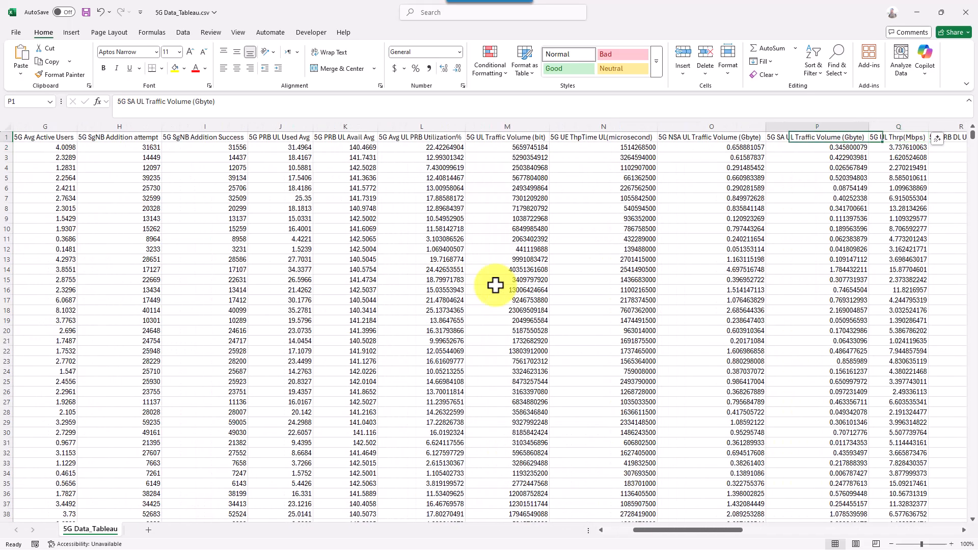
key("Right")
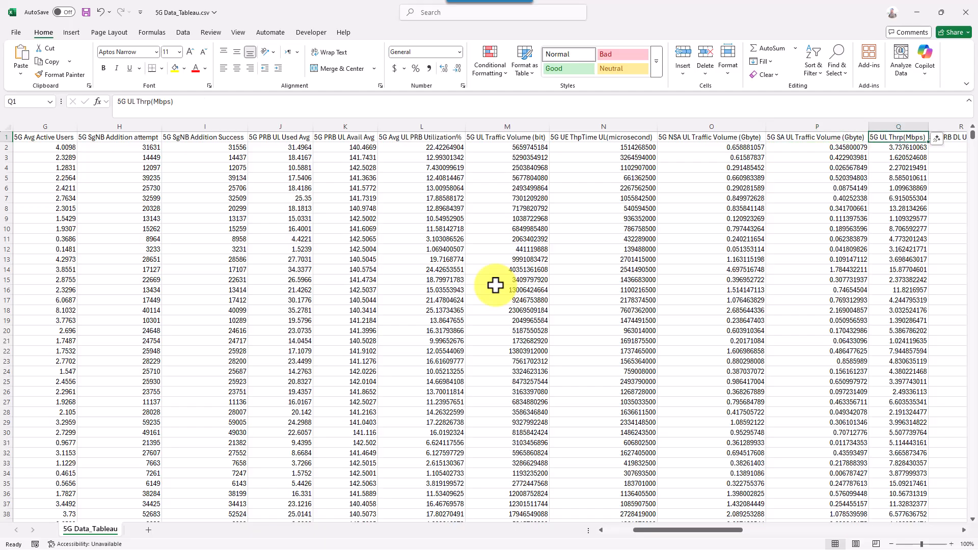
key("Right")
key("Right")
key("Right")
key("Right")
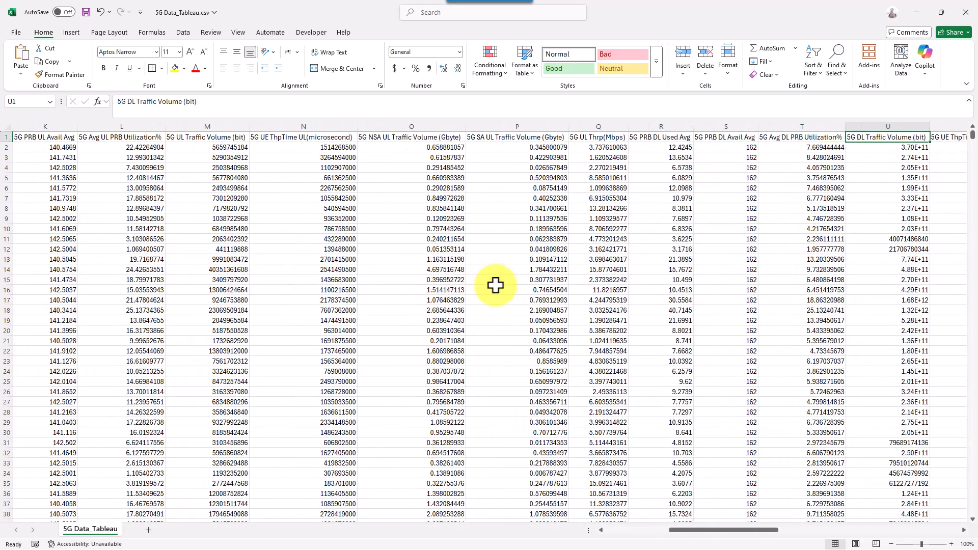
key("Left")
key("Left")
key("Left")
key("Left")
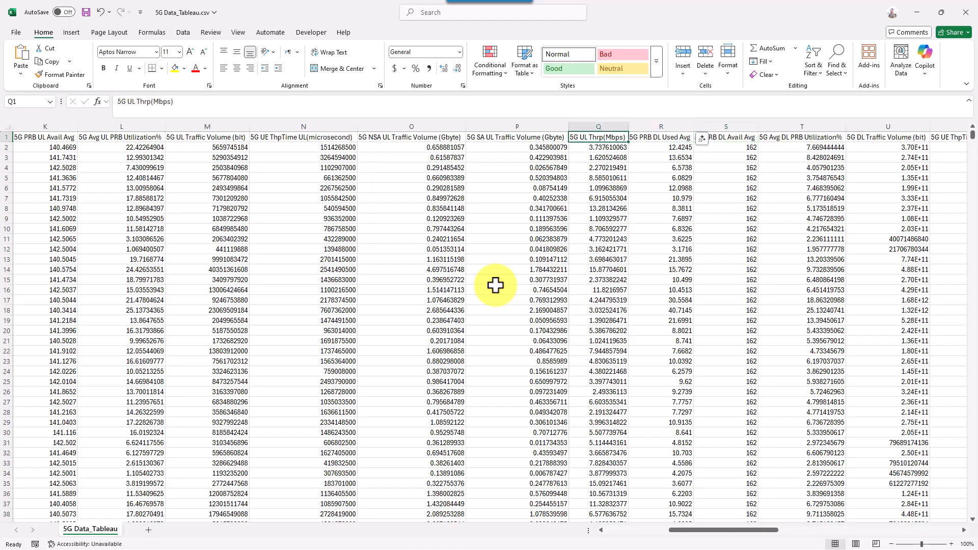
key("Left")
key("Left")
key("Down")
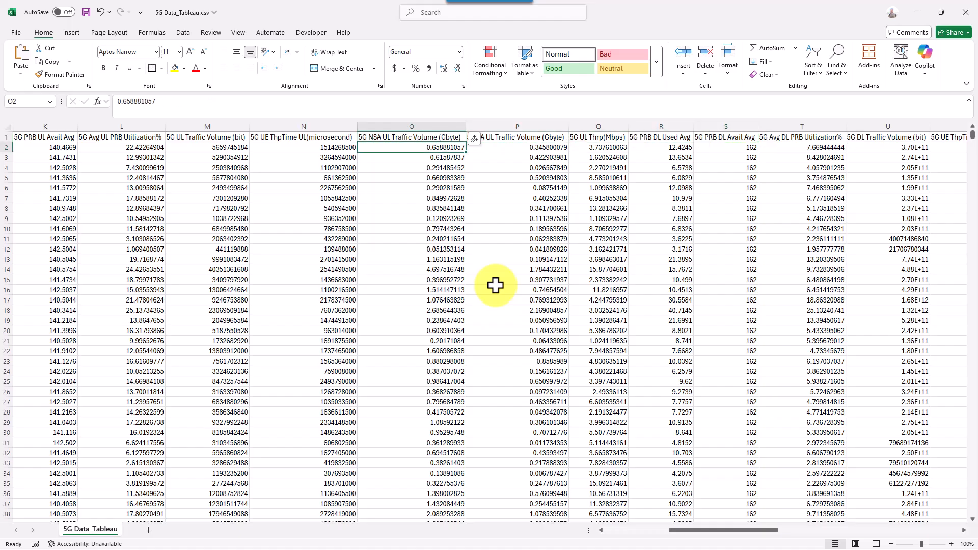
key("Up")
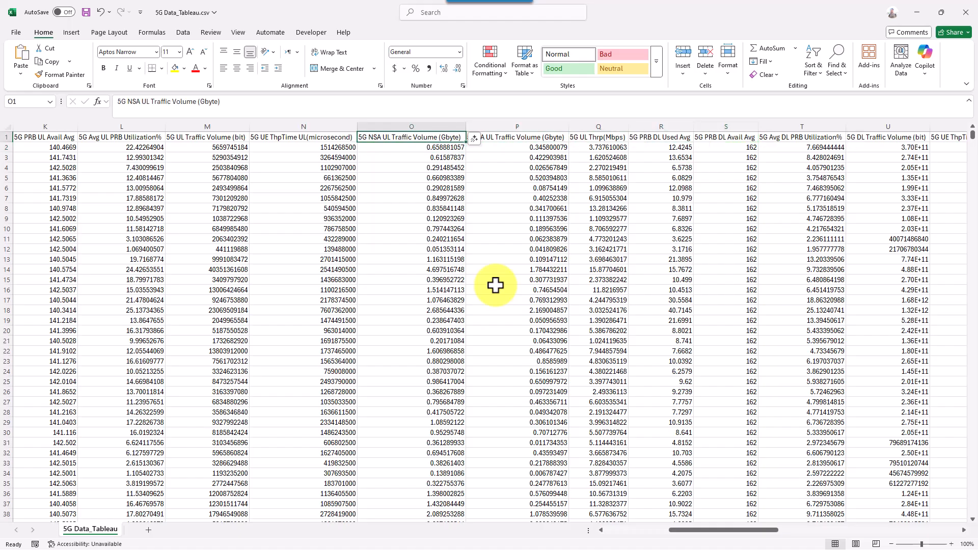
key("Right")
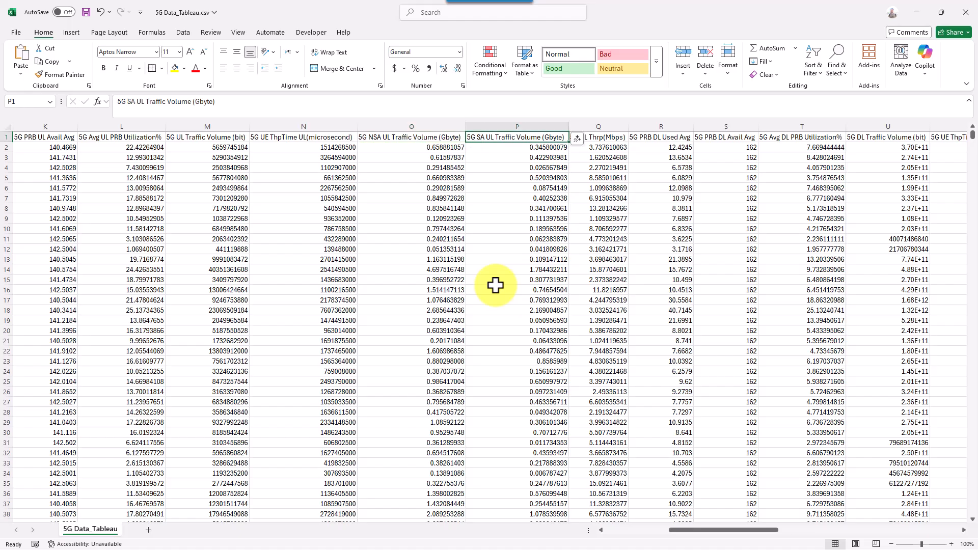
key("Right")
key("Right")
key("Right")
key("Right")
key("Right")
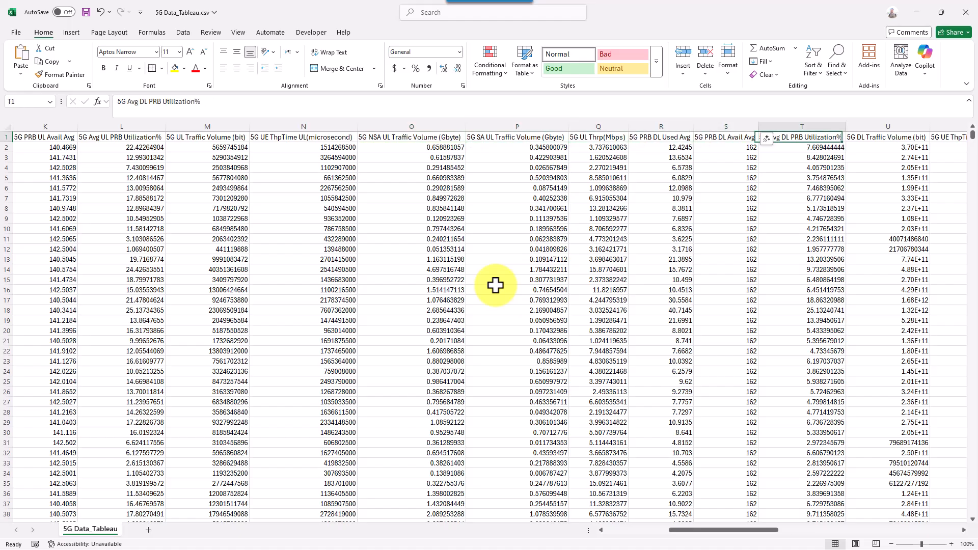
key("Right")
key("Right")
key("Right")
key("Right")
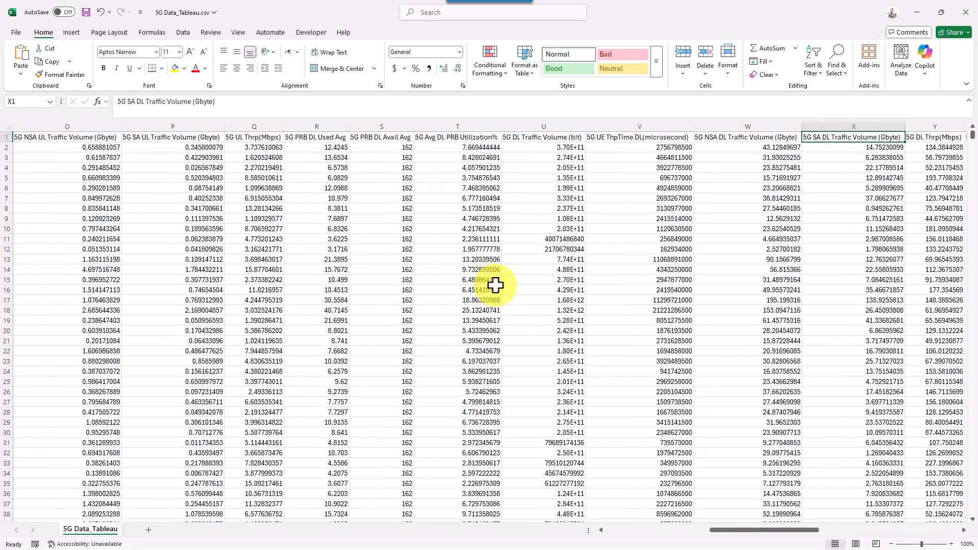
key("Right")
key("Right")
key("Right")
key("Right")
key("Right")
key("Right")
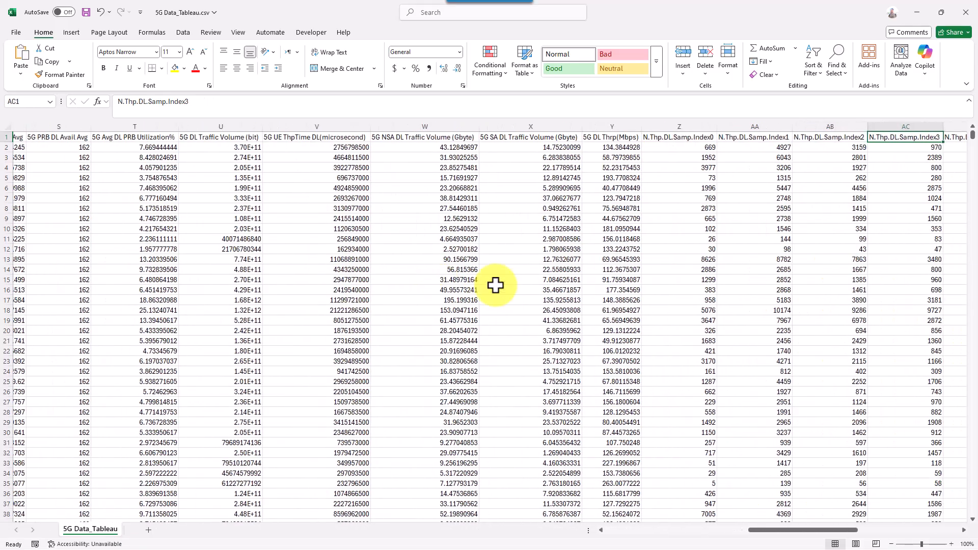
key("Right")
key("Right")
key("Right")
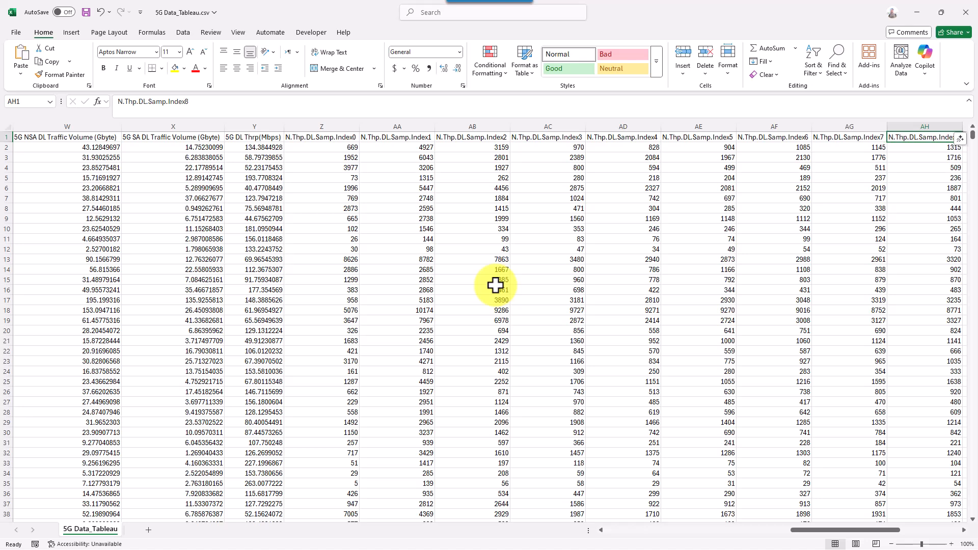
key("Left")
key("Left")
key("Left")
key("Left")
key("Left")
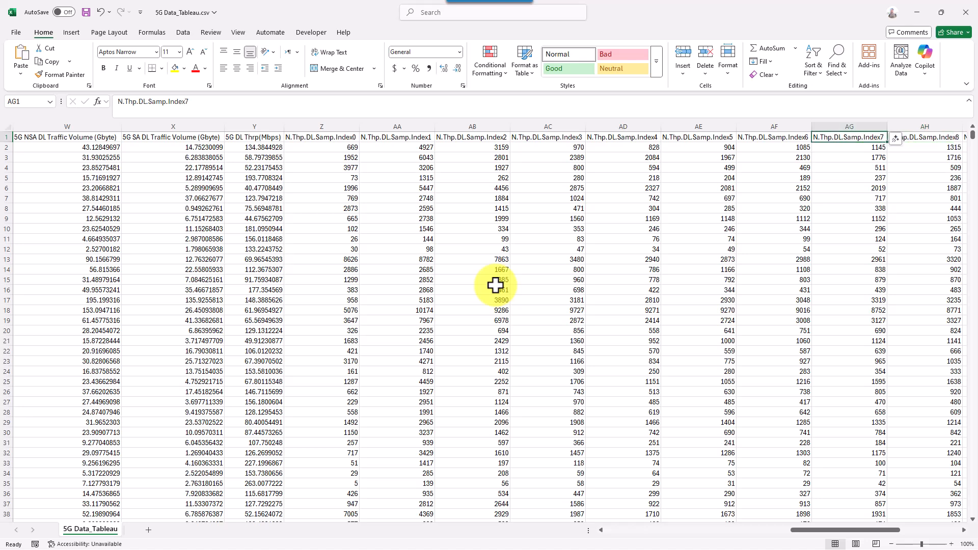
key("Left")
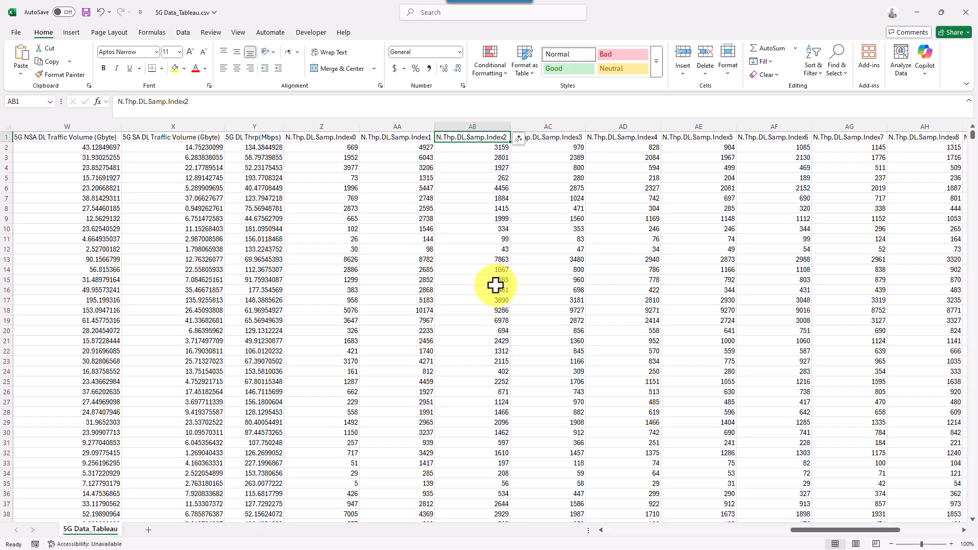
key("Left")
key("Right")
key("Right")
key("Right")
key("Right")
key("Right")
key("Right")
key("Right")
key("Right")
key("Right")
key("Right")
key("Right")
key("Right")
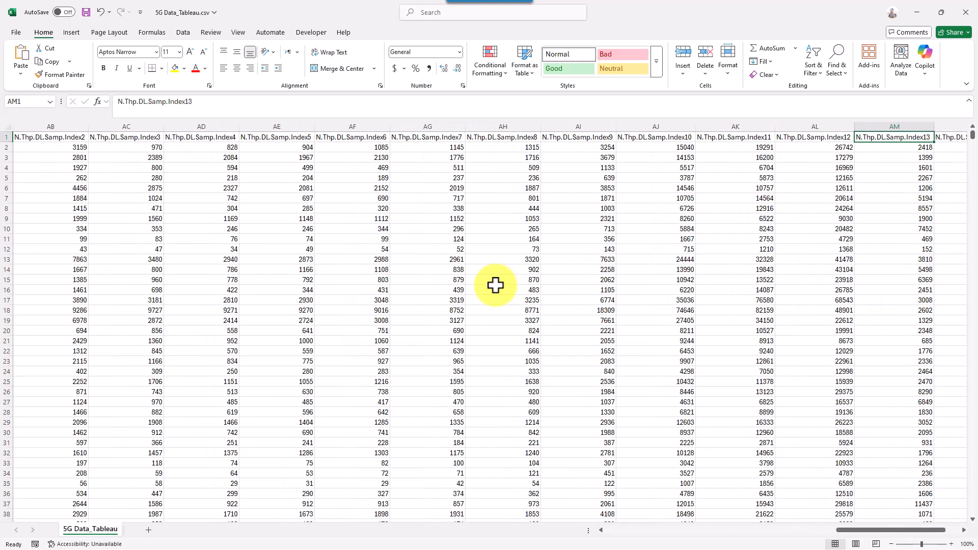
key("Right")
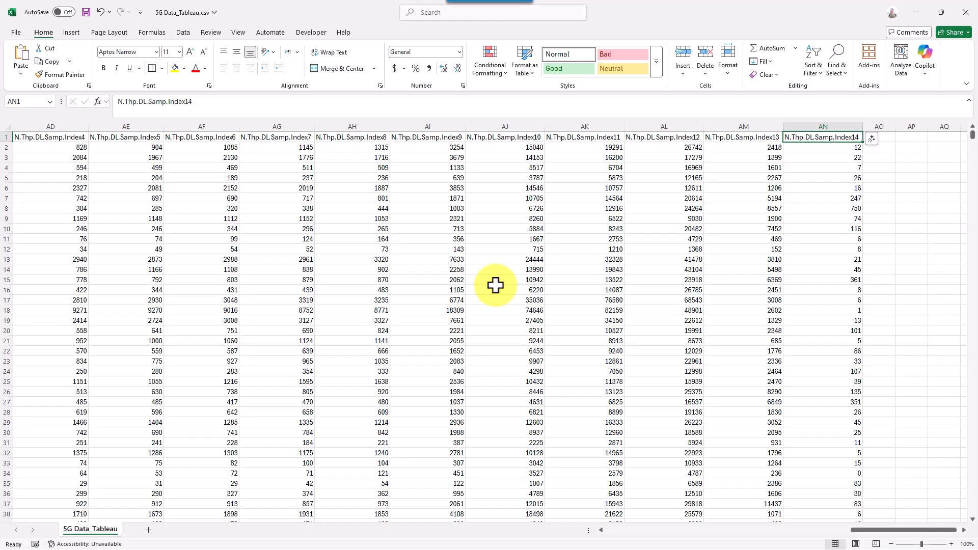
key("Left")
key("Left")
key("Left")
key("Left")
key("Left")
key("Left")
key("Left")
key("Left")
key("Left")
key("Left")
key("Left")
key("Left")
key("Left")
key("Left")
key("Left")
key("Left")
key("Left")
key("Left")
key("Left")
key("Left")
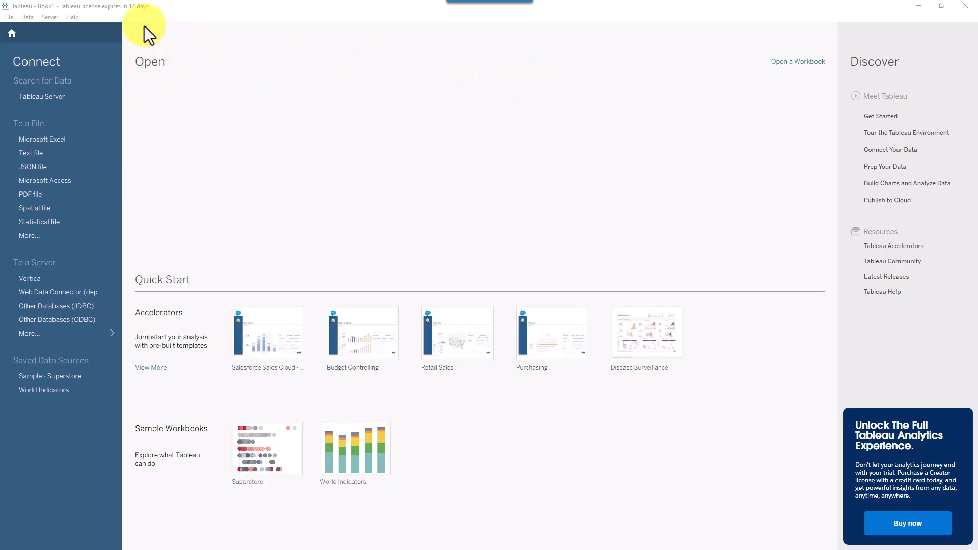
- Outline the Open area and point at the Accelerator templates including Purchasing, then clear annotations
left_click_drag(123, 23, 833, 291)
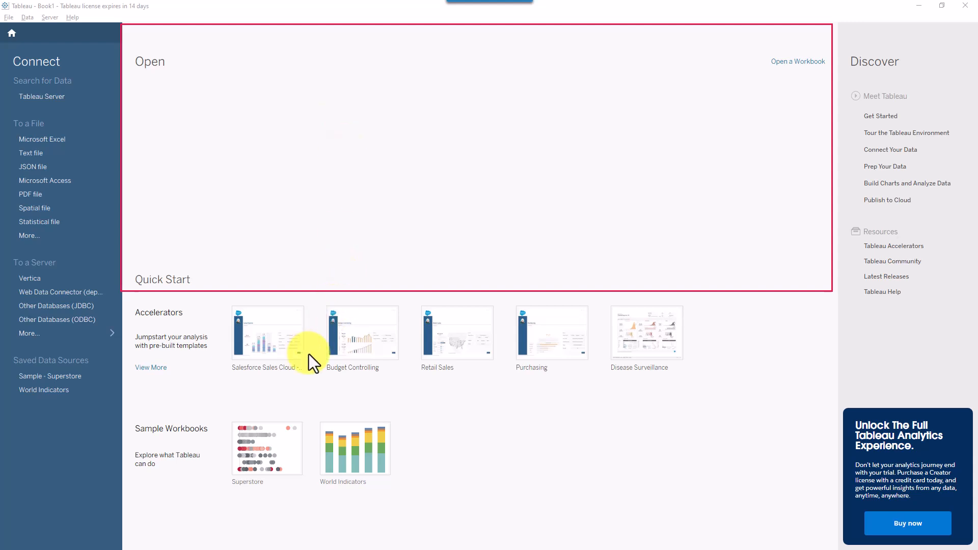
left_click_drag(331, 401, 264, 367)
left_click_drag(520, 412, 368, 361)
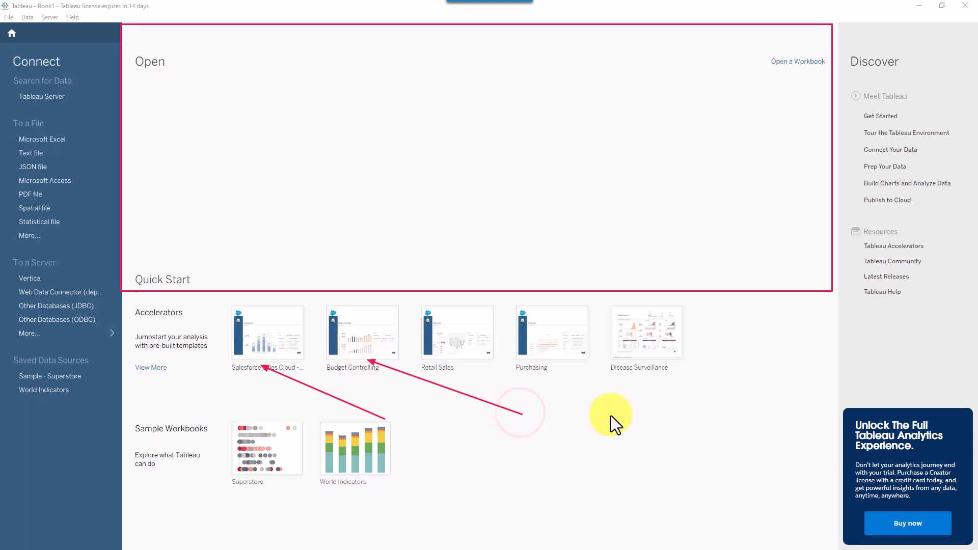
left_click_drag(611, 410, 501, 381)
key("Escape")
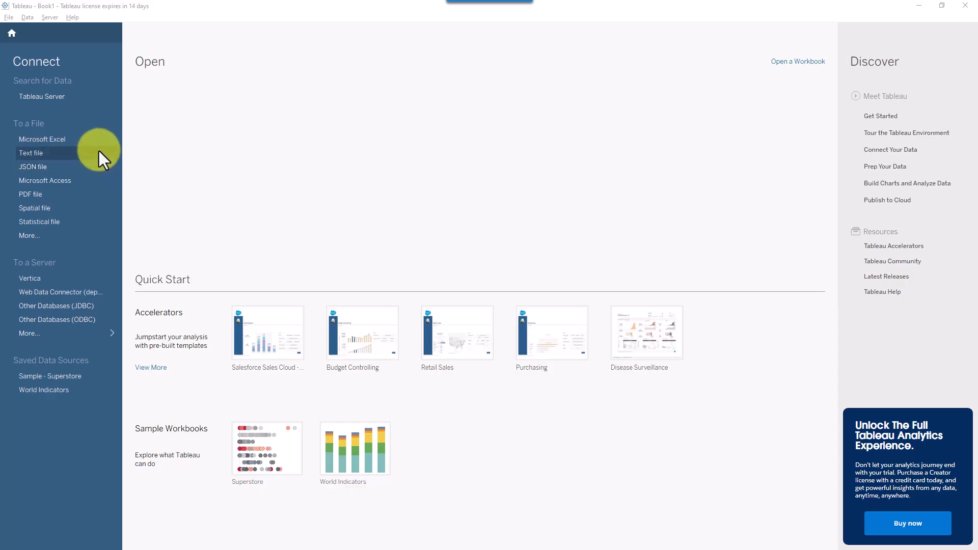
- Connect to 5G Data_Tableau.csv in the 5G folder as a text-file data source
left_click(62, 154)
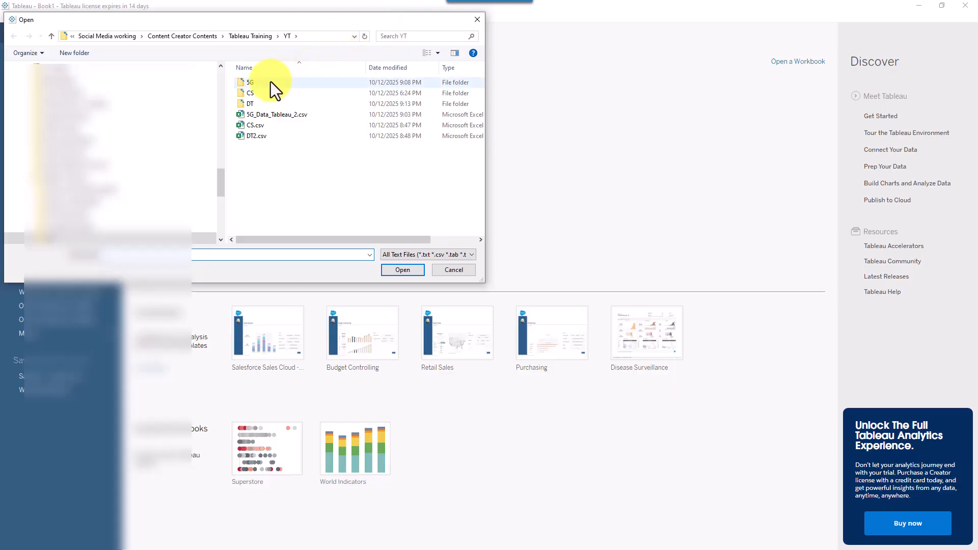
double_click(259, 86)
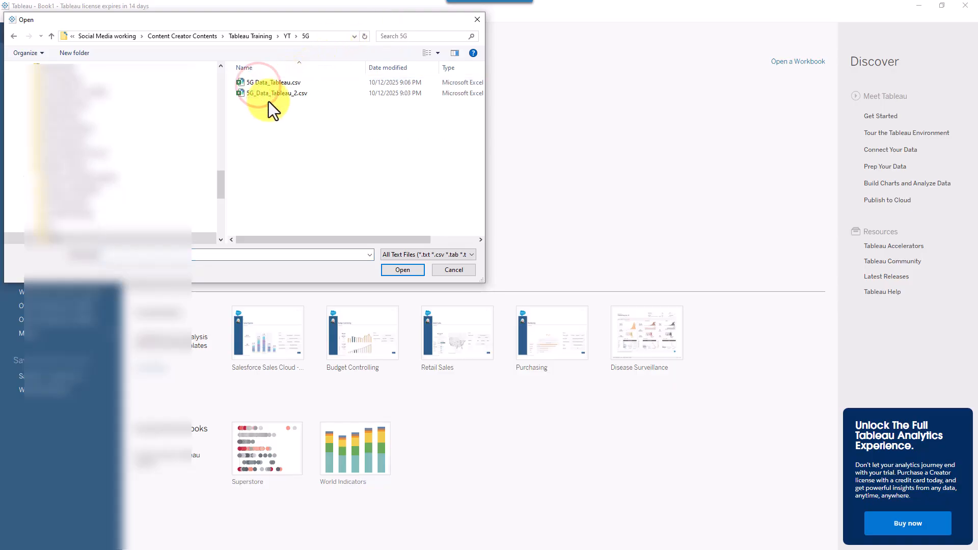
double_click(353, 24)
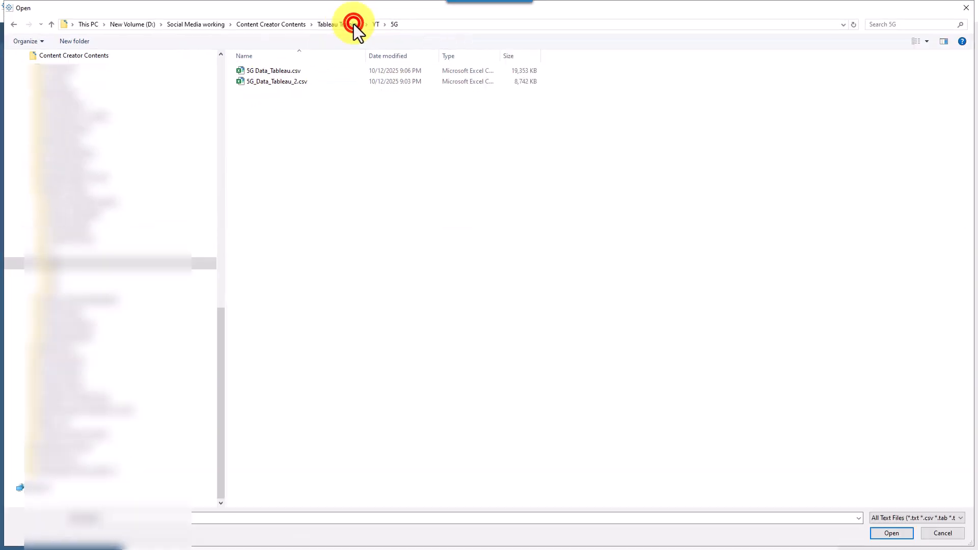
double_click(283, 70)
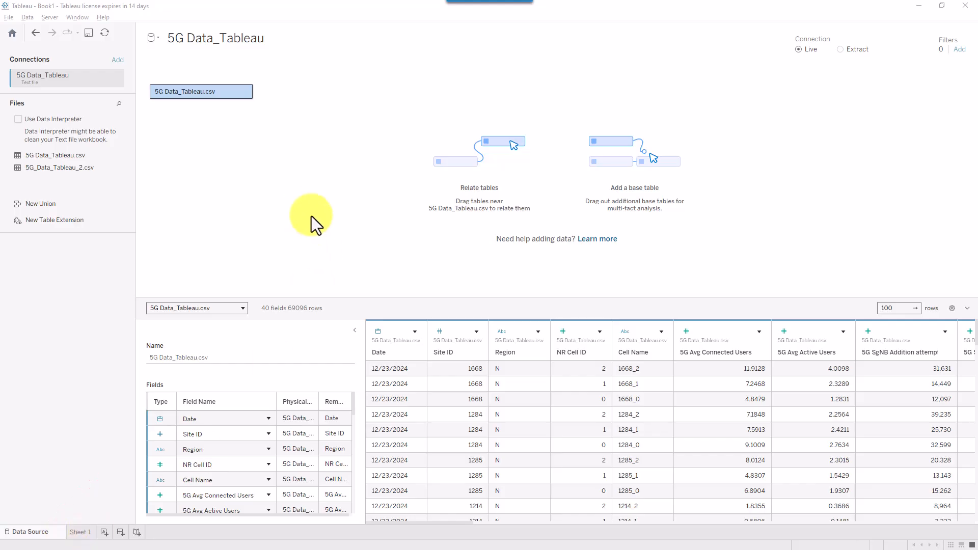
- Remove the 5G Data_Tableau.csv table from the data source canvas
right_click(223, 92)
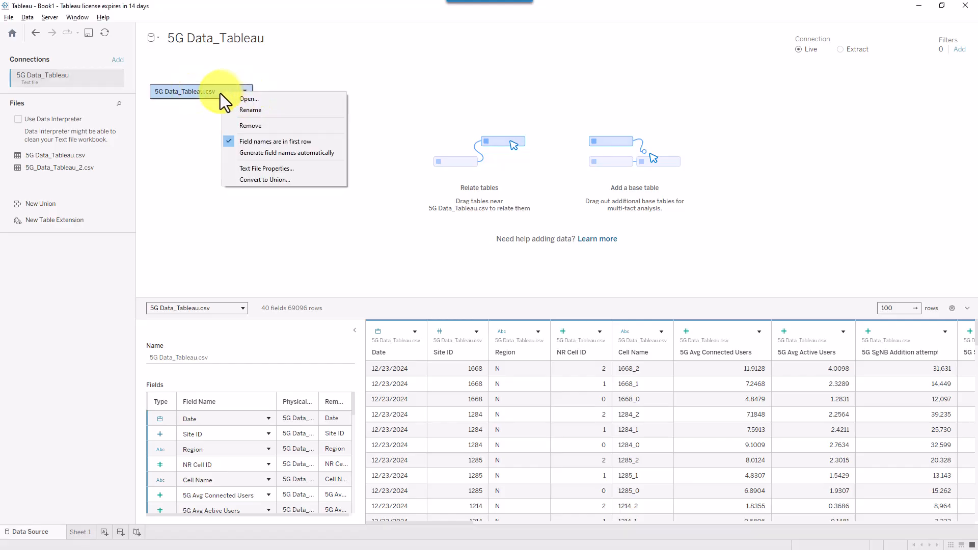
left_click(251, 125)
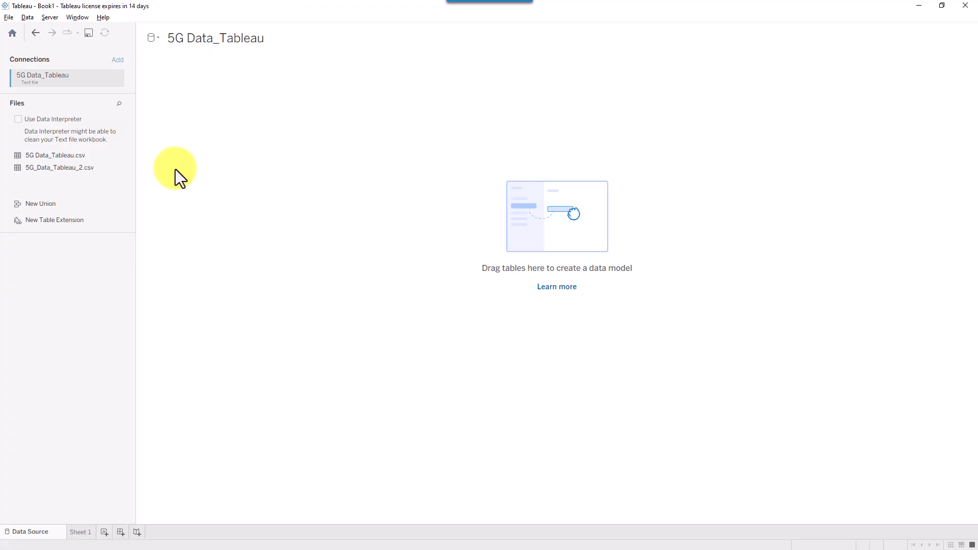
left_click_drag(185, 105, 82, 82)
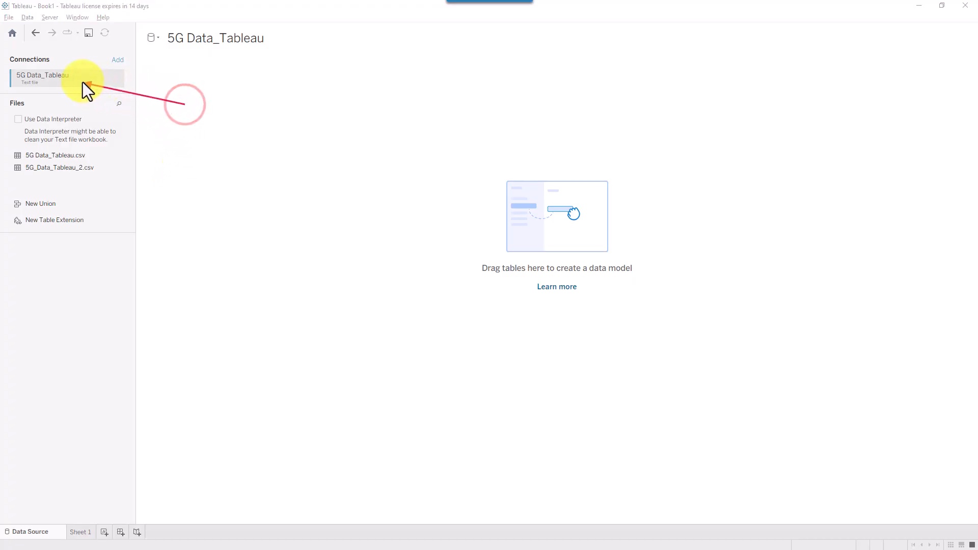
mouse_move(320, 65)
left_mouse_down()
mouse_move(244, 44)
mouse_move(247, 52)
left_mouse_up()
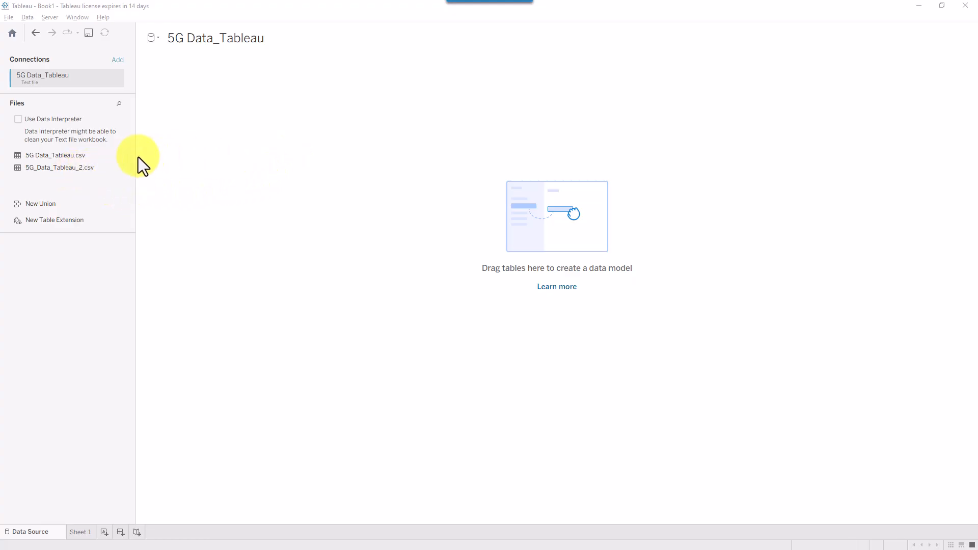
mouse_move(132, 147)
left_mouse_down()
mouse_move(66, 173)
mouse_move(5, 180)
left_mouse_up()
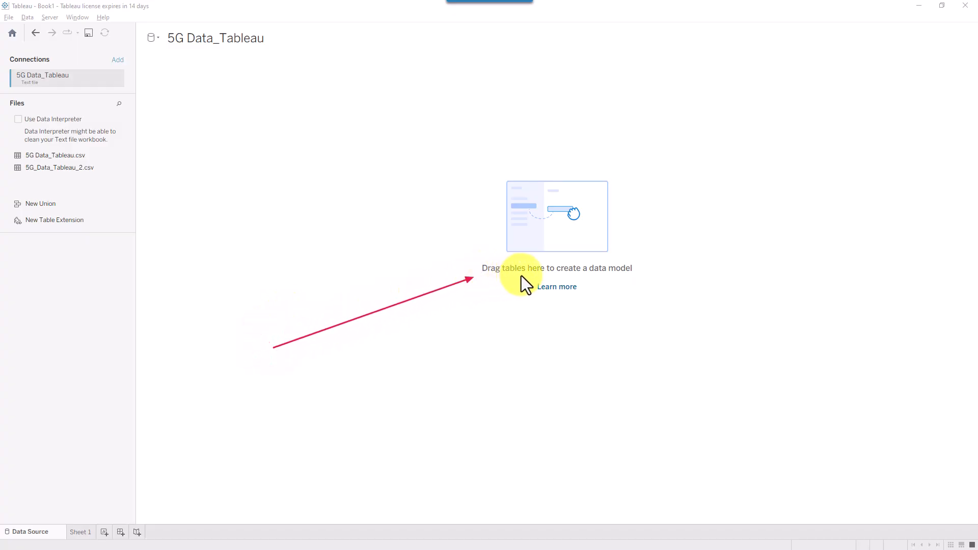
mouse_move(453, 252)
left_mouse_down()
mouse_move(565, 282)
mouse_move(663, 289)
mouse_move(667, 302)
left_mouse_up()
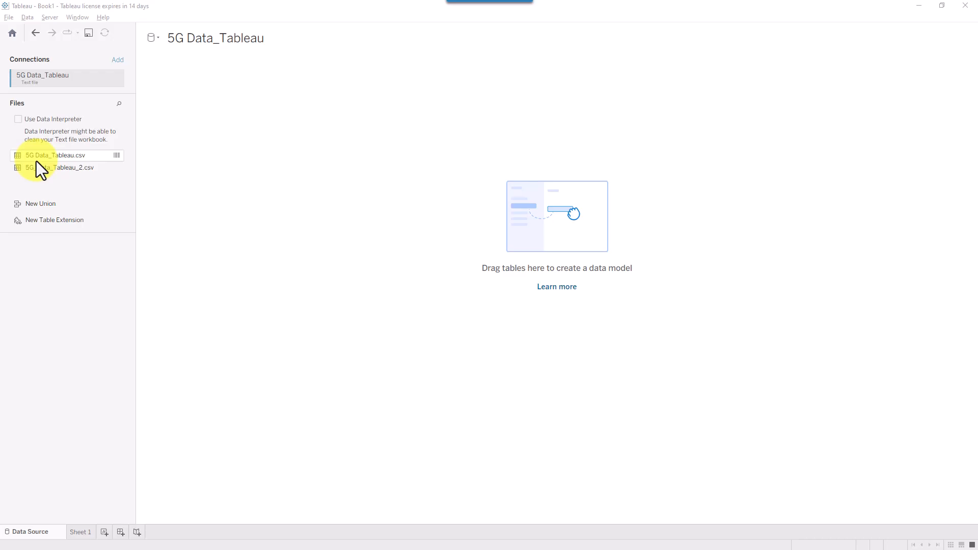
- Drag 5G Data_Tableau.csv from the Files list back onto the empty canvas
left_click_drag(31, 155, 268, 115)
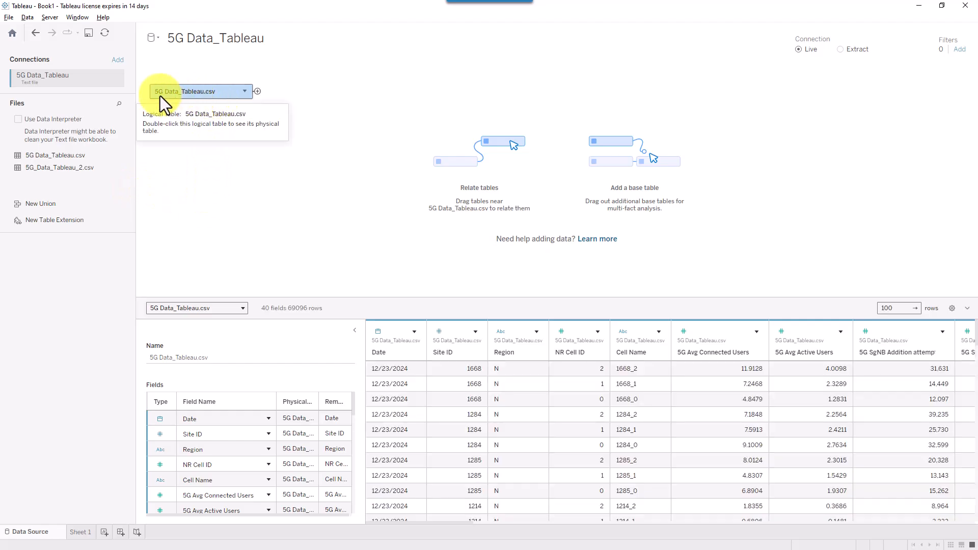
left_click(160, 38)
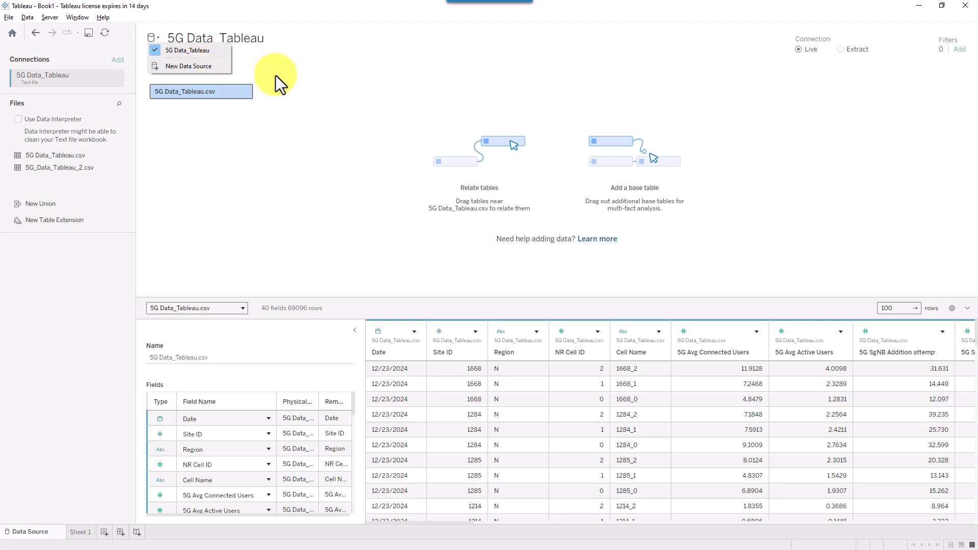
left_click(295, 74)
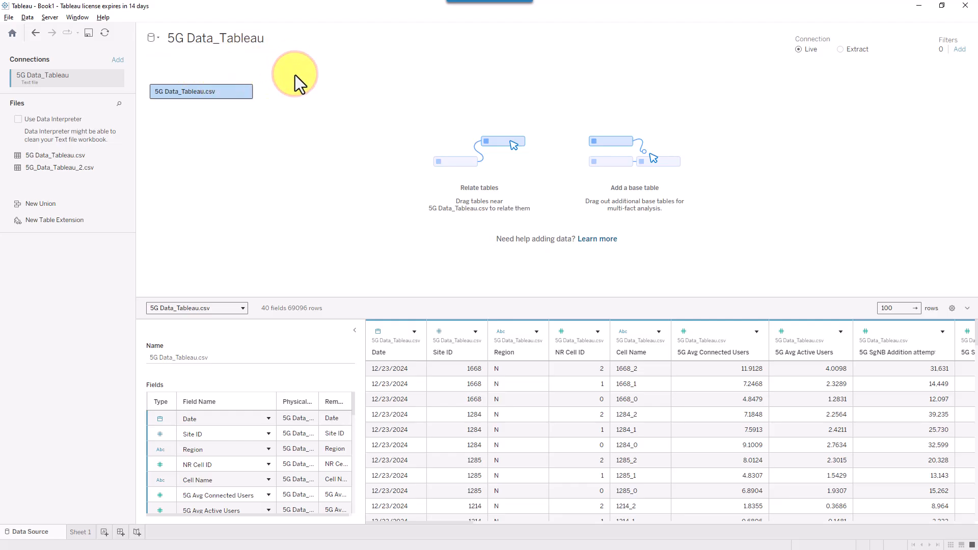
- Rename the data source to 5G
left_click(225, 38)
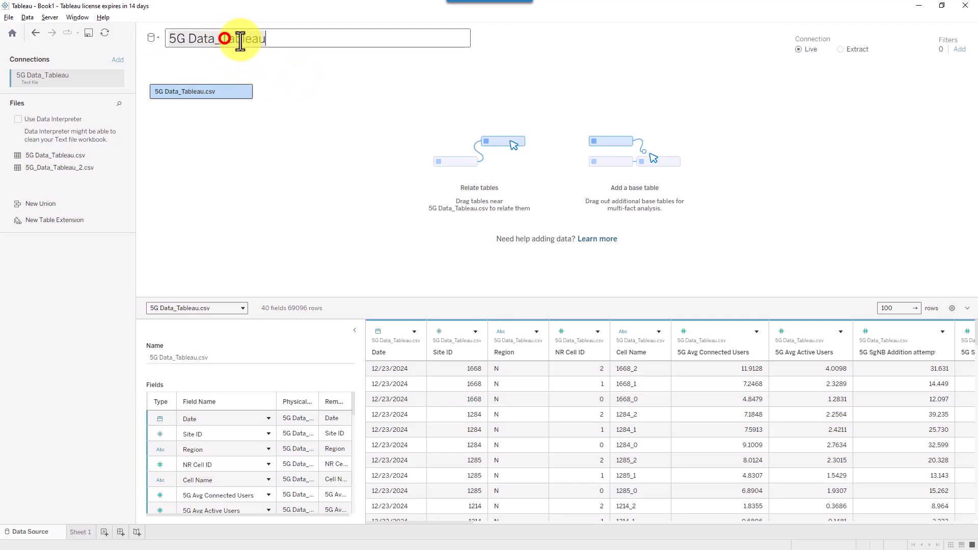
left_click_drag(293, 42, 143, 34)
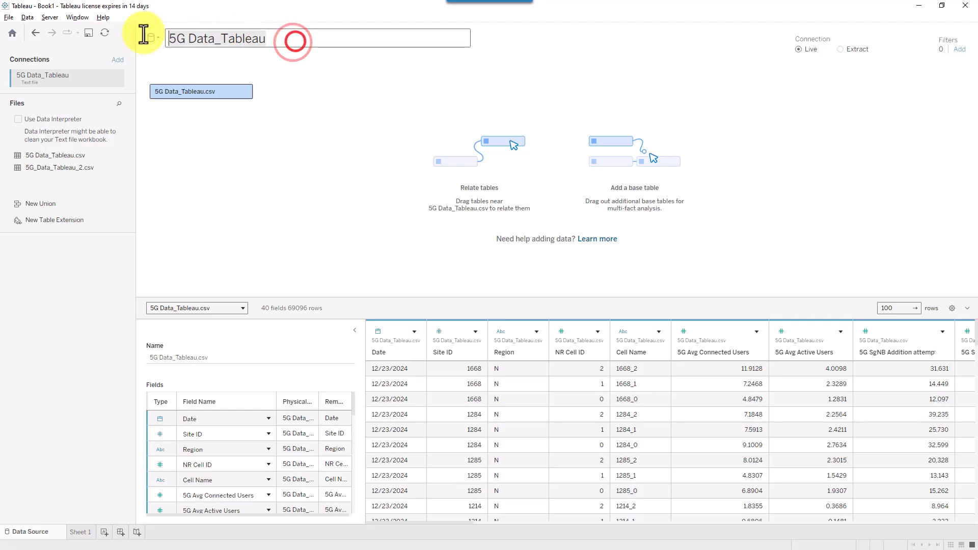
key("Caps_Lock")
type("5G")
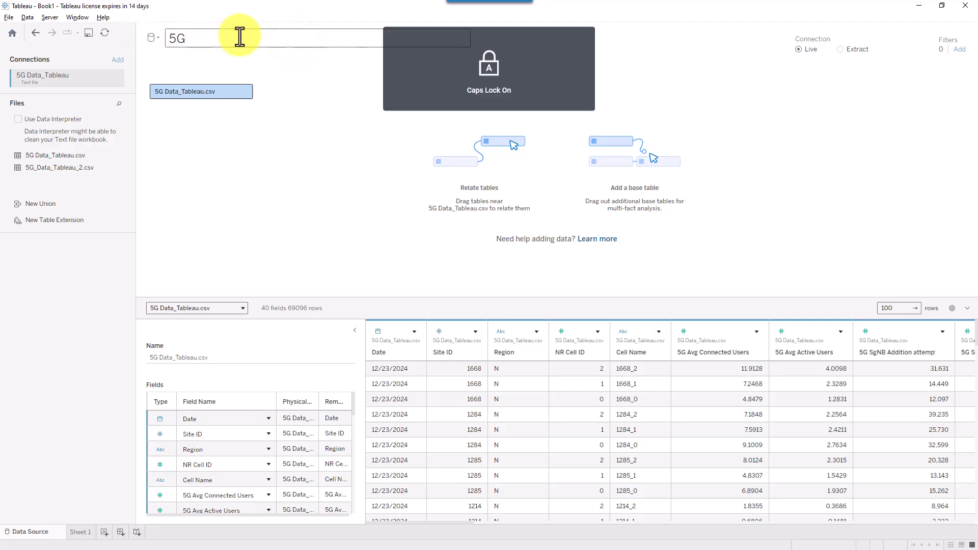
key("Return")
left_click(231, 146)
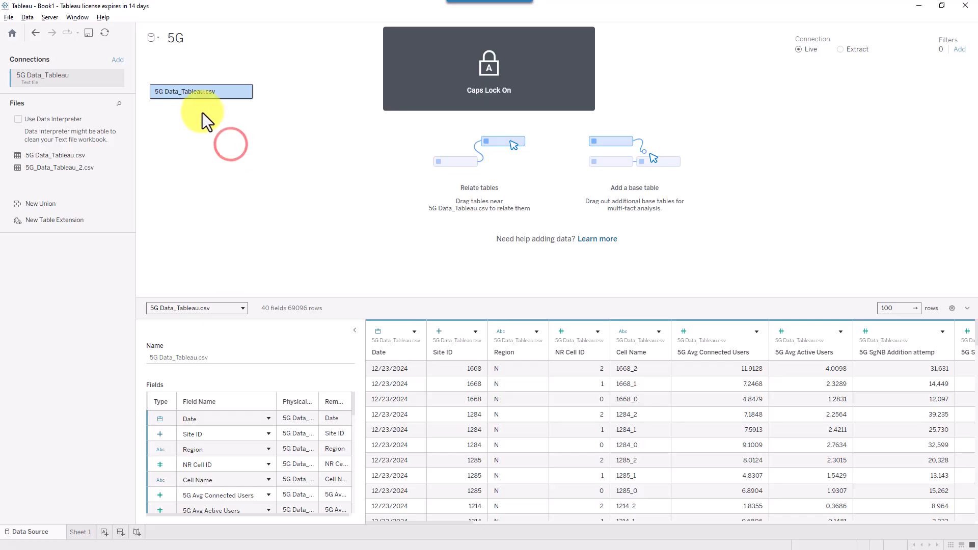
- Rename the 5G Data_Tableau.csv table on the canvas to 5G
right_click(212, 94)
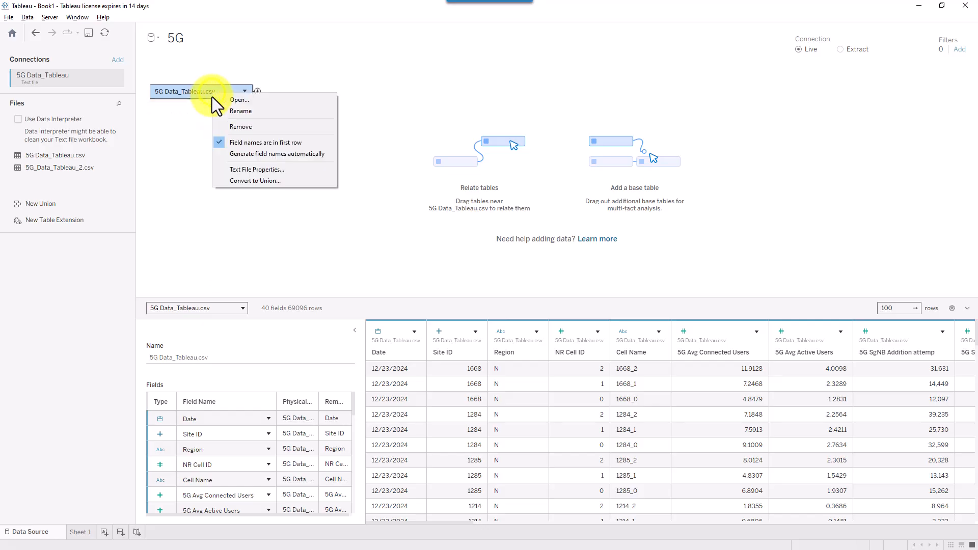
left_click(249, 110)
type("5")
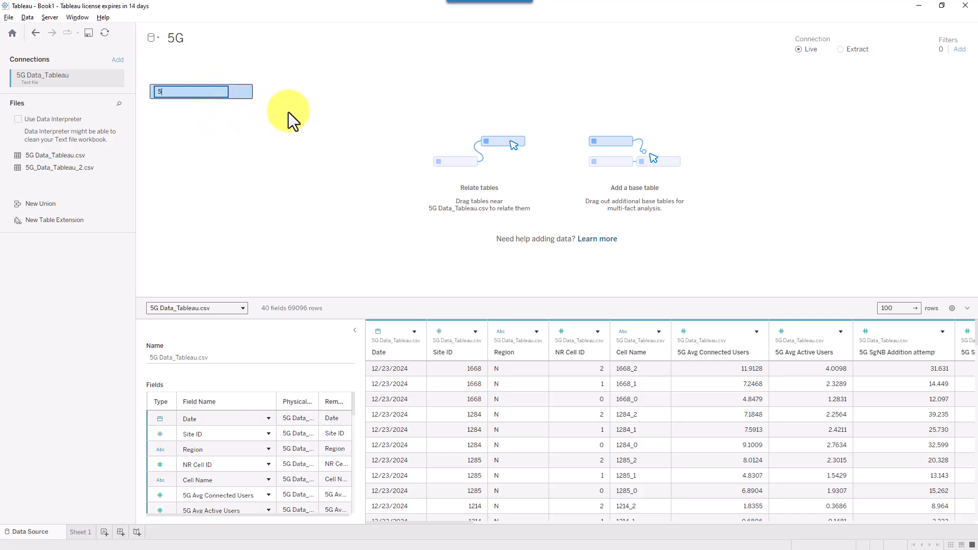
type("G")
key("Return")
left_click(289, 186)
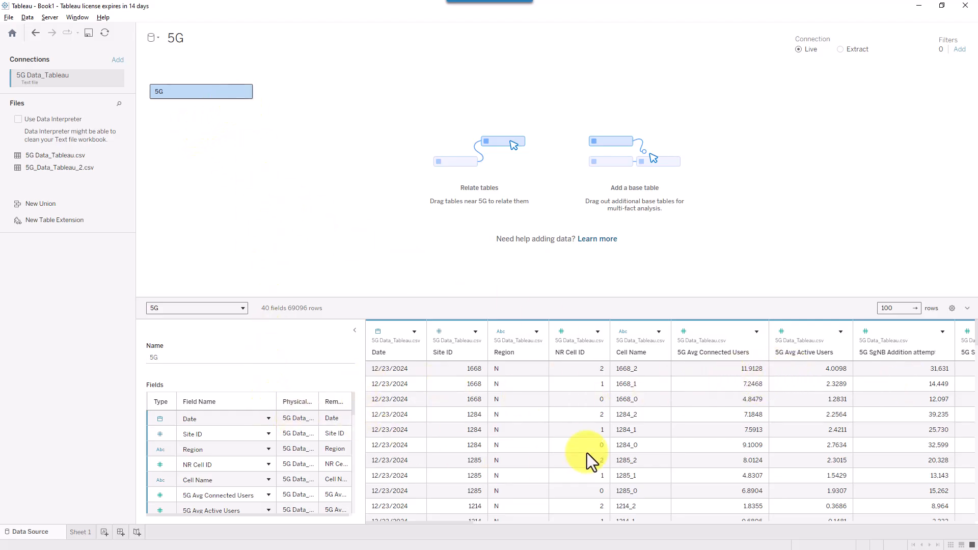
left_click(244, 90)
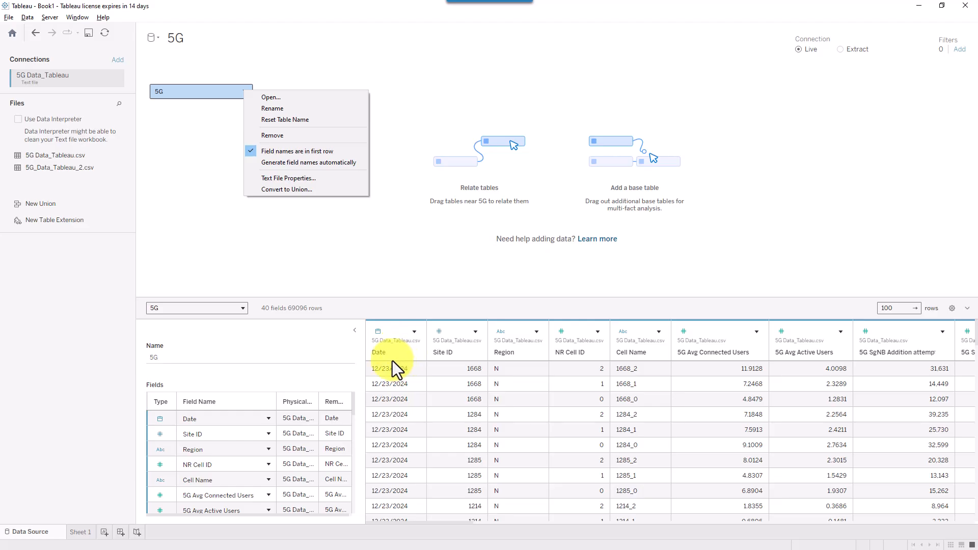
- Widen the Fields metadata panel so Physical Table and Remote Field Name columns show fully
left_click(316, 271)
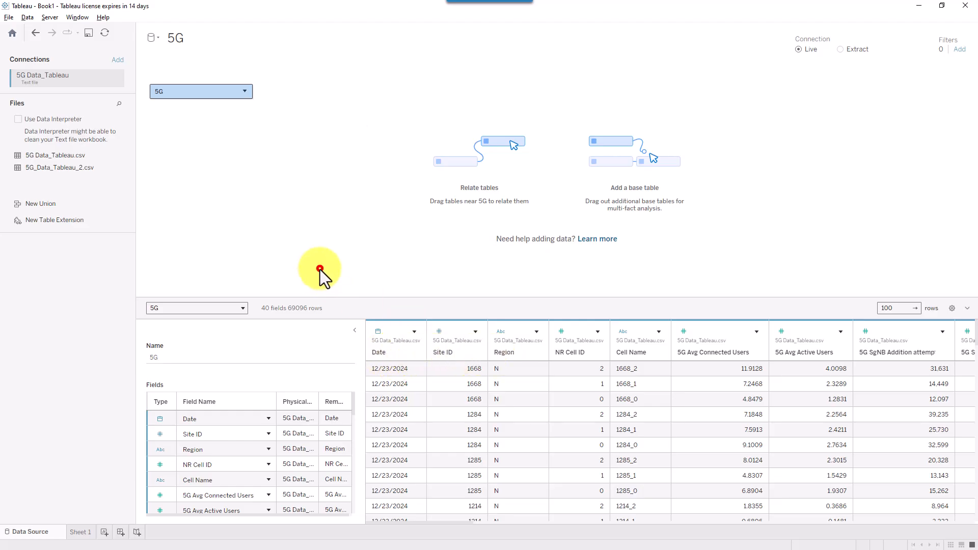
left_click(366, 332)
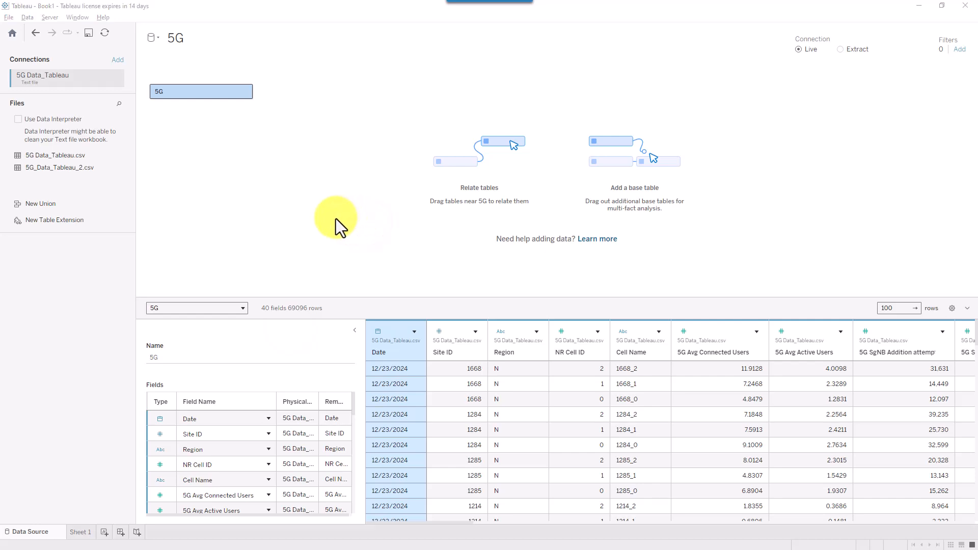
left_click_drag(335, 218, 420, 341)
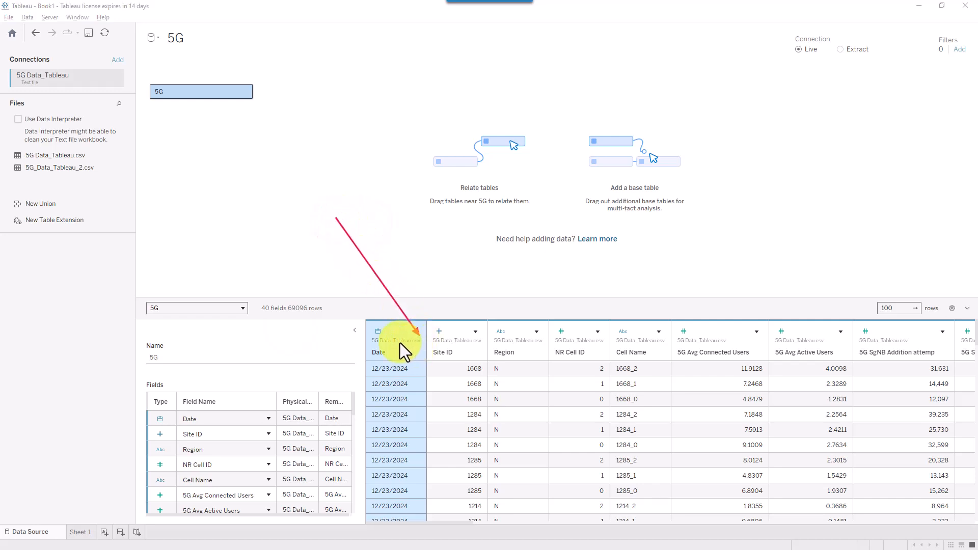
left_click_drag(358, 316, 974, 365)
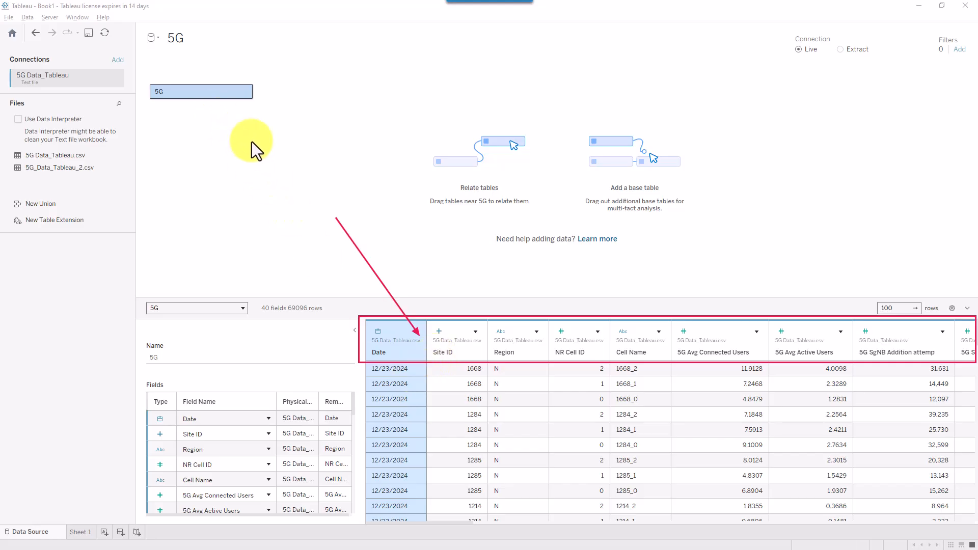
left_click(241, 93)
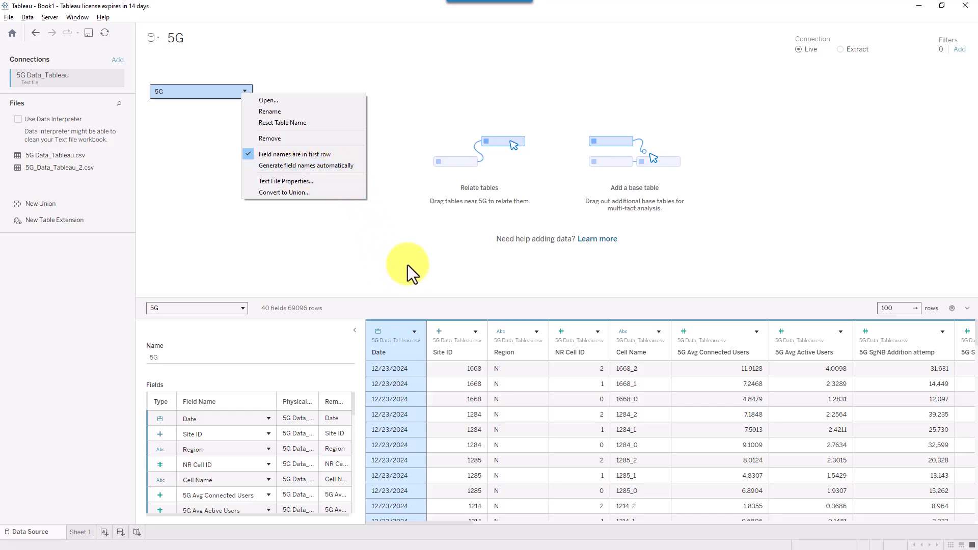
left_click(348, 254)
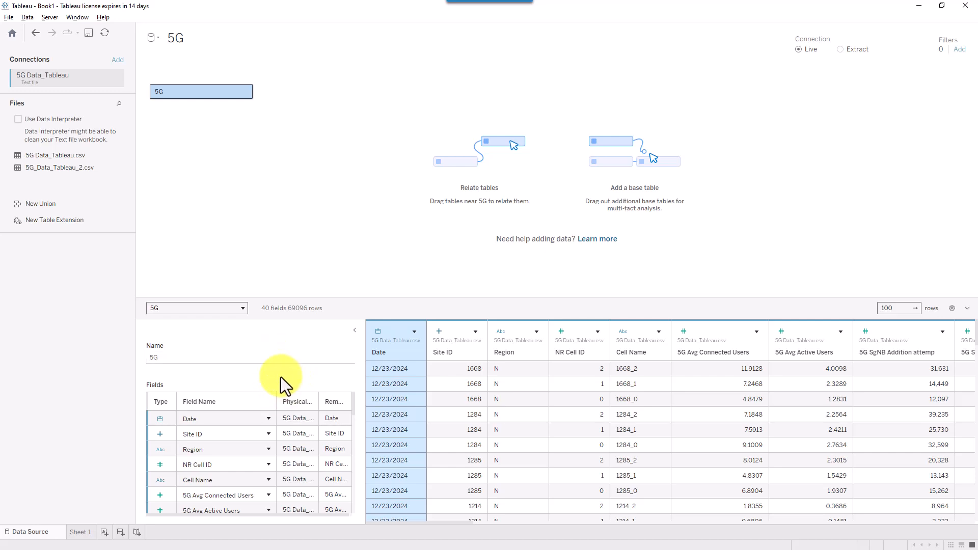
left_click_drag(135, 321, 359, 518)
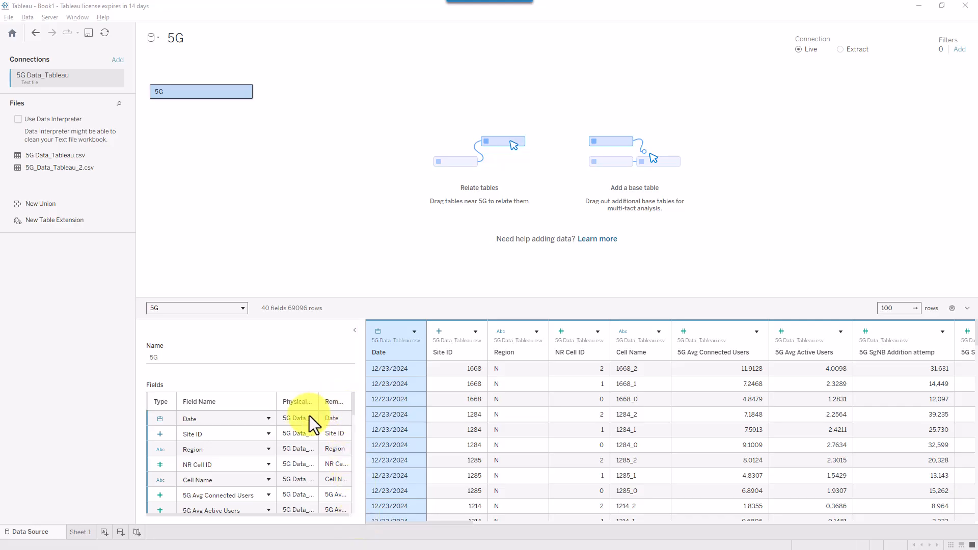
left_click(352, 412)
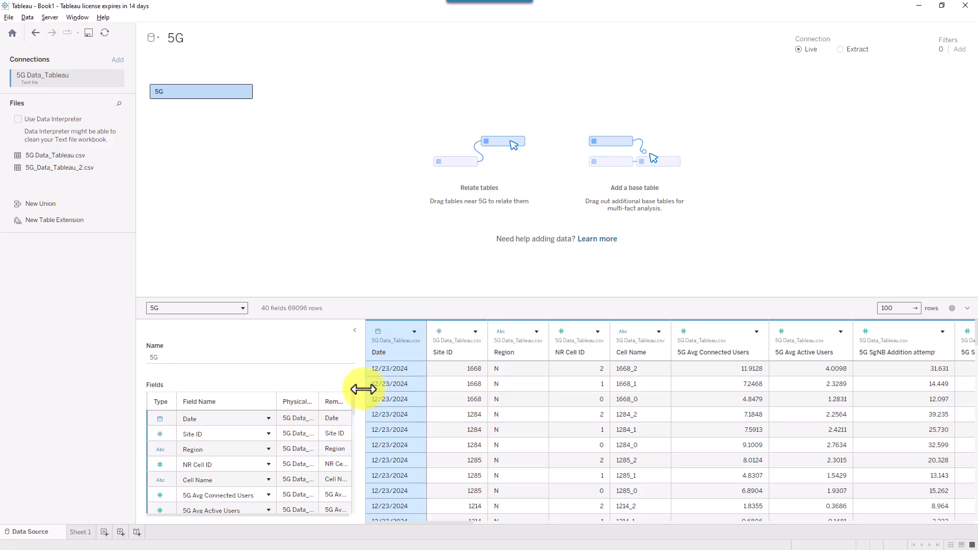
left_click_drag(363, 390, 478, 411)
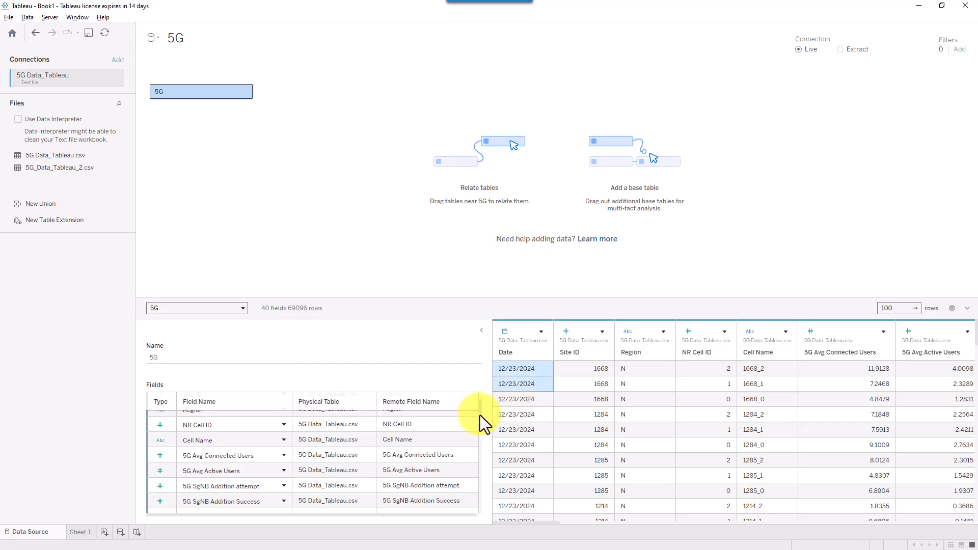
left_click_drag(480, 415, 347, 402)
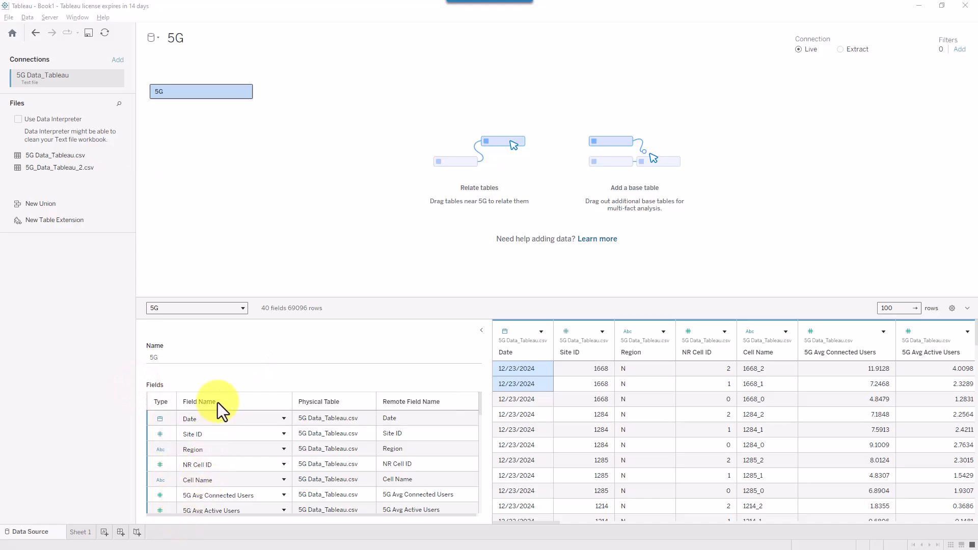
left_click(160, 419)
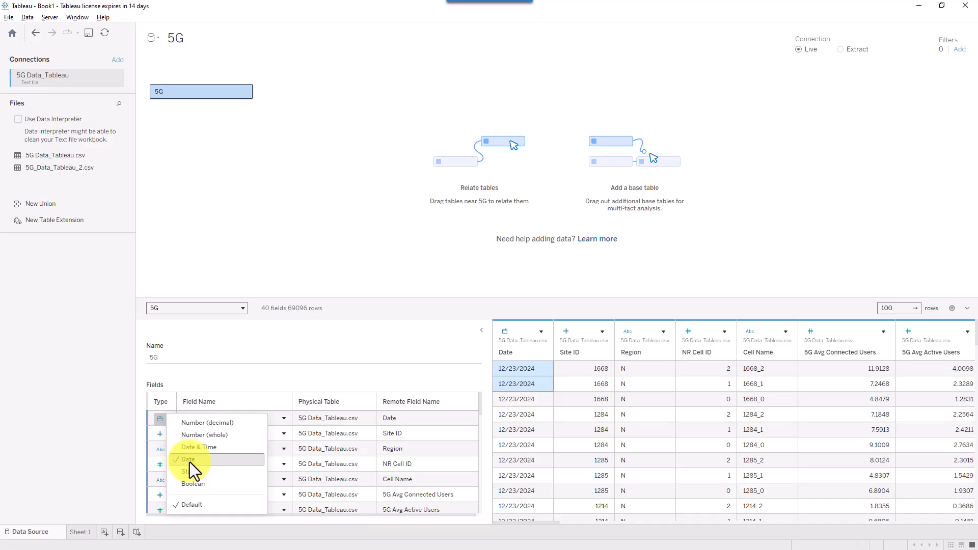
left_click(294, 381)
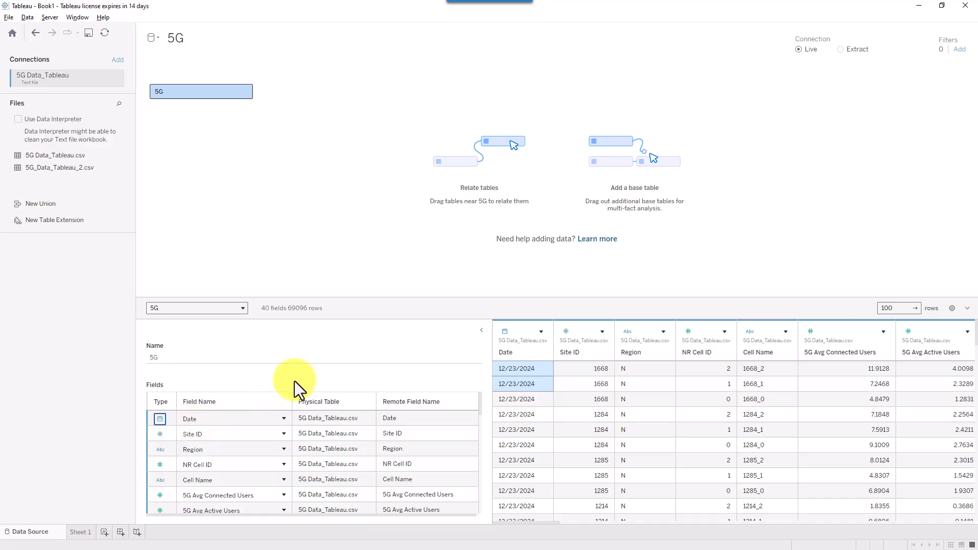
left_click(159, 434)
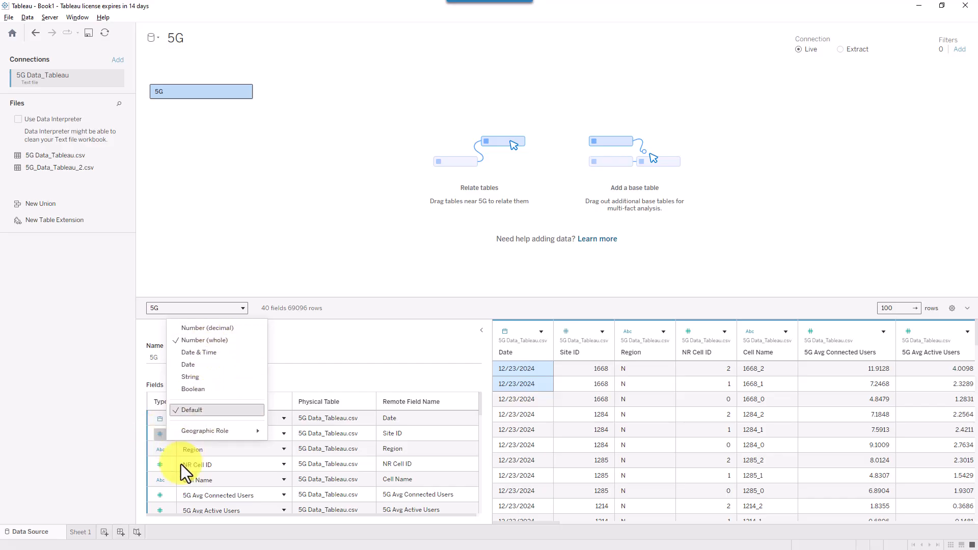
left_click(109, 453)
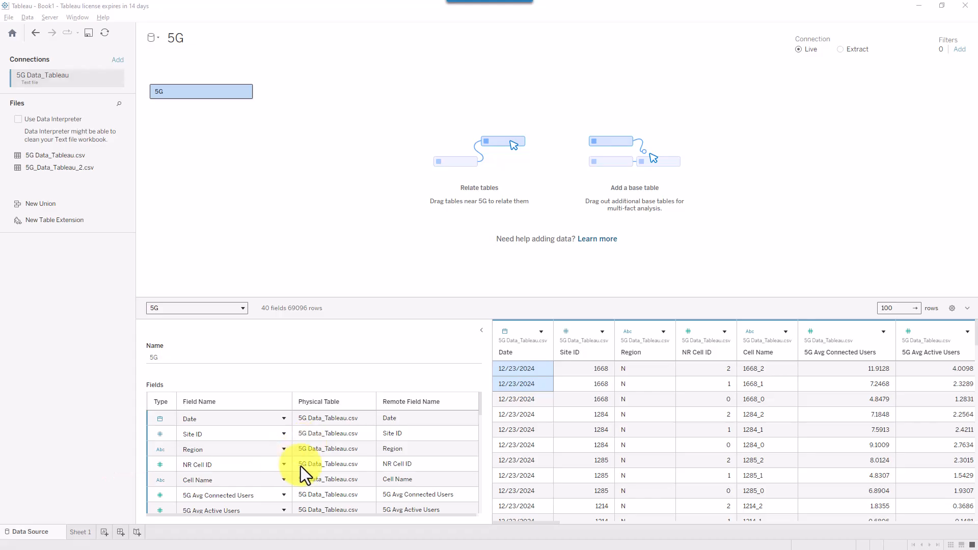
left_click(160, 465)
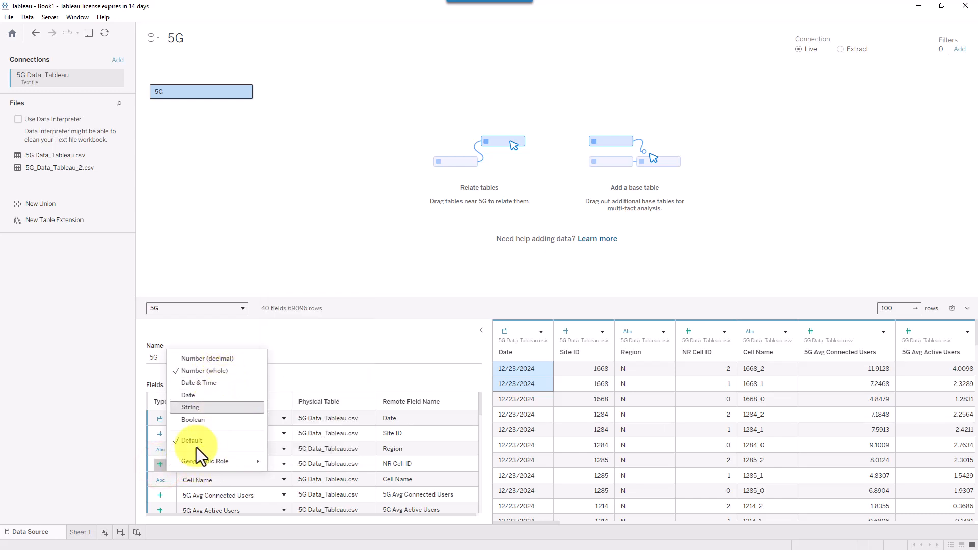
left_click(159, 487)
left_click(159, 485)
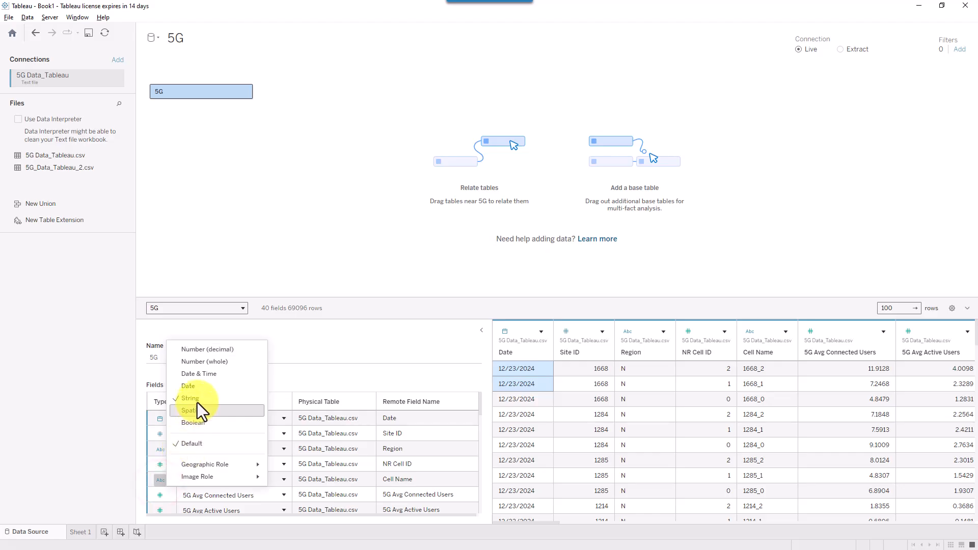
left_click(155, 491)
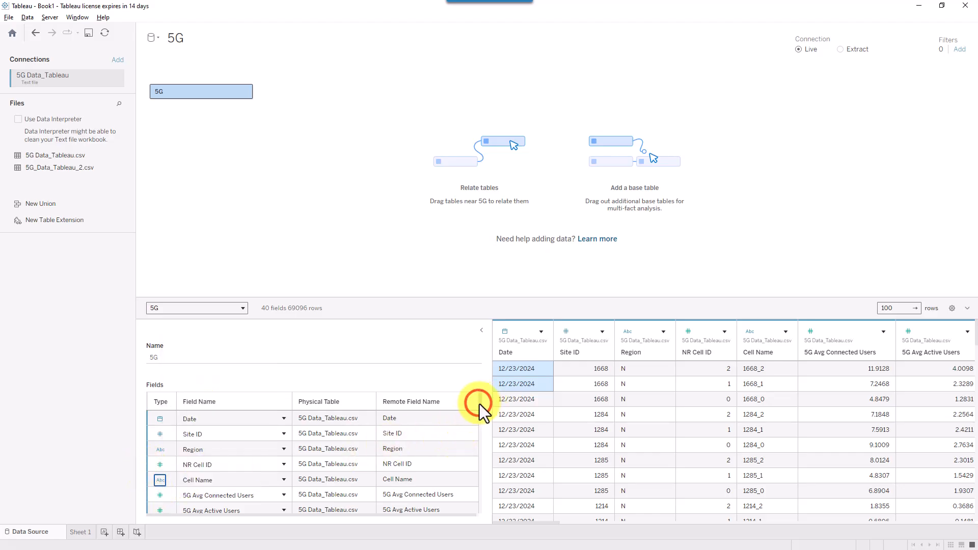
left_click_drag(479, 404, 479, 415)
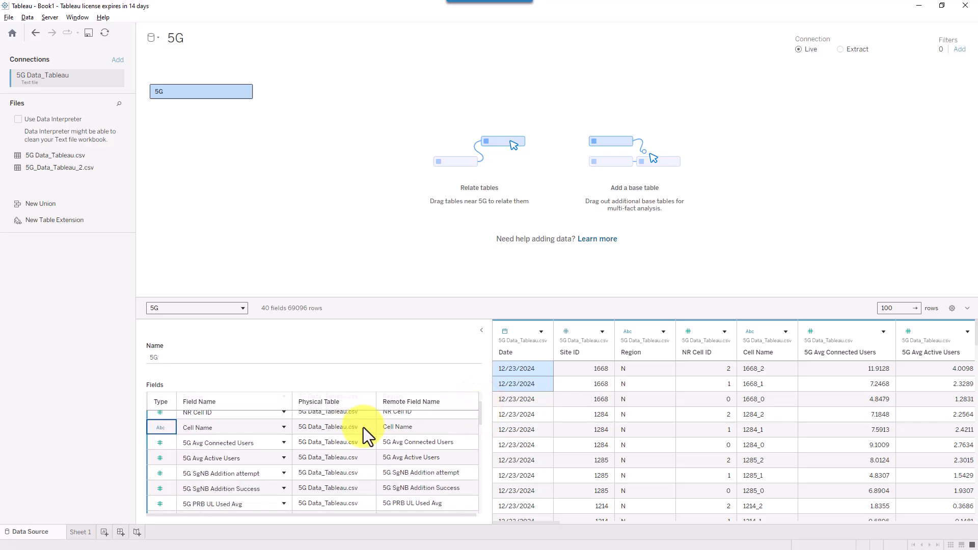
left_click(160, 458)
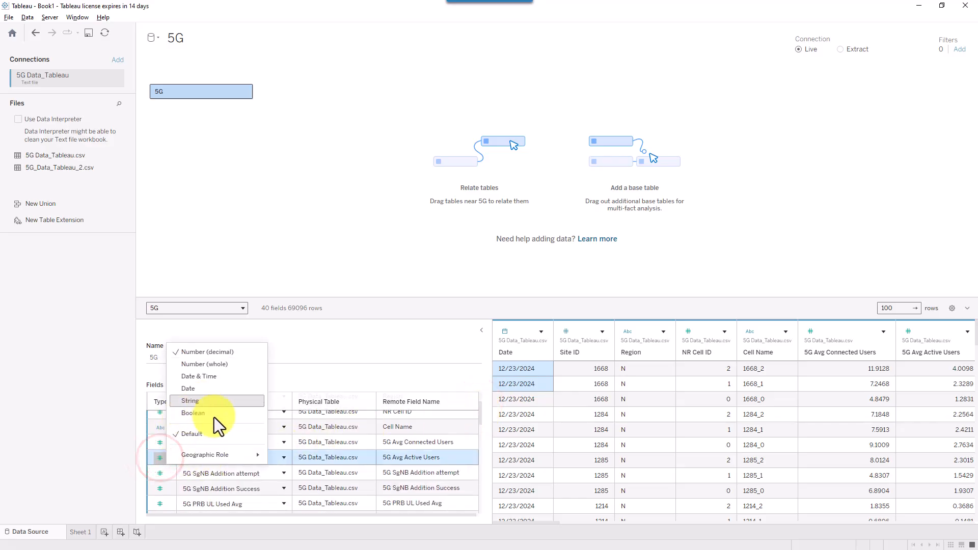
mouse_move(209, 455)
left_click(414, 387)
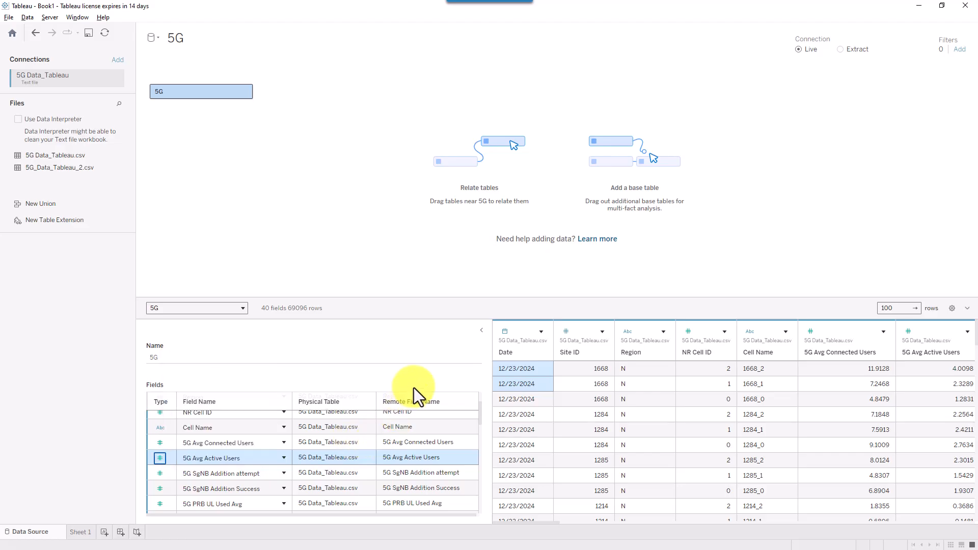
double_click(234, 458)
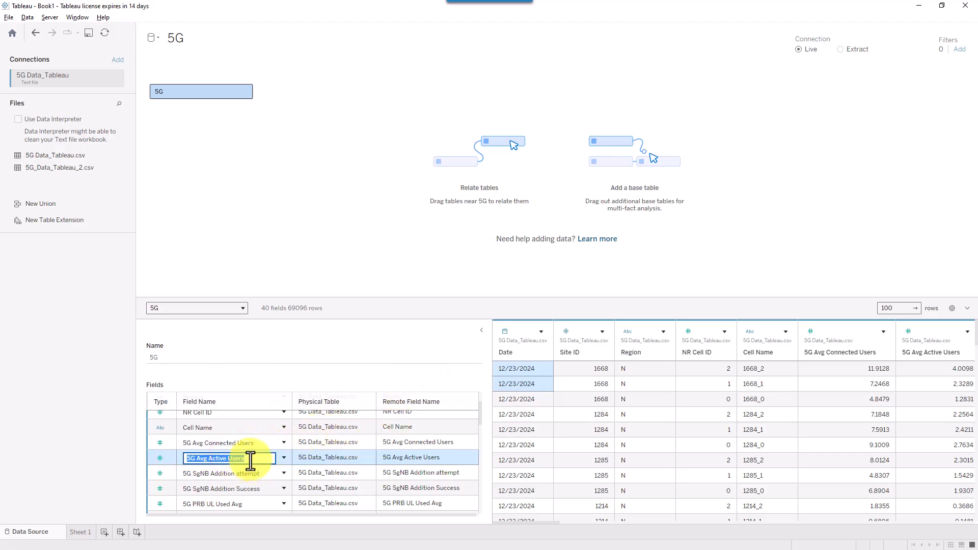
key("Caps_Lock")
type("5g act")
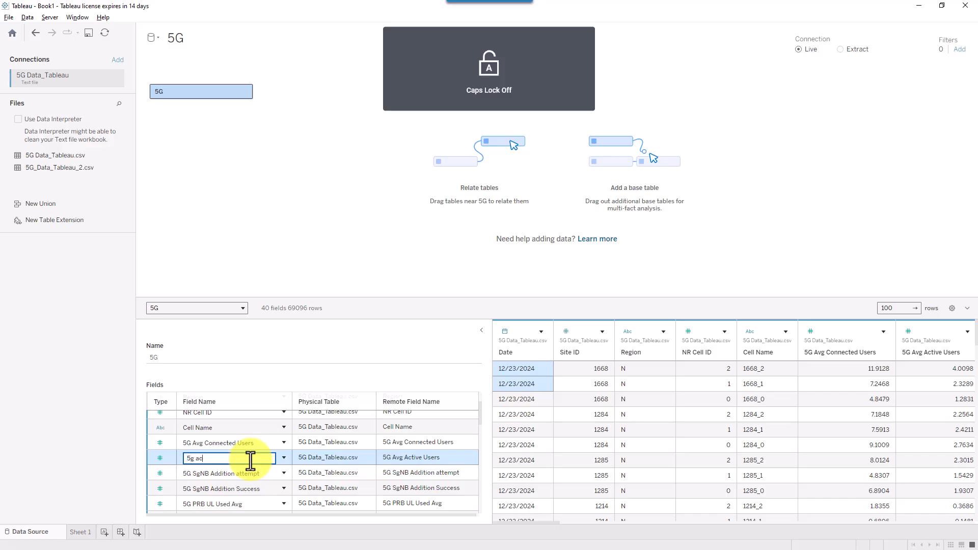
left_click(368, 231)
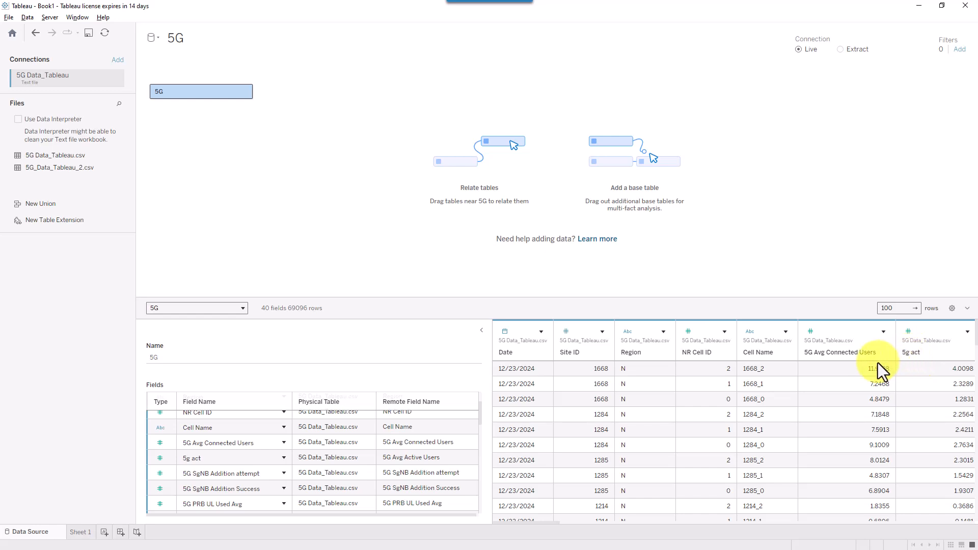
left_click_drag(830, 385, 900, 355)
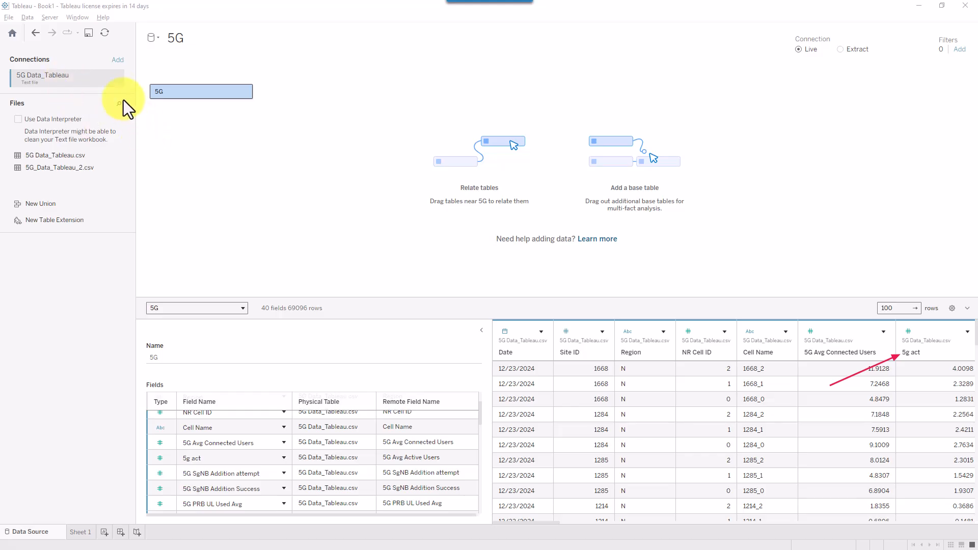
left_click_drag(48, 44, 41, 38)
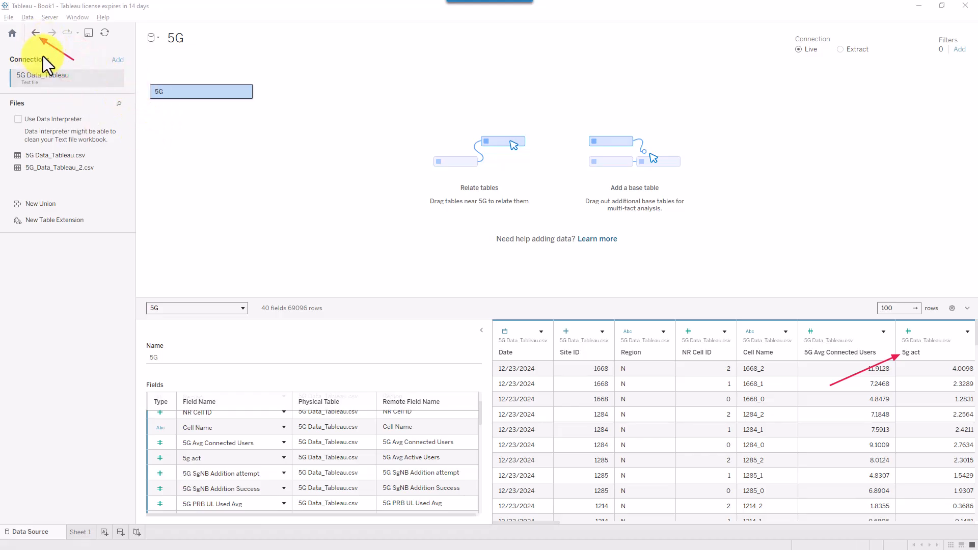
key("Escape")
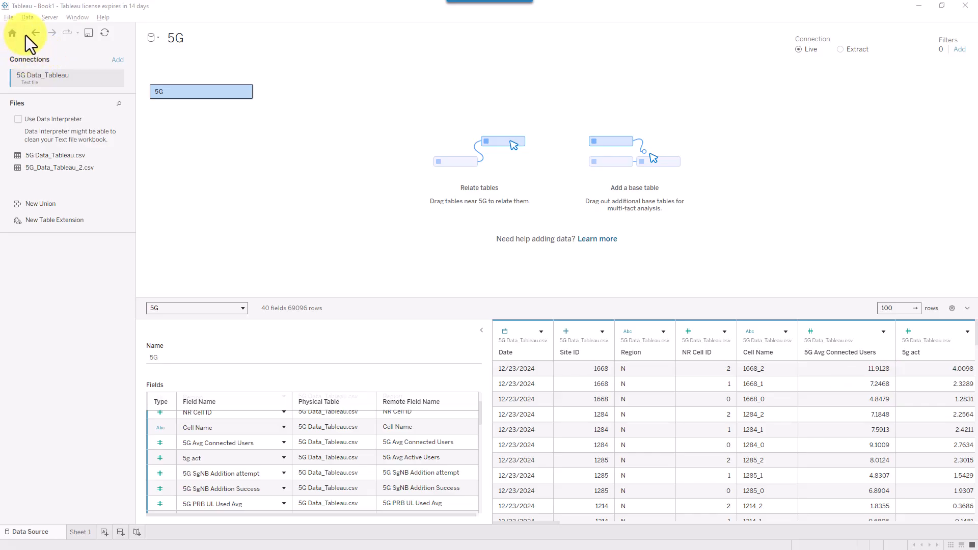
left_click(34, 35)
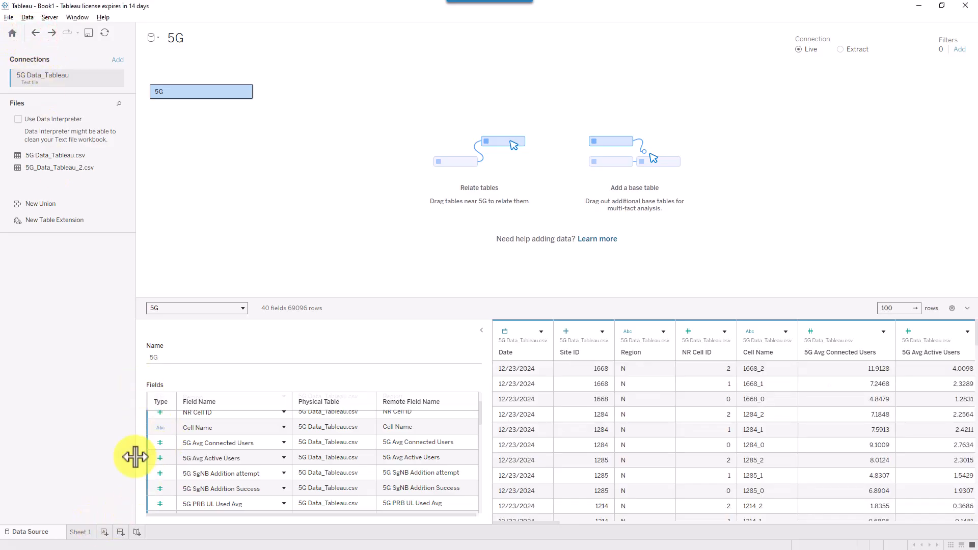
left_click_drag(87, 472, 176, 463)
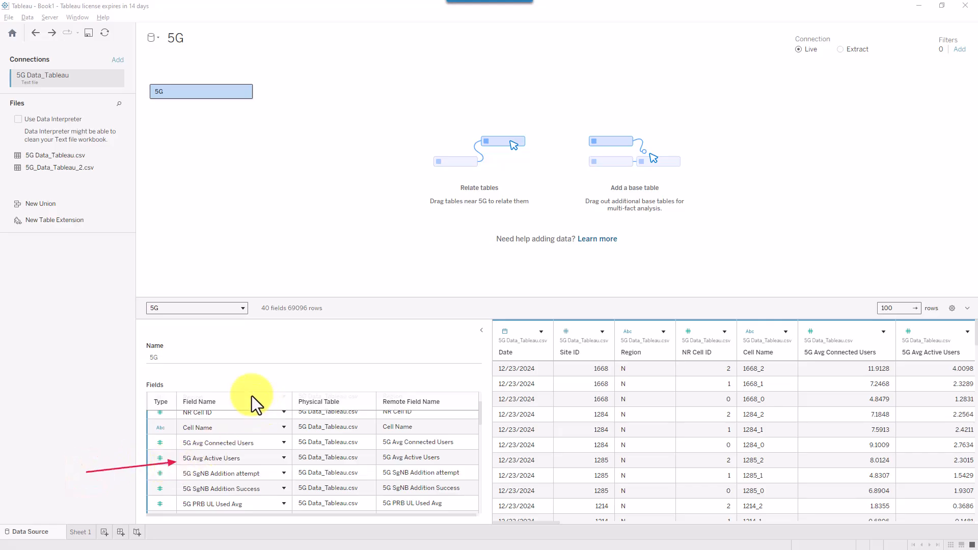
key("Escape")
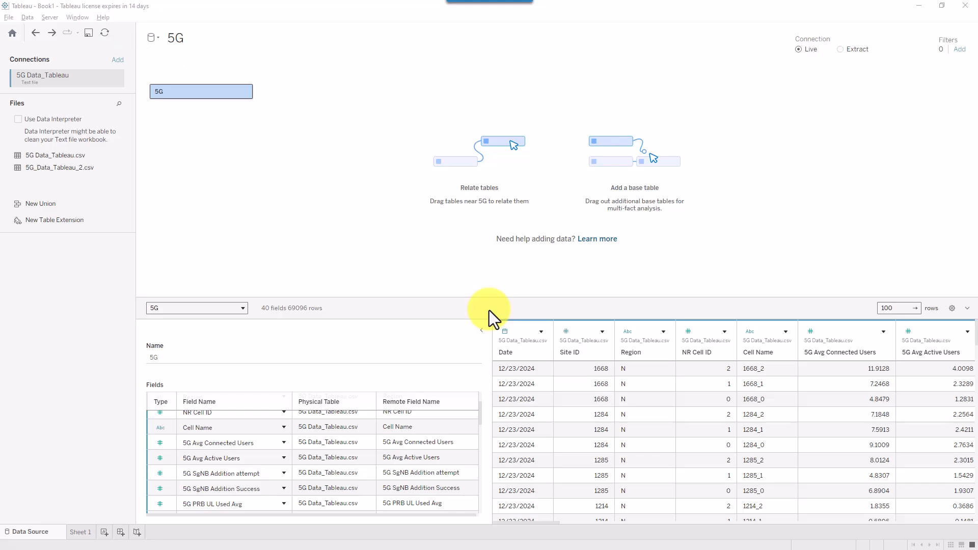
- Switch from the data source page to the empty Sheet 1 worksheet
left_click(74, 533)
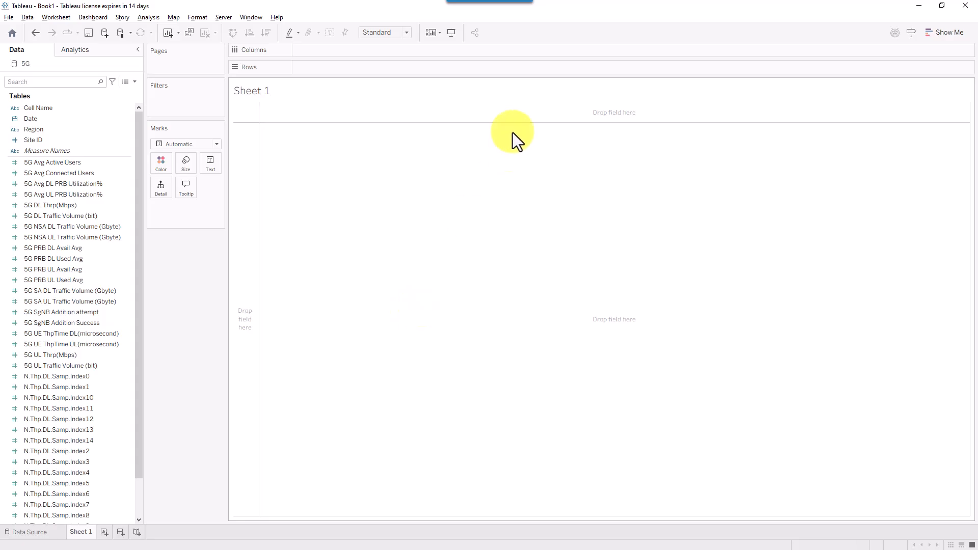
left_click(637, 23)
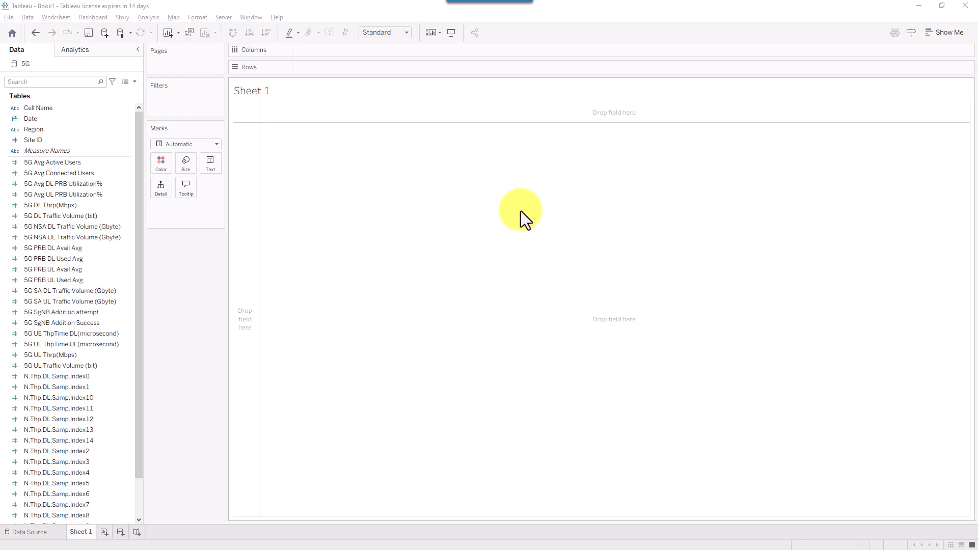
left_click(647, 198)
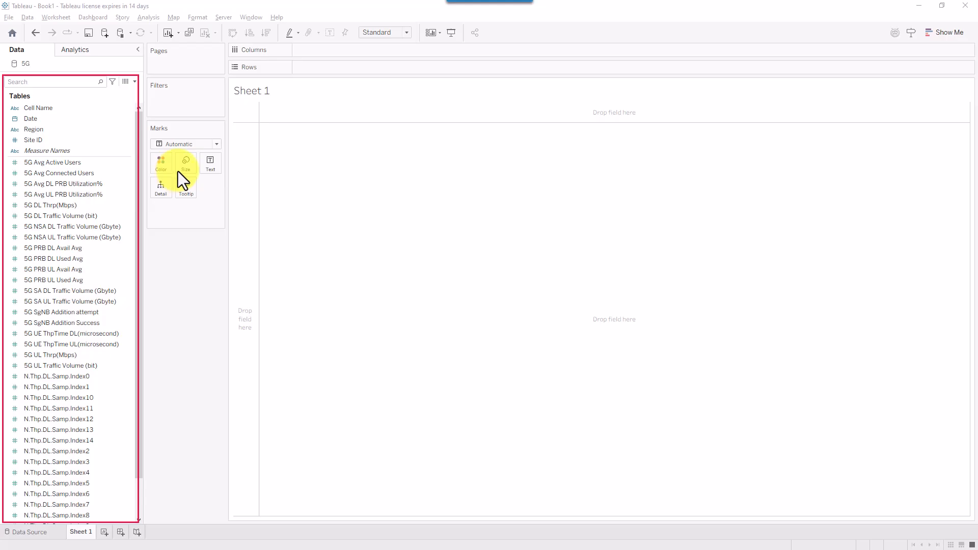
left_click(73, 106)
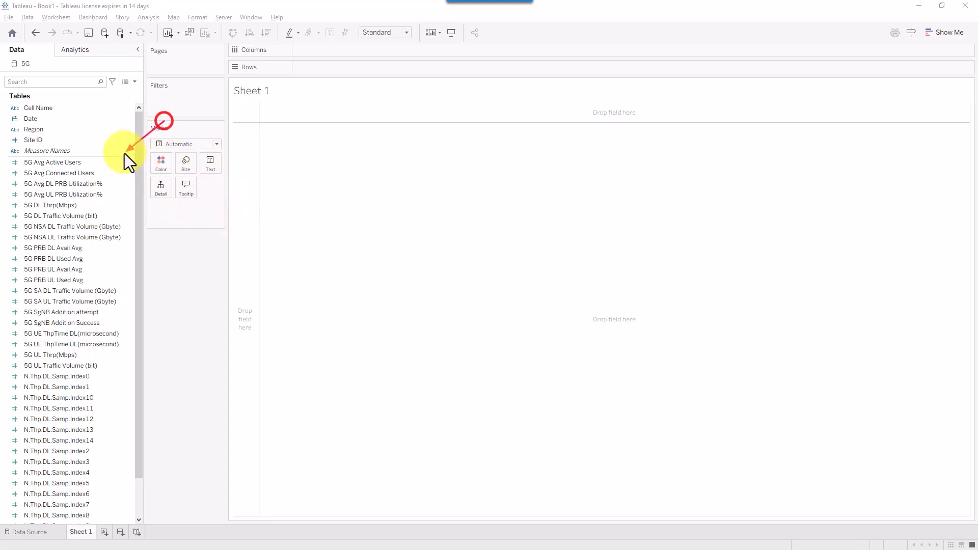
left_click(7, 157)
left_click_drag(139, 153, 2, 161)
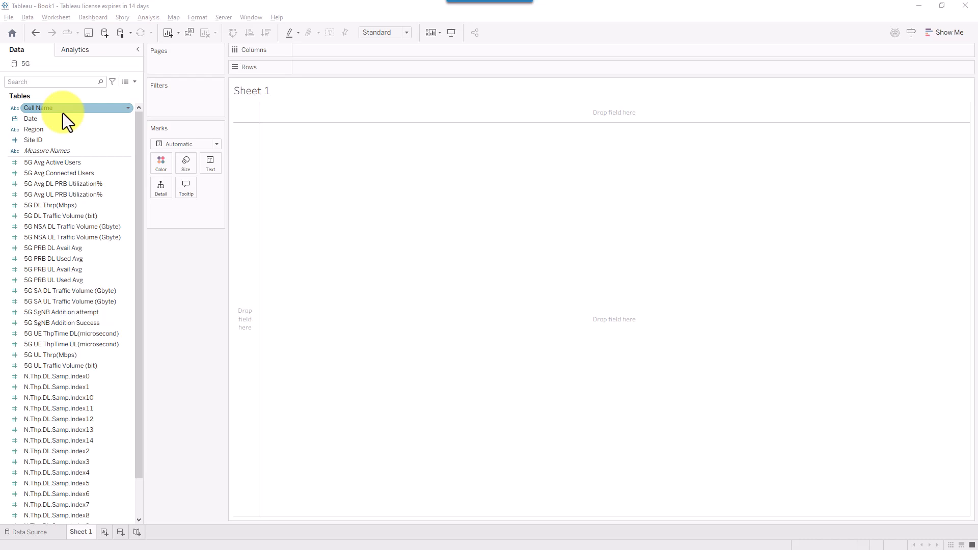
left_click(118, 161)
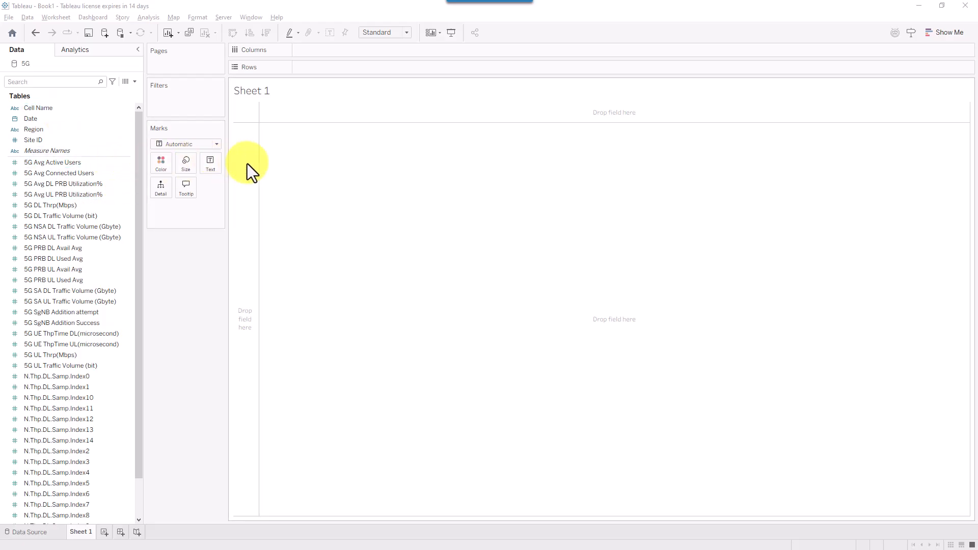
left_click(291, 144)
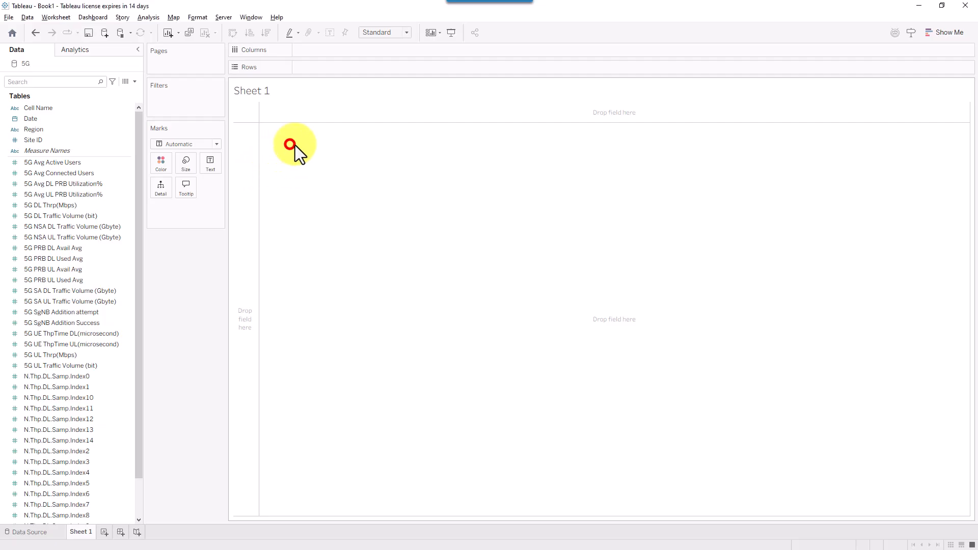
left_click(318, 157)
key("Caps_Lock")
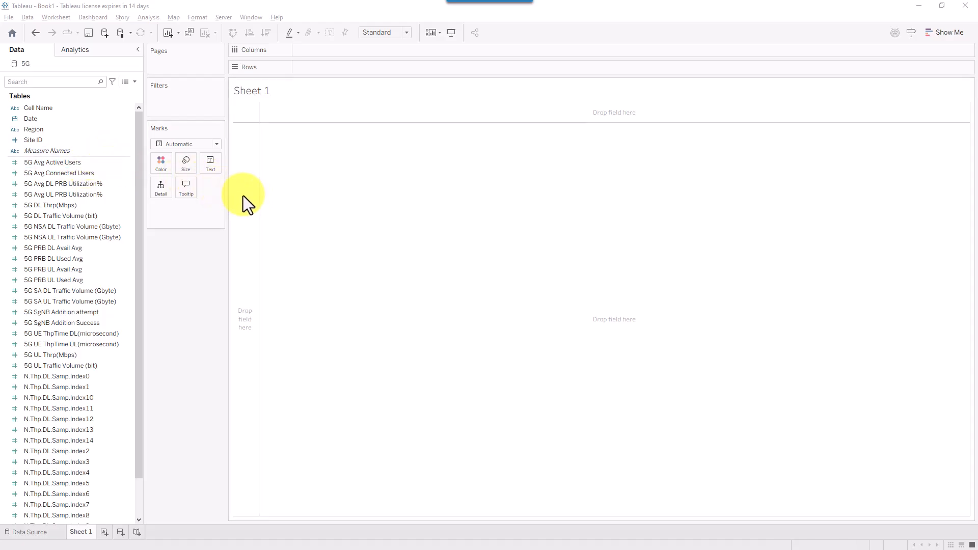
mouse_move(243, 196)
left_mouse_down()
mouse_move(122, 154)
mouse_move(130, 160)
left_mouse_up()
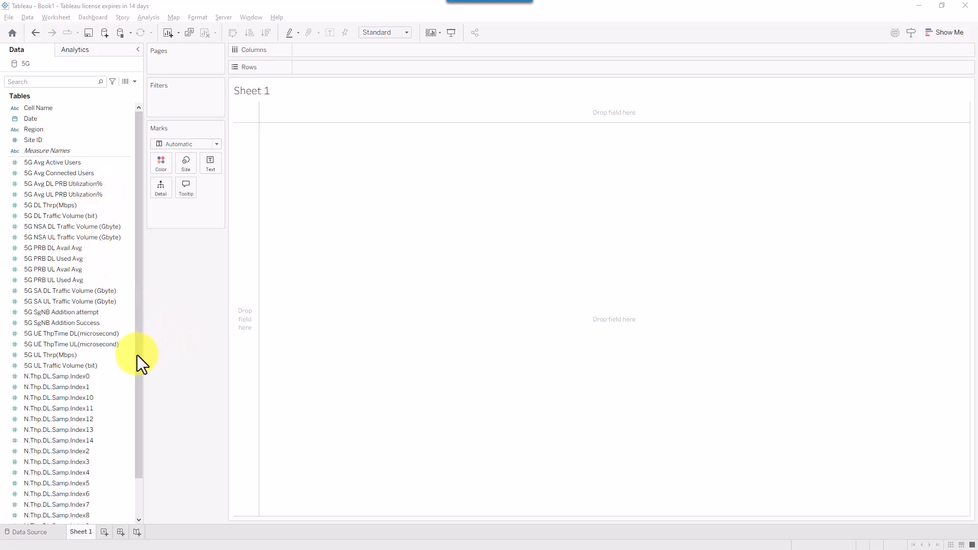
left_click_drag(138, 355, 138, 402)
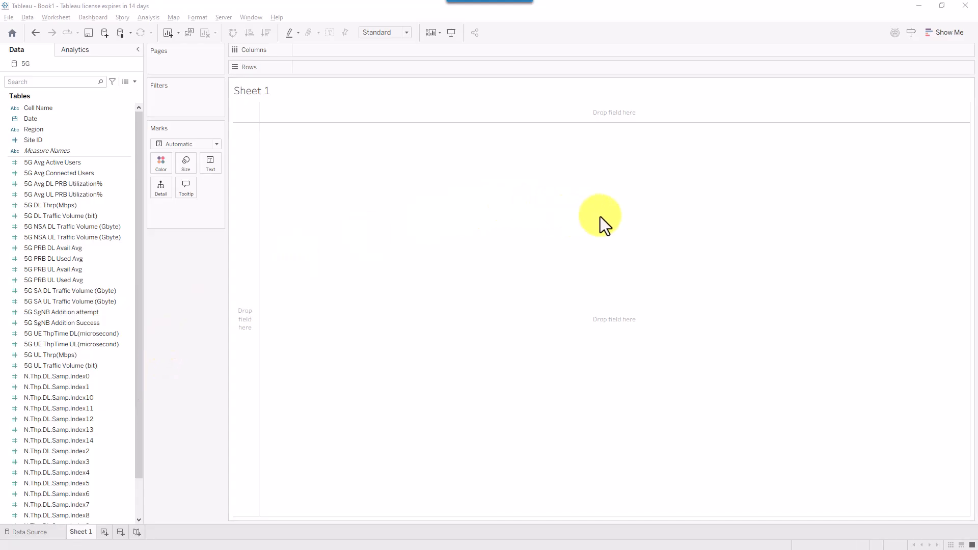
left_click(649, 201)
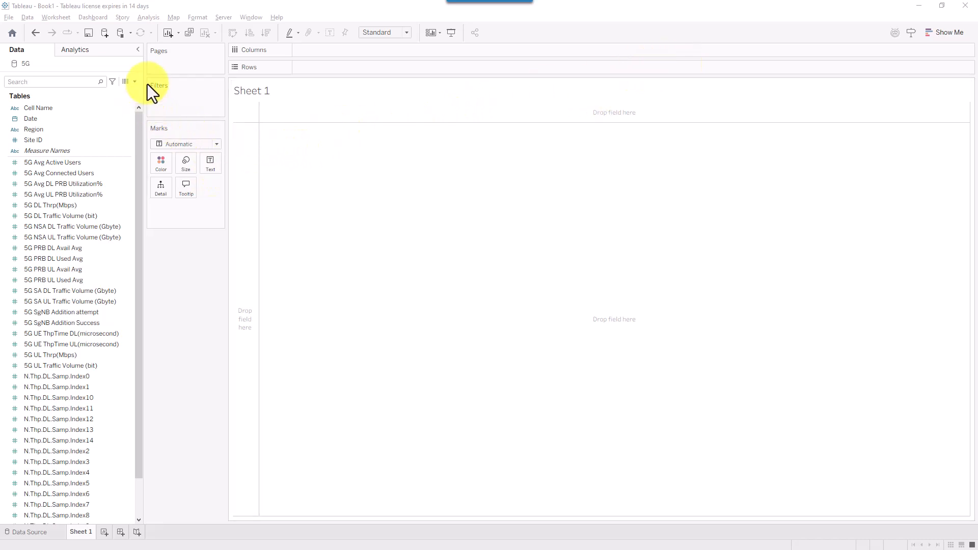
mouse_move(145, 70)
left_mouse_down()
mouse_move(221, 199)
mouse_move(225, 226)
left_mouse_up()
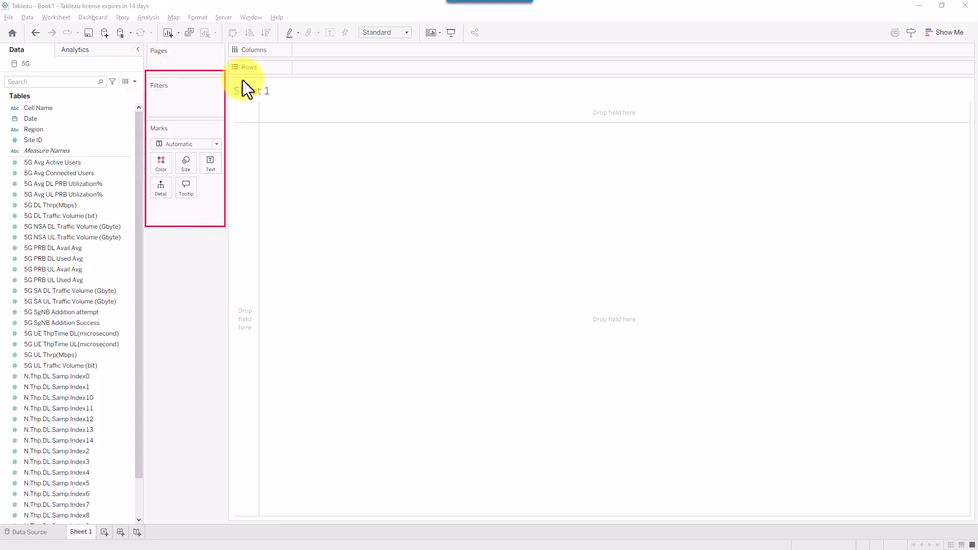
mouse_move(224, 44)
left_mouse_down()
mouse_move(649, 66)
mouse_move(567, 87)
mouse_move(577, 80)
left_mouse_up()
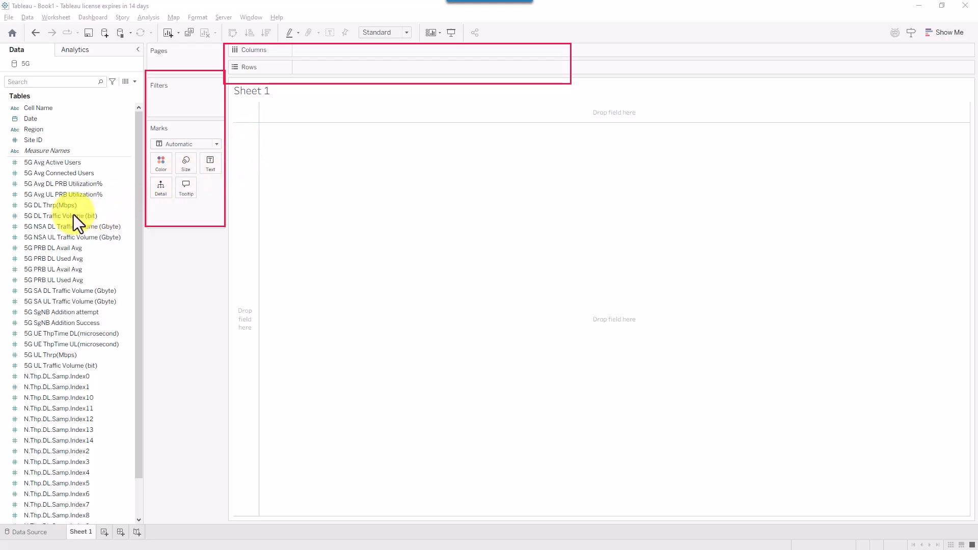
left_click_drag(17, 219, 152, 163)
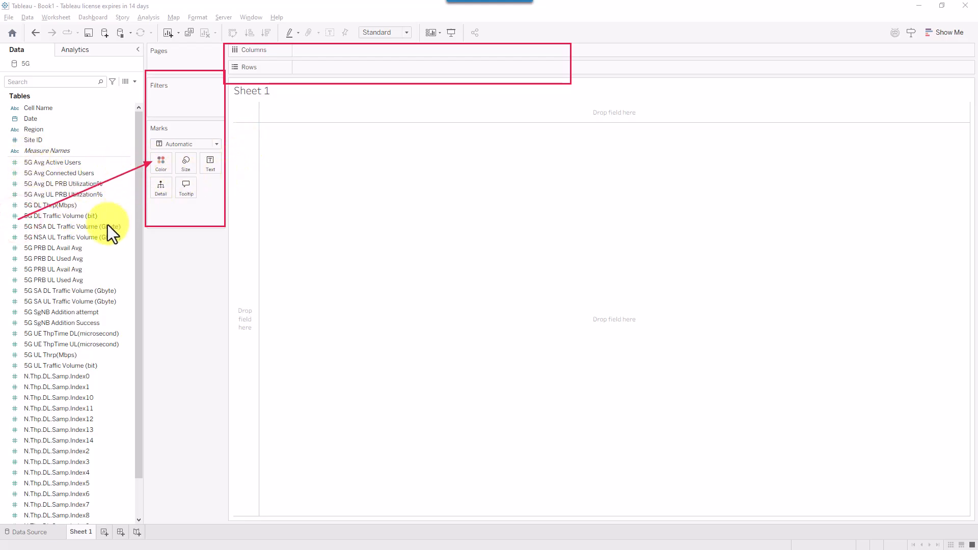
mouse_move(44, 138)
left_mouse_down()
mouse_move(276, 97)
mouse_move(324, 64)
left_mouse_up()
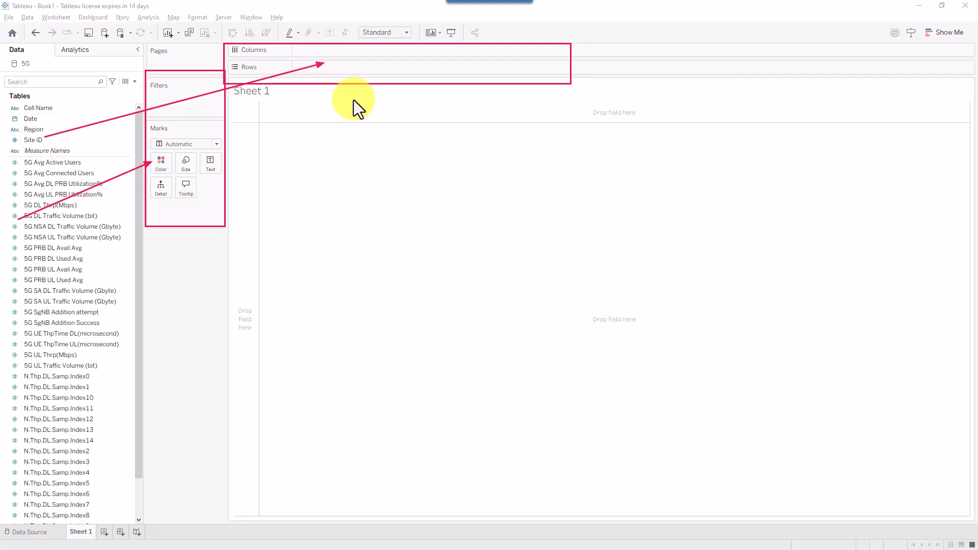
key("Escape")
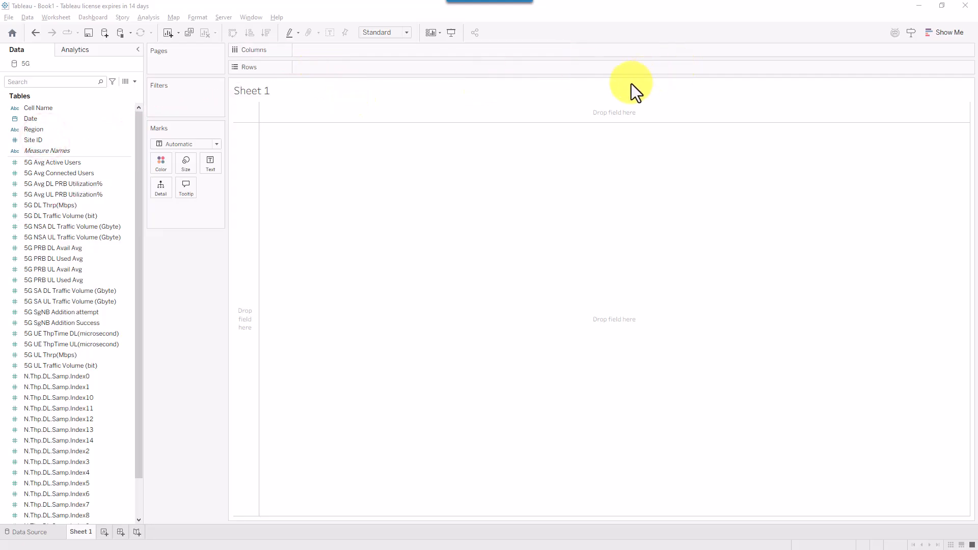
left_click(704, 76)
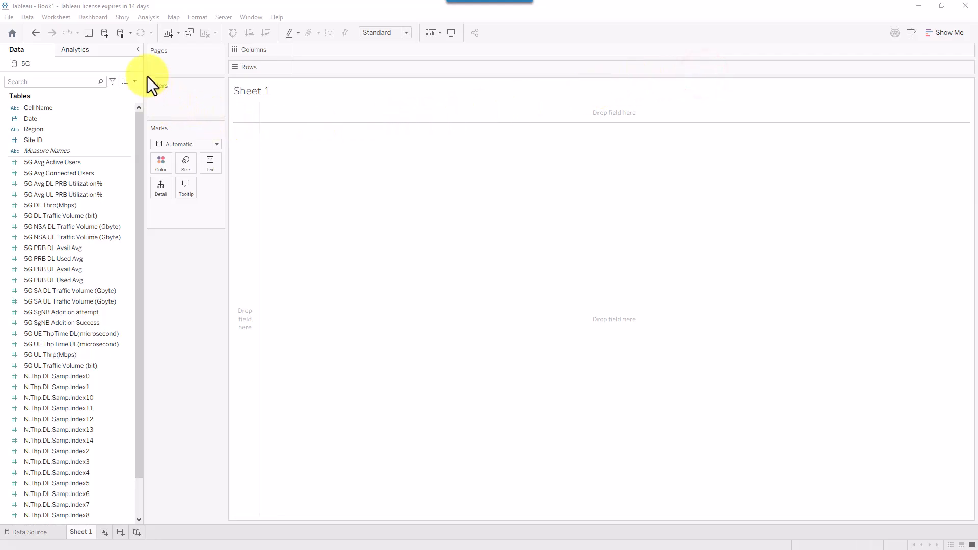
mouse_move(148, 78)
left_mouse_down()
mouse_move(236, 206)
mouse_move(226, 227)
left_mouse_up()
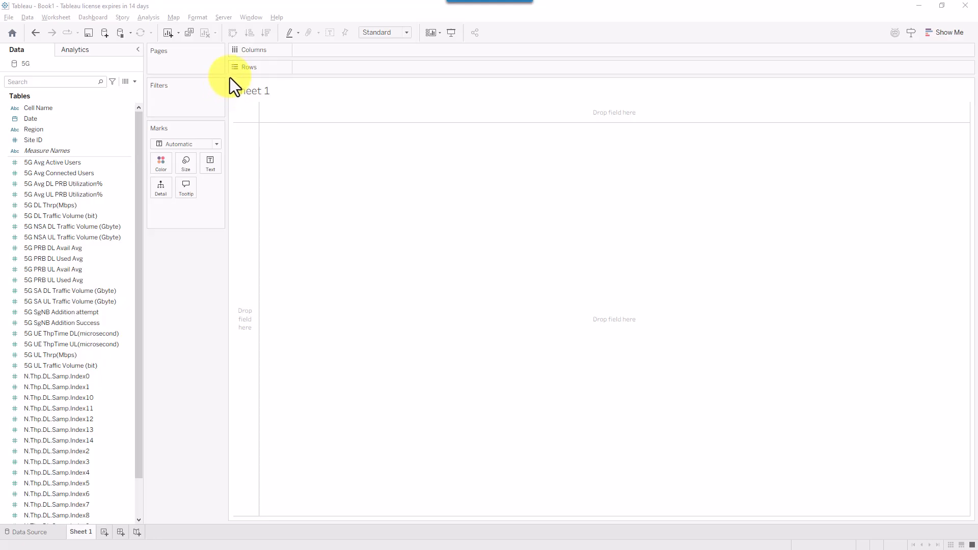
mouse_move(227, 79)
left_mouse_down()
mouse_move(270, 124)
mouse_move(832, 478)
mouse_move(971, 517)
left_mouse_up()
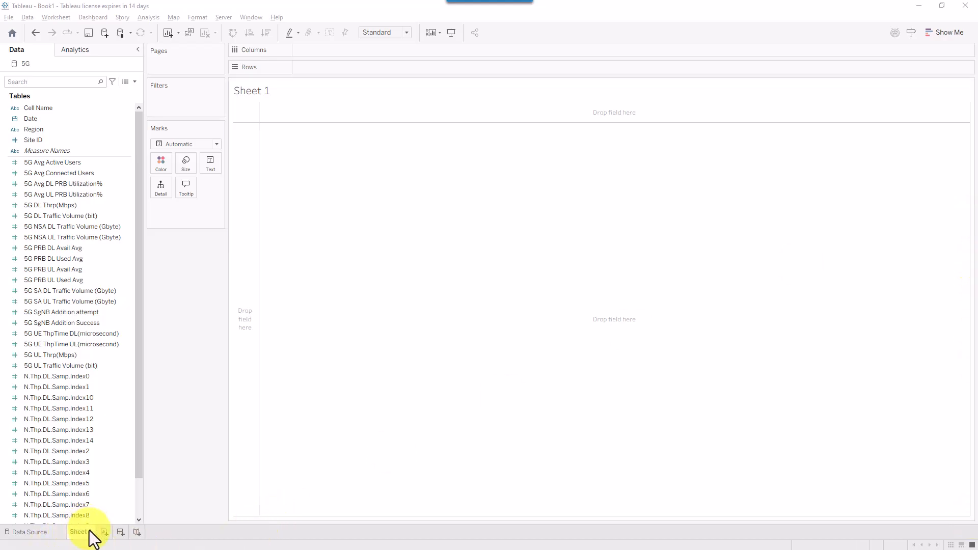
left_click_drag(181, 426, 93, 524)
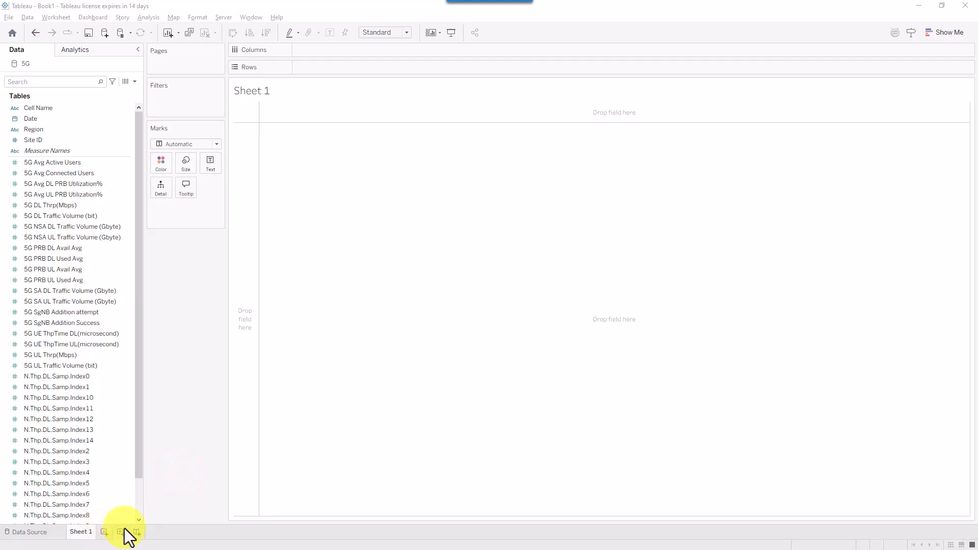
- Create blank worksheets Sheet 2 and Sheet 3, then return to Sheet 1
left_click(105, 532)
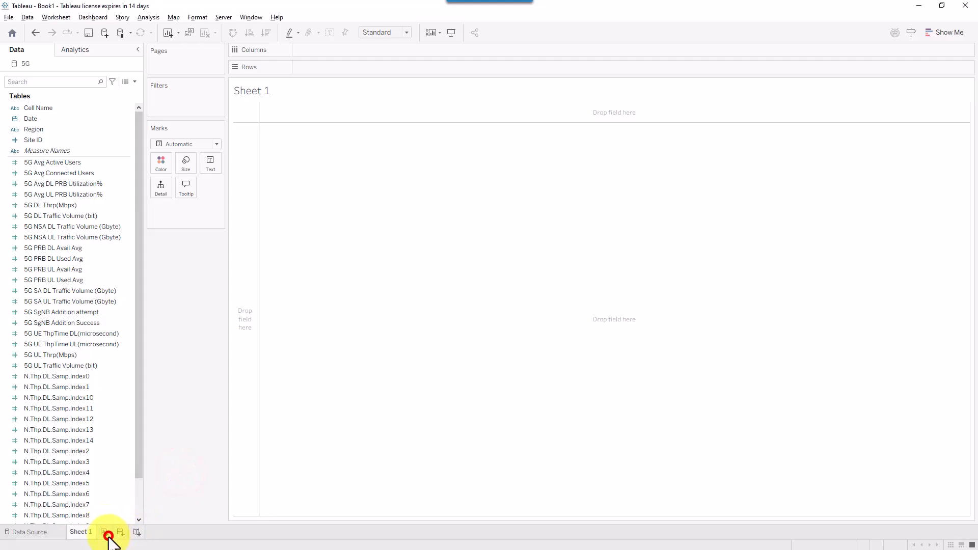
left_click(135, 531)
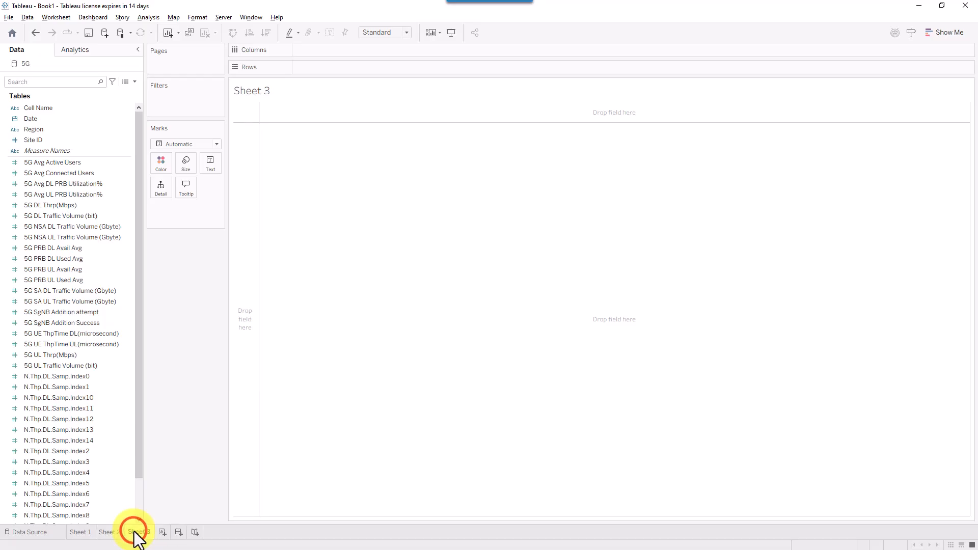
left_click(72, 534)
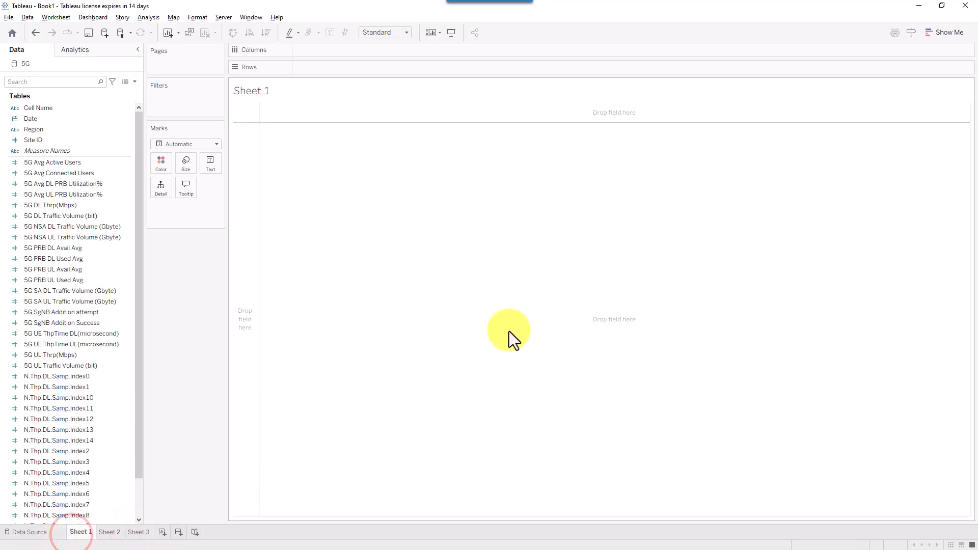
- Rename the Sheet 1 tab to 'Session 1 Content'
left_click(179, 532)
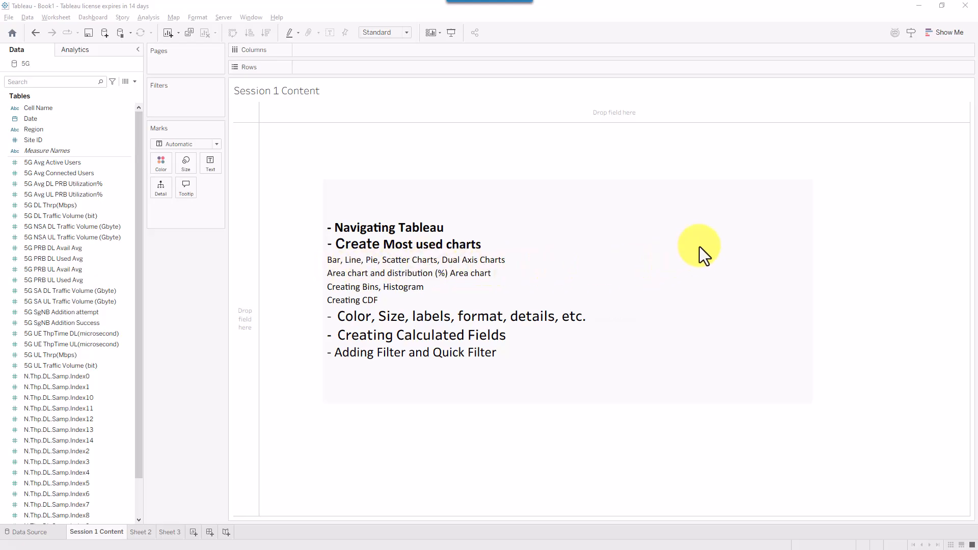
- Switch to the second worksheet, named BAR Charts
left_click(845, 53)
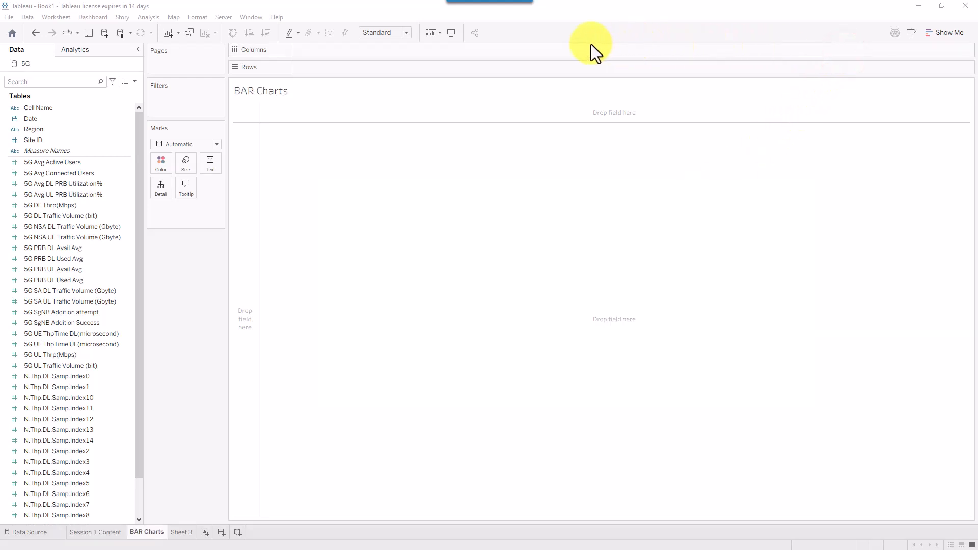
left_click(589, 42)
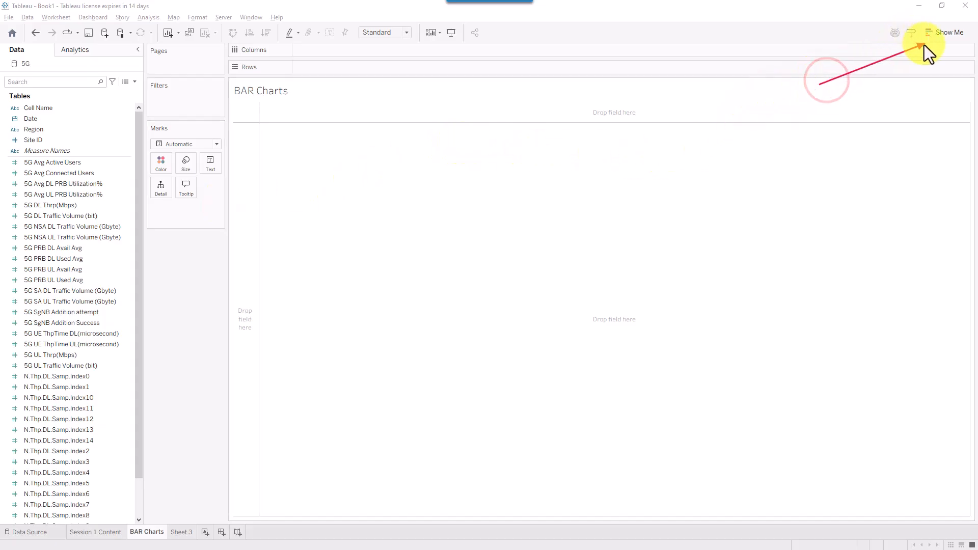
- Check Show Me's Side-by-side Bars requirements and annotate where the 5G Avg Active Users measure goes
left_click(950, 35)
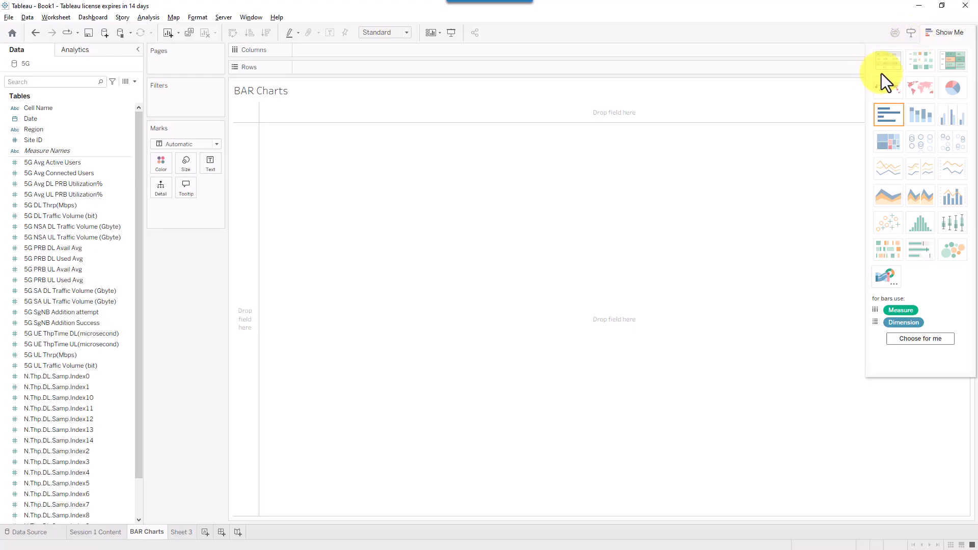
left_click(949, 118)
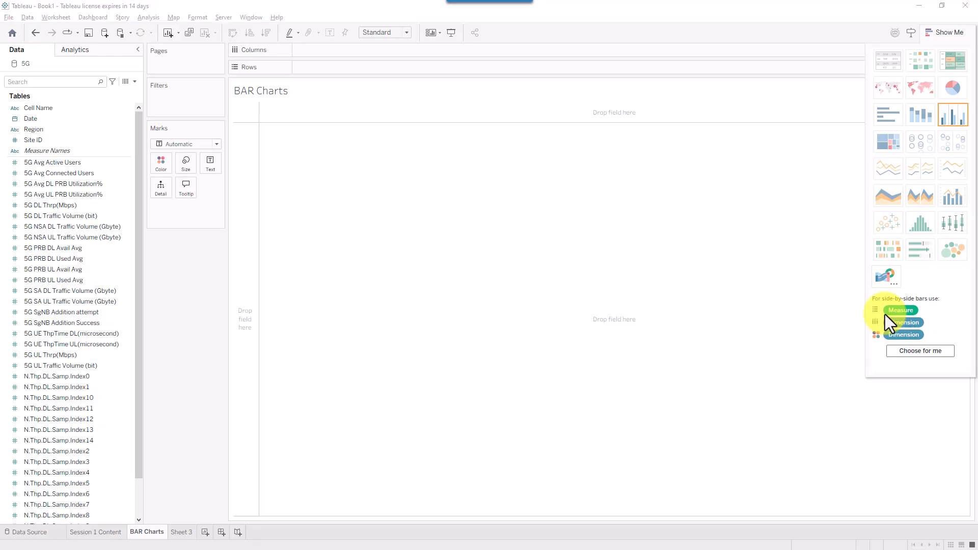
left_click_drag(816, 318, 867, 310)
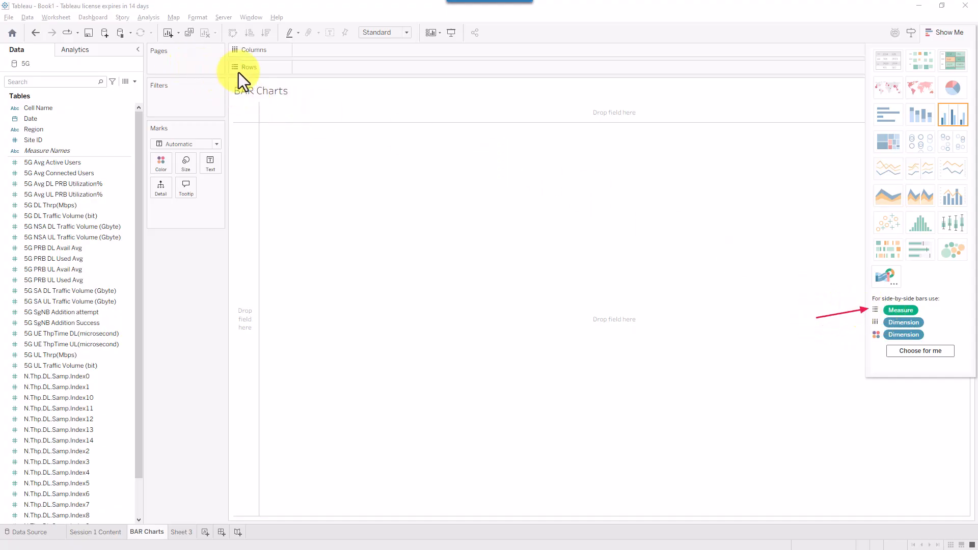
left_click_drag(271, 73, 265, 71)
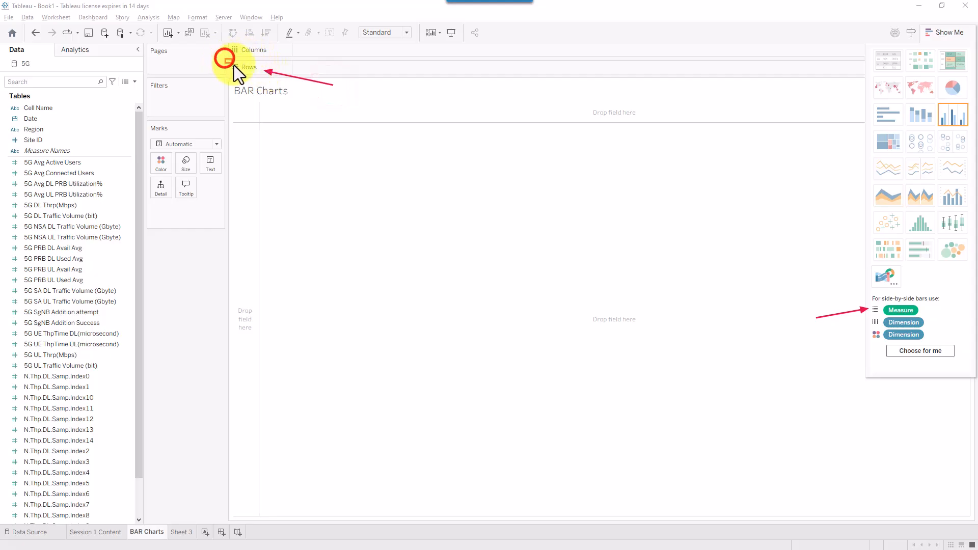
left_click_drag(234, 66, 238, 74)
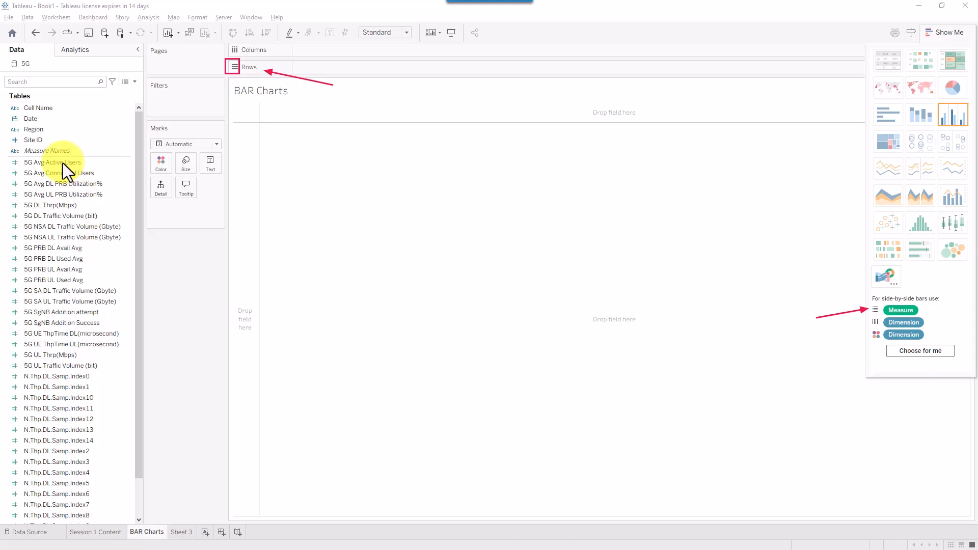
left_click_drag(99, 157, 2, 172)
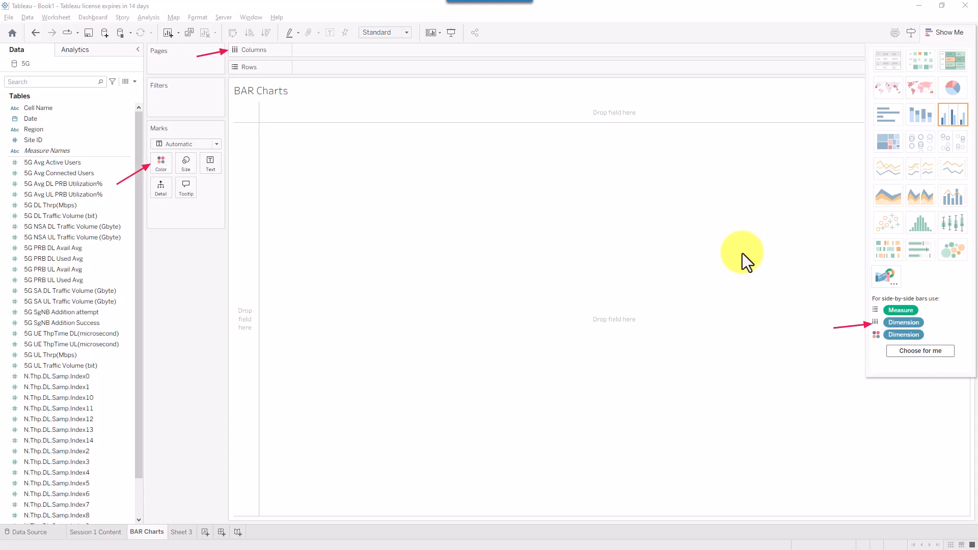
- Select Region and 5G Avg Active Users, then drag the measure into the view
key("Caps_Lock")
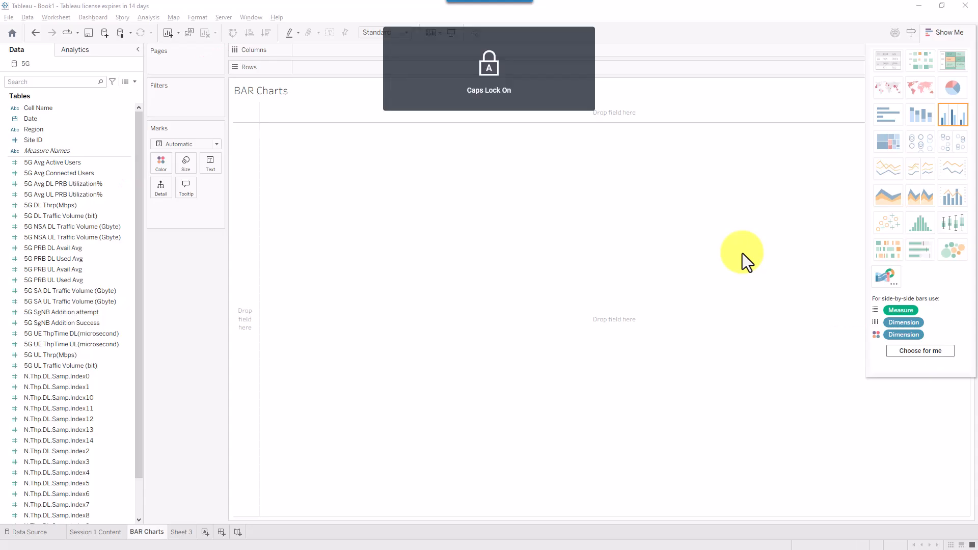
left_click(953, 115)
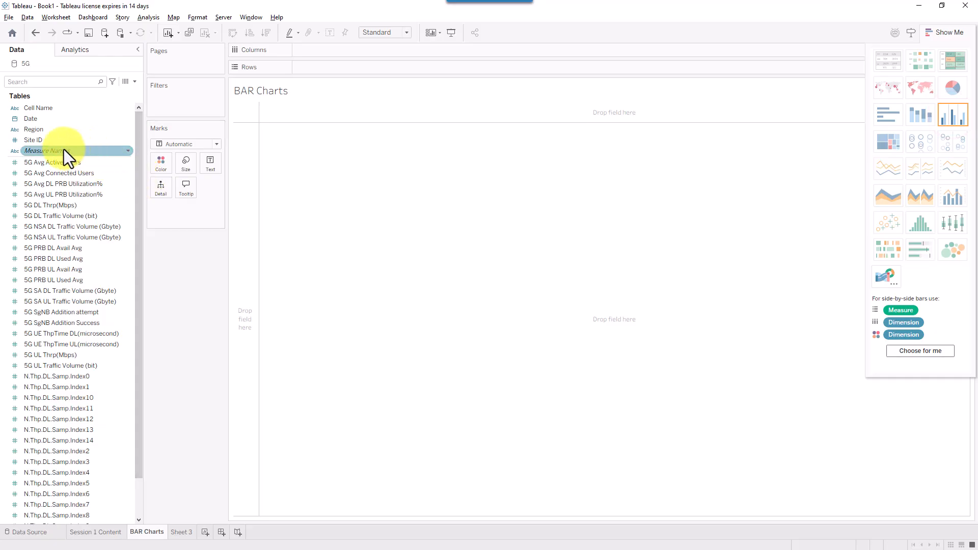
left_click(42, 131)
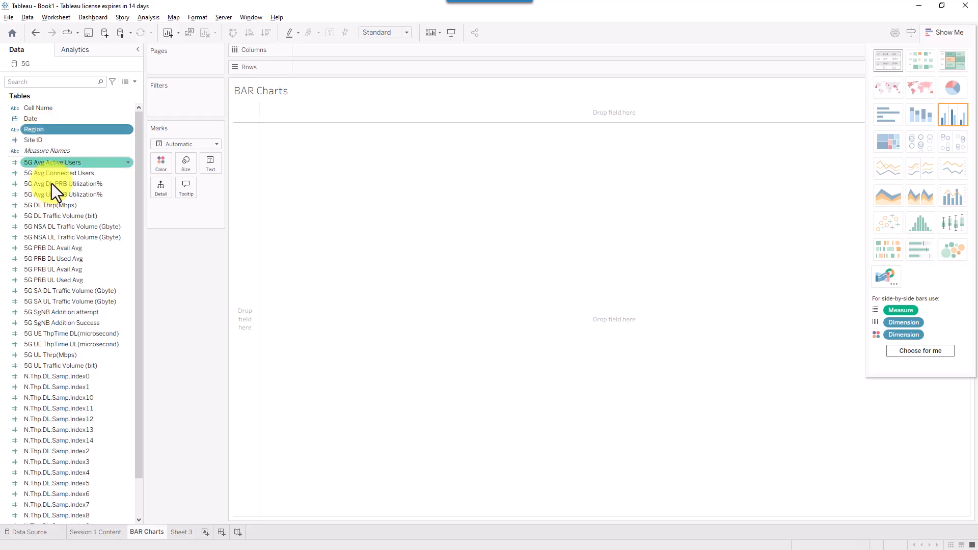
left_click(77, 165, "ctrl")
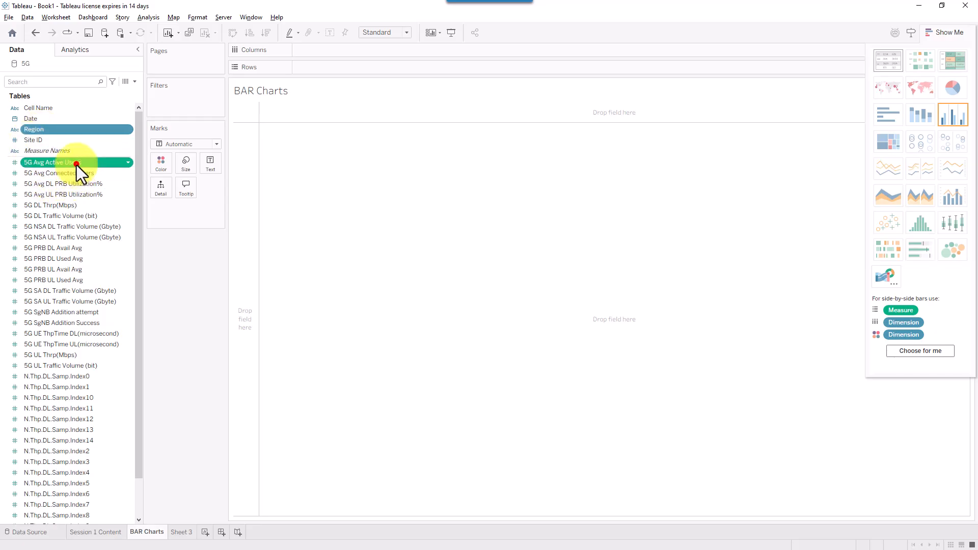
left_click(957, 116)
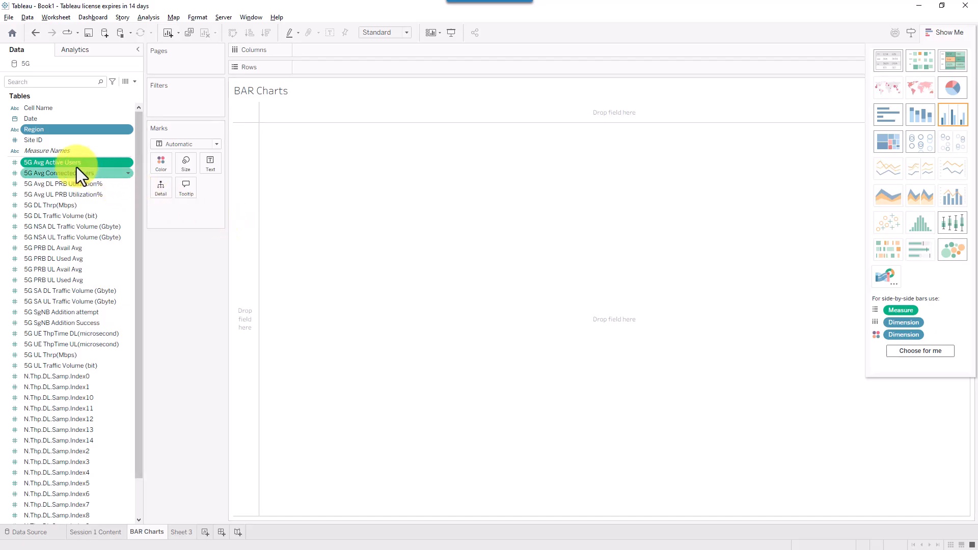
left_click_drag(67, 164, 328, 66)
- Put SUM(5G Avg Active Users) on Rows and Region on Columns, undoing the Region colouring
left_click_drag(328, 66, 99, 132)
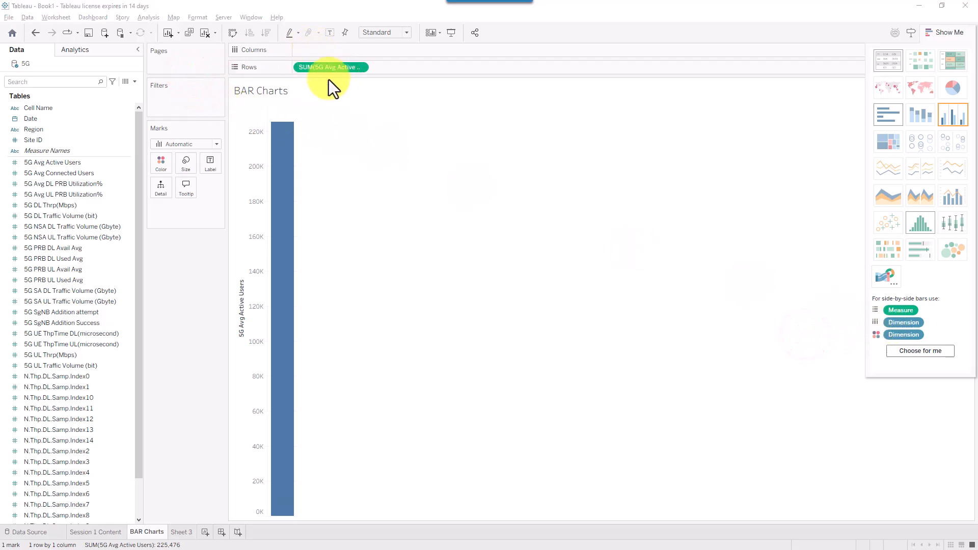
left_click_drag(45, 131, 342, 51)
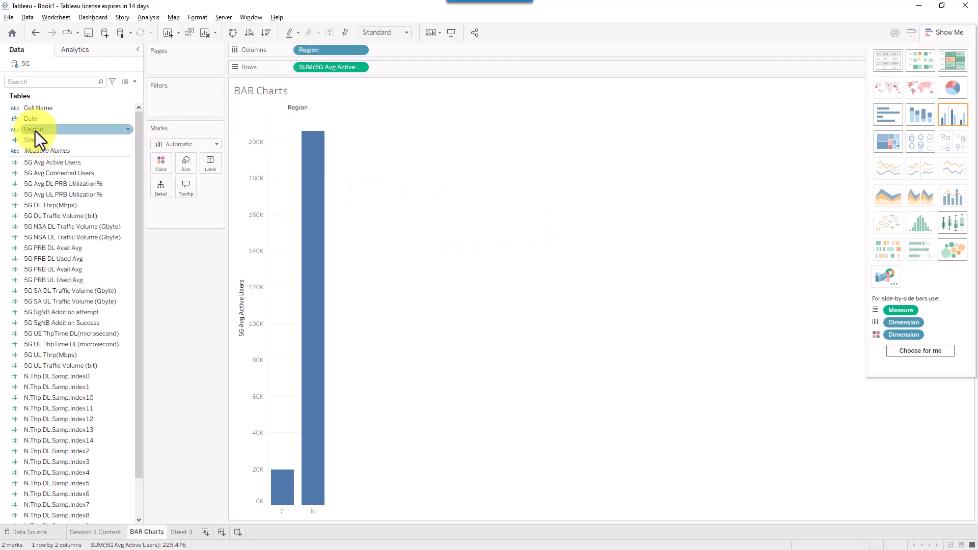
left_click_drag(32, 130, 158, 162)
key("ctrl+z")
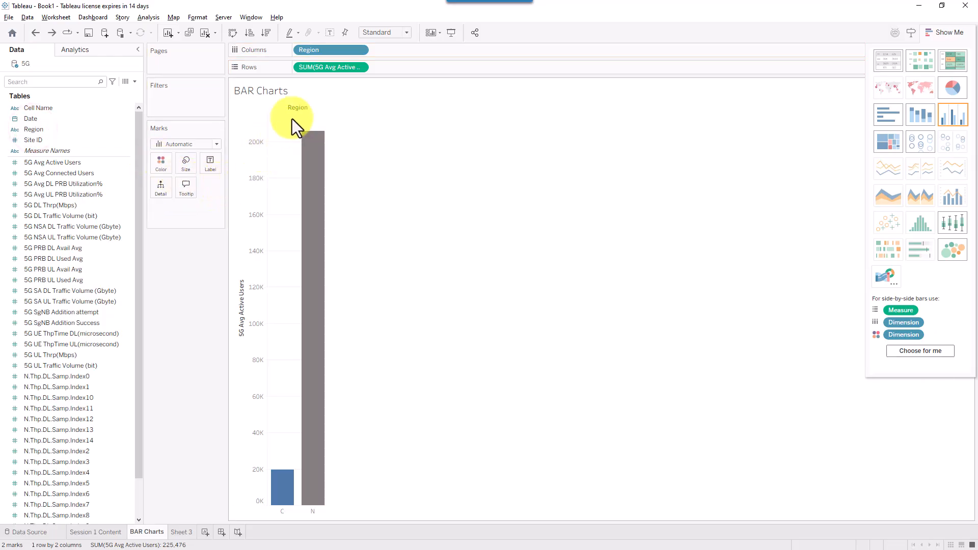
left_click(323, 54)
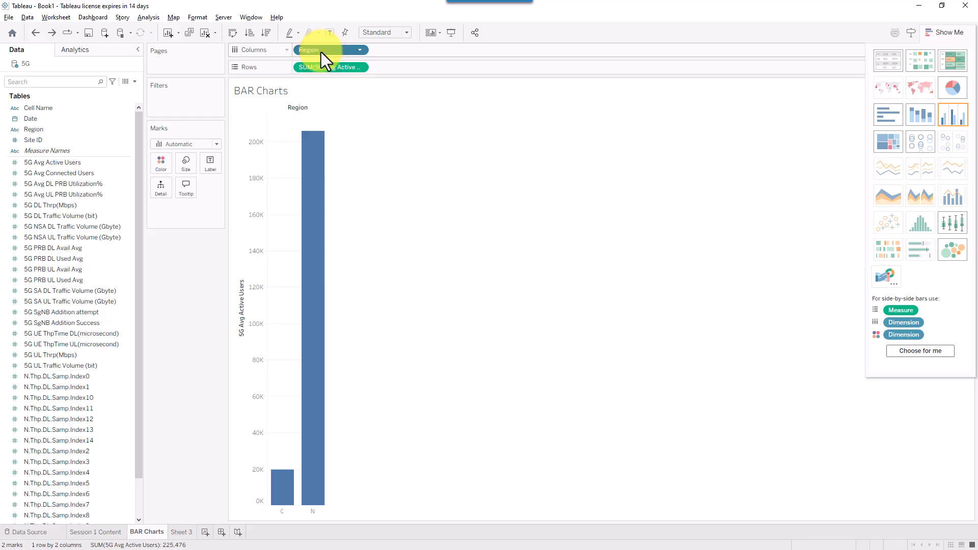
left_click_drag(321, 52, 161, 162)
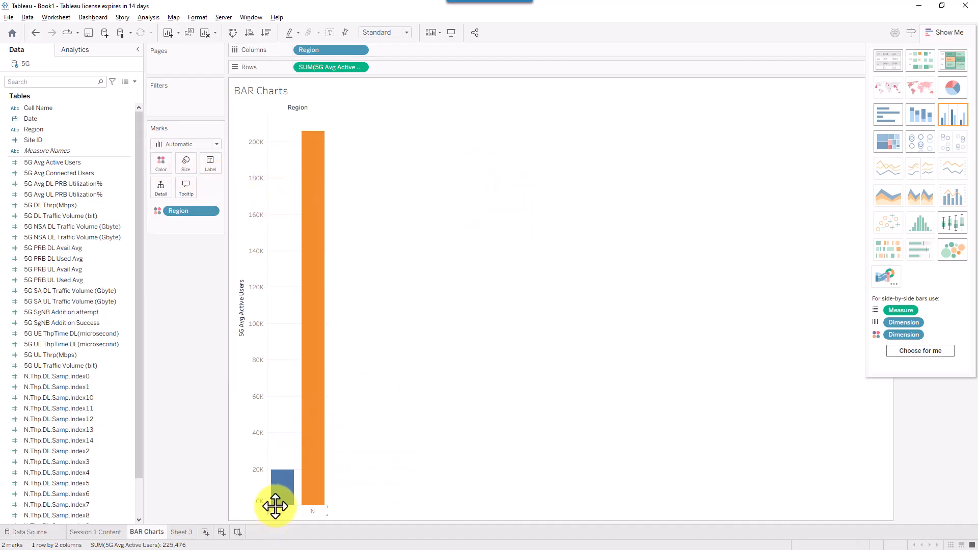
mouse_move(285, 504)
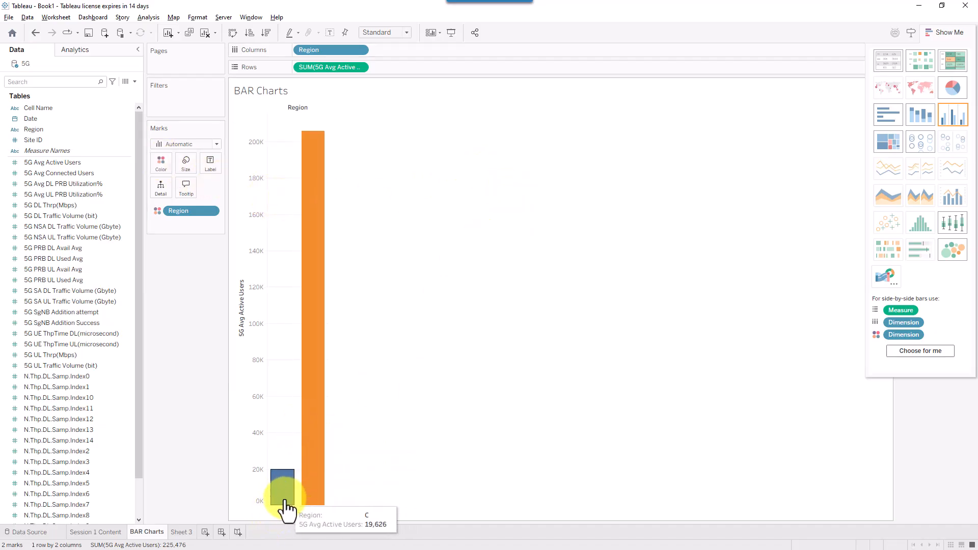
mouse_move(328, 293)
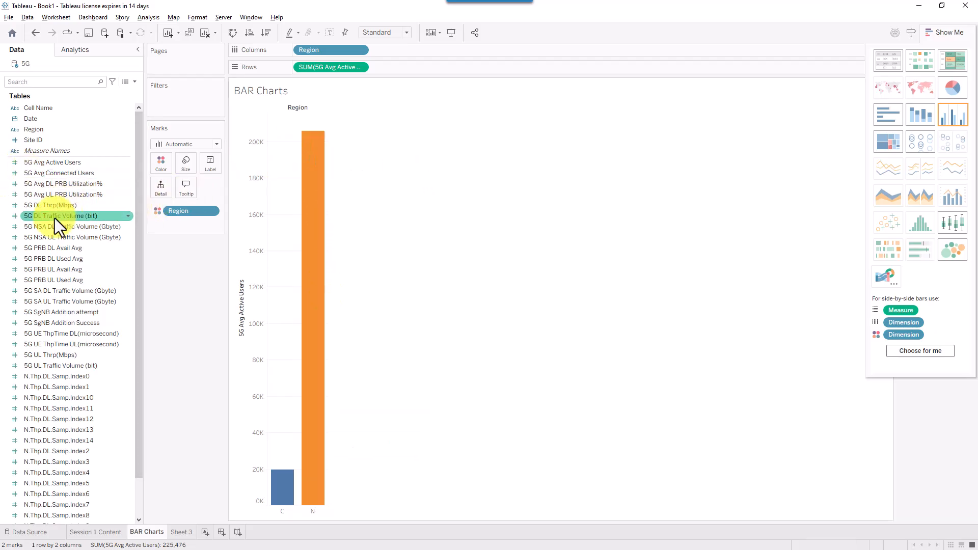
mouse_move(1, 151)
left_mouse_down()
mouse_move(142, 312)
mouse_move(135, 532)
mouse_move(131, 515)
left_mouse_up()
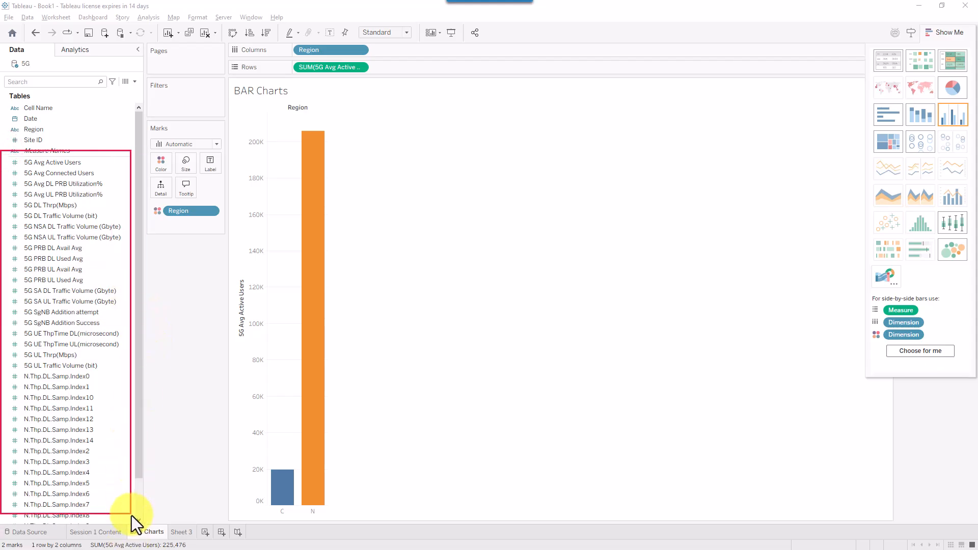
key("Escape")
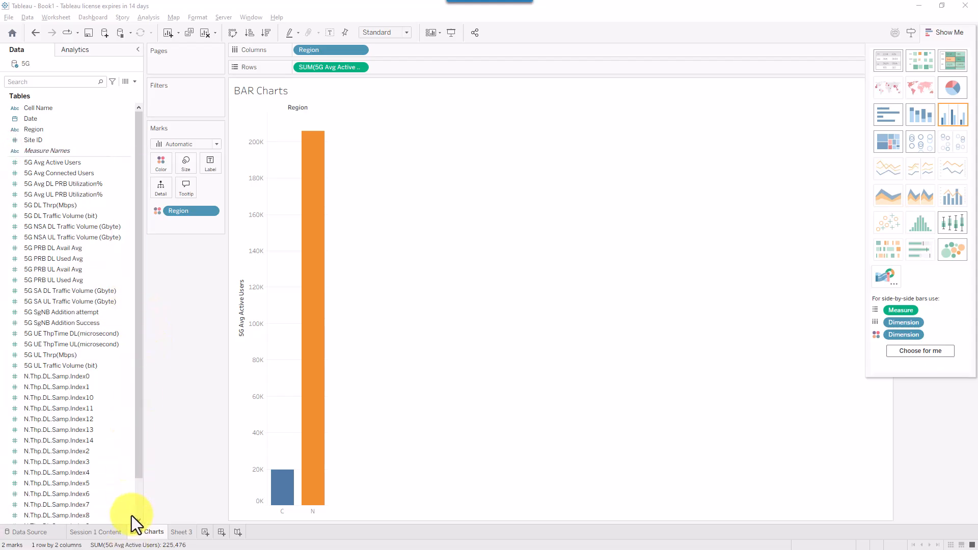
left_click(359, 69)
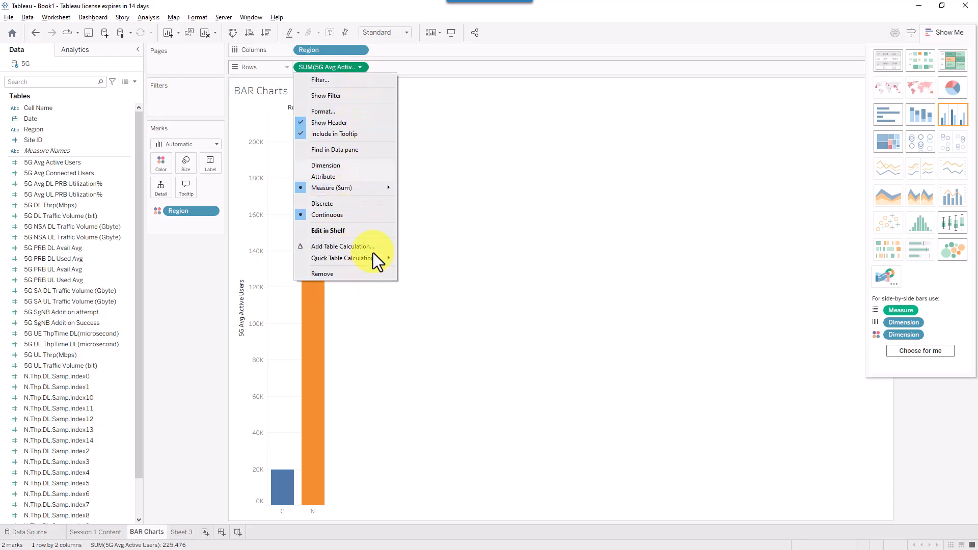
mouse_move(378, 187)
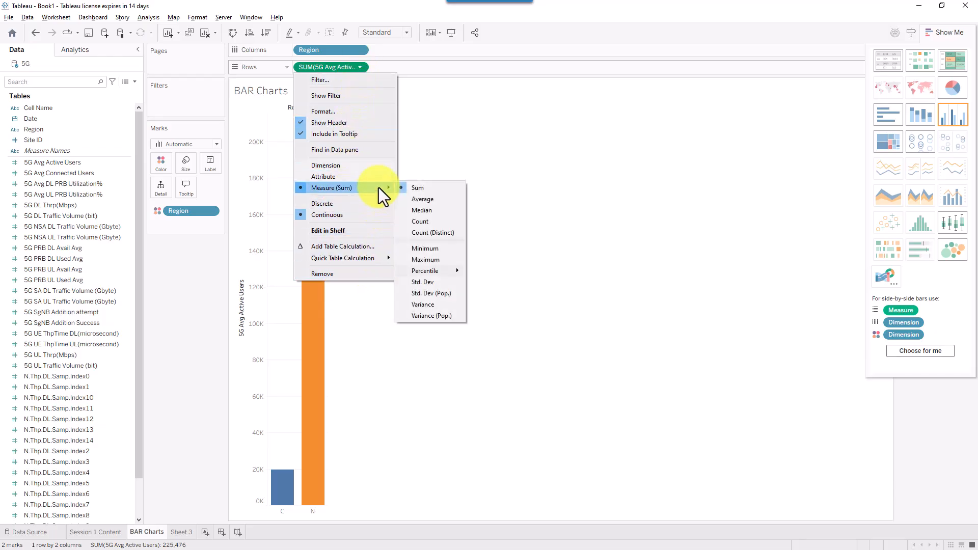
left_click(423, 200)
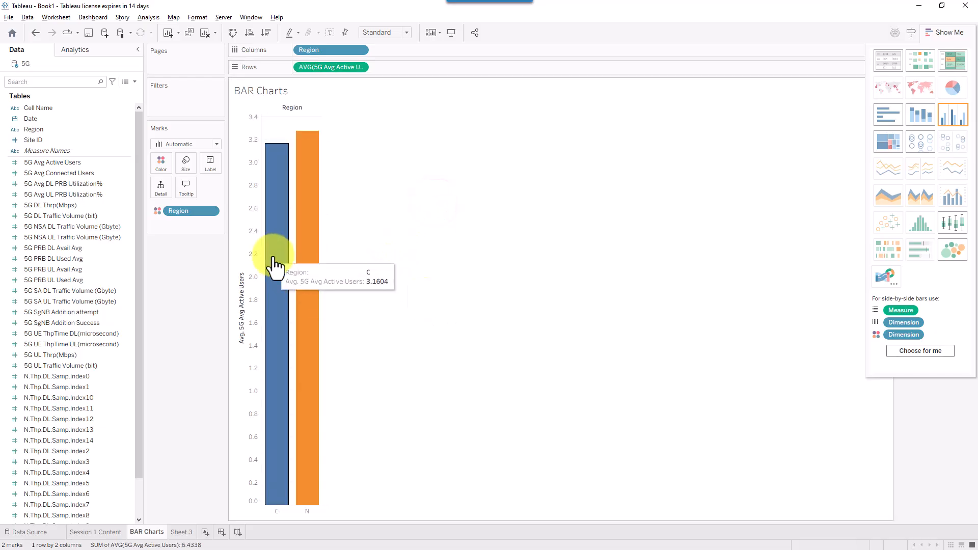
left_click(359, 66)
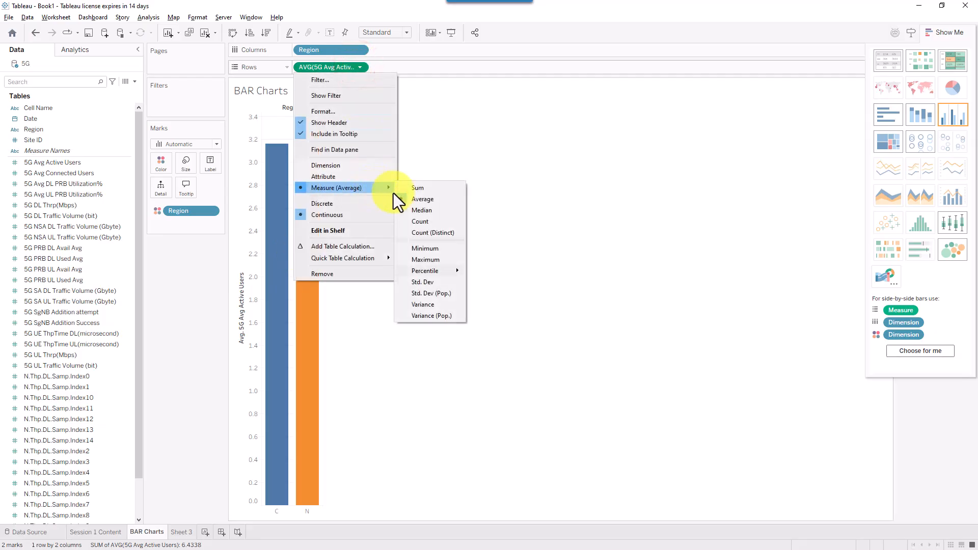
left_click(423, 187)
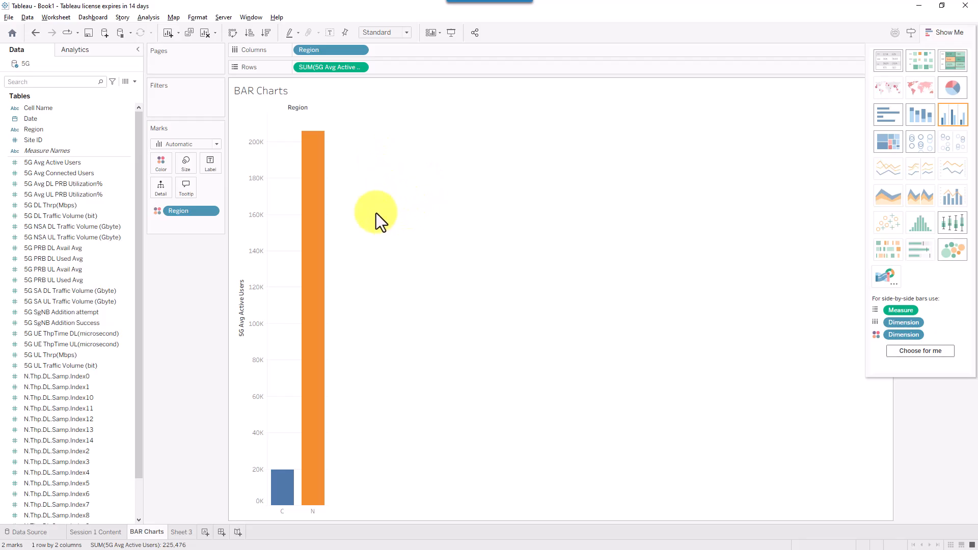
- Hide Show Me to reveal the C/N Region legend, and widen the bars to maximum size
left_click(950, 32)
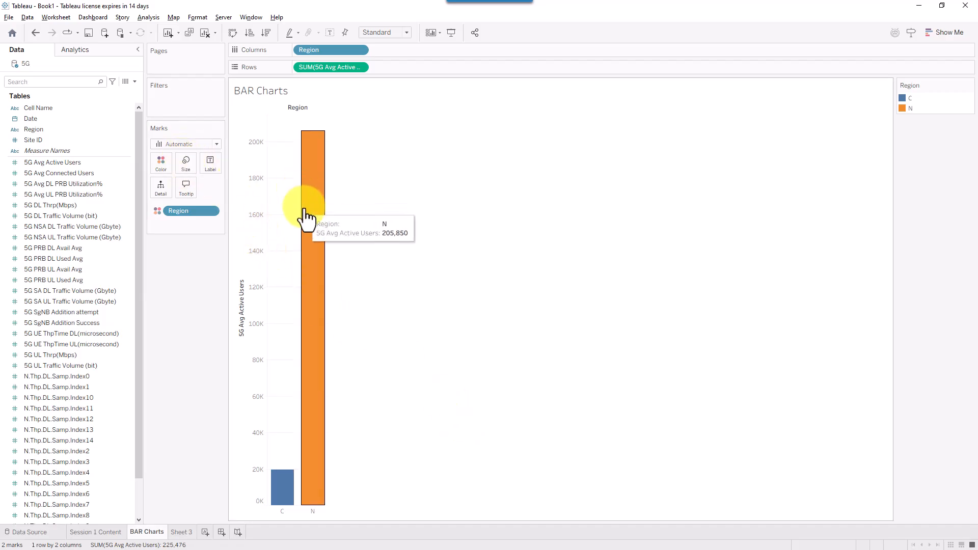
left_click_drag(240, 207, 191, 173)
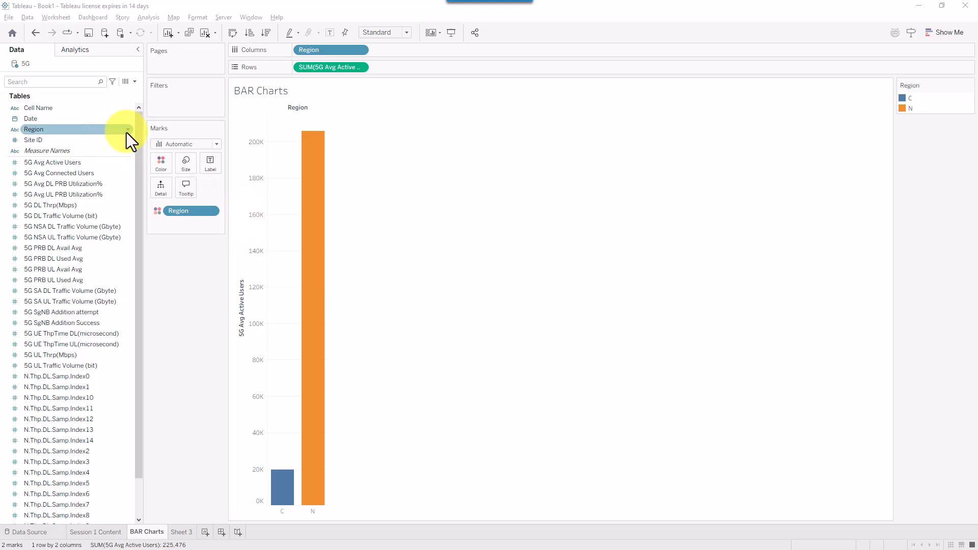
left_click(180, 160)
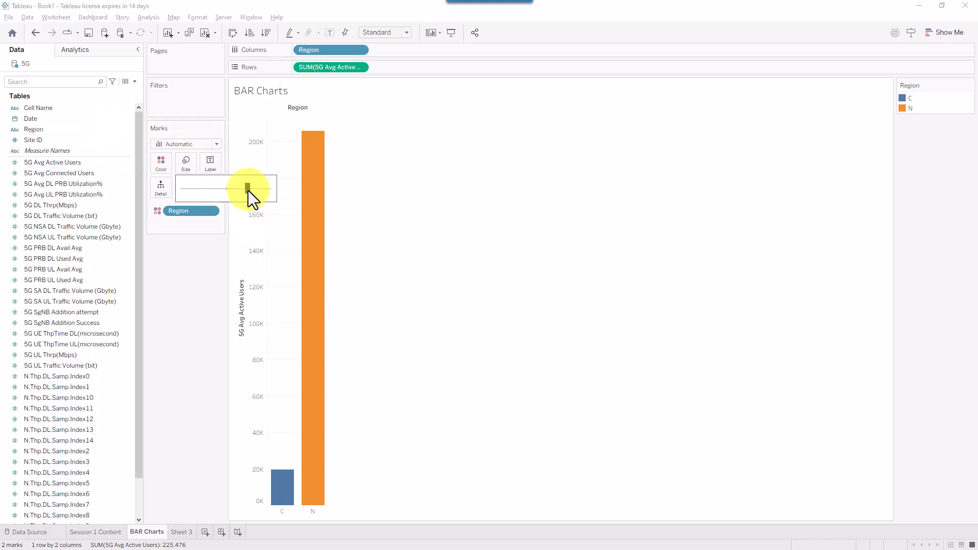
left_click_drag(267, 190, 270, 191)
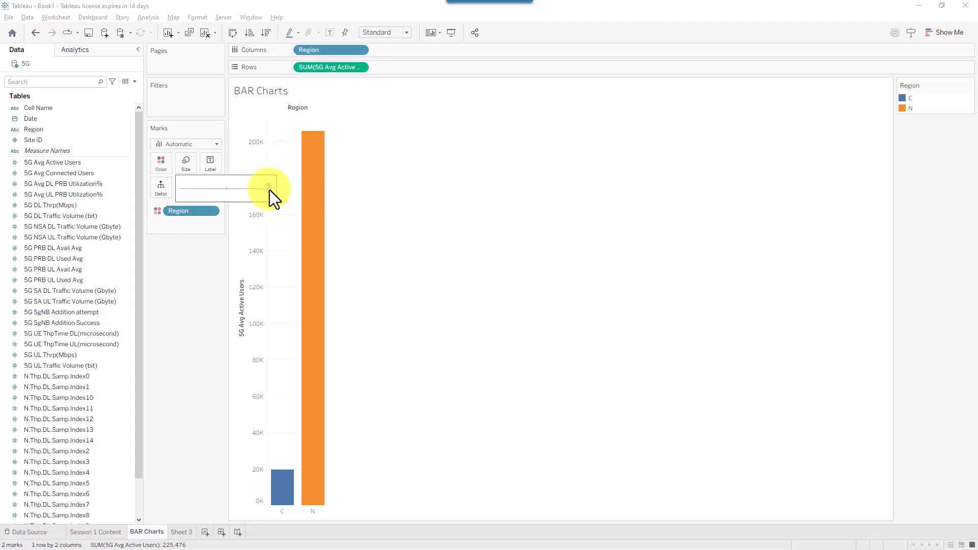
mouse_move(321, 186)
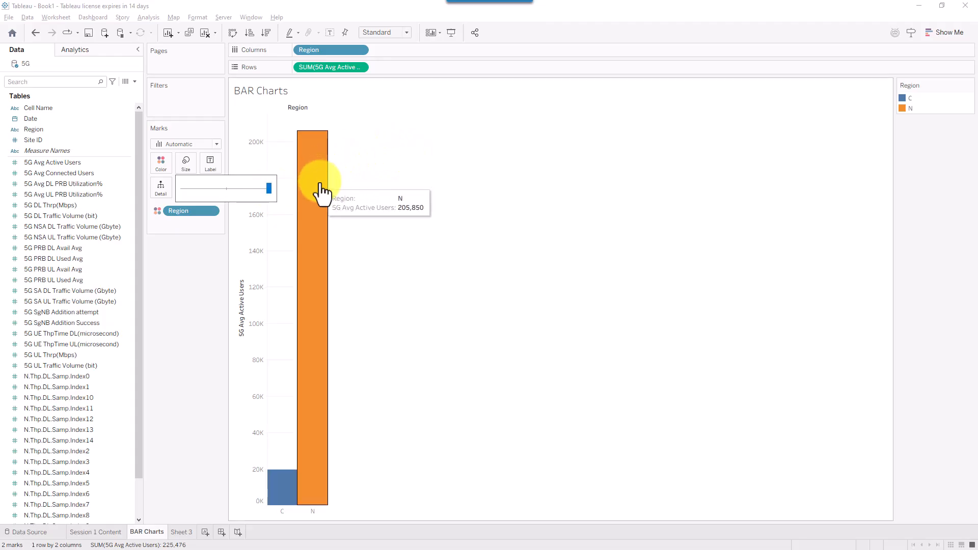
left_click(401, 184)
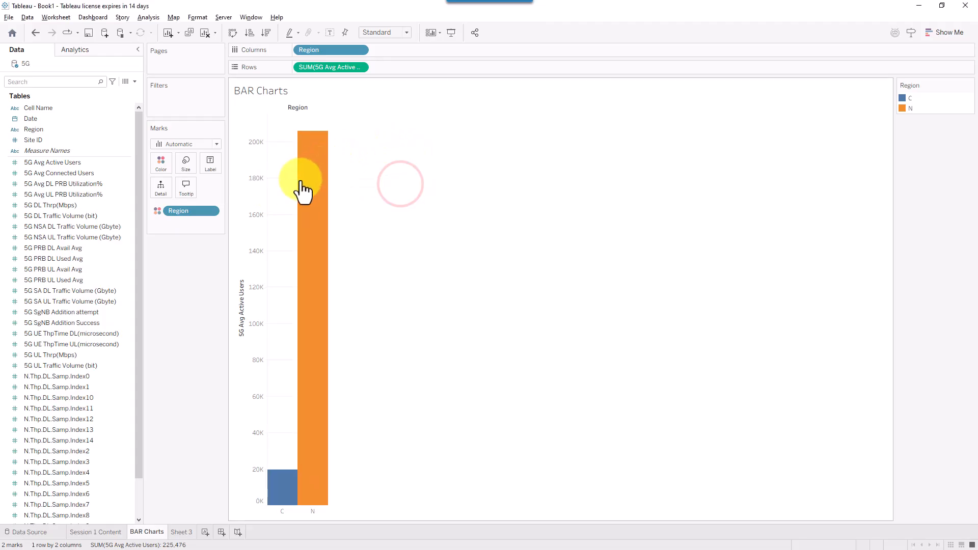
- Detach the BAR Charts title into its own card, then place it back over the chart view
left_click_drag(374, 93, 310, 232)
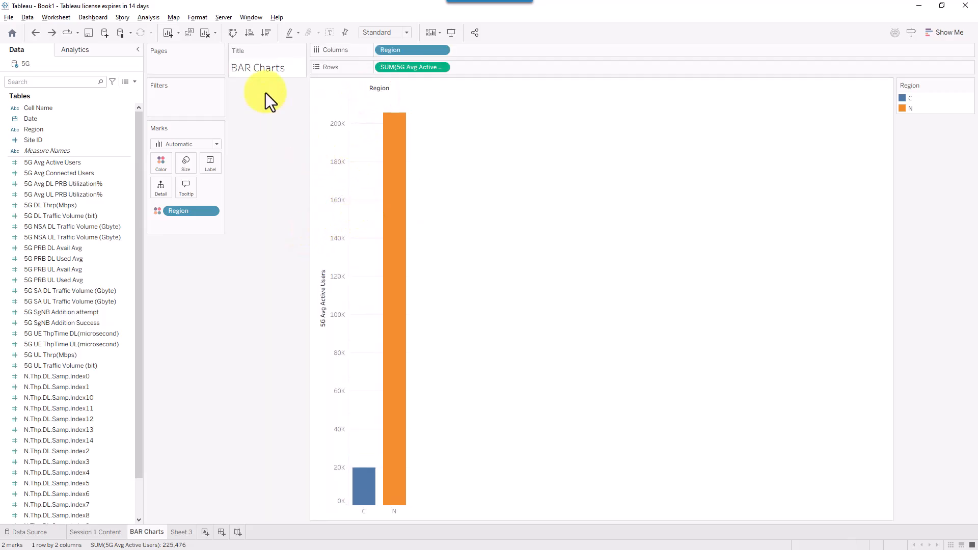
left_click_drag(260, 50, 252, 99)
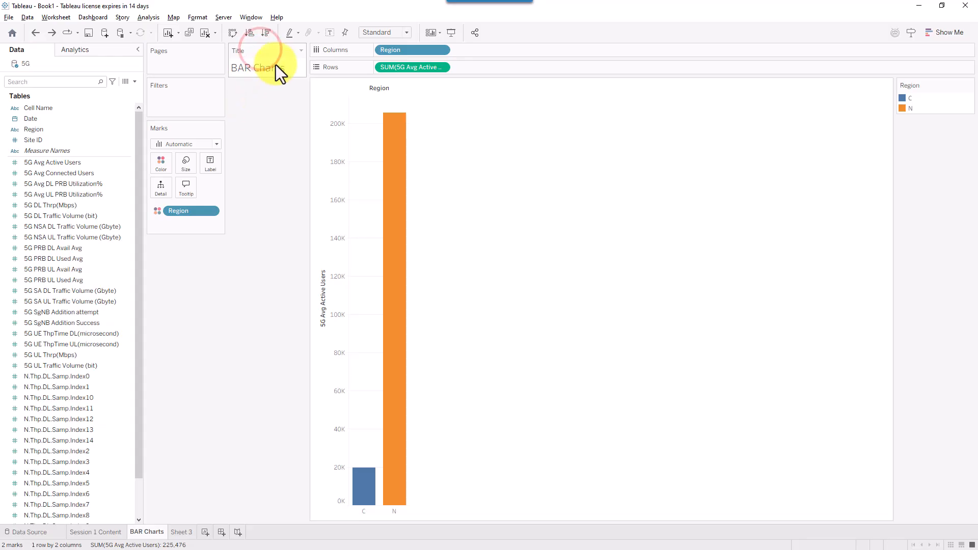
left_click_drag(280, 52, 354, 101)
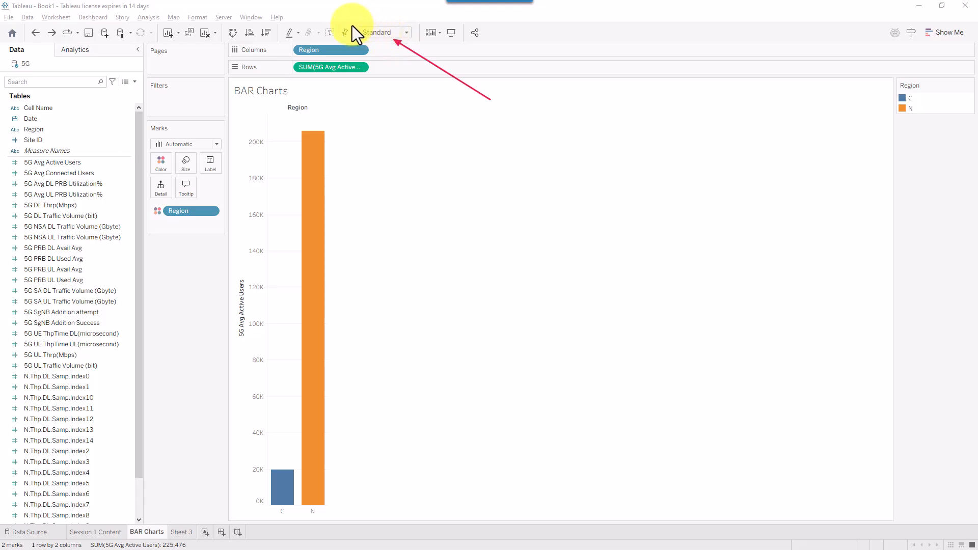
- Set the view to Entire View and make the Region bars slightly narrower
left_click(407, 34)
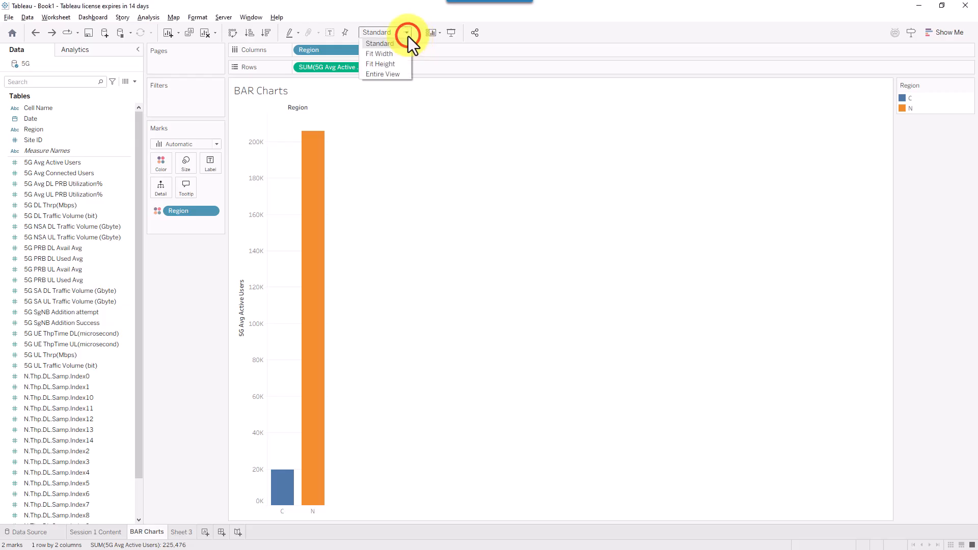
left_click(386, 75)
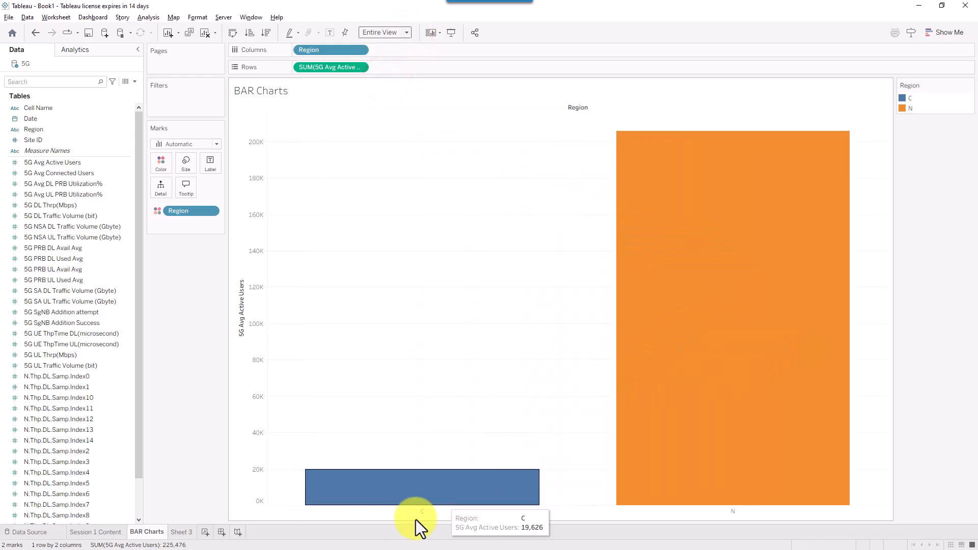
mouse_move(666, 246)
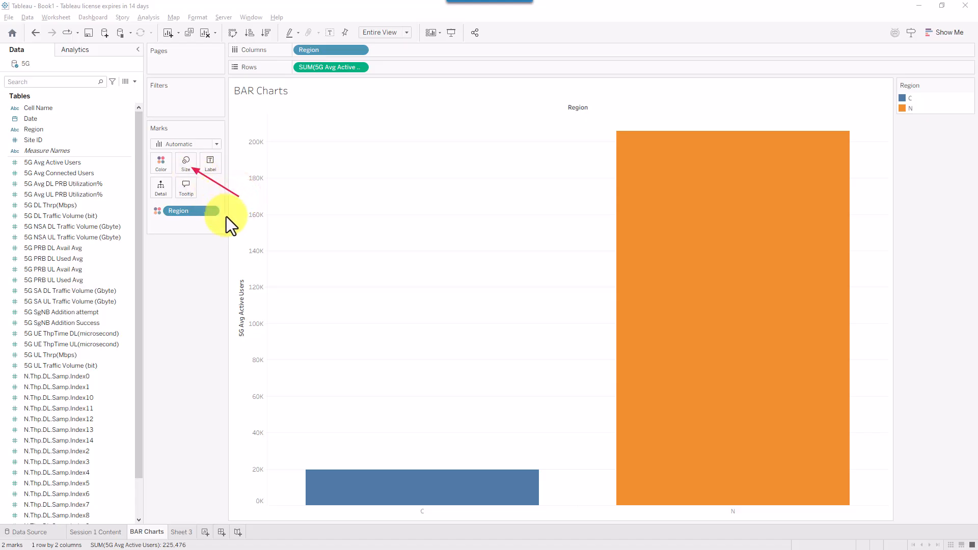
left_click(194, 171)
left_click_drag(247, 189, 228, 189)
left_click(201, 323)
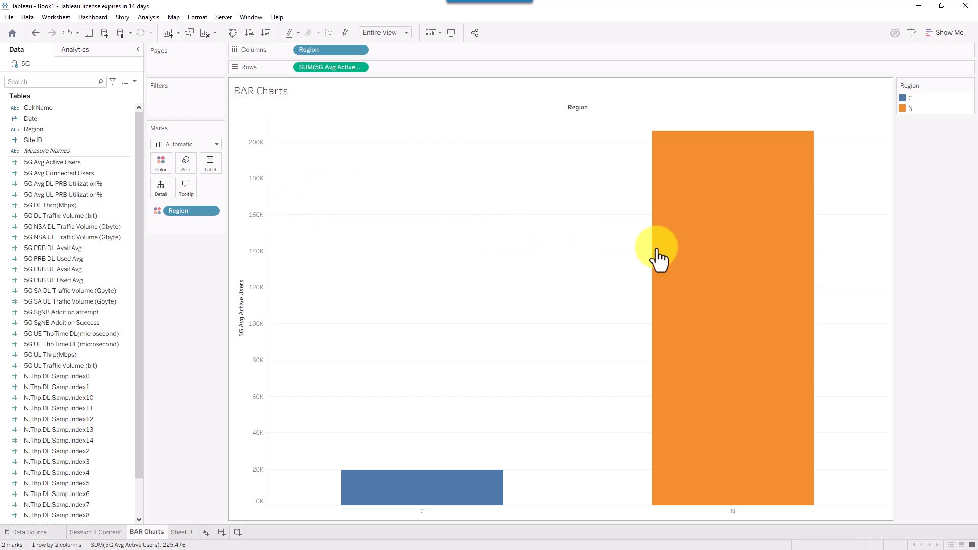
- Label each bar with its SUM total: 19,626 on C and 205,850 on N
mouse_move(748, 252)
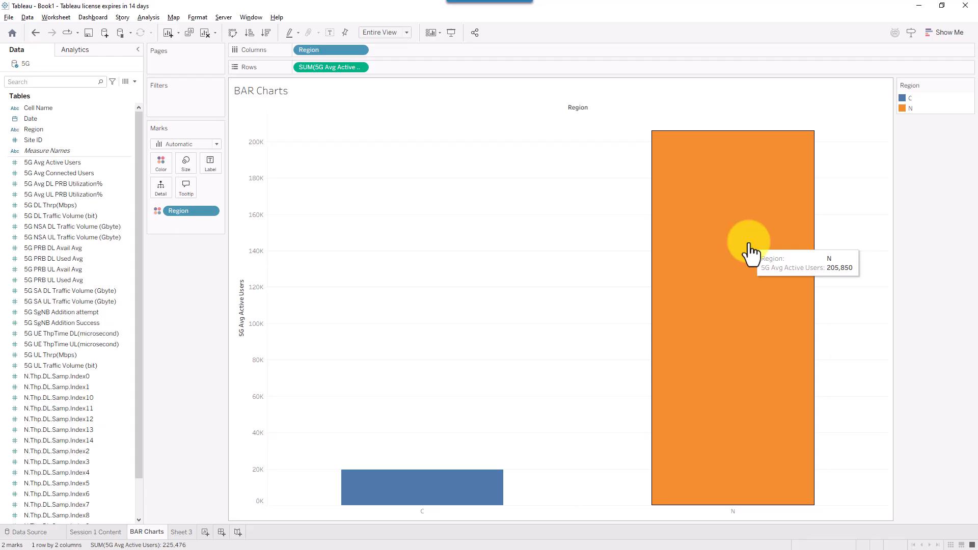
mouse_move(428, 506)
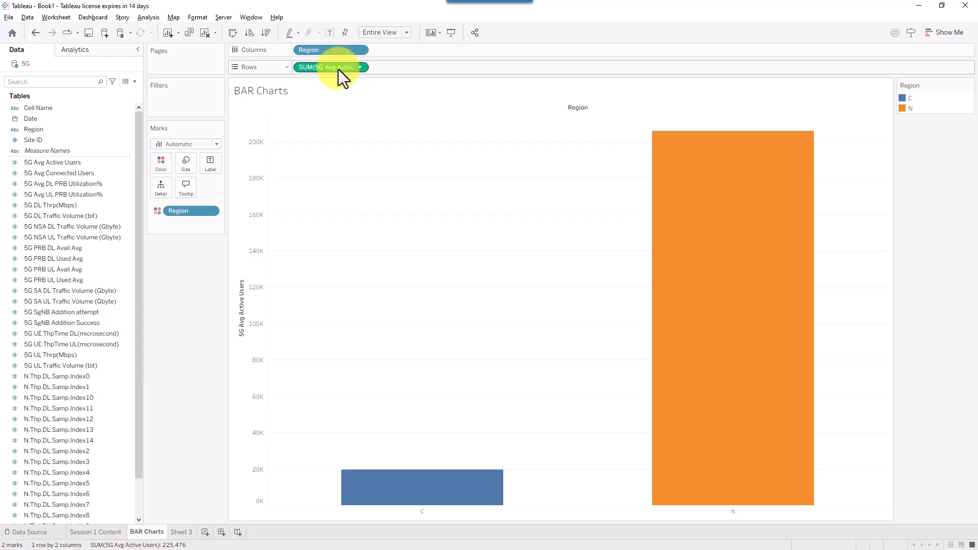
left_click_drag(338, 70, 212, 166)
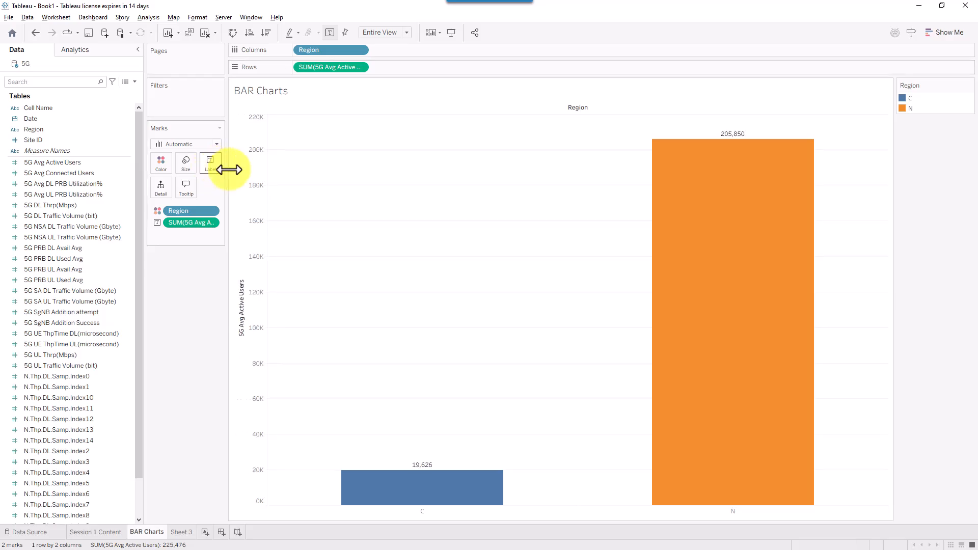
mouse_move(405, 491)
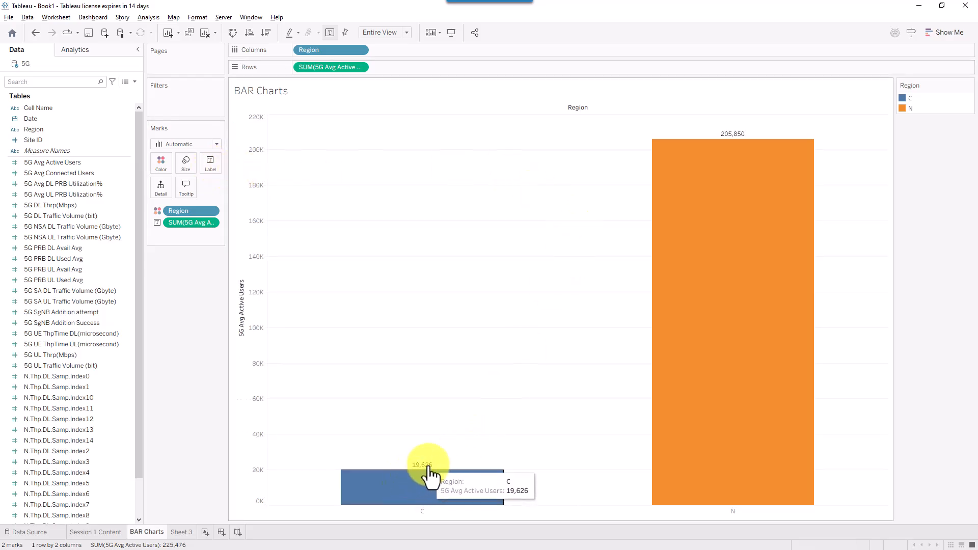
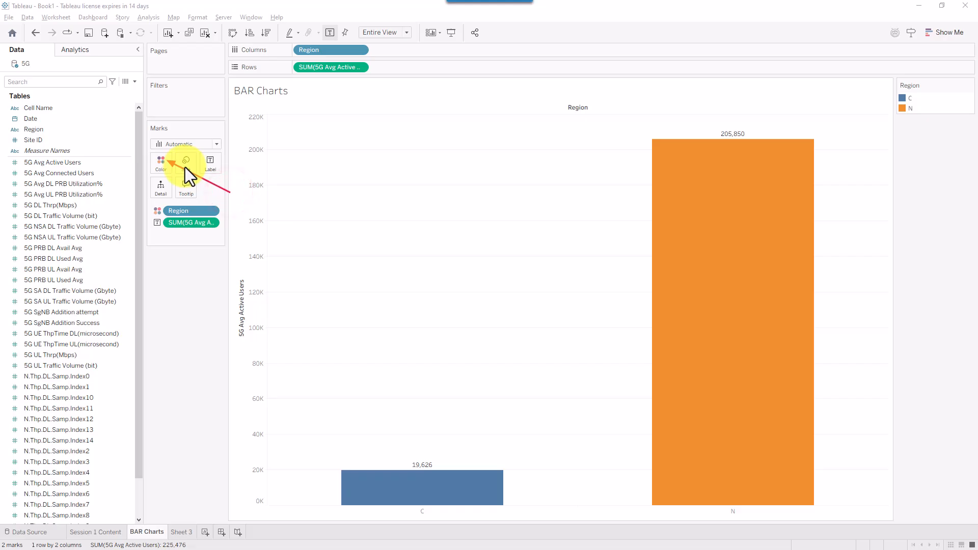
- In the Region colour editor, assign teal to C and red to N, then apply and close
left_click(160, 163)
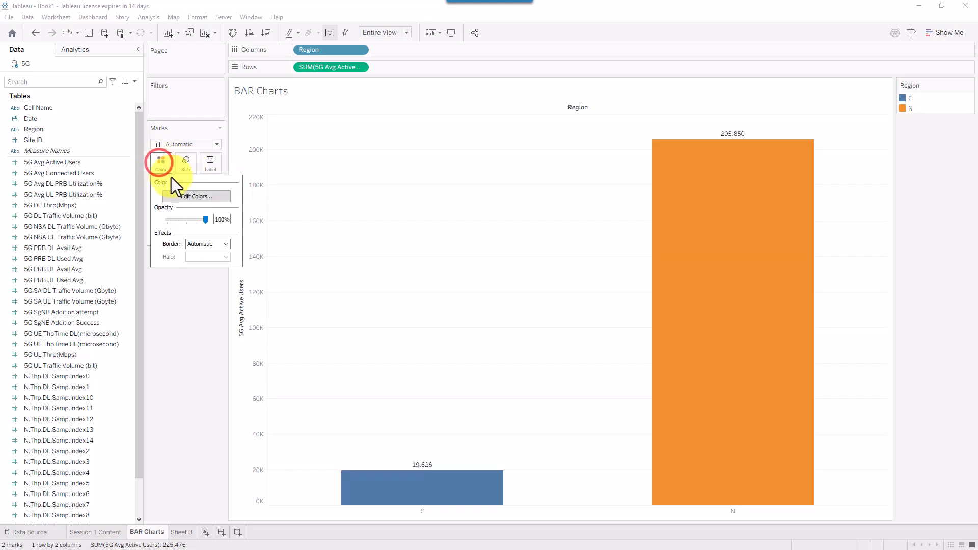
left_click(185, 198)
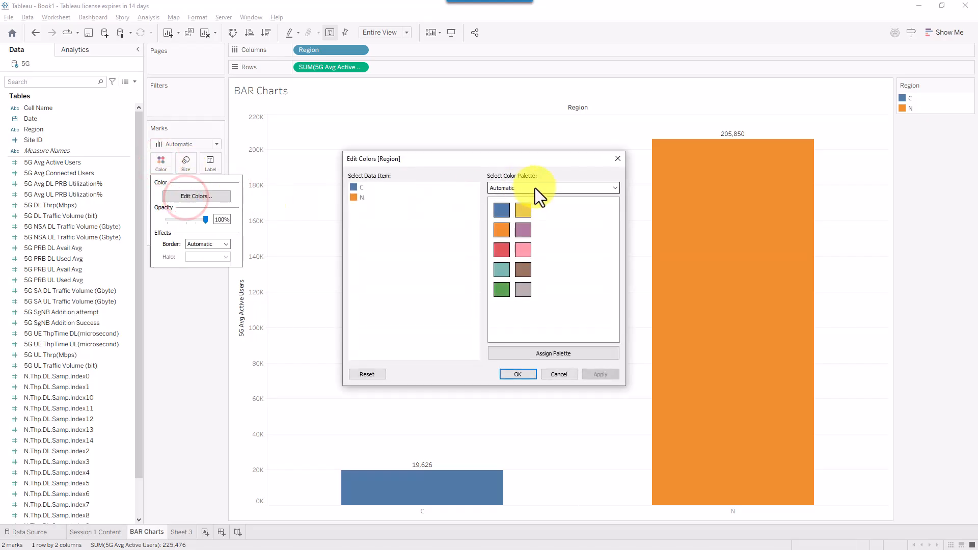
left_click(359, 188)
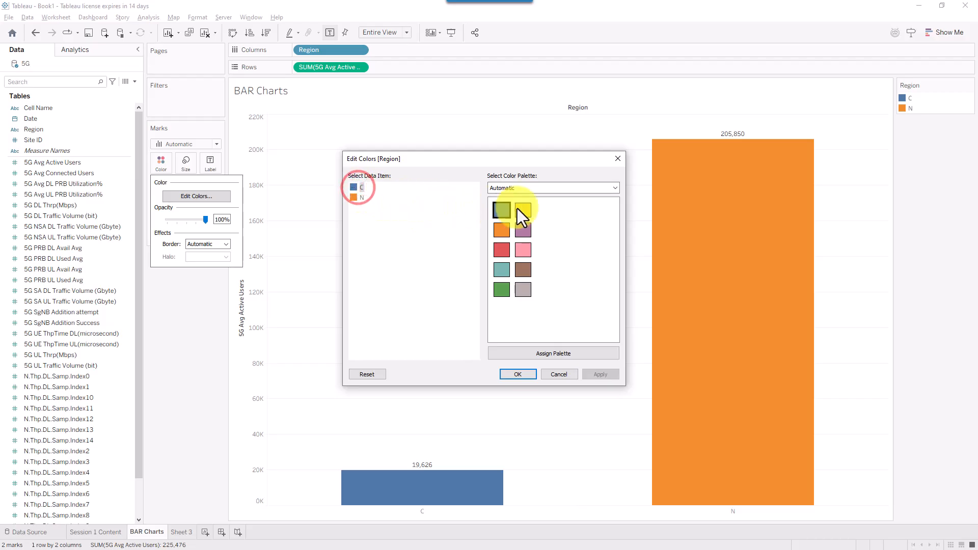
left_click(501, 227)
left_click(359, 198)
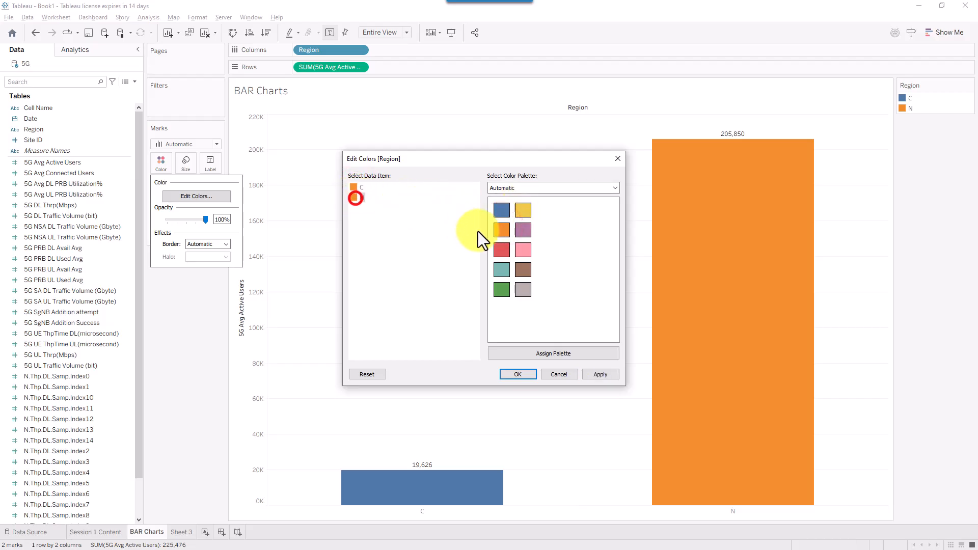
left_click(504, 252)
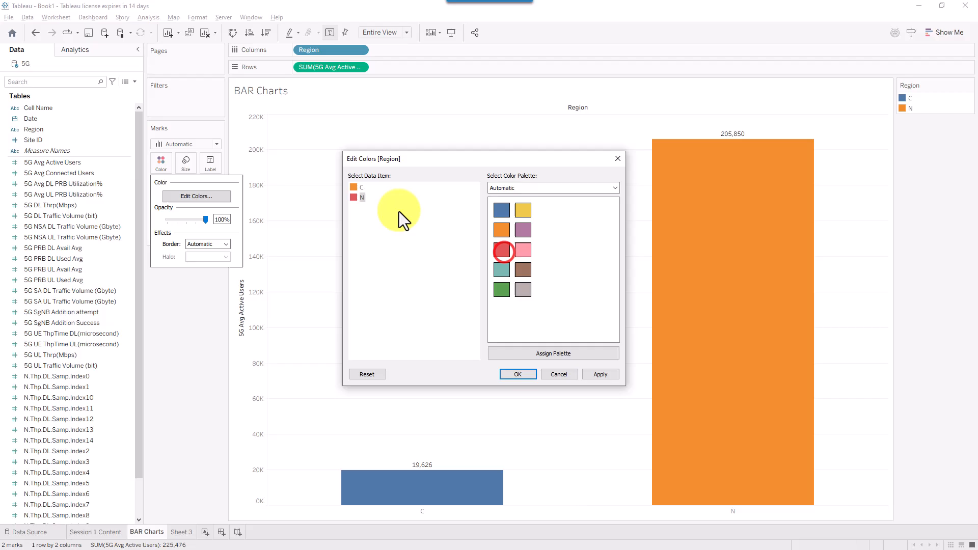
left_click(358, 188)
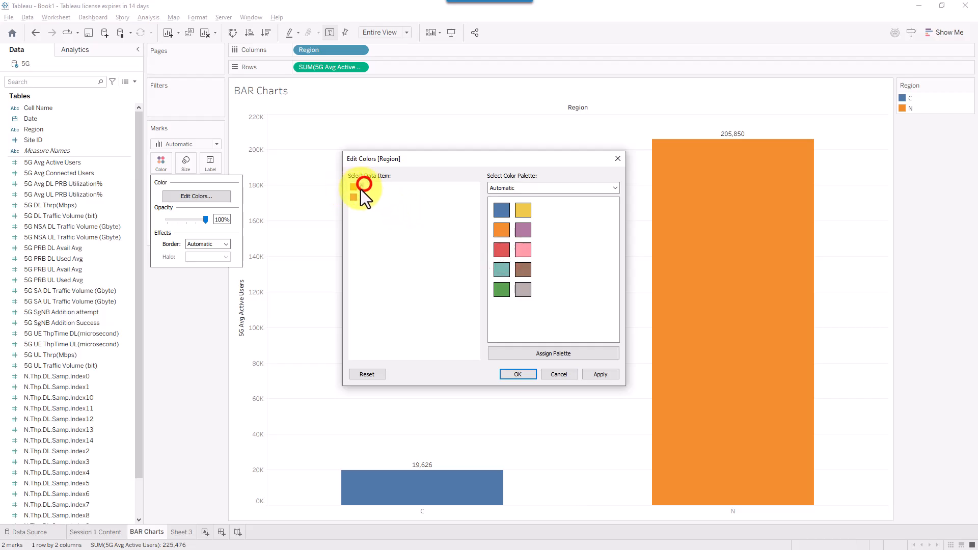
left_click(501, 269)
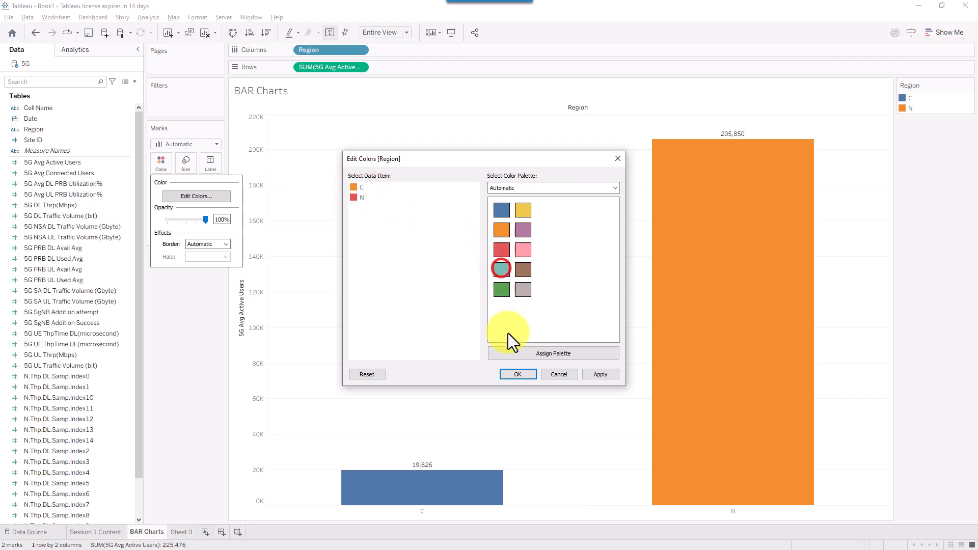
left_click(351, 184)
left_click(502, 269)
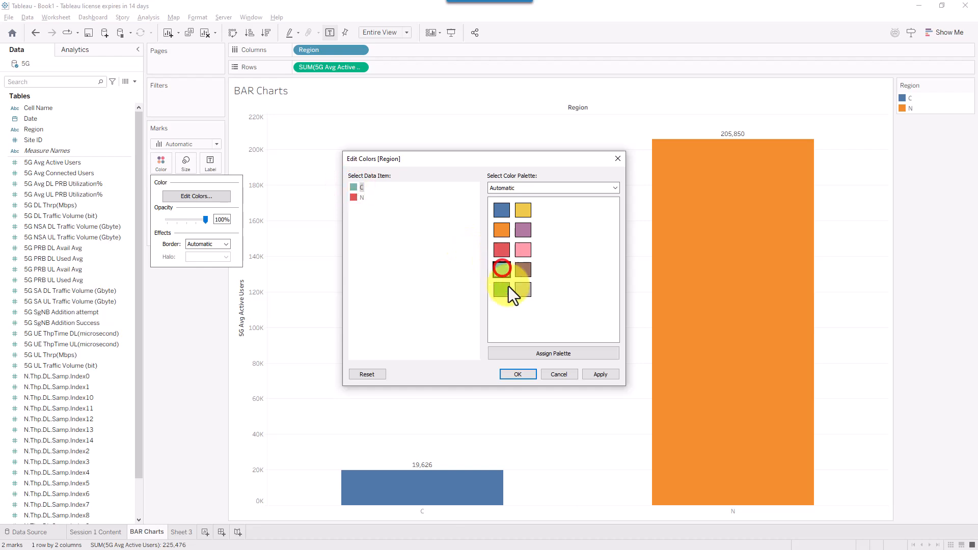
left_click(604, 375)
left_click(518, 375)
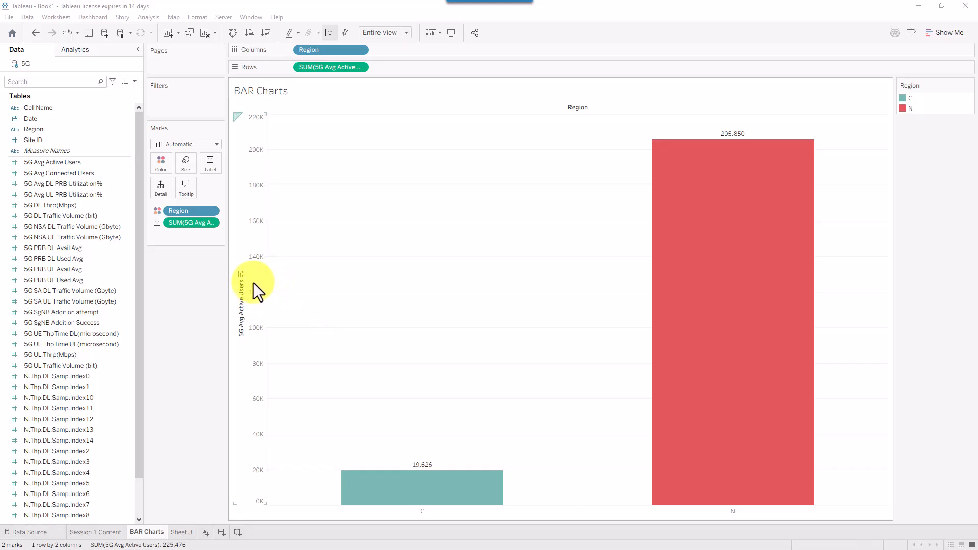
- Sort the Region bars descending so N (205,850) comes before C (19,626)
left_click(243, 276)
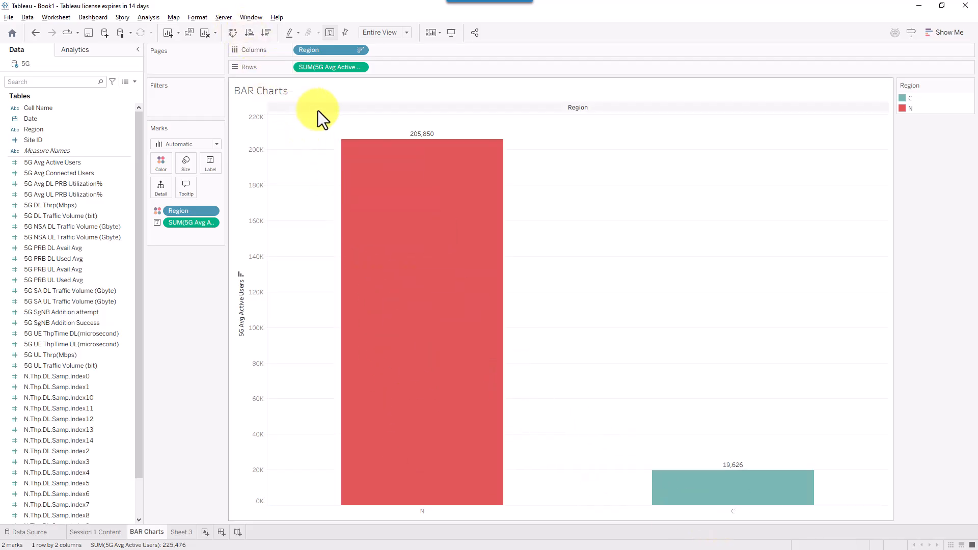
mouse_move(311, 109)
left_mouse_down()
mouse_move(253, 43)
mouse_move(262, 38)
left_mouse_up()
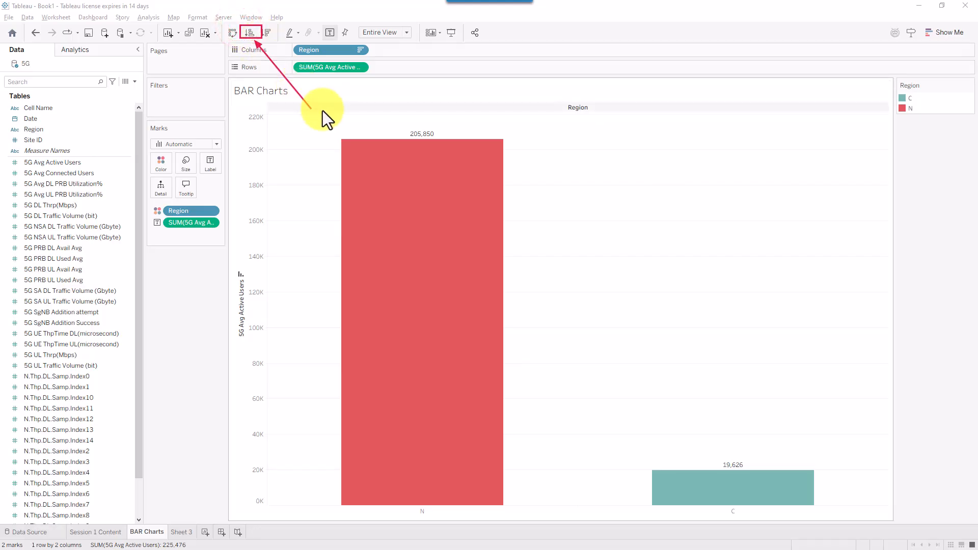
key("Escape")
left_click(246, 35)
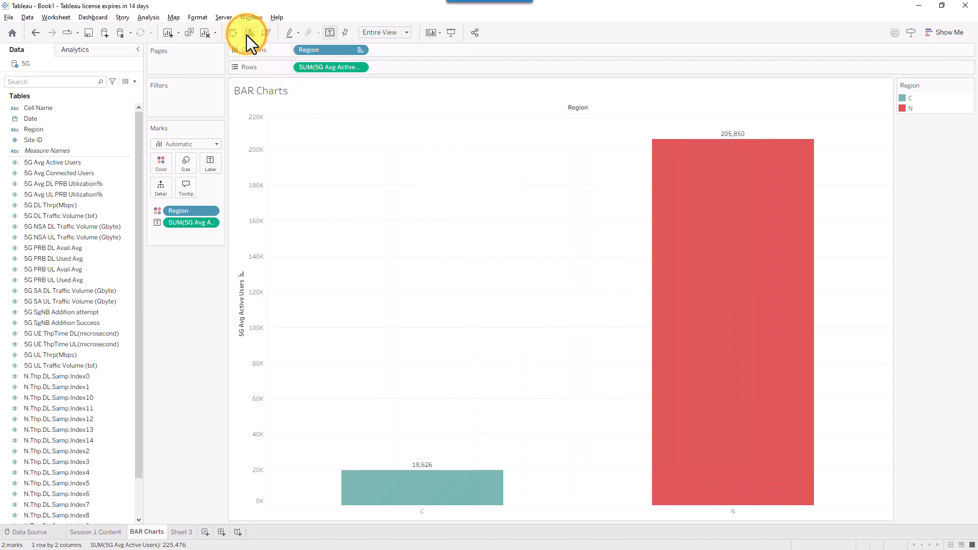
left_click(263, 34)
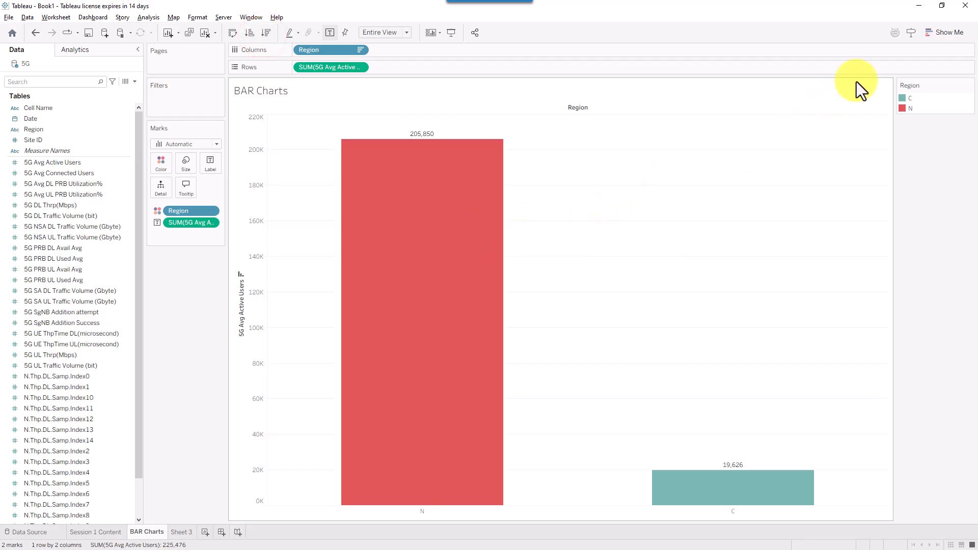
- Try the Horizontal Bar chart type from Show Me, then undo back to the vertical Region bars
left_click(950, 32)
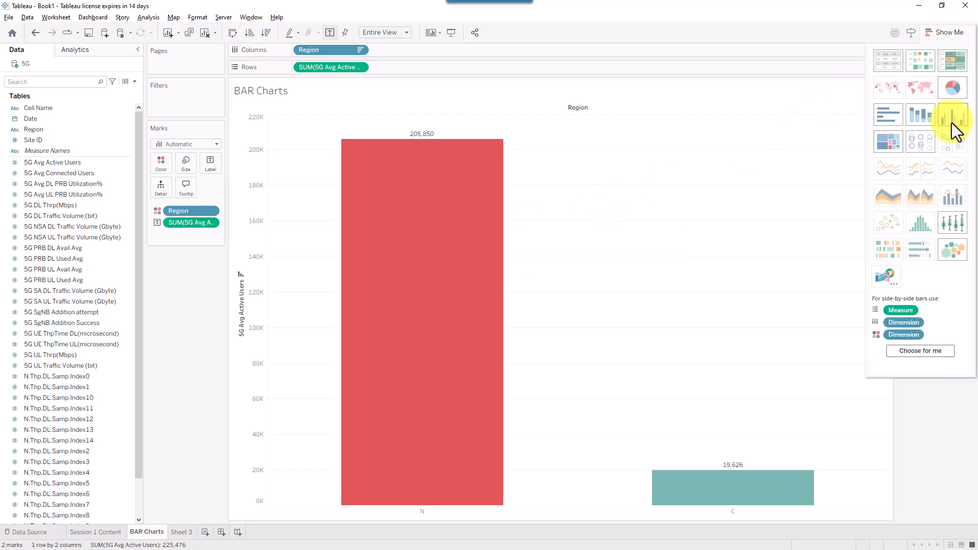
left_click(894, 121)
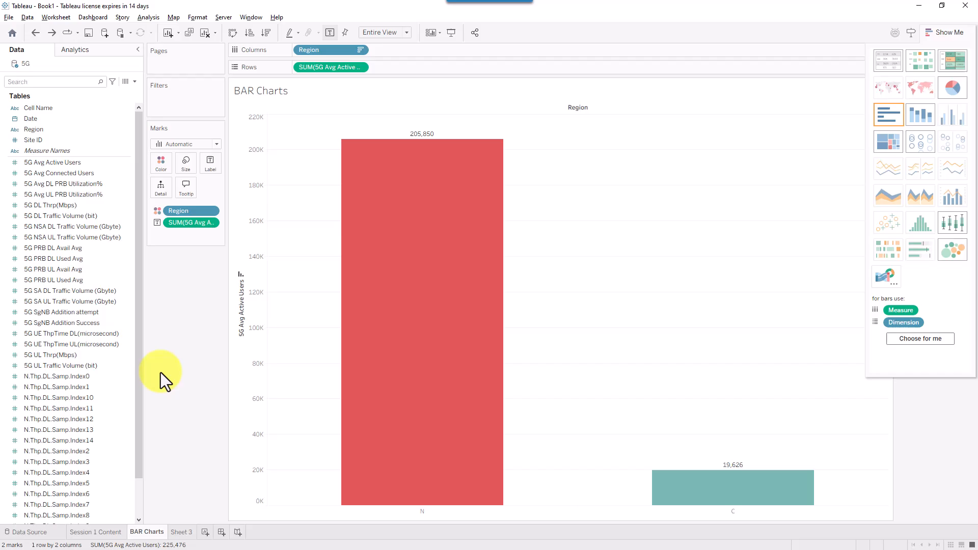
left_click(160, 372)
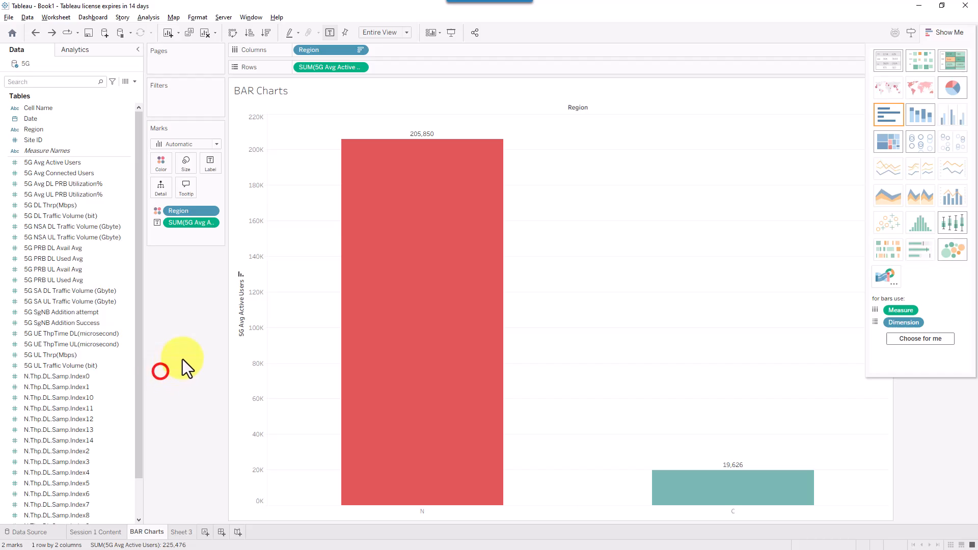
left_click(738, 28)
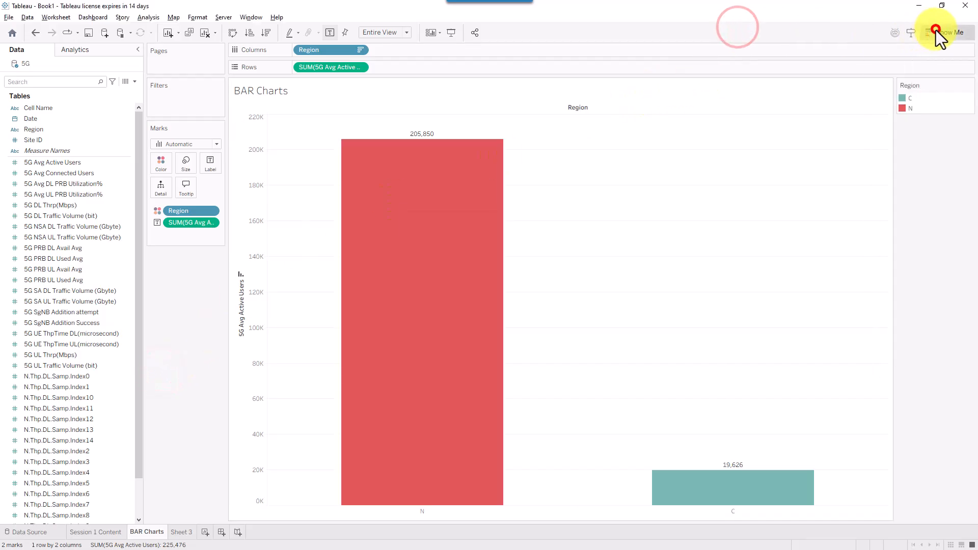
left_click(936, 31)
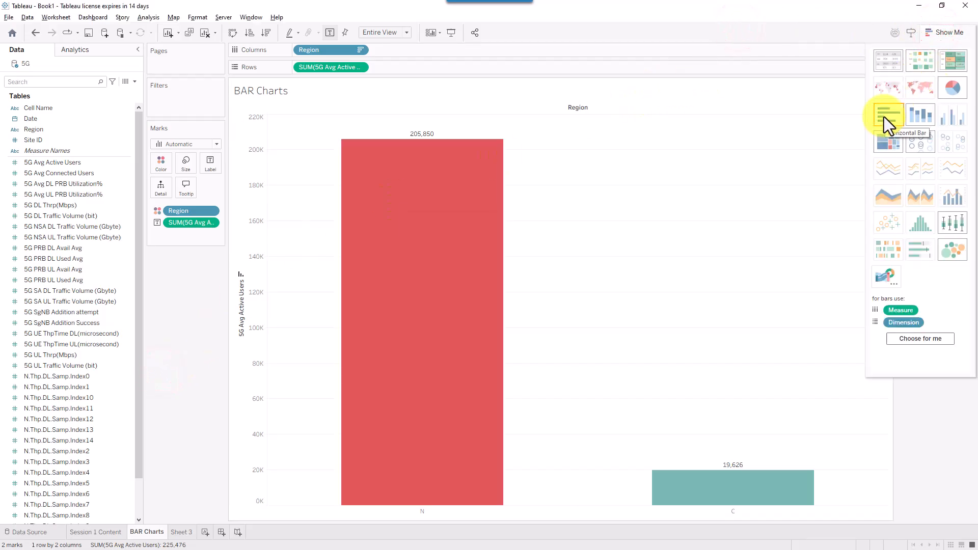
mouse_move(449, 279)
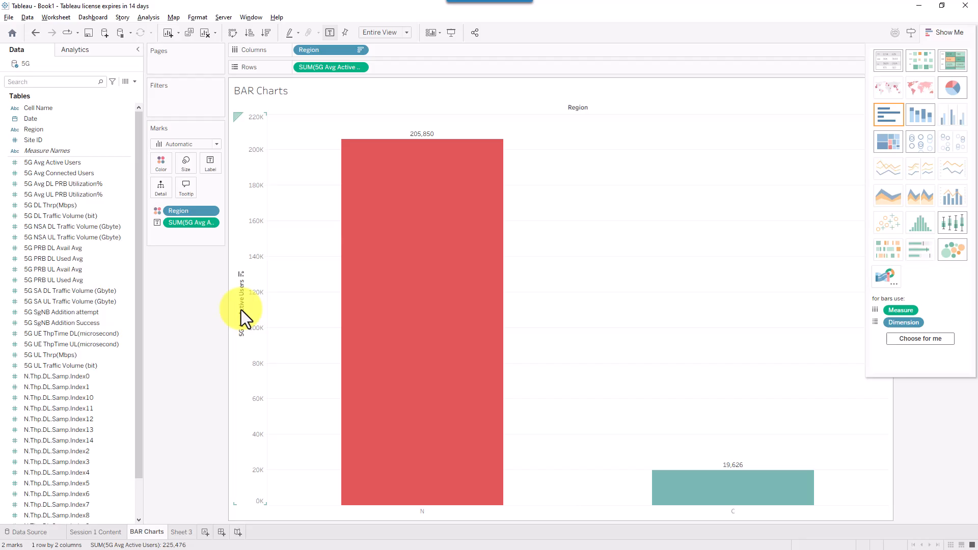
left_click(885, 114)
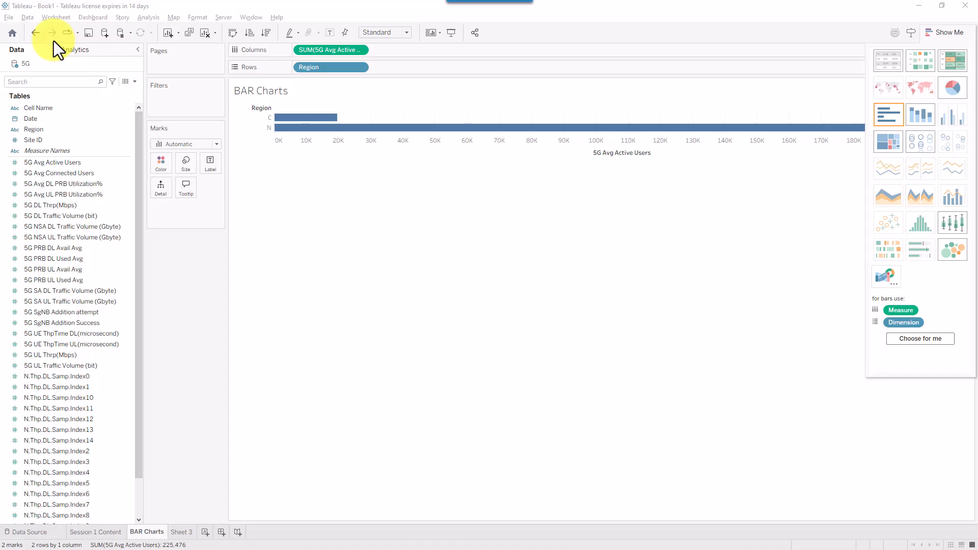
left_click(34, 34)
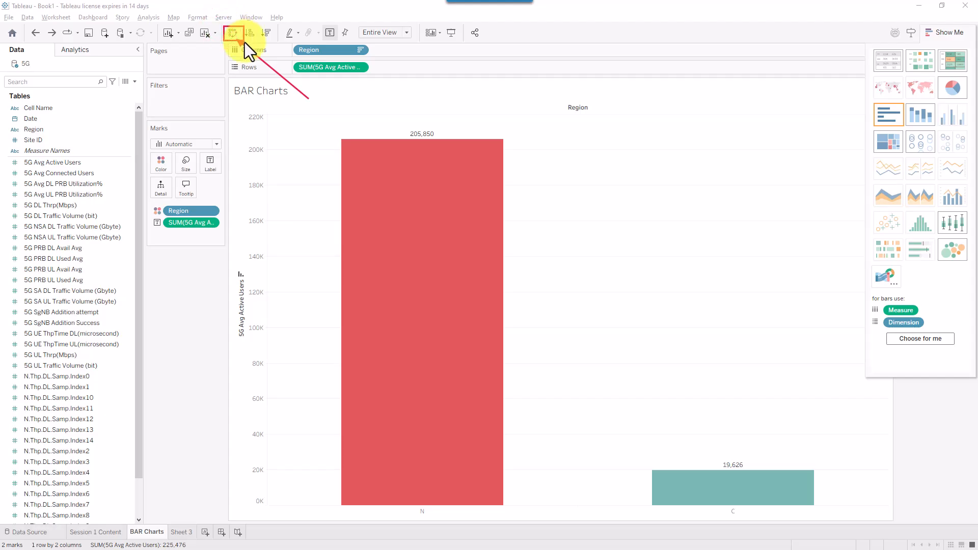
left_click(232, 34)
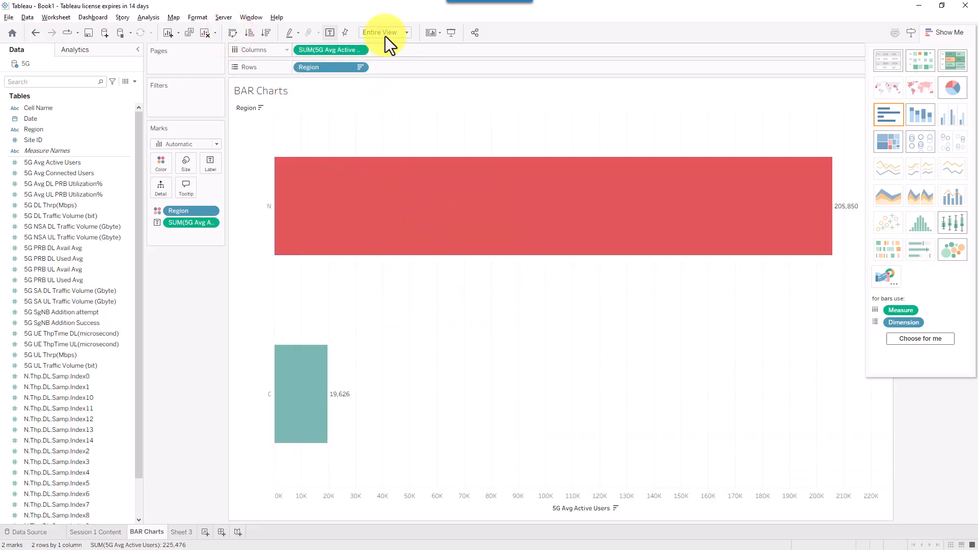
left_click(250, 34)
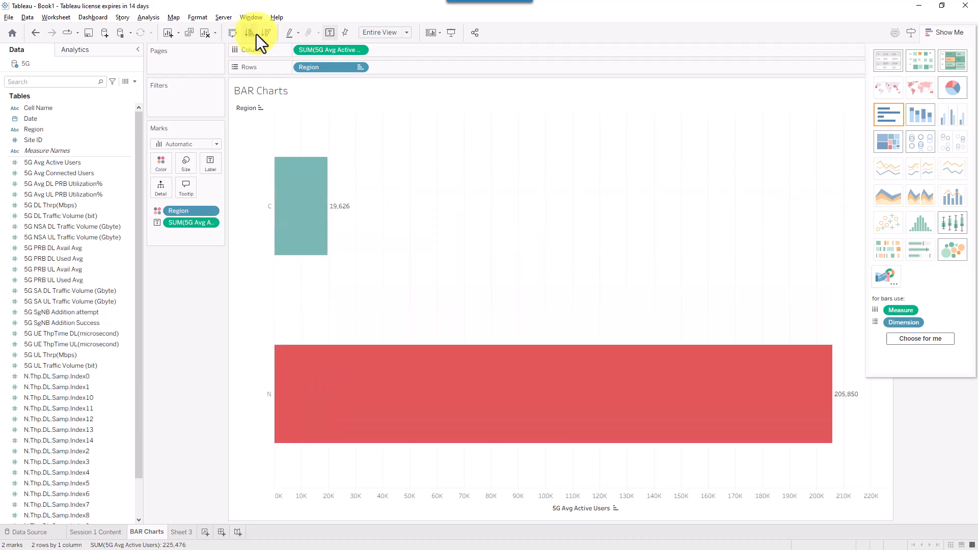
left_click(265, 34)
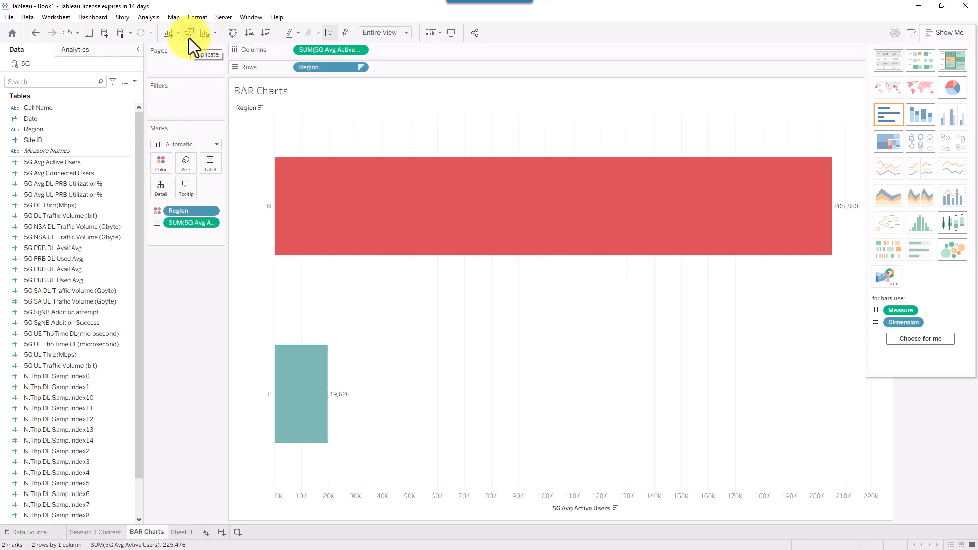
left_click(234, 36)
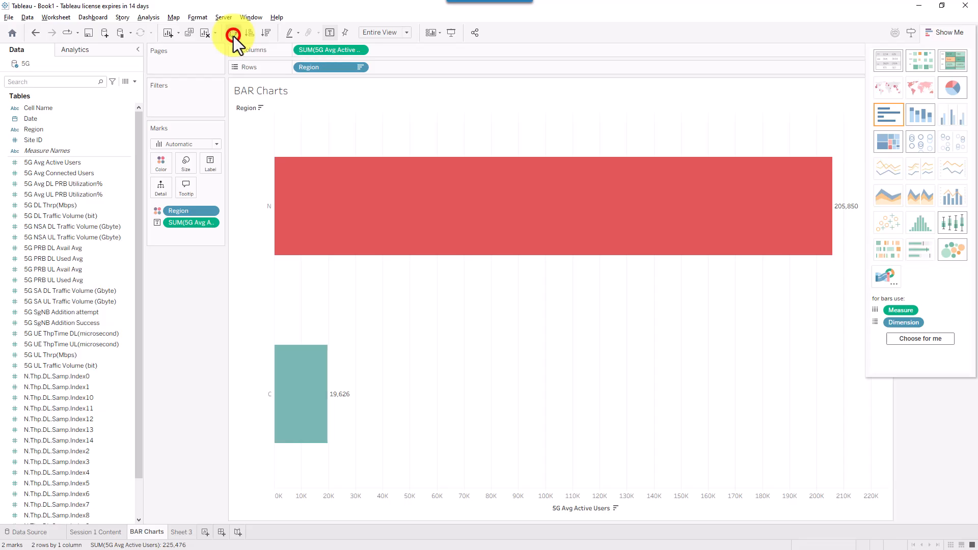
mouse_move(498, 305)
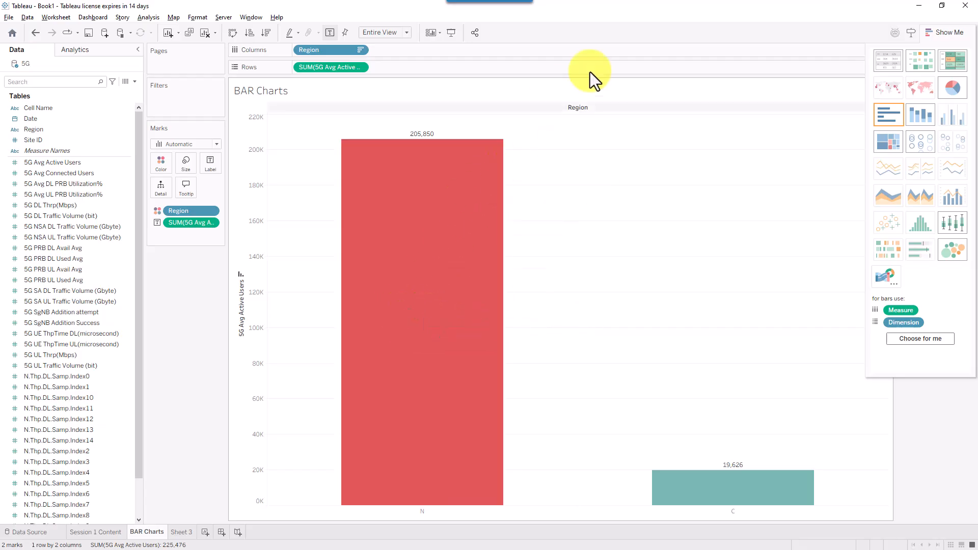
left_click(739, 28)
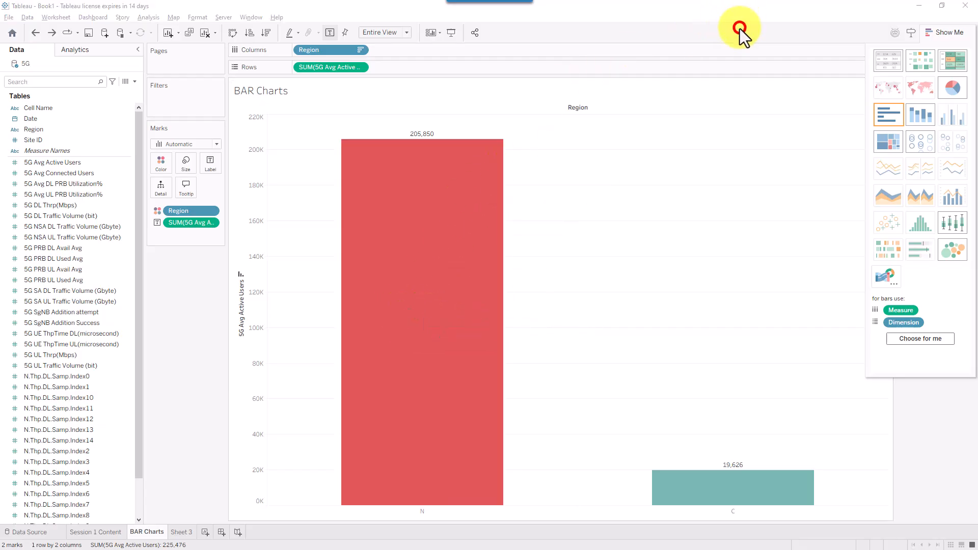
mouse_move(535, 149)
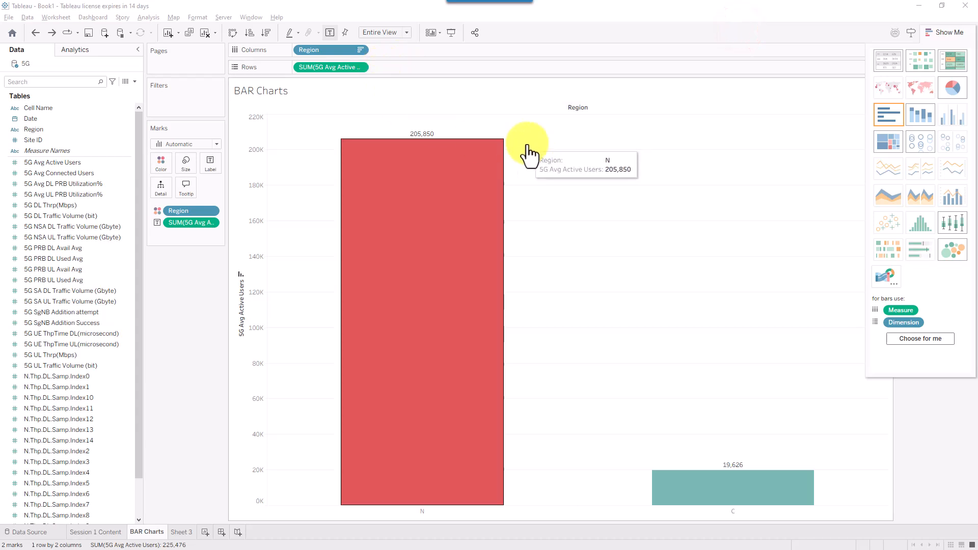
left_click_drag(473, 93, 368, 54)
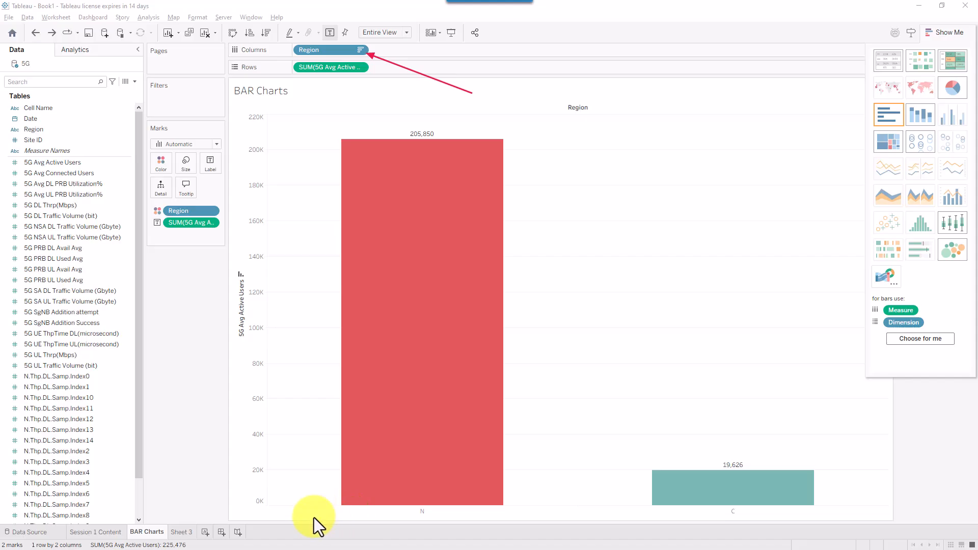
left_click_drag(314, 518, 392, 517)
left_click_drag(843, 517, 746, 518)
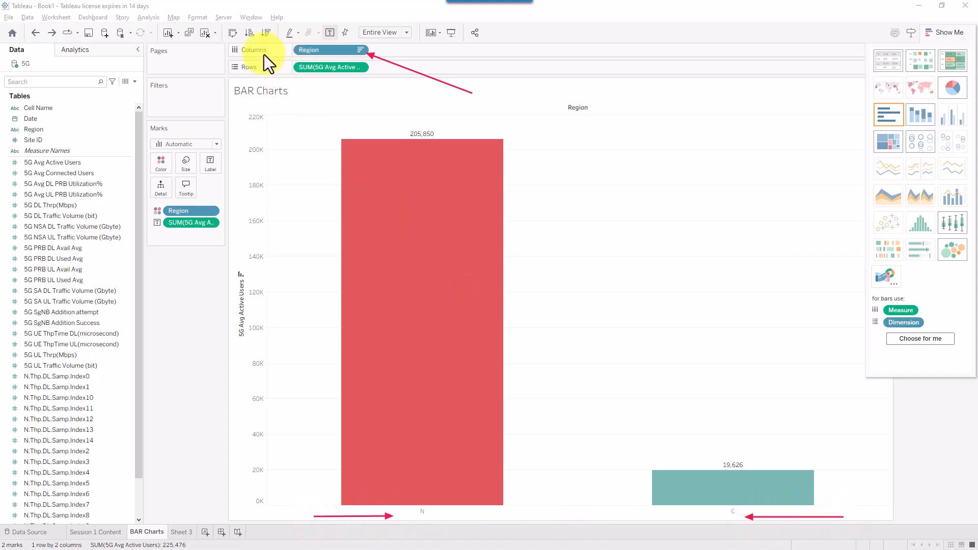
key("Escape")
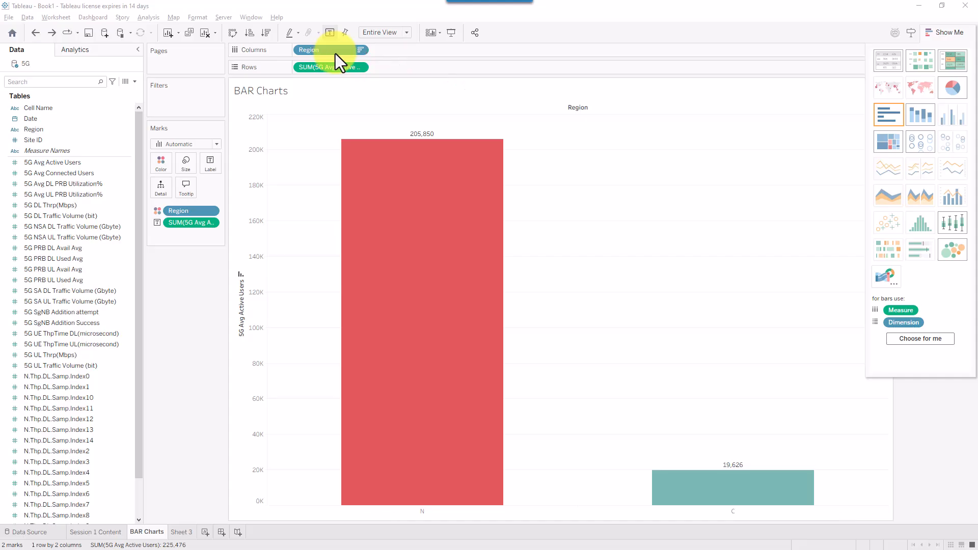
- Try Region on Marks with Bar mark type, stacked bars and Entire View, then undo to separate bars
left_click_drag(339, 54, 166, 167)
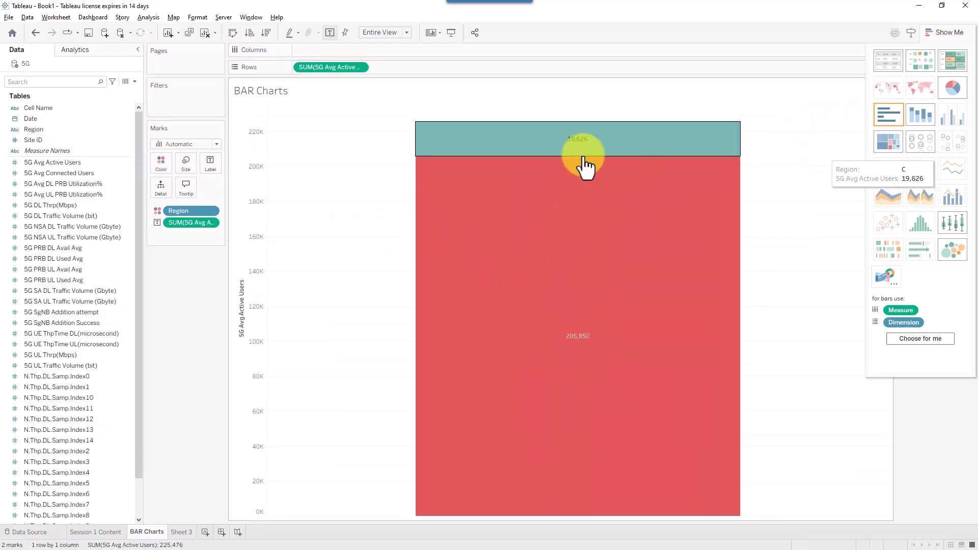
left_click(188, 145)
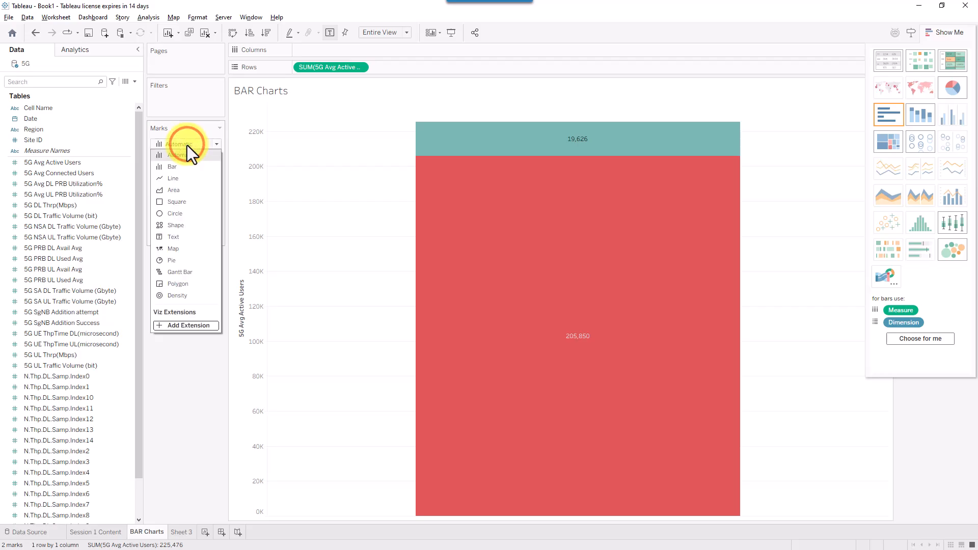
left_click(182, 167)
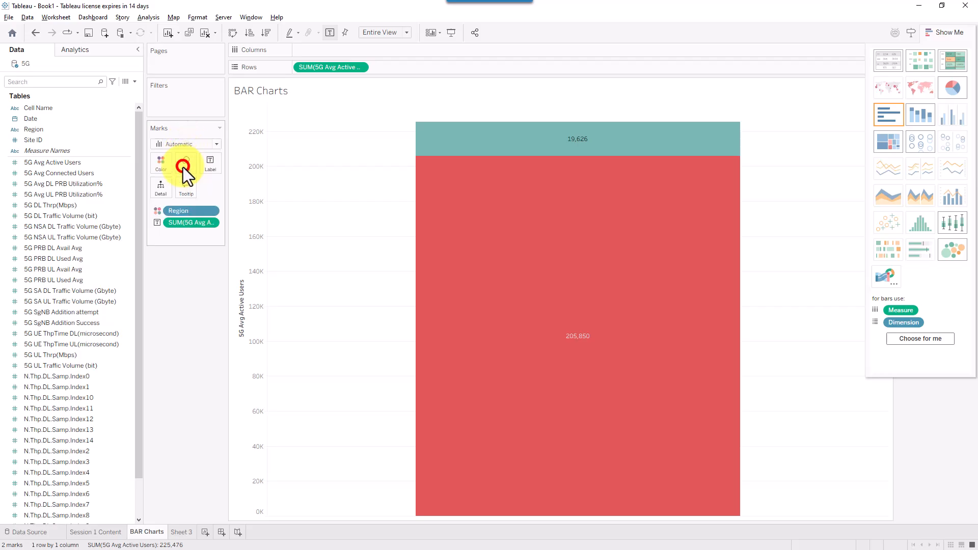
left_click(921, 117)
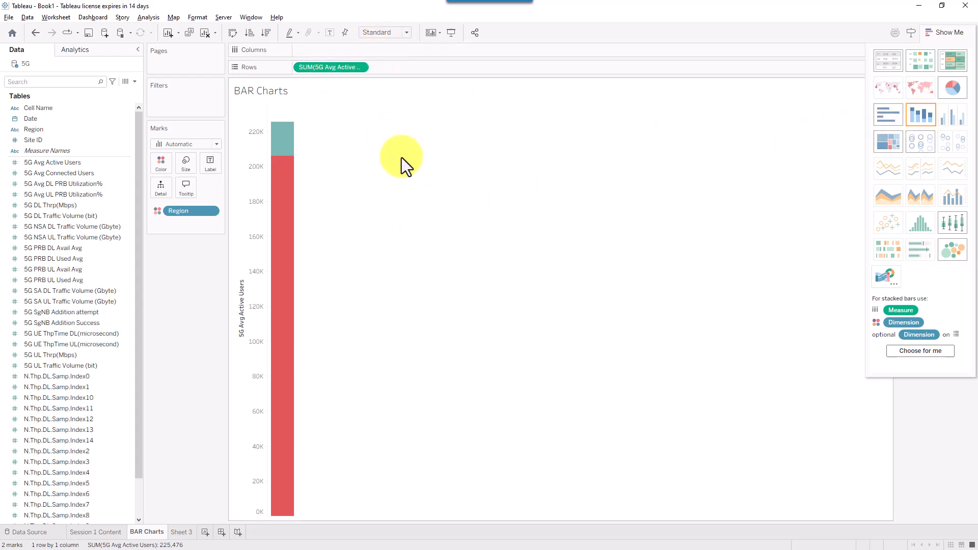
left_click(399, 31)
left_click(395, 74)
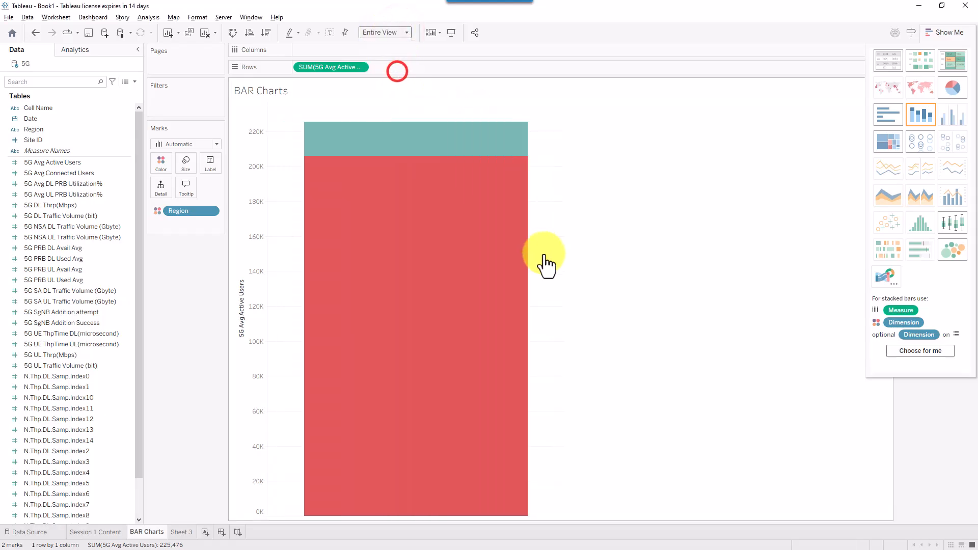
key("ctrl+z")
key("ctrl+z")
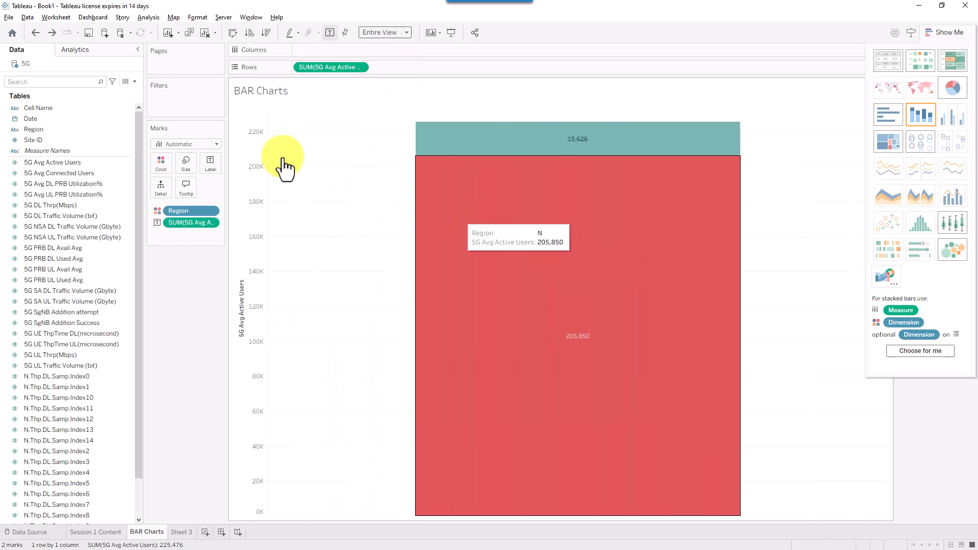
left_click(37, 33)
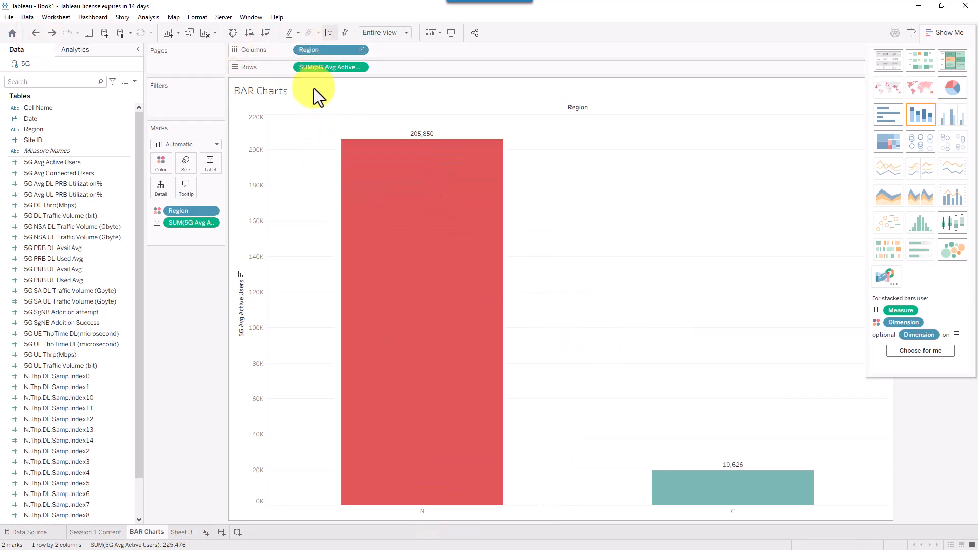
- Colour by Region, apply stacked bars at Entire View, and label segments with SUM(5G Avg Active Users)
left_click_drag(320, 52, 161, 167)
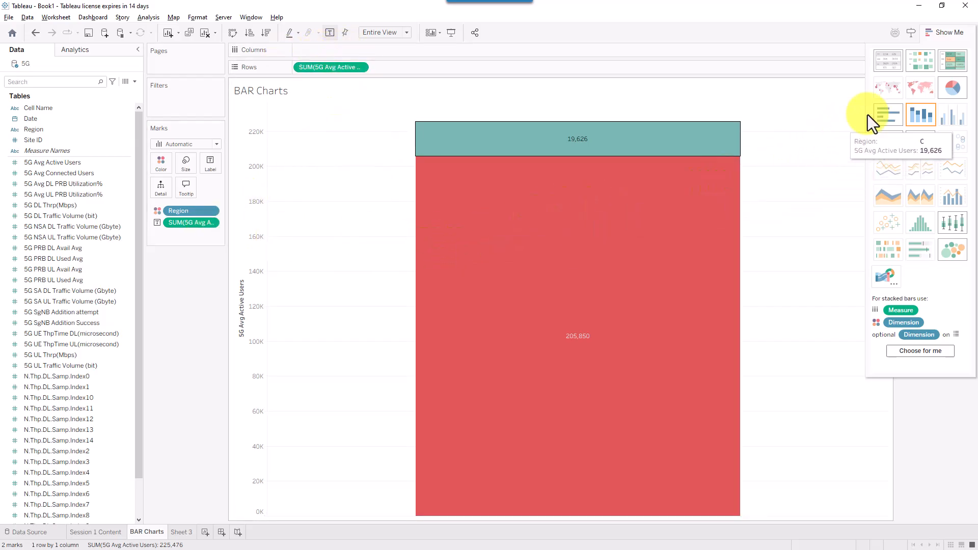
left_click(922, 114)
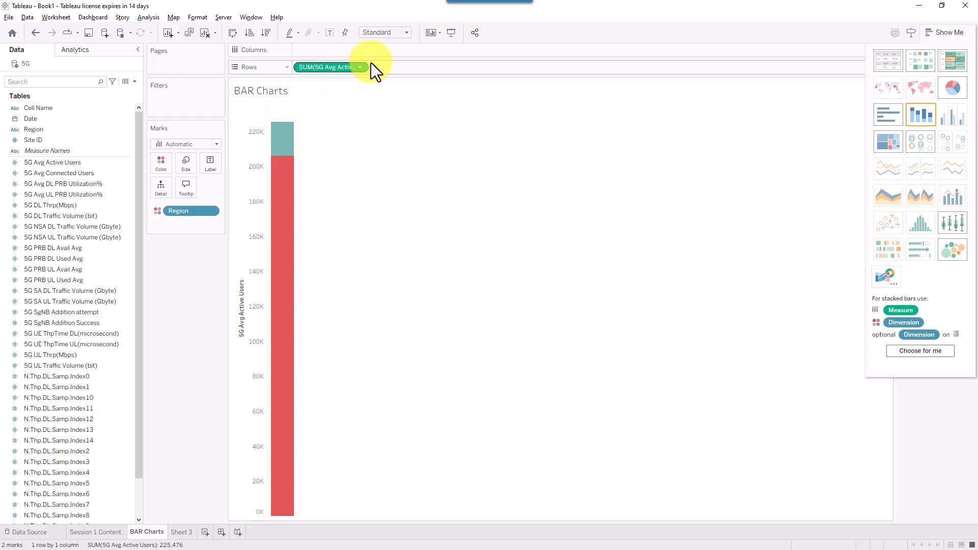
left_click(403, 35)
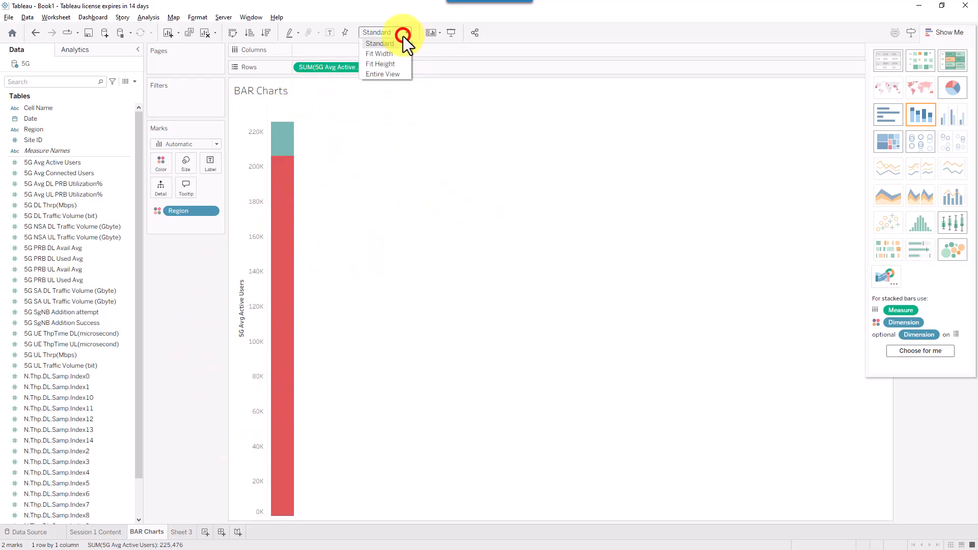
left_click(395, 73)
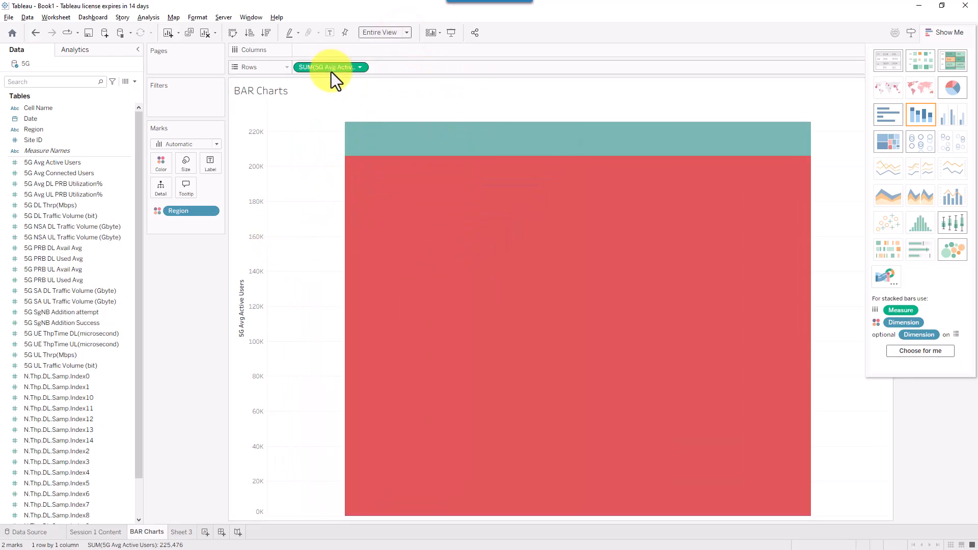
left_click_drag(338, 66, 215, 163)
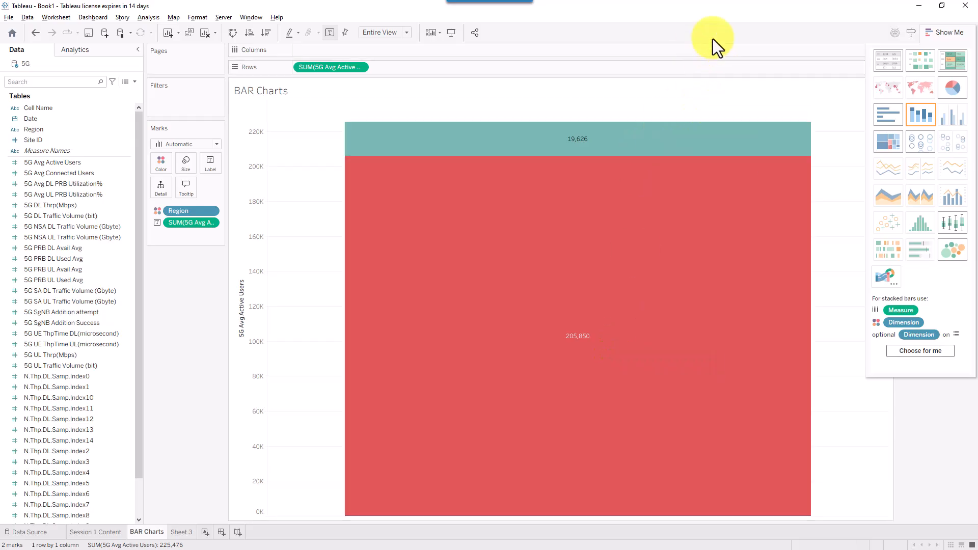
mouse_move(643, 186)
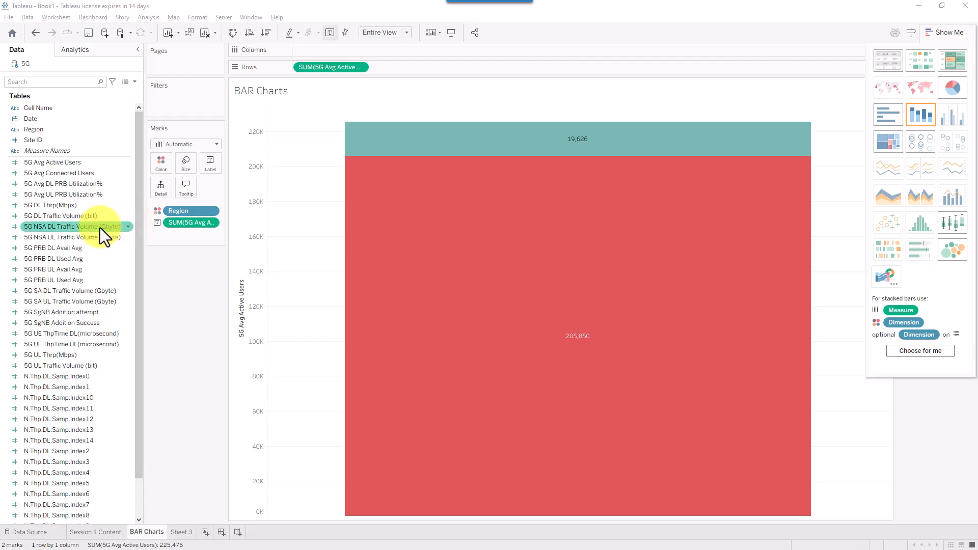
- Put 5G NSA DL Traffic Volume (Gbyte) on Rows as a second stacked bar chart
left_click_drag(100, 228, 56, 245)
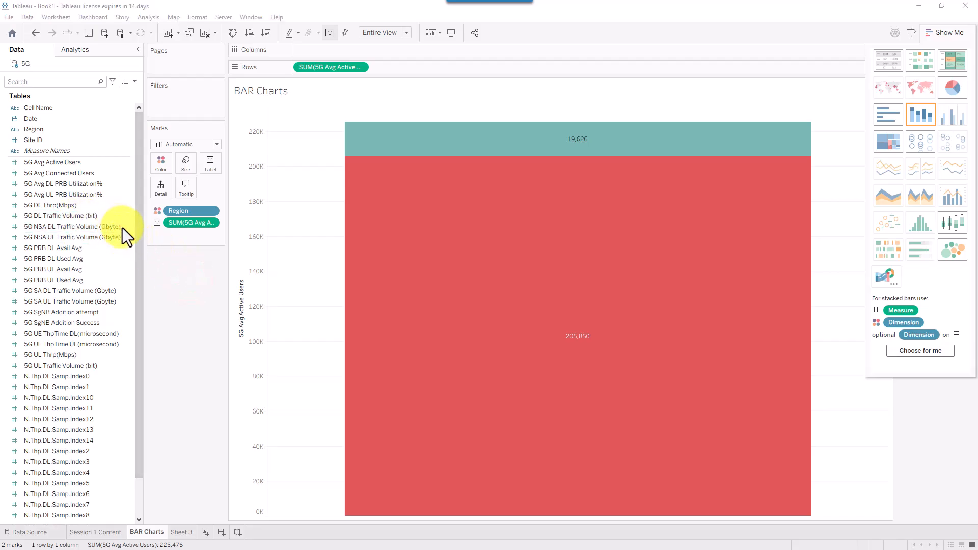
left_click_drag(81, 227, 416, 70)
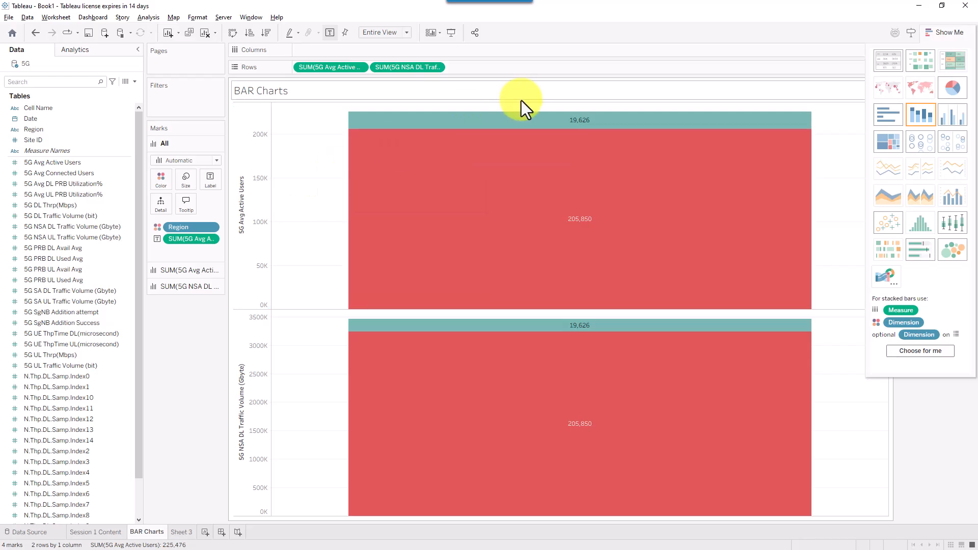
left_click(421, 72)
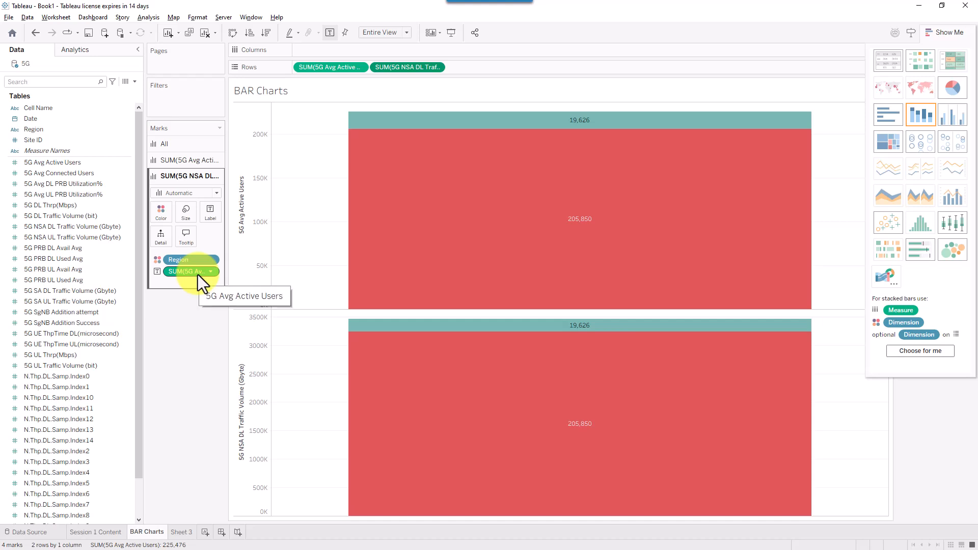
- Replace the NSA DL chart's active-user labels with its traffic totals, 3,237,727 for N and 221,287 for C
left_click(326, 65)
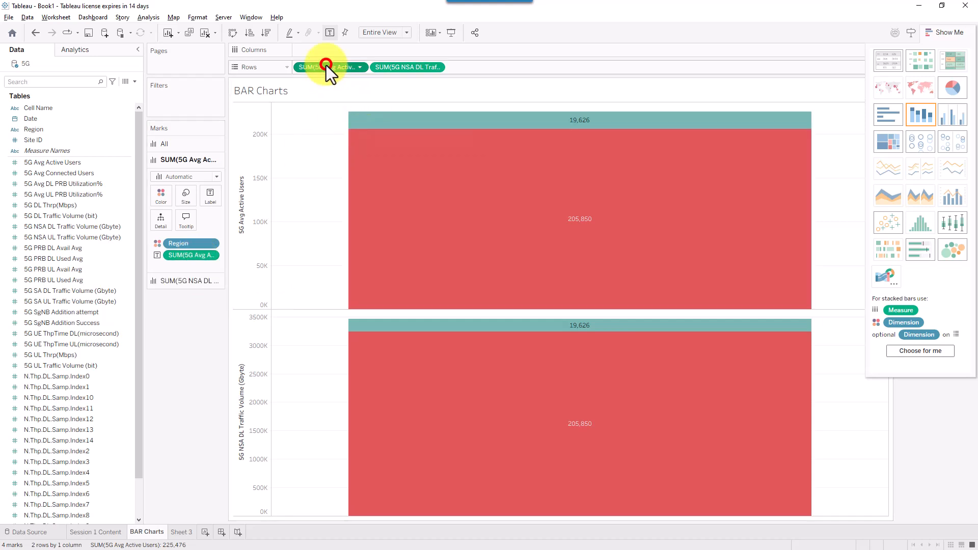
left_click(188, 281)
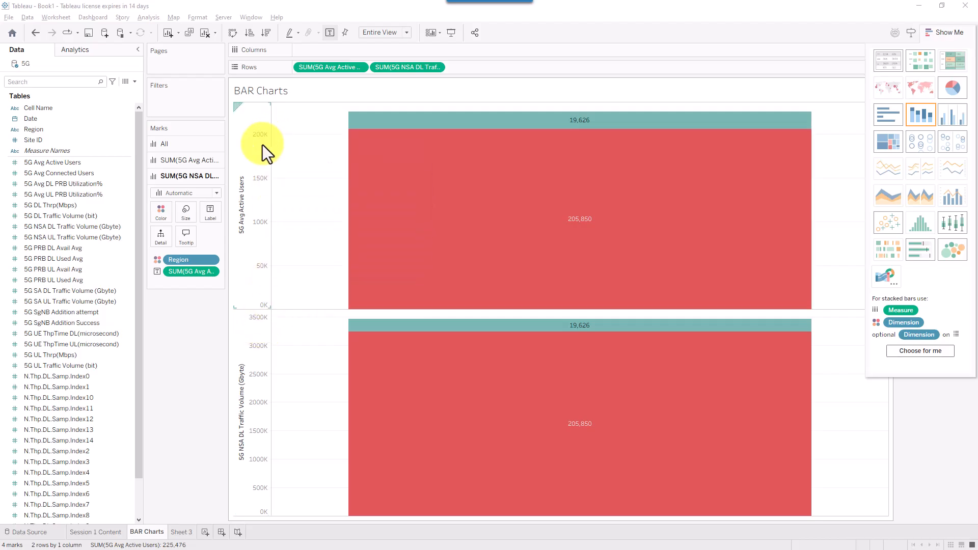
left_click(386, 67)
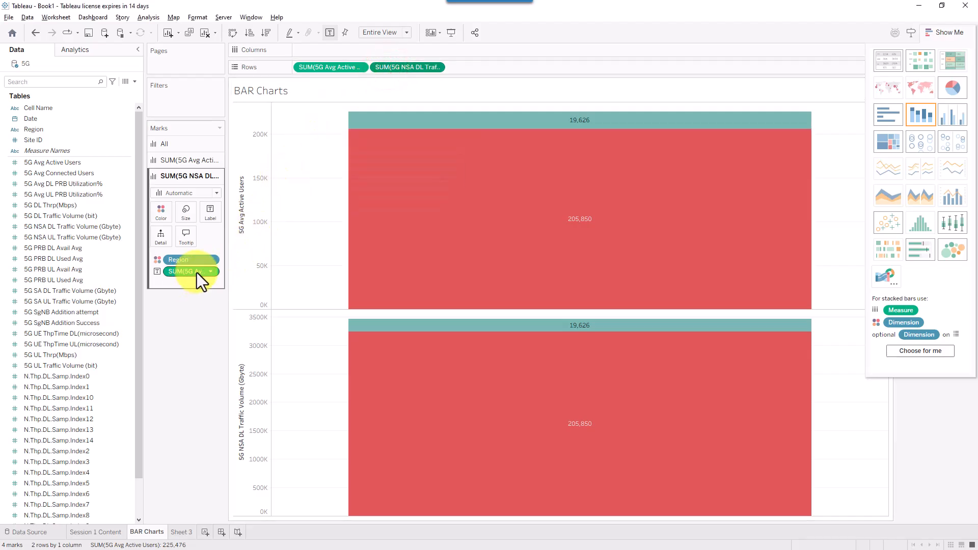
left_click_drag(197, 273, 98, 277)
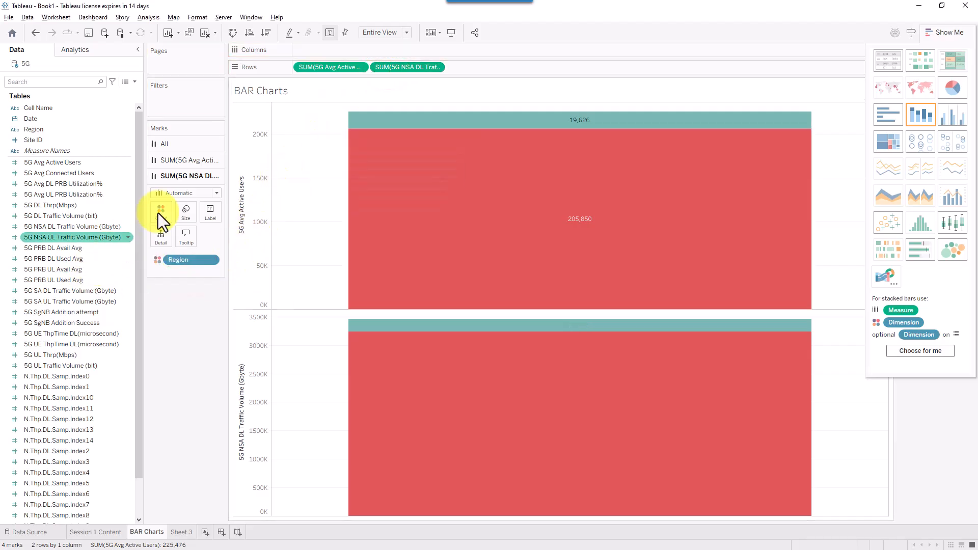
left_click(419, 68)
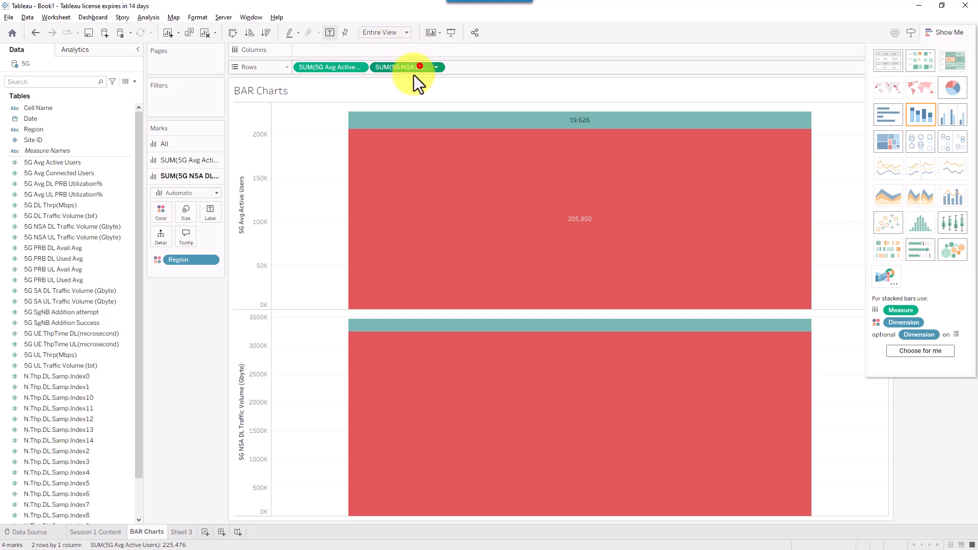
left_click_drag(414, 74, 213, 212)
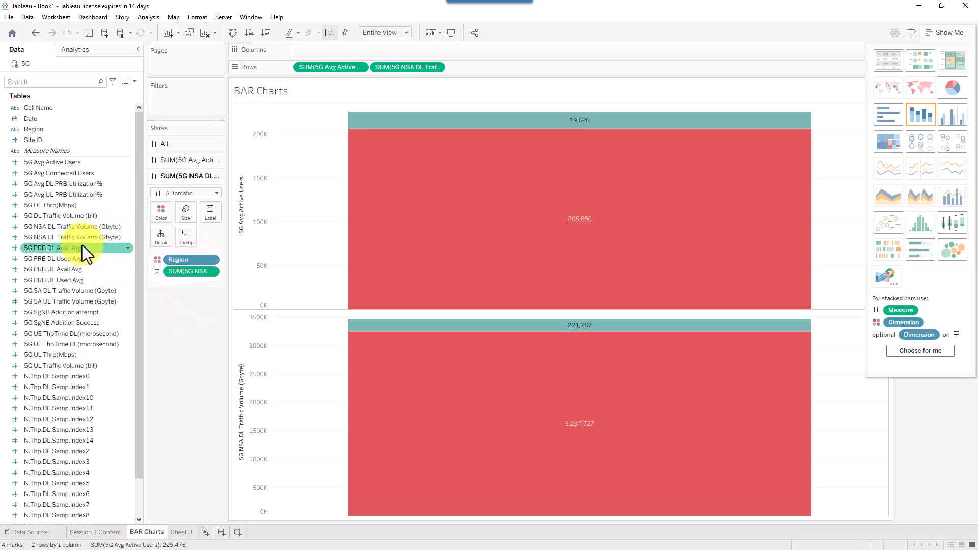
- Add 5G NSA UL Traffic Volume (Gbyte) to Rows, labelled with its totals 98,963 and 11,273
left_click_drag(84, 238, 480, 64)
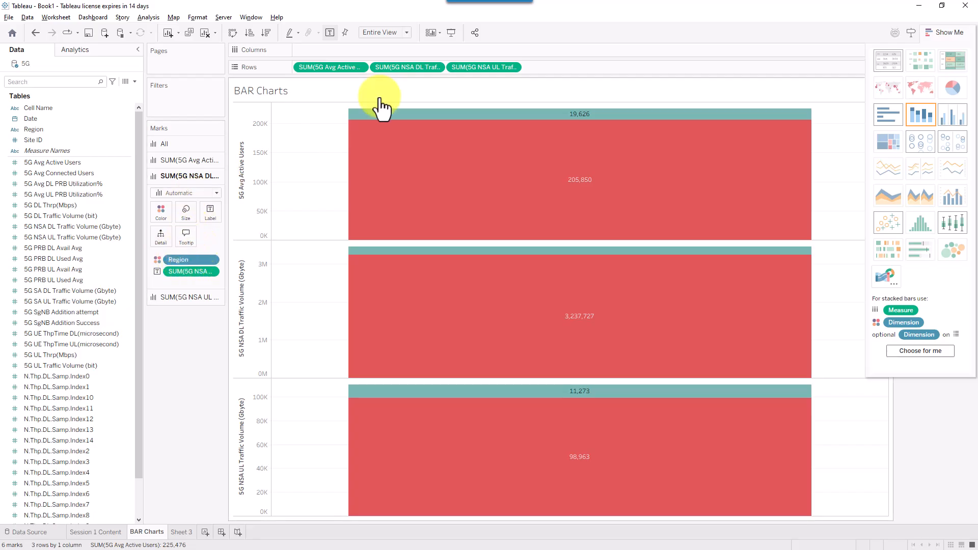
left_click(490, 68)
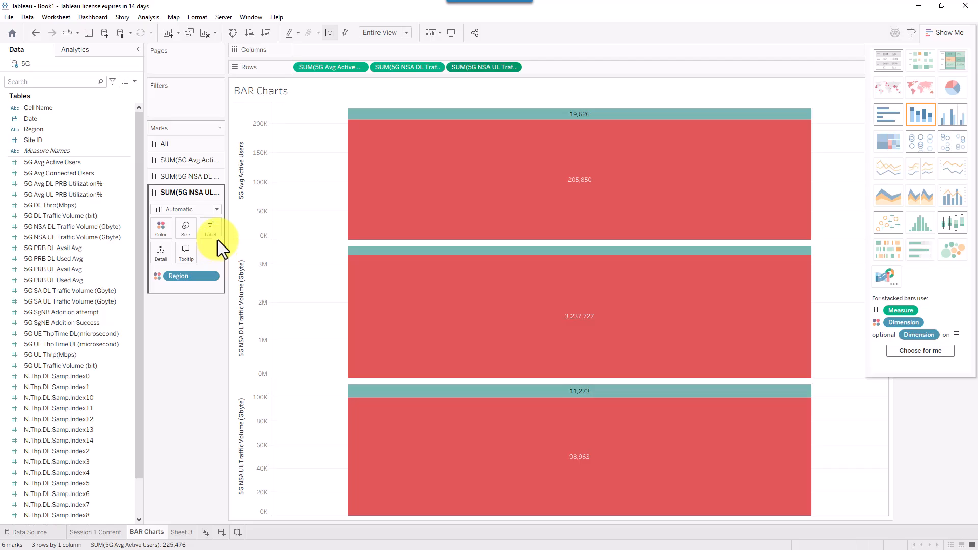
left_click_drag(504, 64, 211, 228)
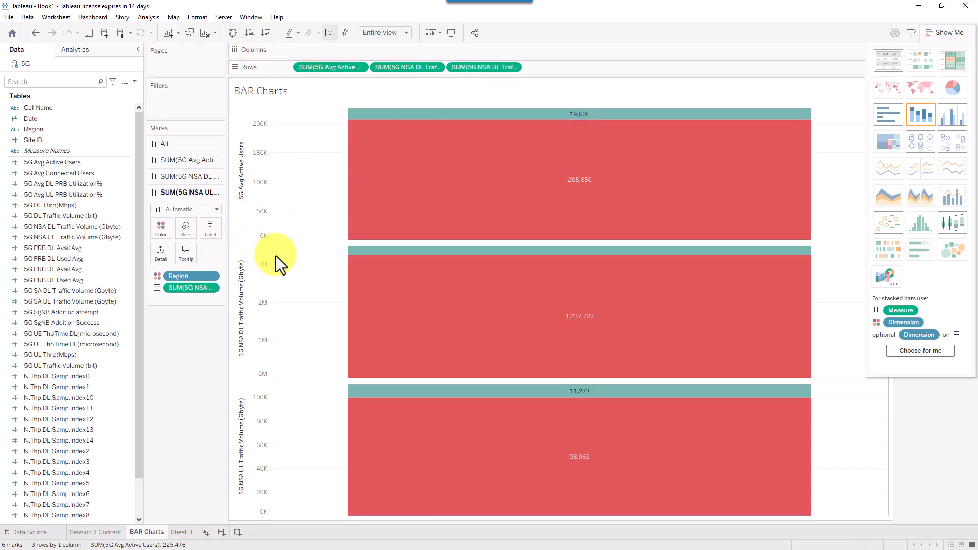
mouse_move(661, 204)
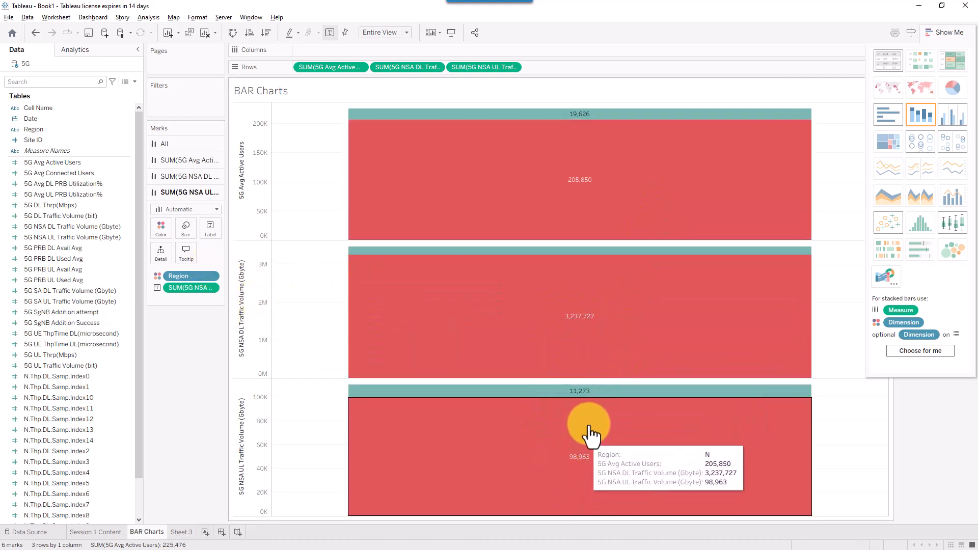
mouse_move(589, 402)
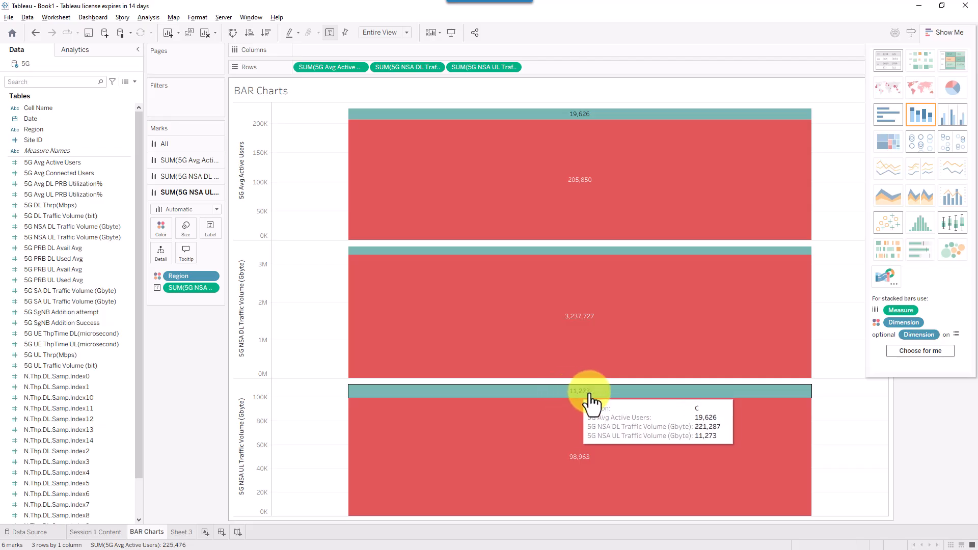
left_click(313, 67)
mouse_move(567, 137)
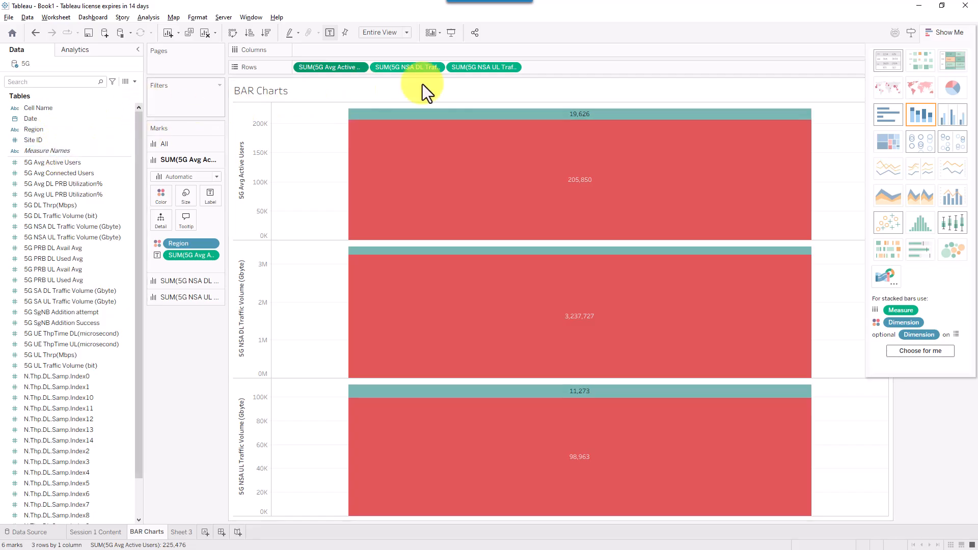
- Split the three stacked charts by NR Cell ID into cells 0–5 and close Show Me to show the Region legend
left_click(740, 30)
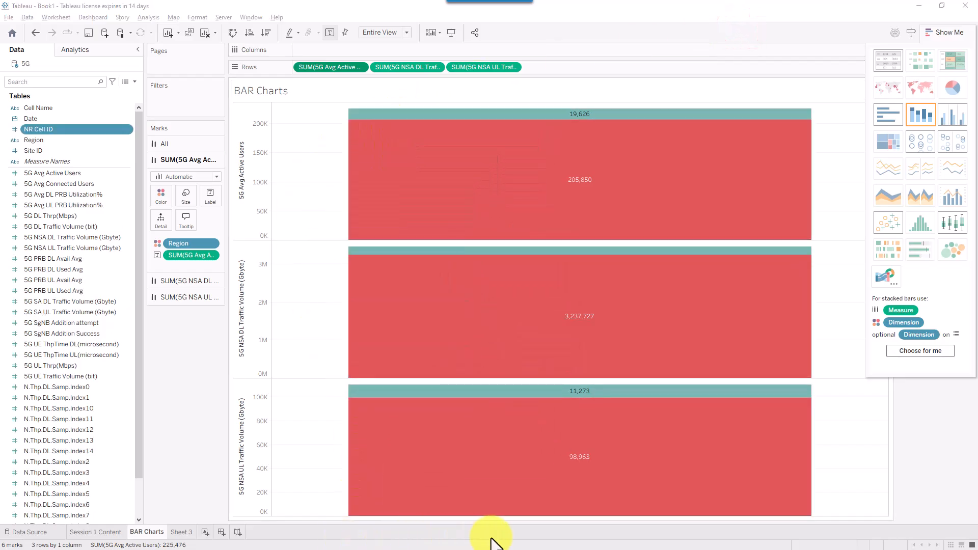
left_click(48, 107)
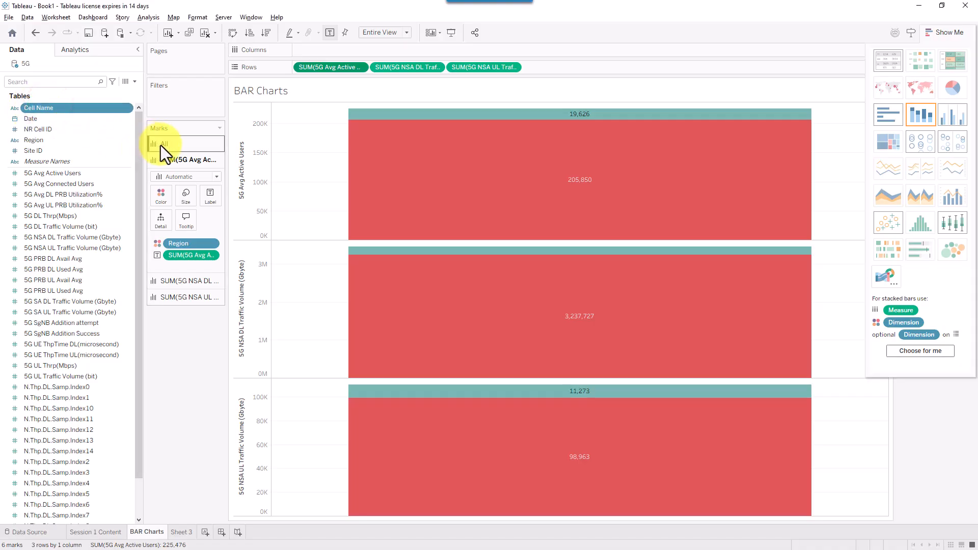
mouse_move(173, 164)
left_mouse_down()
mouse_move(78, 115)
mouse_move(57, 132)
mouse_move(73, 137)
left_mouse_up()
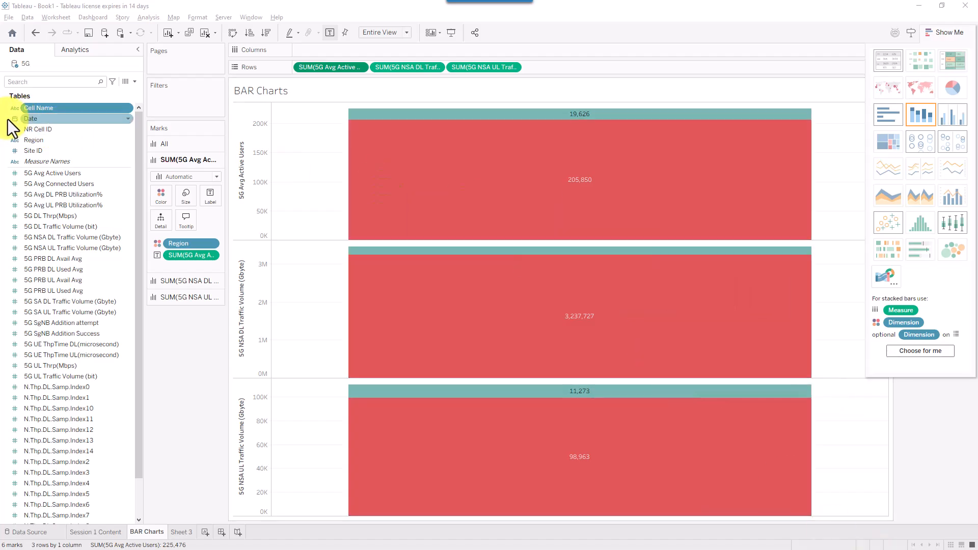
left_click_drag(44, 128, 318, 46)
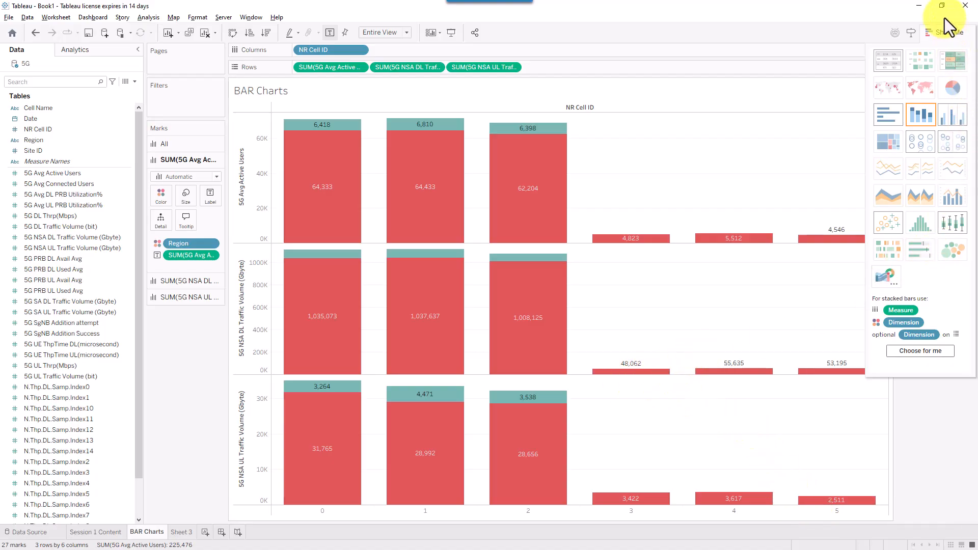
left_click(949, 32)
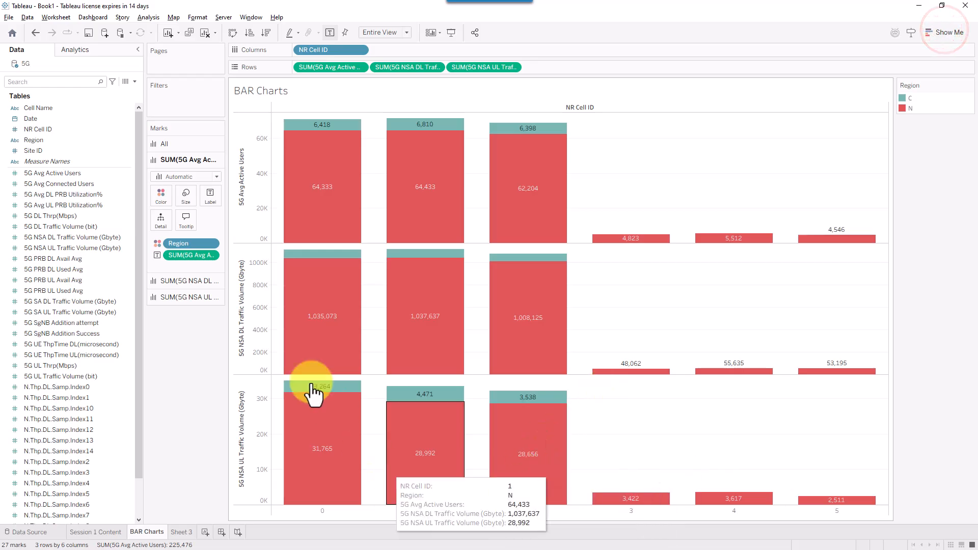
- Break the bars out by Site ID instead of NR Cell ID, sorting ascending, then descending by NSA DL traffic
left_click_drag(345, 47, 302, 48)
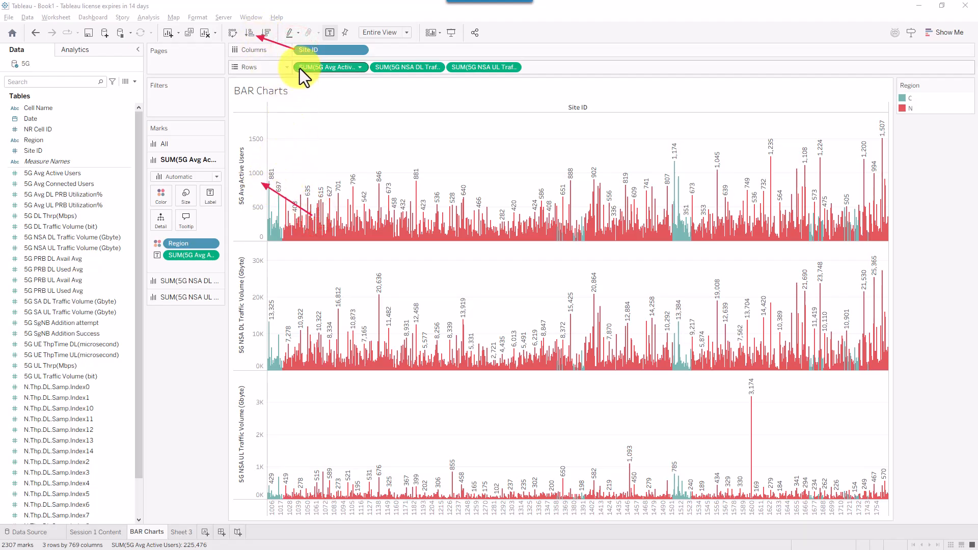
left_click(249, 34)
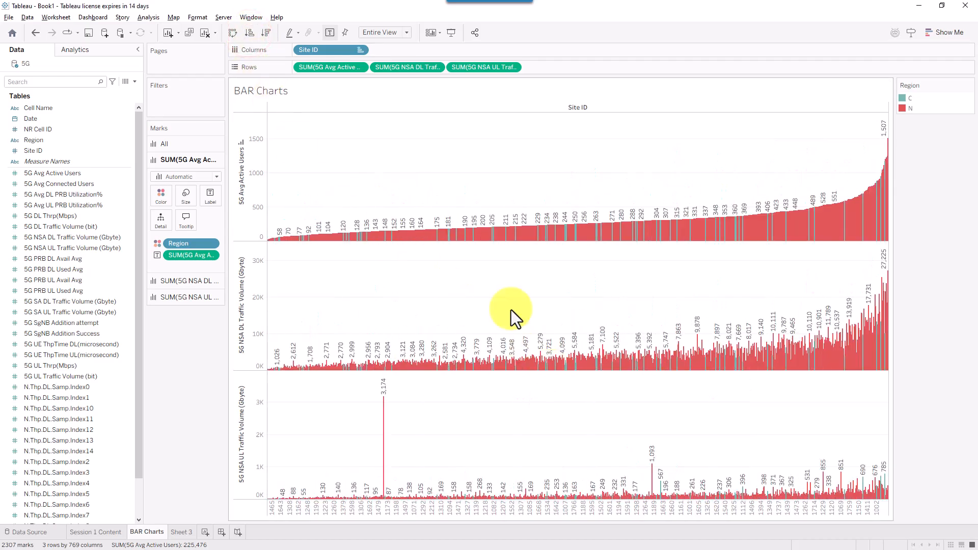
left_click(249, 34)
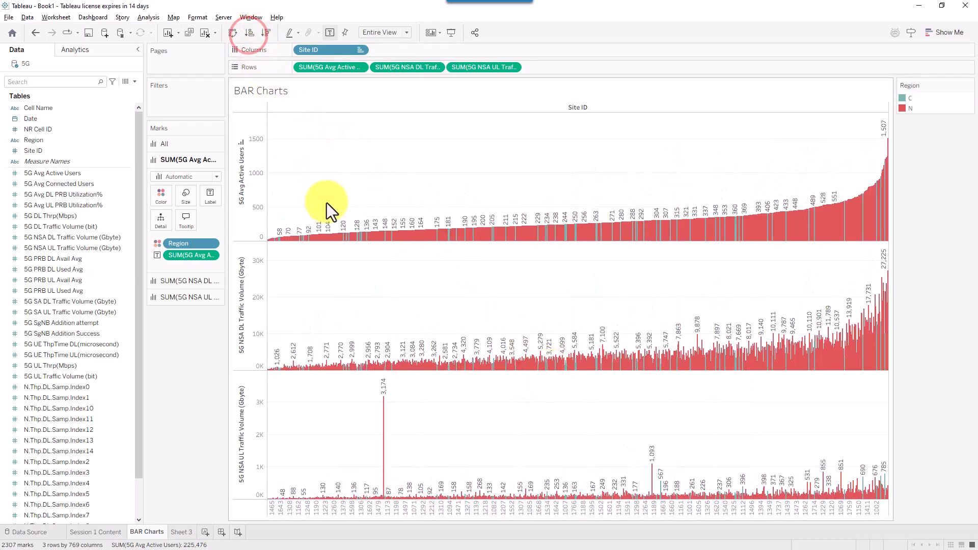
left_click(408, 63)
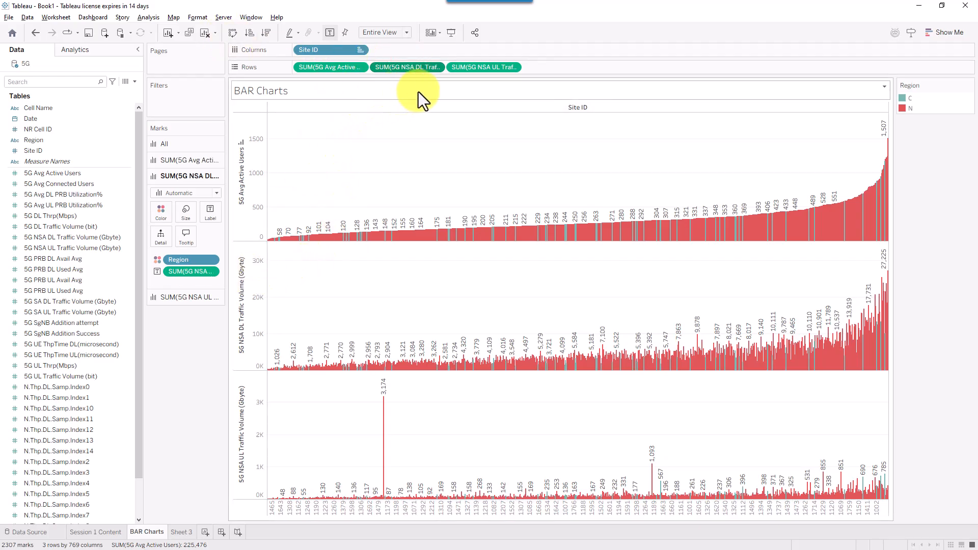
left_click_drag(457, 113, 418, 74)
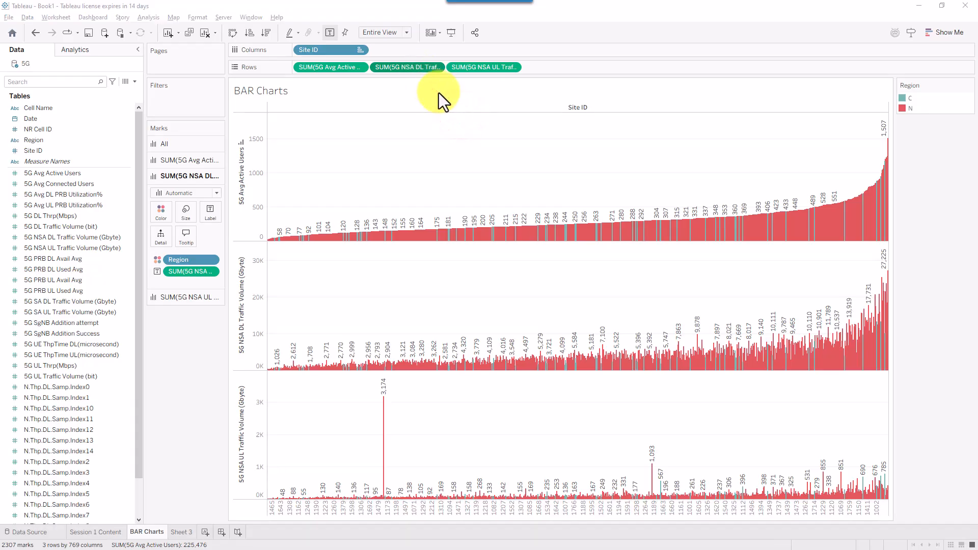
left_click(425, 69)
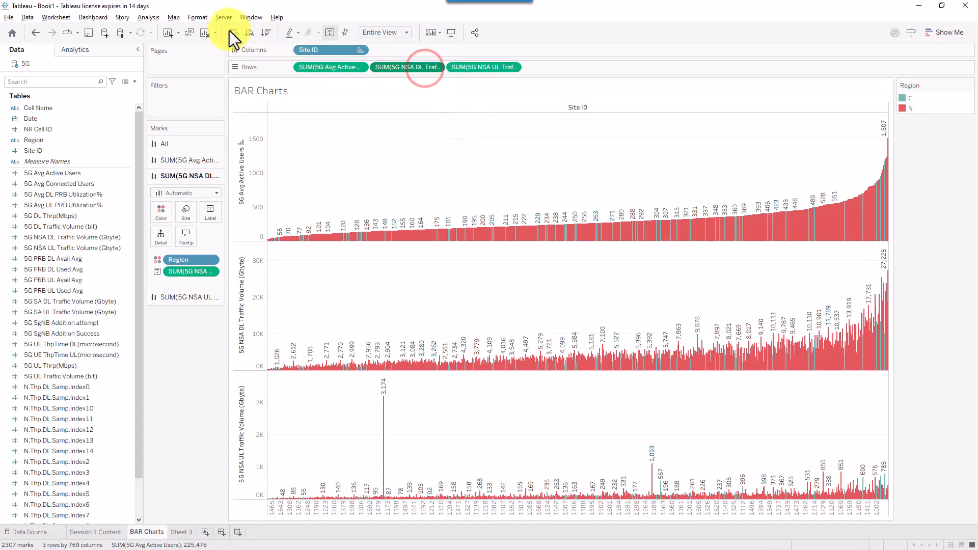
left_click(249, 33)
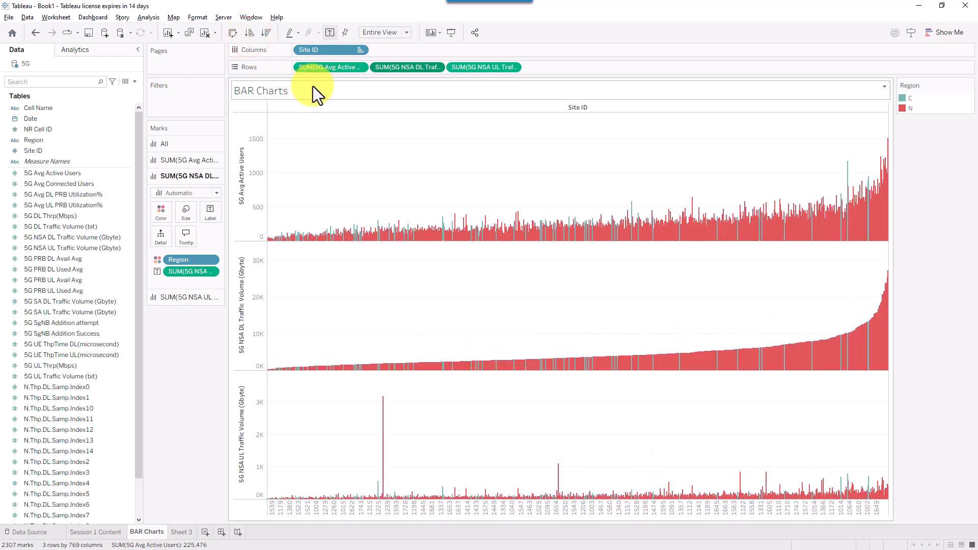
left_click(264, 34)
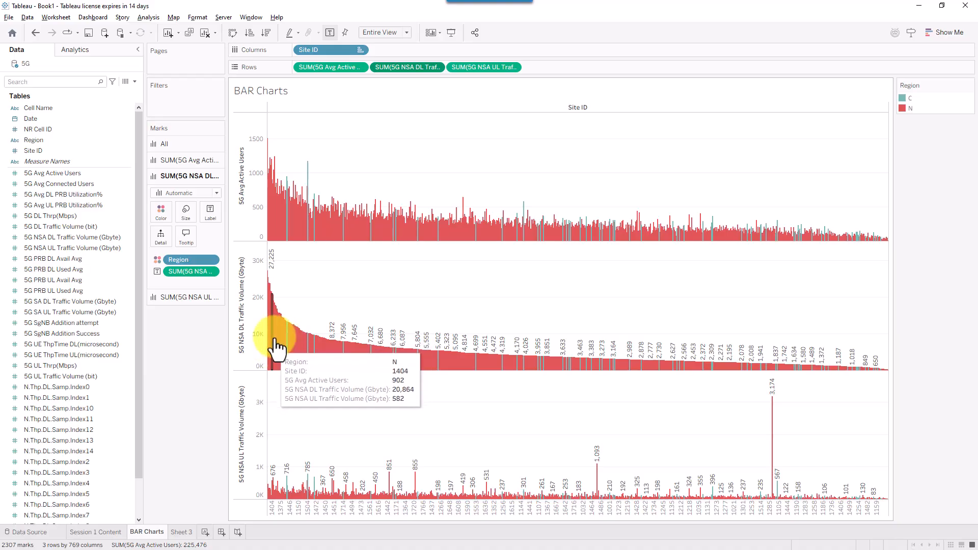
- Sort the site bars descending by 5G NSA UL traffic, then undo the Site ID breakout
left_click(472, 65)
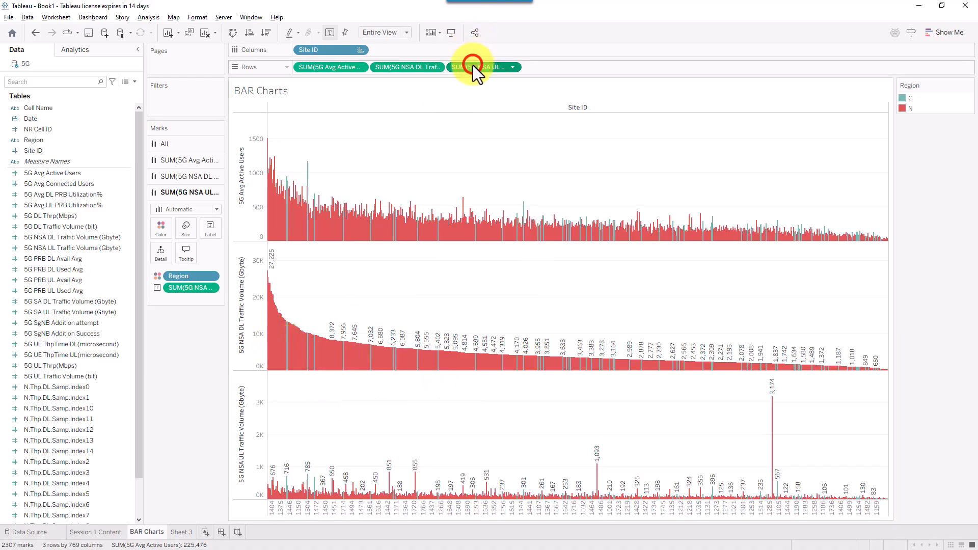
left_click(266, 34)
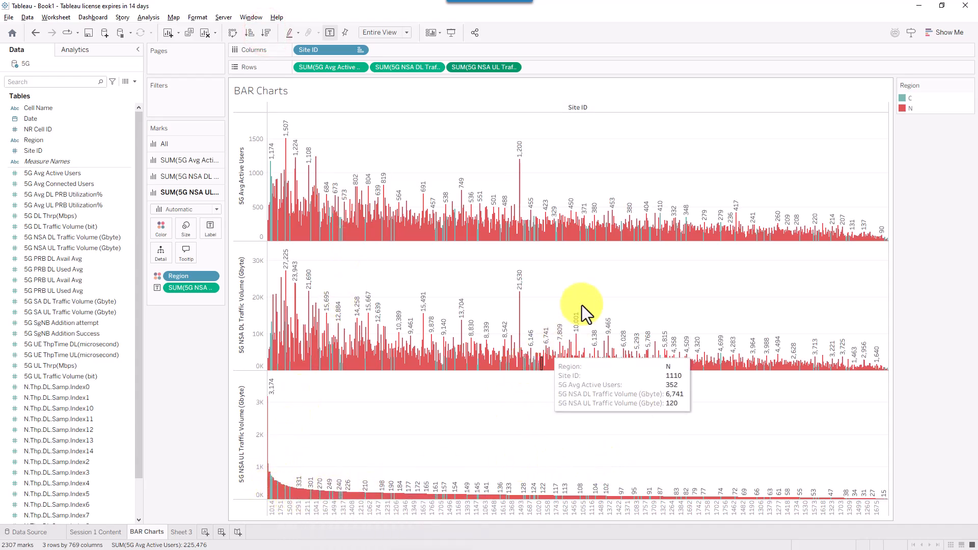
key("ctrl+z")
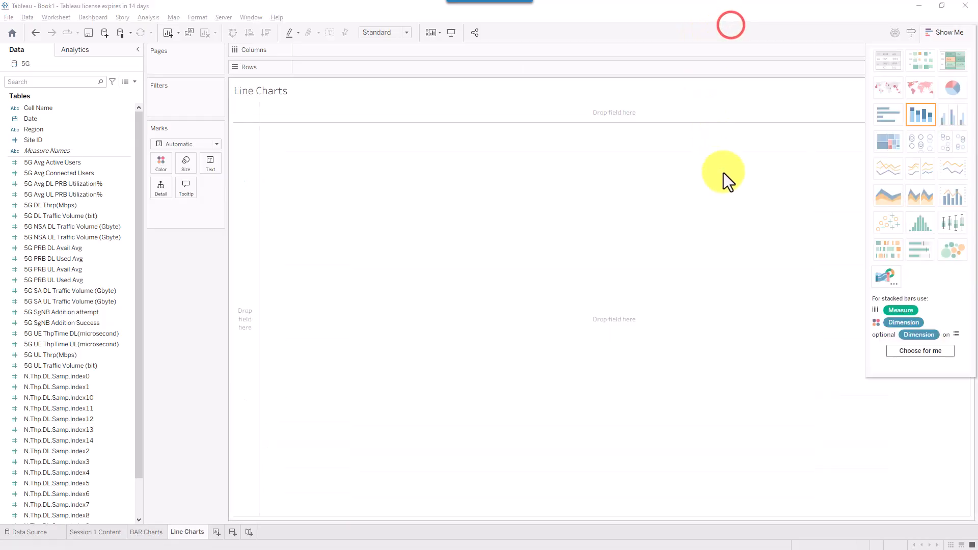
- Check in Show Me which fields a line chart requires
left_click(951, 33)
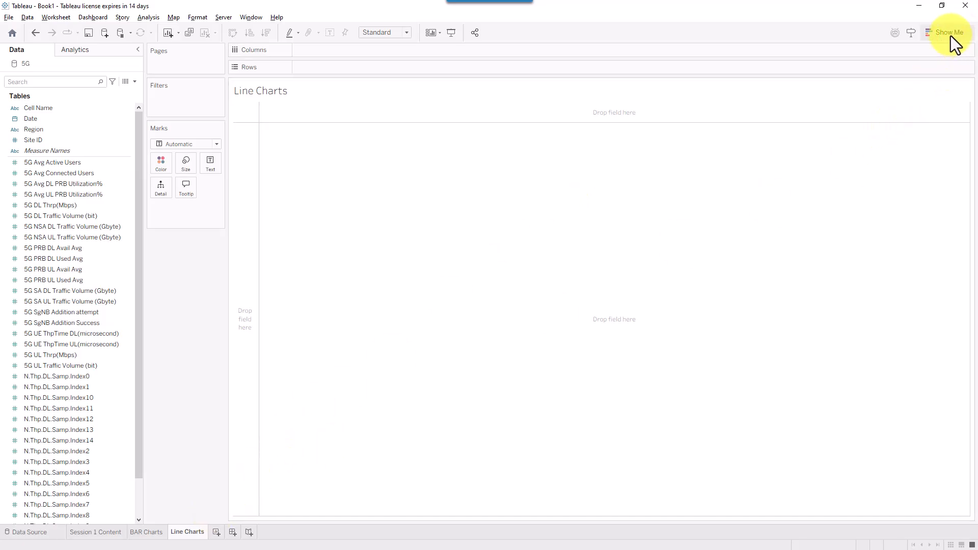
left_click_drag(856, 117, 932, 57)
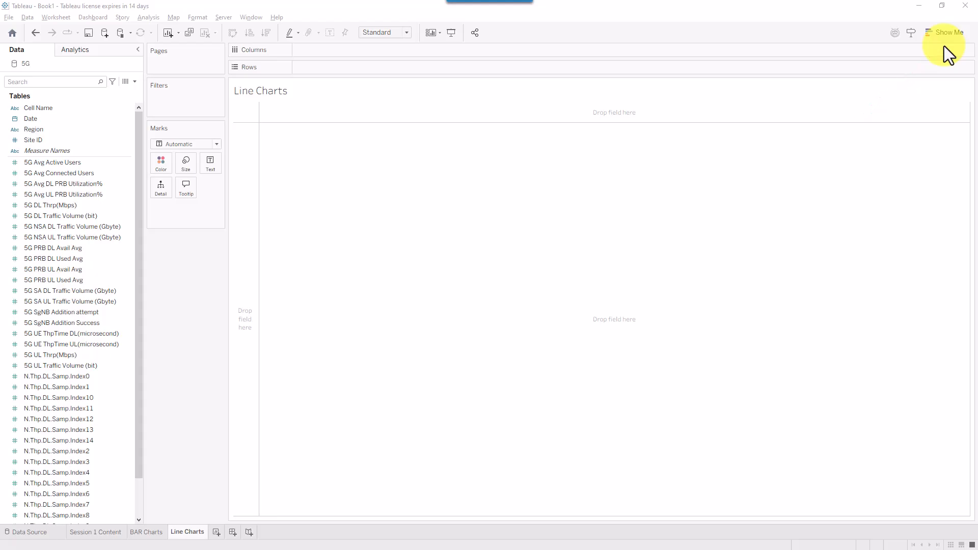
left_click(943, 39)
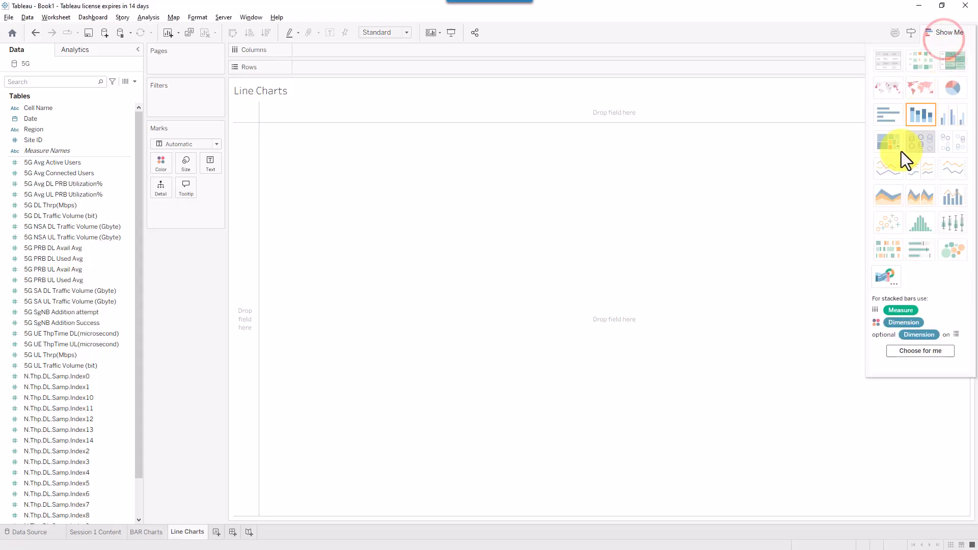
left_click(888, 176)
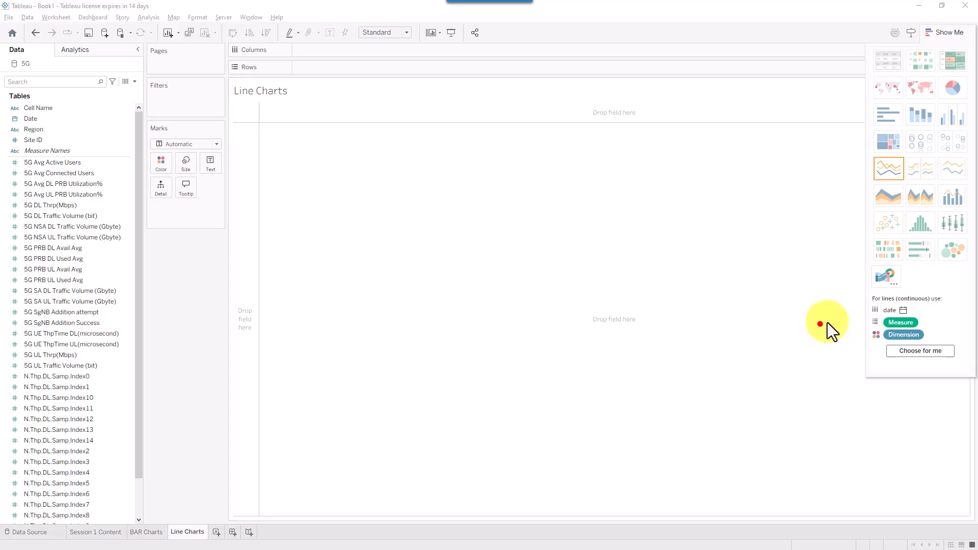
- Put Date on Columns, splitting the view into 2024 and 2025 year headers
left_click_drag(820, 324, 864, 309)
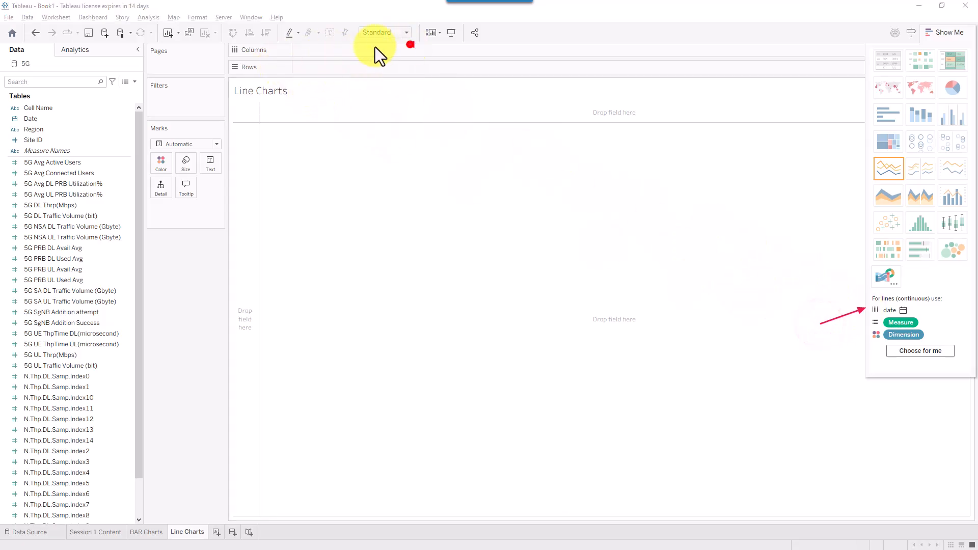
left_click_drag(375, 46, 339, 52)
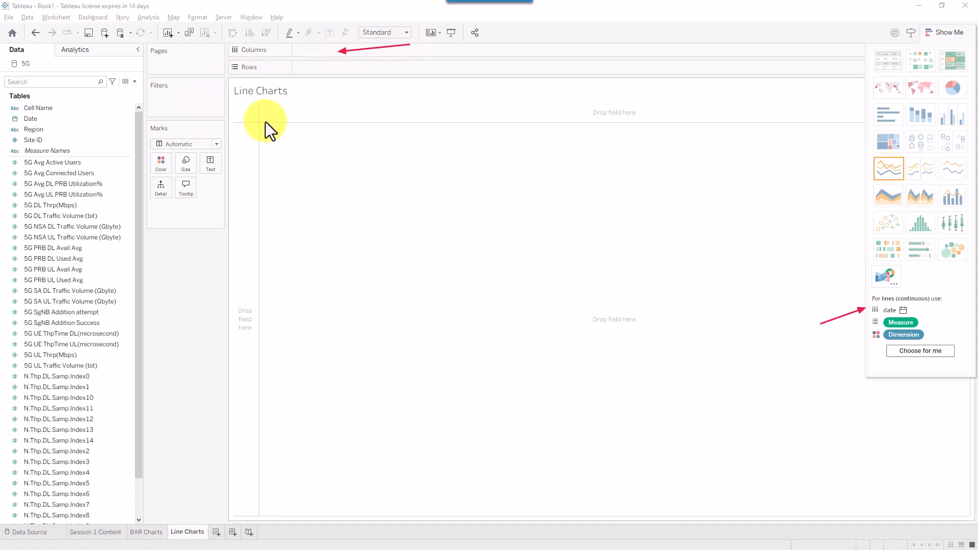
left_click(39, 140)
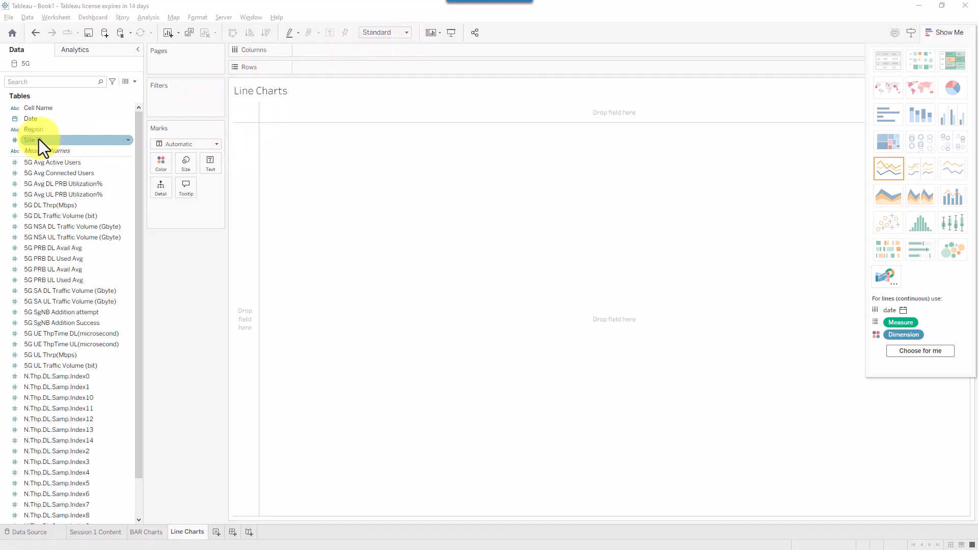
left_click_drag(33, 120, 308, 50)
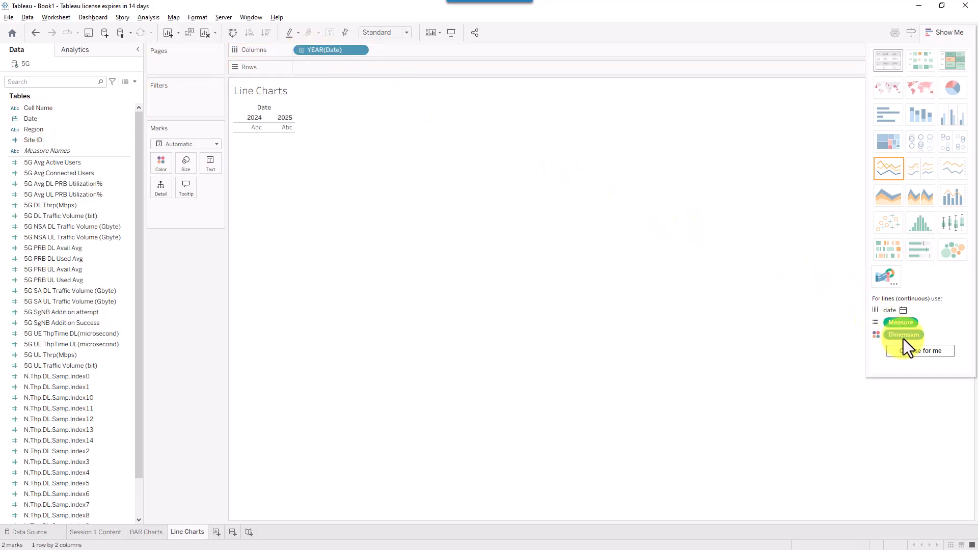
- Plot 5G Avg Active Users, Connected Users, DL and UL PRB Utilization% on Rows
left_click(56, 163)
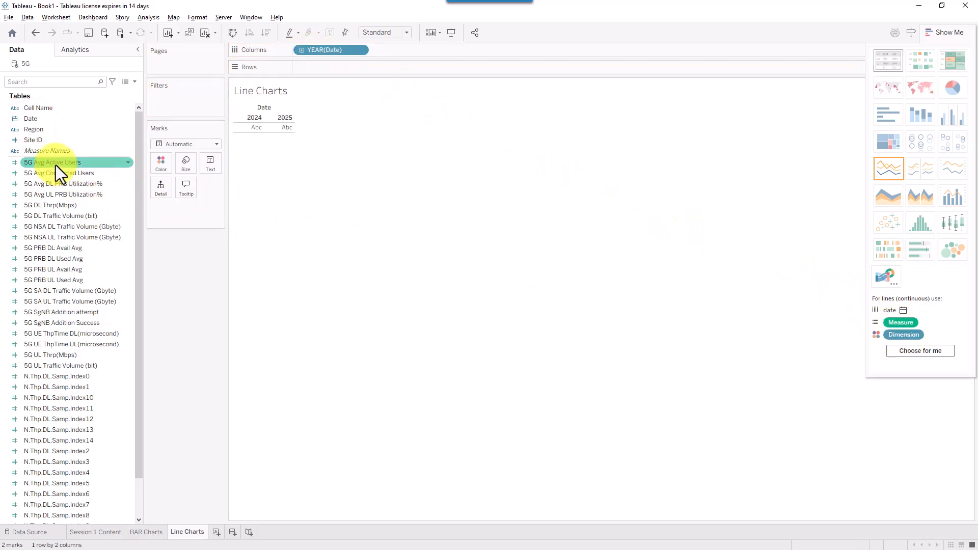
left_click(62, 170, "ctrl")
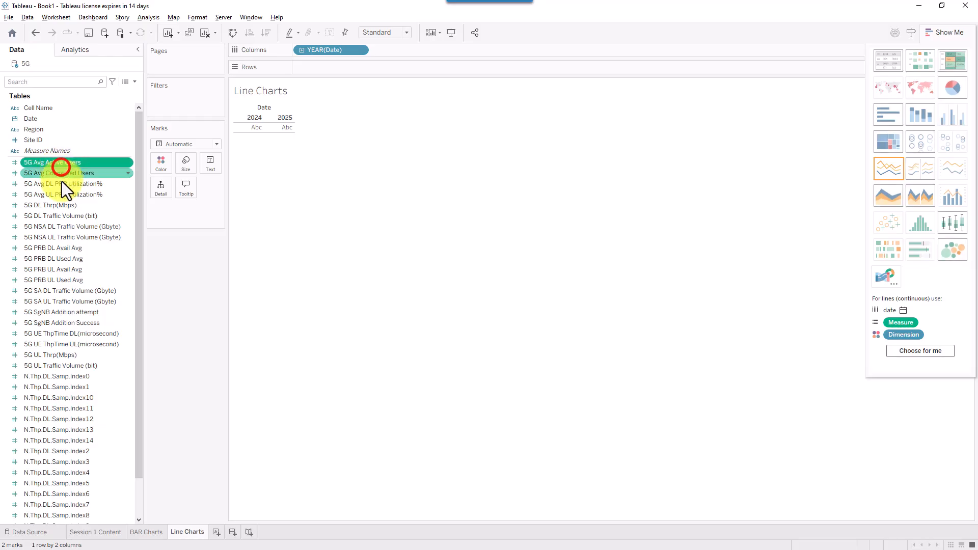
left_click(60, 187, "ctrl")
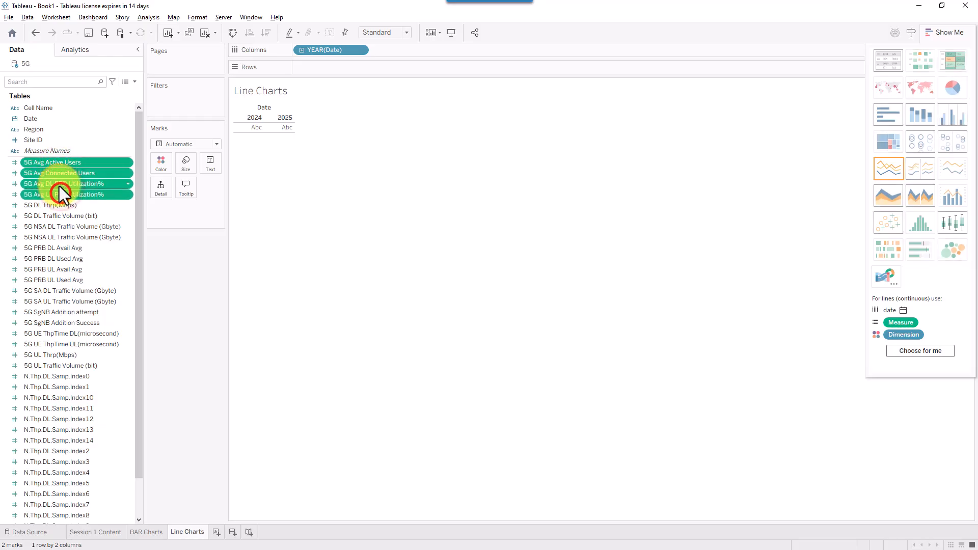
mouse_move(59, 185)
left_mouse_down()
mouse_move(249, 113)
mouse_move(338, 64)
left_mouse_up()
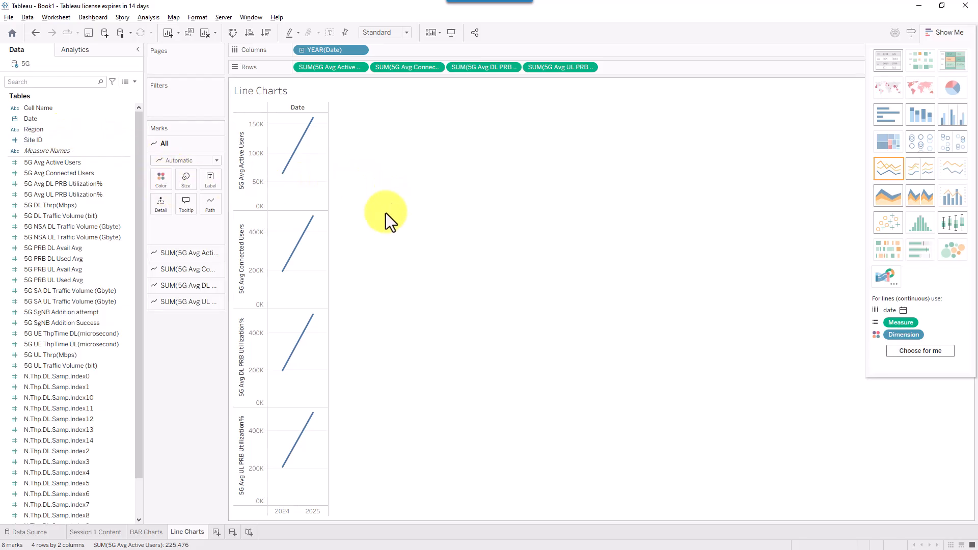
left_click(390, 32)
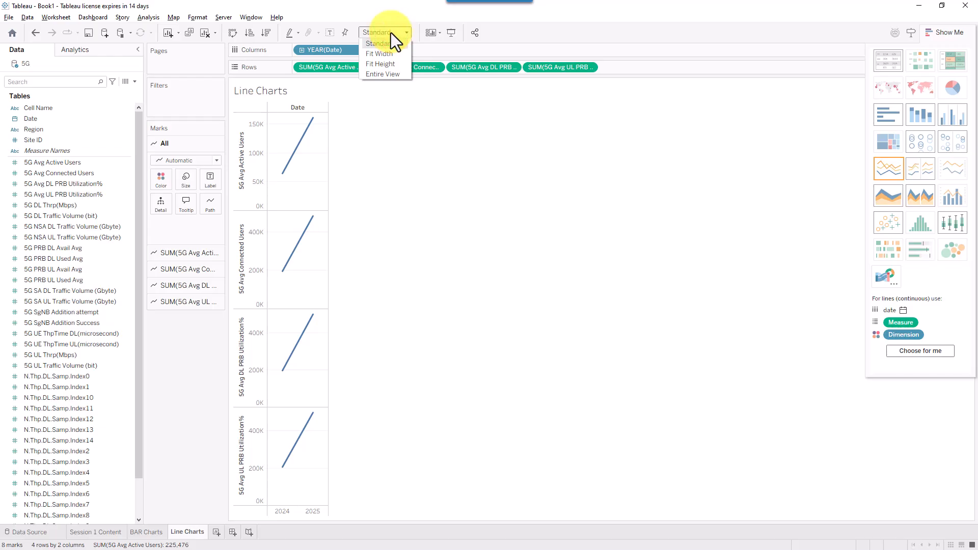
- Fit the line charts to the entire view and inspect the YEAR(Date) pill options
left_click(387, 74)
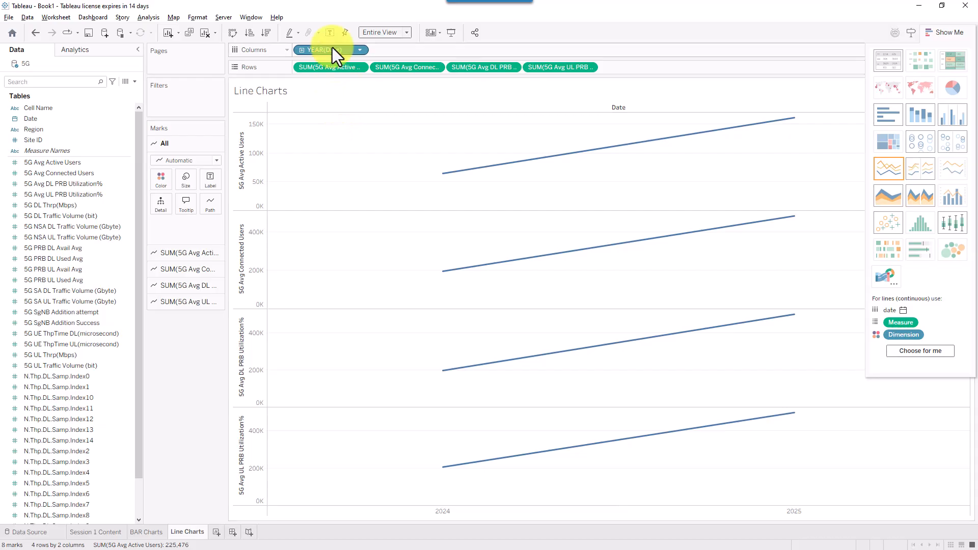
left_click(737, 25)
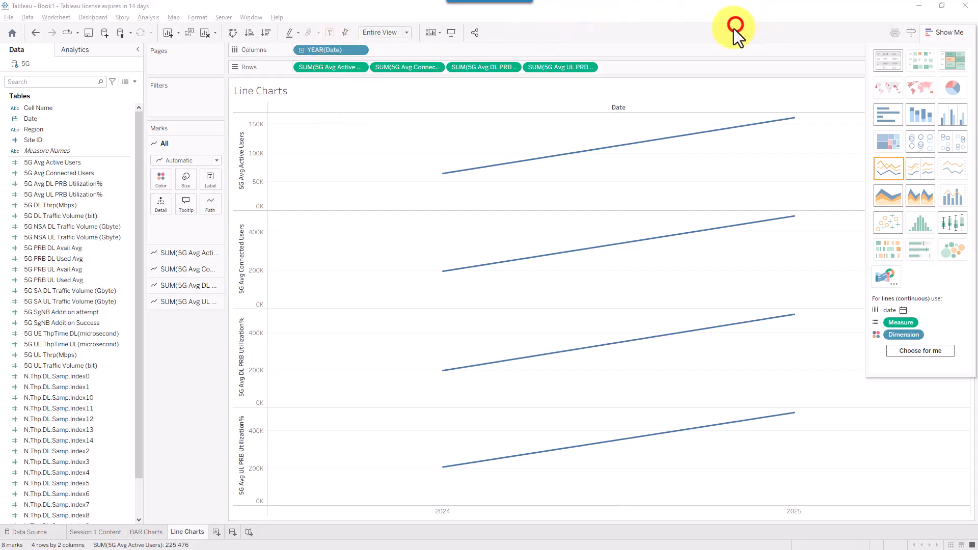
left_click(360, 53)
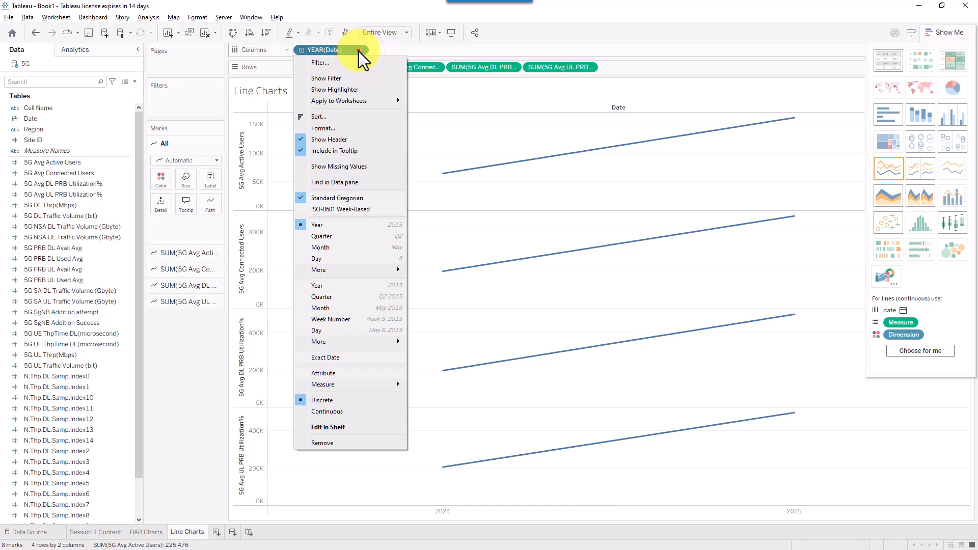
left_click(359, 51)
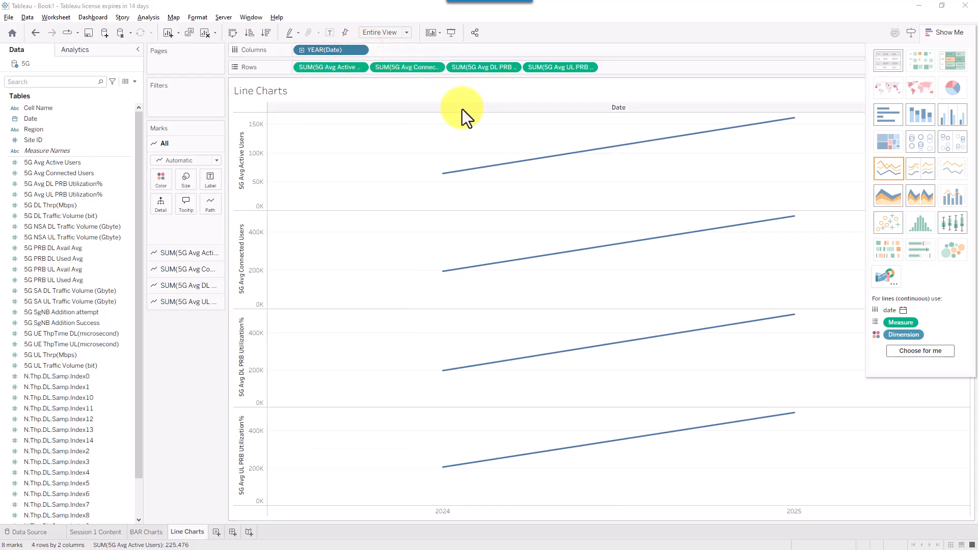
left_click_drag(435, 98, 357, 52)
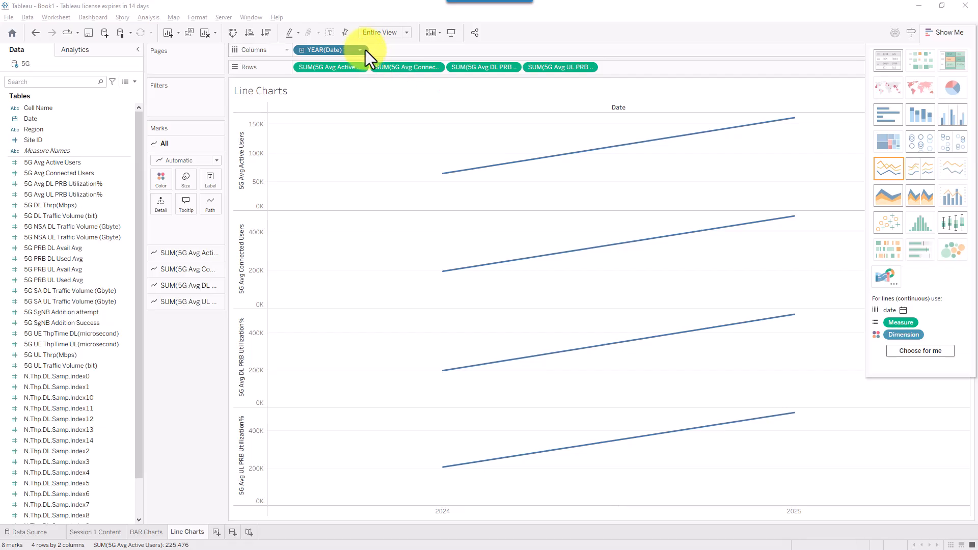
left_click(361, 48)
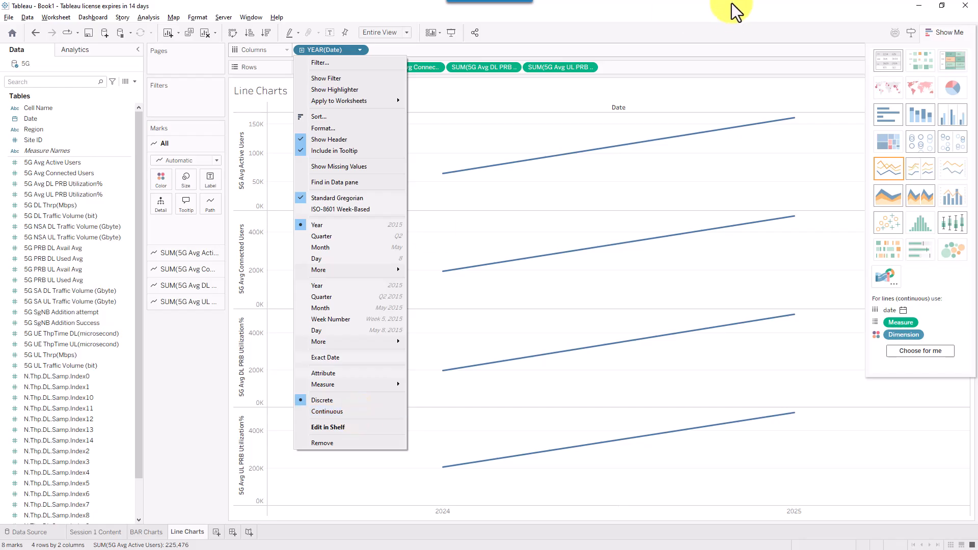
left_click(738, 32)
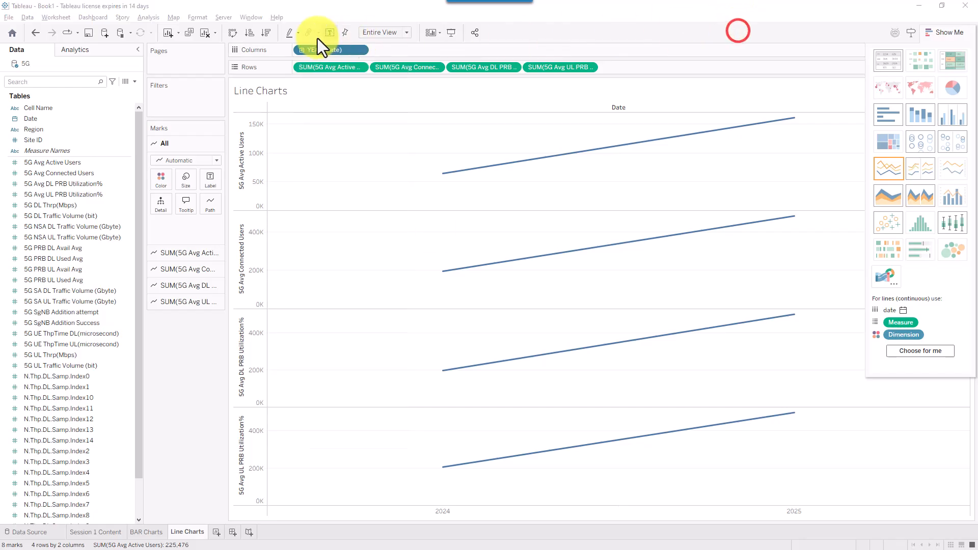
left_click(356, 51)
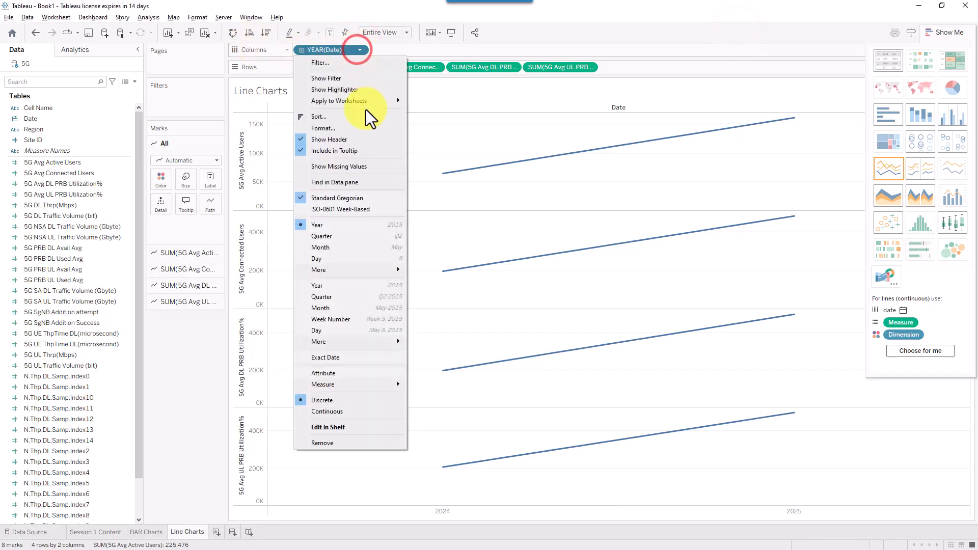
- Make Date continuous, trying Quarter and Day before settling on Exact Date
left_click(350, 411)
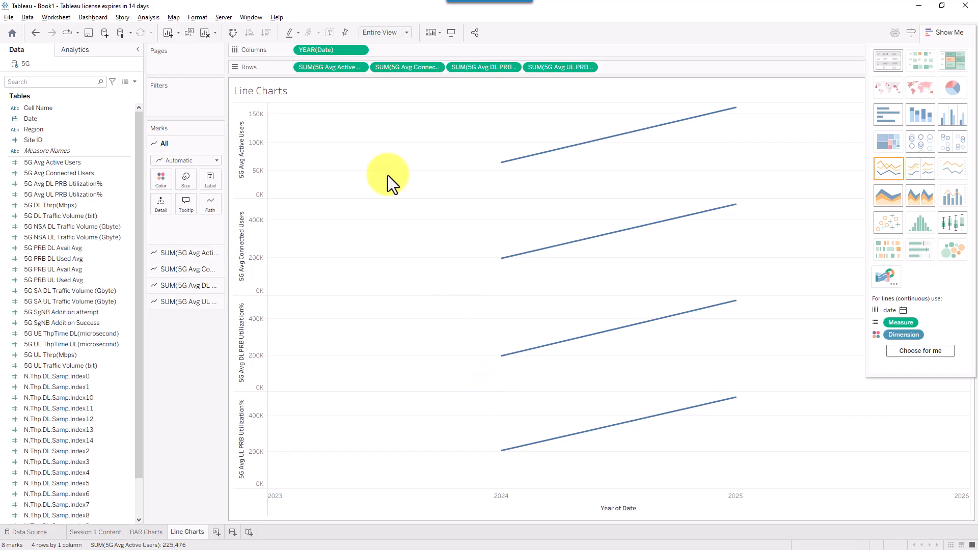
left_click(361, 51)
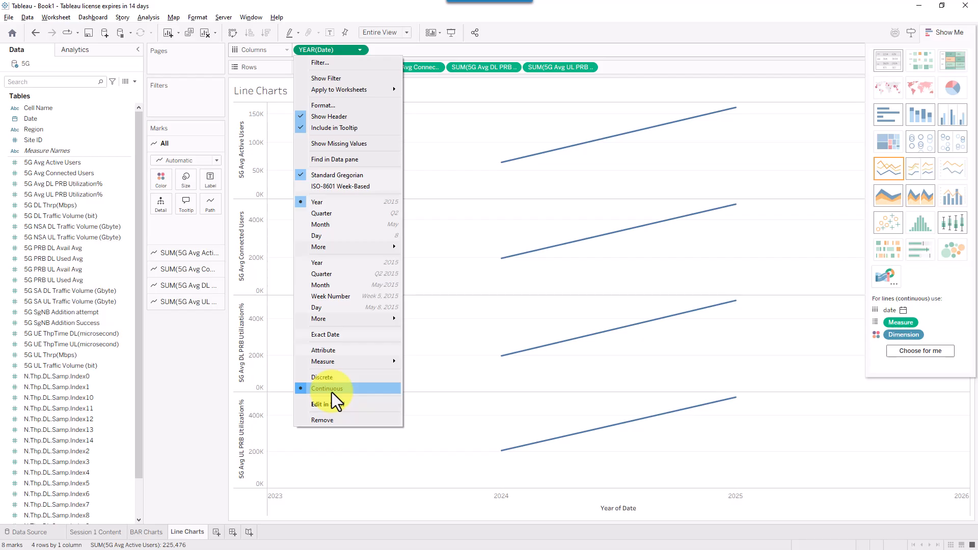
left_click(347, 214)
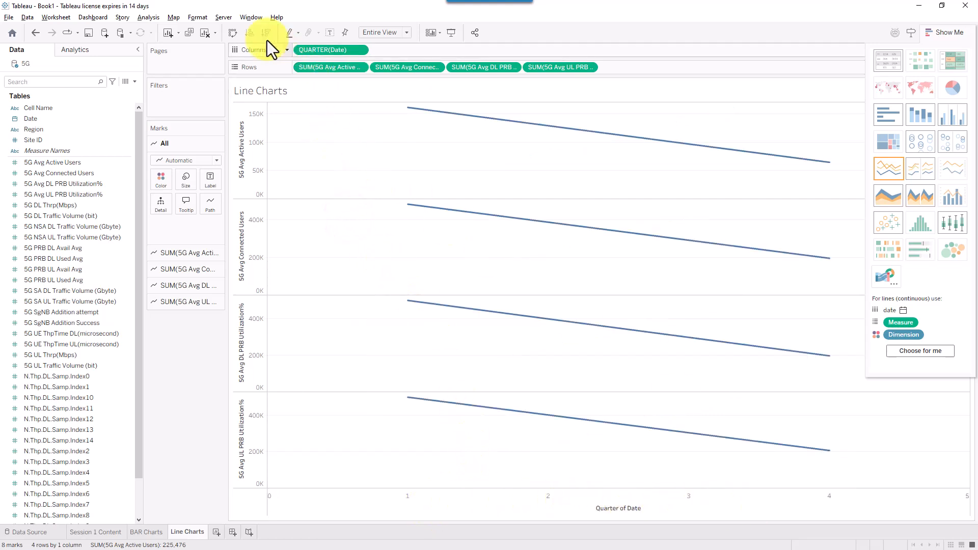
left_click(361, 50)
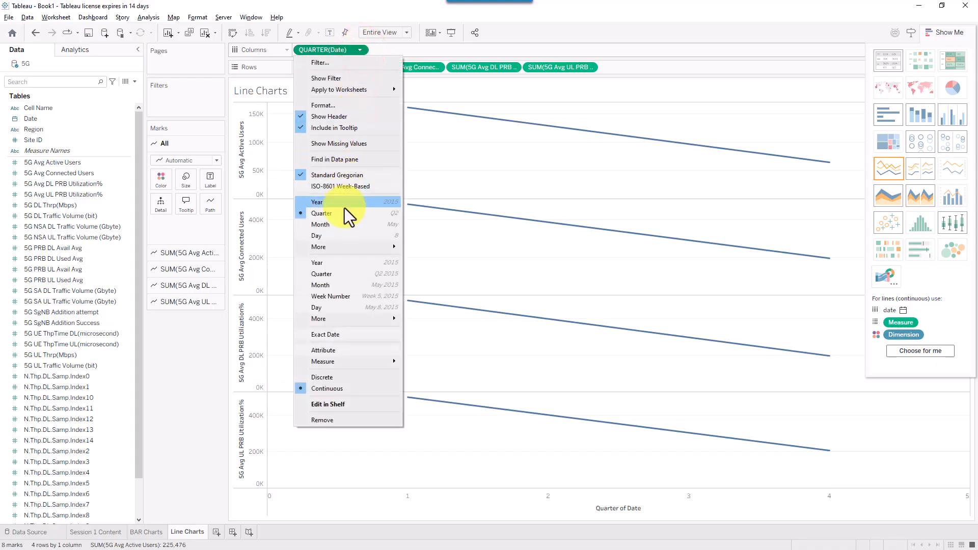
left_click(338, 234)
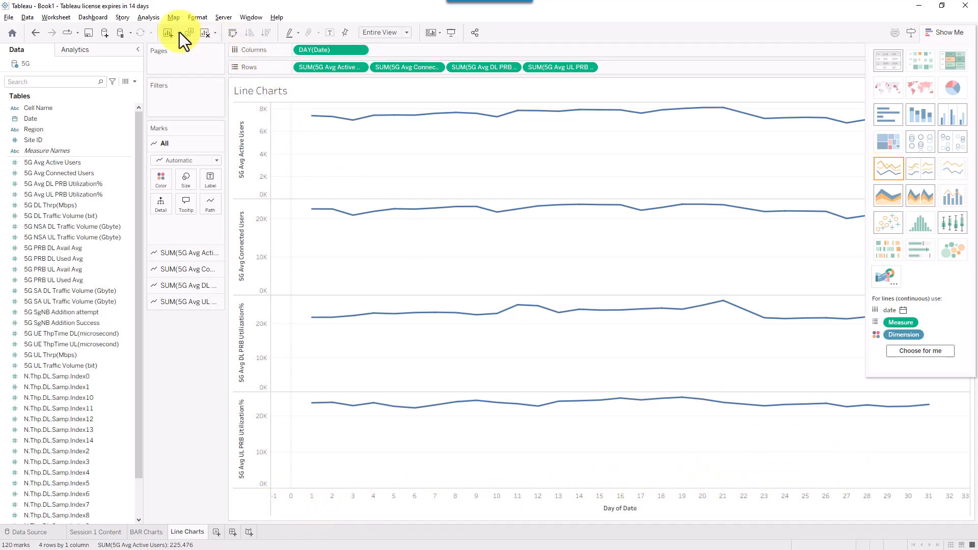
left_click(361, 50)
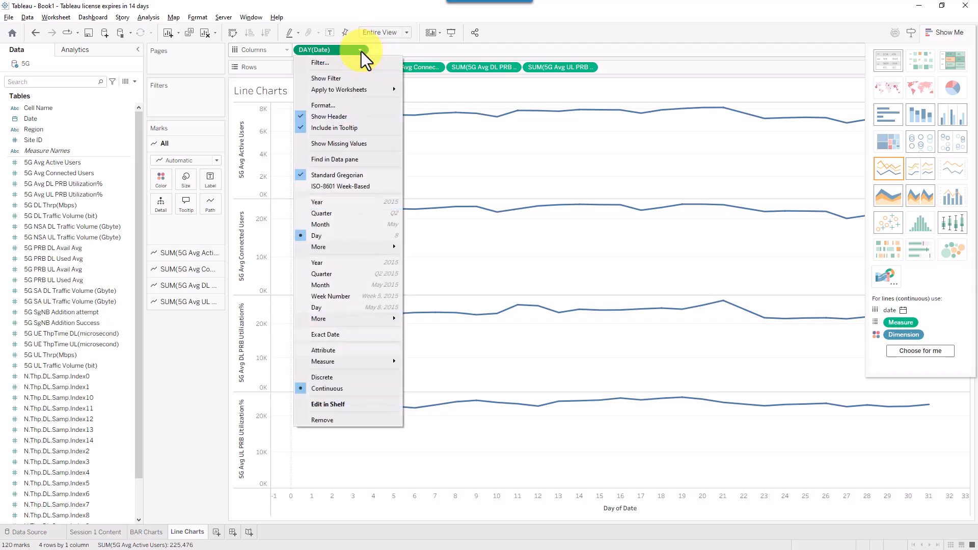
left_click(325, 336)
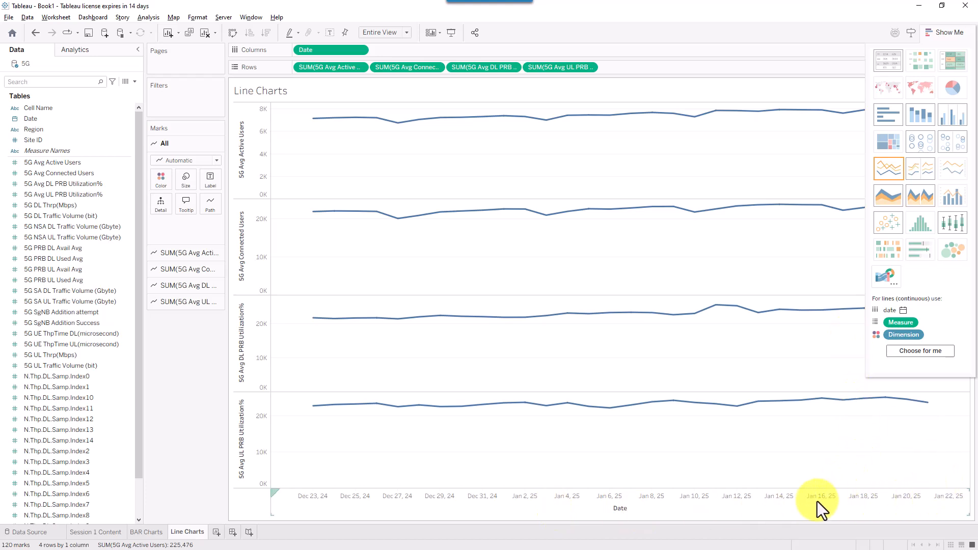
left_click(732, 23)
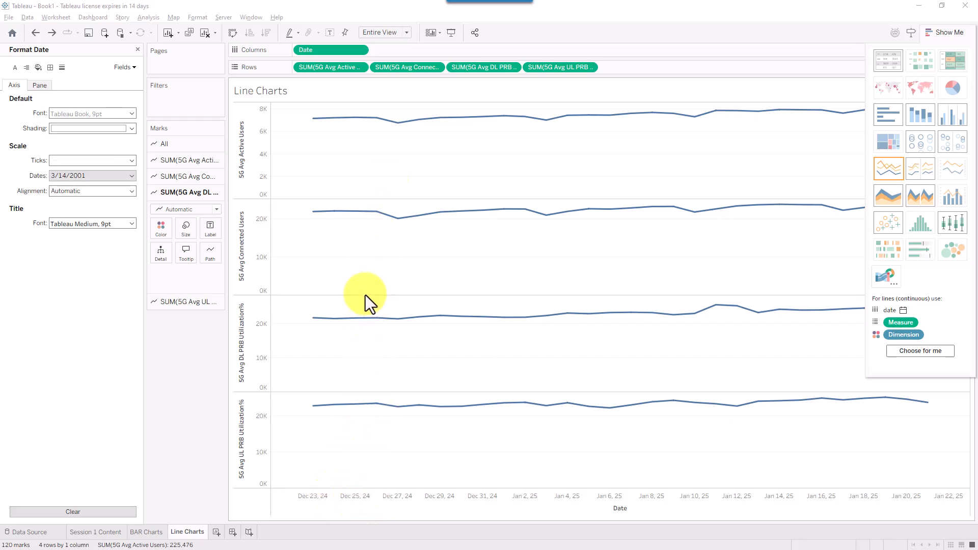
- Format the Date axis labels in the 3/14/2001 style, e.g. 12/23/2024
left_click(359, 50)
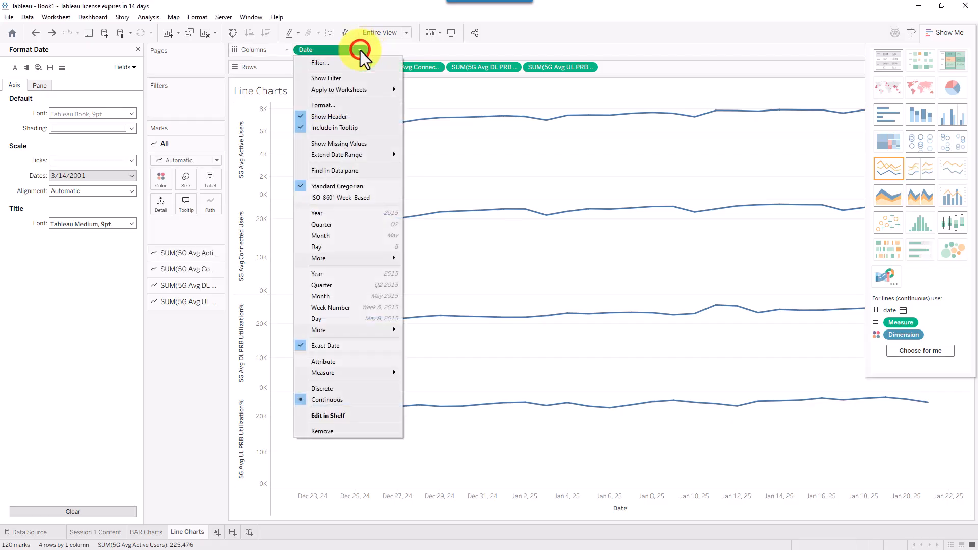
left_click(327, 108)
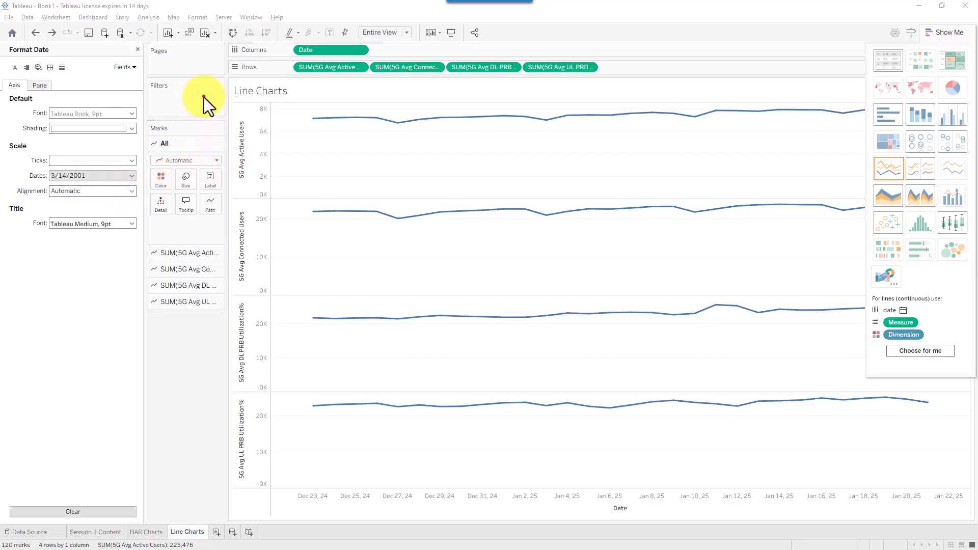
left_click_drag(203, 97, 44, 55)
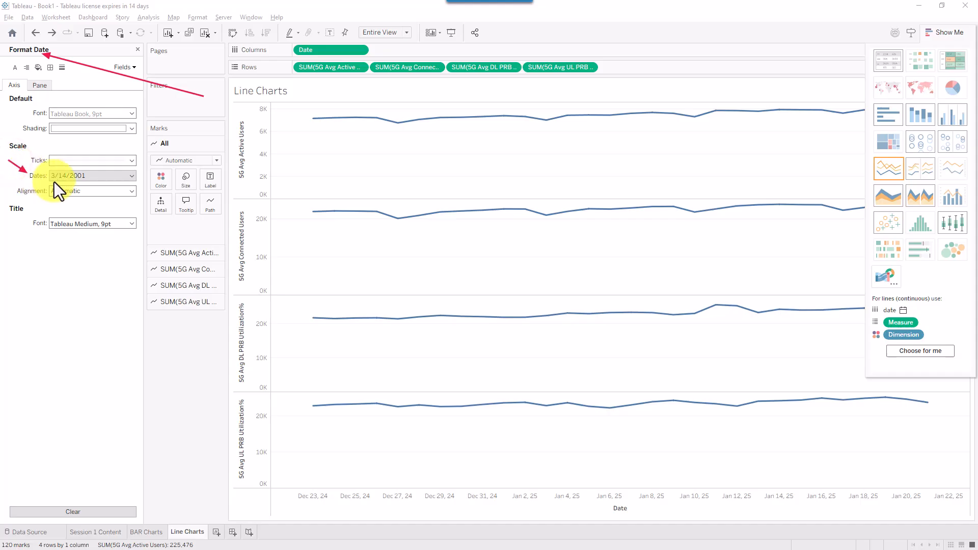
left_click(80, 173)
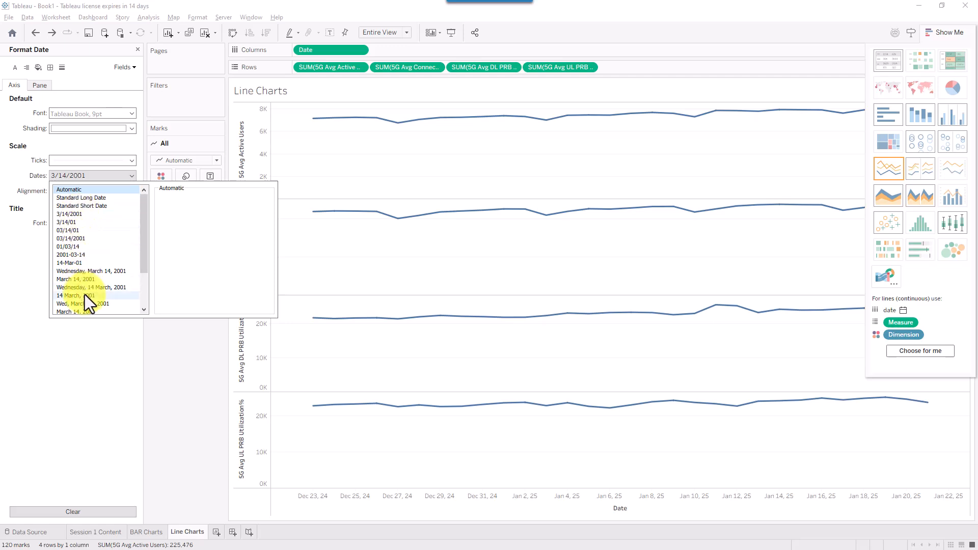
left_click(82, 213)
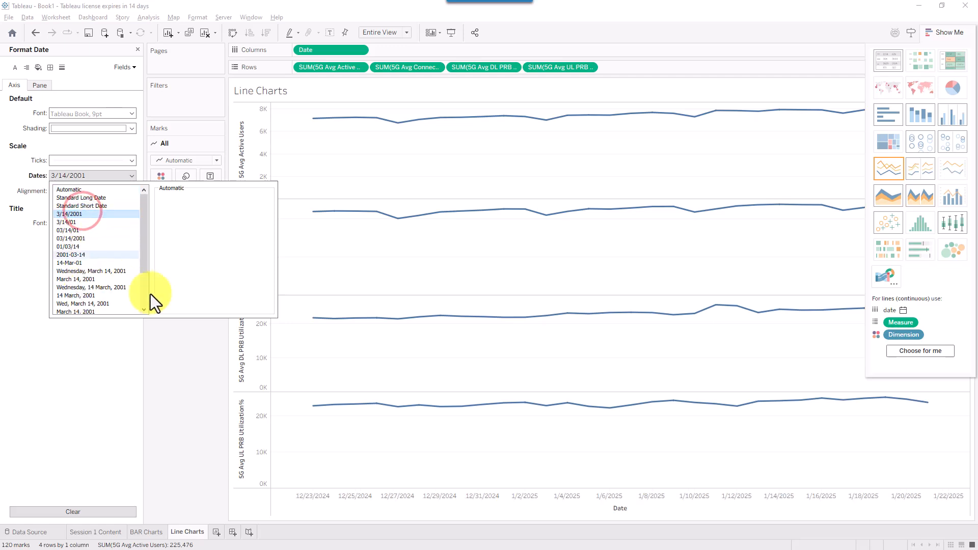
left_click(173, 357)
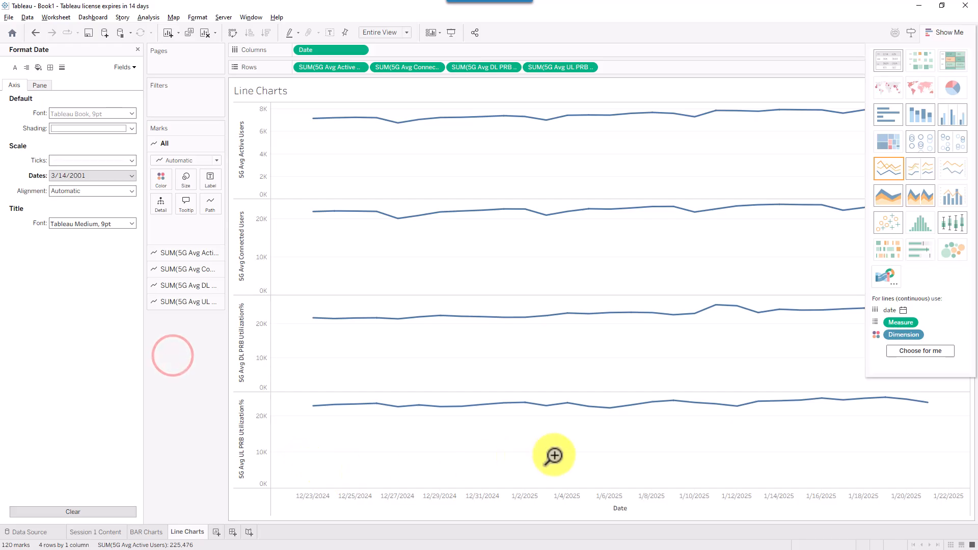
left_click(277, 477)
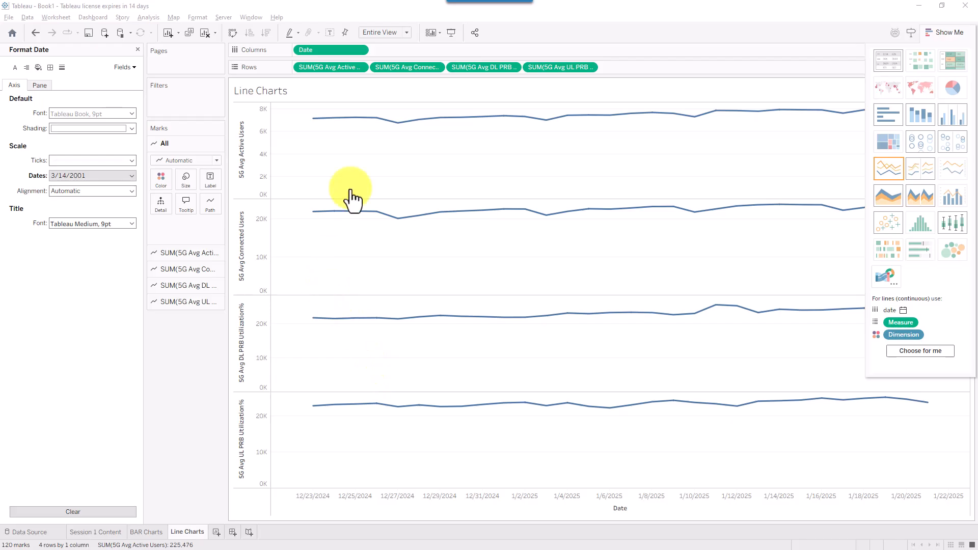
left_click(136, 50)
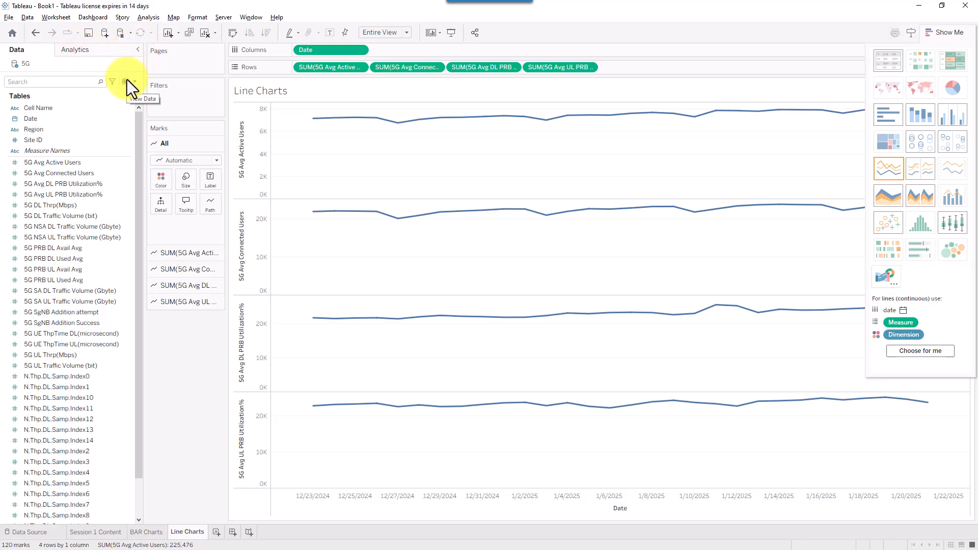
- Set the 5G Date field's default format to March 14, 2001 in Date Properties
left_click(28, 17)
mouse_move(55, 108)
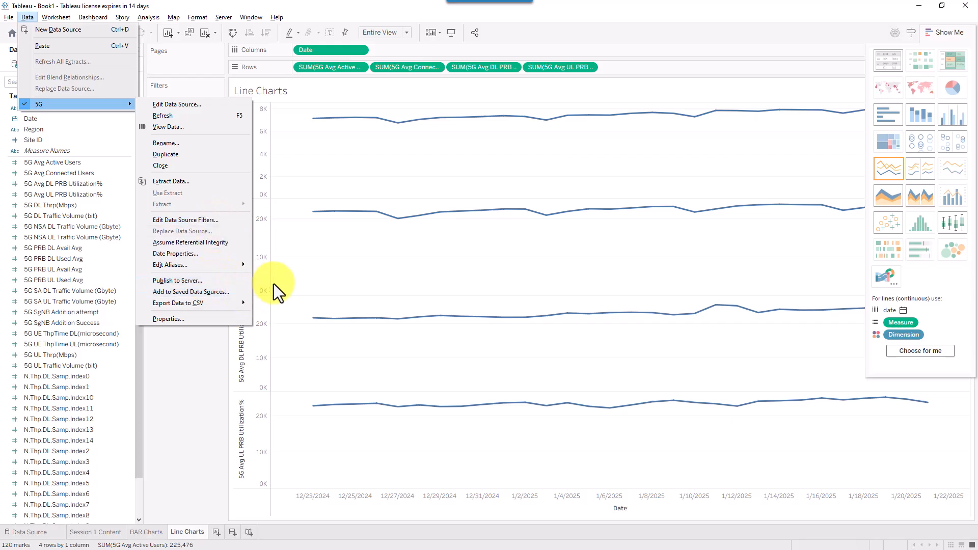
left_click(723, 24)
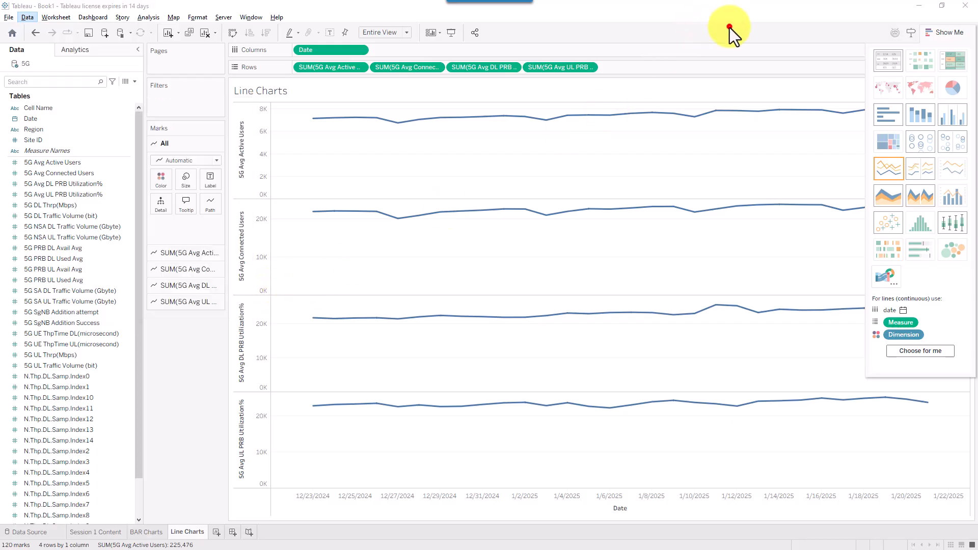
left_click(24, 16)
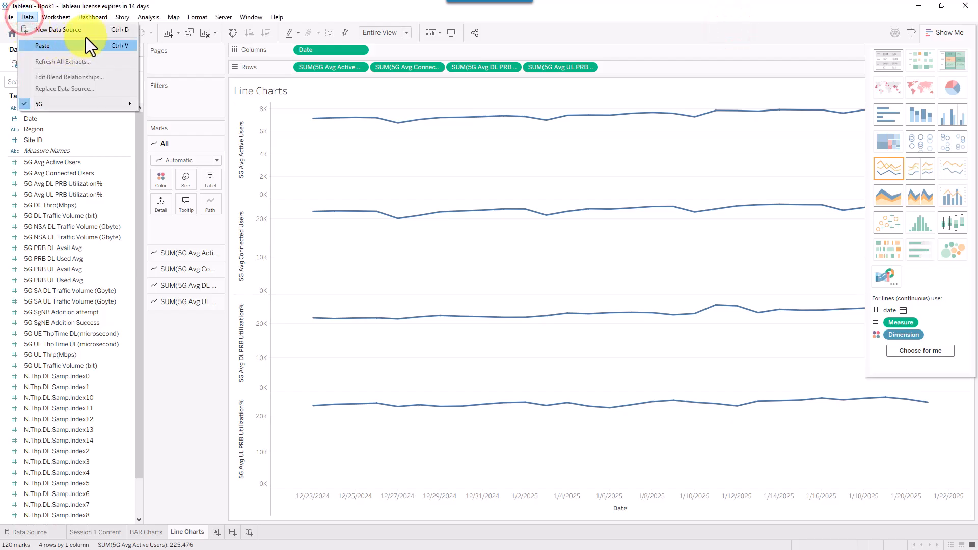
mouse_move(106, 108)
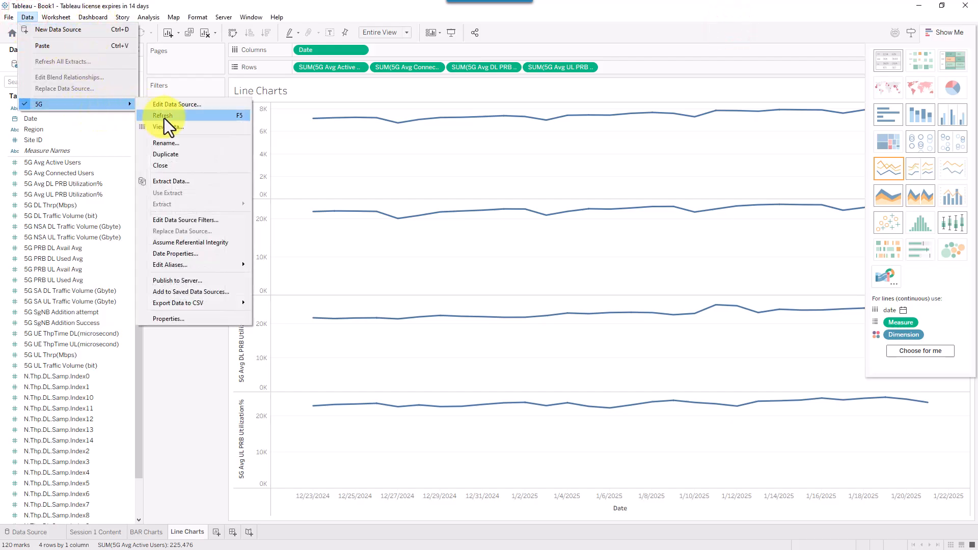
left_click(189, 258)
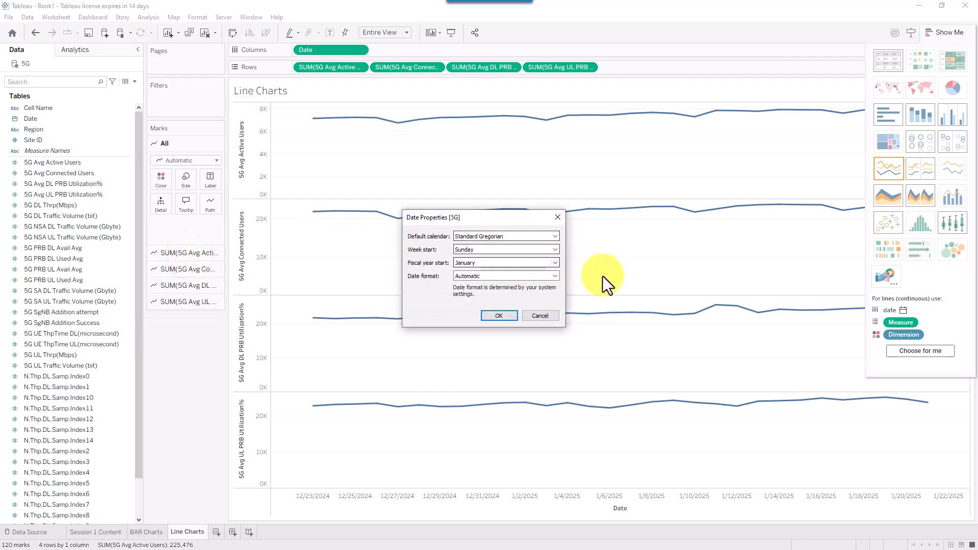
left_click(591, 296)
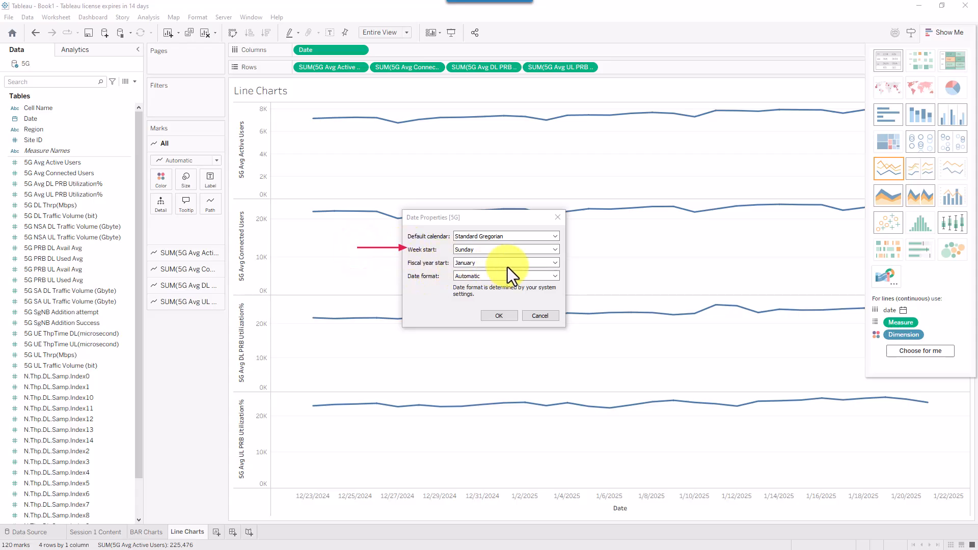
left_click(479, 277)
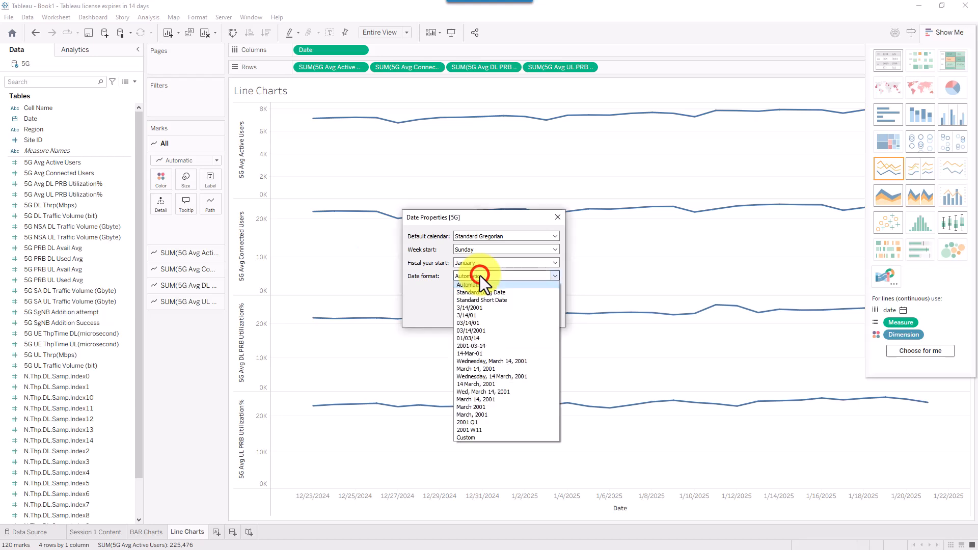
left_click(471, 370)
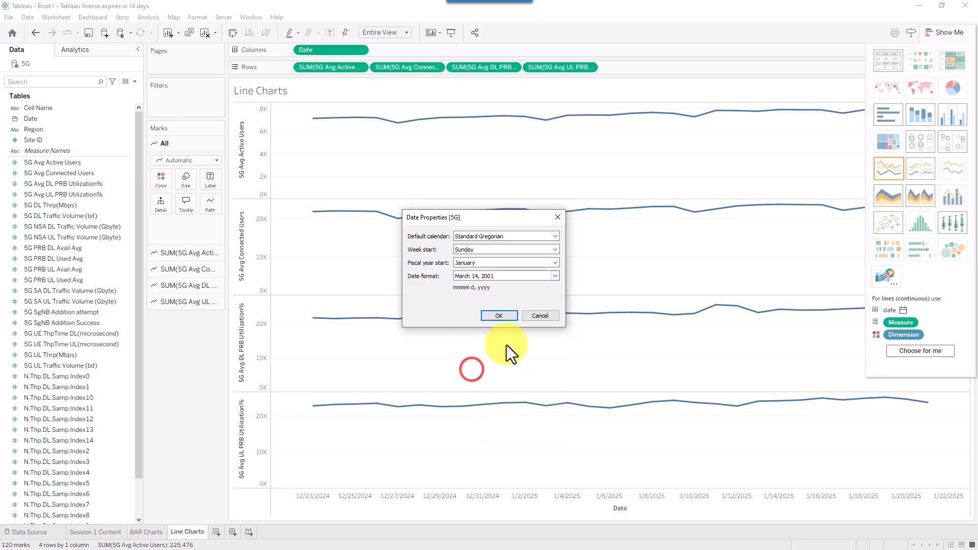
left_click(501, 315)
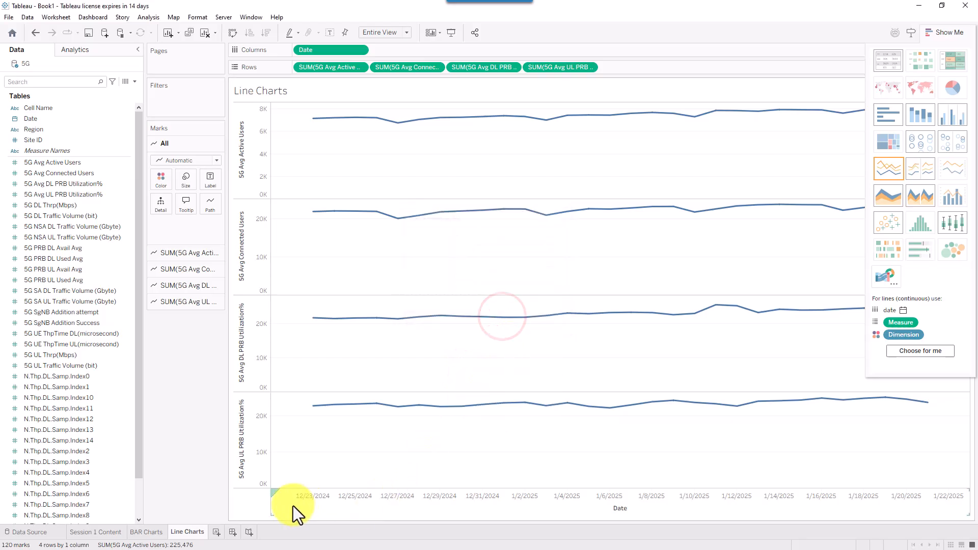
- Switch the axis date format to zero-padded 03/14/2001, e.g. 01/02/2025
left_click(730, 24)
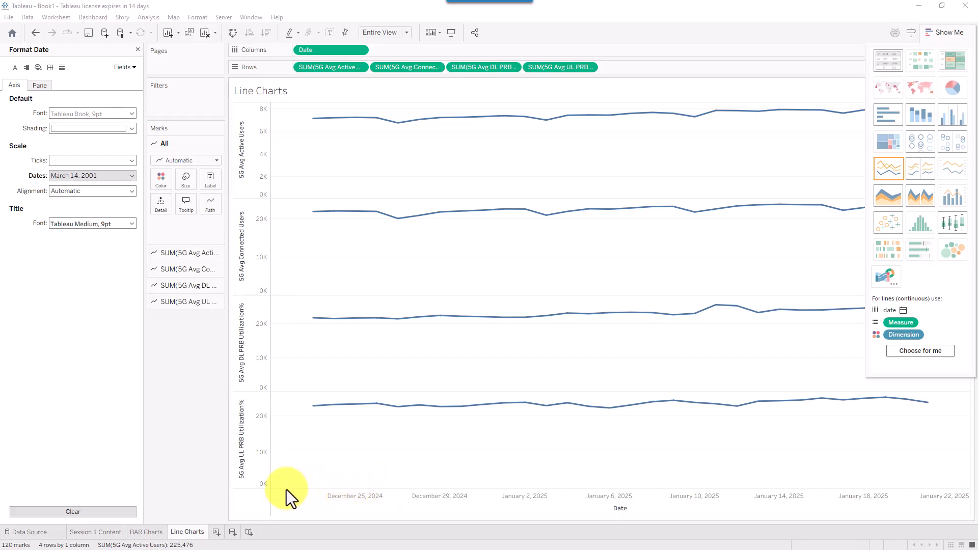
left_click_drag(206, 505, 324, 503)
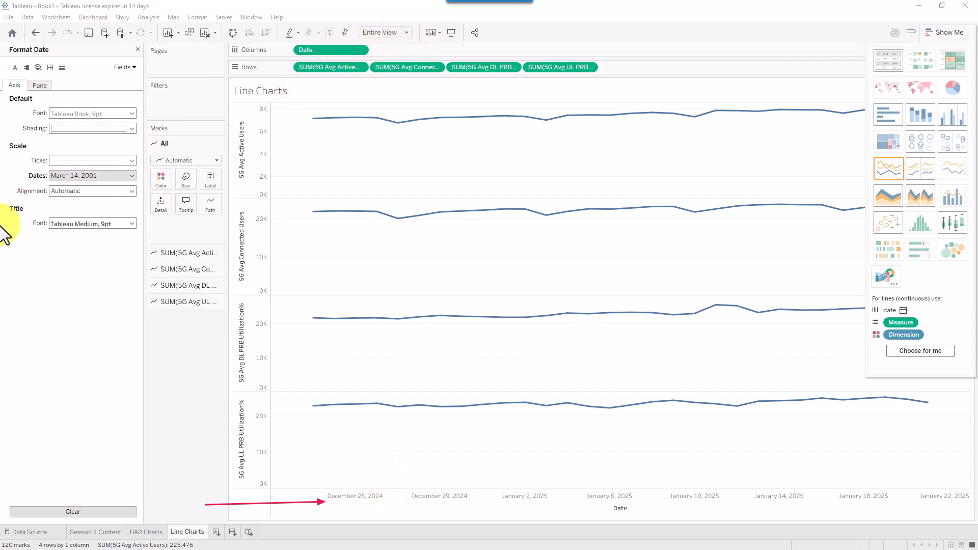
left_click_drag(1, 224, 29, 194)
left_click_drag(82, 87, 40, 91)
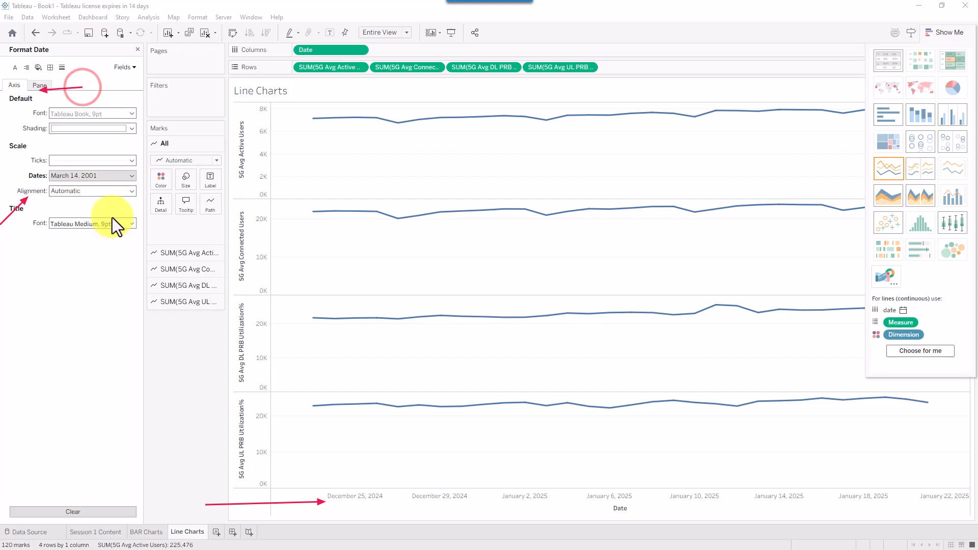
left_click(116, 176)
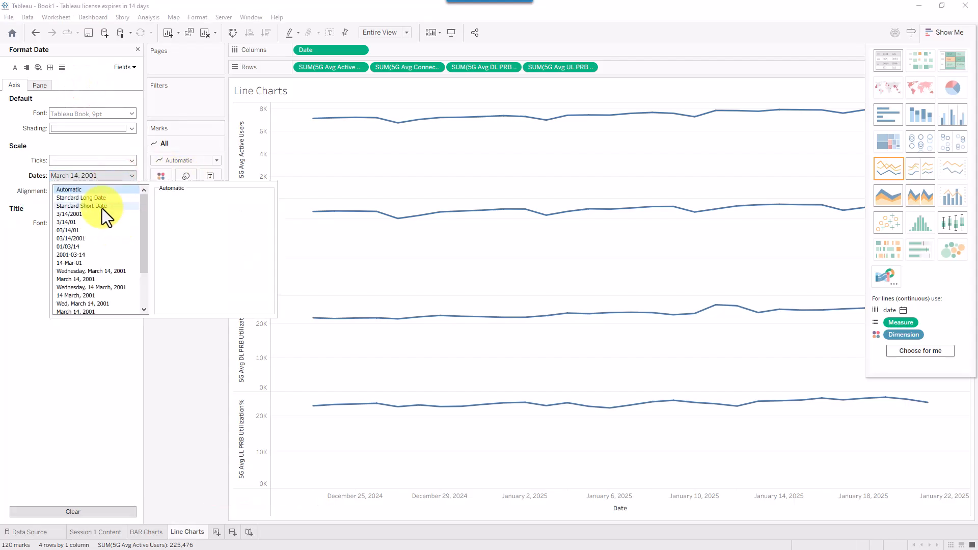
left_click(90, 239)
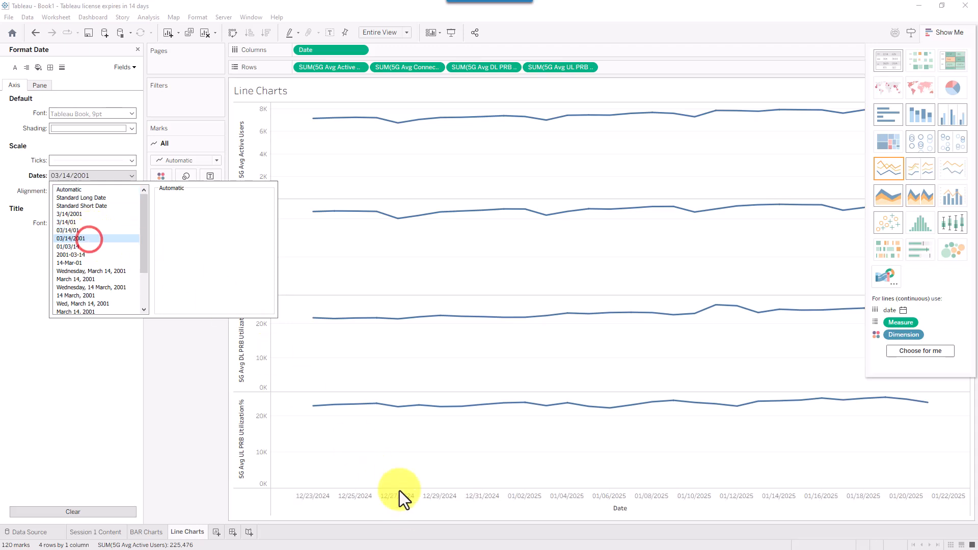
left_click(174, 465)
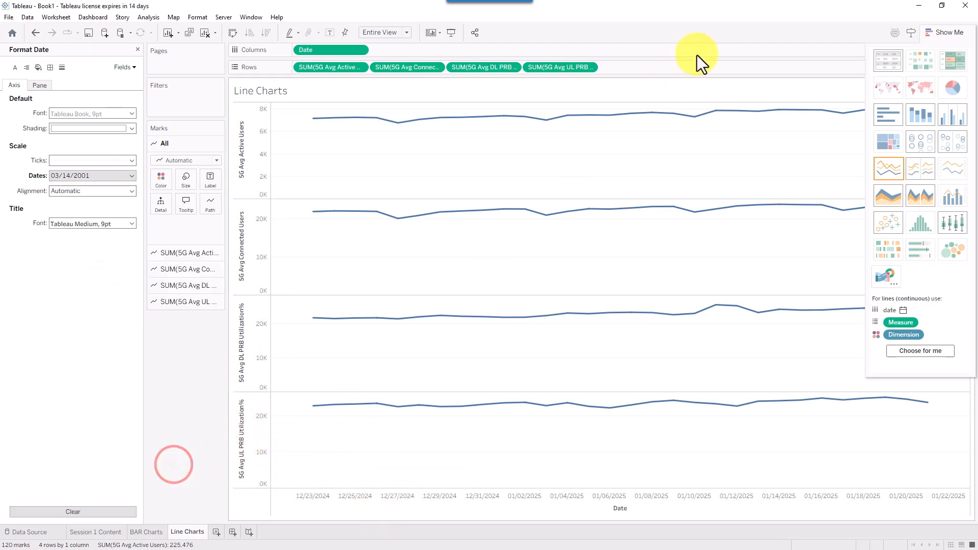
- Create Sheet 4 with Date on Columns as a continuous Exact Date axis
left_click(214, 532)
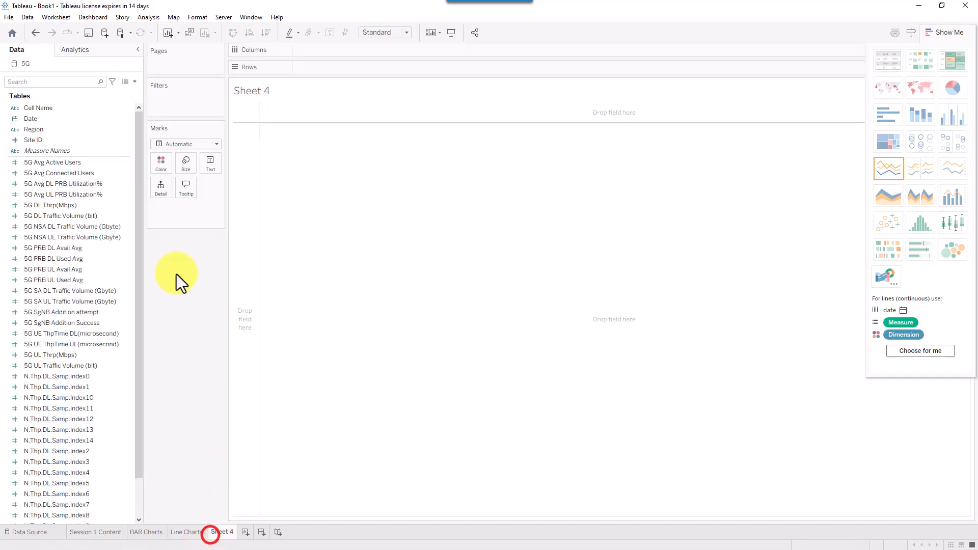
left_click(50, 83)
type("date")
left_click_drag(55, 108, 317, 51)
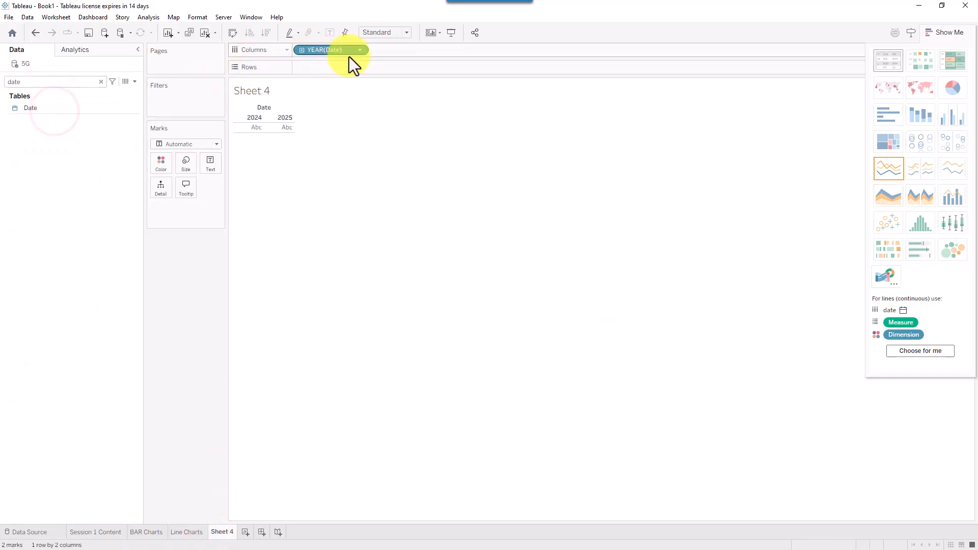
left_click(359, 50)
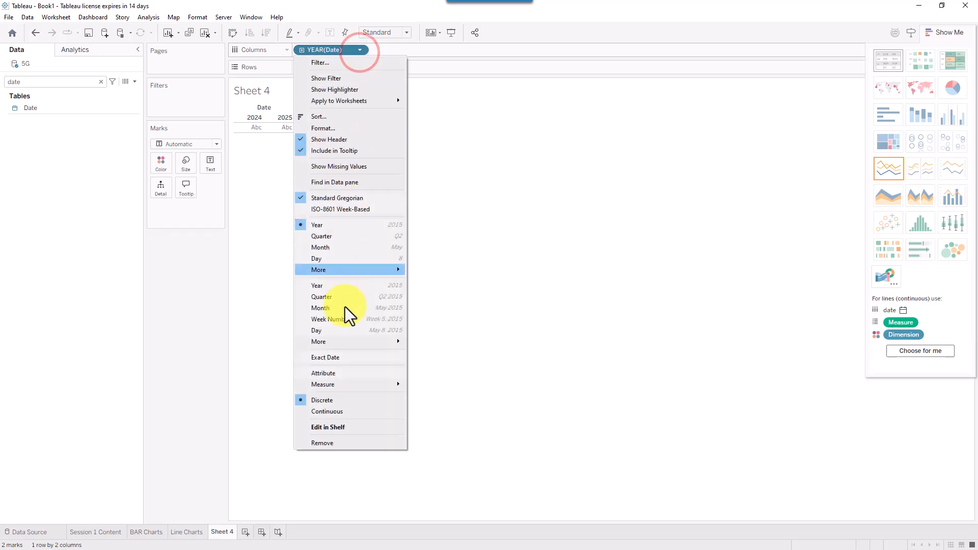
left_click(344, 360)
left_click(359, 51)
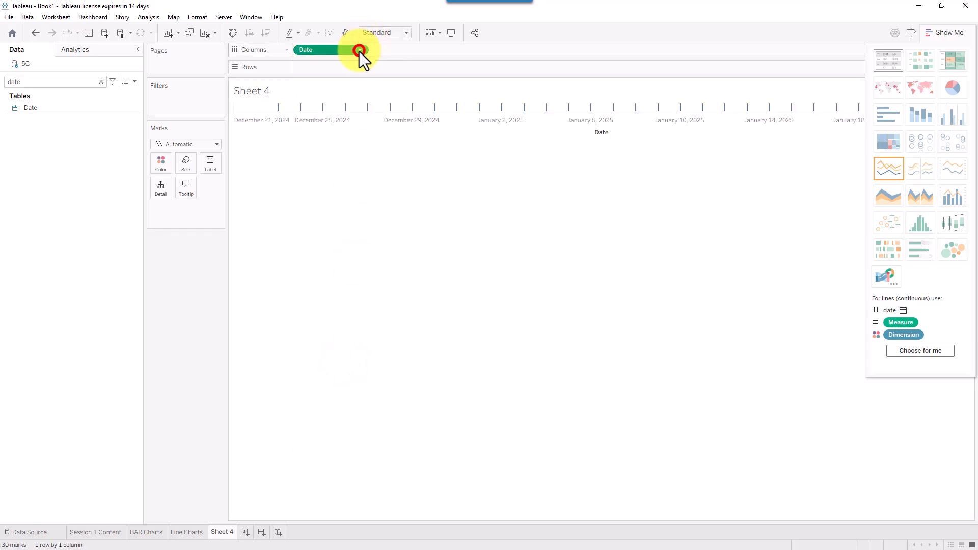
left_click(336, 399)
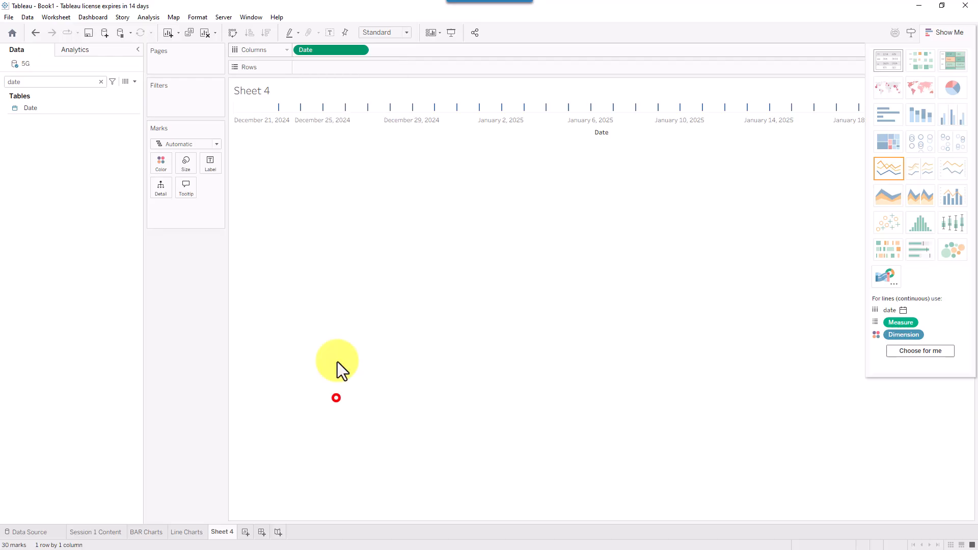
- Plot 5G Avg Active Users on Rows, then return to the Line Charts sheet
left_click(101, 81)
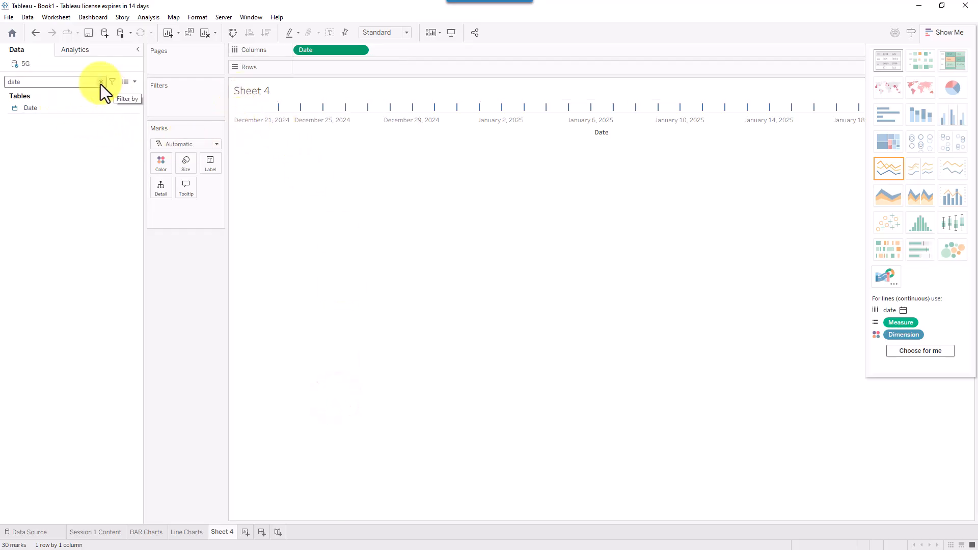
left_click_drag(71, 162, 344, 67)
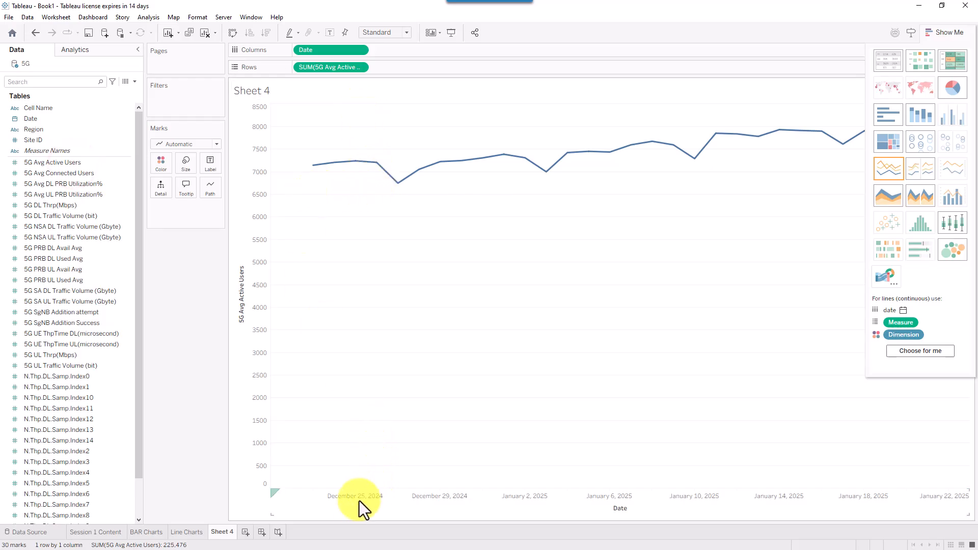
left_click(187, 531)
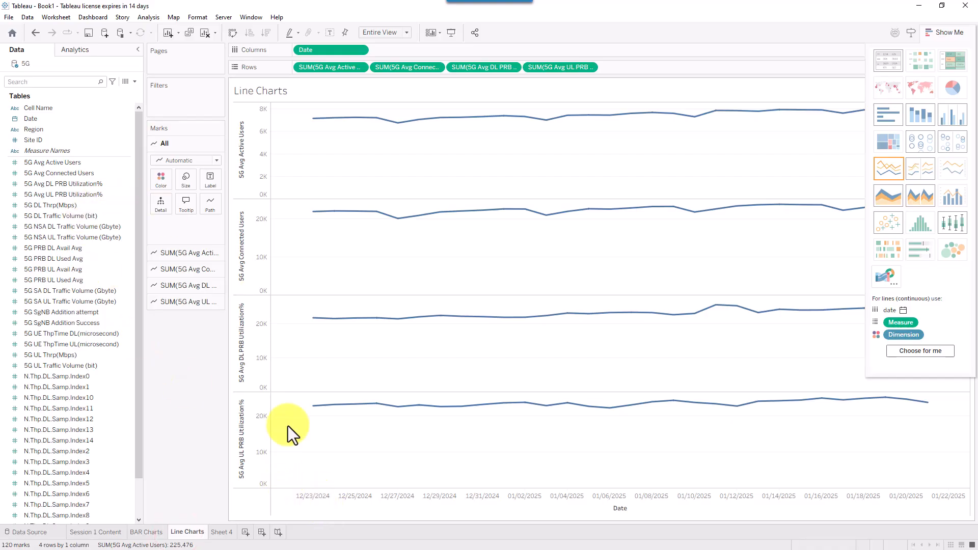
- Add 5G UL Traffic Volume (bit) as a fifth line chart below the other four
right_click(353, 50)
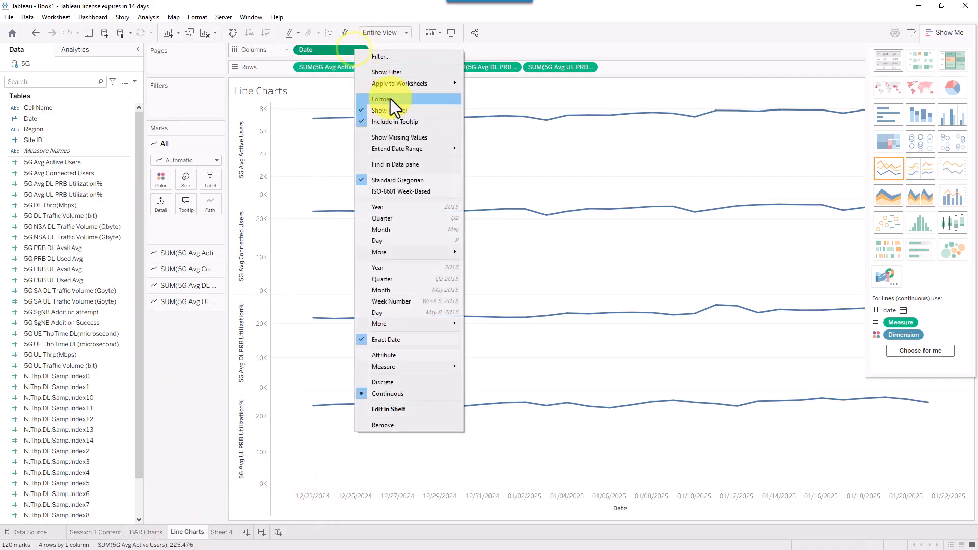
left_click(390, 100)
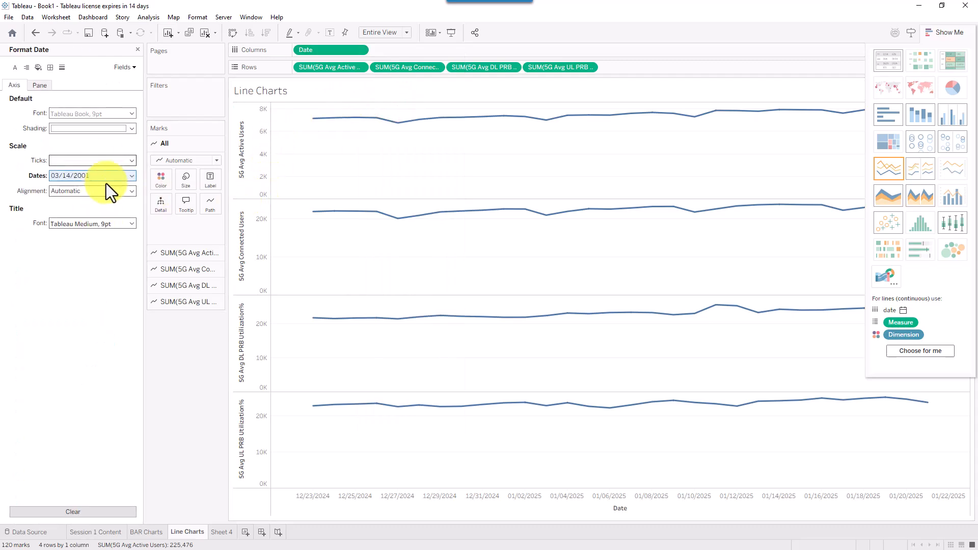
left_click(138, 49)
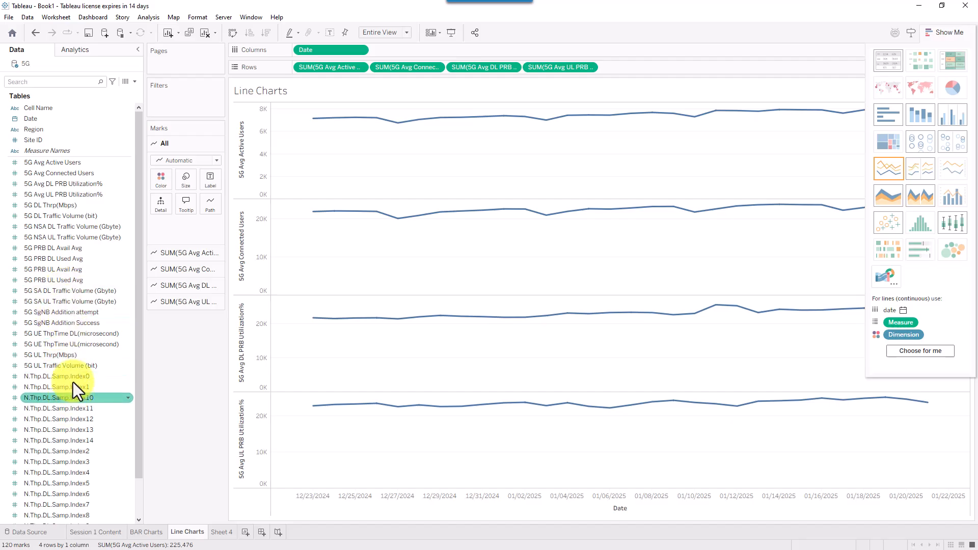
left_click_drag(72, 365, 651, 68)
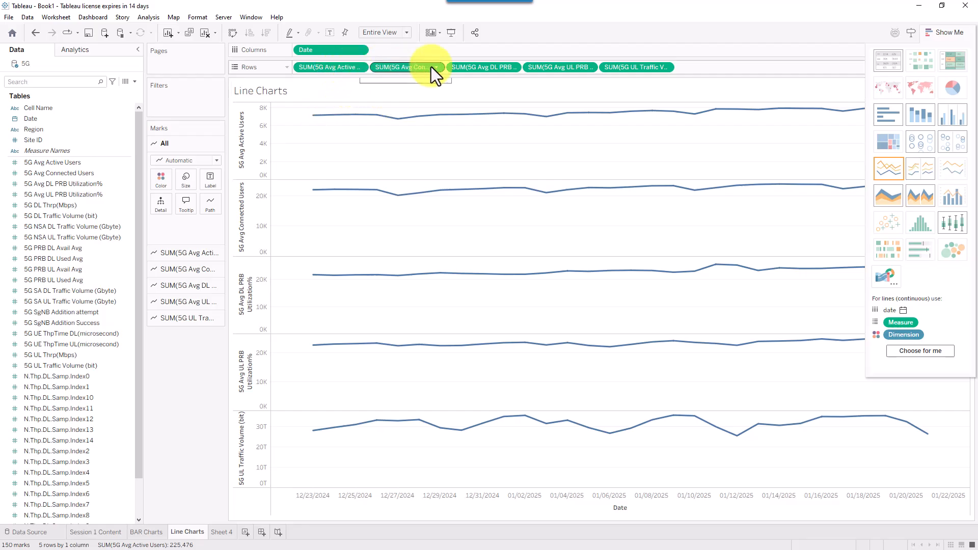
left_click(360, 69)
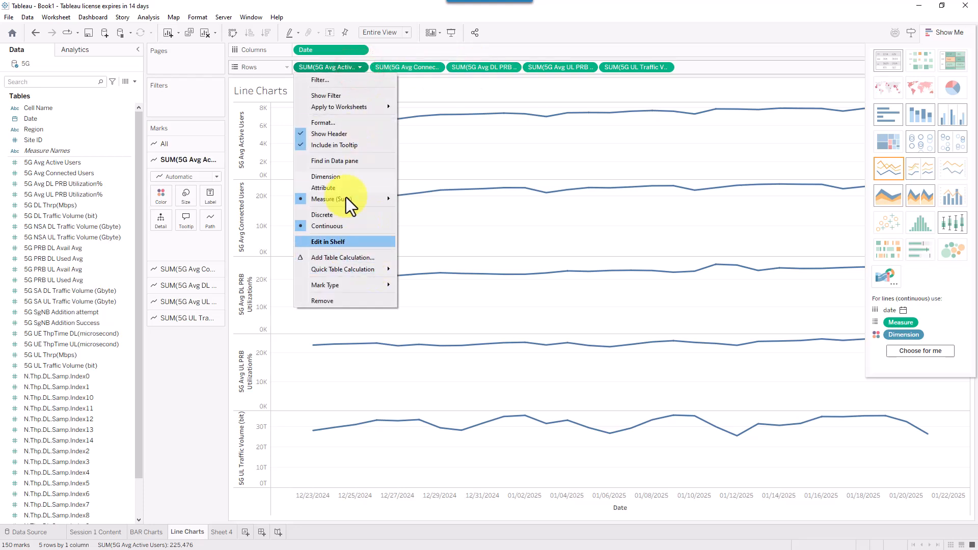
left_click(360, 67)
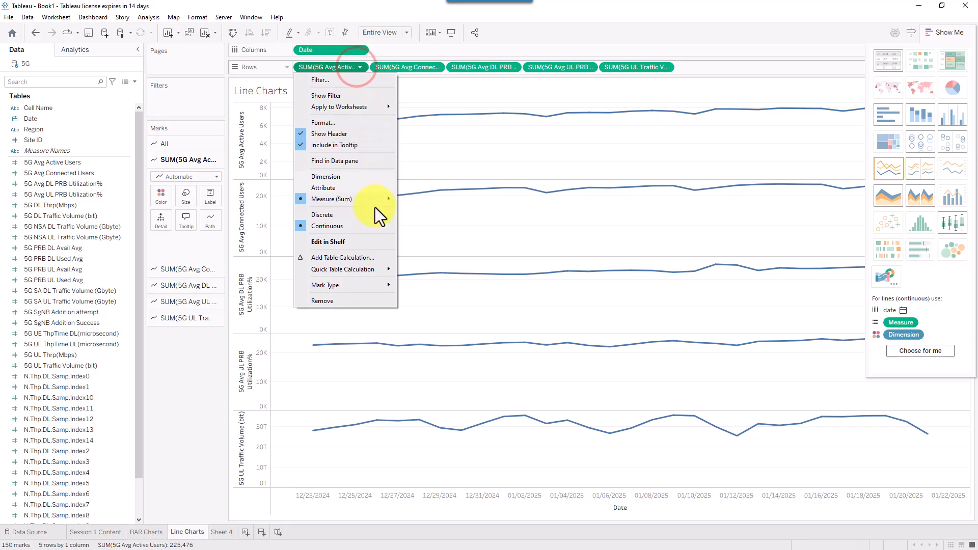
- Switch active users to Average and clear the measures from Rows
mouse_move(376, 203)
left_click(417, 211)
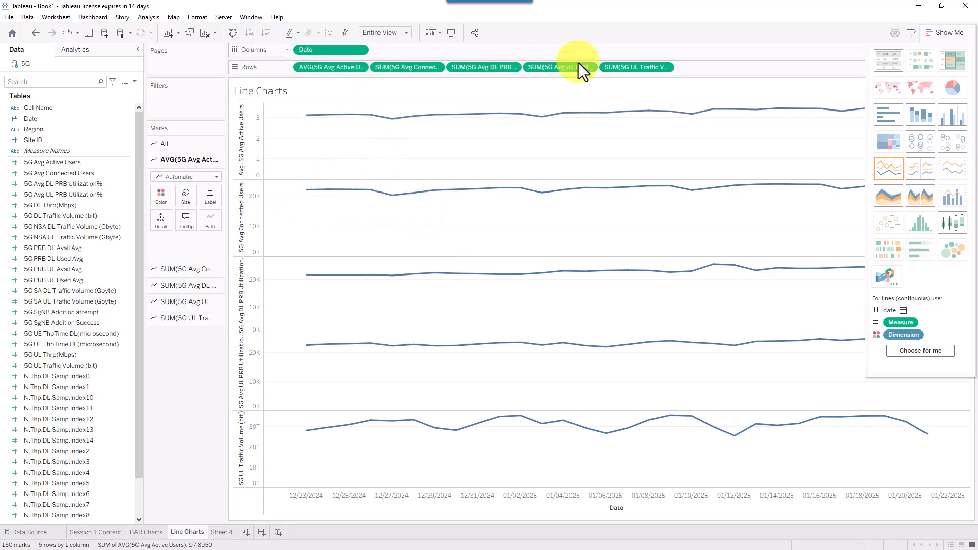
left_click(652, 67)
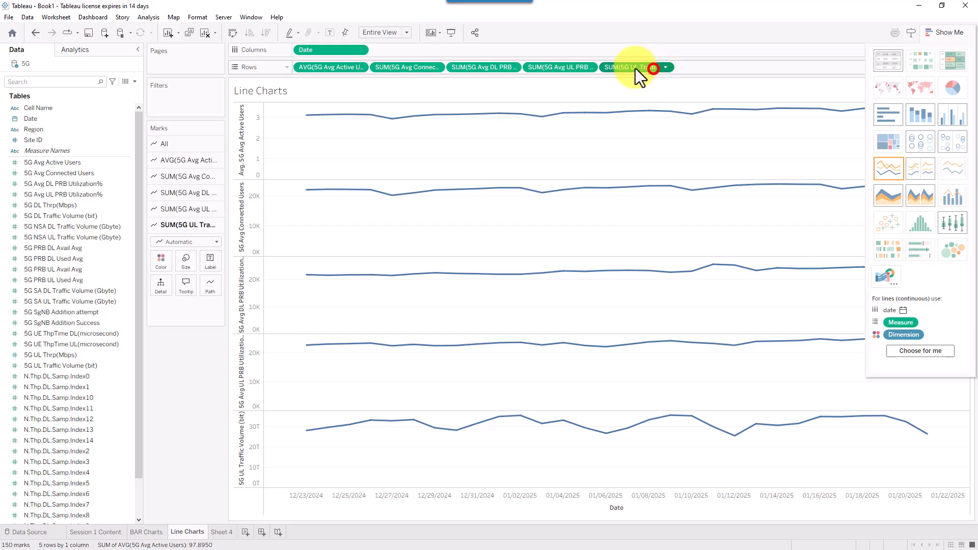
right_click(345, 69)
left_click(355, 217)
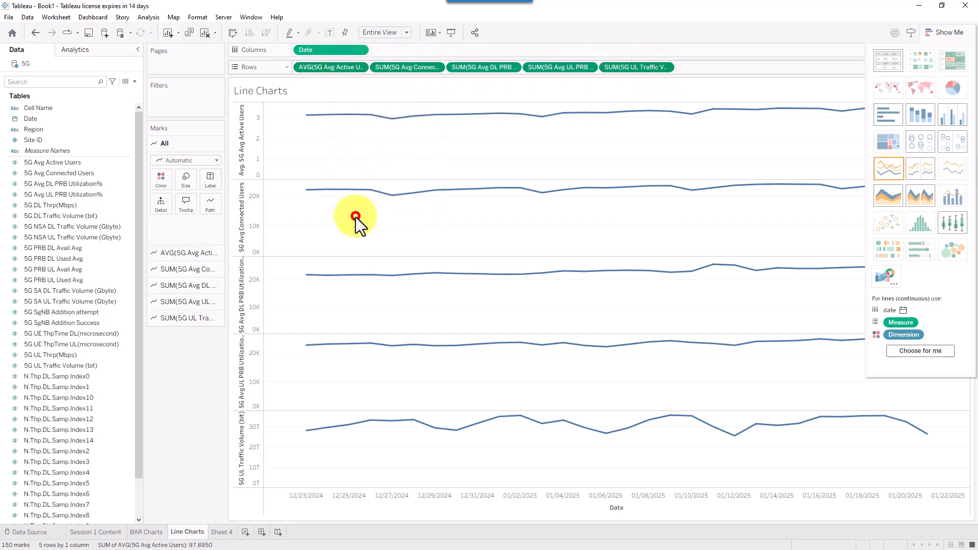
left_click(78, 167)
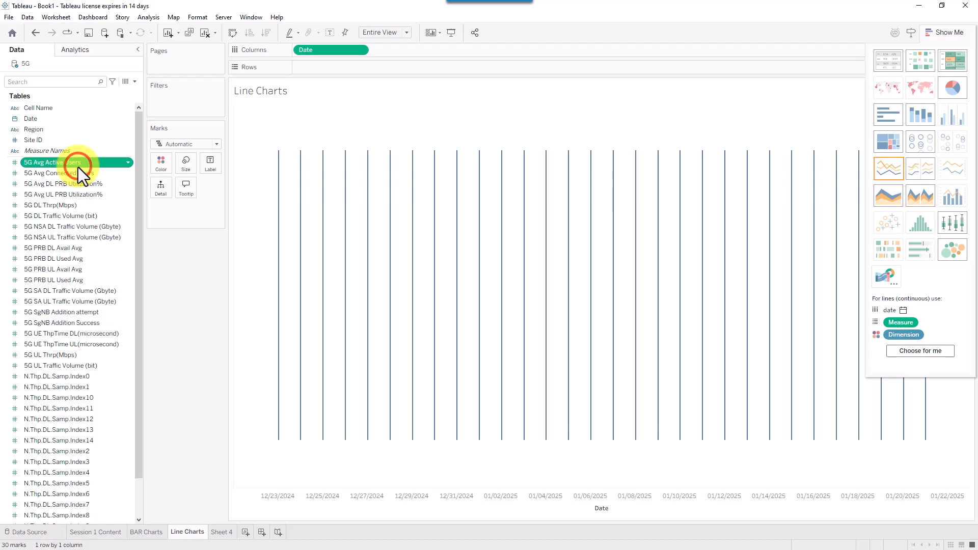
left_click(64, 235, "ctrl")
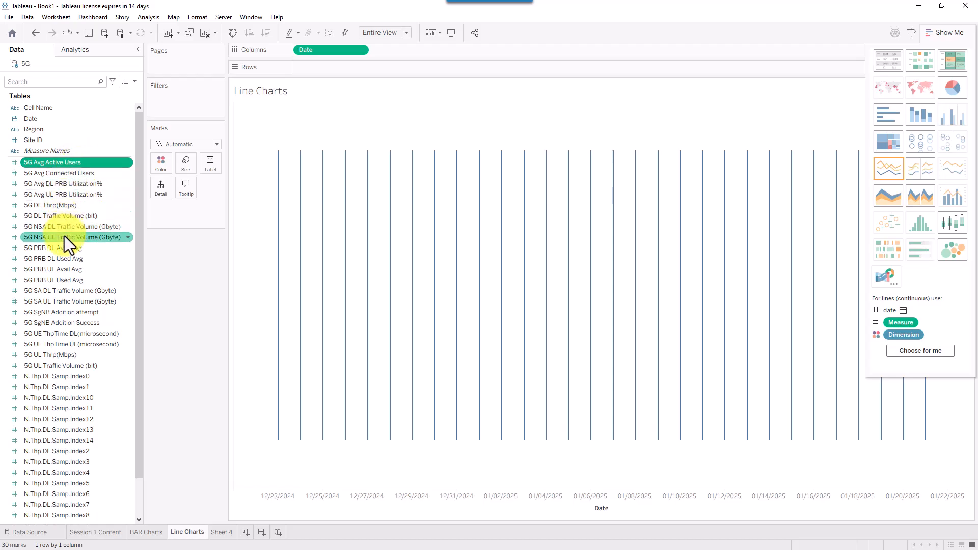
left_click_drag(56, 163, 339, 69)
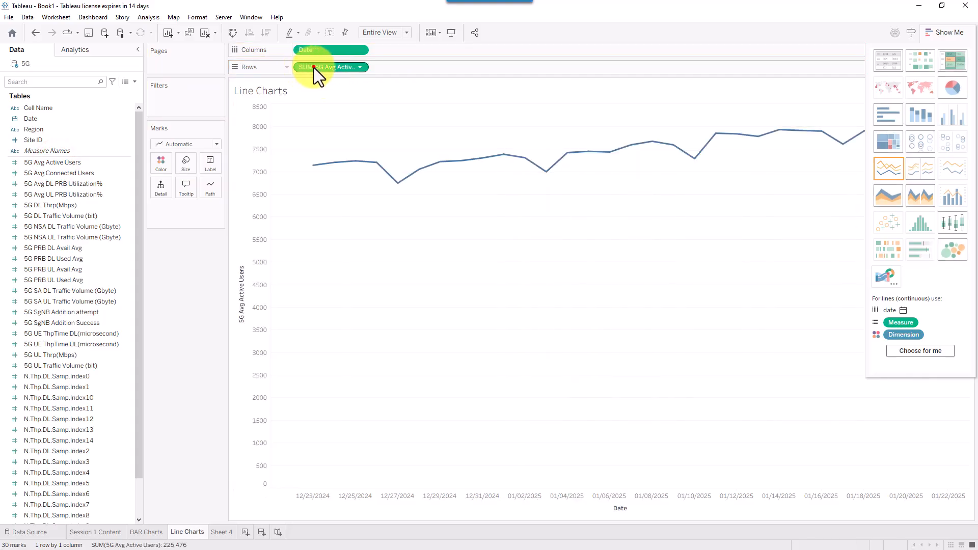
left_click_drag(314, 68, 72, 185)
- Make Average the default aggregation for the 5G measures through 5G PRB UL Used Avg
left_click(60, 163)
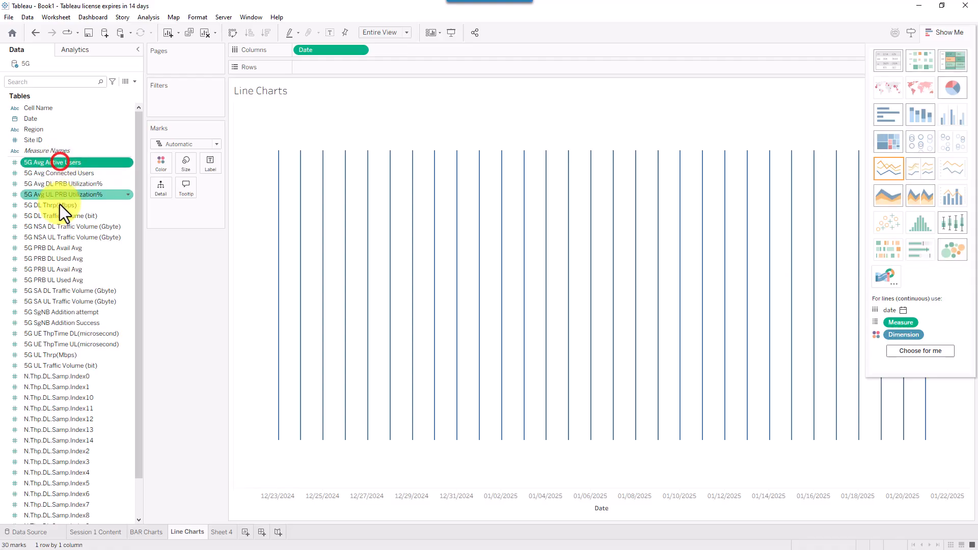
left_click(54, 281, "shift")
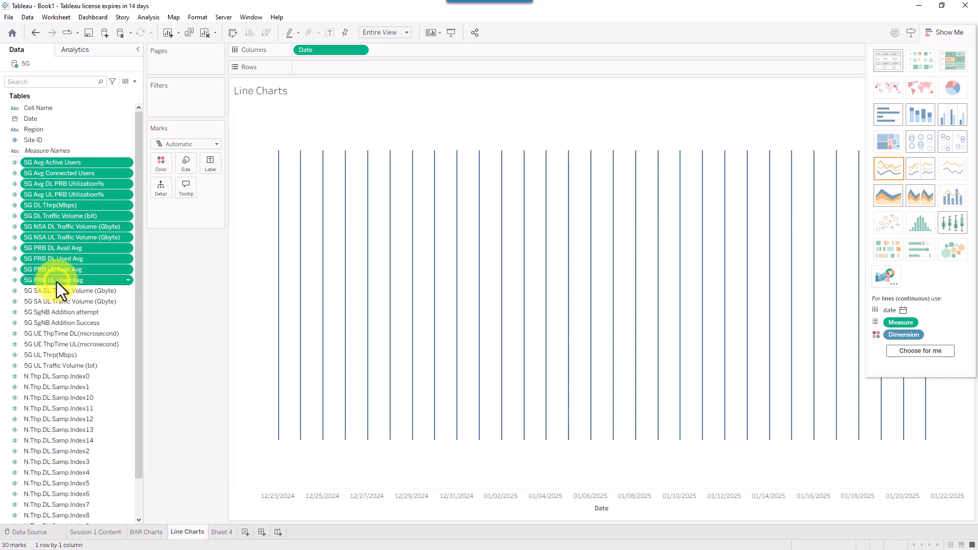
right_click(57, 282)
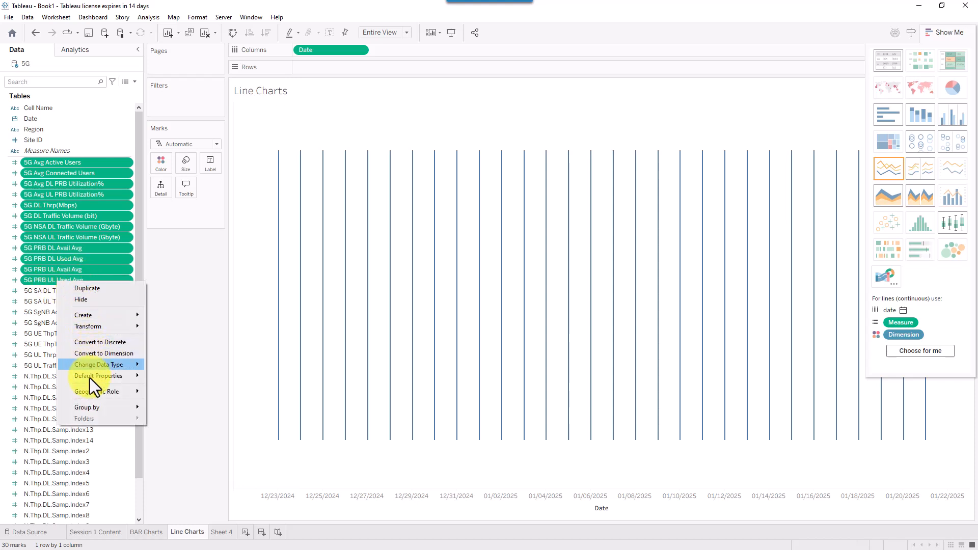
mouse_move(121, 374)
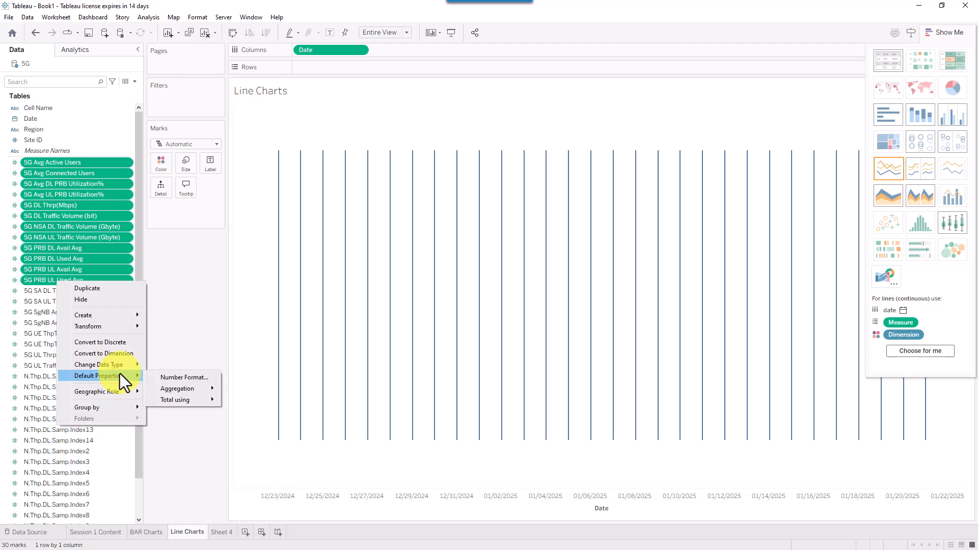
mouse_move(207, 387)
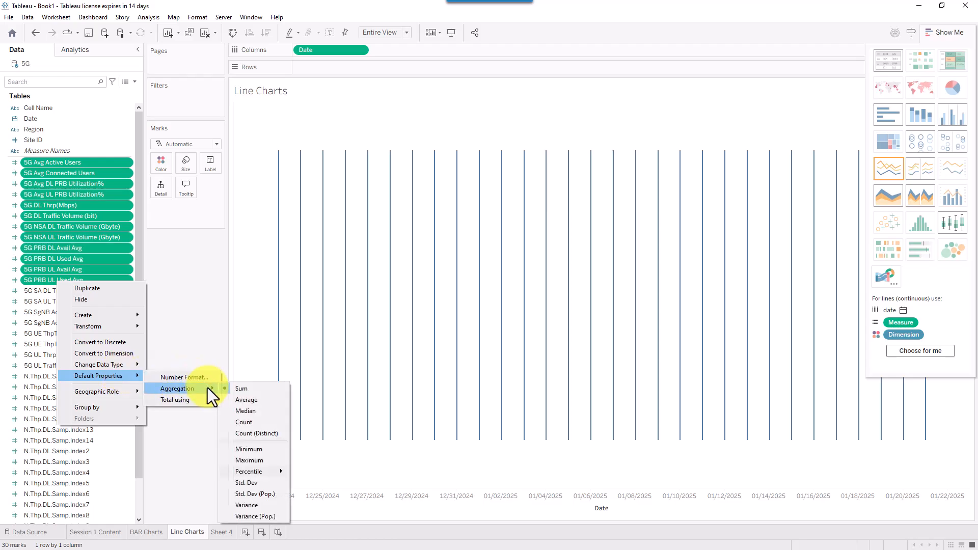
left_click(247, 401)
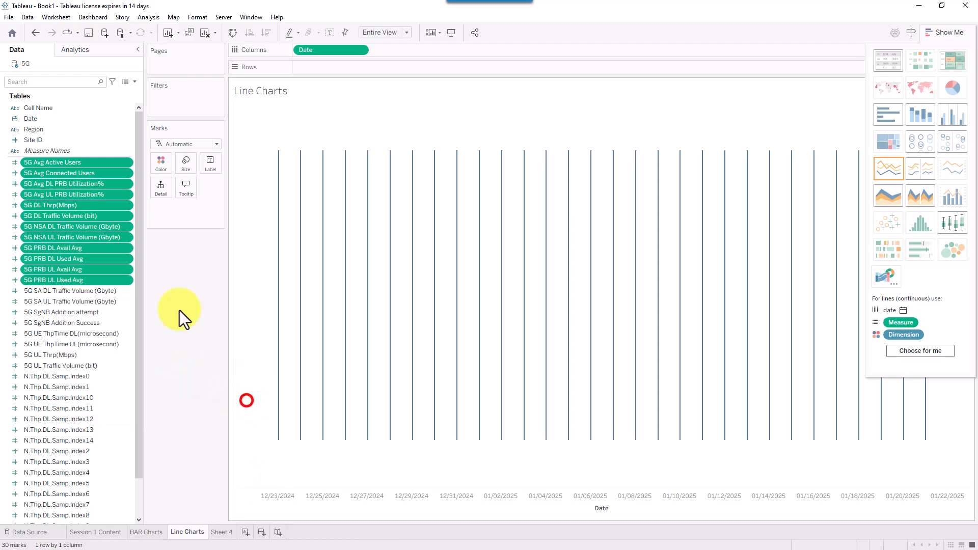
- Chart averaged Active Users, Connected Users, DL/UL PRB Utilization and 5G DL Thrp(Mbps) on Rows
left_click(66, 164)
left_click(60, 206, "shift")
mouse_move(60, 206)
left_mouse_down()
mouse_move(345, 68)
mouse_move(122, 196)
mouse_move(72, 185)
left_mouse_up()
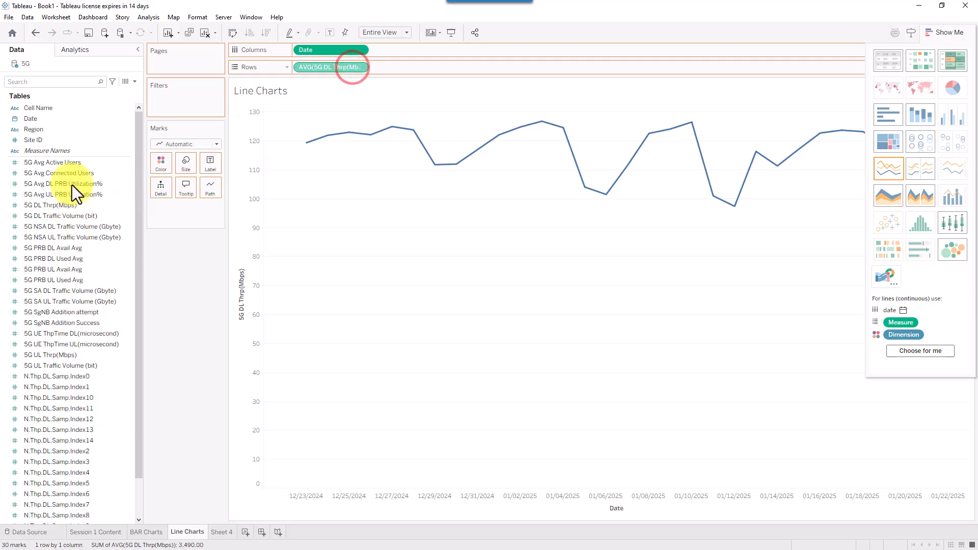
left_click(67, 162)
left_click(60, 195, "ctrl")
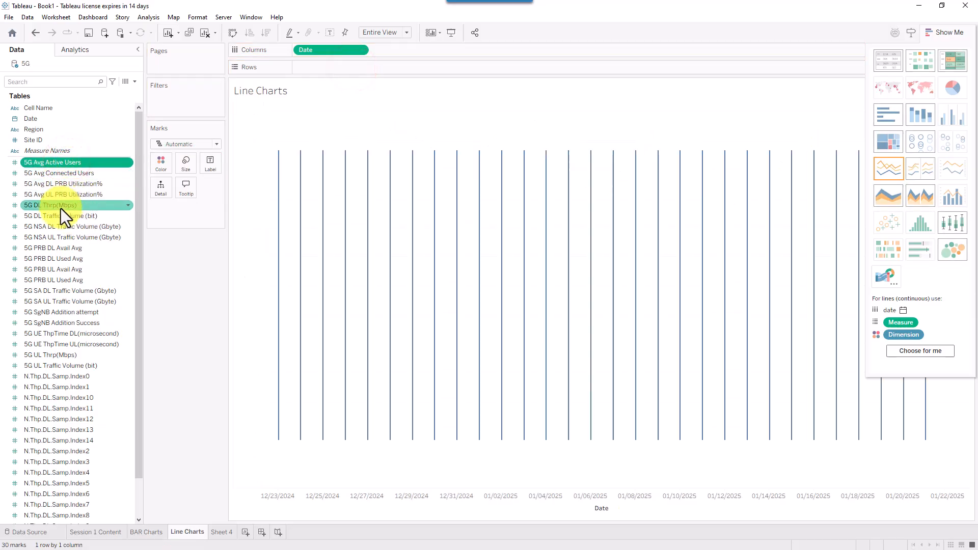
left_click(63, 197, "shift")
left_click_drag(62, 197, 357, 66)
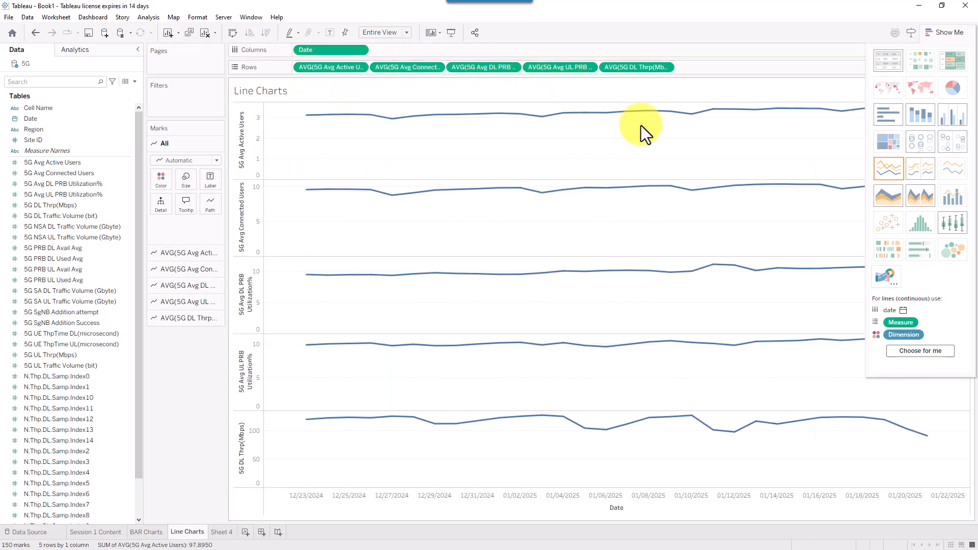
- Hide Show Me to widen the charts and work the AVG(5G Avg Connected Users) pill menu
left_click(945, 32)
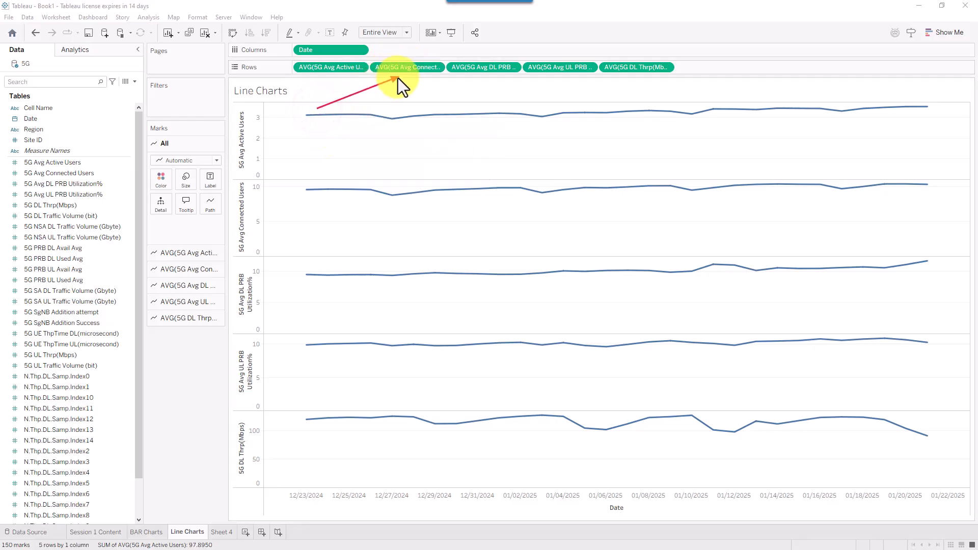
left_click(422, 66)
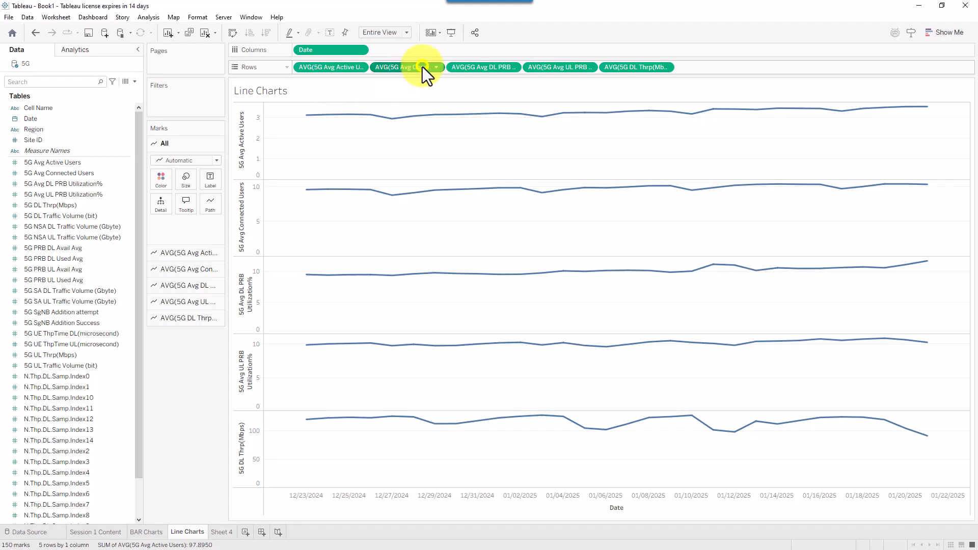
right_click(423, 66)
mouse_move(457, 289)
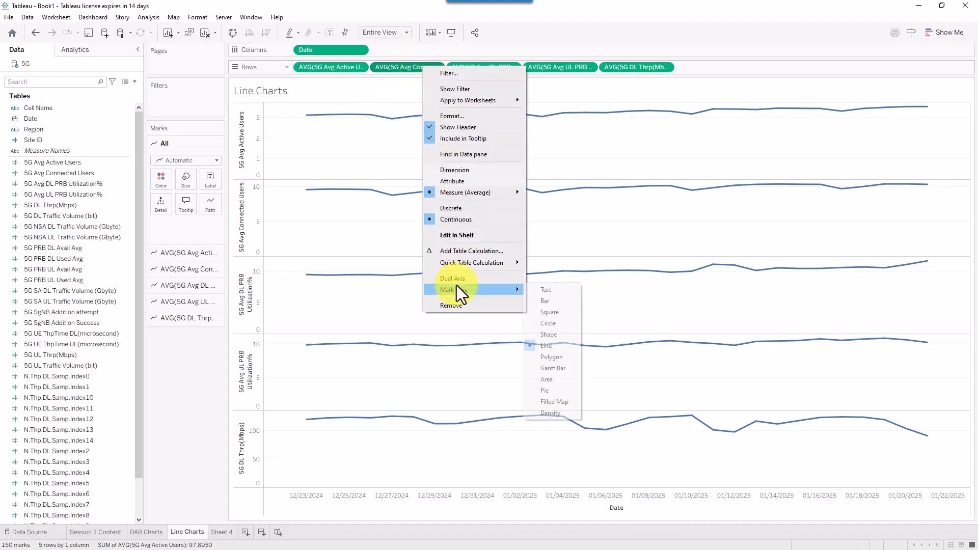
left_click(463, 280)
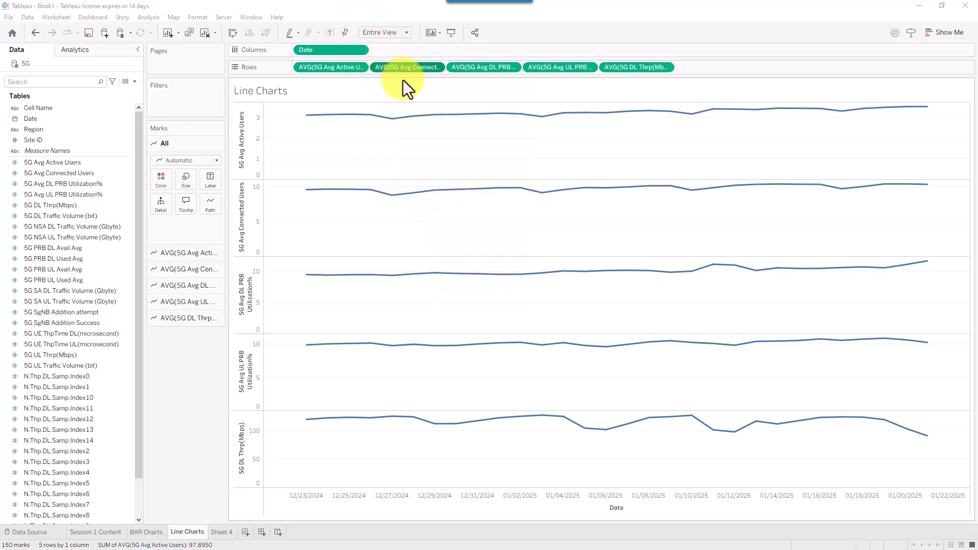
left_click(411, 67)
mouse_move(431, 118)
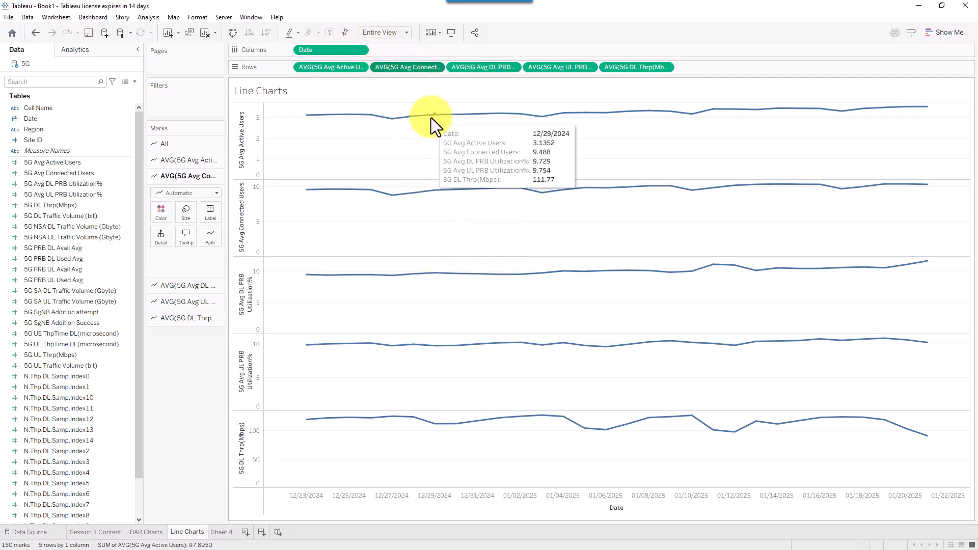
left_click(422, 68)
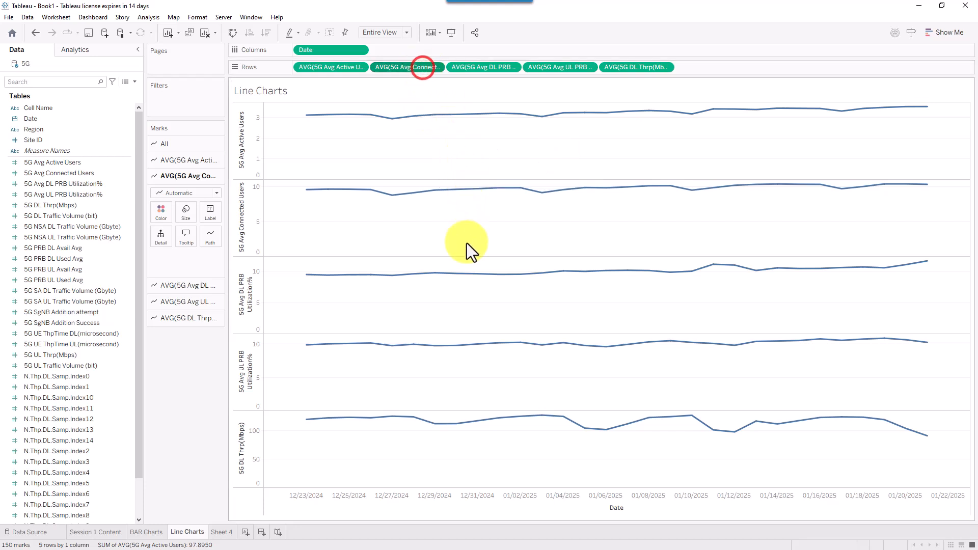
left_click(437, 66)
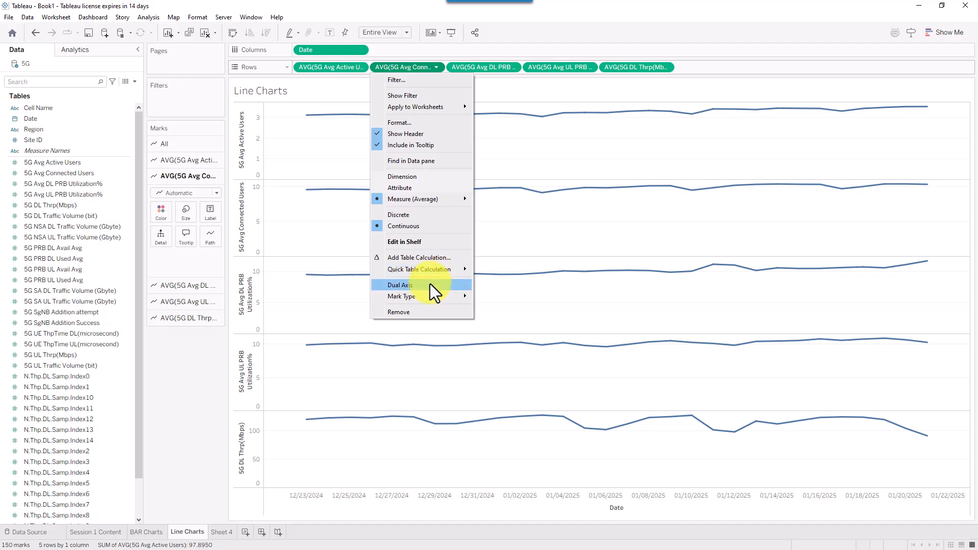
- Combine Connected Users with the Active Users chart as a dual axis and trial axis synchronization
left_click(430, 283)
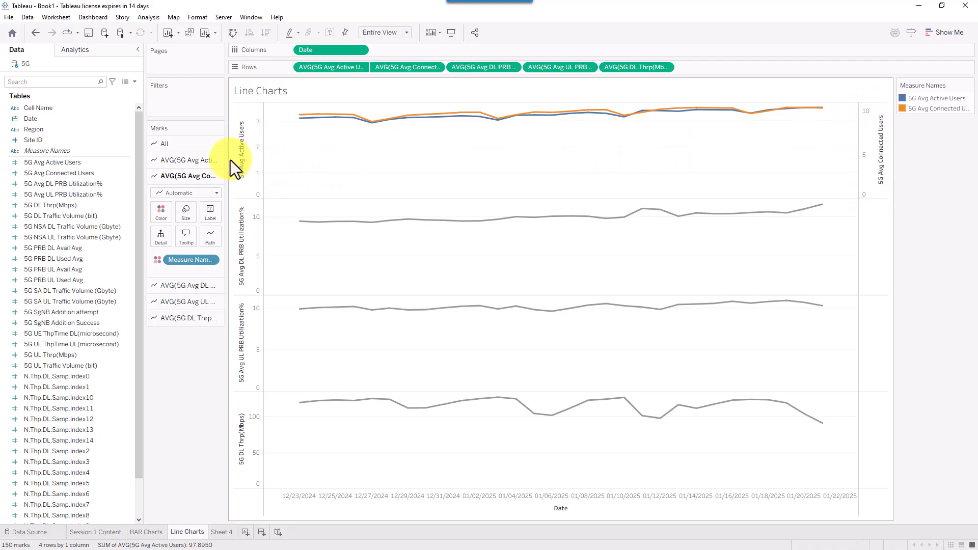
right_click(869, 125)
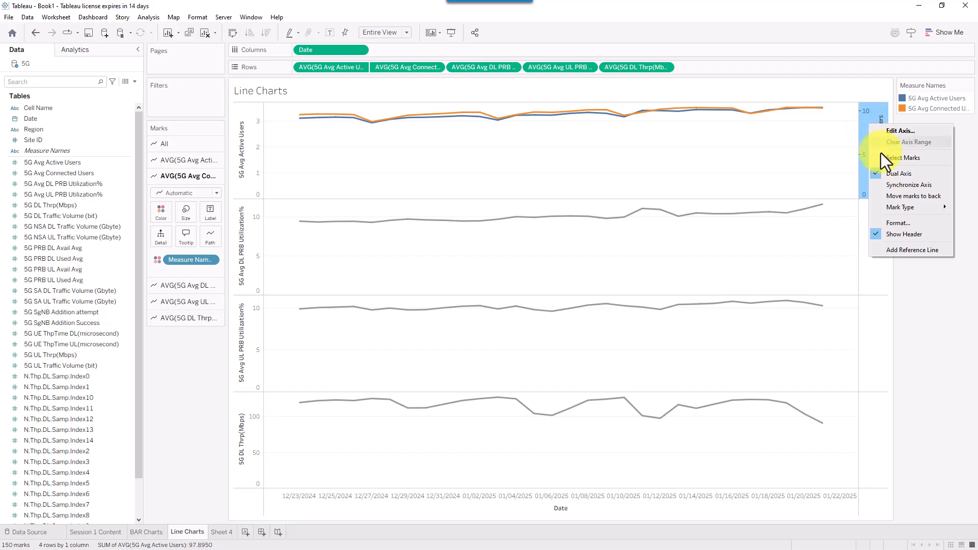
left_click(888, 188)
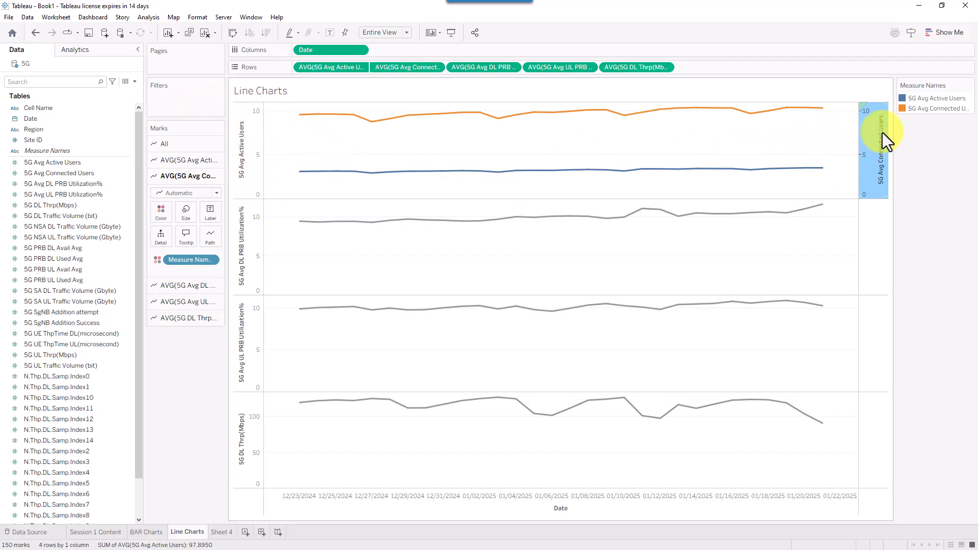
left_click(33, 33)
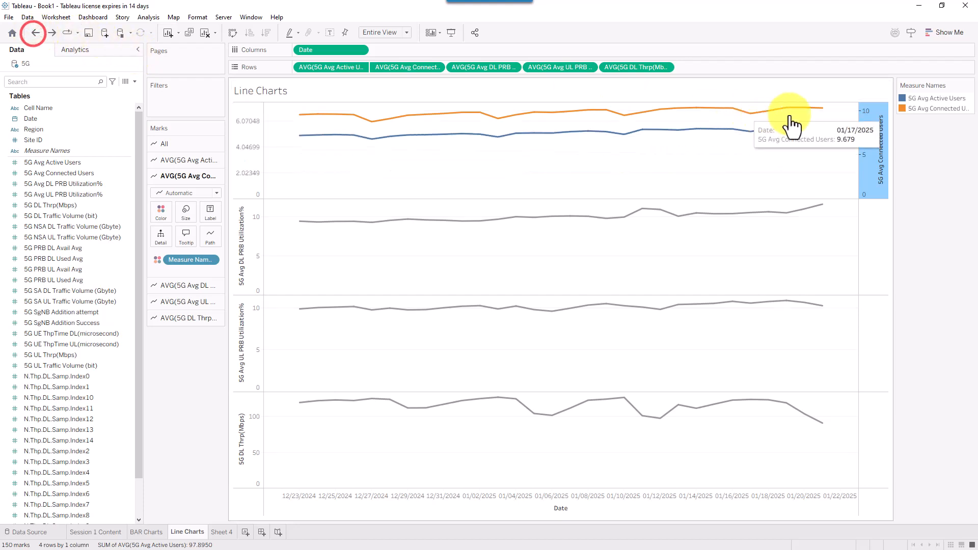
- Synchronize the Active Users and Connected Users axes on a shared 0–10 scale
left_click(253, 124)
right_click(252, 124)
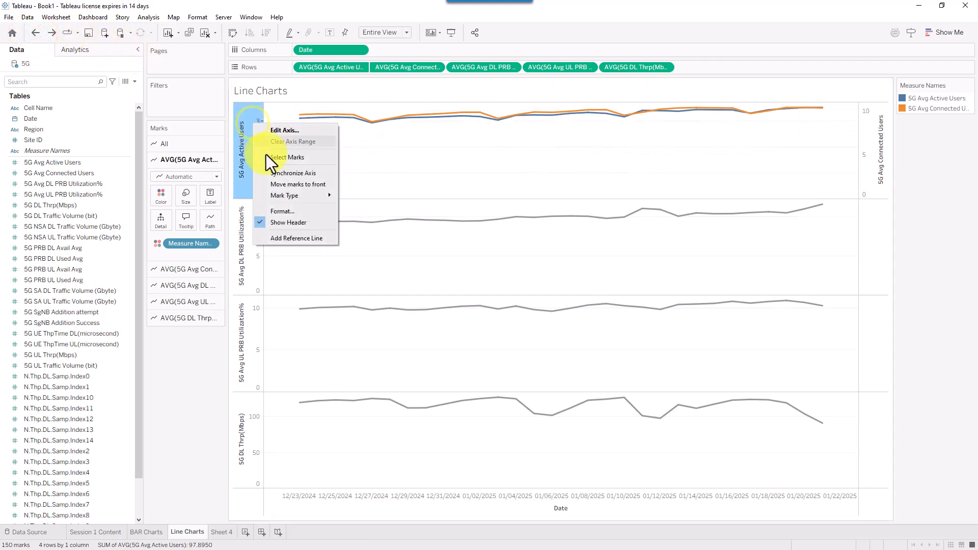
left_click(316, 173)
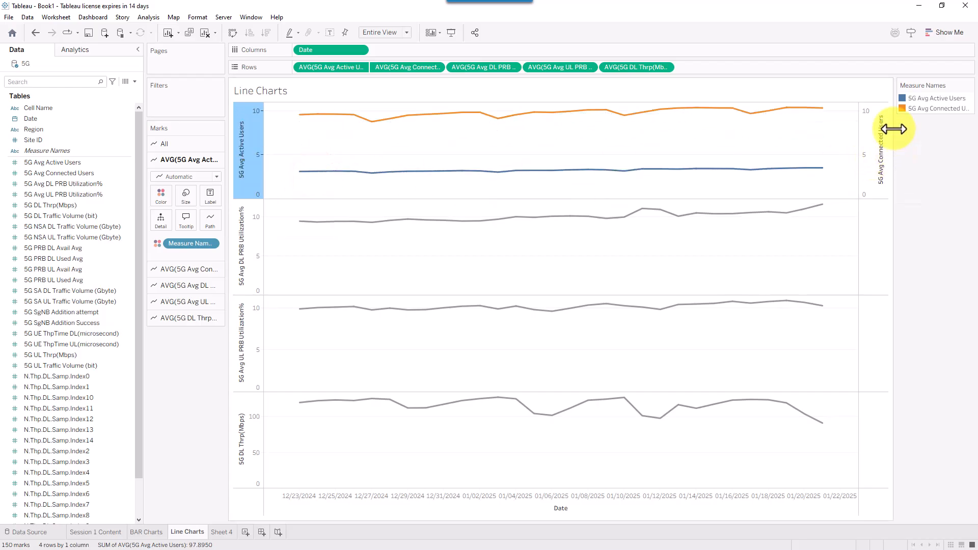
left_click(870, 136)
key("ctrl+z")
right_click(867, 122)
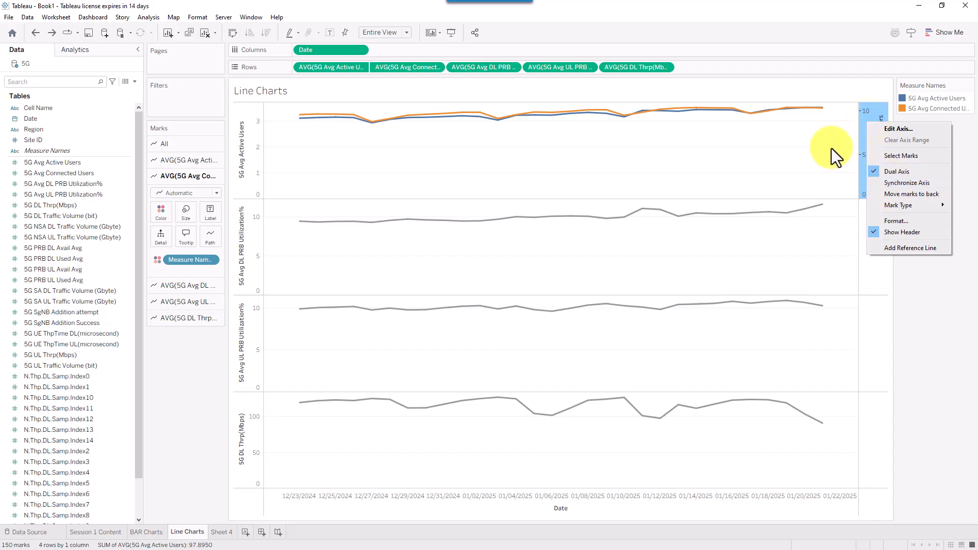
left_click(897, 181)
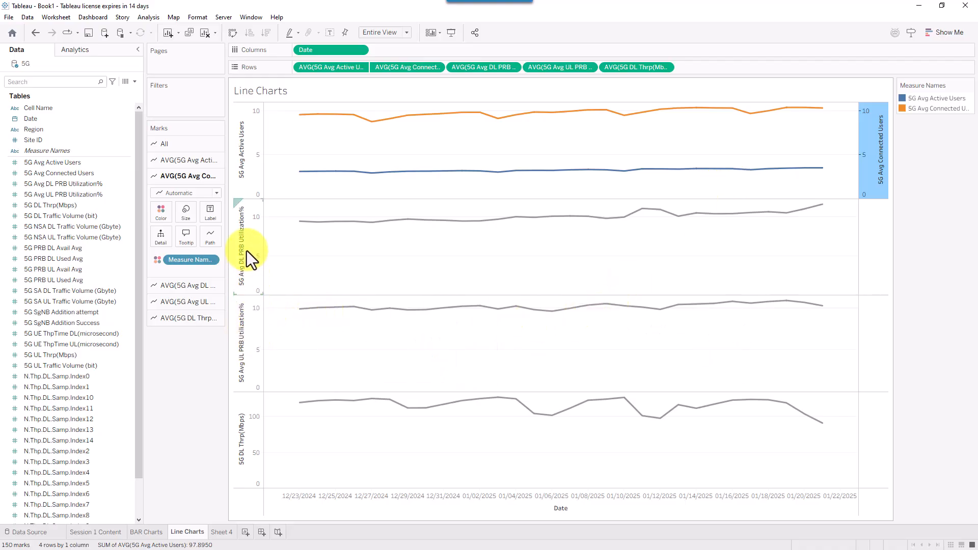
- Overlay UL PRB Utilization on the DL PRB Utilization chart as a dual axis
left_click(251, 331)
right_click(251, 331)
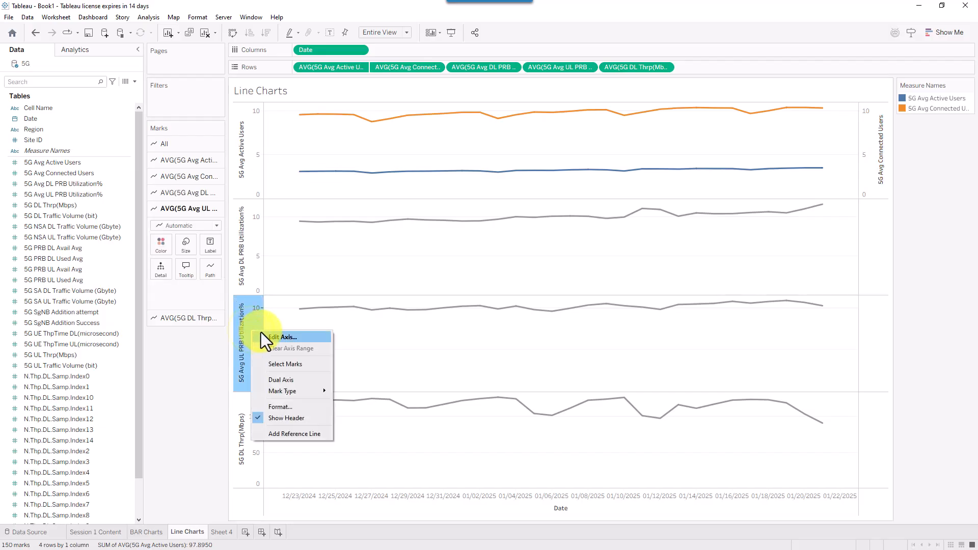
key("Escape")
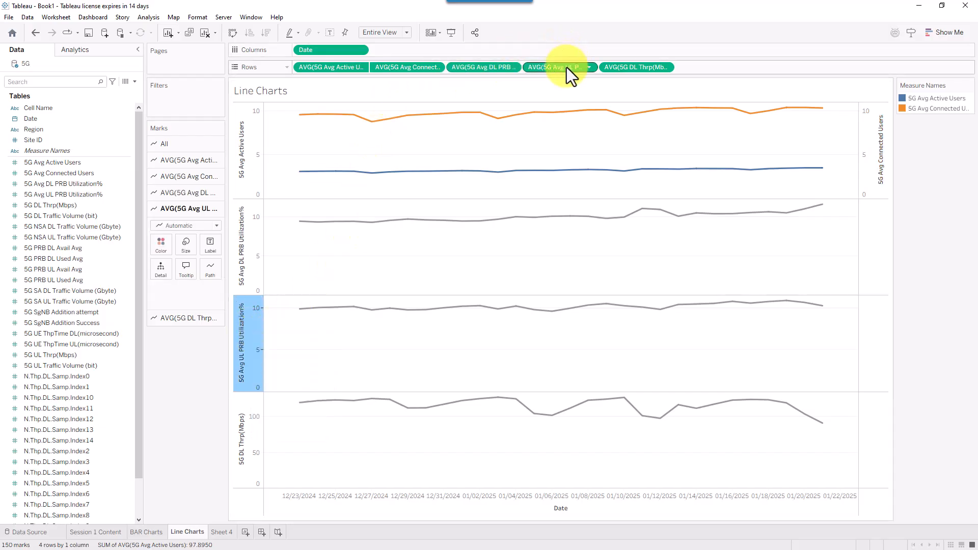
left_click_drag(441, 111, 538, 77)
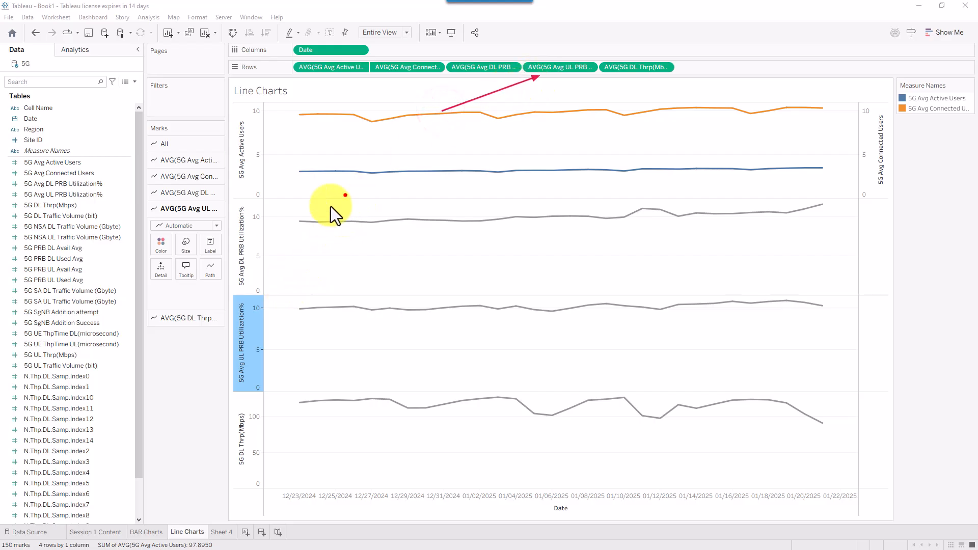
left_click_drag(348, 194, 251, 243)
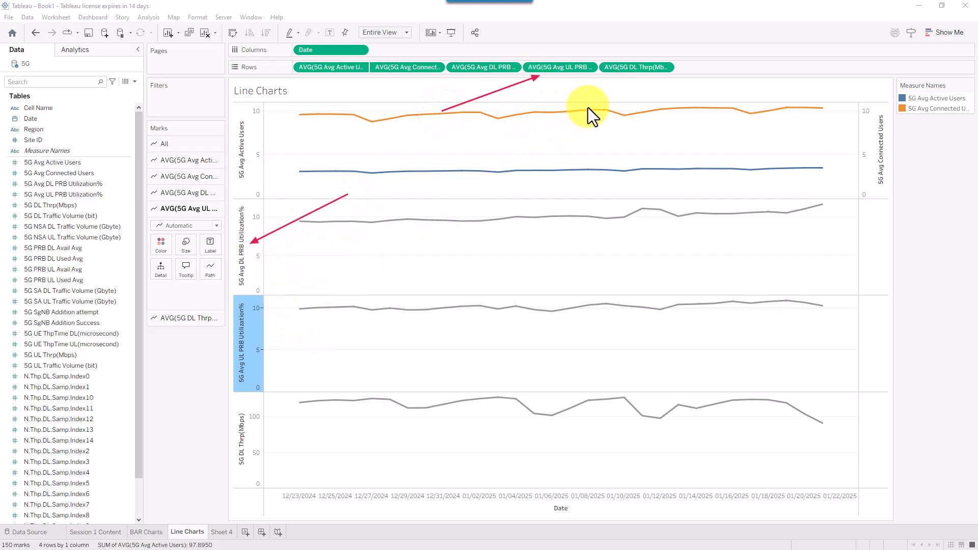
left_click(590, 65)
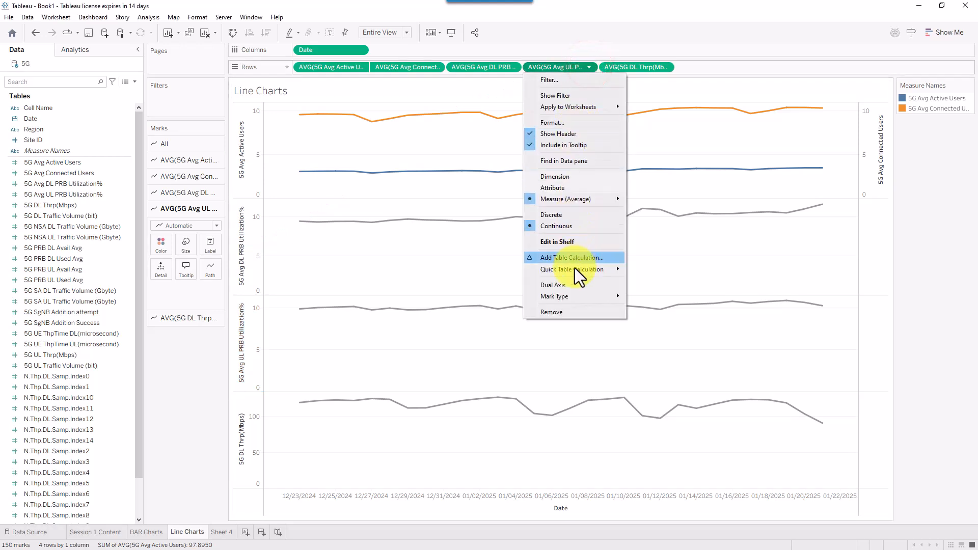
left_click(569, 282)
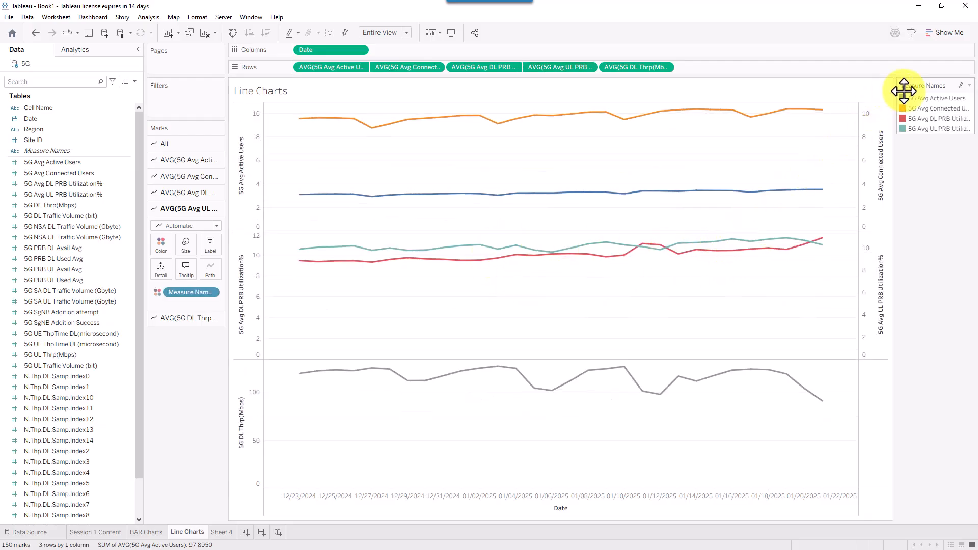
- Move the colour legend under Marks and synchronize the DL and UL PRB axes at 0–12
left_click_drag(922, 85, 300, 339)
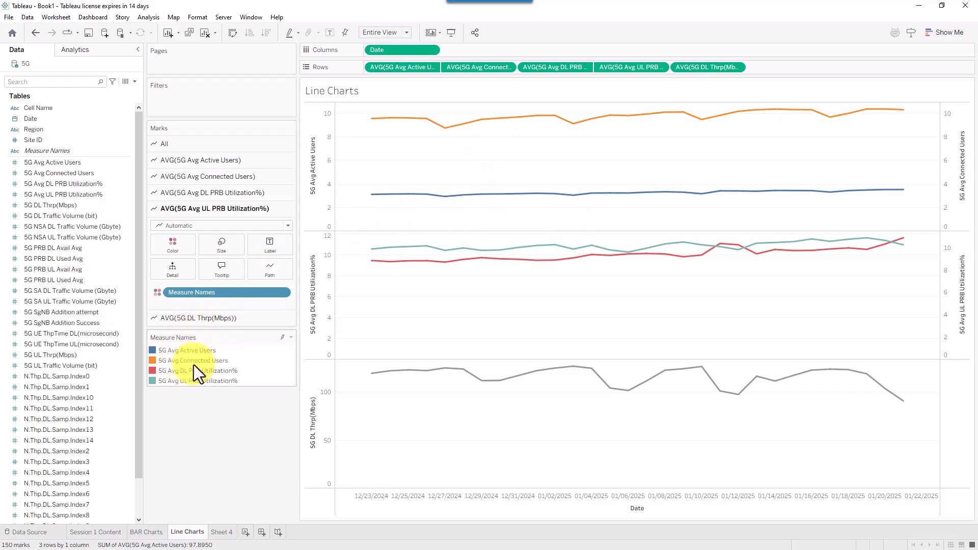
mouse_move(528, 258)
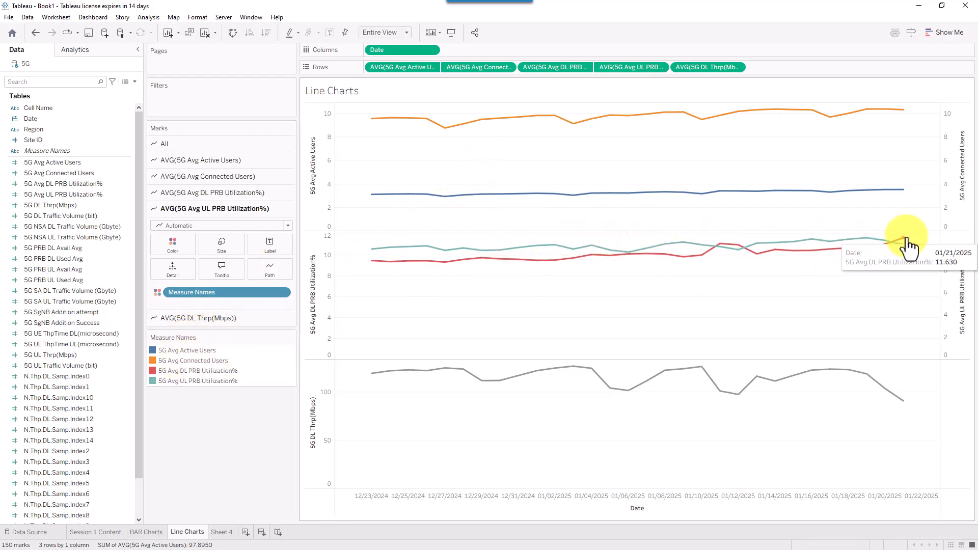
right_click(950, 252)
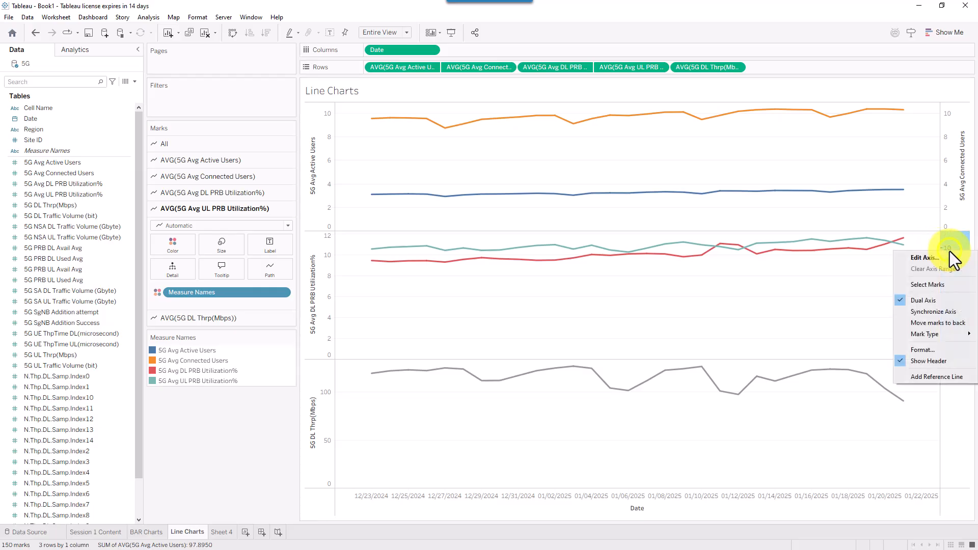
left_click(927, 310)
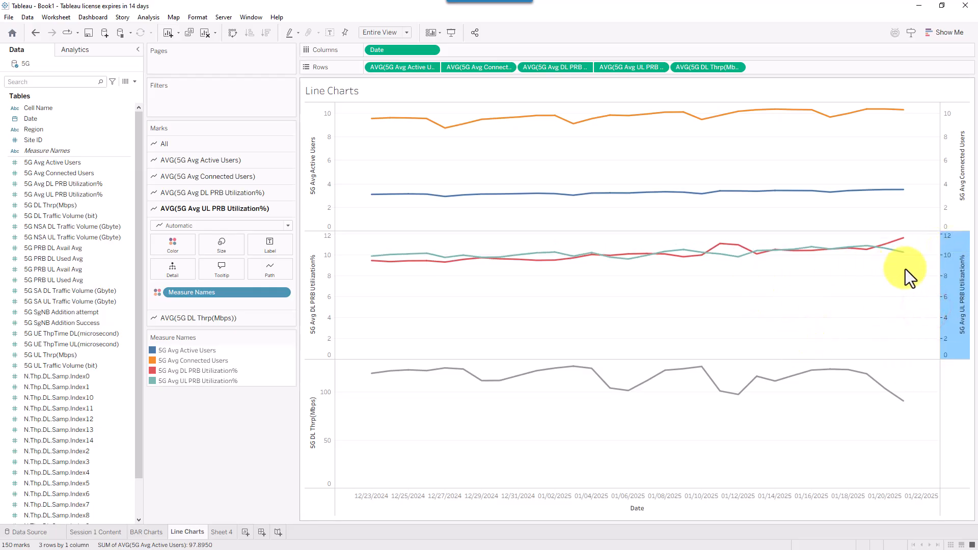
left_click(239, 467)
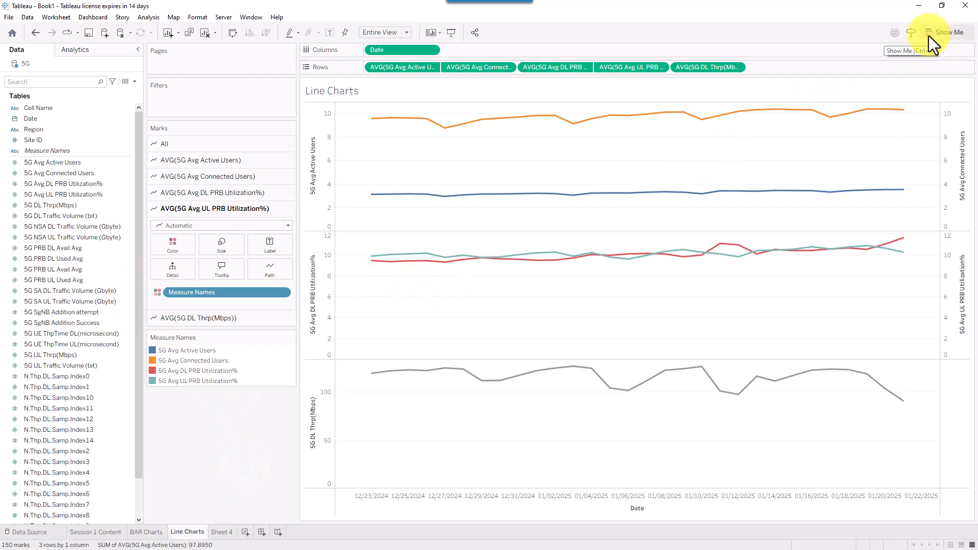
- Open the Show Me chart-type gallery for the three-row Line Charts sheet
mouse_move(583, 260)
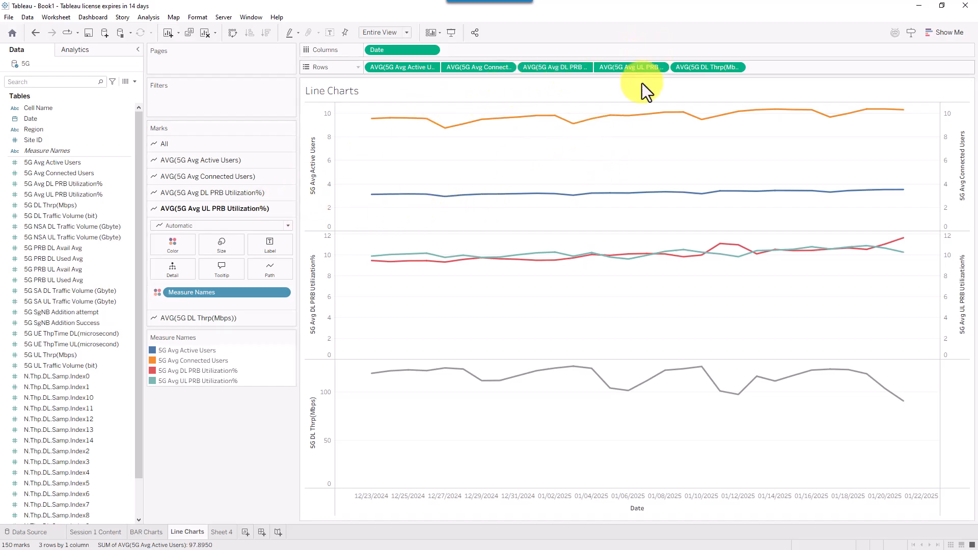
left_click(944, 32)
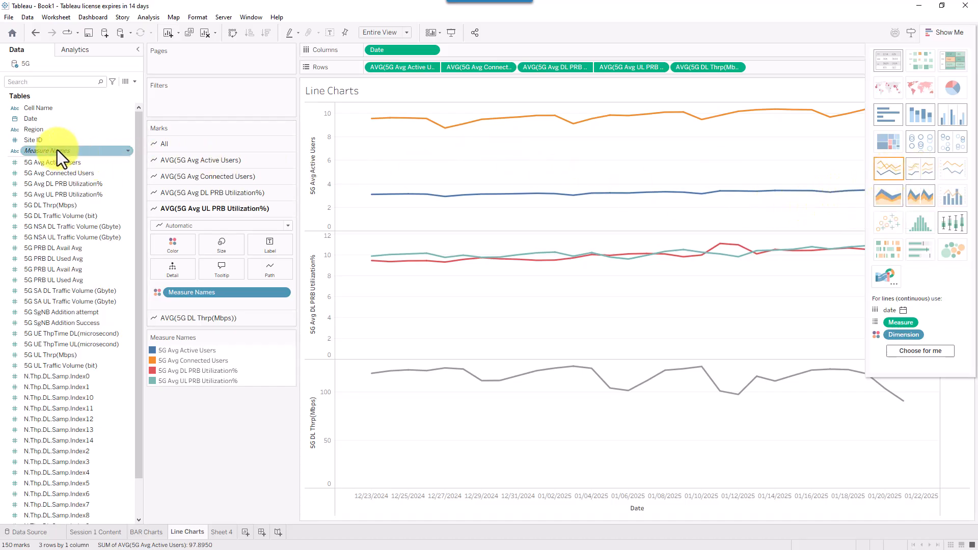
- Close Show Me and lay out the Region C and N panels side by side as columns
left_click(946, 37)
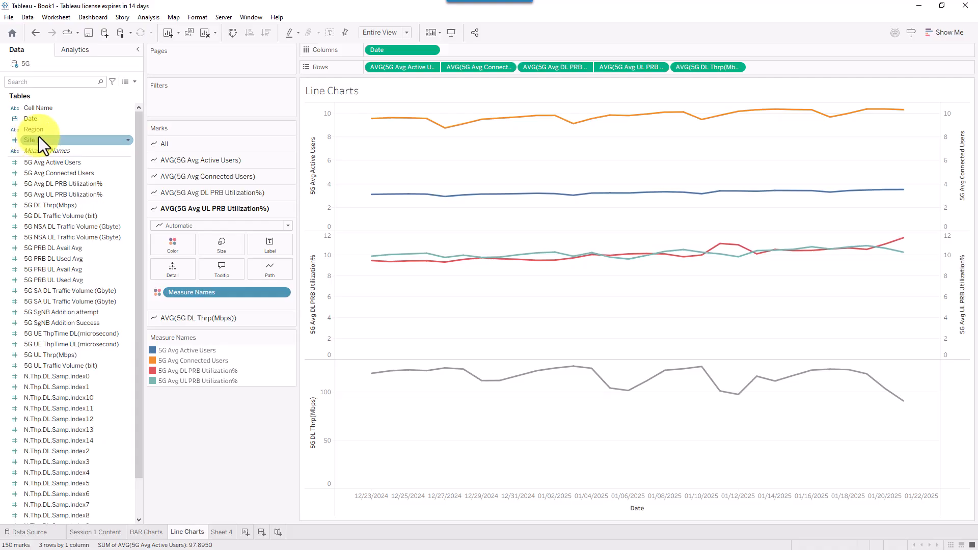
left_click_drag(47, 130, 371, 50)
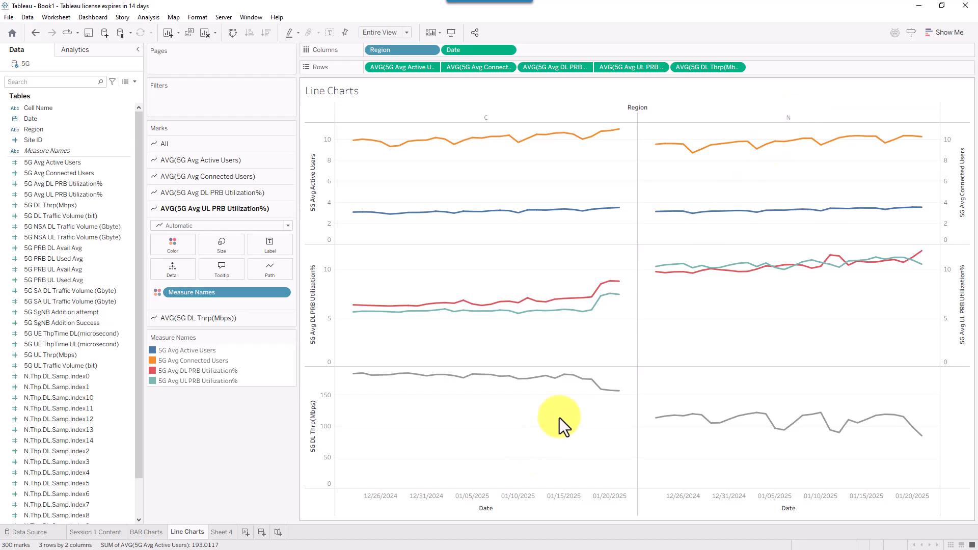
mouse_move(613, 399)
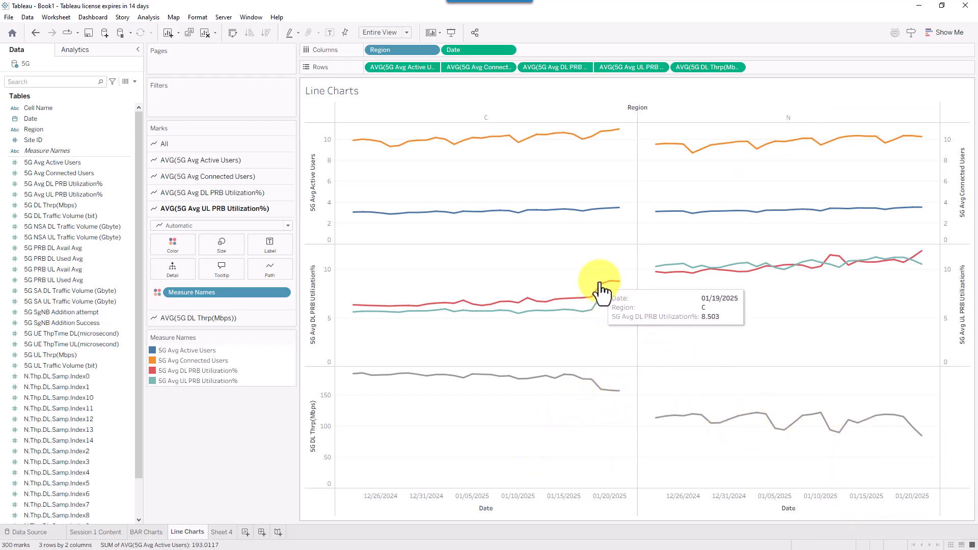
mouse_move(619, 290)
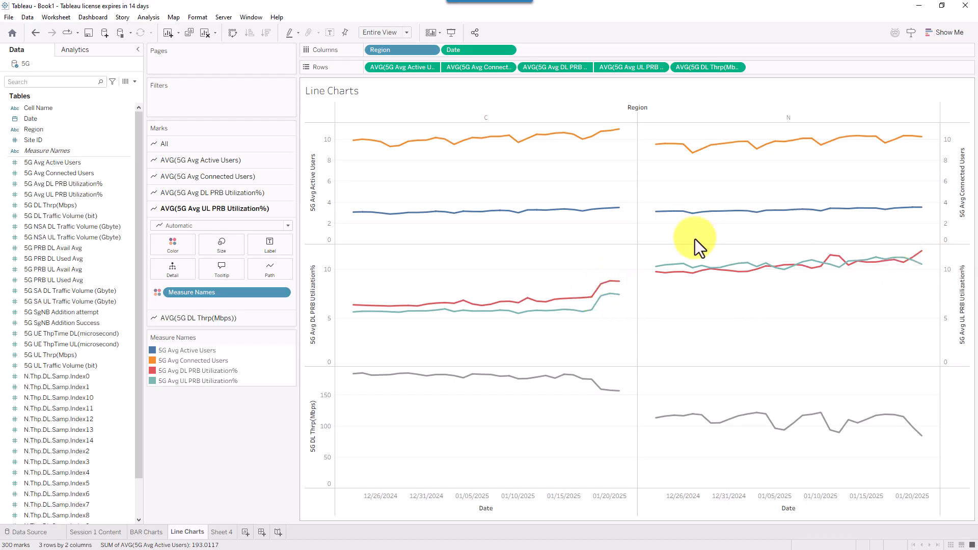
left_click_drag(402, 51, 378, 65)
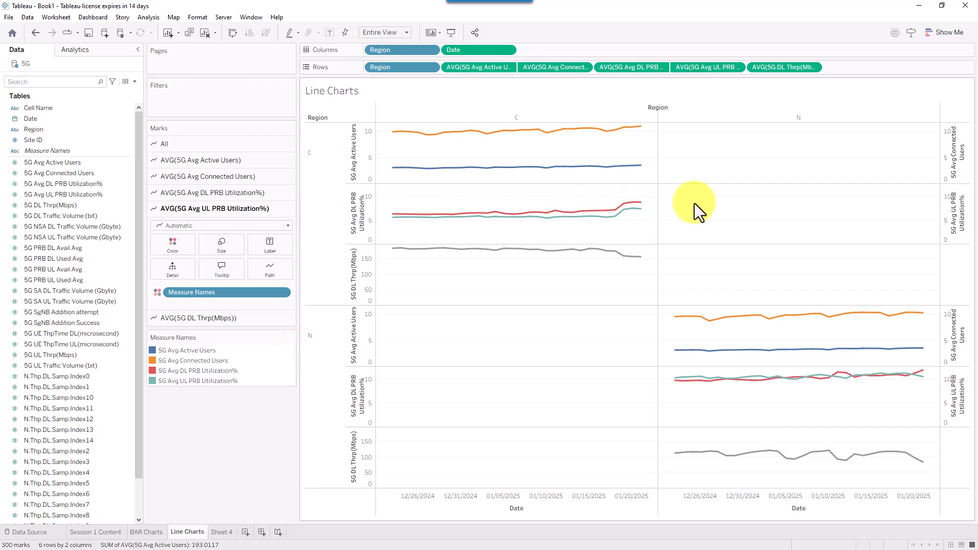
mouse_move(635, 243)
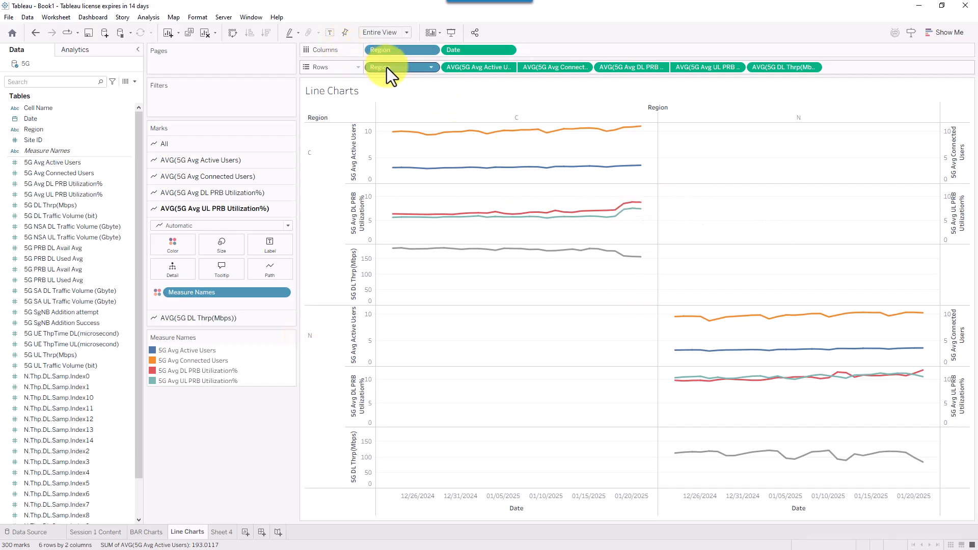
left_click_drag(386, 68, 183, 141)
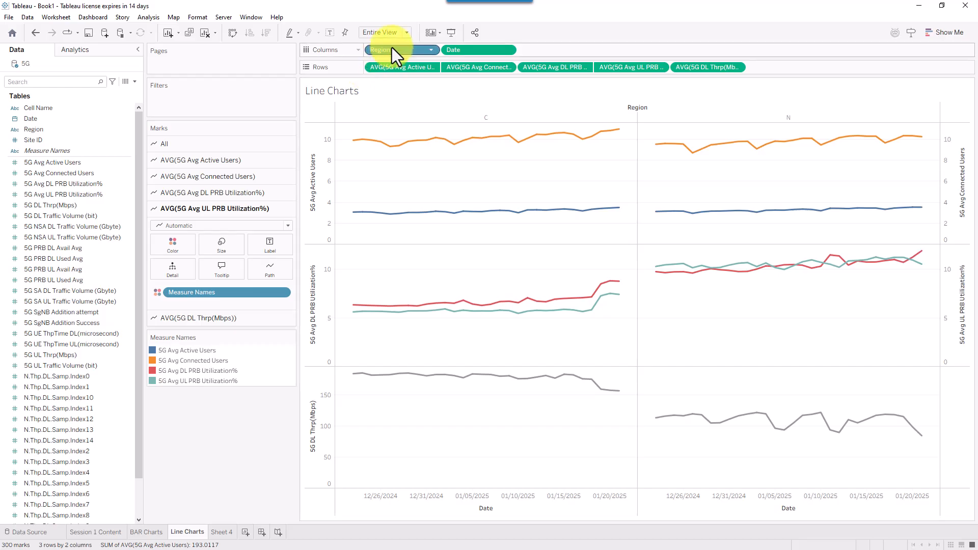
left_click_drag(391, 47, 365, 65)
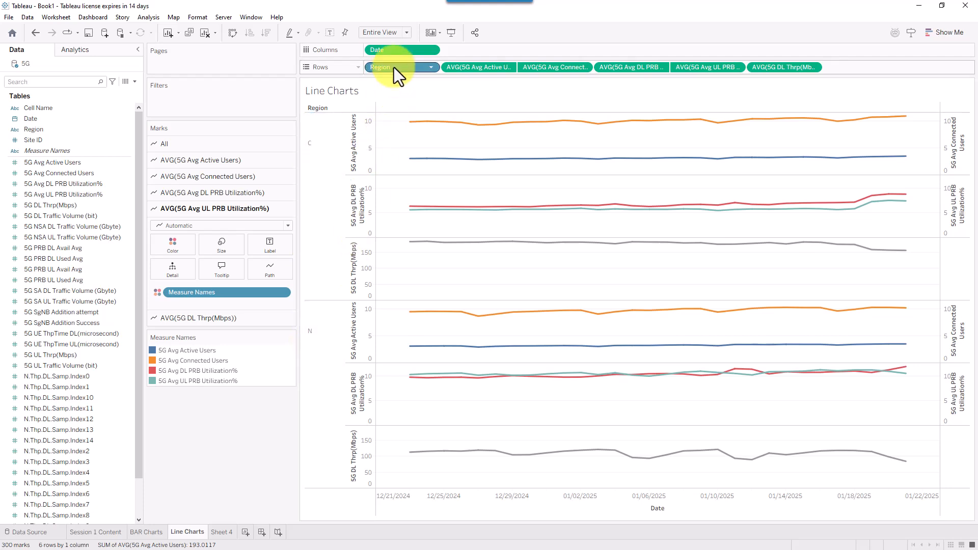
left_click_drag(393, 67, 375, 52)
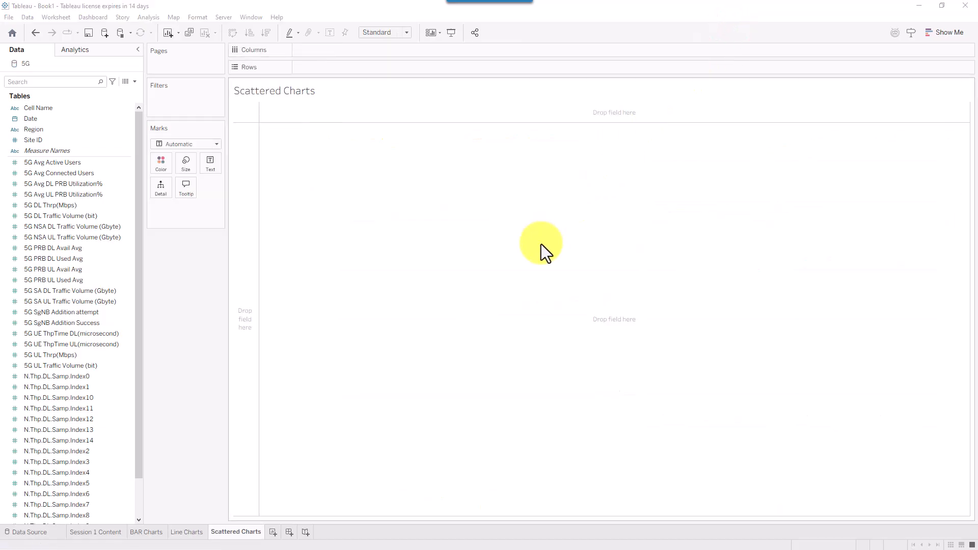
- Check in Show Me that a scatter plot needs two measures and one dimension
left_click_drag(377, 437, 248, 521)
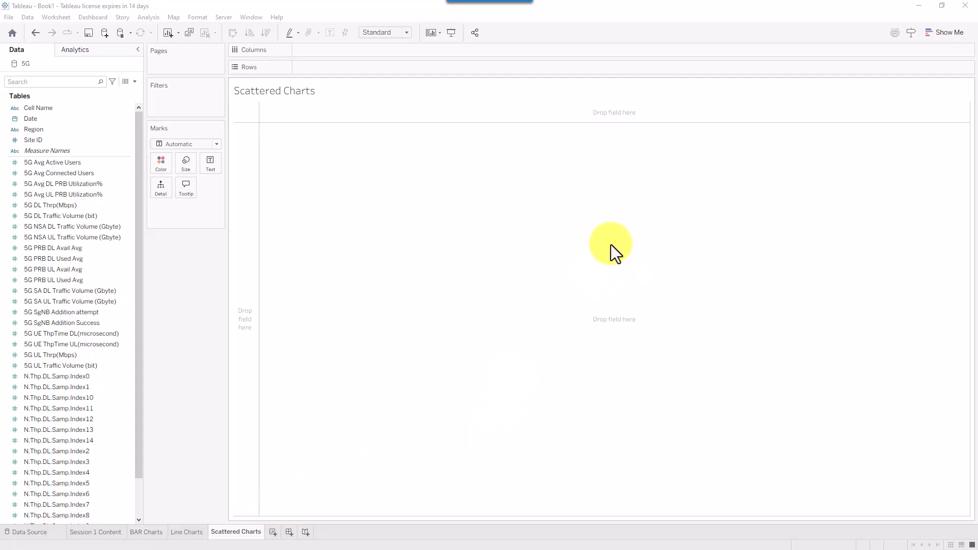
left_click(937, 37)
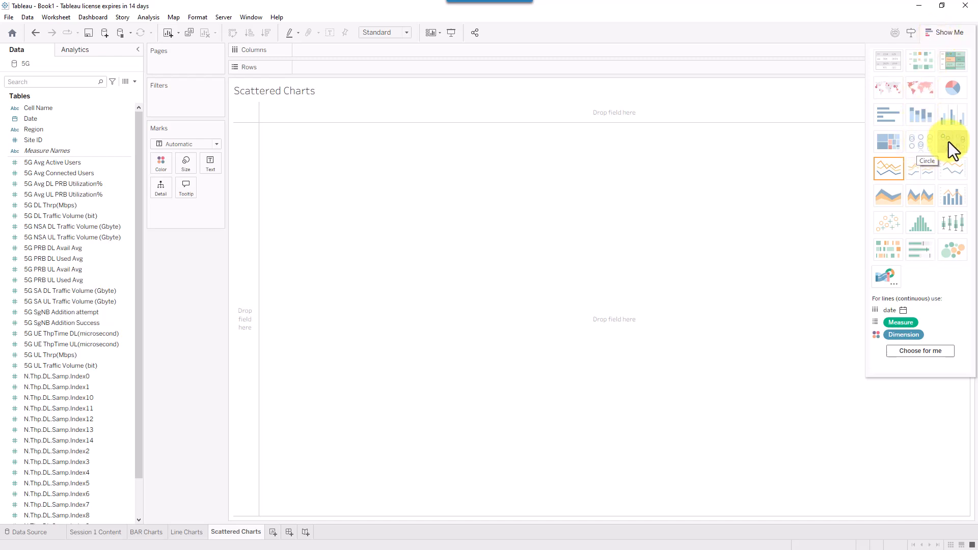
left_click(915, 146)
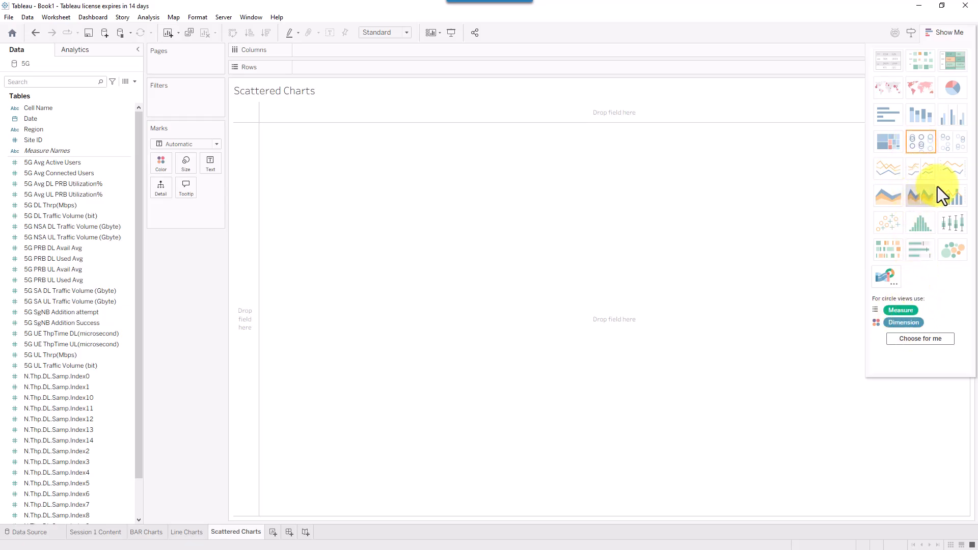
left_click(882, 224)
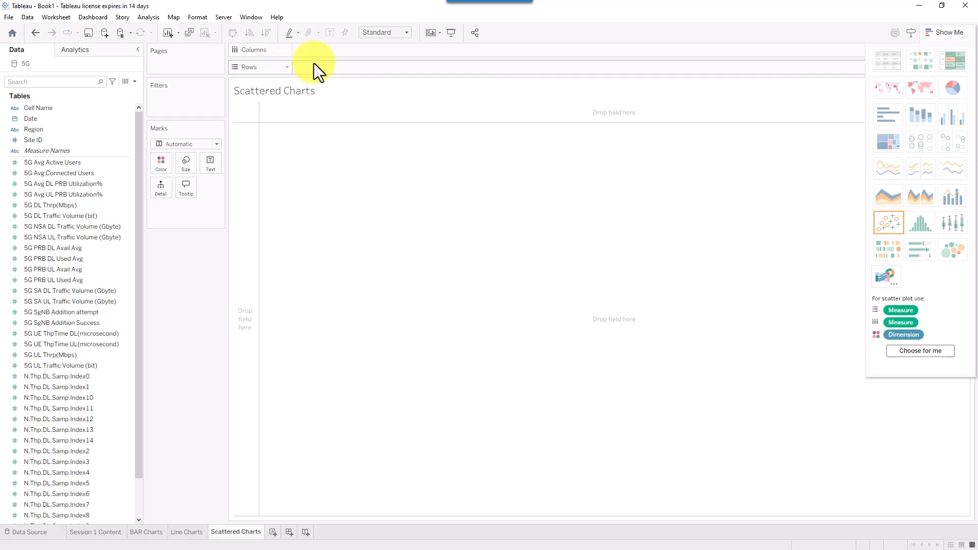
left_click_drag(425, 44, 307, 55)
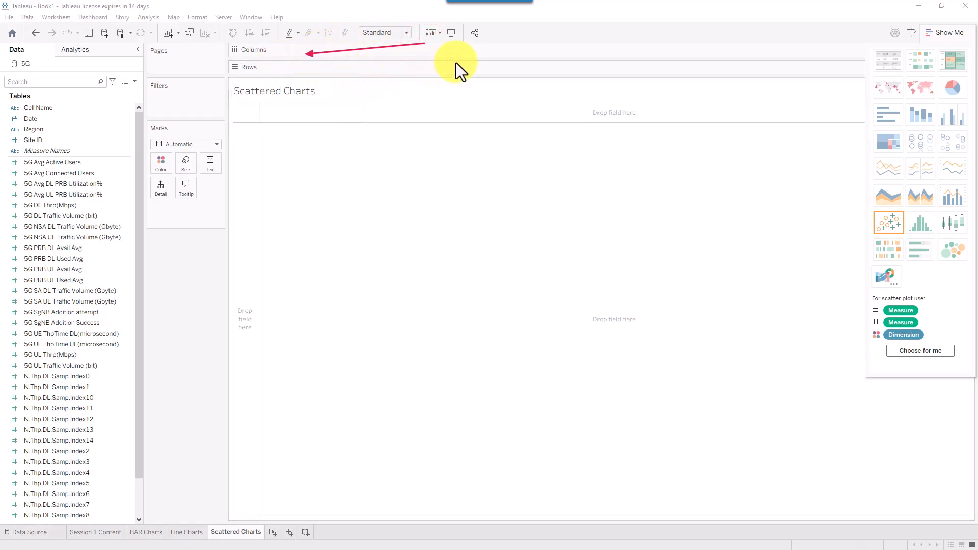
left_click_drag(453, 62, 322, 75)
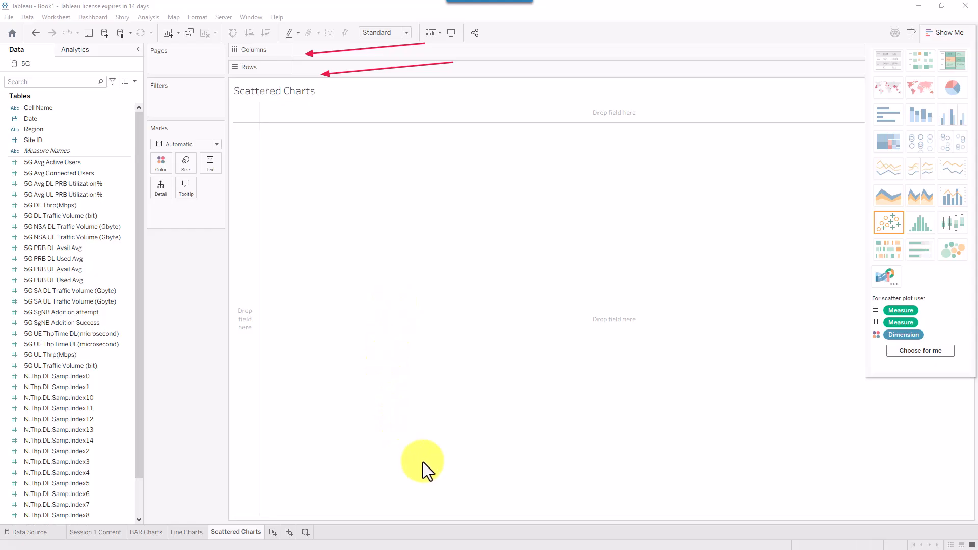
mouse_move(337, 514)
left_mouse_down()
mouse_move(687, 490)
mouse_move(697, 479)
mouse_move(723, 513)
left_mouse_up()
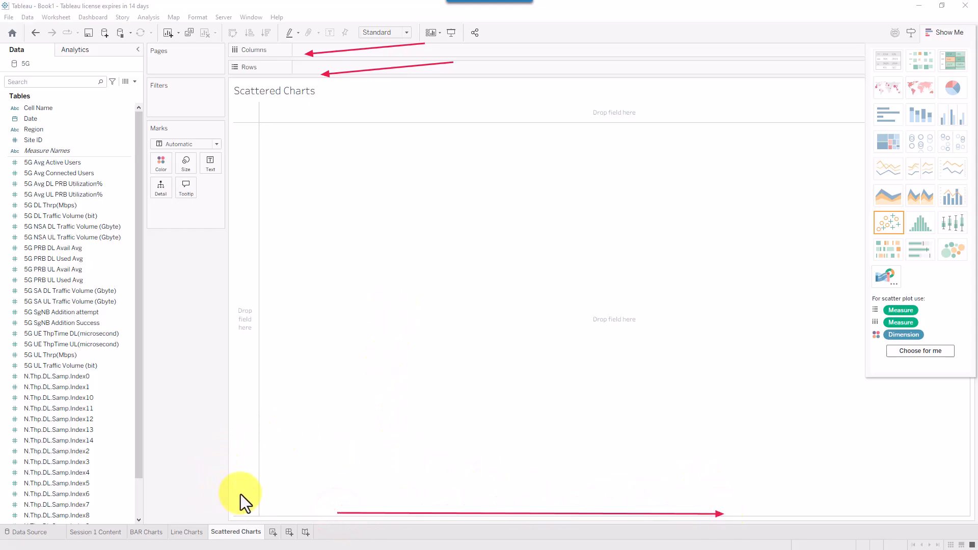
left_click_drag(240, 495, 243, 142)
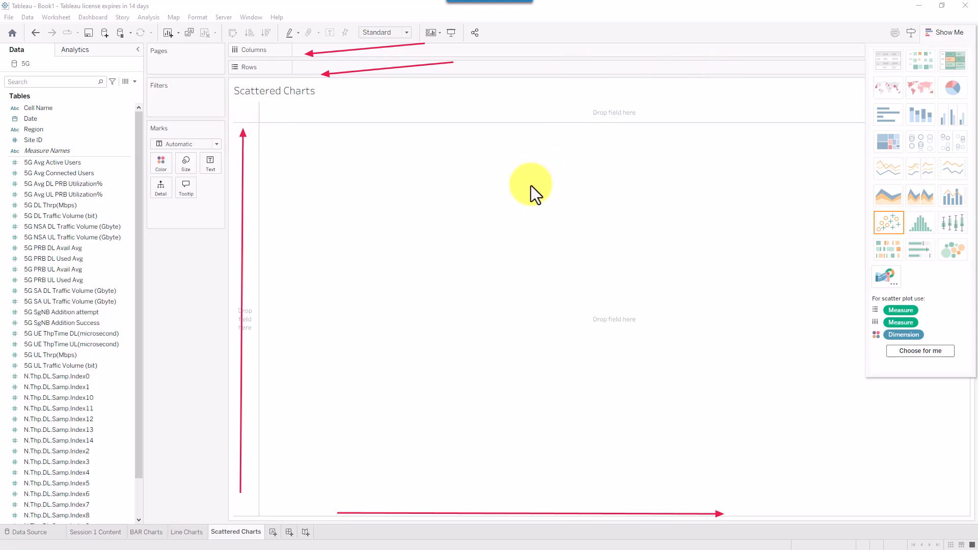
key("Escape")
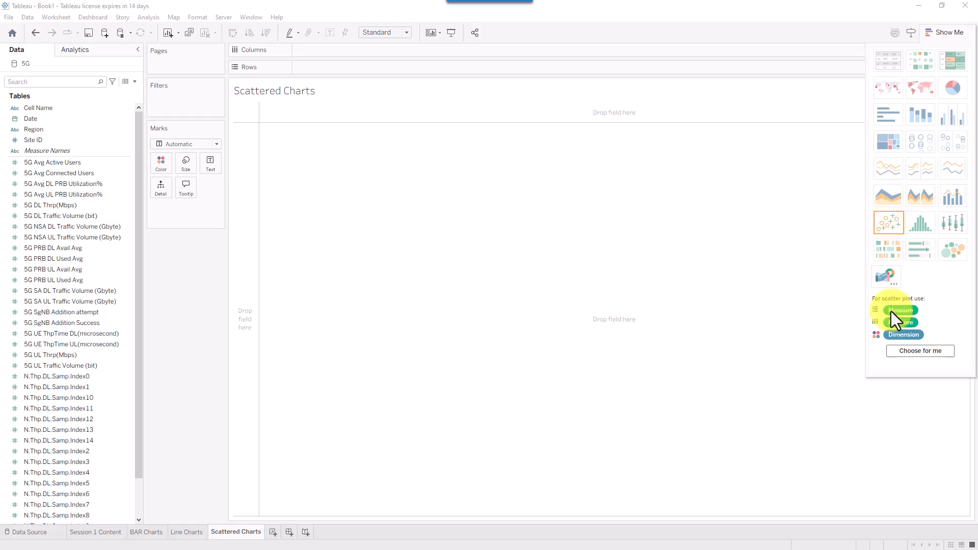
- Put 5G Avg Active Users on Columns and 5G DL Thrp(Mbps) on Rows, giving one averaged point
left_click(69, 172)
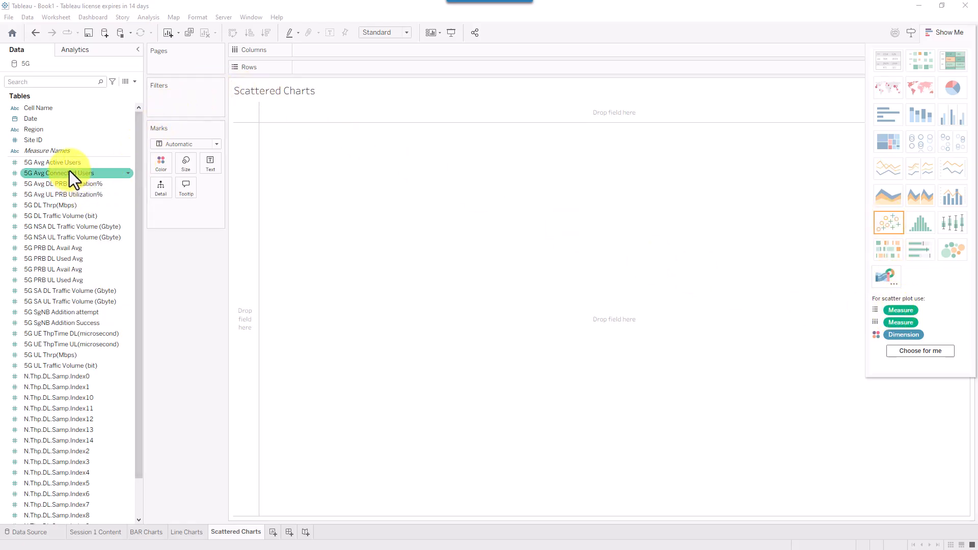
left_click(72, 163)
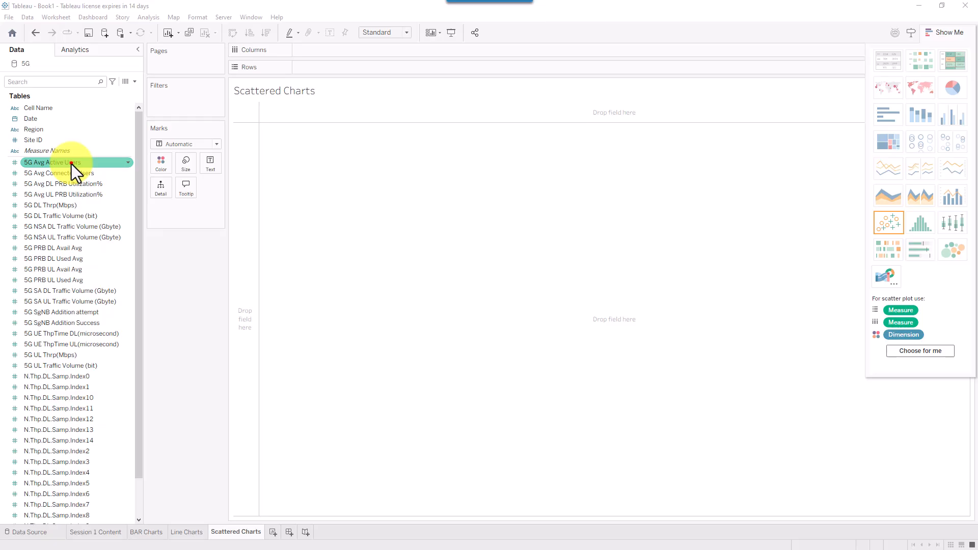
left_click_drag(71, 164, 331, 51)
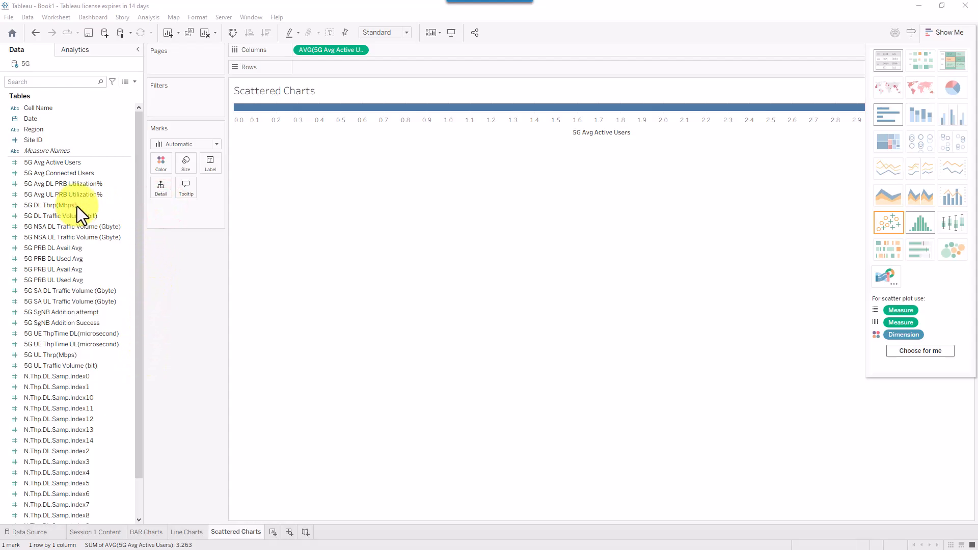
left_click_drag(78, 206, 357, 67)
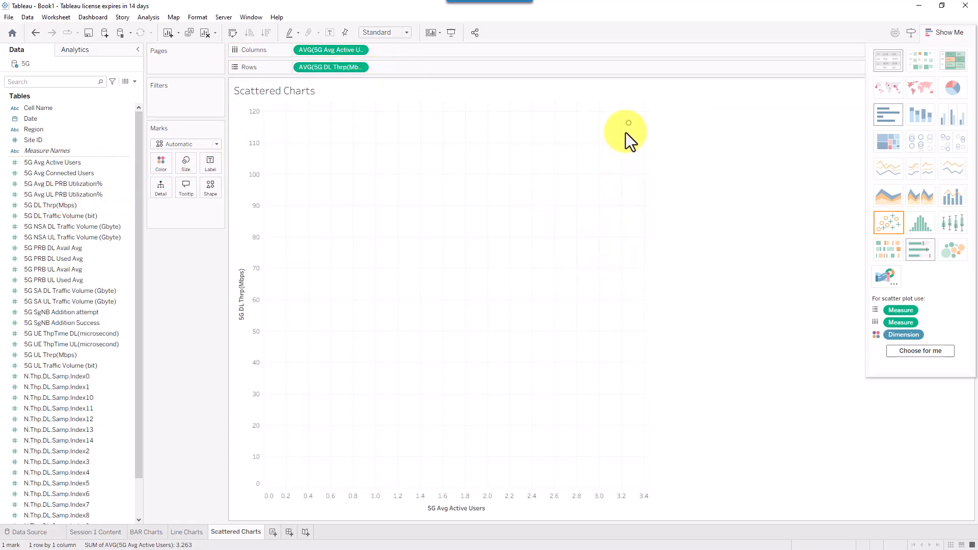
mouse_move(634, 131)
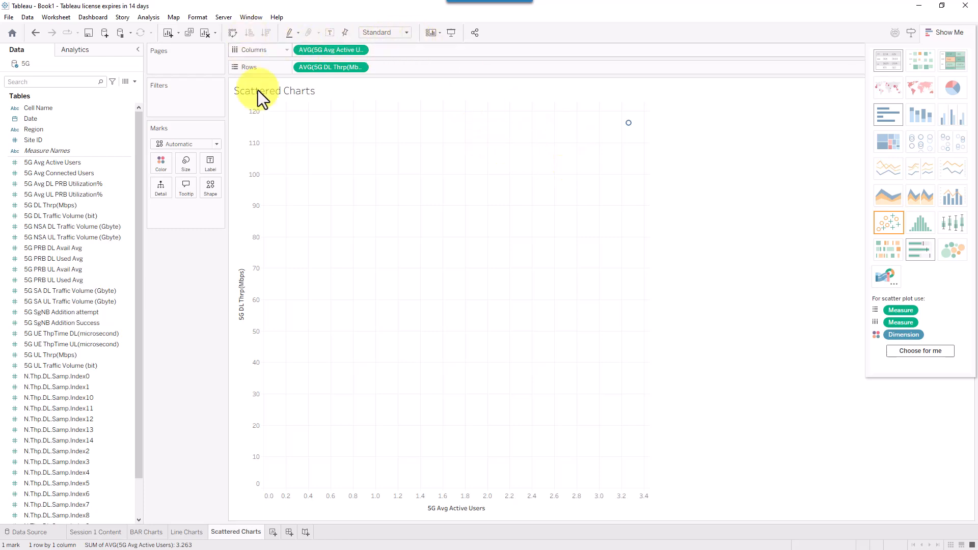
- Try turning off Aggregate Measures in the Analysis menu, then undo it
left_click(152, 20)
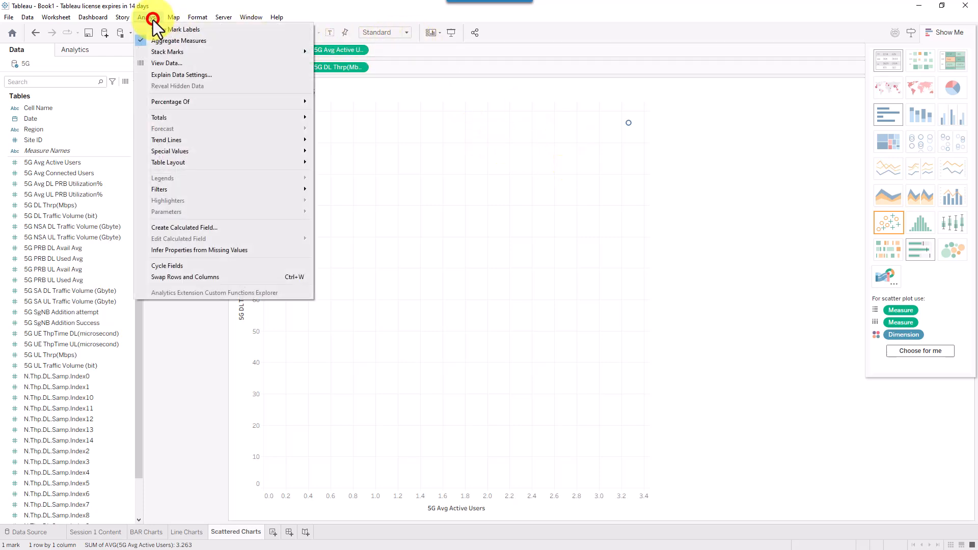
left_click(193, 44)
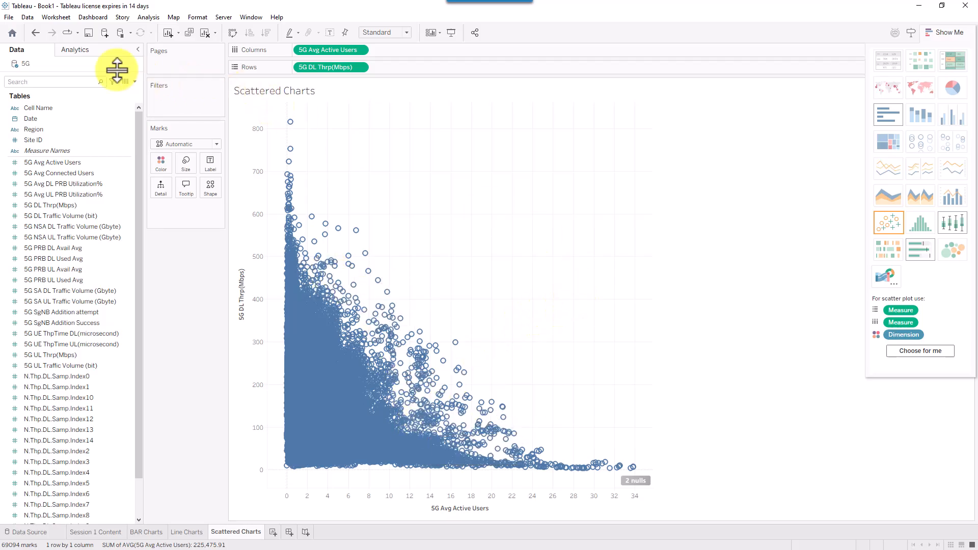
left_click(35, 34)
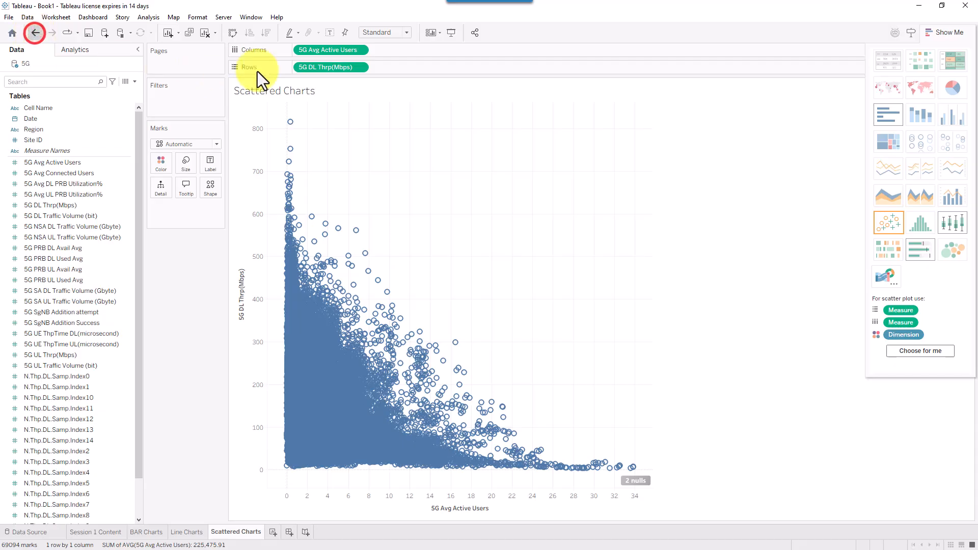
- Set the 5G DL Thrp(Mbps) and 5G Avg Active Users pills to Dimension, plotting 69,094 points
left_click(360, 70)
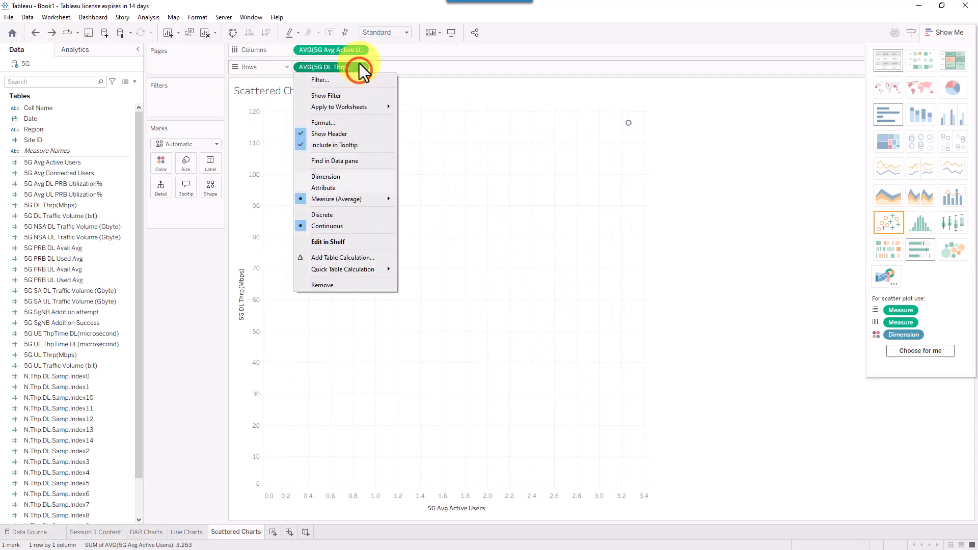
left_click(359, 68)
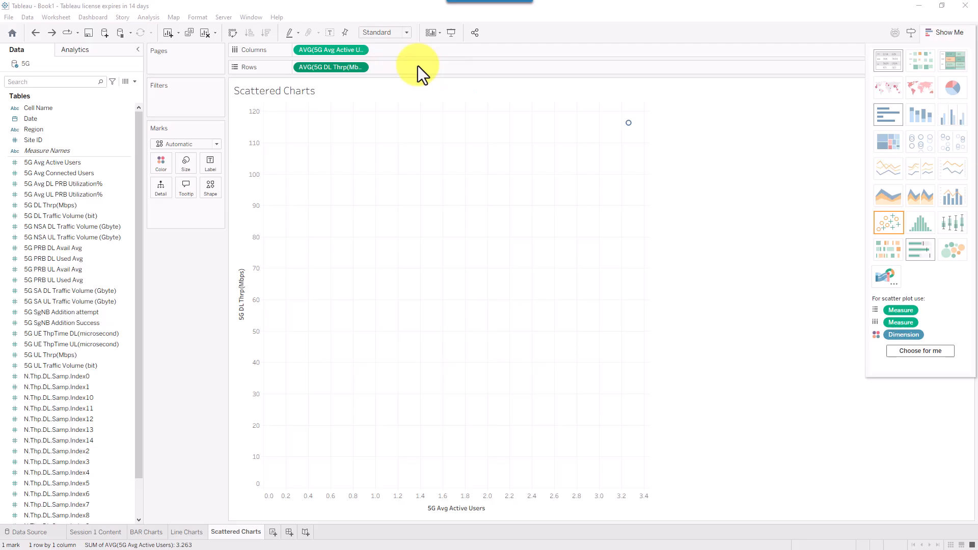
left_click(361, 67)
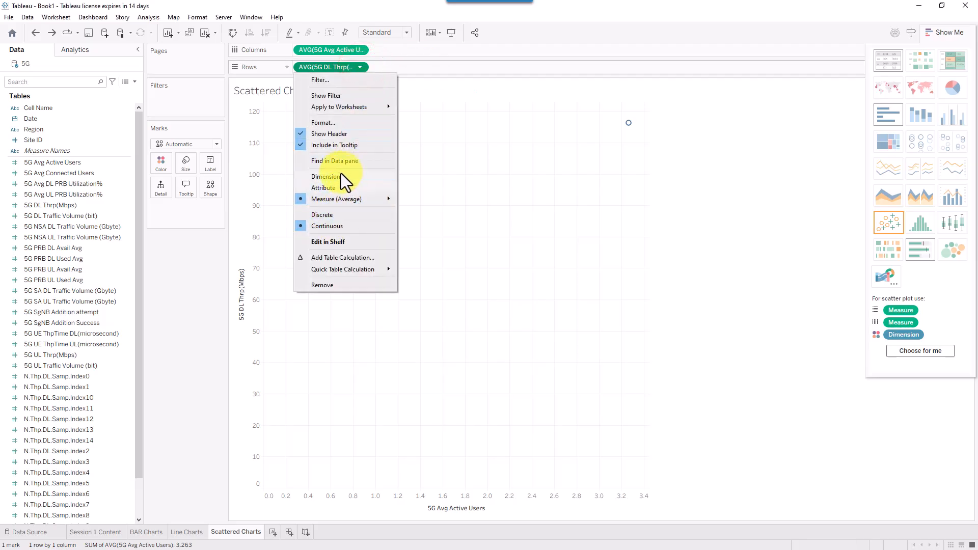
left_click(339, 177)
left_click(361, 50)
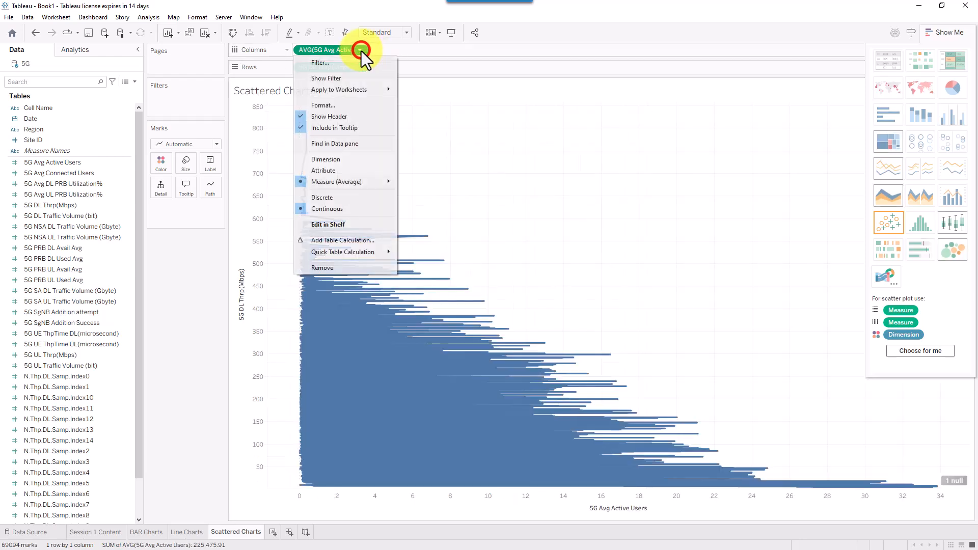
left_click(329, 159)
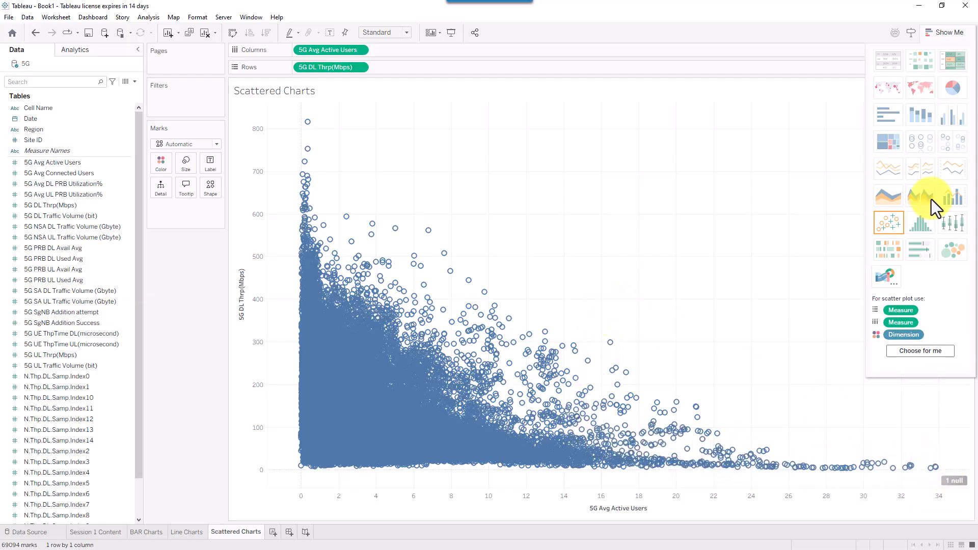
left_click(946, 32)
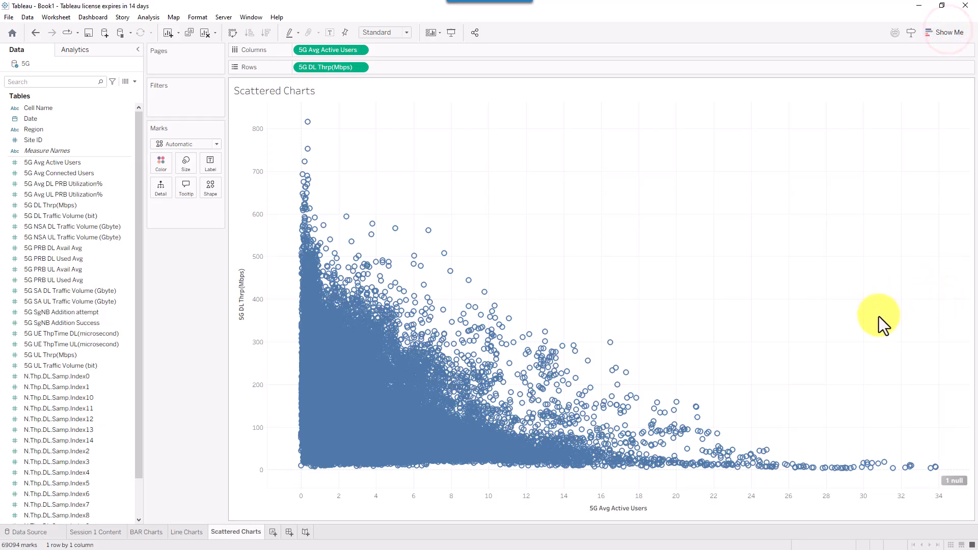
- Hide the null-values indicator and switch the marks to filled circles
right_click(949, 481)
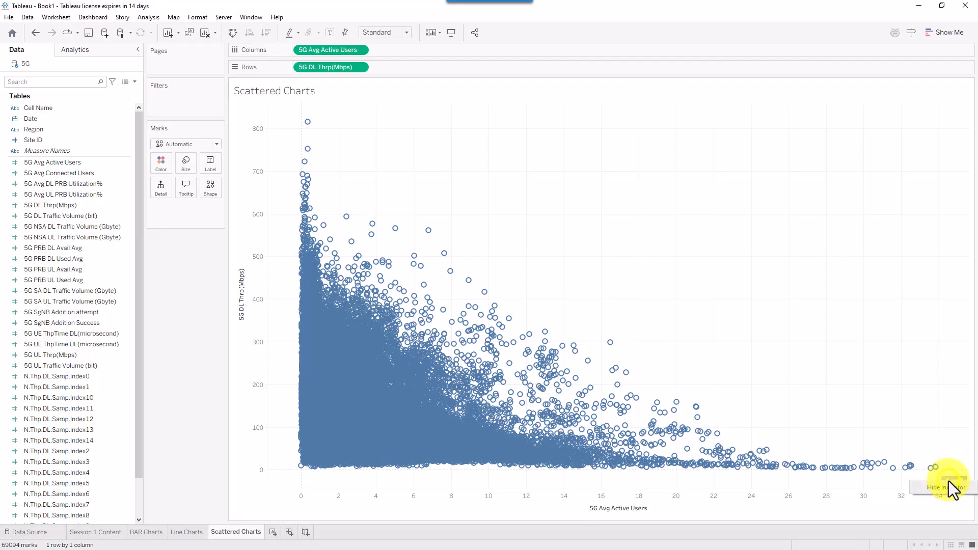
left_click(942, 489)
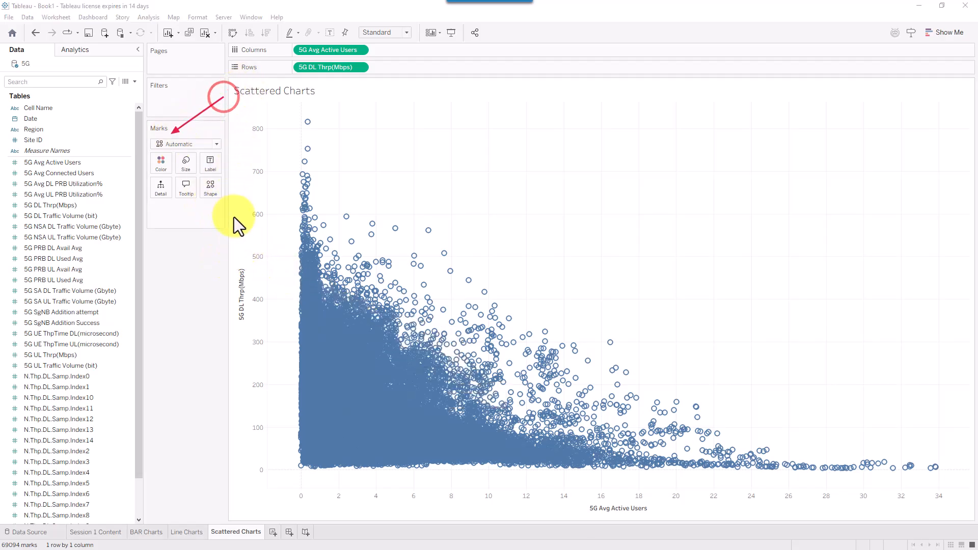
left_click(218, 188)
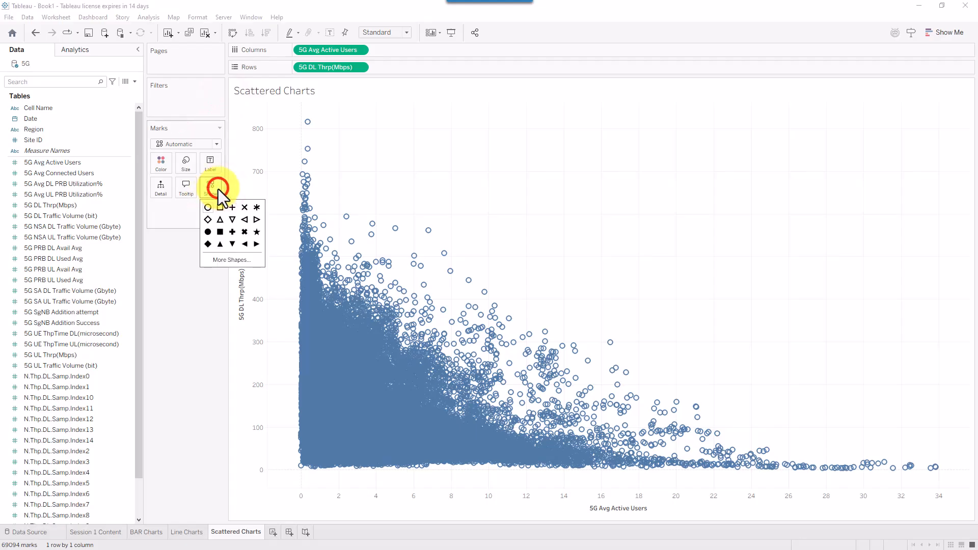
left_click(205, 235)
left_click(270, 388)
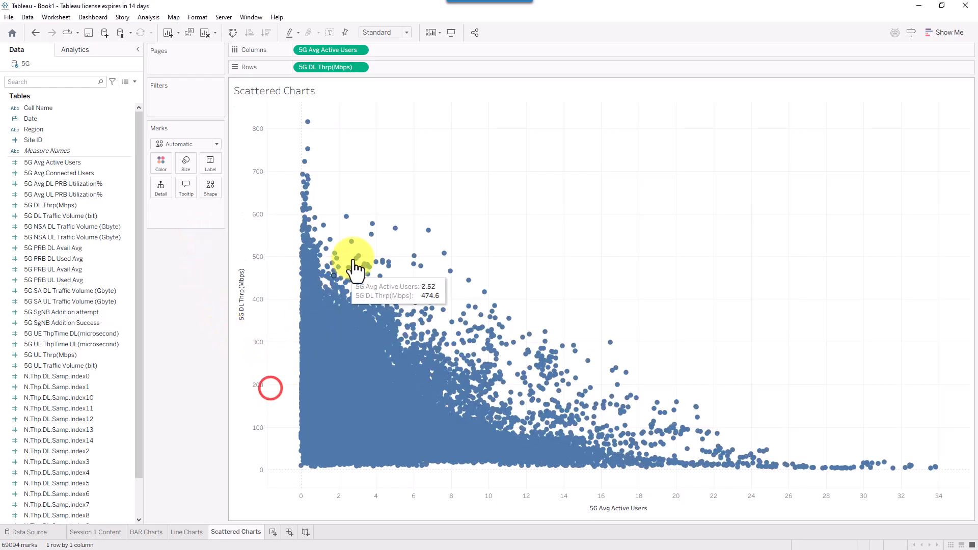
- Shrink the scatter marks to small dots with the Size slider
left_click(187, 169)
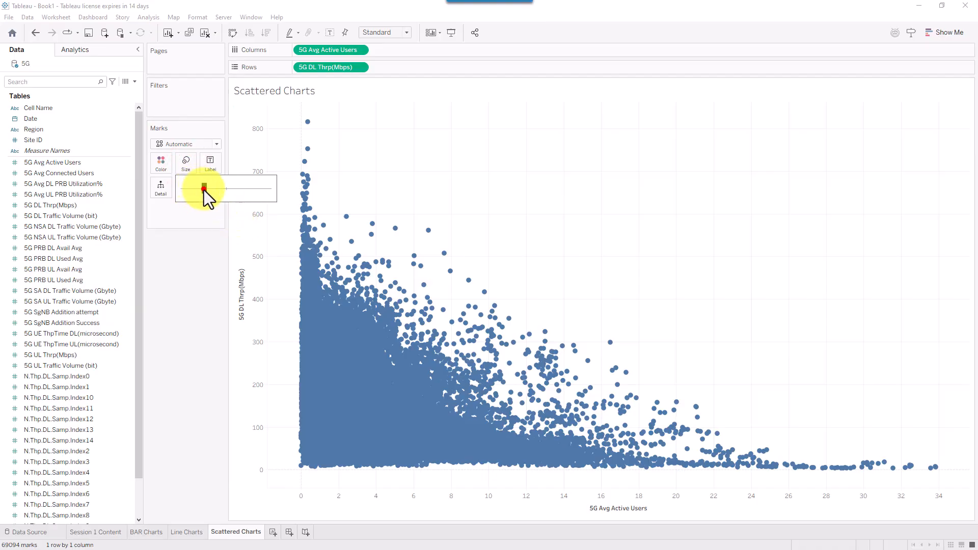
left_click_drag(203, 189, 188, 188)
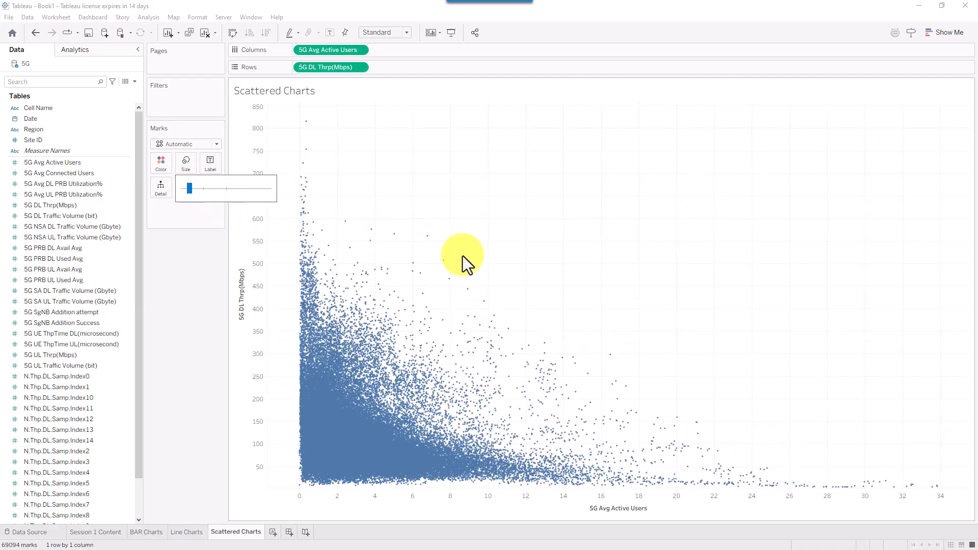
left_click(557, 219)
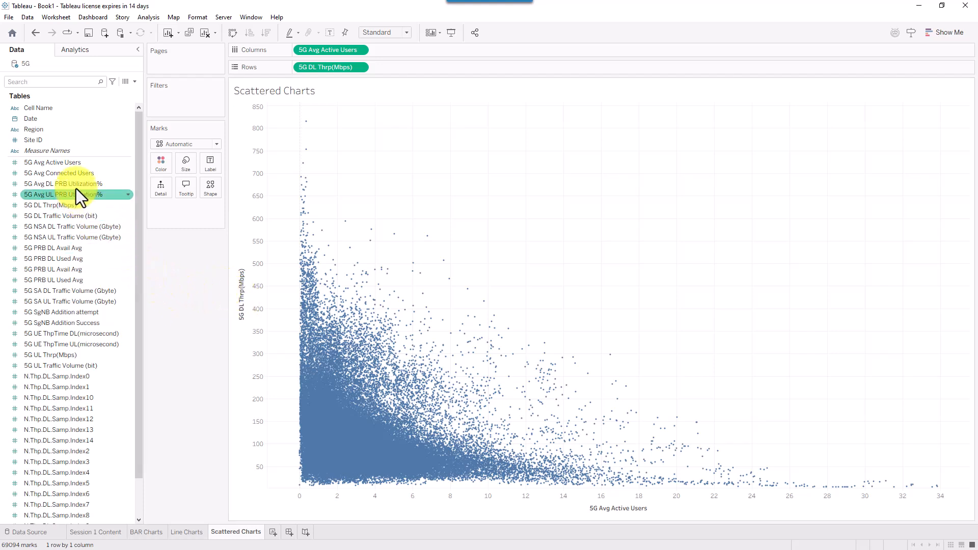
- Add 5G Avg DL PRB Utilization% to Columns as a dimension and toggle Aggregate Measures
left_click_drag(75, 183, 415, 49)
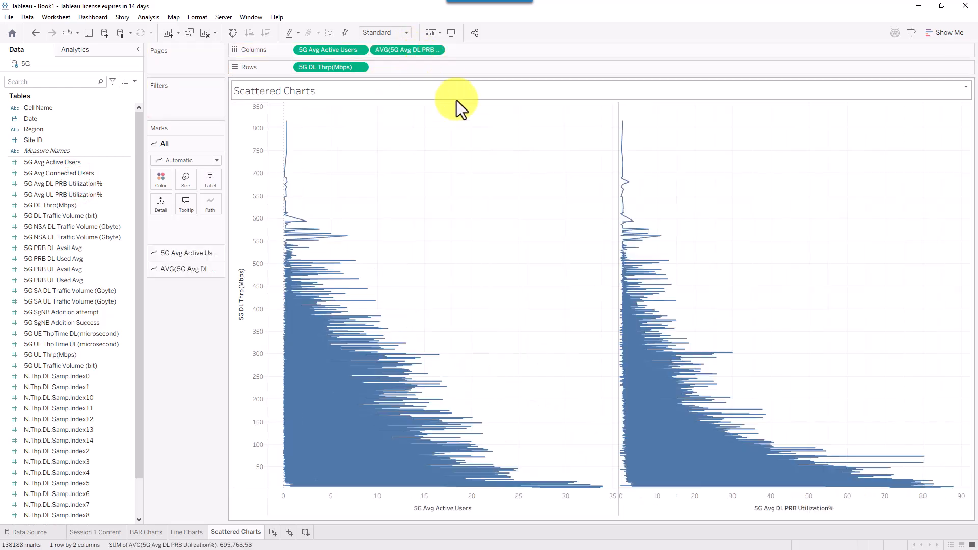
left_click(434, 49)
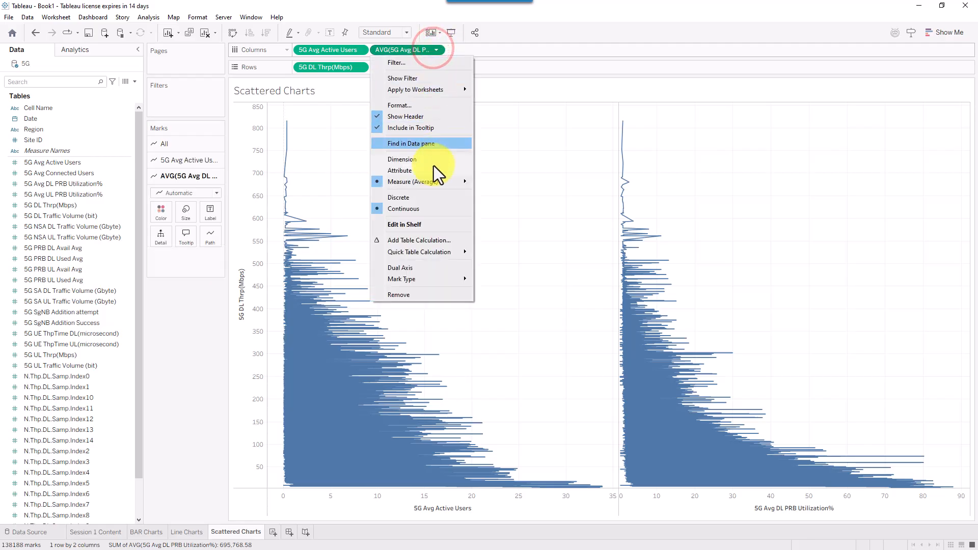
left_click(418, 161)
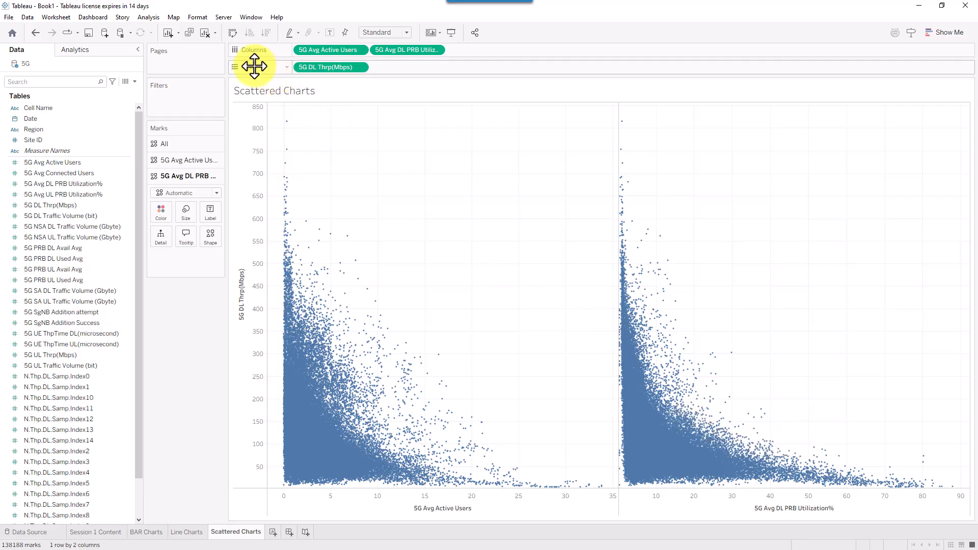
left_click(386, 143)
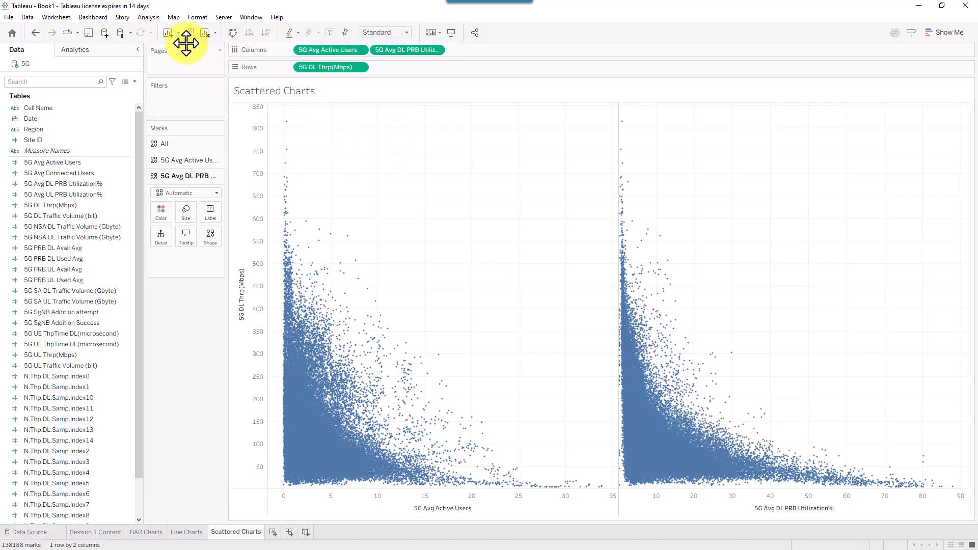
left_click(150, 18)
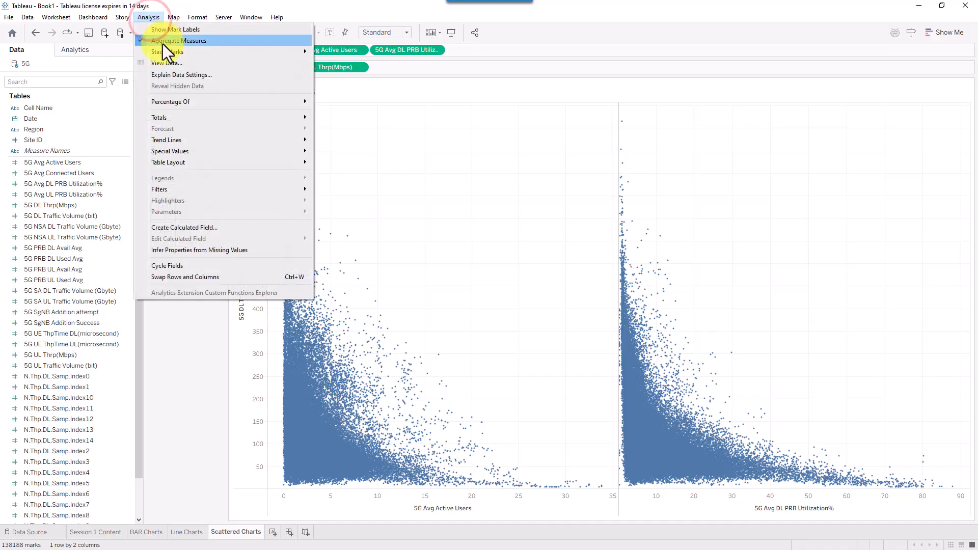
left_click(163, 44)
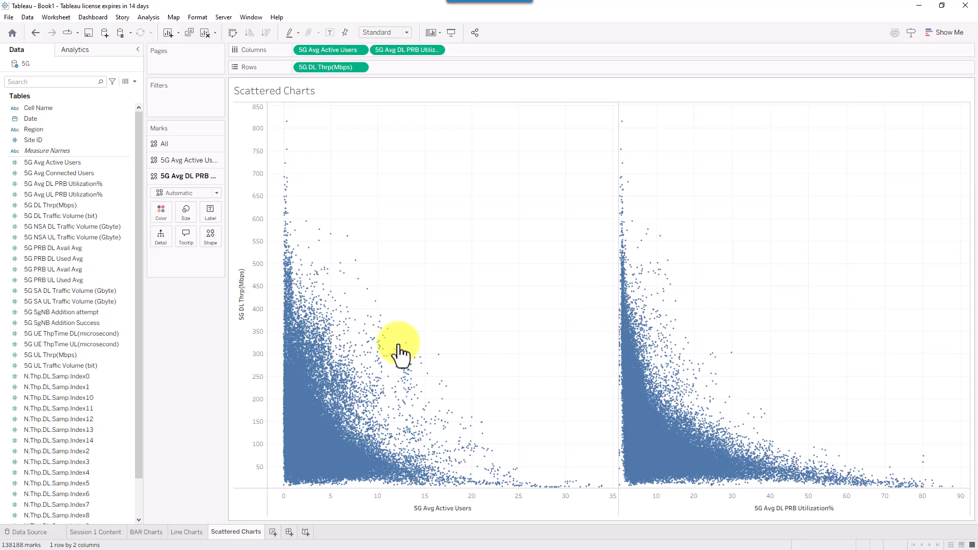
- Fit both scatter plots to the Entire View and inspect a cluster of points
mouse_move(366, 349)
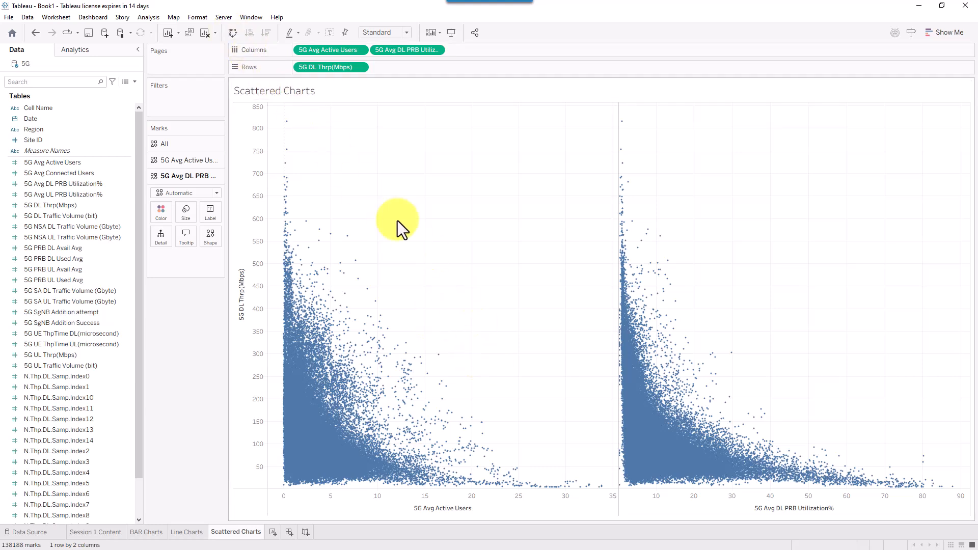
mouse_move(749, 474)
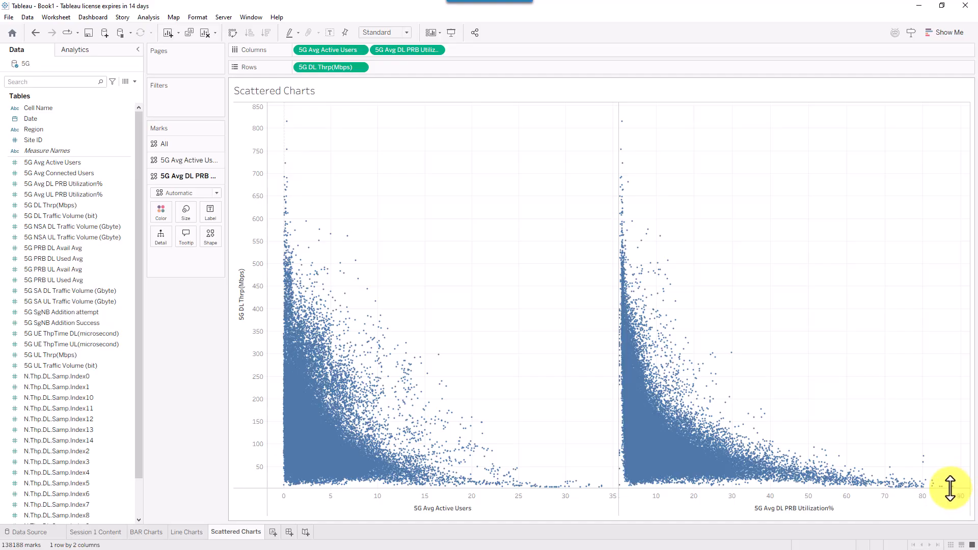
mouse_move(949, 486)
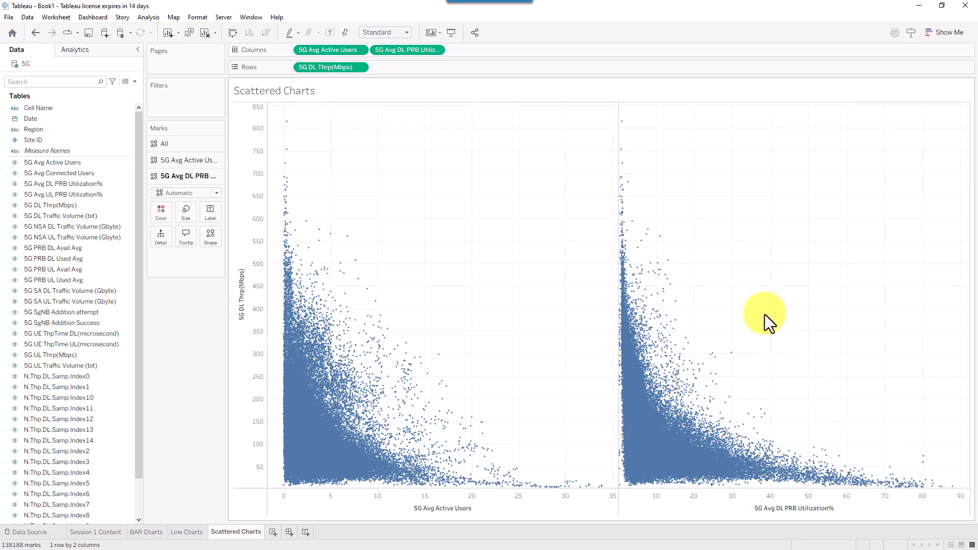
left_click_drag(767, 308, 750, 321)
left_click(374, 28)
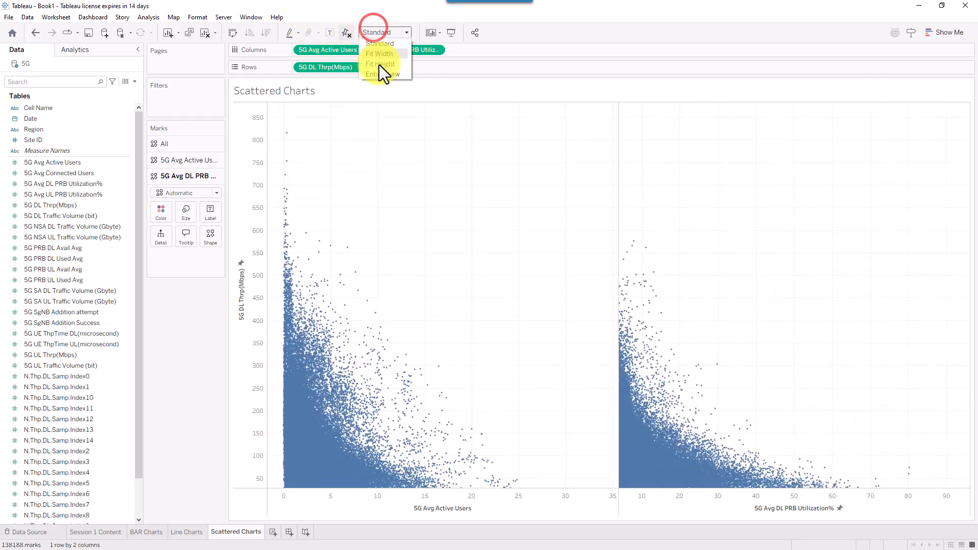
left_click(380, 78)
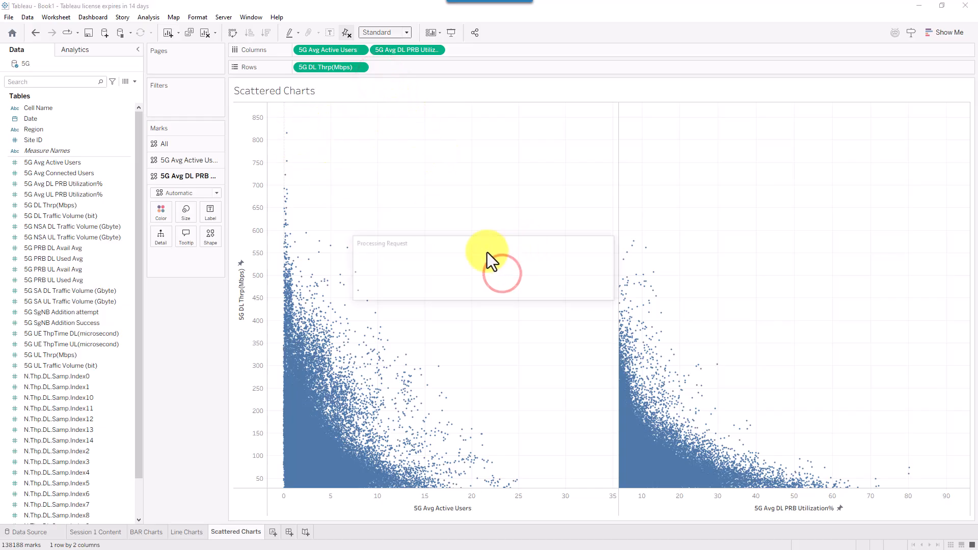
left_click(731, 30)
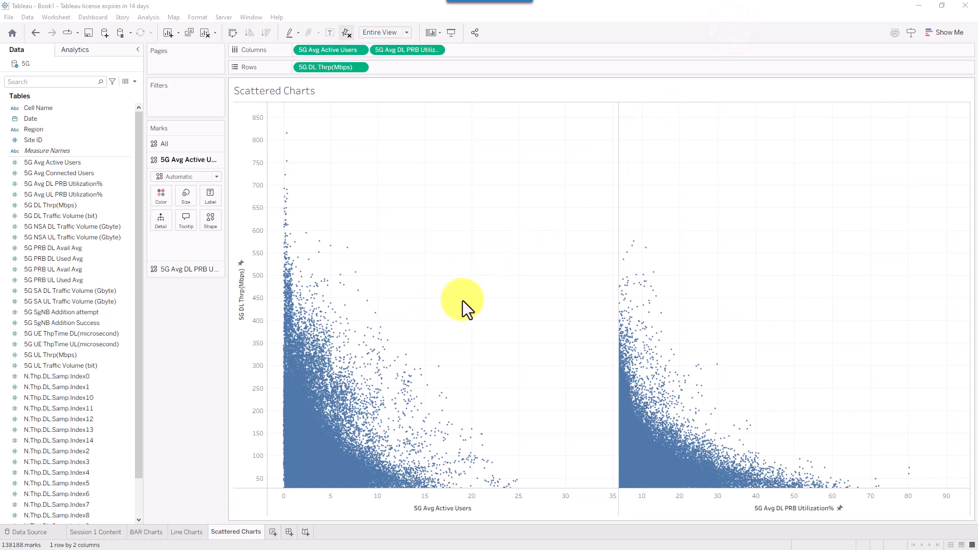
left_click_drag(462, 301, 313, 408)
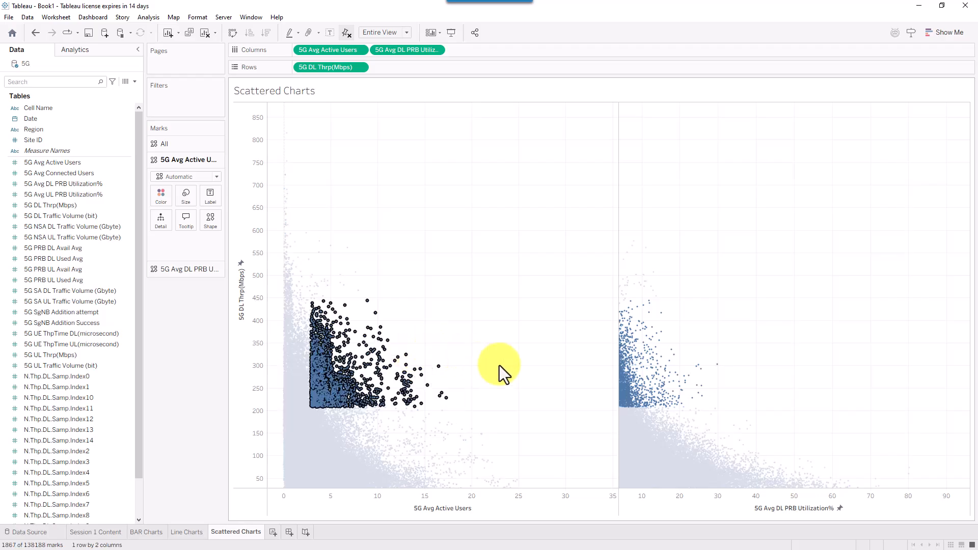
left_click(470, 228)
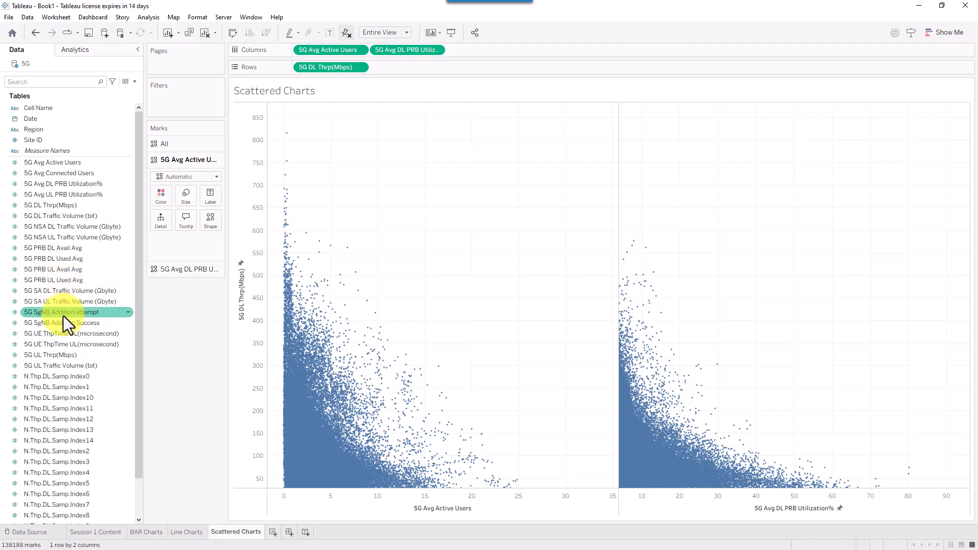
- Add 5G UL Thrp(Mbps) to Rows as a dimension, forming a 2×2 scatter grid
mouse_move(60, 355)
left_mouse_down()
mouse_move(316, 212)
mouse_move(410, 68)
left_mouse_up()
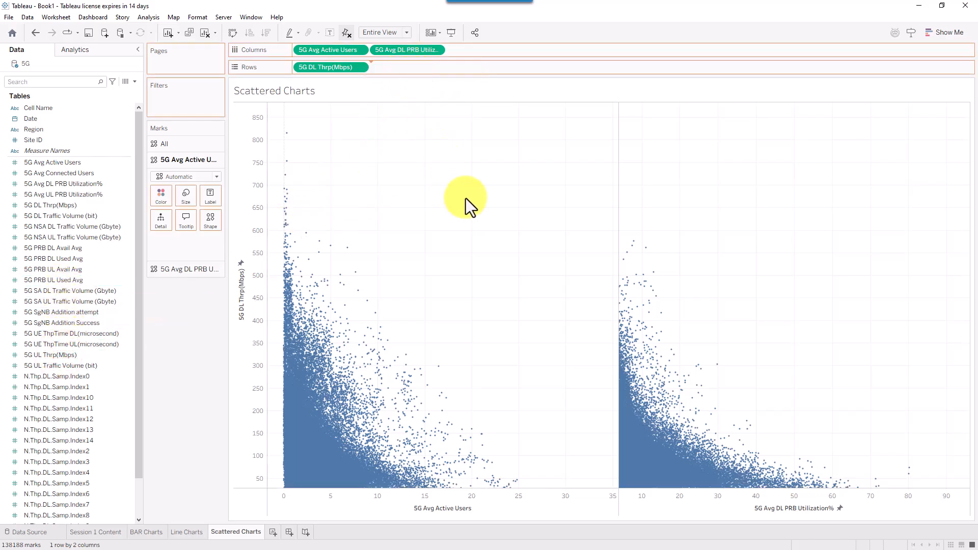
left_click_drag(459, 172, 459, 172)
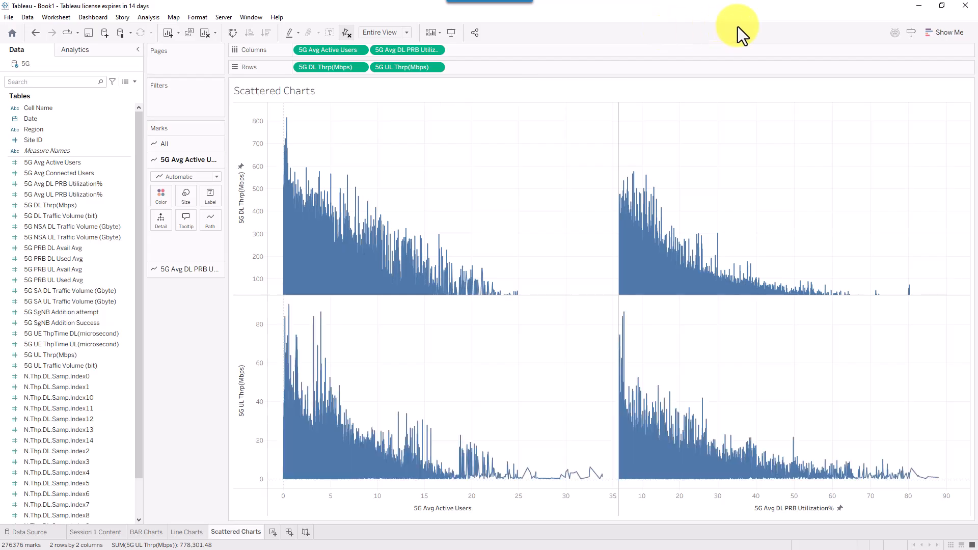
left_click(437, 67)
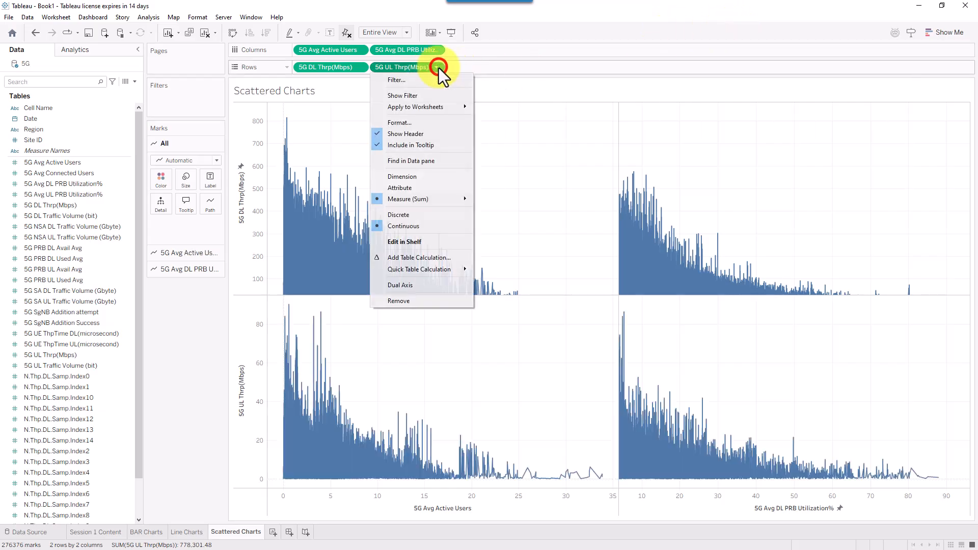
left_click(417, 176)
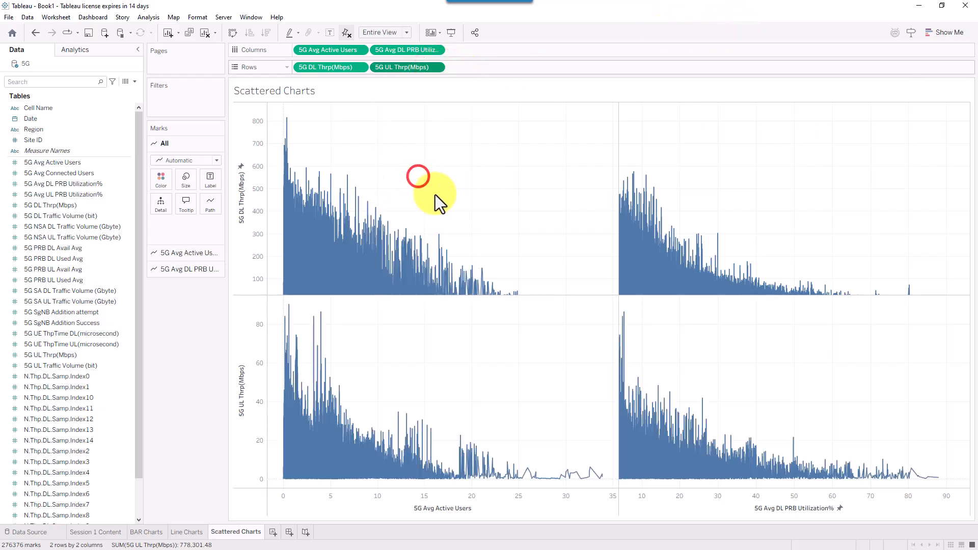
left_click(733, 27)
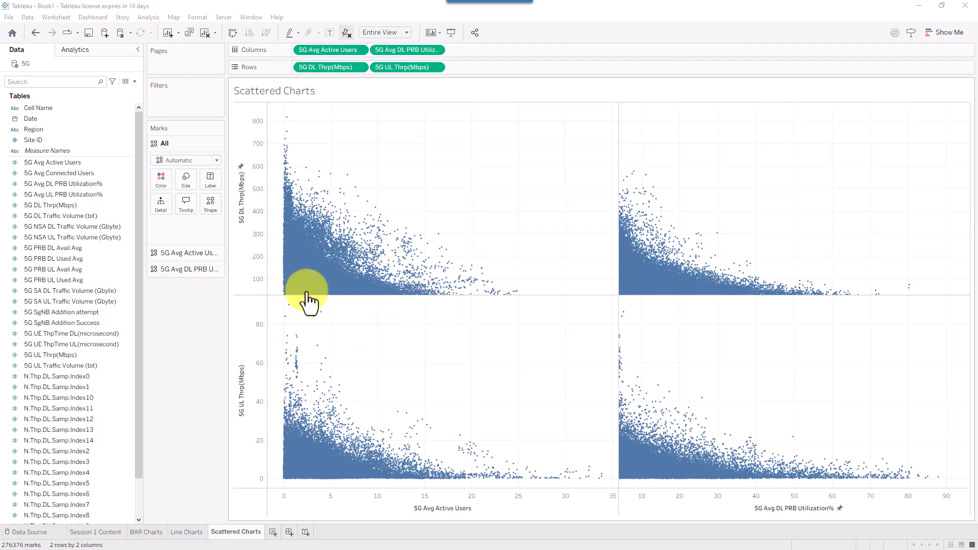
left_click(65, 162)
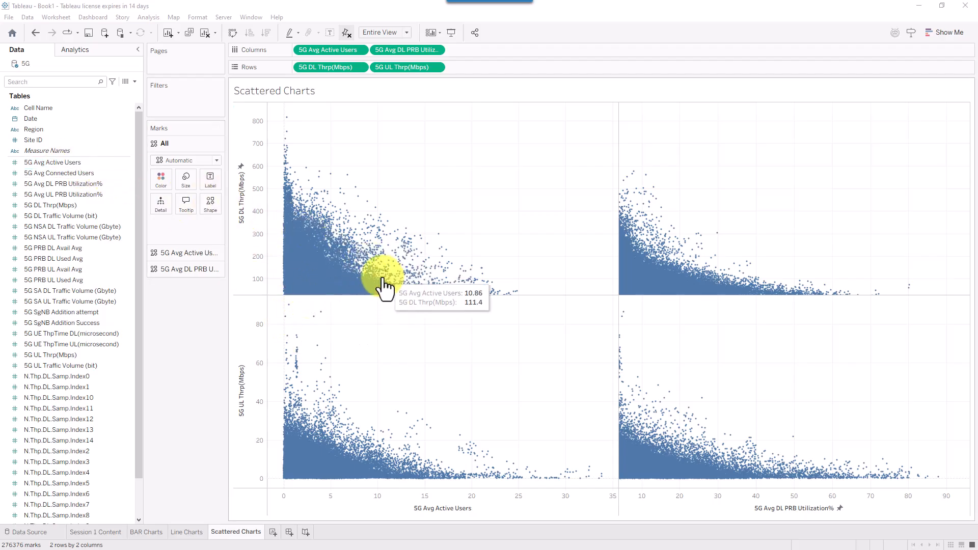
left_click(23, 120)
left_click_drag(24, 124, 167, 144)
left_click(167, 140)
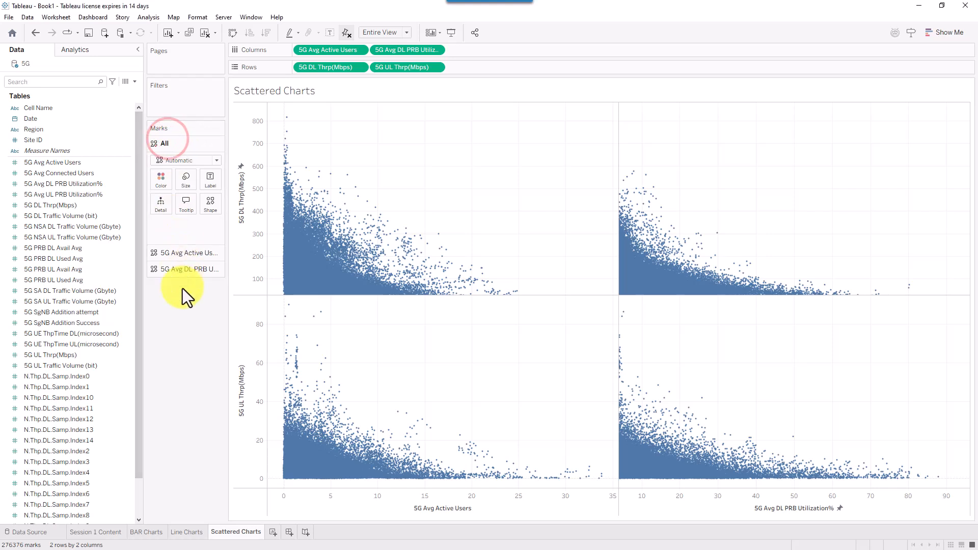
left_click_drag(35, 130, 160, 179)
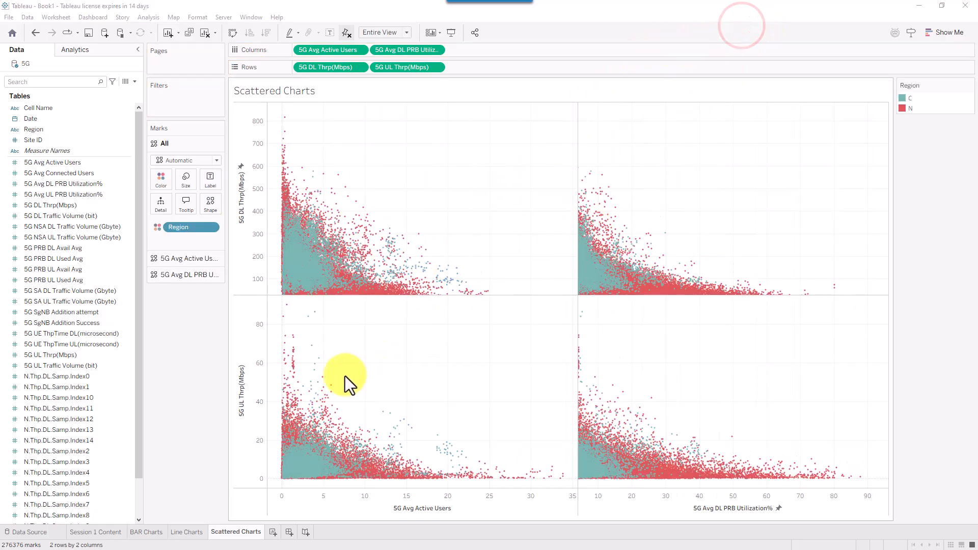
left_click_drag(910, 85, 164, 306)
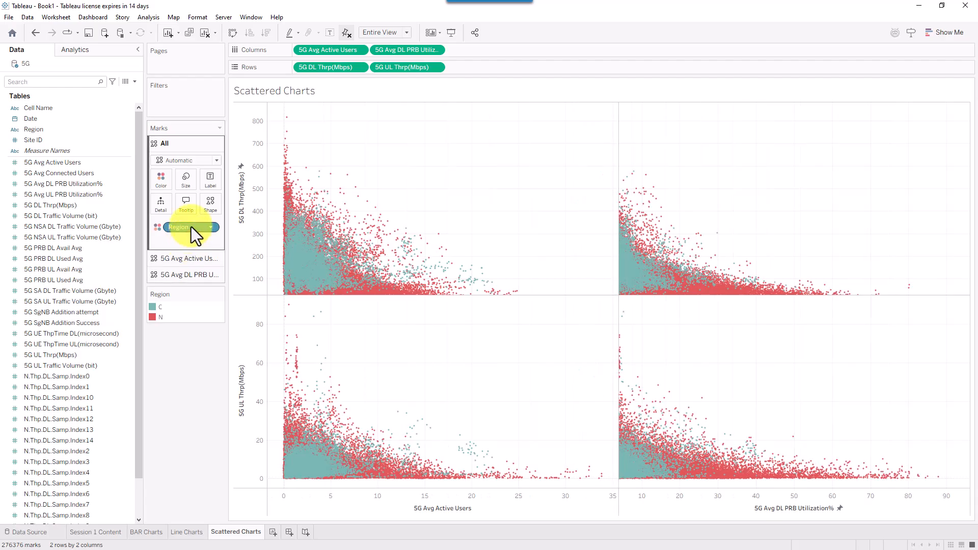
left_click_drag(191, 227, 69, 236)
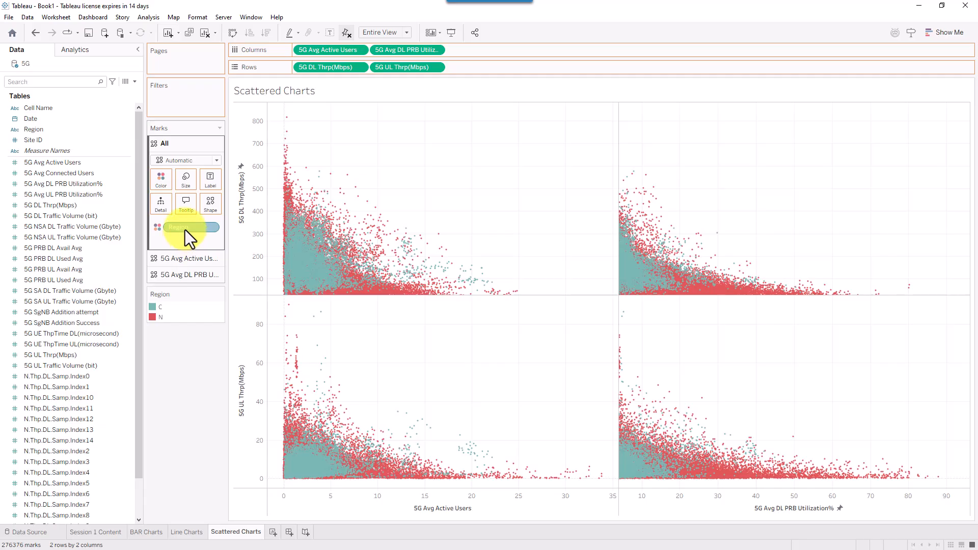
left_click_drag(231, 213, 734, 32)
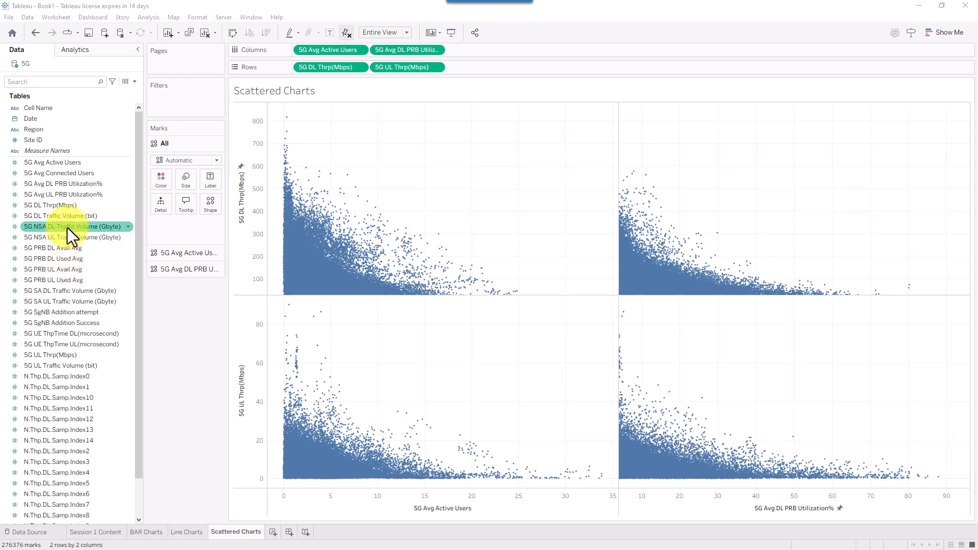
- Colour all scatter points by 5G NSA DL Traffic Volume (Gbyte) and move its legend under the Marks card
left_click_drag(65, 228, 167, 179)
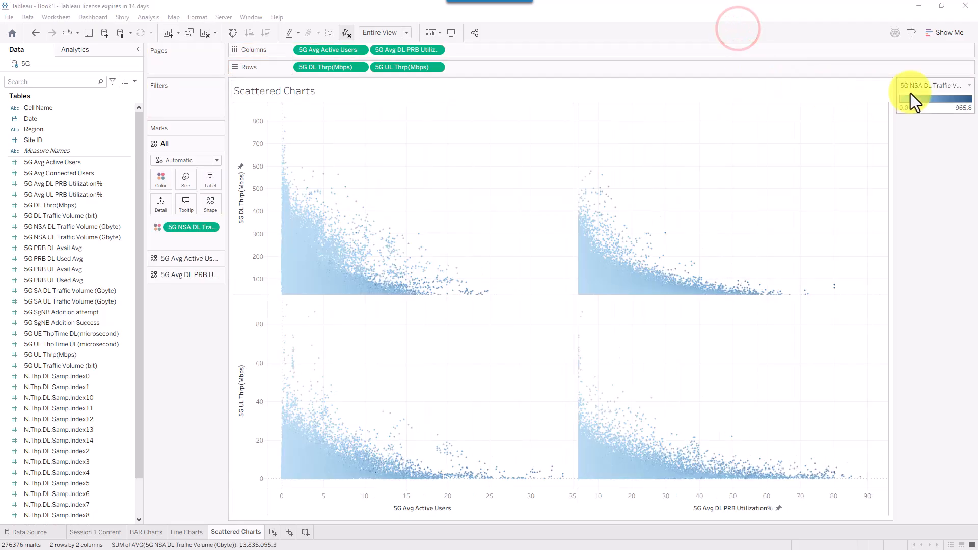
mouse_move(928, 86)
left_mouse_down()
mouse_move(344, 258)
mouse_move(202, 290)
mouse_move(840, 153)
mouse_move(917, 120)
mouse_move(907, 121)
left_mouse_up()
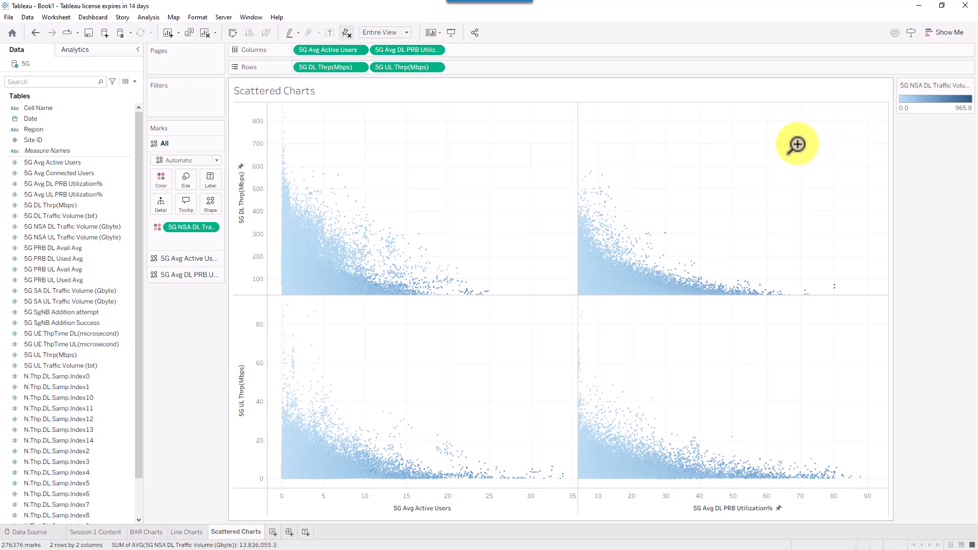
left_click_drag(757, 159, 904, 99)
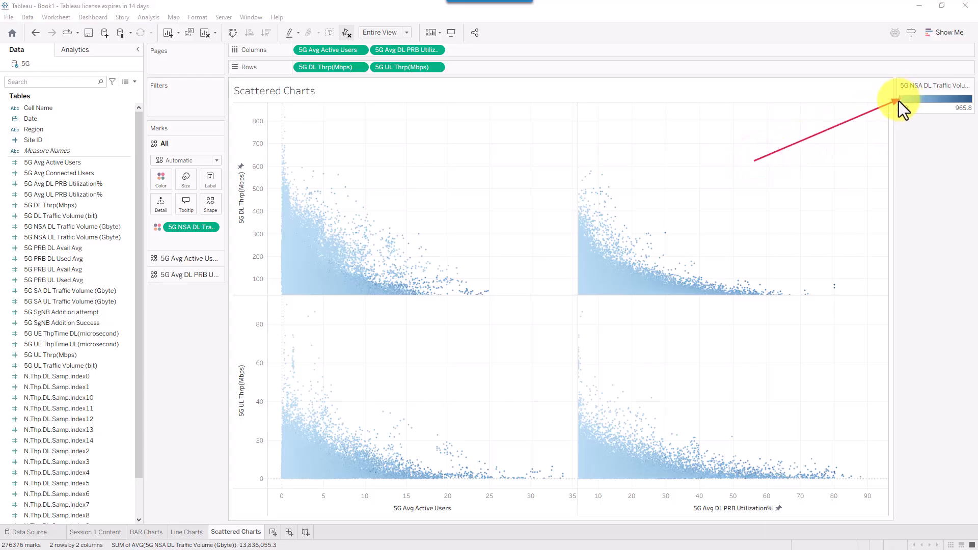
mouse_move(942, 85)
left_mouse_down()
mouse_move(770, 151)
mouse_move(469, 240)
left_mouse_up()
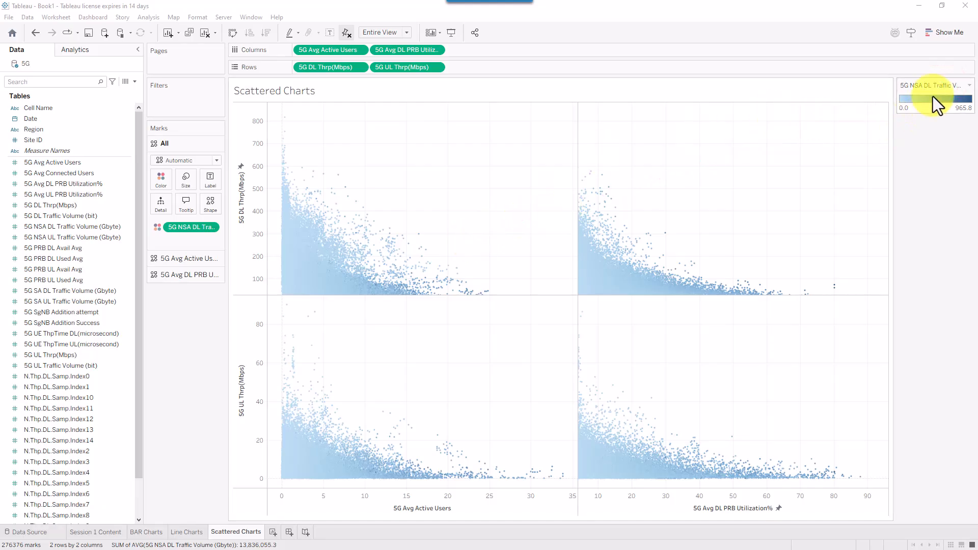
left_click_drag(926, 85, 196, 305)
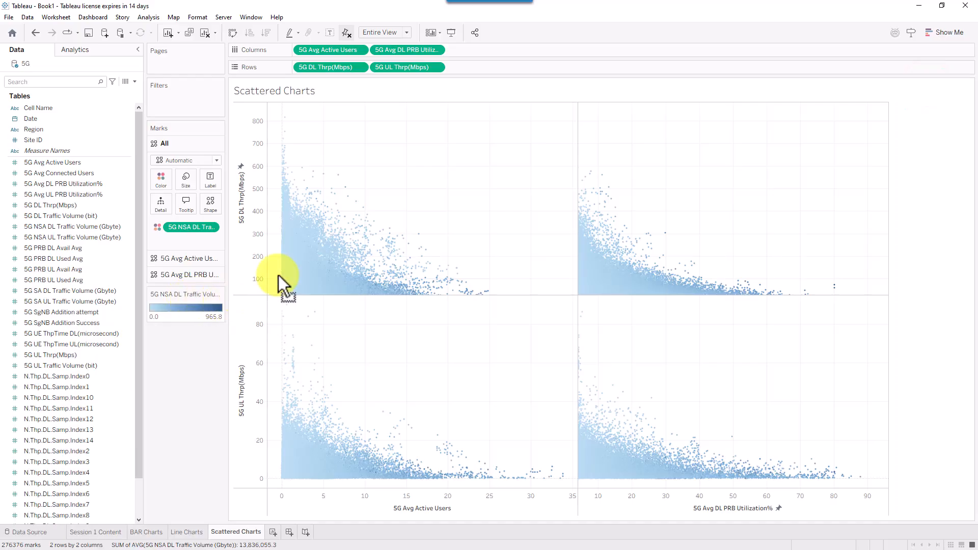
left_click(729, 27)
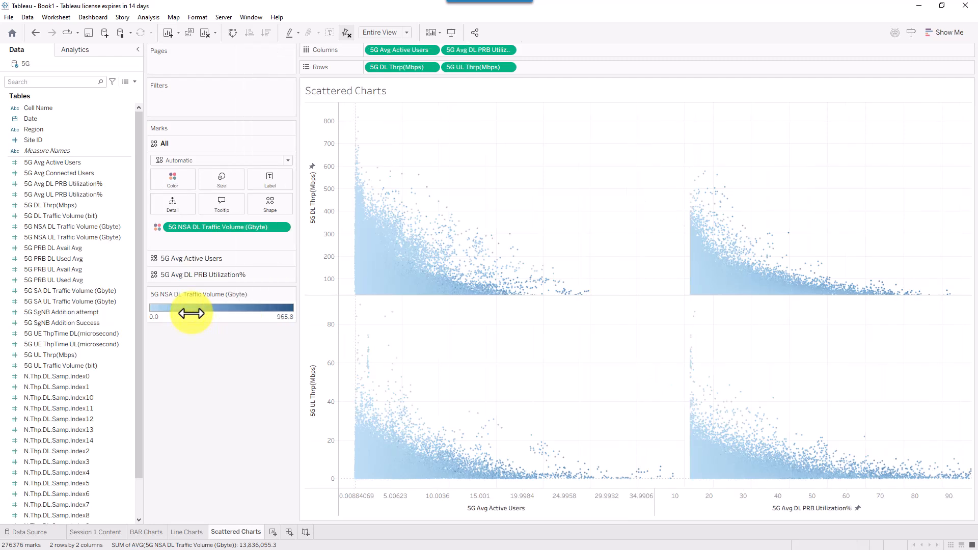
- Switch the traffic volume colour legend to the Red-Green Diverging palette
right_click(192, 314)
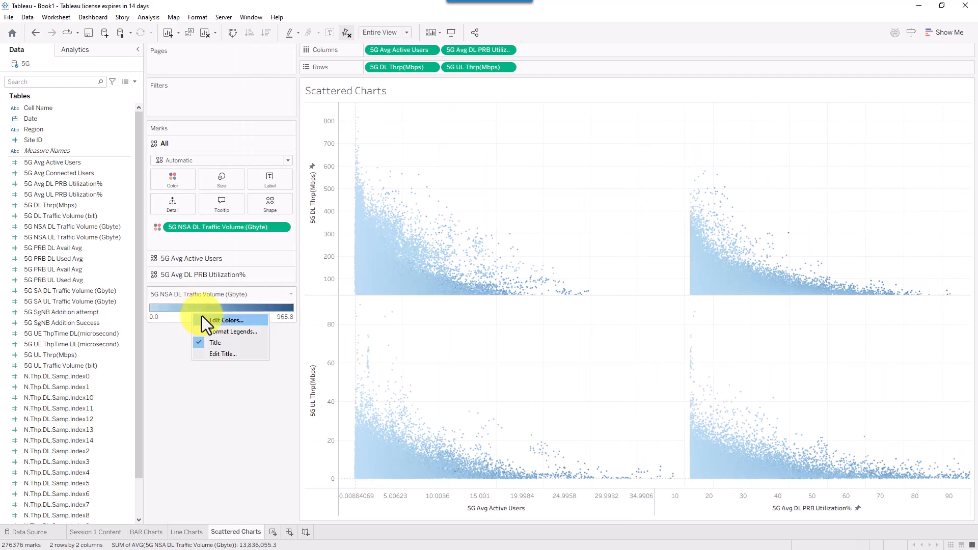
left_click(234, 322)
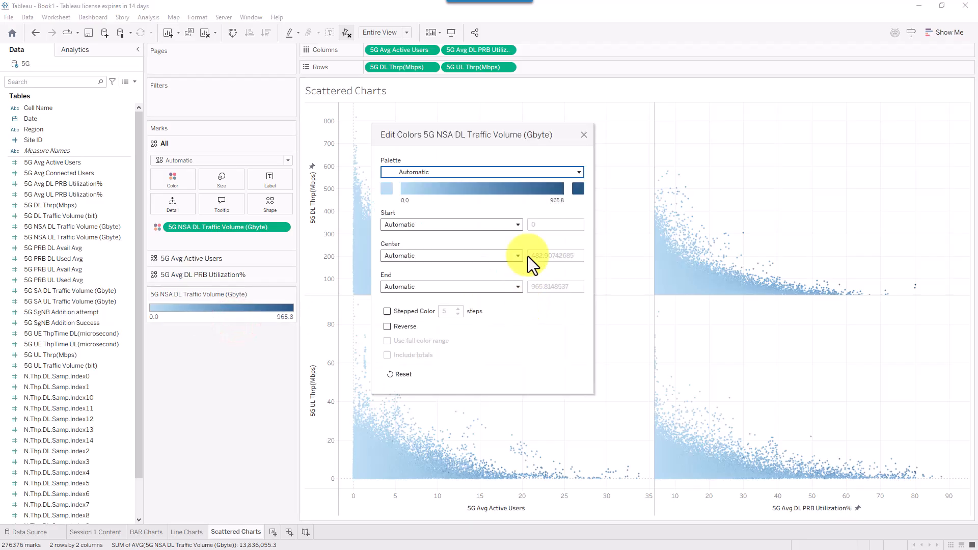
left_click(580, 170)
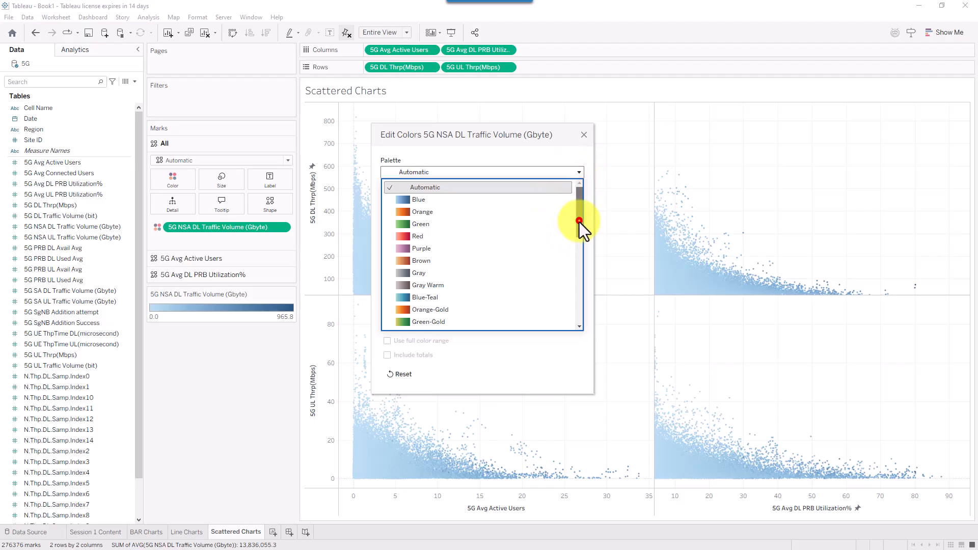
left_click_drag(579, 222, 575, 258)
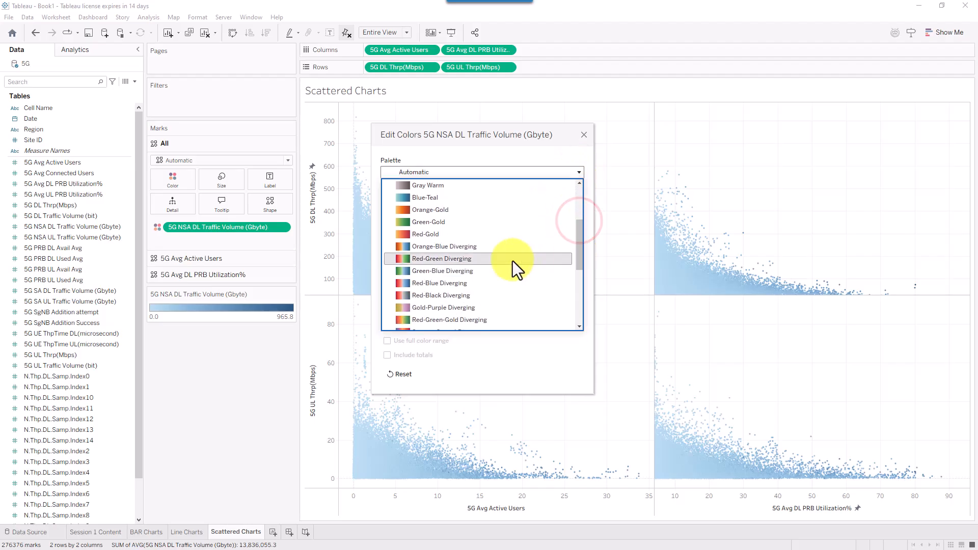
left_click(452, 262)
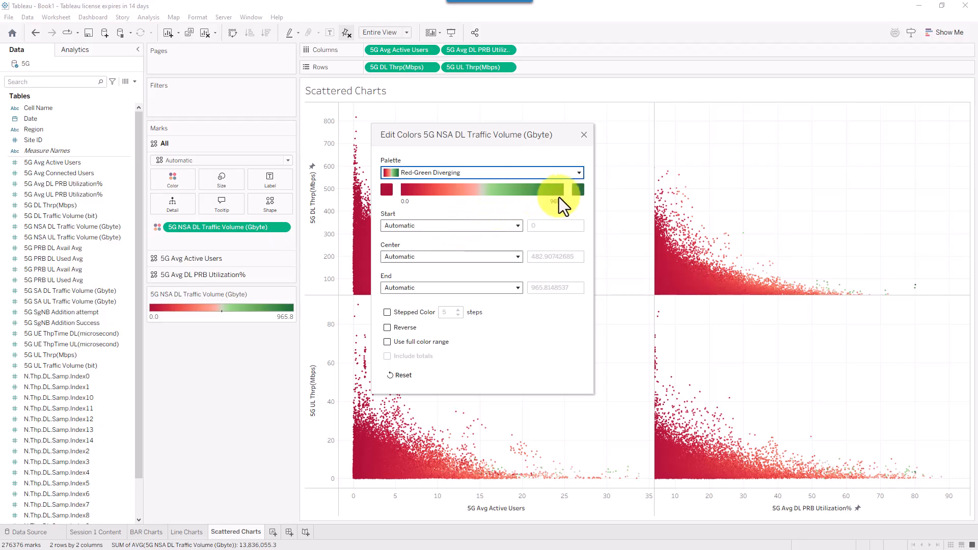
- Use 5 stepped colours with a custom 100–275–500 range, then close Edit Colors
left_click(407, 323)
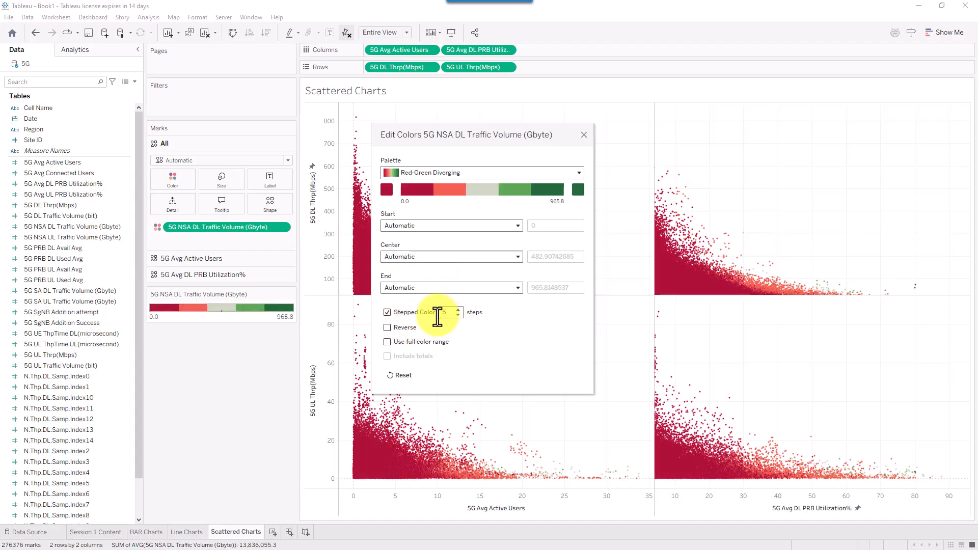
left_click(502, 225)
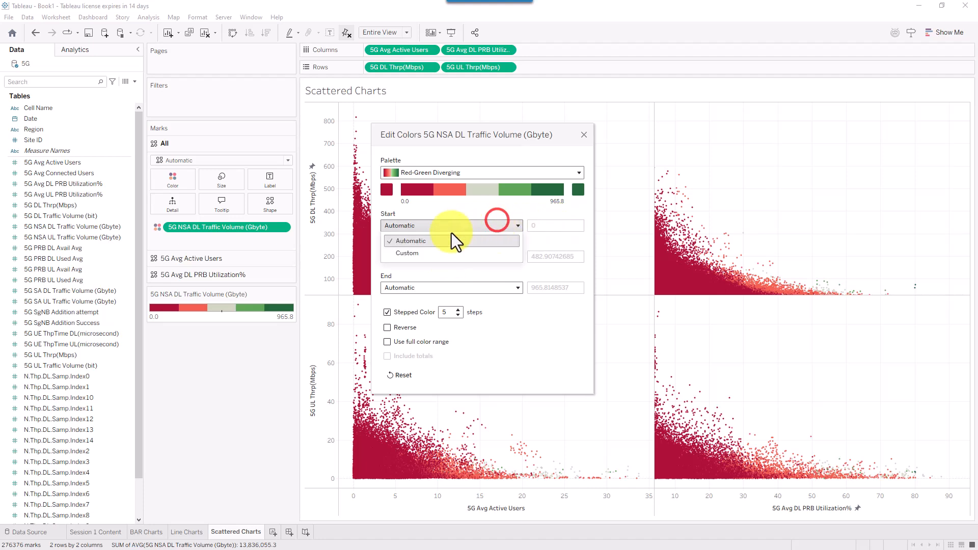
left_click(417, 253)
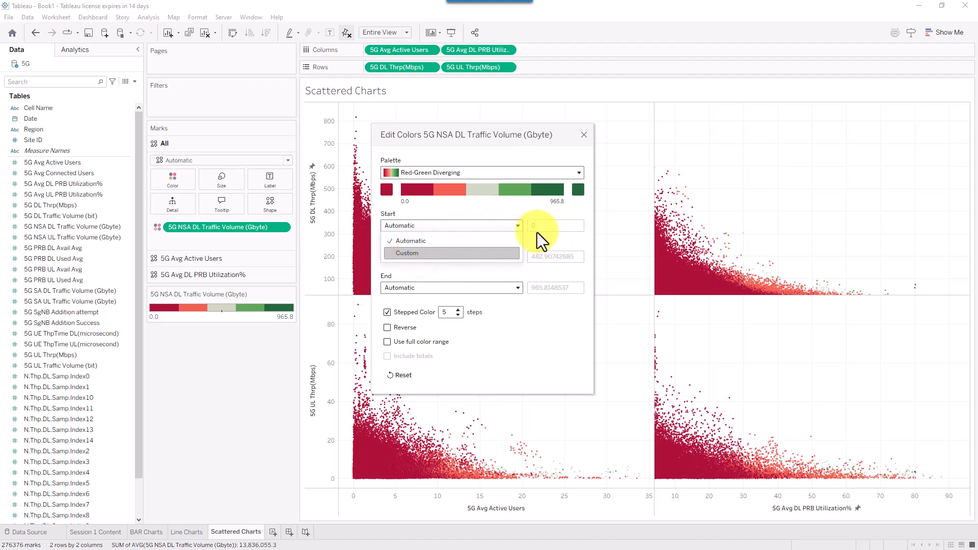
left_click(737, 28)
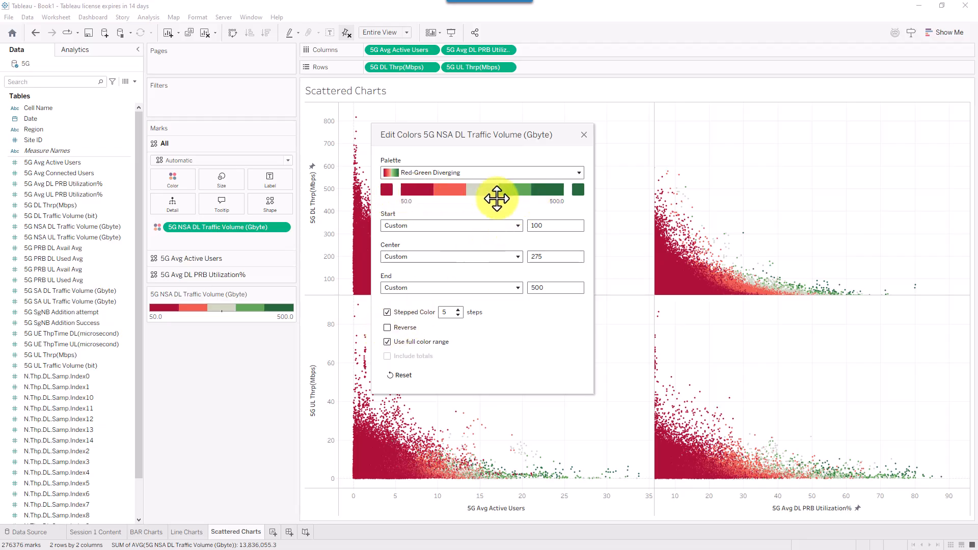
left_click(583, 135)
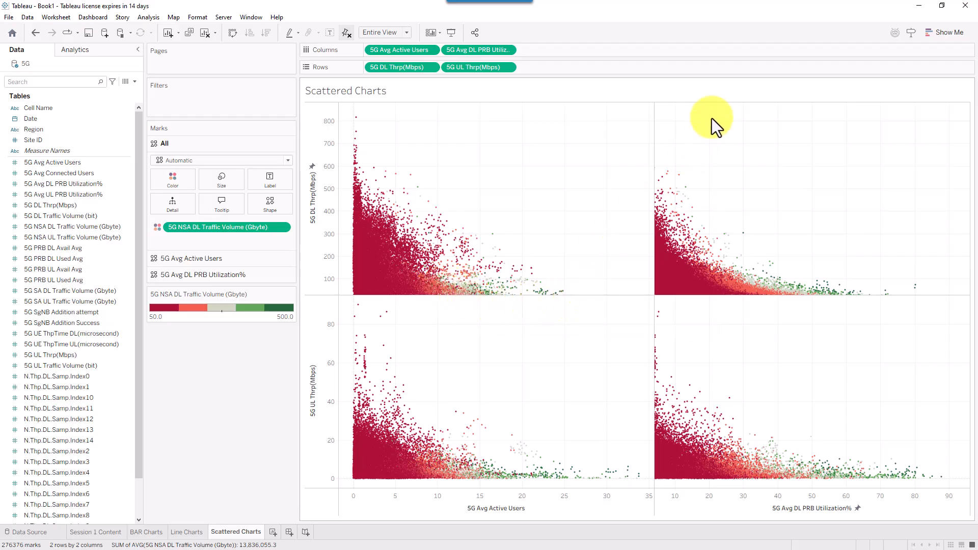
- Add a new empty worksheet titled 'Scatter Charts with aggregation'
left_click(739, 22)
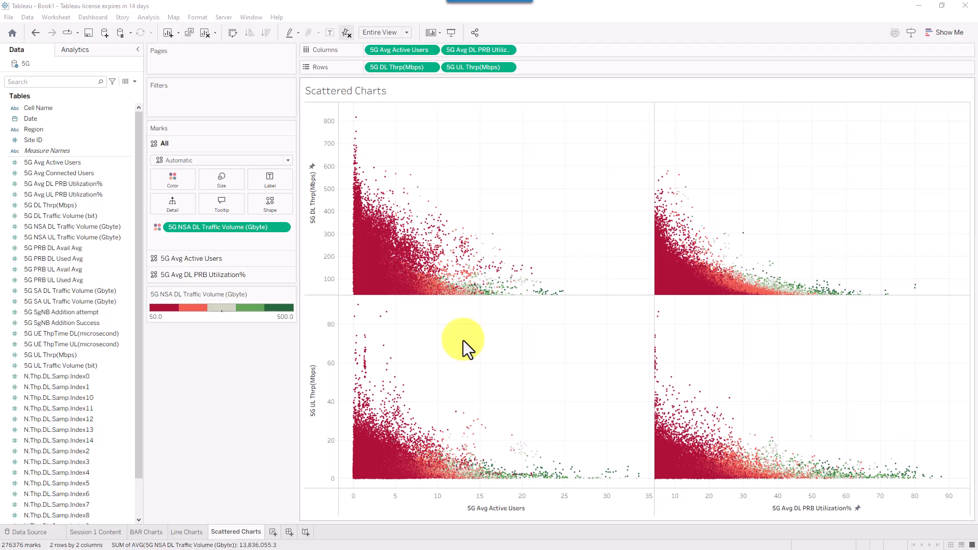
right_click(430, 50)
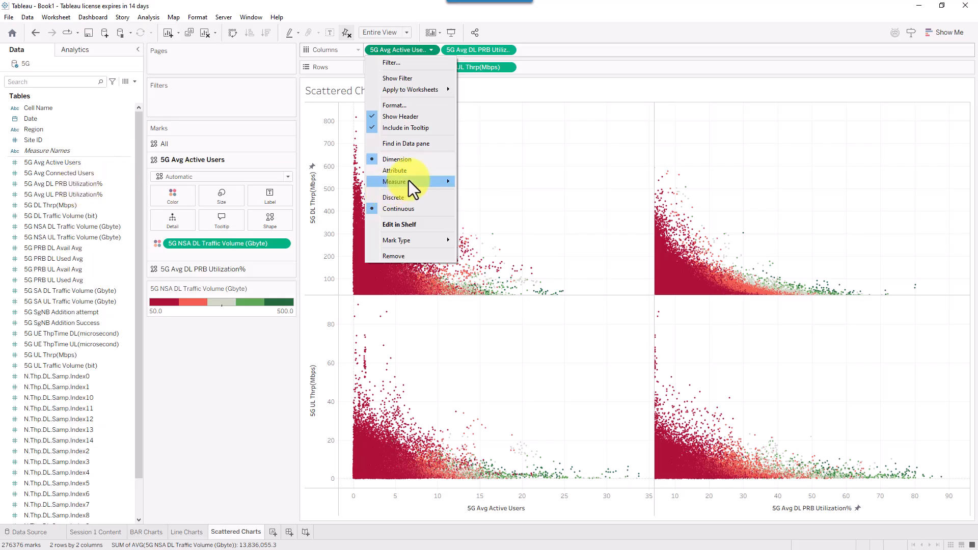
left_click(516, 153)
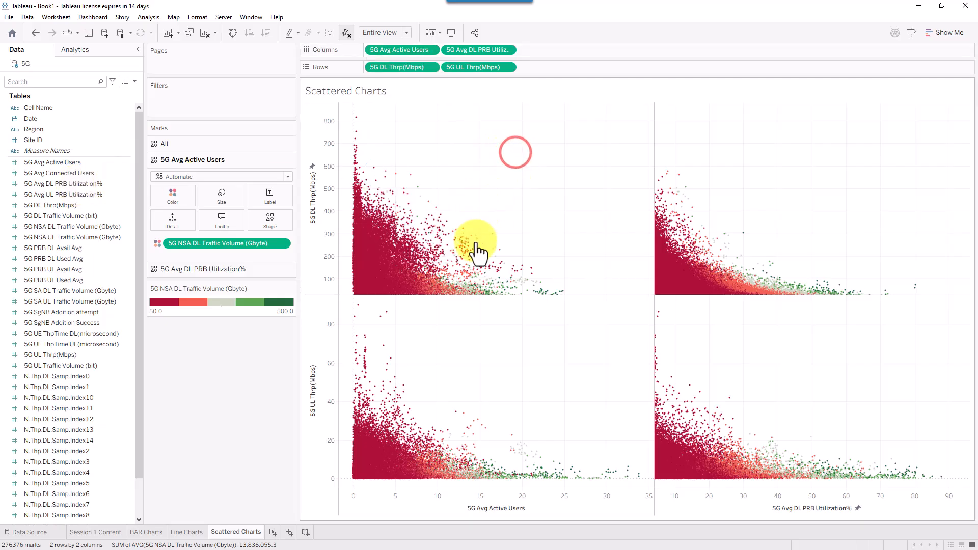
mouse_move(466, 241)
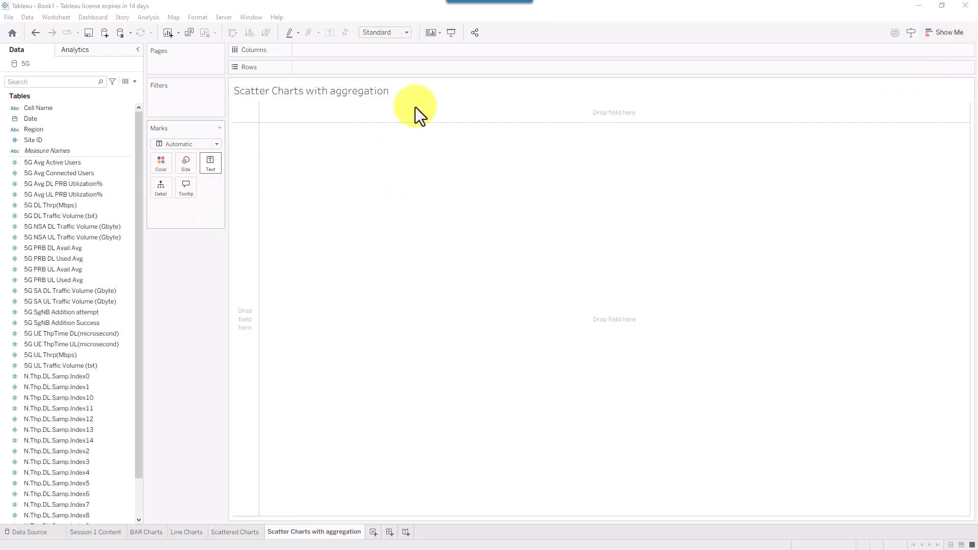
- Check in Show Me what fields a scatter plot requires
left_click(949, 32)
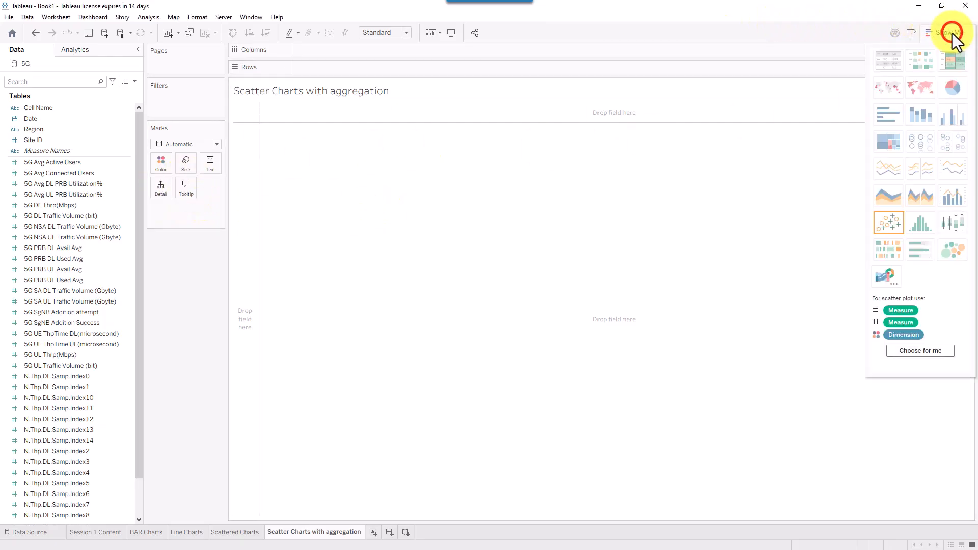
left_click(885, 228)
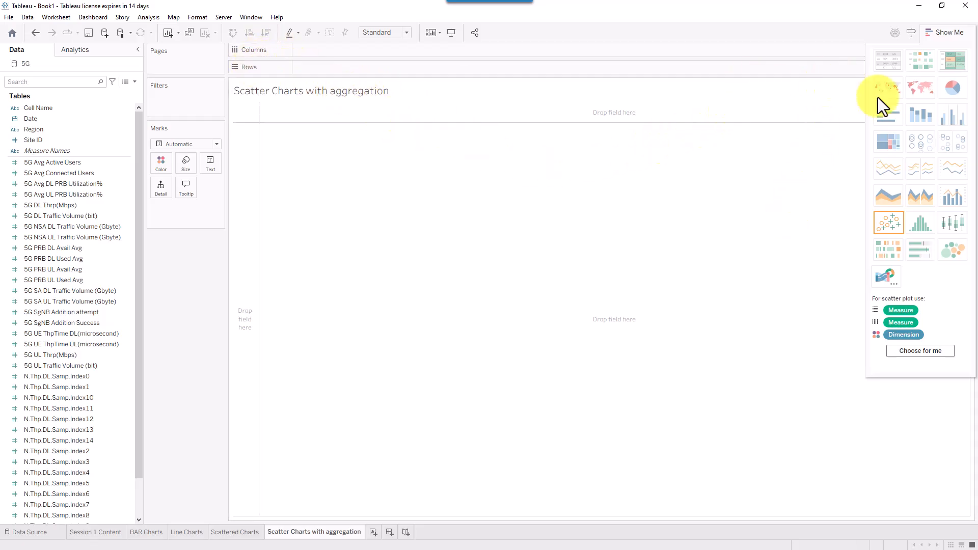
left_click(947, 32)
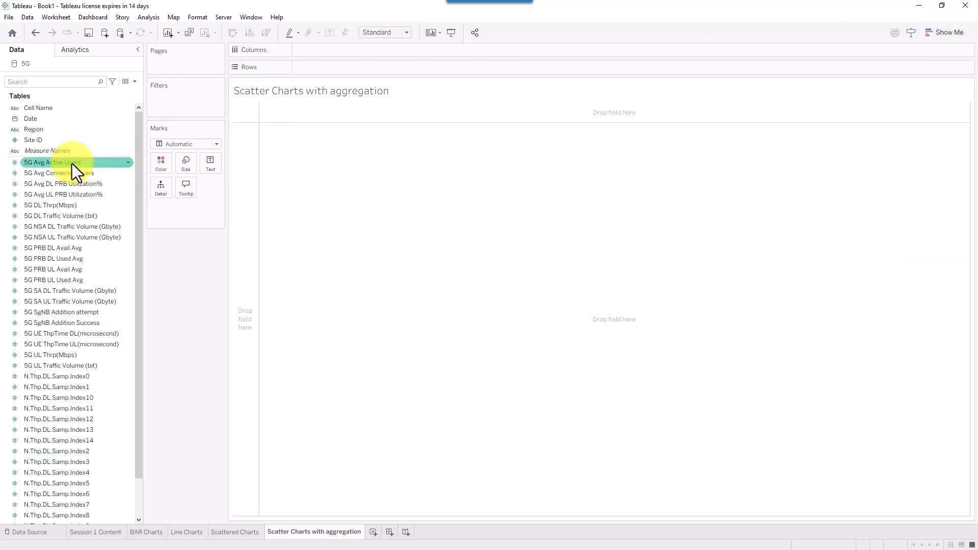
- Place 5G Avg Active Users on Columns and 5G DL Thrp(Mbps) on Rows for one averaged point
mouse_move(72, 163)
left_mouse_down()
mouse_move(213, 130)
mouse_move(341, 53)
left_mouse_up()
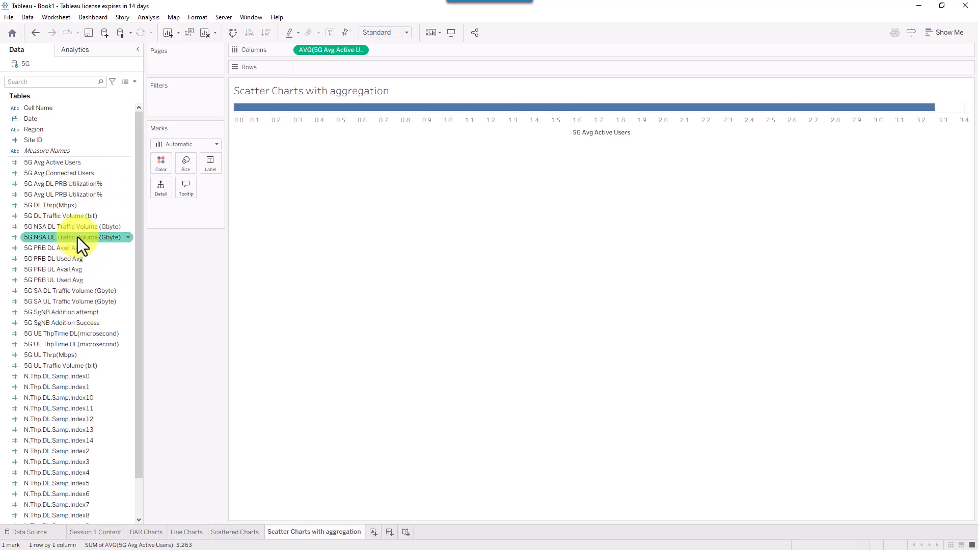
left_click_drag(74, 204, 343, 69)
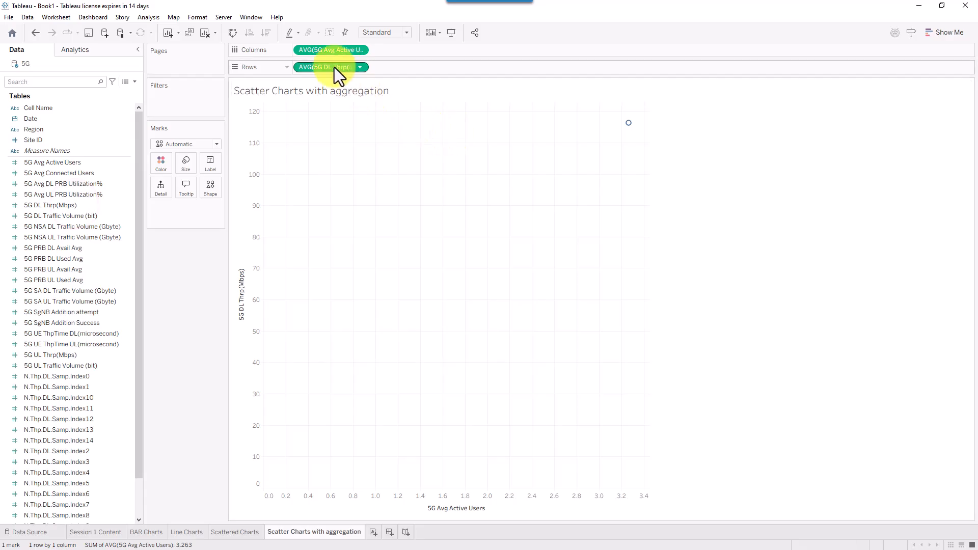
mouse_move(628, 128)
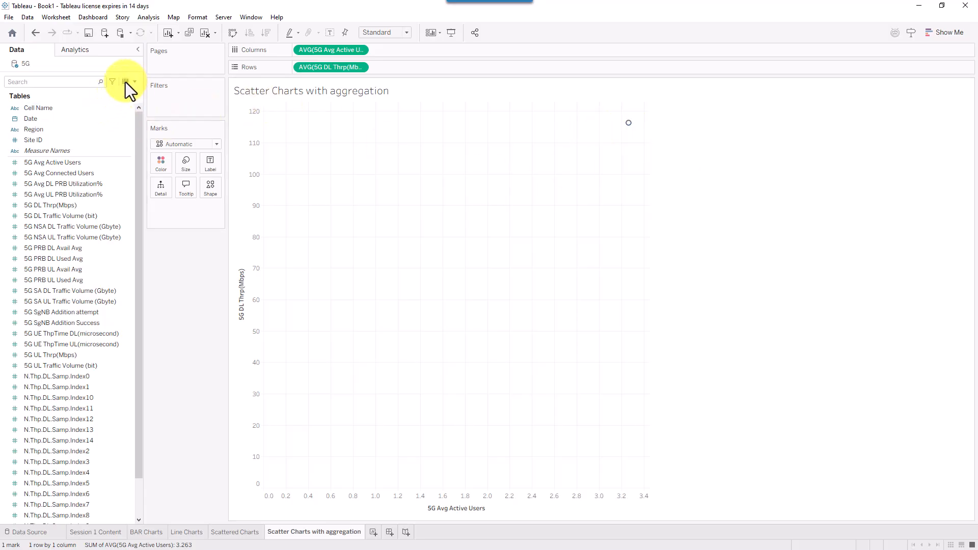
left_click_drag(207, 114, 130, 87)
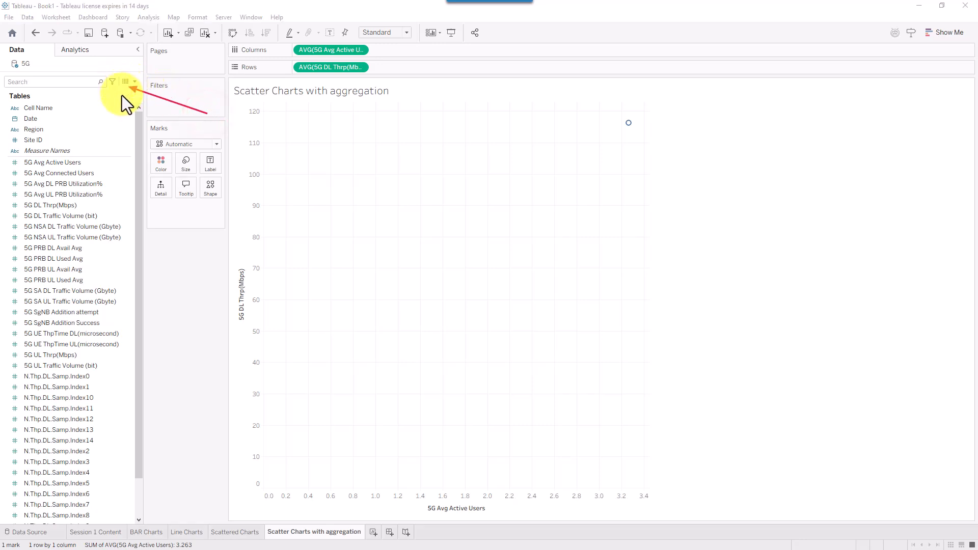
left_click_drag(108, 73, 135, 90)
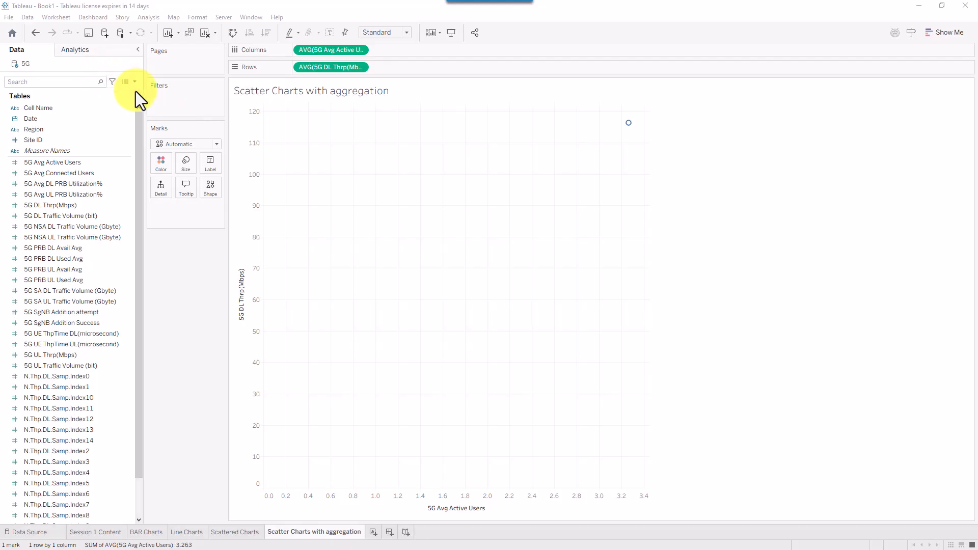
- Show the 5G source's 10,000 underlying rows in View Data, enlarged and moved clear of the chart
left_click(124, 82)
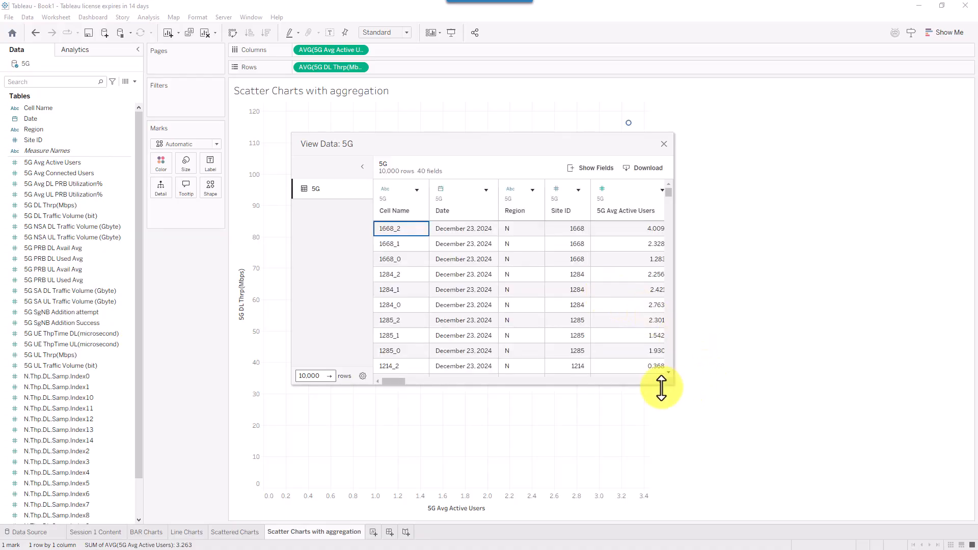
left_click_drag(671, 383, 838, 437)
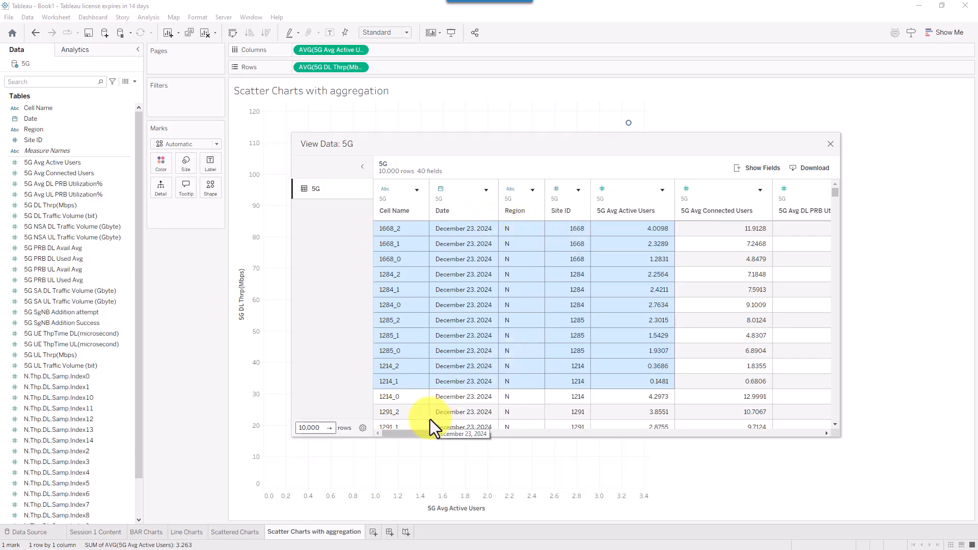
left_click_drag(421, 435, 396, 436)
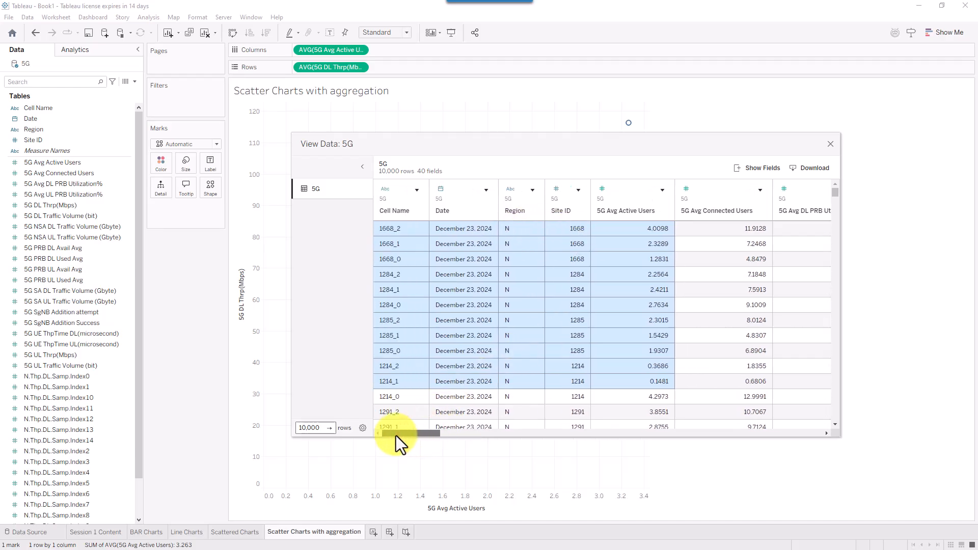
left_click_drag(406, 147, 488, 200)
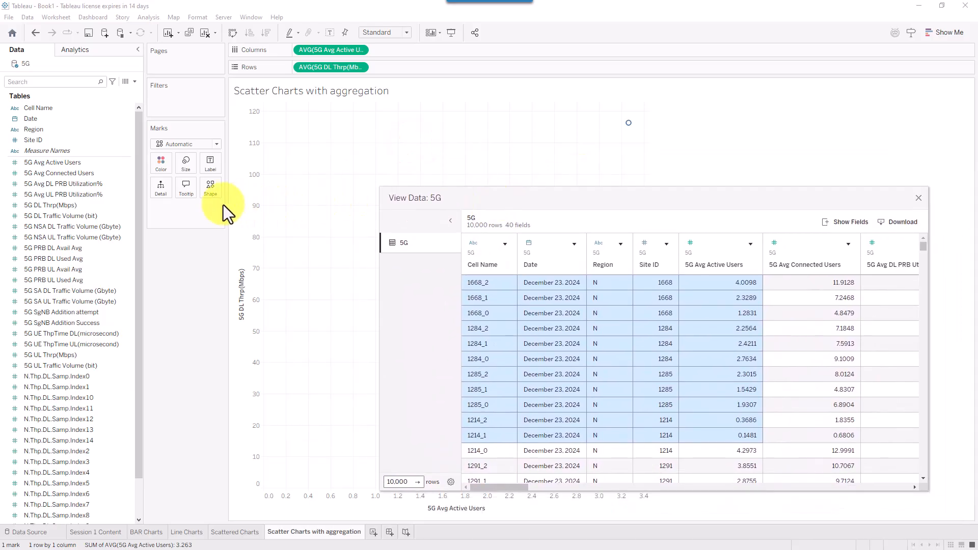
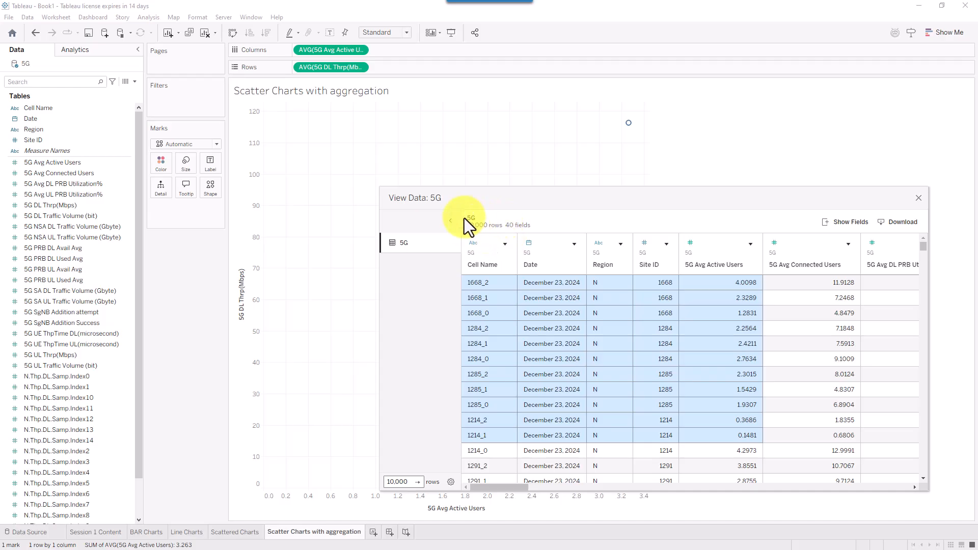
- Close the View Data window to return to the single averaged scatter mark (3.263, 116.3)
left_click(918, 199)
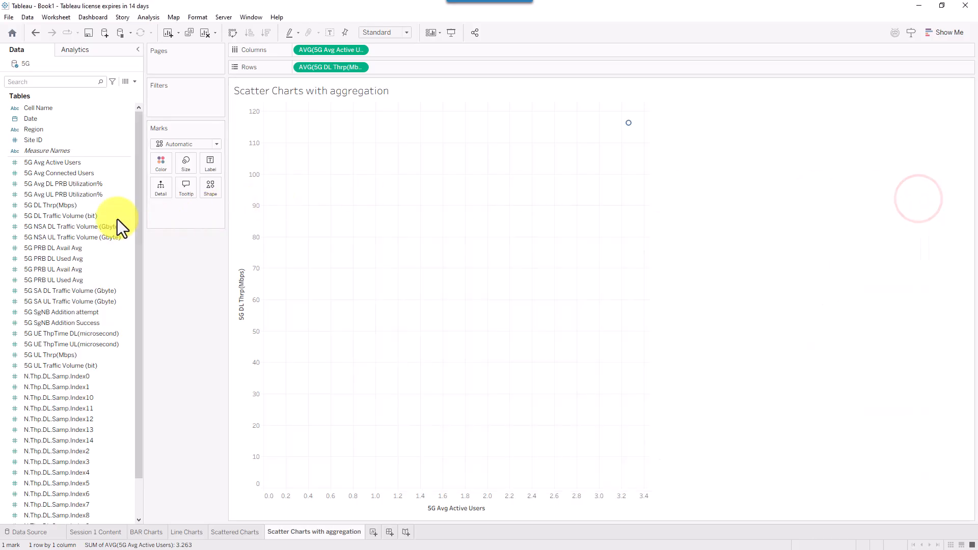
mouse_move(627, 124)
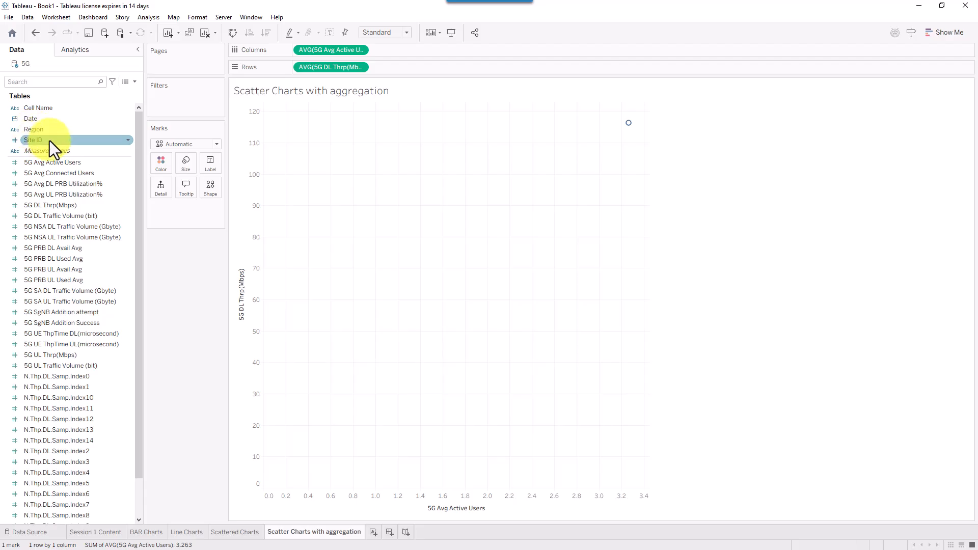
- Split the scatter by Region into coloured C and N marks, shown as enlarged filled circles
left_click_drag(44, 126, 162, 184)
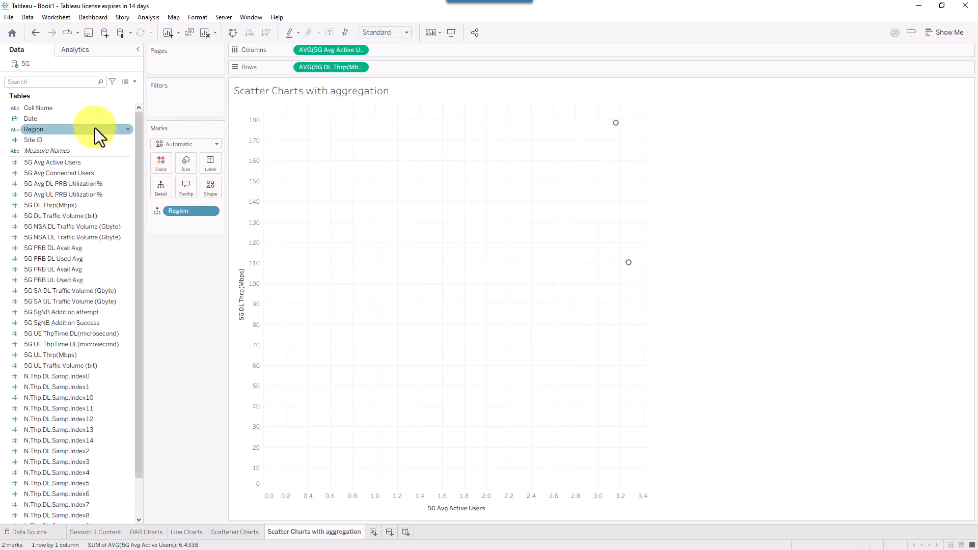
left_click_drag(75, 131, 163, 162)
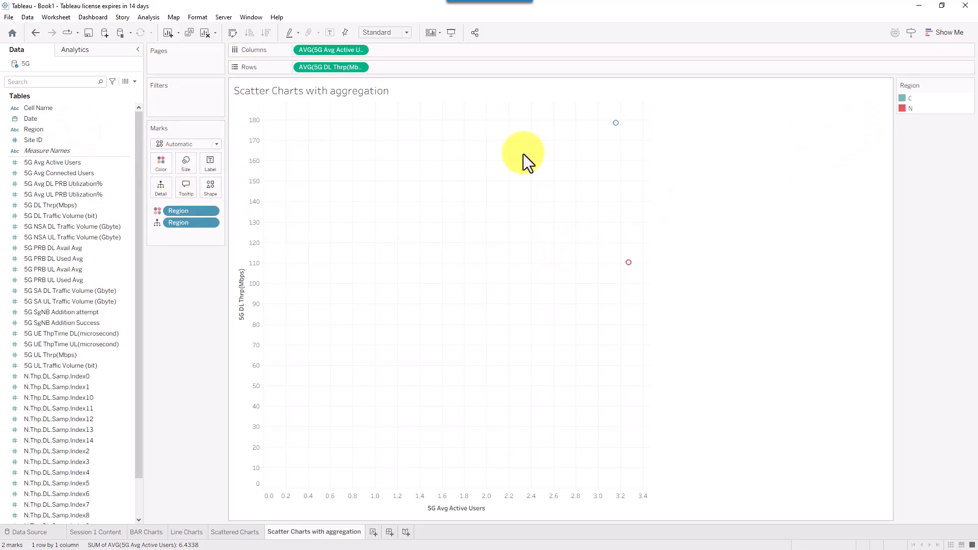
left_click(209, 194)
left_click(208, 232)
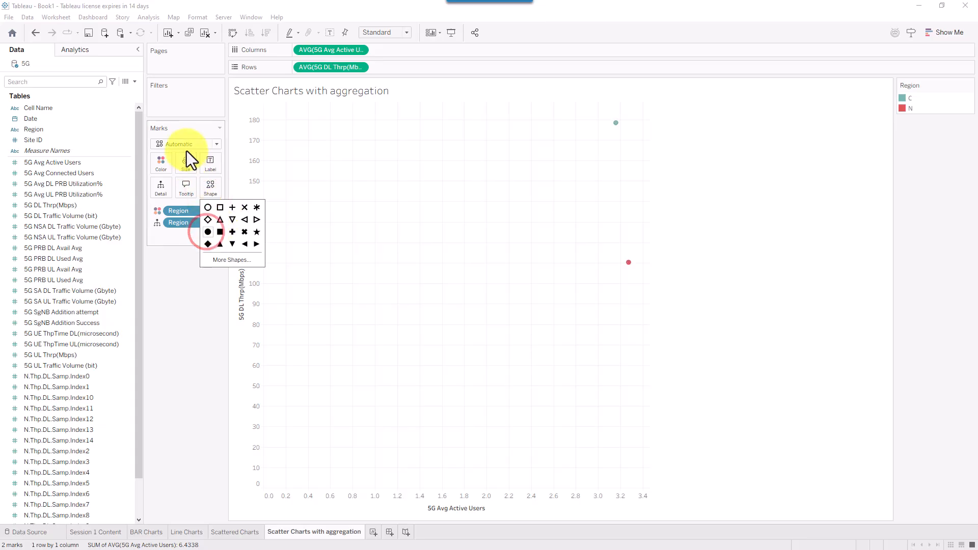
left_click(185, 166)
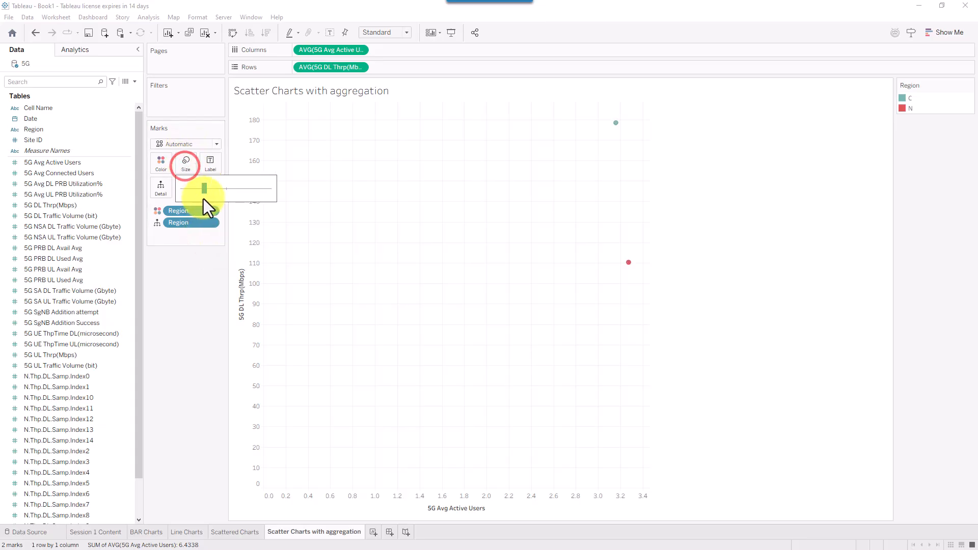
left_click_drag(204, 191, 215, 192)
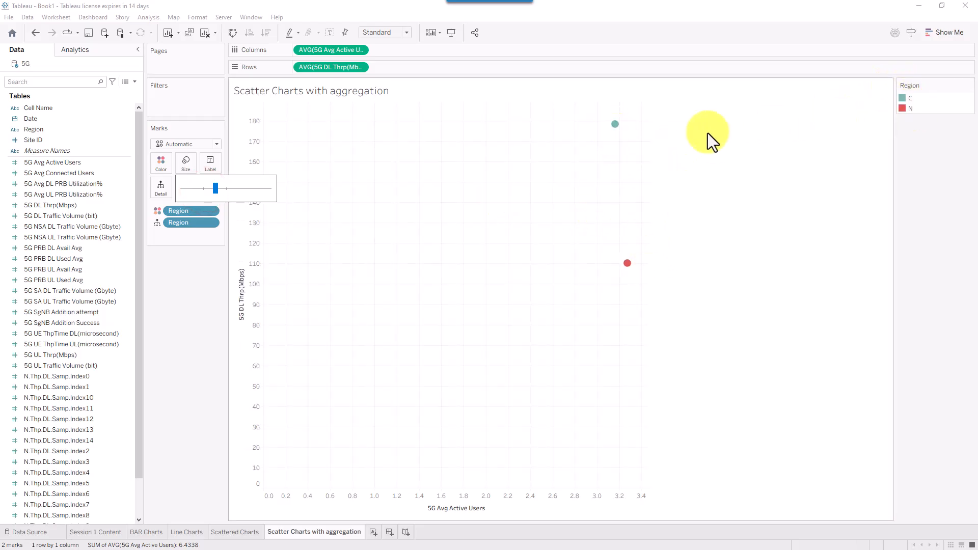
mouse_move(626, 263)
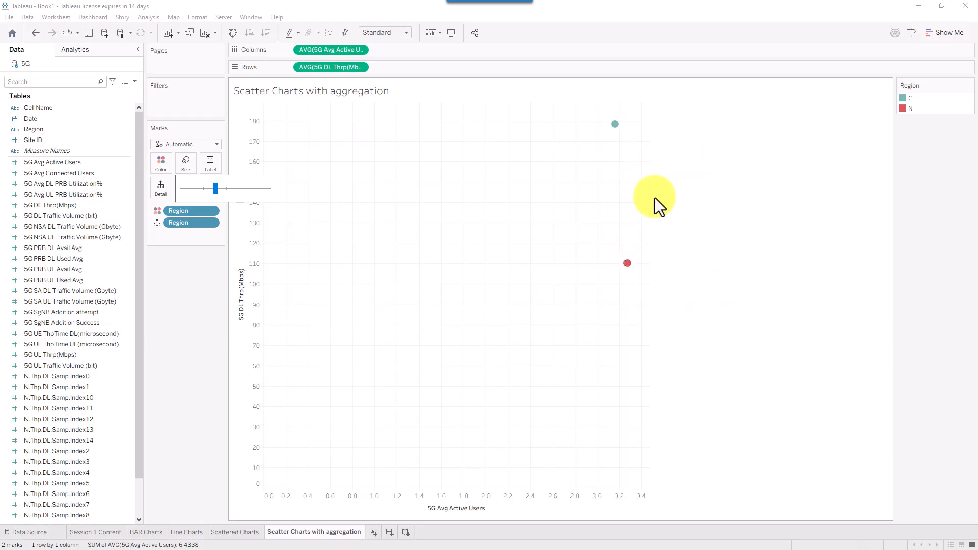
left_click(698, 237)
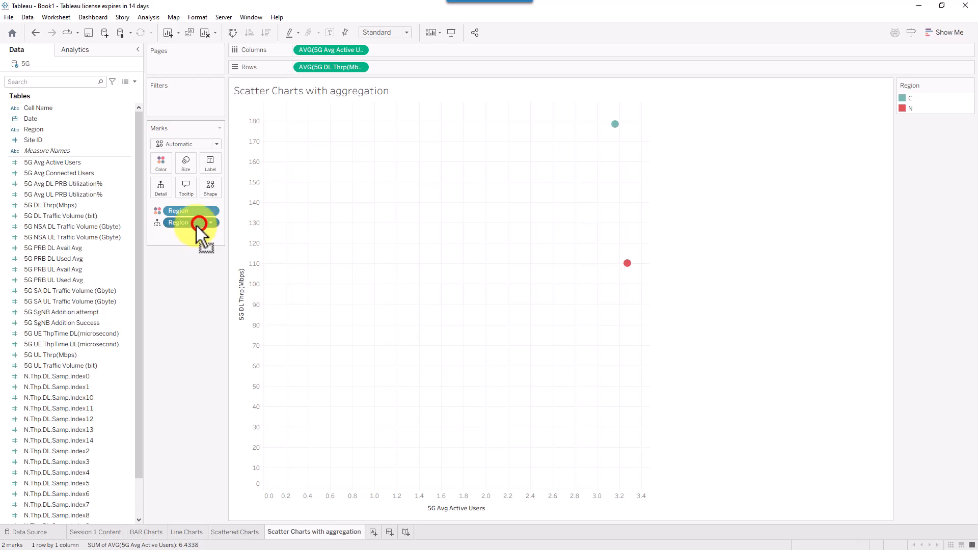
- Replace Region detail with Site ID to plot 769 per-site dots at a smaller size
left_click_drag(197, 225, 100, 252)
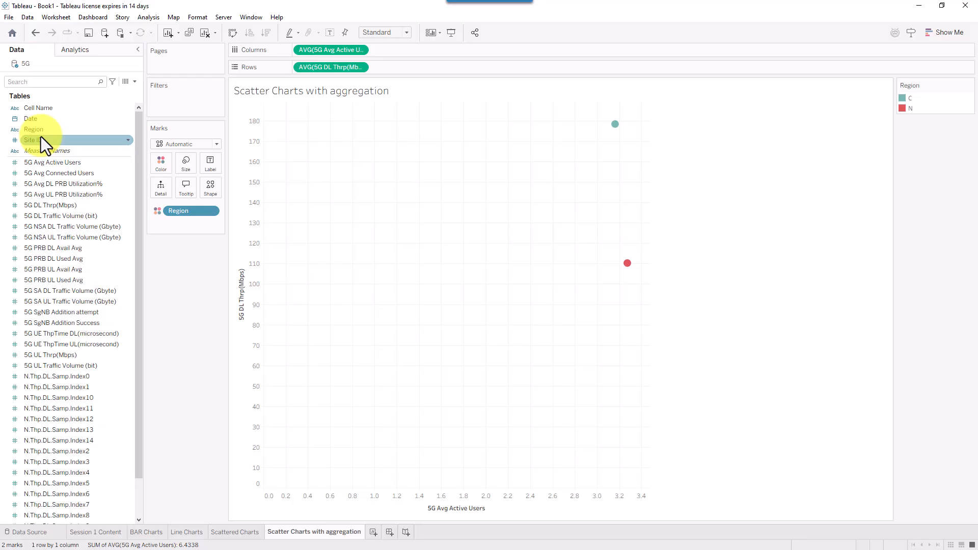
left_click_drag(40, 137, 182, 207)
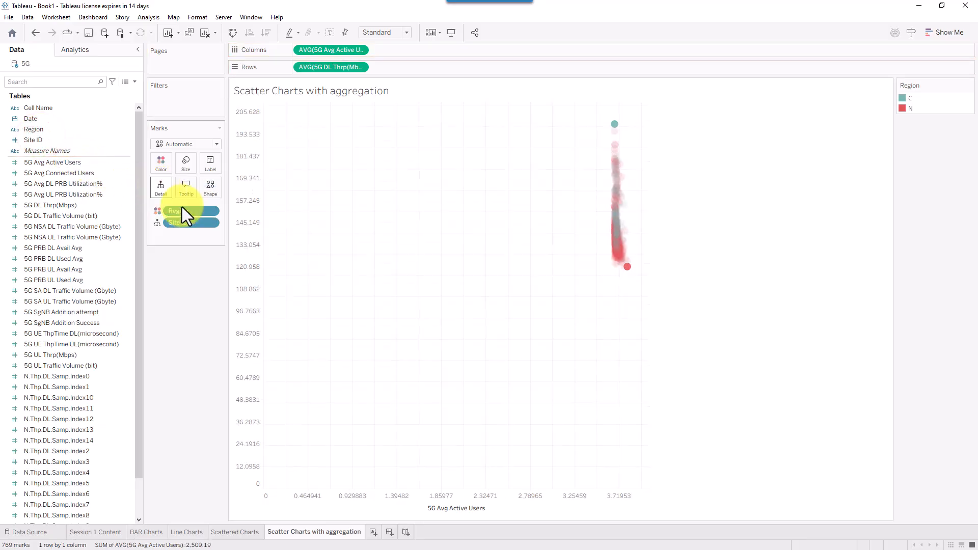
left_click(191, 163)
left_click_drag(216, 188, 202, 188)
left_click(736, 226)
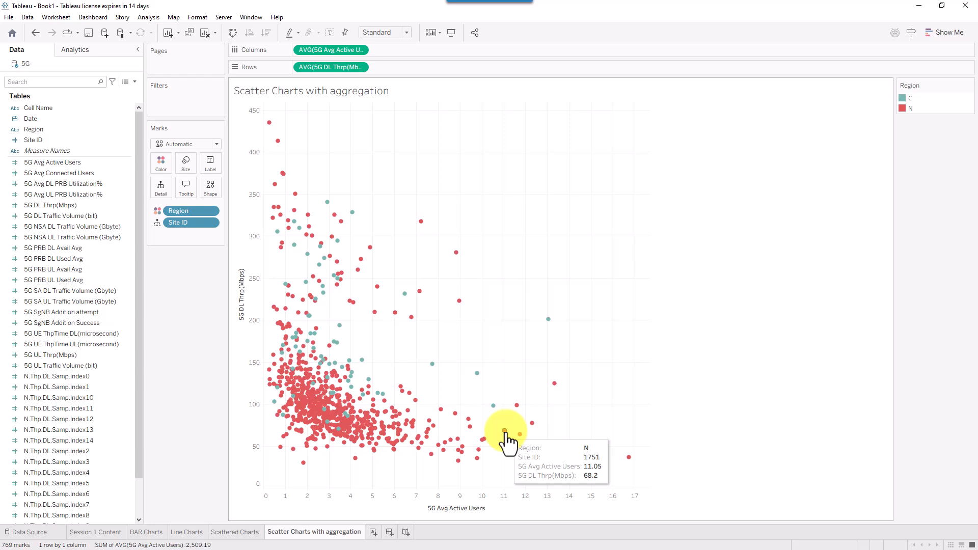
left_click(140, 19)
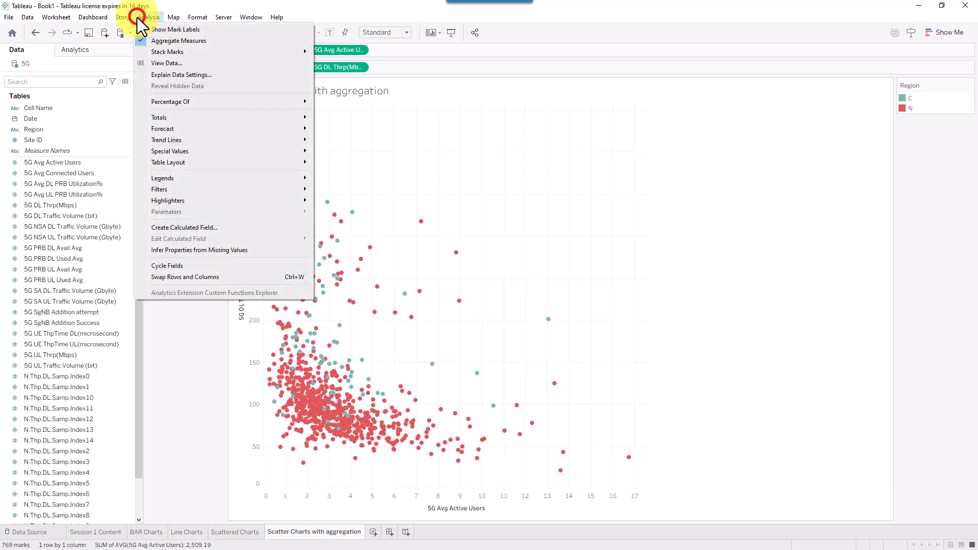
left_click(164, 42)
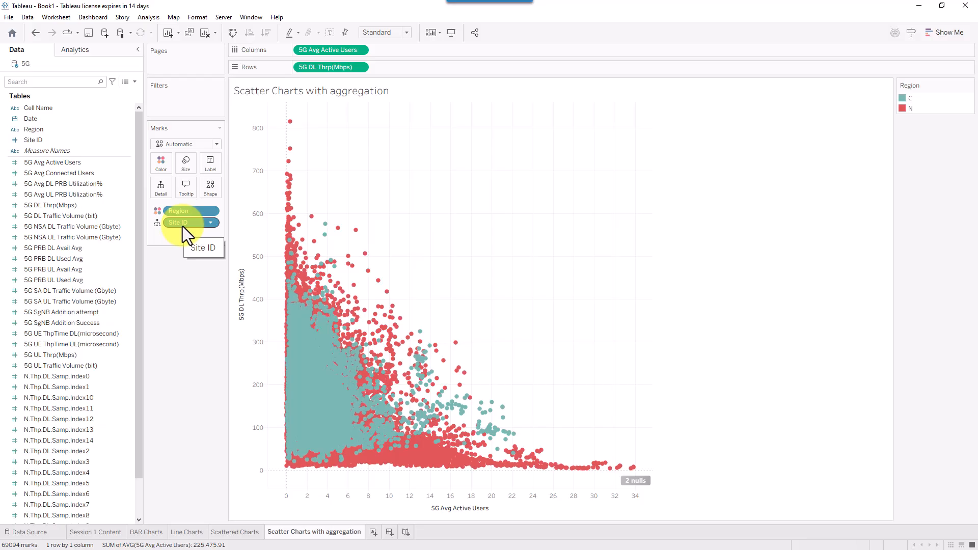
left_click(148, 17)
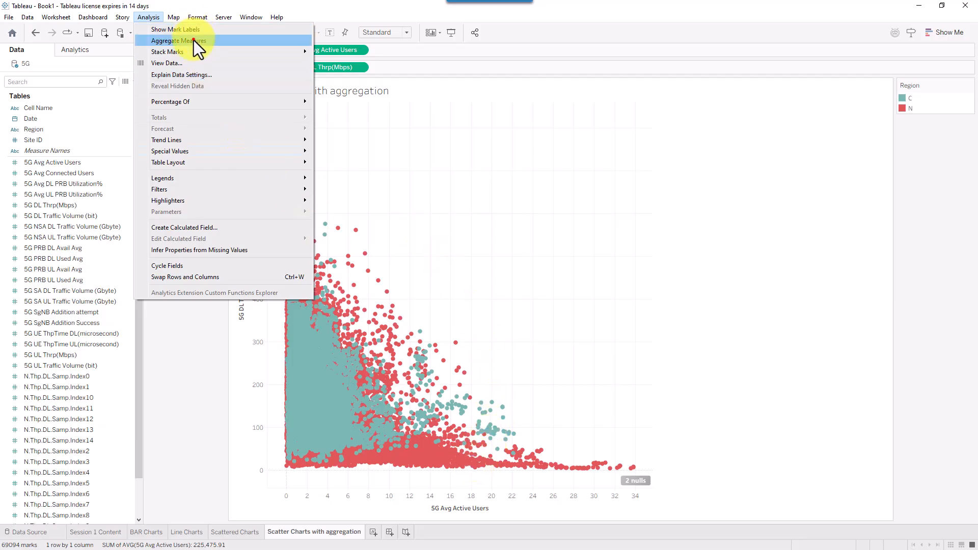
left_click(194, 40)
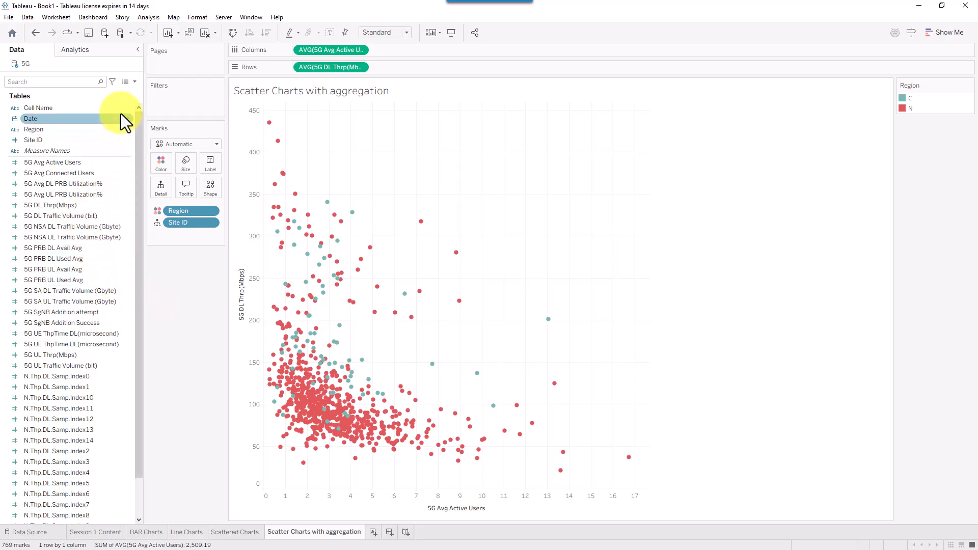
left_click(126, 81)
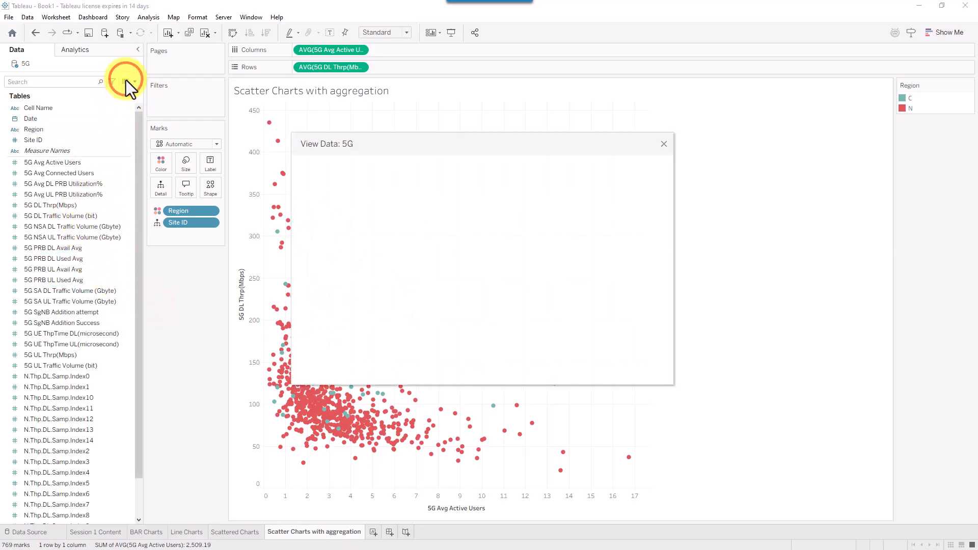
left_click_drag(620, 140, 542, 86)
left_click_drag(593, 329, 963, 461)
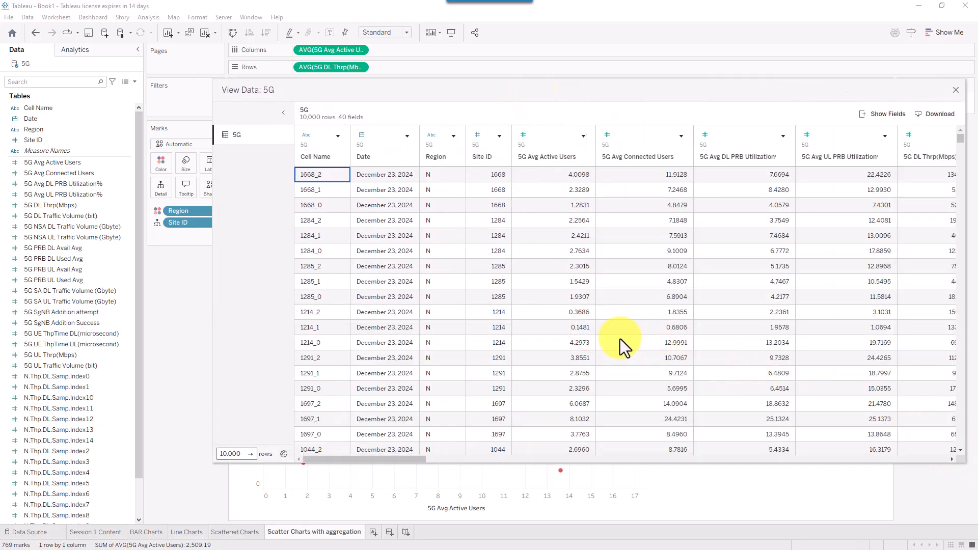
left_click(400, 460)
left_click_drag(403, 463, 477, 462)
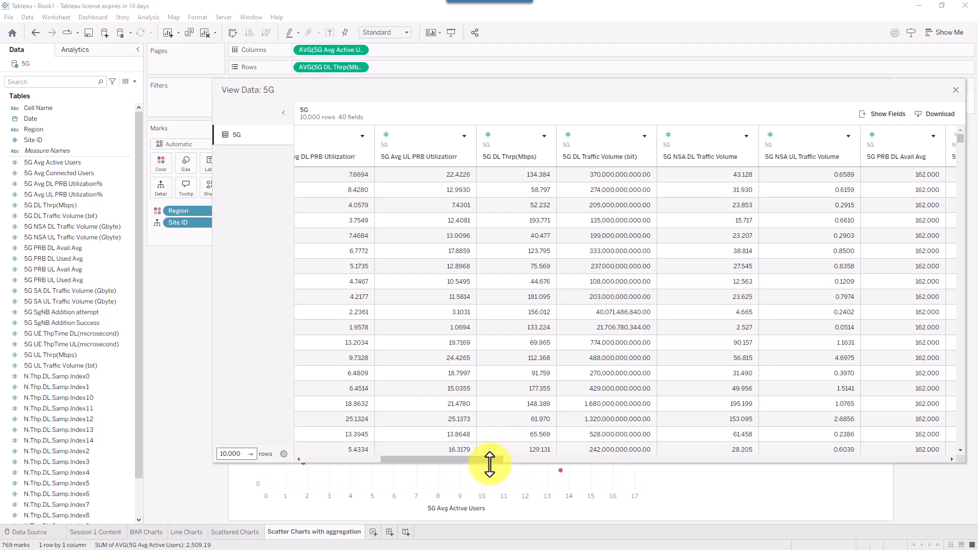
left_click_drag(484, 460, 666, 457)
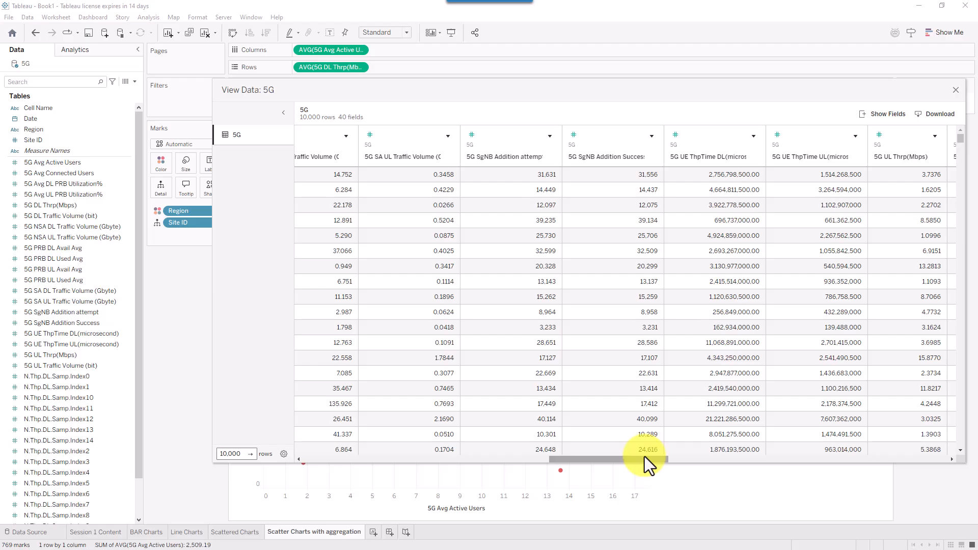
left_click_drag(644, 456, 443, 453)
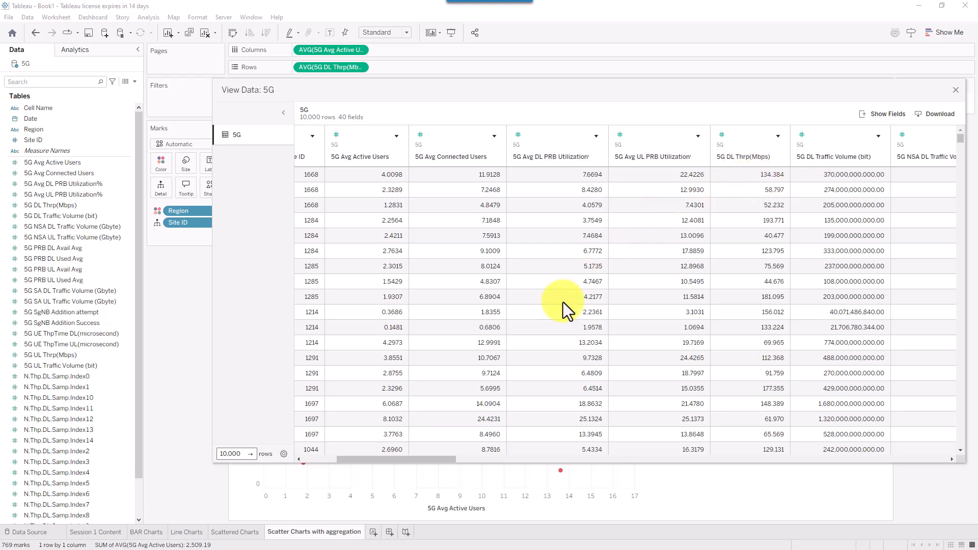
left_click_drag(301, 84, 574, 150)
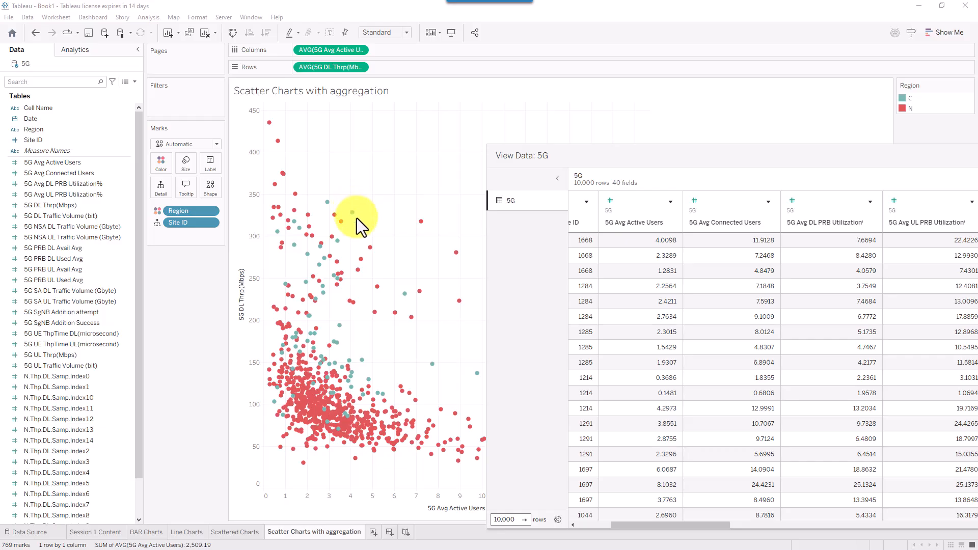
left_click_drag(607, 153, 227, 134)
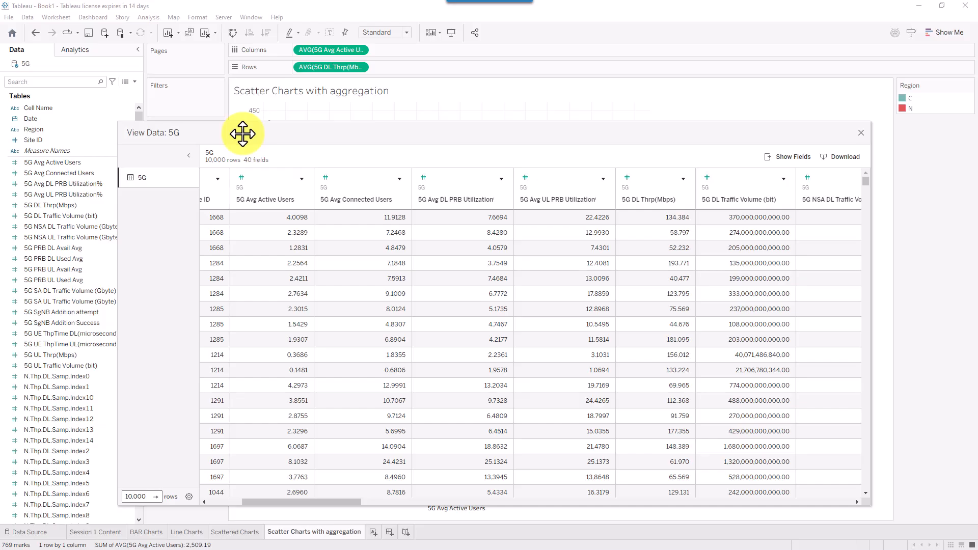
left_click(862, 132)
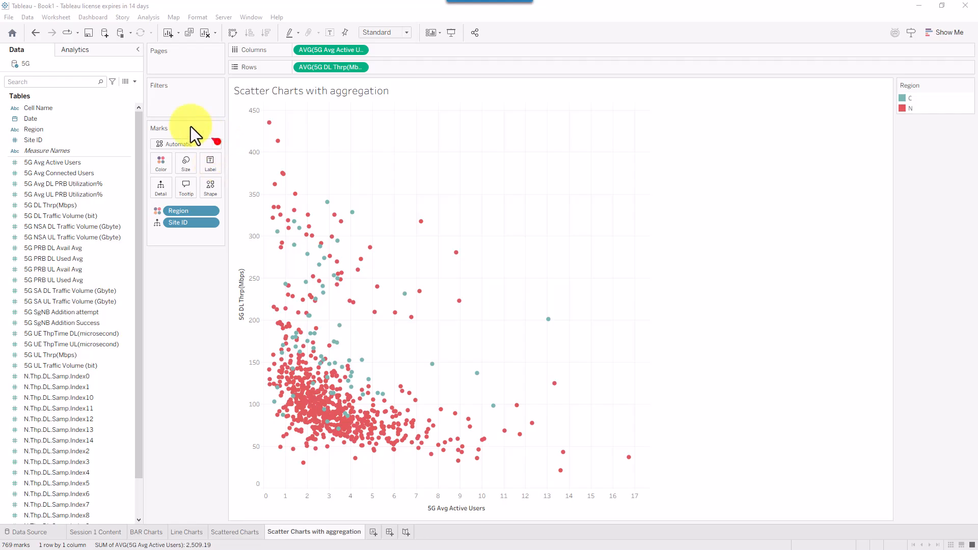
- Create a new calculated field named 5G DL Speed(Mbps)
left_click_drag(191, 126, 135, 90)
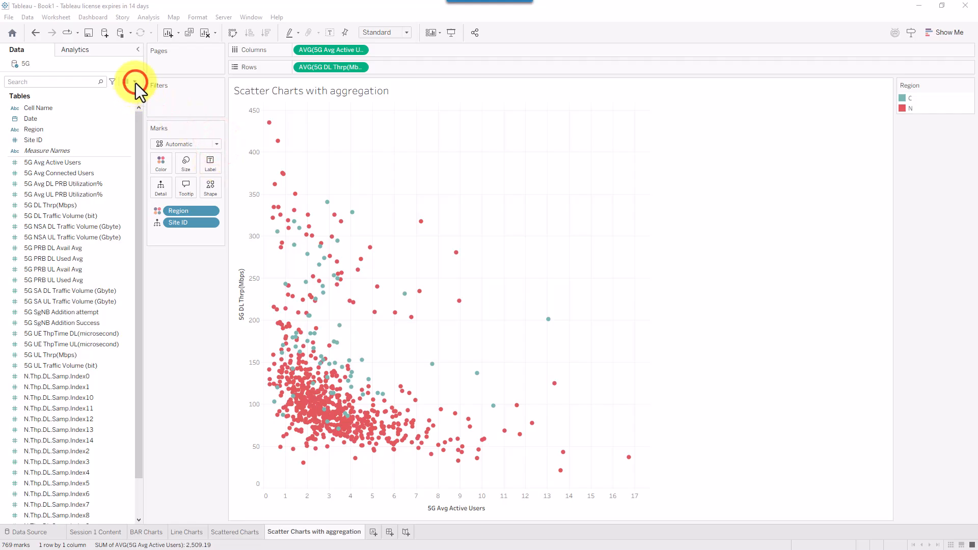
left_click(135, 82)
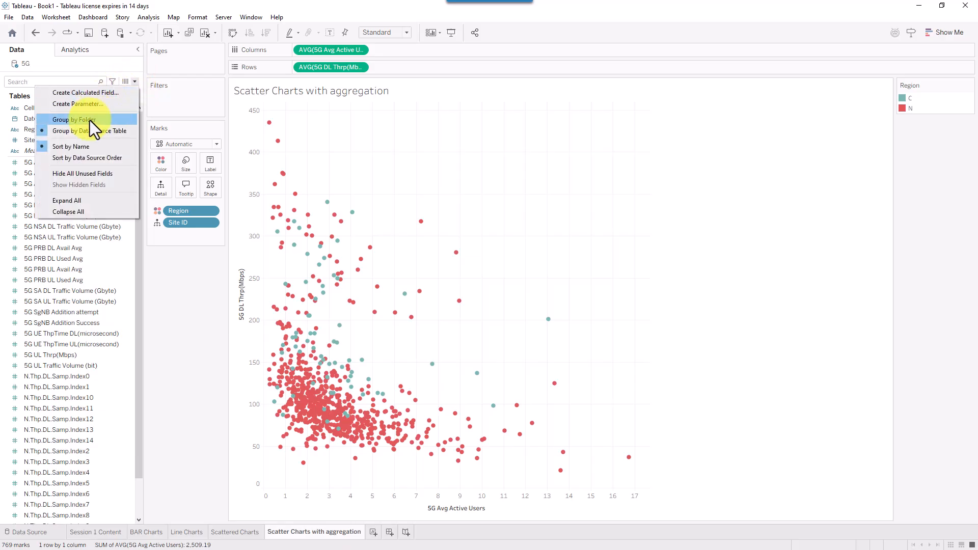
left_click(66, 95)
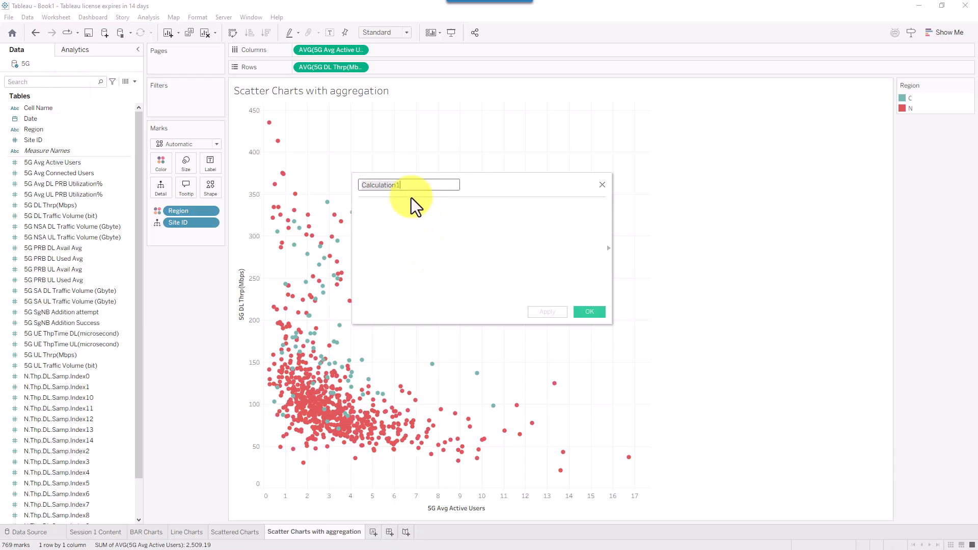
left_click_drag(417, 188, 302, 179)
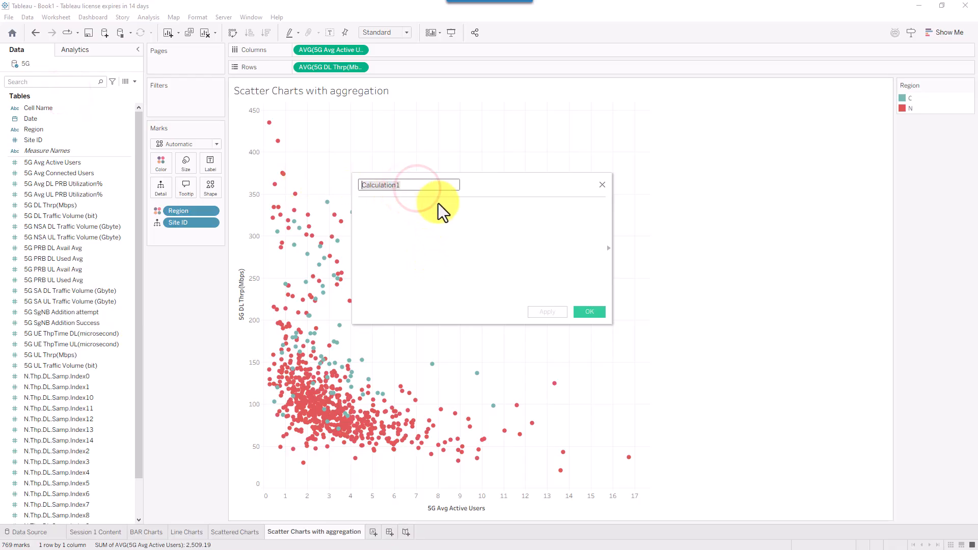
key("Caps_Lock")
type("5G DL ")
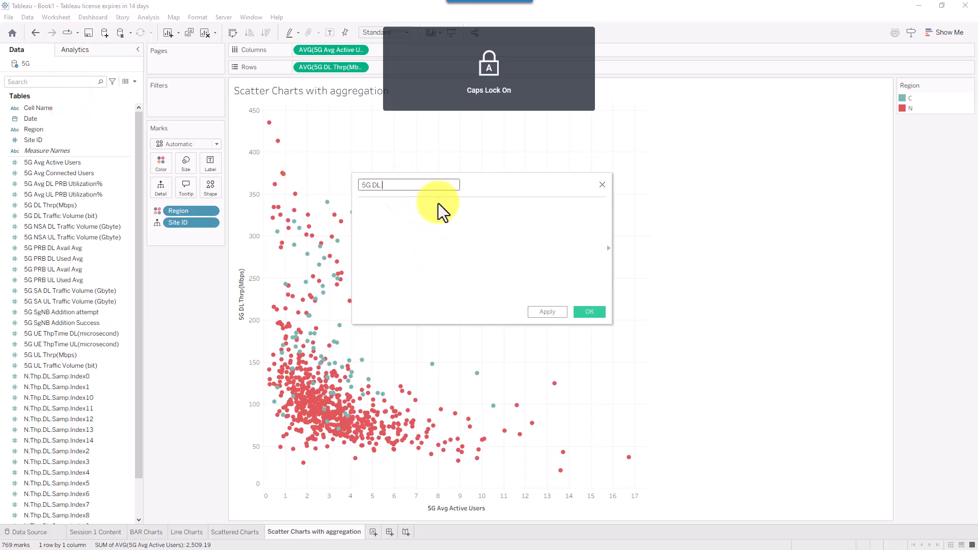
type("Sp")
key("Caps_Lock")
type("eed(Mbps)")
- Enter the formula SUM([5G DL Traffic Volume (bit)]) / SUM([5G UE ThpTime DL(microsecond)])
left_click(438, 203)
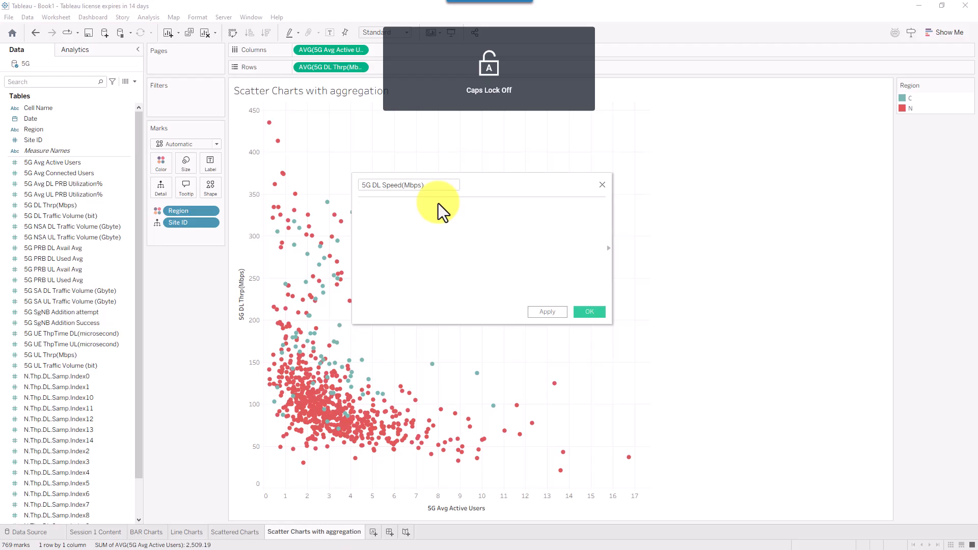
type("sum")
key("Return")
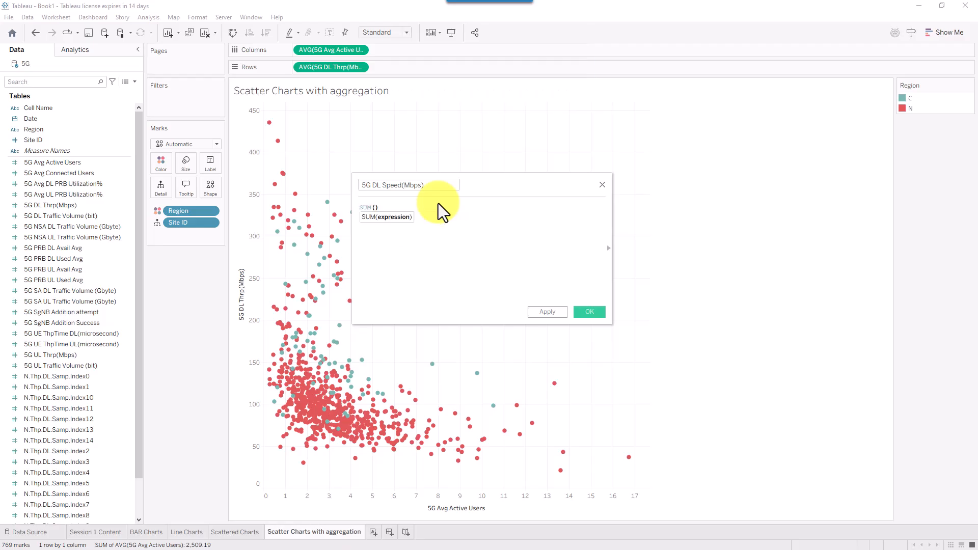
type("bit")
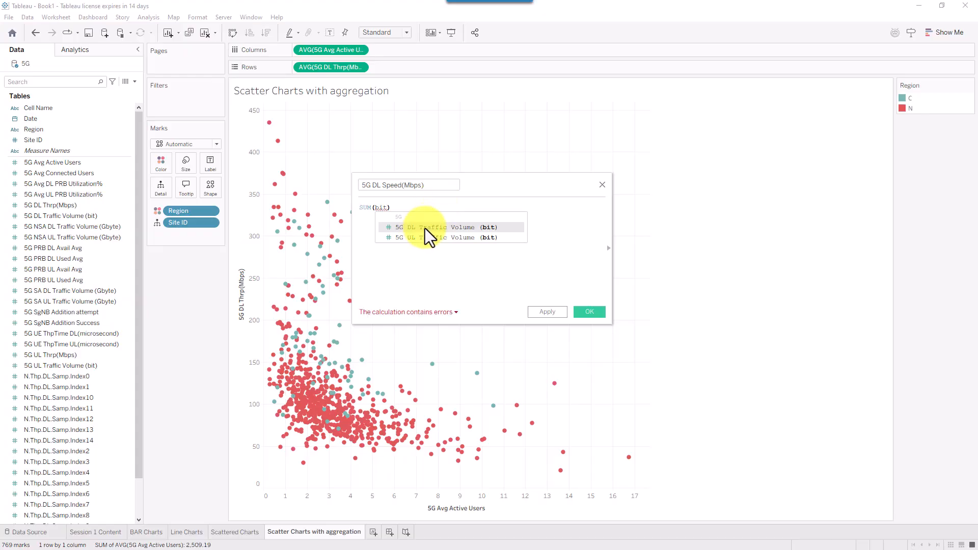
left_click(458, 226)
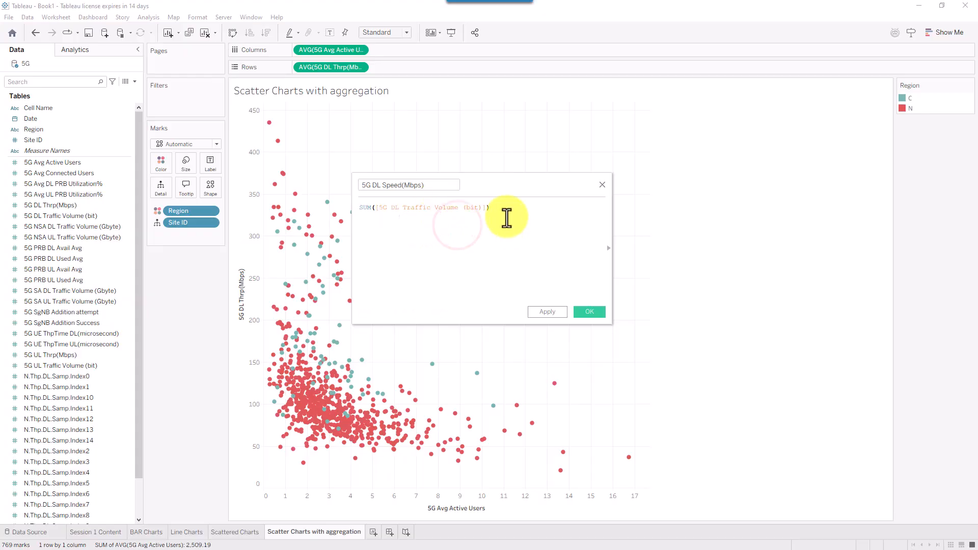
type("/ sum(time")
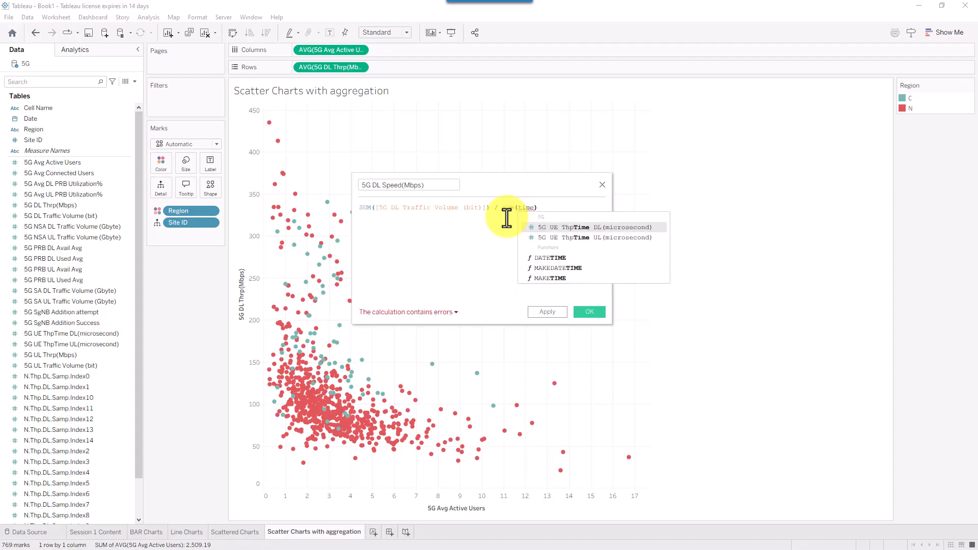
left_click(585, 227)
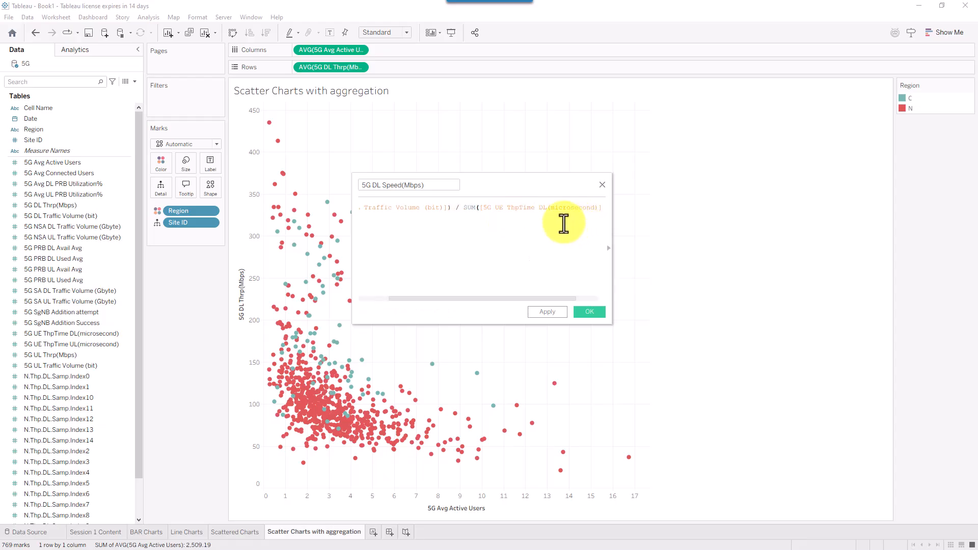
left_click_drag(483, 298, 463, 294)
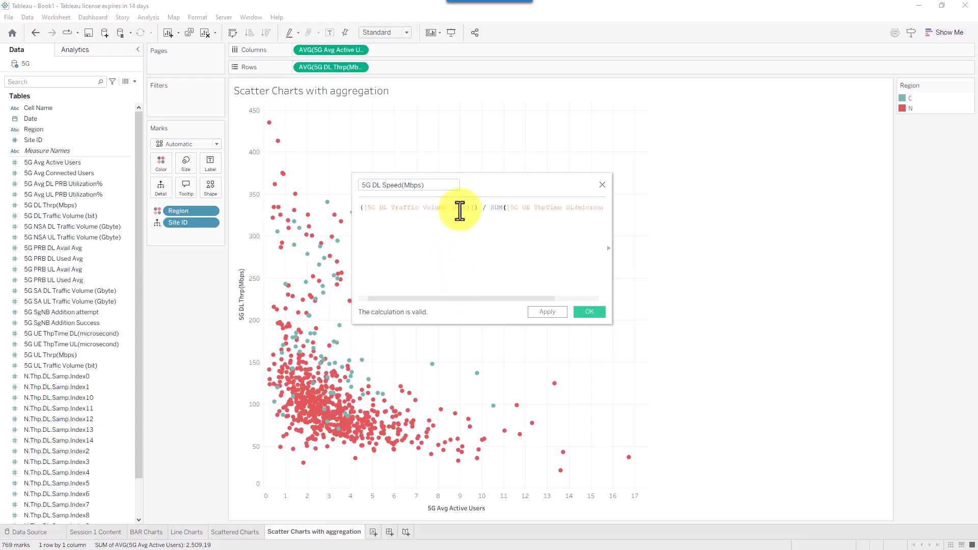
left_click(477, 295)
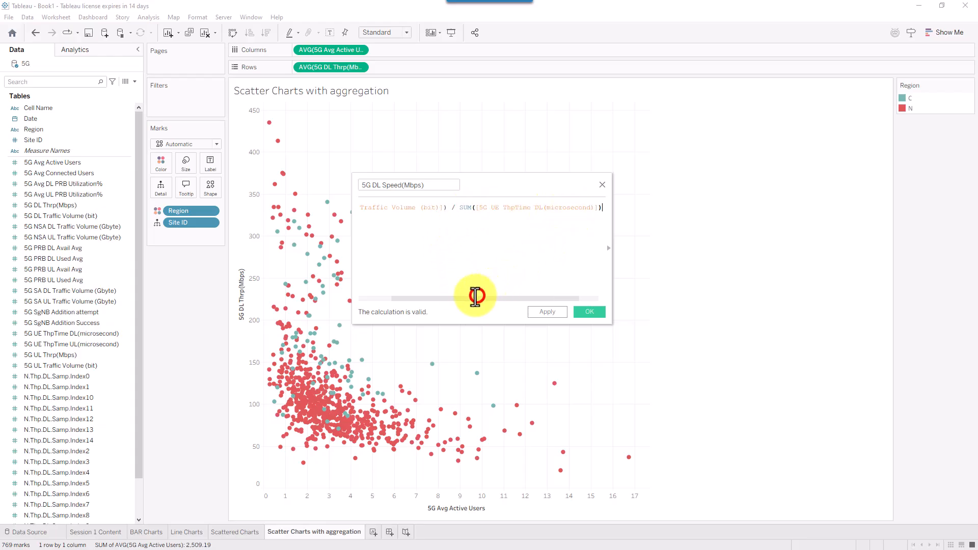
left_click_drag(436, 300, 402, 299)
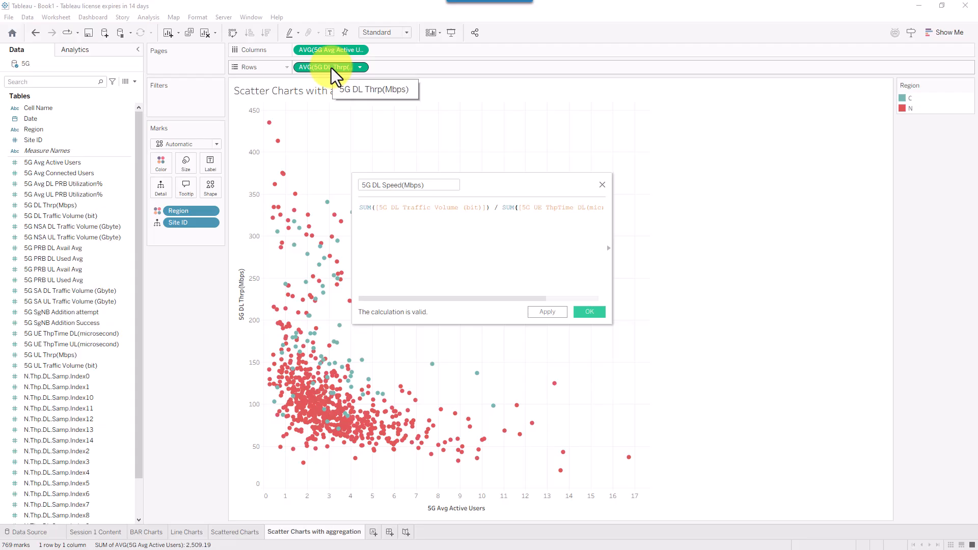
- Save the calculation and add 5G DL Speed(Mbps) to Rows after AVG(5G DL Thrp(Mbps))
left_click(582, 312)
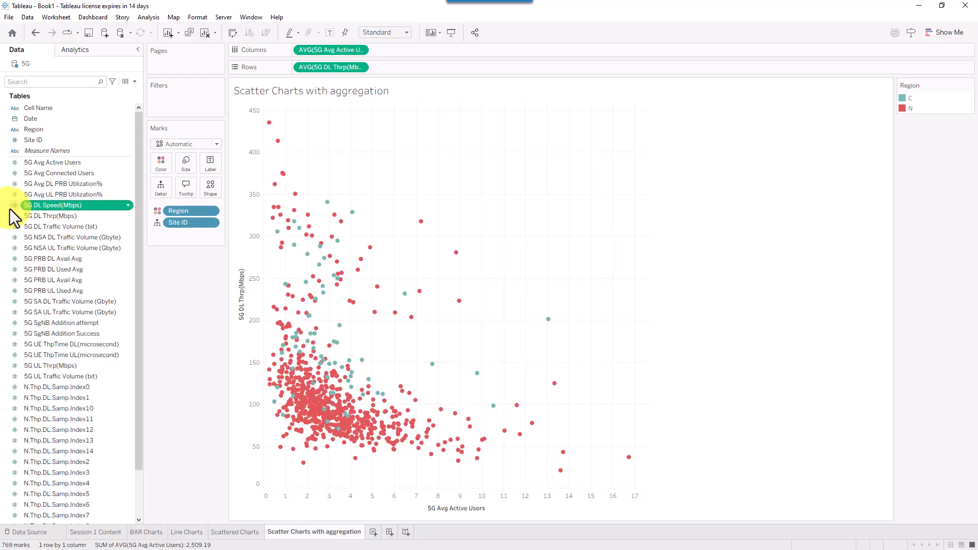
left_click_drag(11, 209, 343, 75)
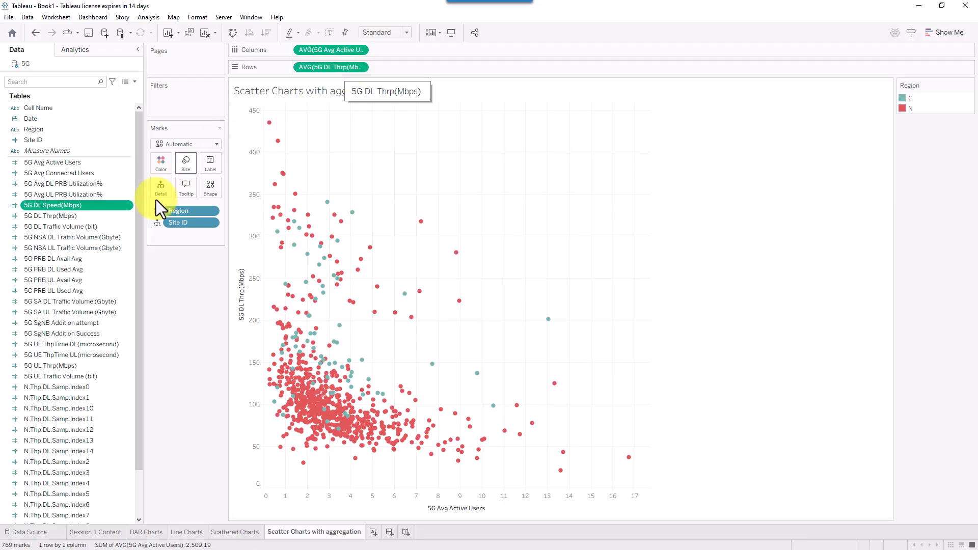
left_click_drag(88, 207, 422, 69)
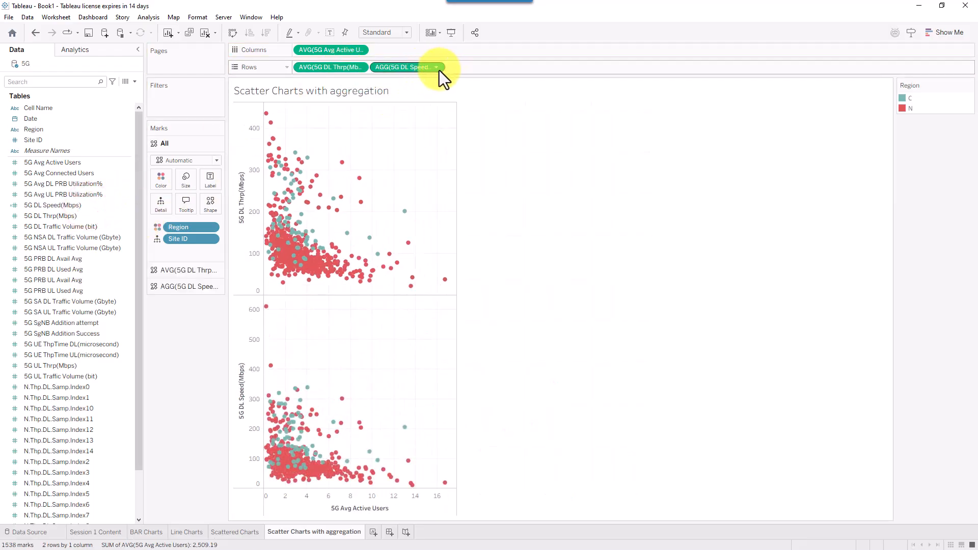
left_click(437, 68)
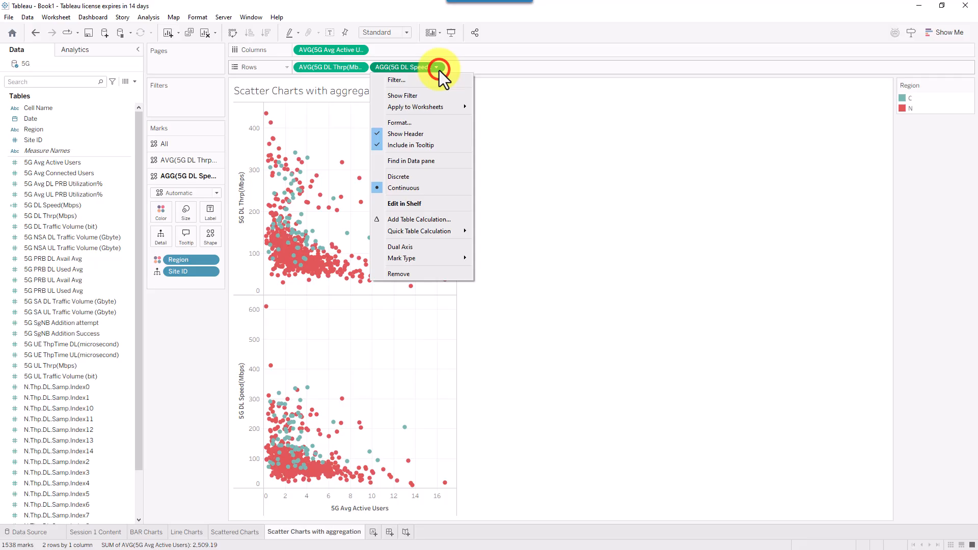
- Try swapping rows and columns, then set the view fit to Entire View
left_click(581, 161)
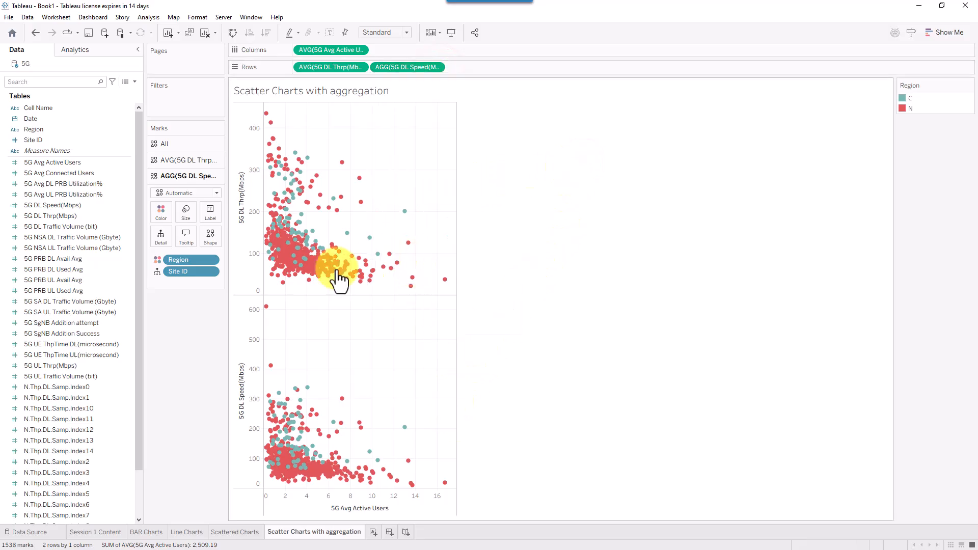
left_click(232, 34)
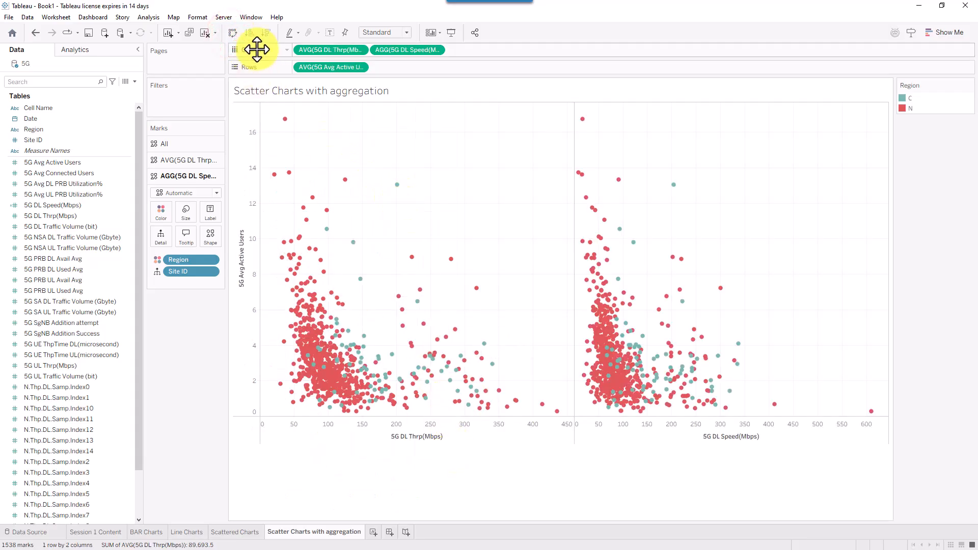
left_click(233, 34)
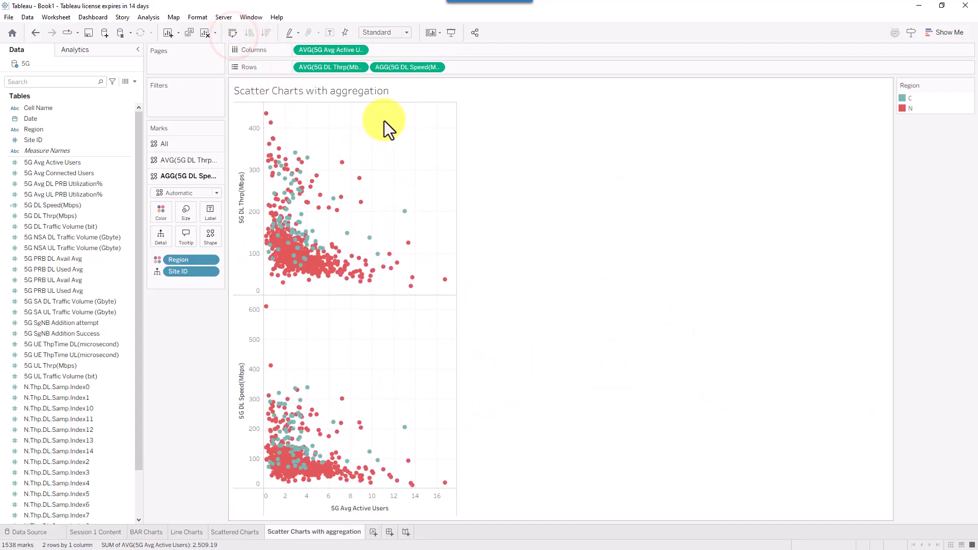
left_click(391, 30)
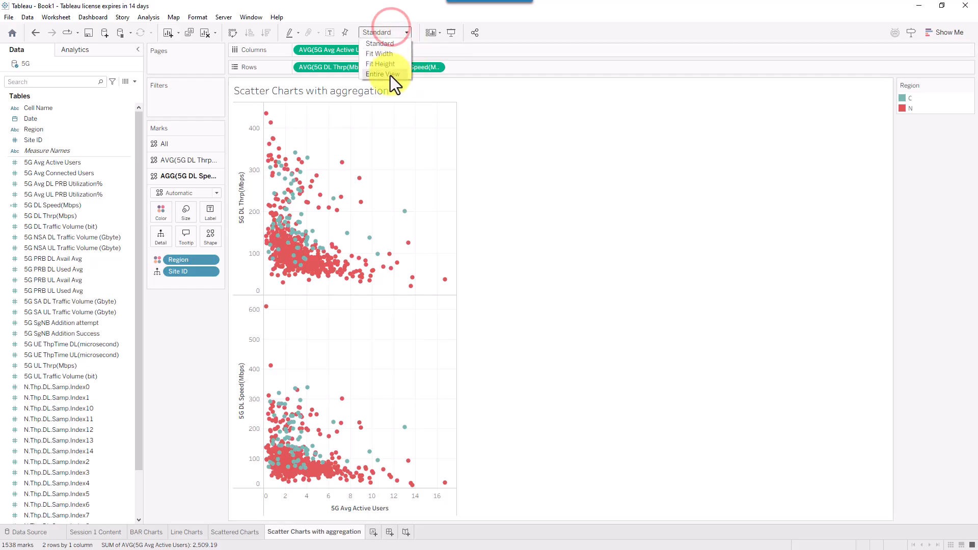
left_click(390, 74)
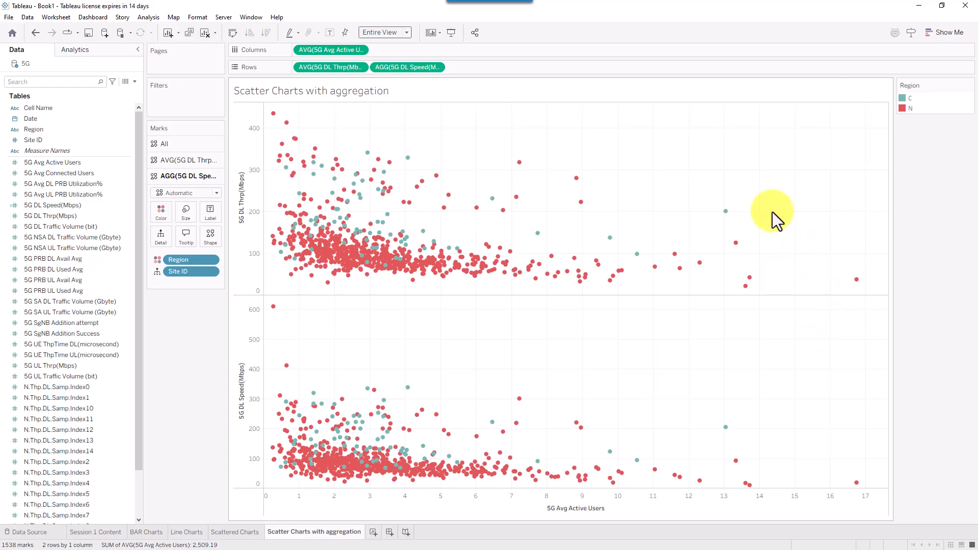
left_click(735, 27)
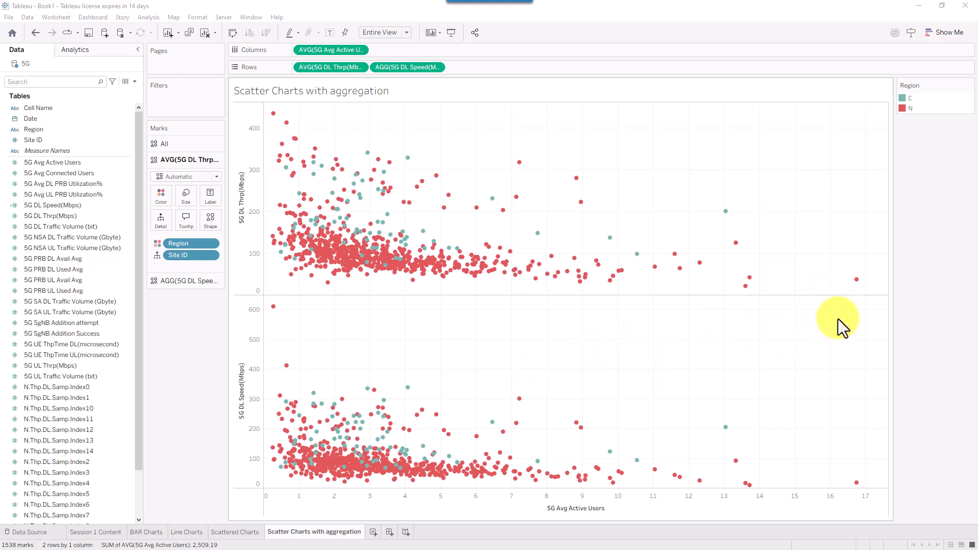
mouse_move(855, 283)
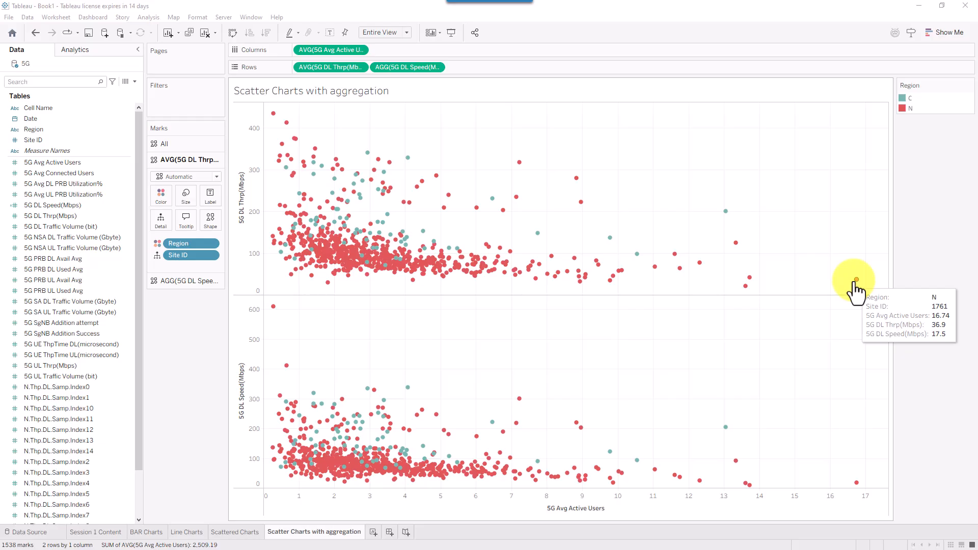
mouse_move(725, 212)
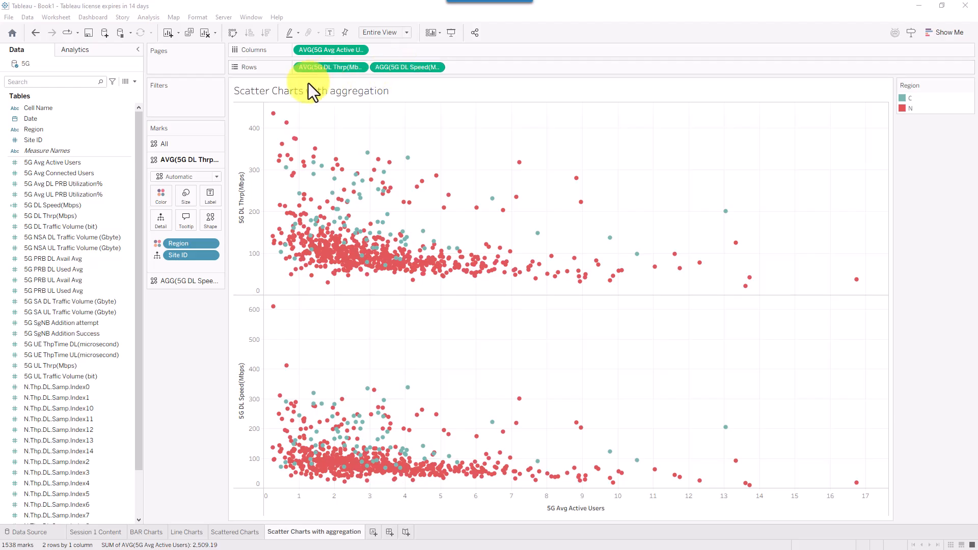
left_click(151, 18)
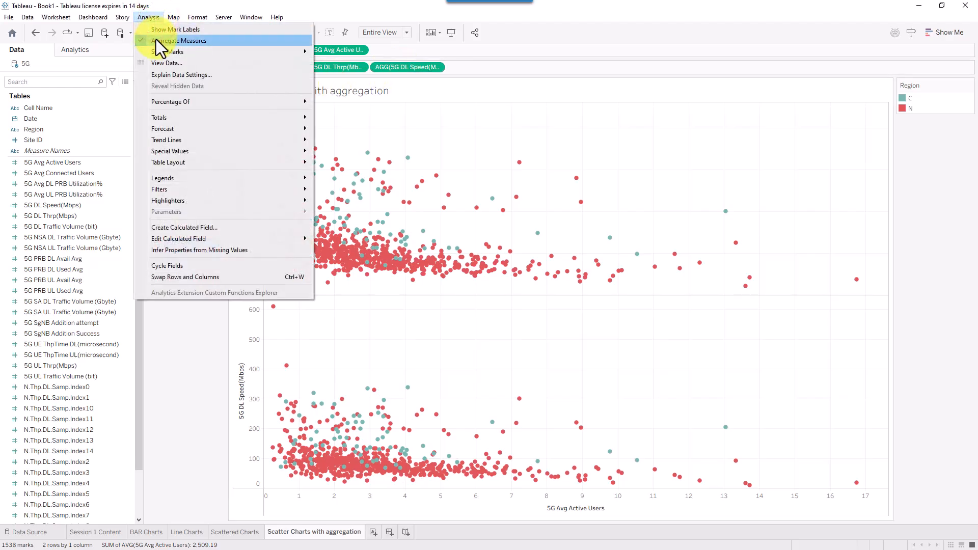
left_click(155, 40)
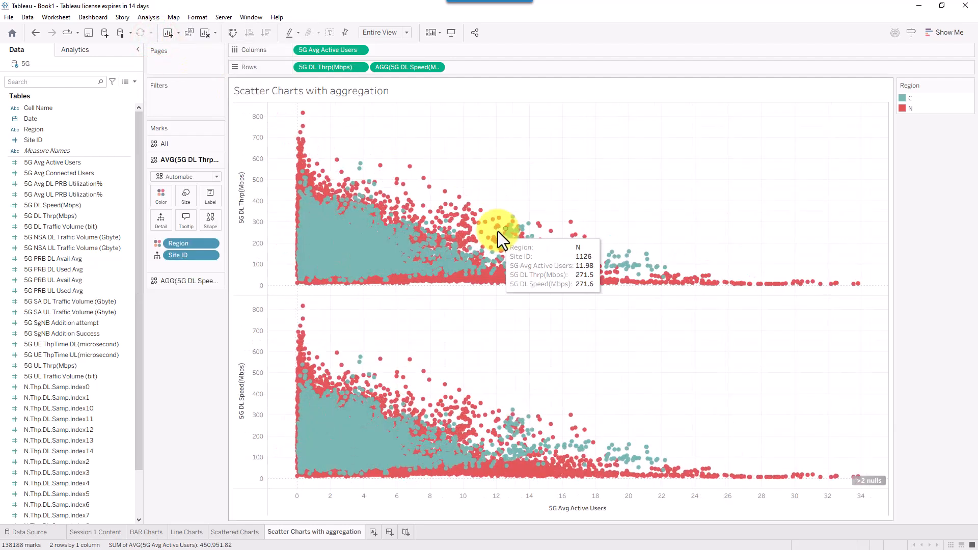
mouse_move(644, 257)
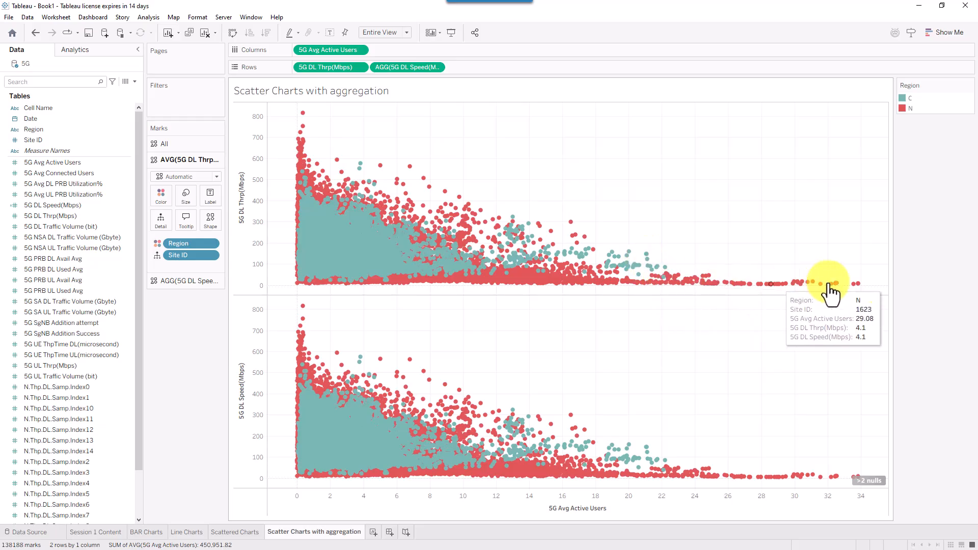
mouse_move(859, 286)
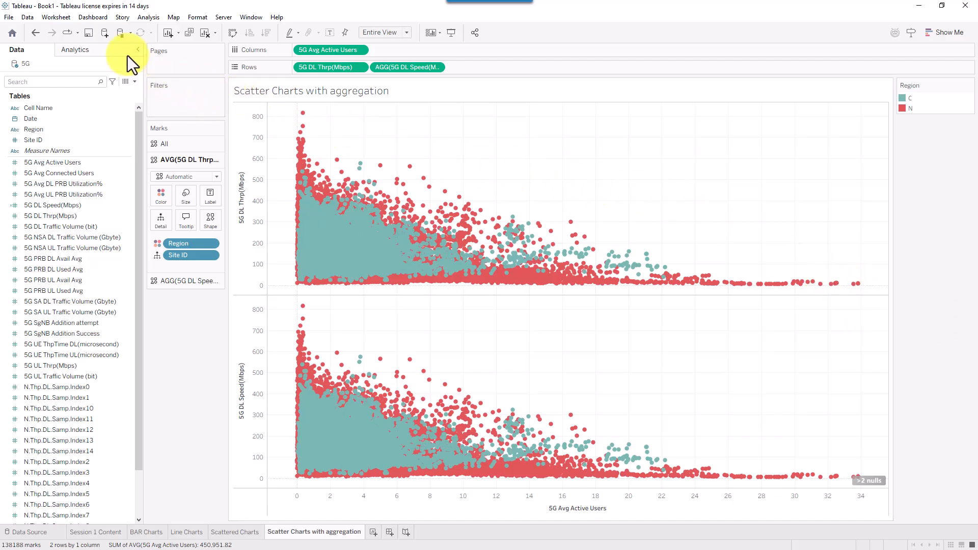
key("ctrl+z")
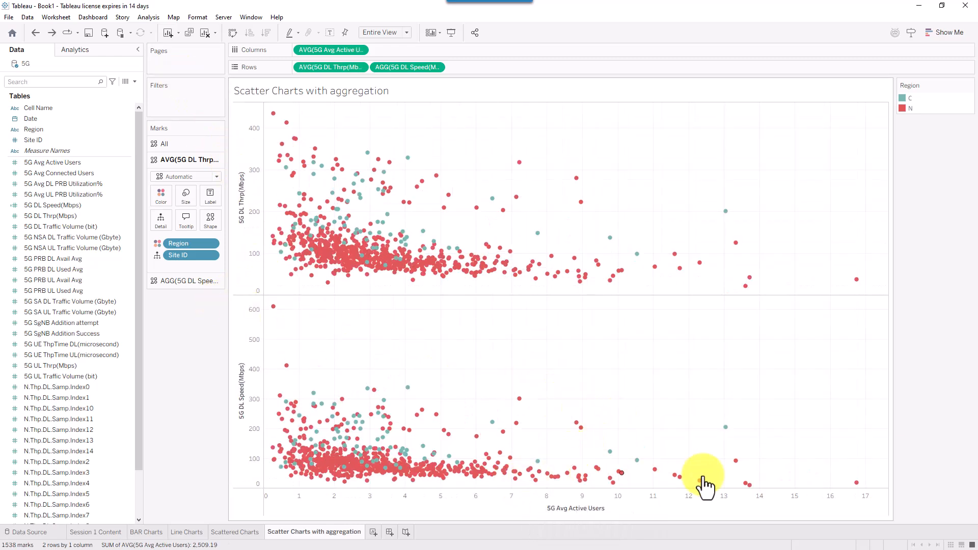
- Show the Session 1 Content sheet of the Tableau_Training_Session1 workbook
mouse_move(857, 487)
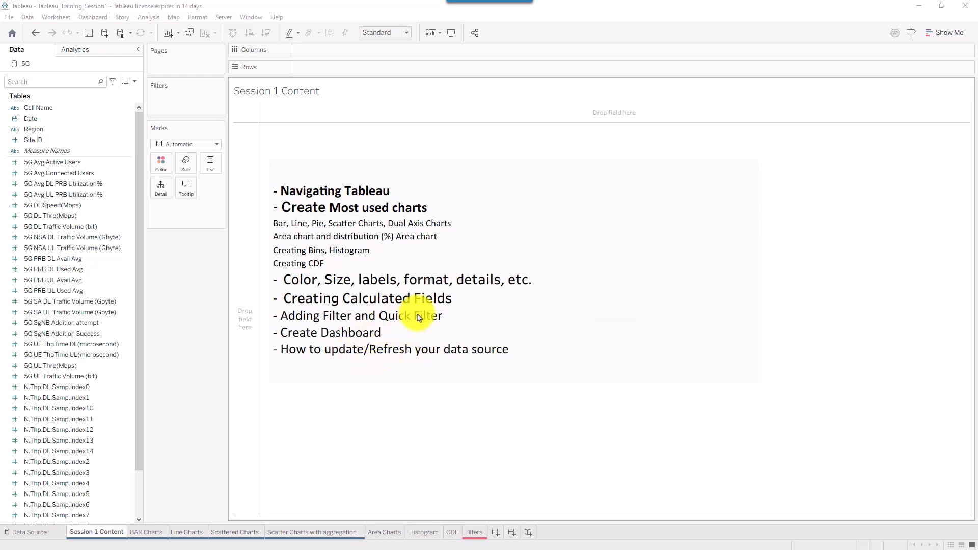
- Switch to the Filters sheet and test highlighting Region N from the legend
left_click(625, 83)
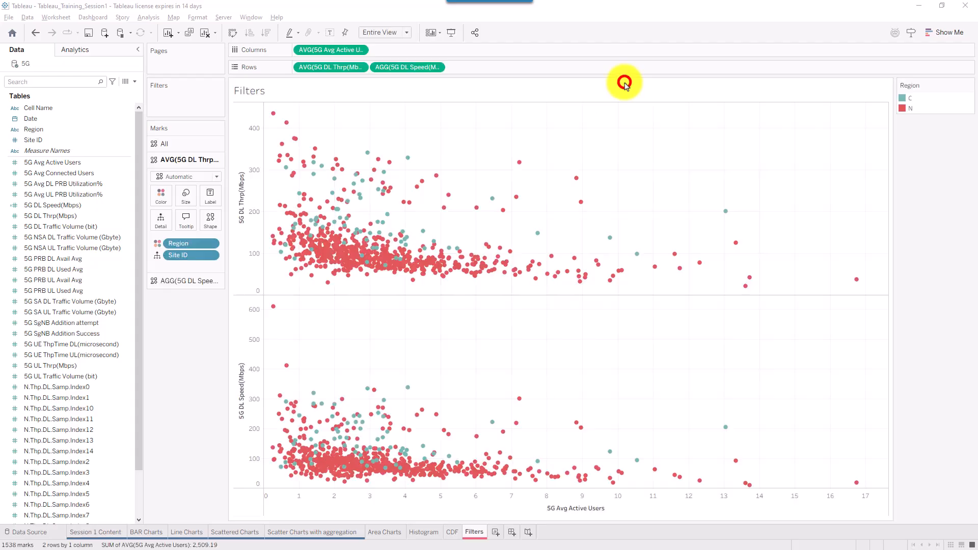
mouse_move(418, 191)
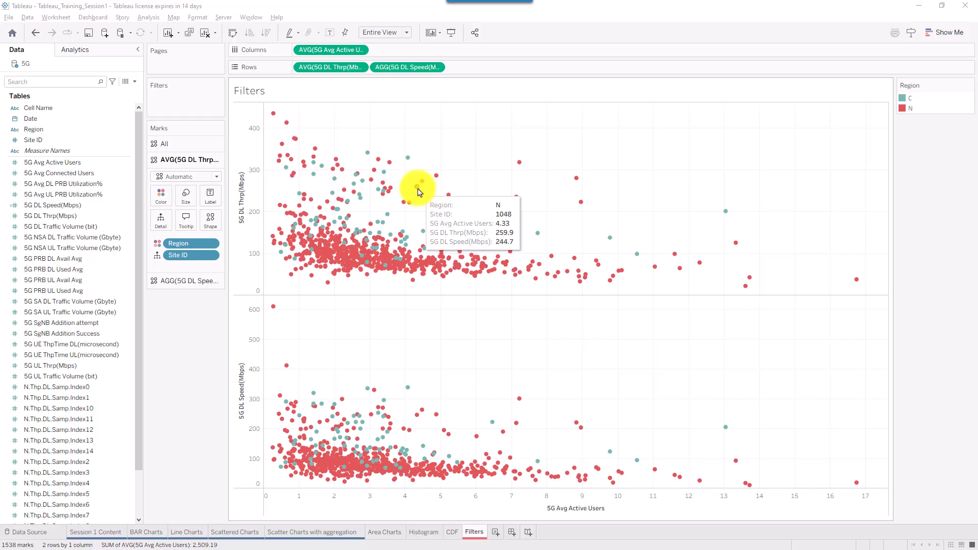
left_click(906, 109)
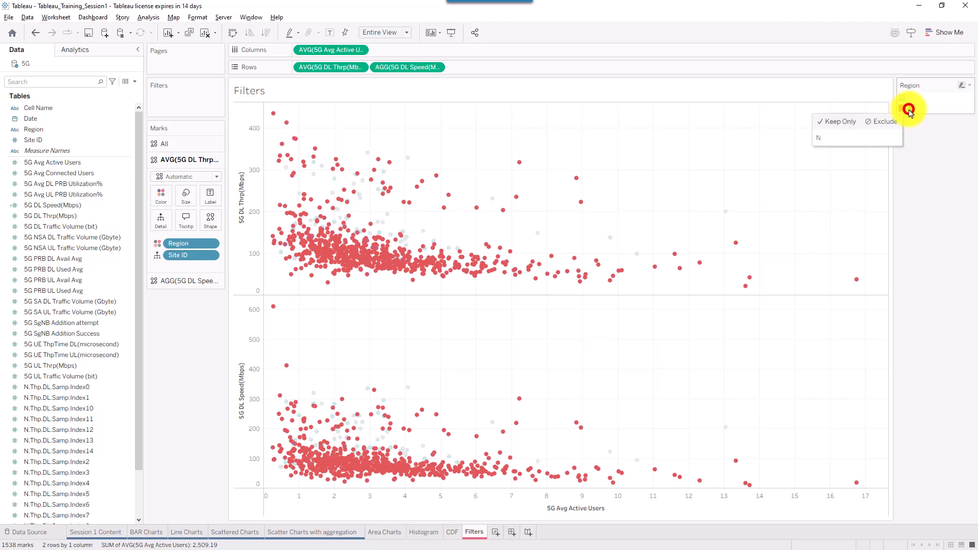
left_click(905, 190)
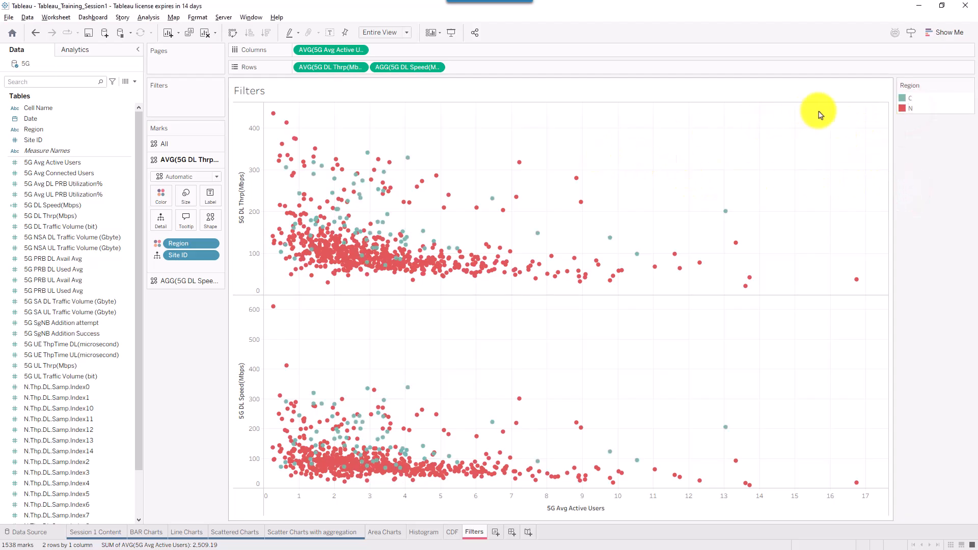
- Move the Region legend into the left pane and keep only Region N points
left_click_drag(914, 83, 171, 323)
left_click(155, 322)
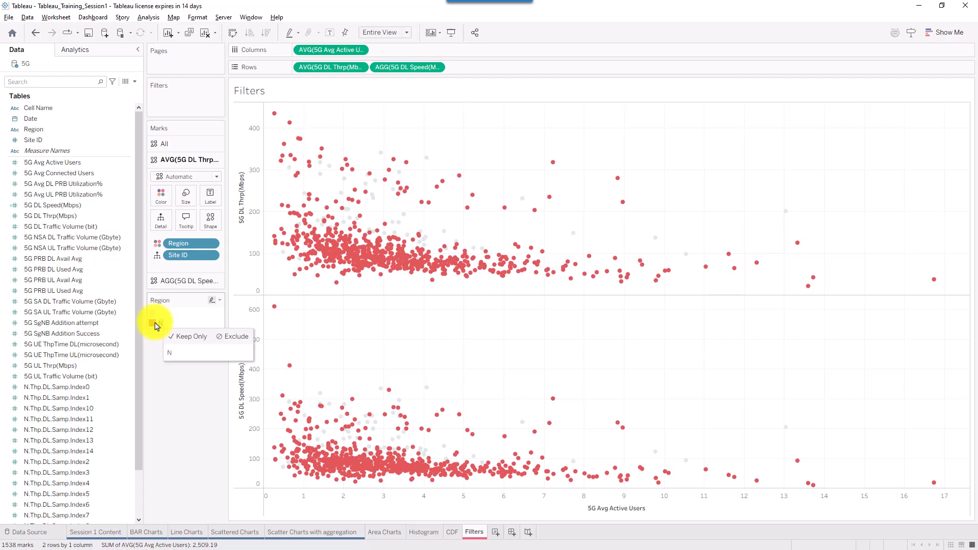
left_click_drag(232, 382, 163, 328)
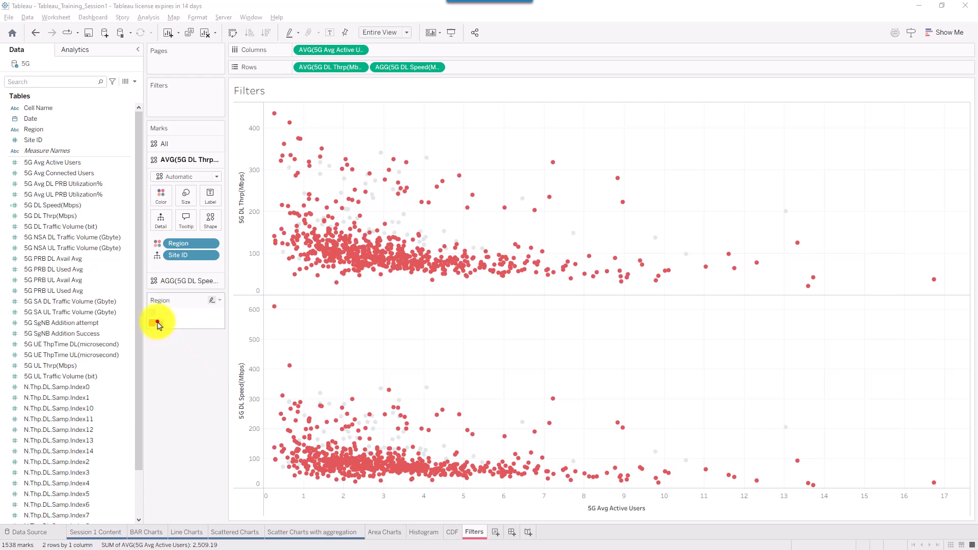
left_click(157, 323)
left_click(156, 323)
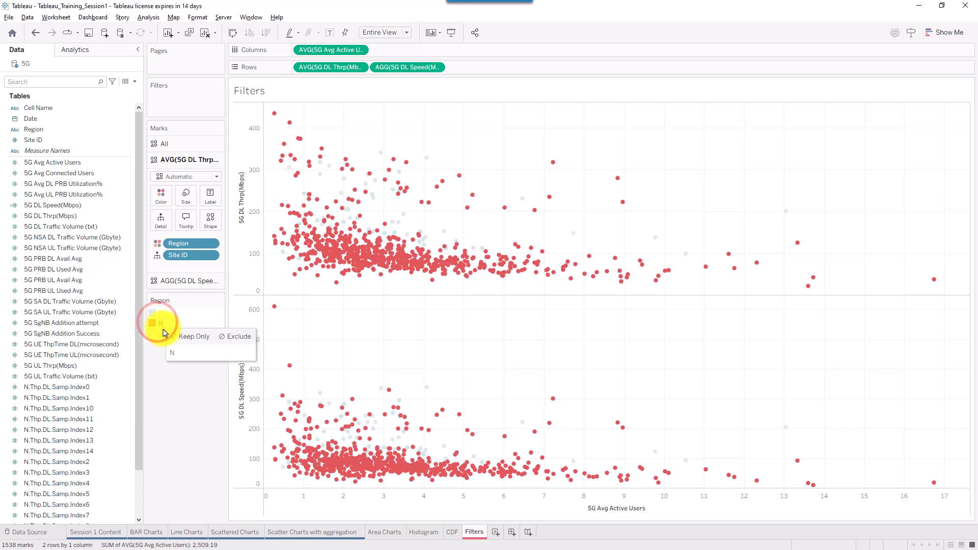
left_click(157, 322)
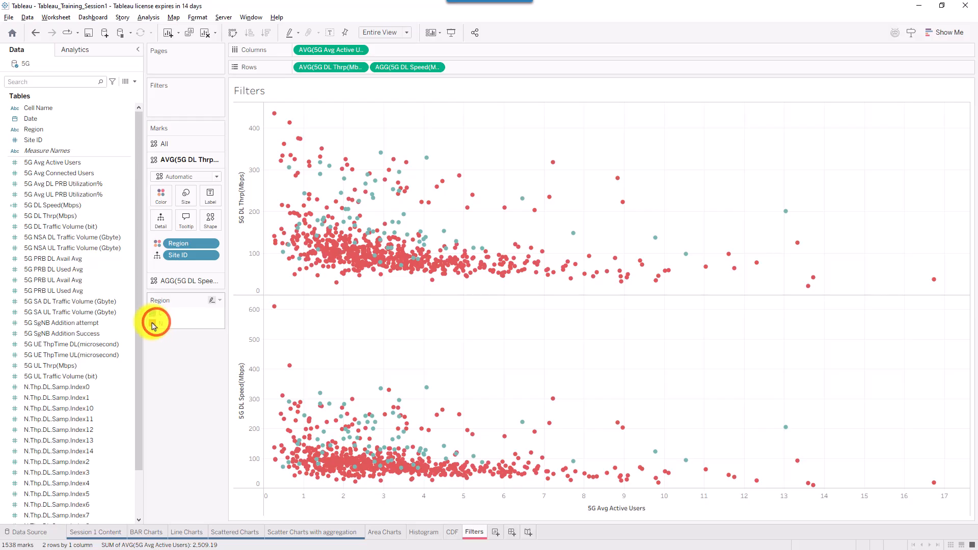
left_click(153, 323)
left_click(184, 336)
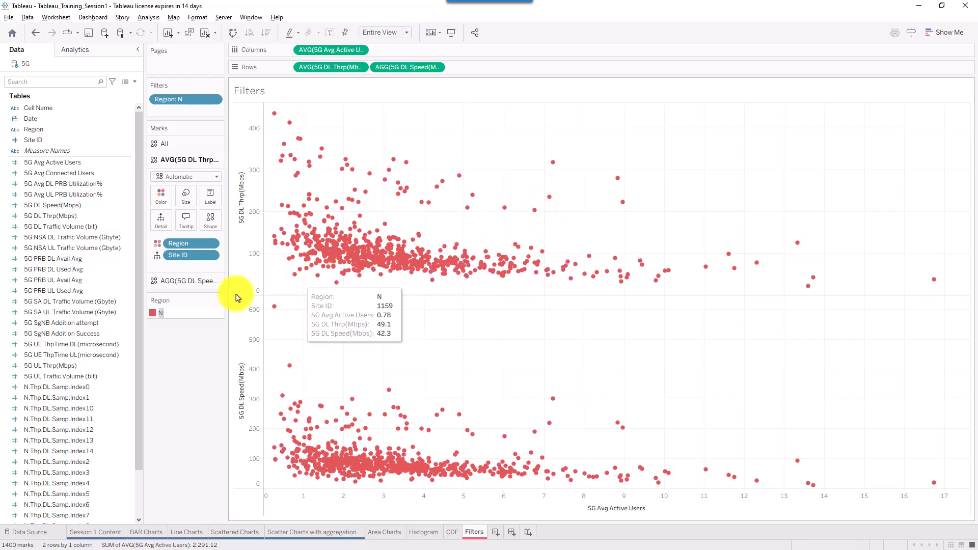
left_click(175, 315)
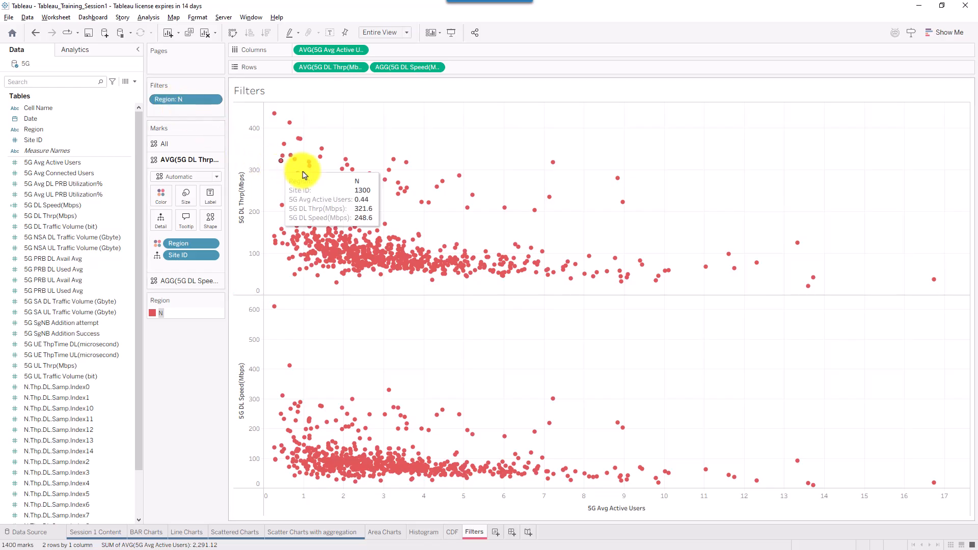
left_click_drag(310, 161, 212, 108)
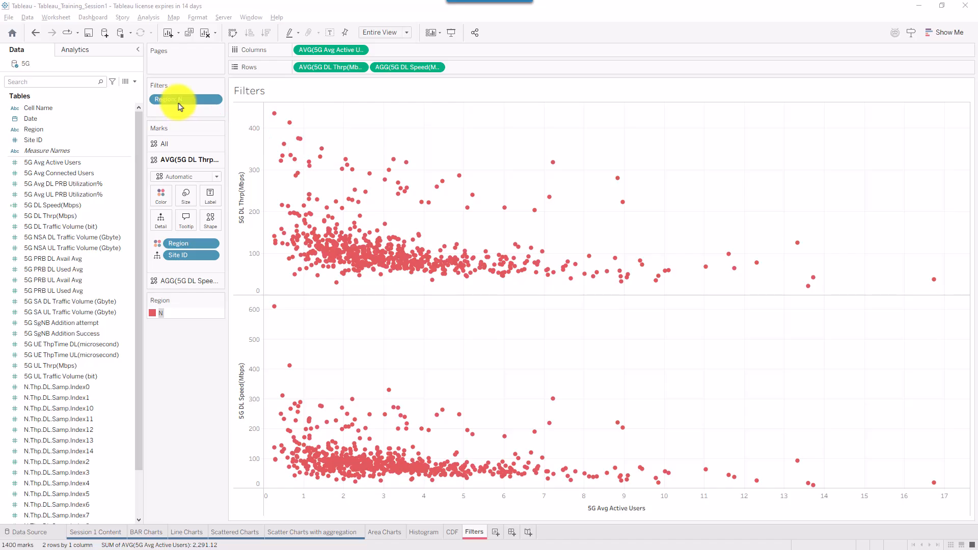
left_click(214, 101)
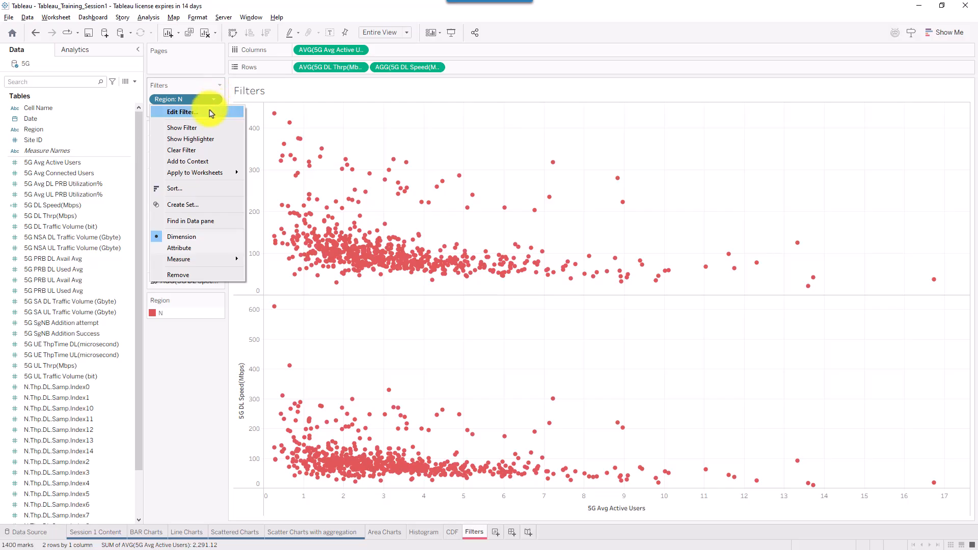
left_click(209, 111)
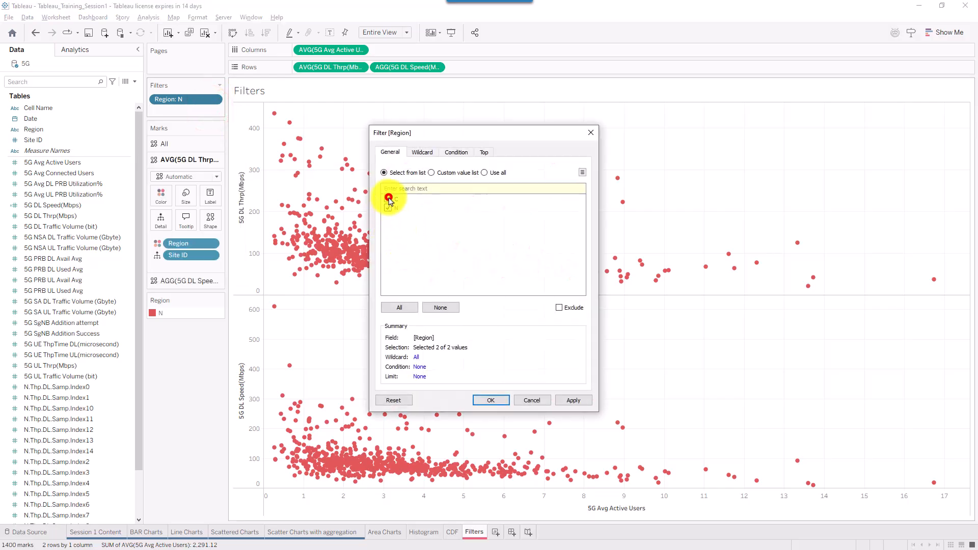
left_click(573, 400)
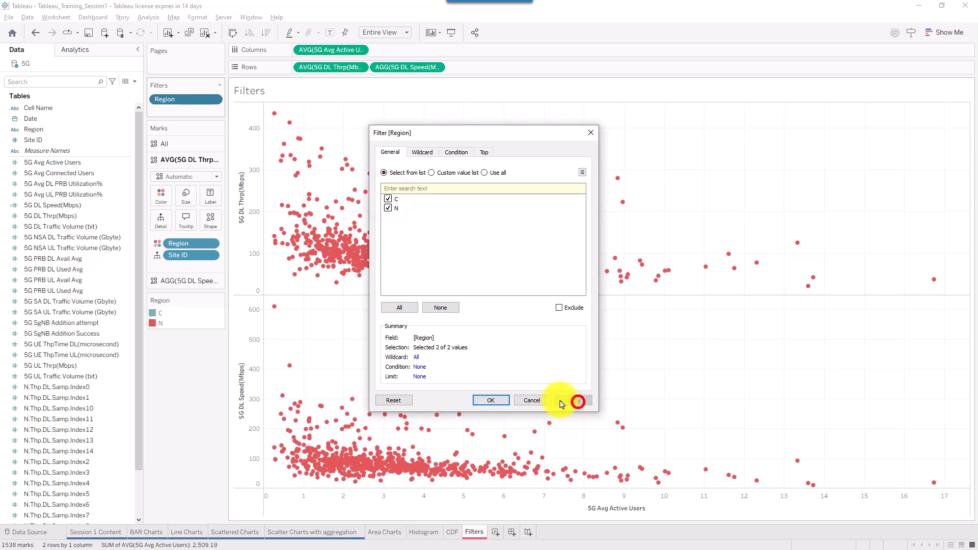
left_click(491, 400)
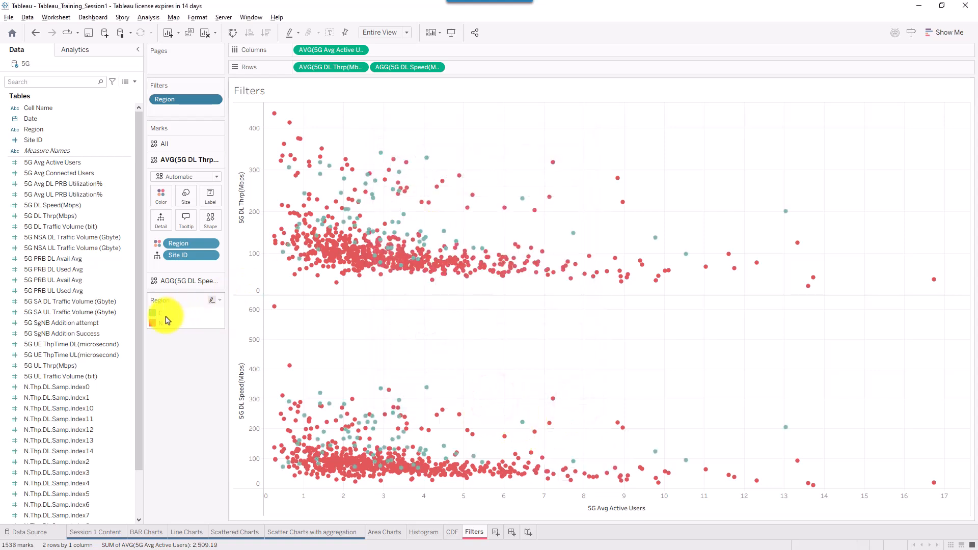
left_click_drag(184, 100, 164, 102)
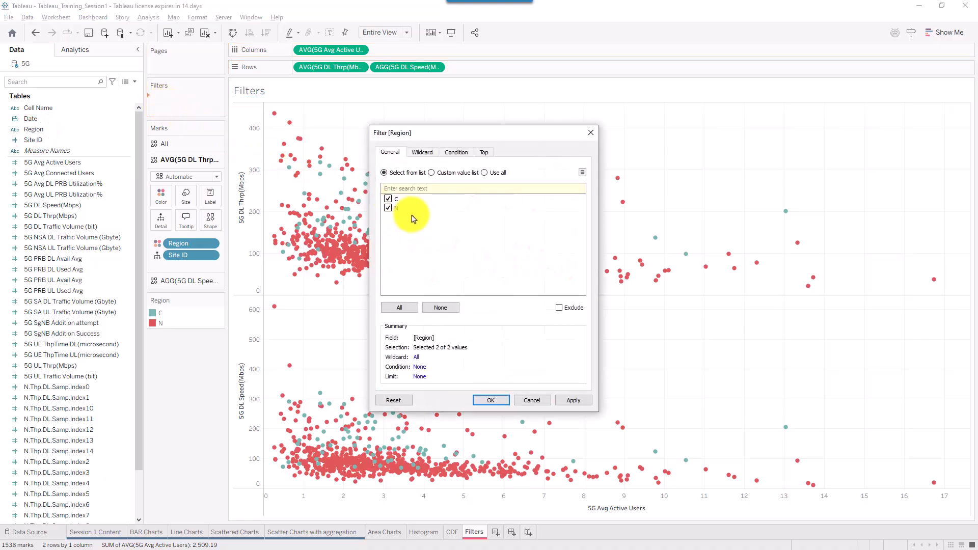
left_click(388, 199)
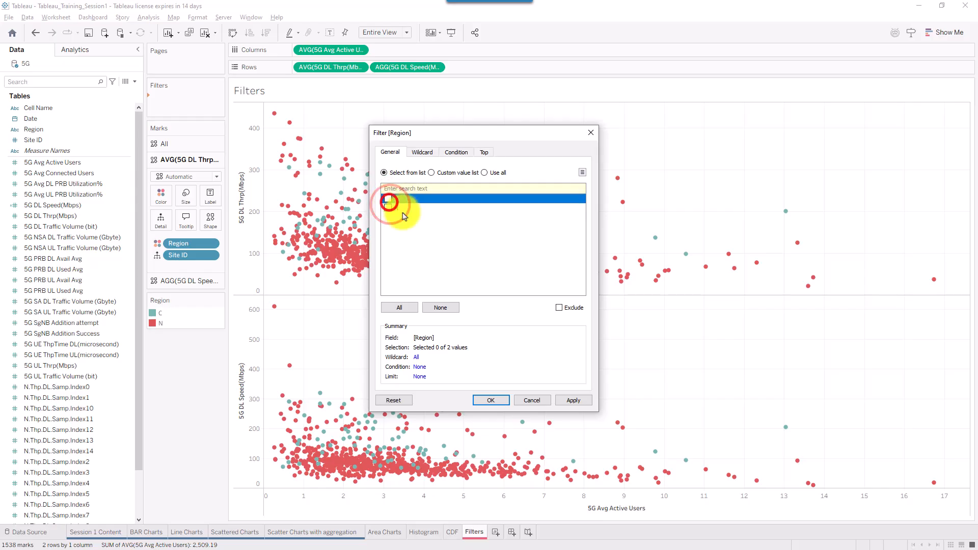
left_click(388, 198)
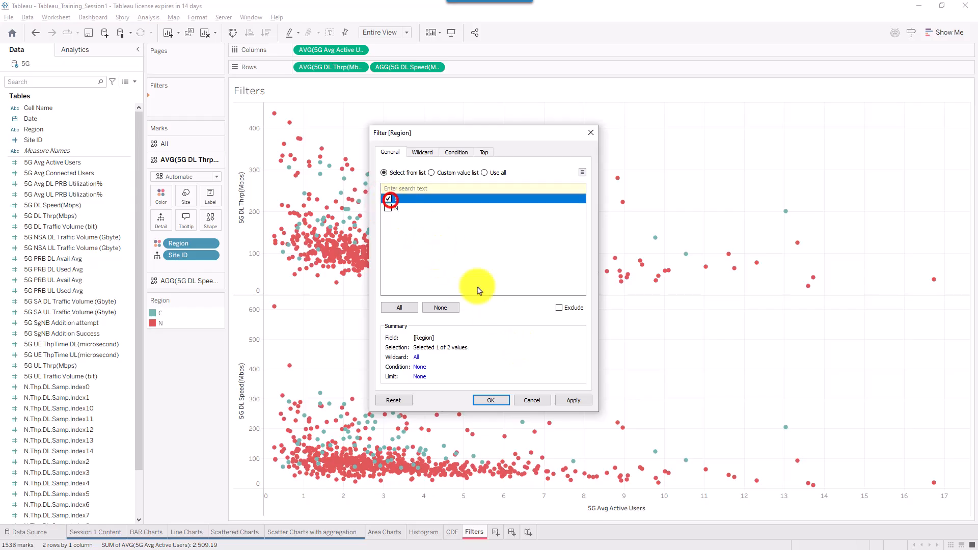
left_click(574, 400)
left_click_drag(447, 135, 617, 147)
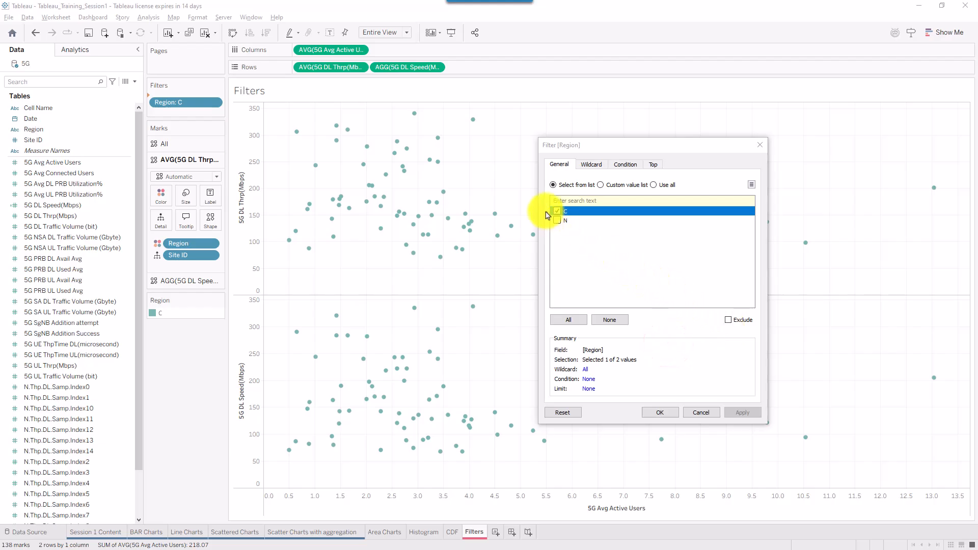
left_click(728, 320)
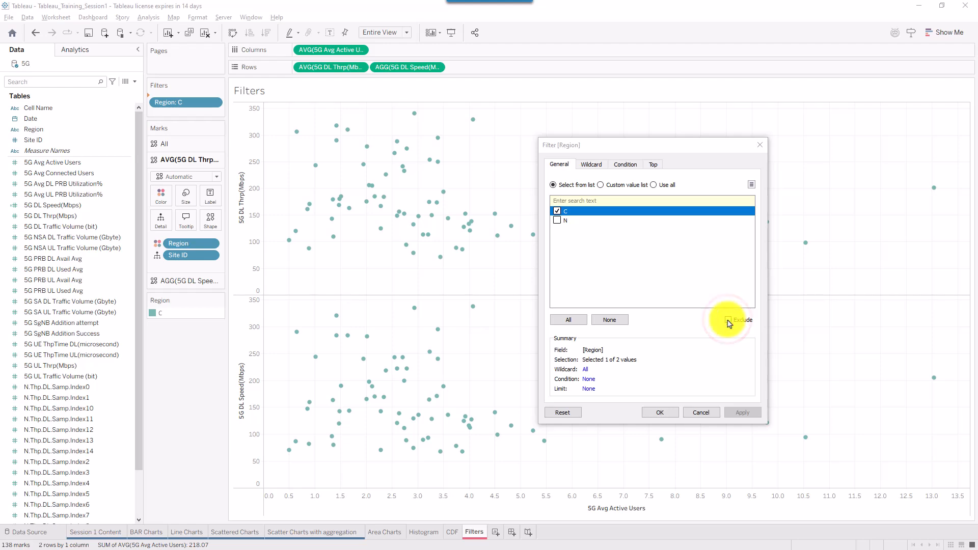
left_click(728, 321)
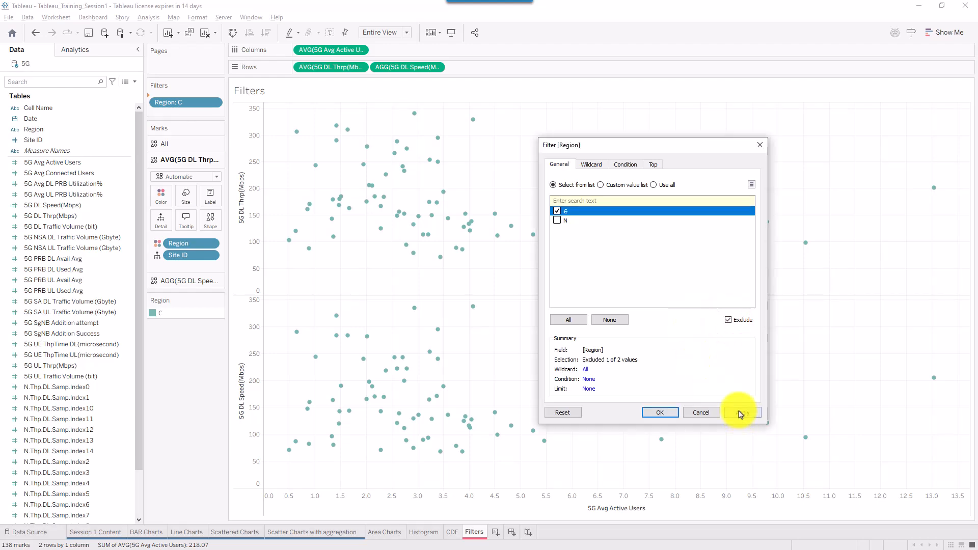
left_click(732, 412)
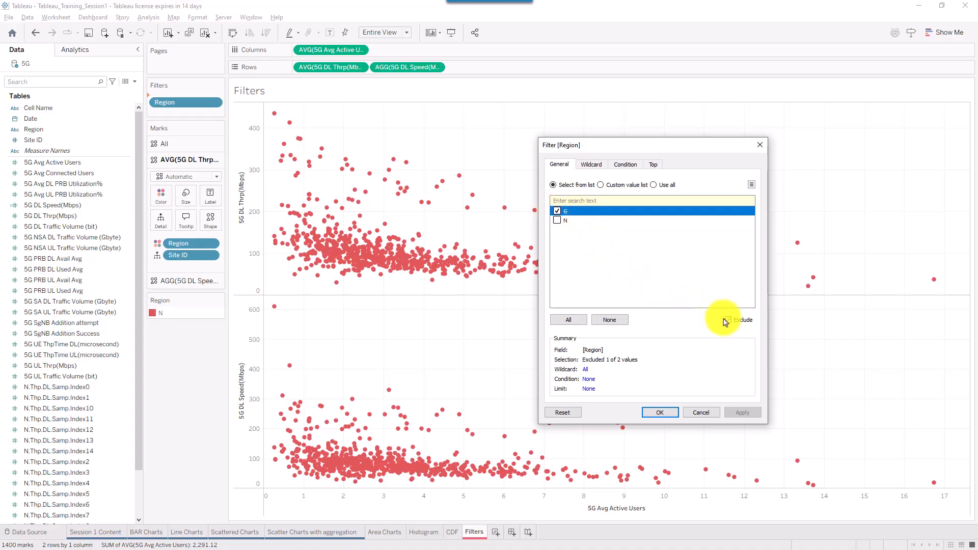
left_click(557, 219)
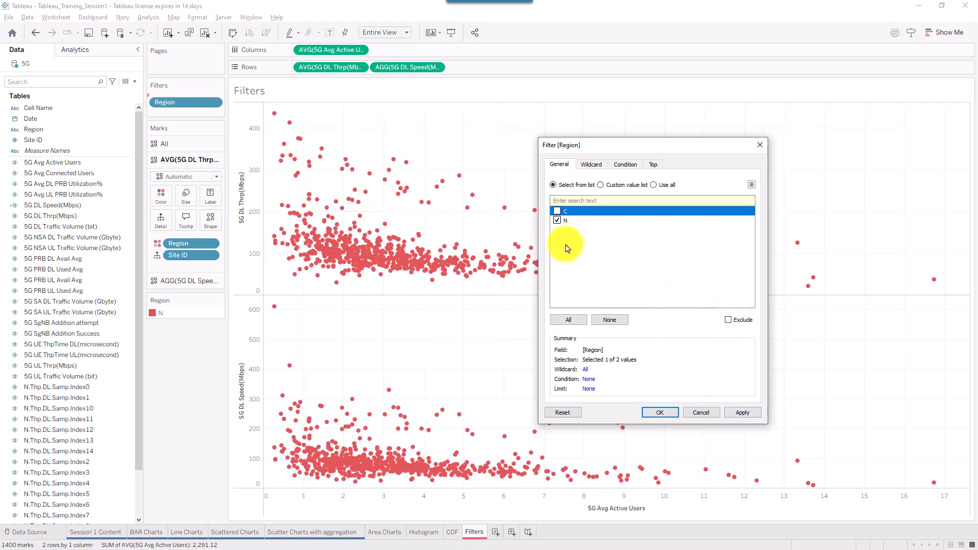
left_click(660, 412)
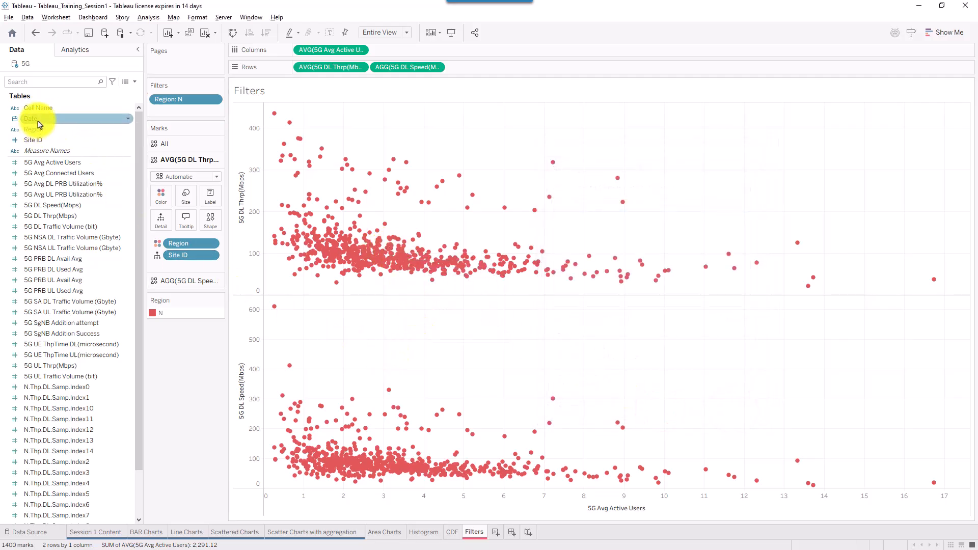
- Add Date to the Filters shelf as a range-of-dates filter
left_click_drag(39, 120, 171, 97)
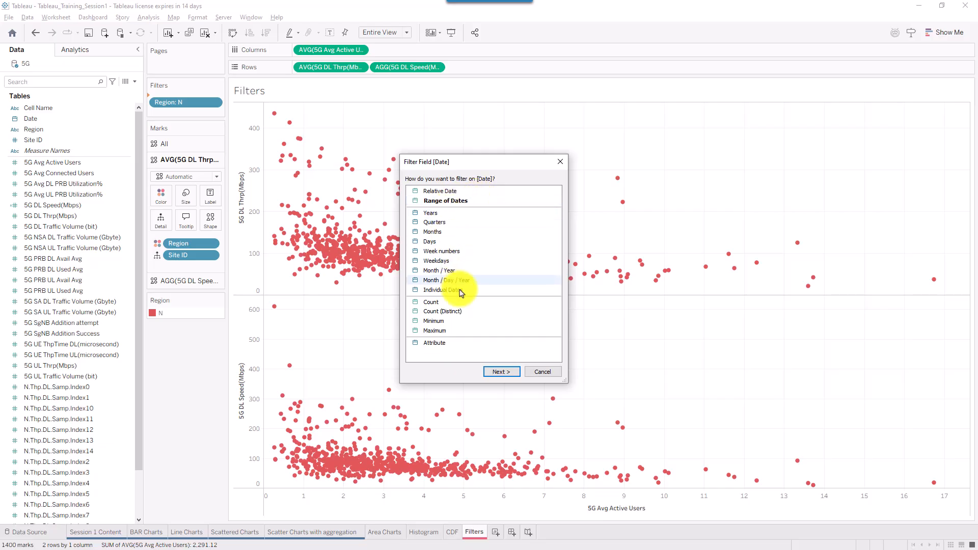
left_click(462, 200)
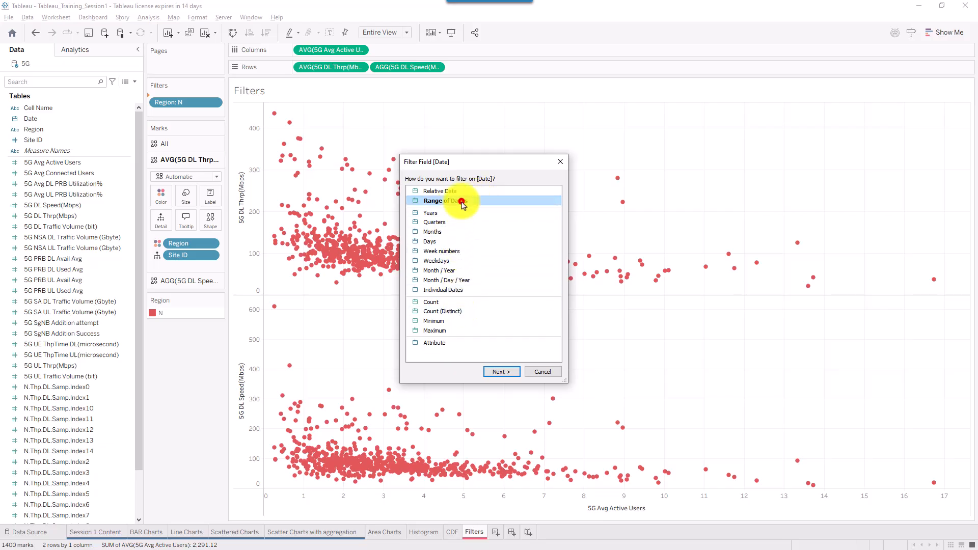
left_click(499, 371)
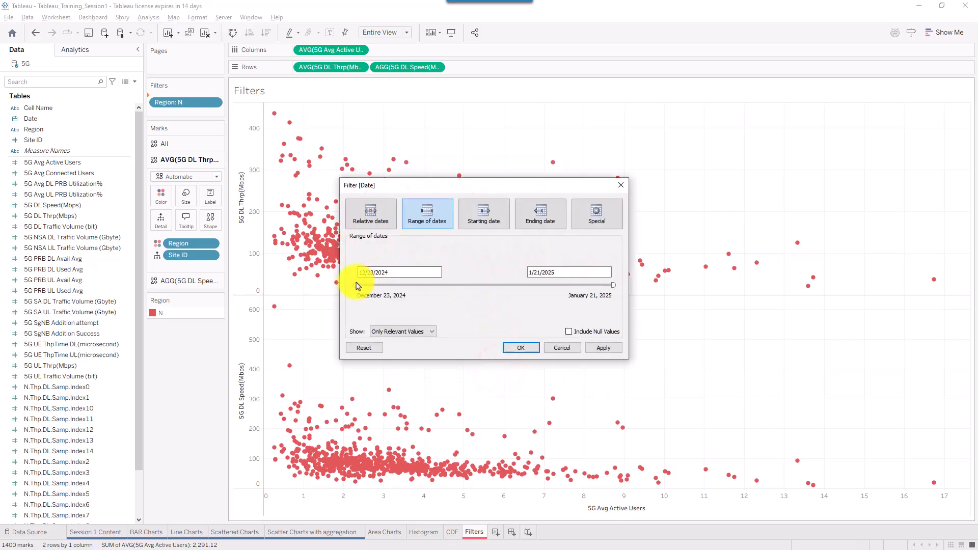
left_click_drag(358, 285, 455, 290)
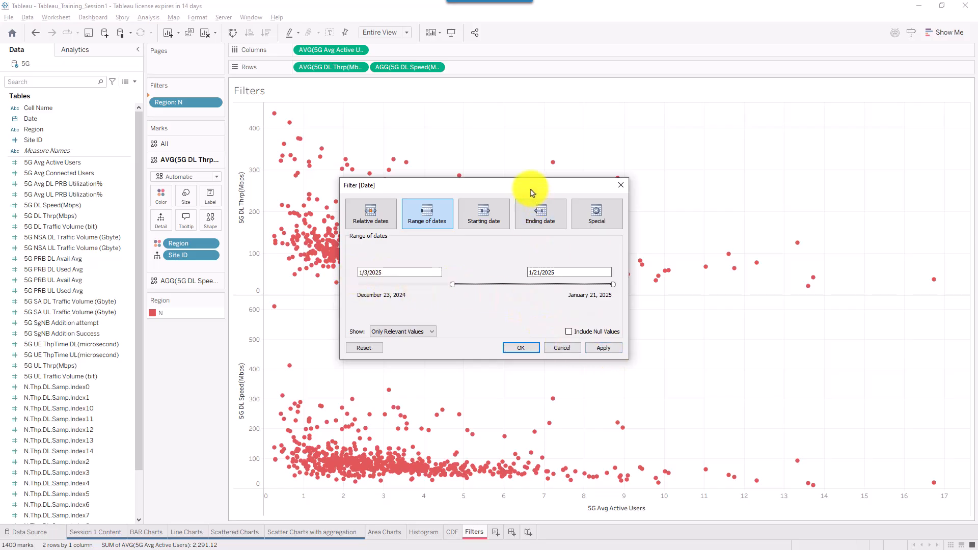
- Preview several date ranges, settling on 1/11/2025 to 1/21/2025, and confirm
left_click_drag(531, 190, 748, 161)
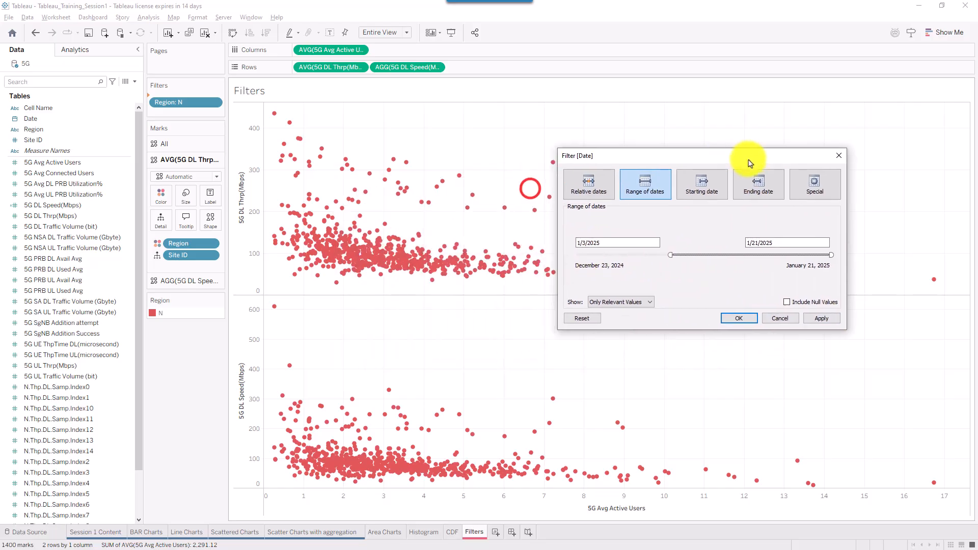
left_click(822, 318)
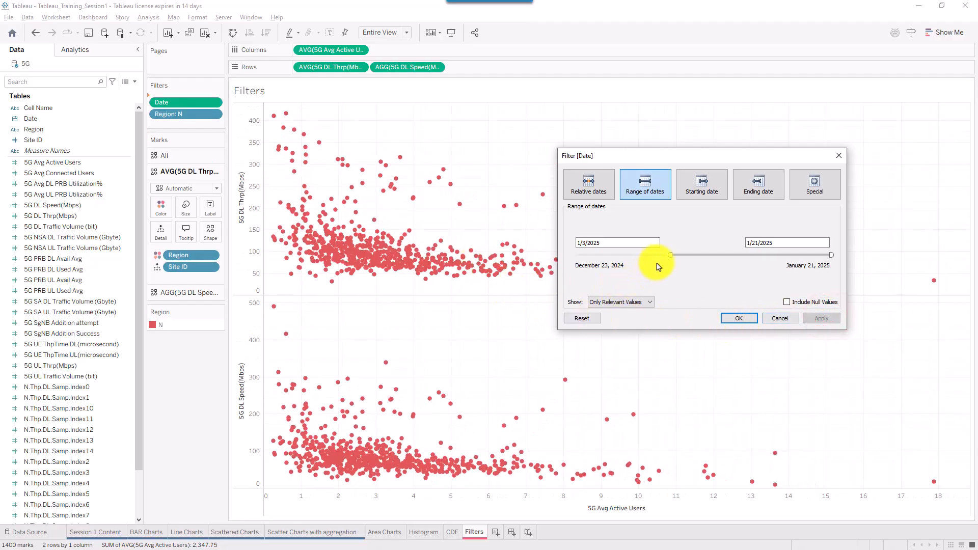
left_click_drag(672, 257, 792, 256)
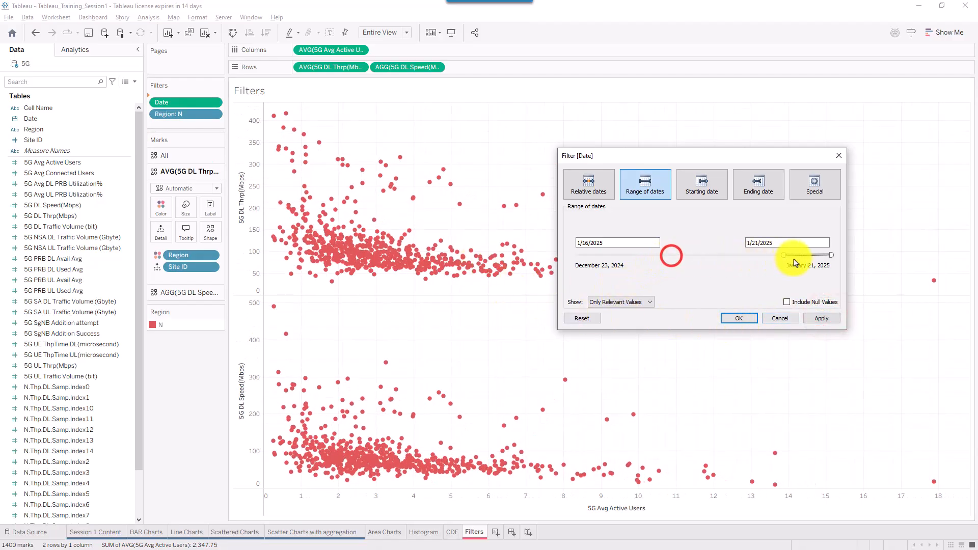
left_click(820, 318)
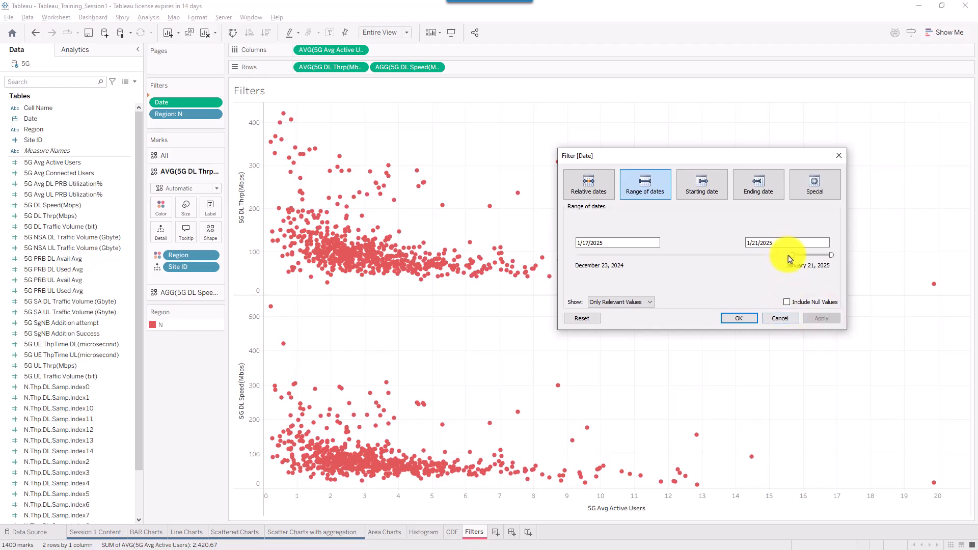
left_click_drag(793, 256, 818, 256)
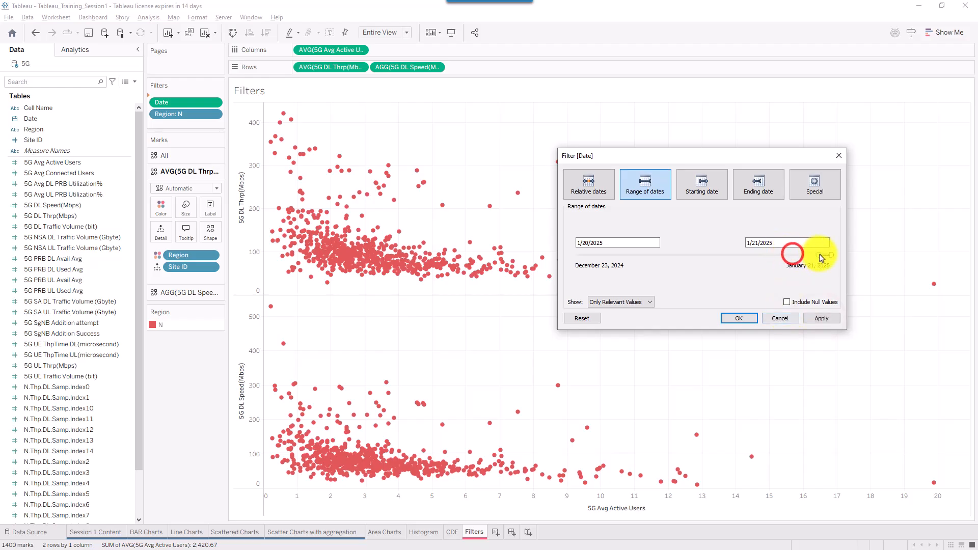
left_click(819, 319)
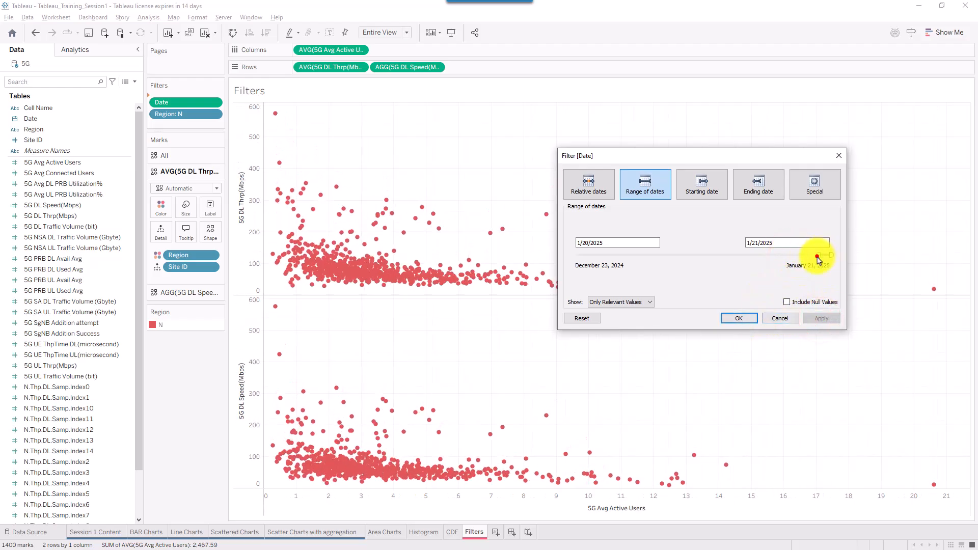
left_click_drag(817, 256, 743, 260)
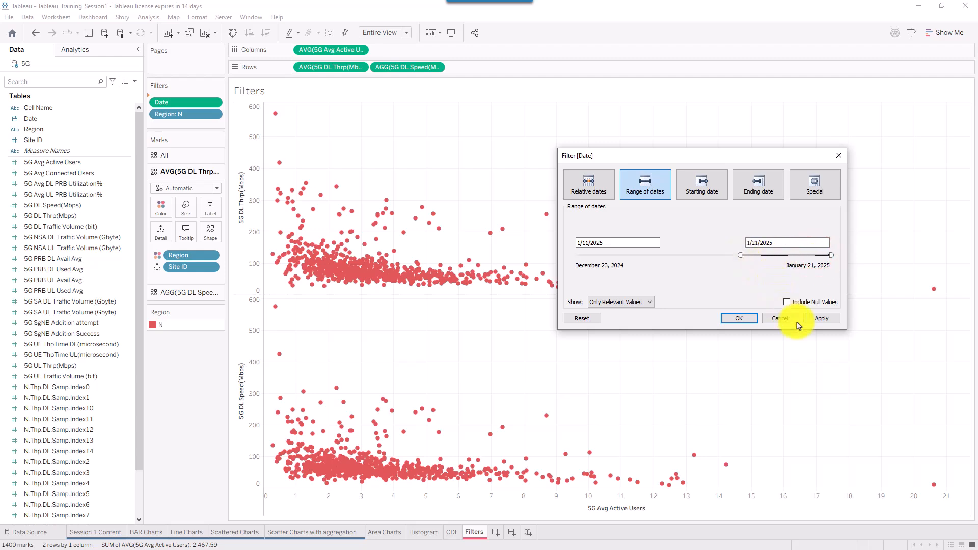
left_click(825, 319)
left_click(733, 318)
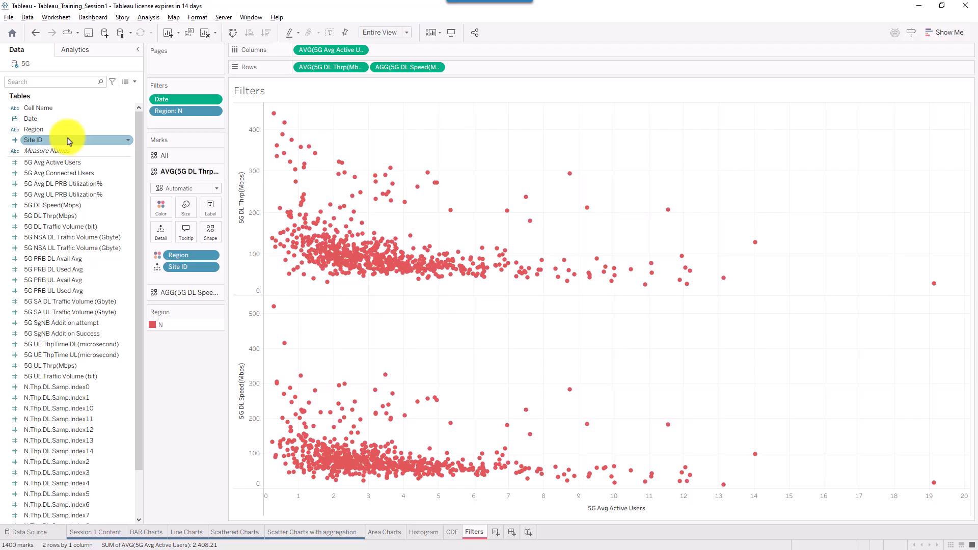
- Add Site ID to the Filters shelf, ticking sites 1001 and 1002 and applying
left_click_drag(69, 141, 186, 123)
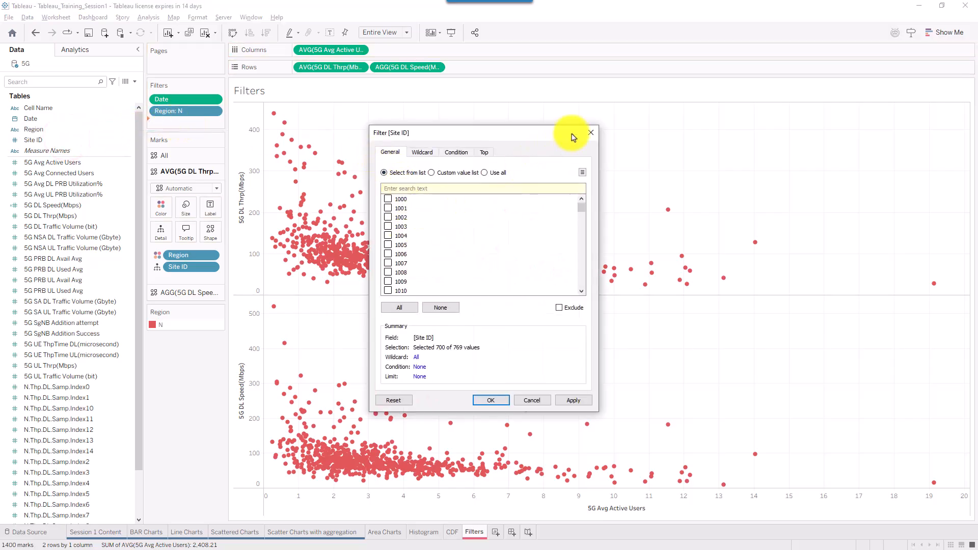
left_click(590, 134)
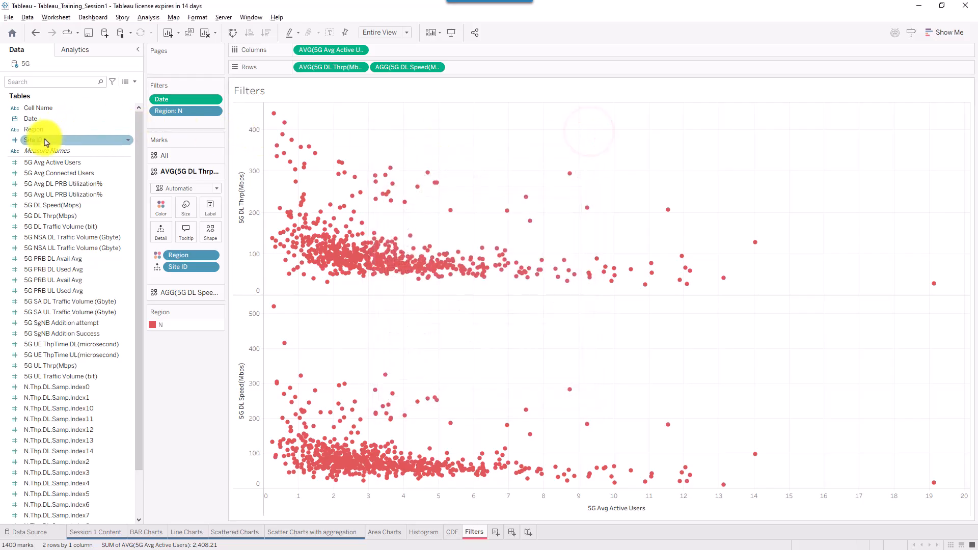
left_click_drag(45, 140, 158, 125)
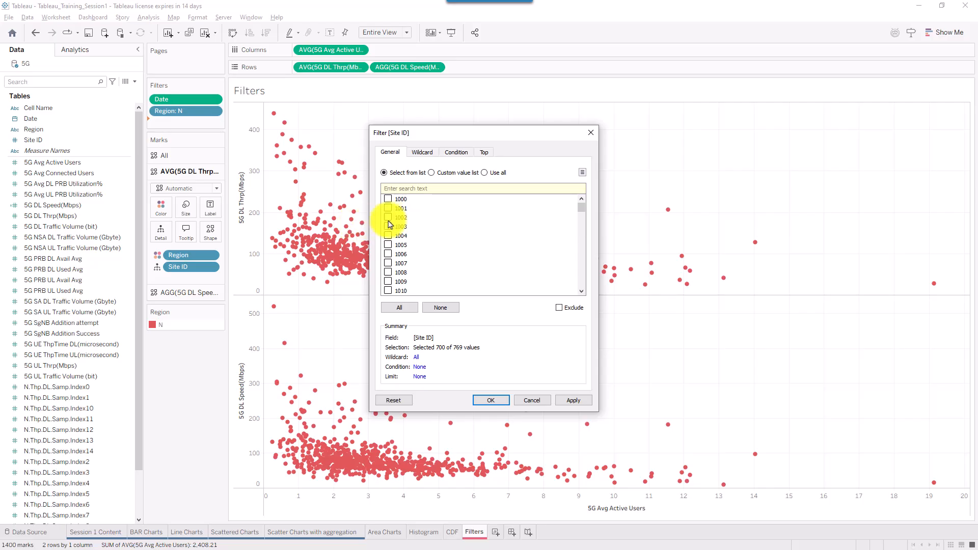
key("Escape")
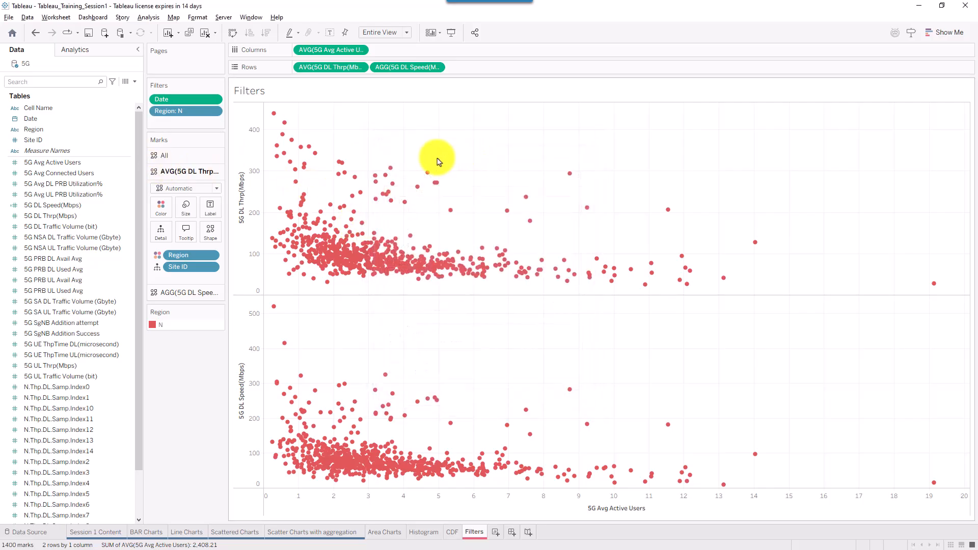
left_click_drag(40, 140, 183, 121)
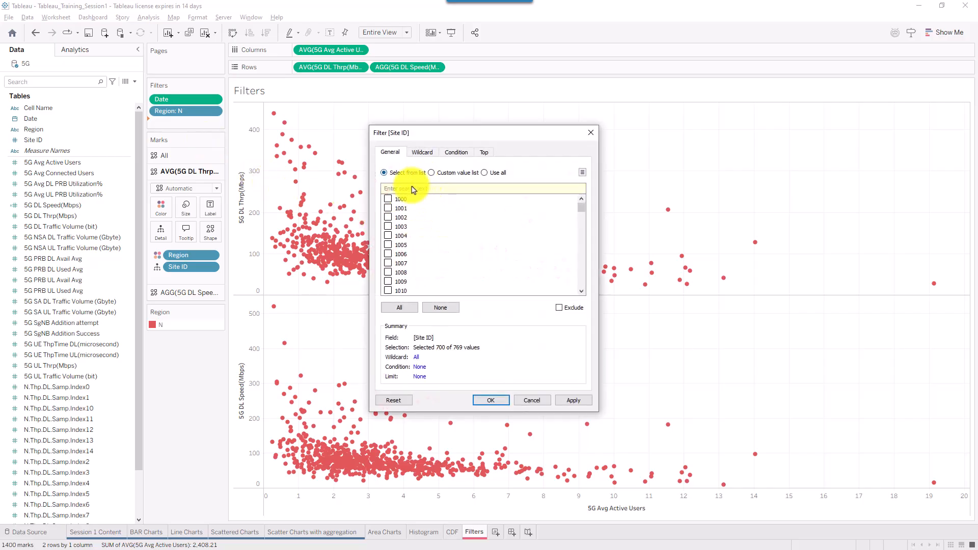
left_click(388, 208)
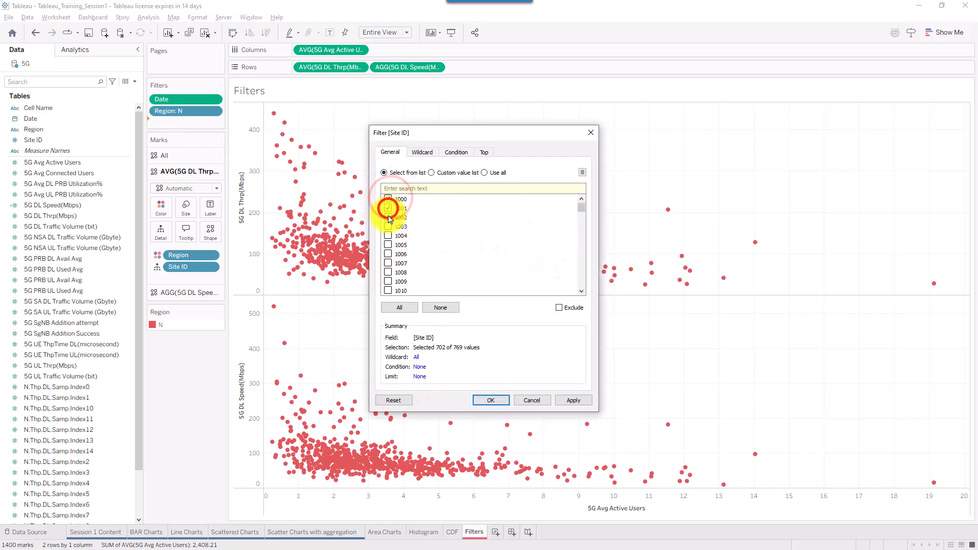
left_click(388, 217)
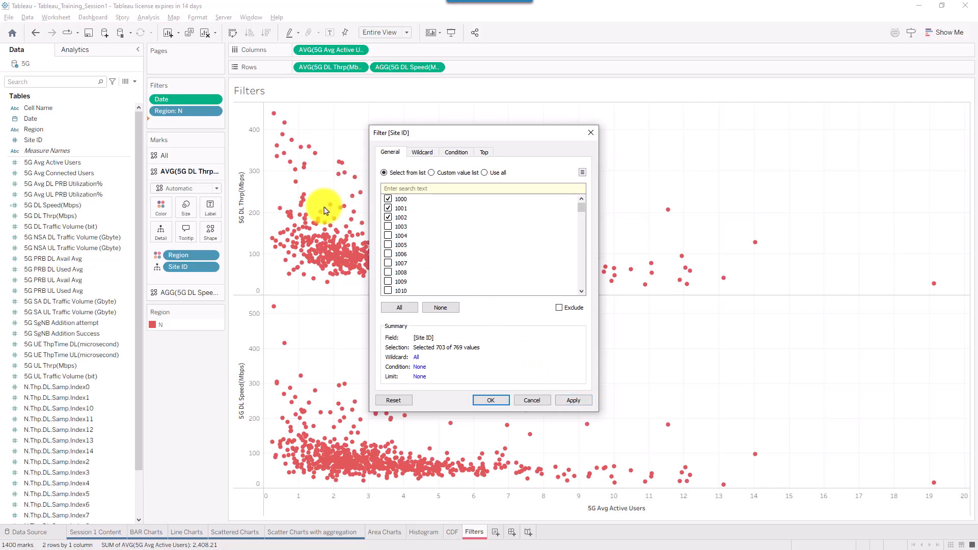
left_click(575, 400)
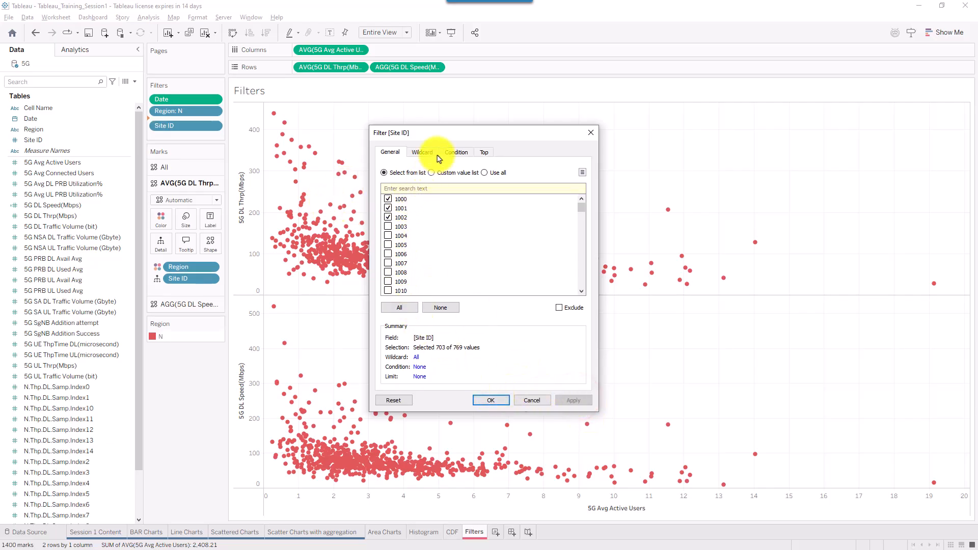
- Clear all sites, then select only 1000, 1001 and 1002 and apply
left_click_drag(448, 133, 510, 153)
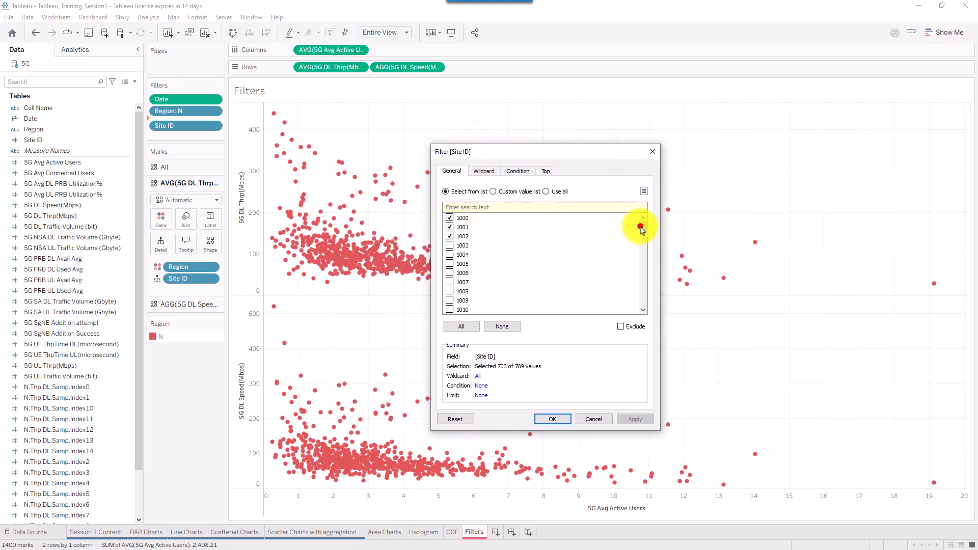
left_click_drag(641, 226, 643, 193)
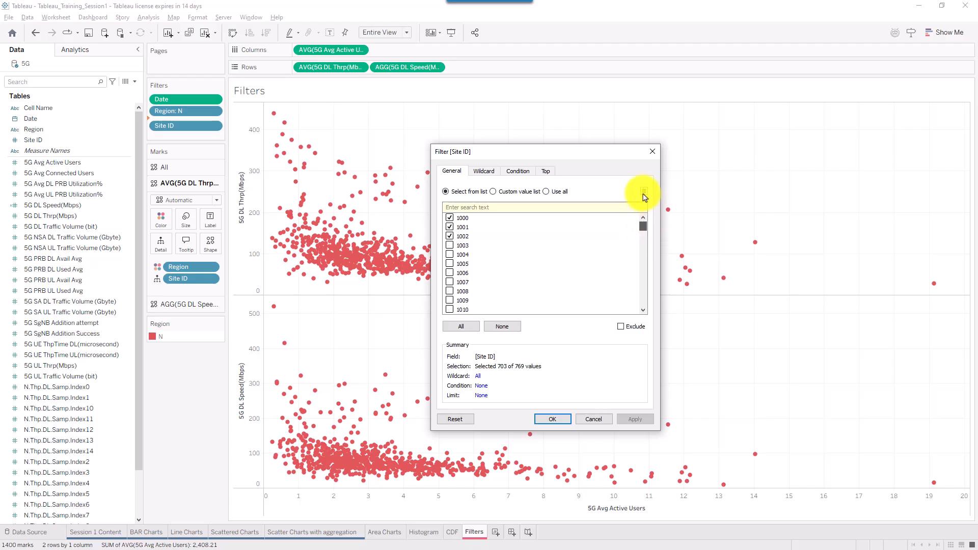
left_click(498, 330)
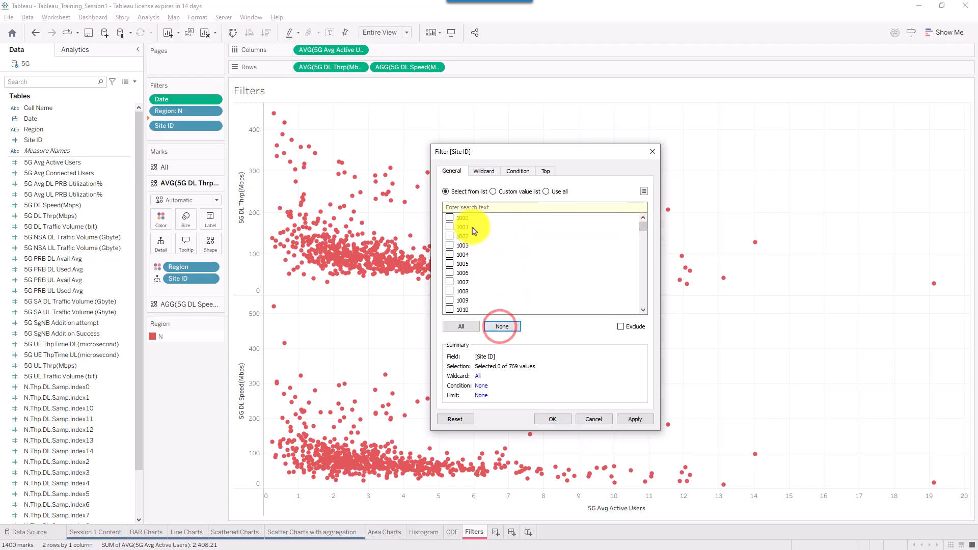
left_click(450, 227)
left_click(450, 235)
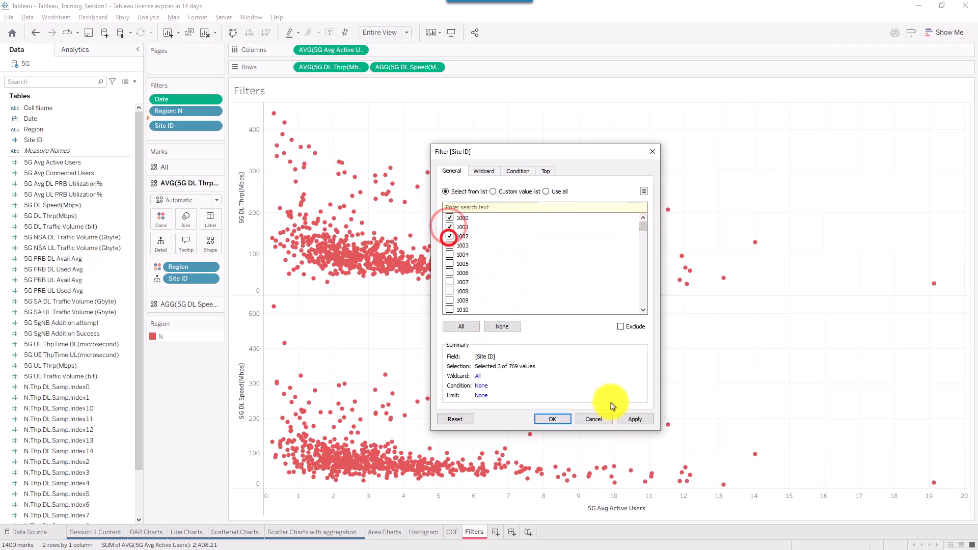
left_click(633, 421)
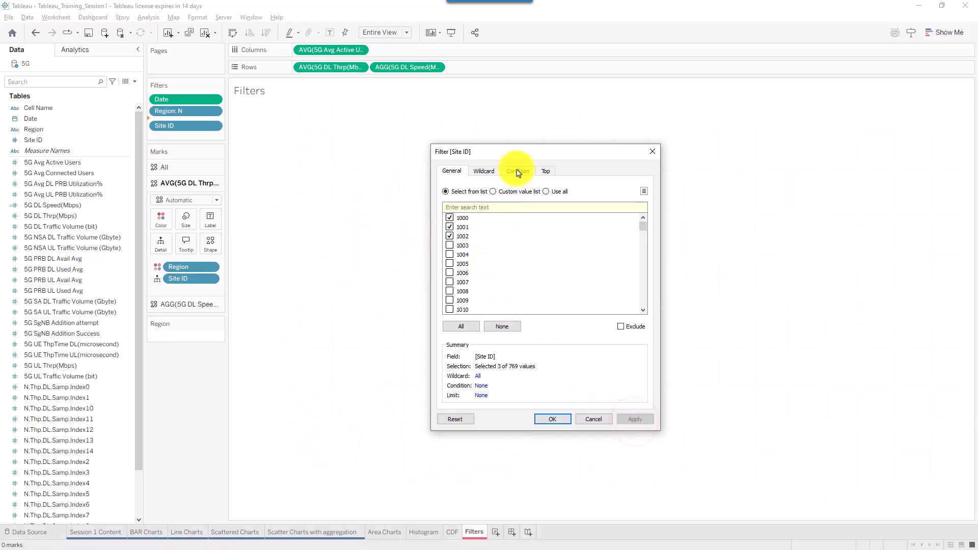
- Close the Site ID filter, then widen the Region filter to include C alongside N
left_click_drag(537, 148, 636, 161)
left_click(651, 432)
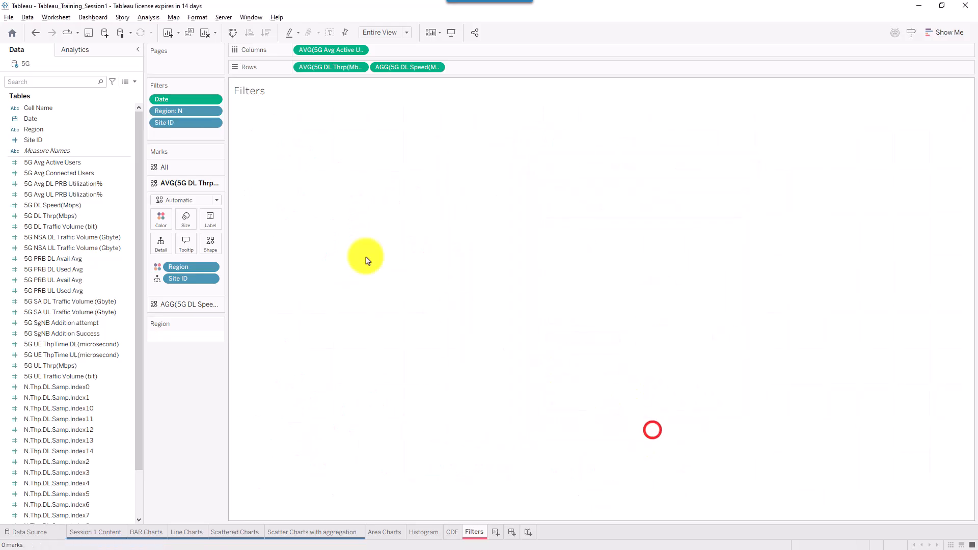
left_click(200, 124)
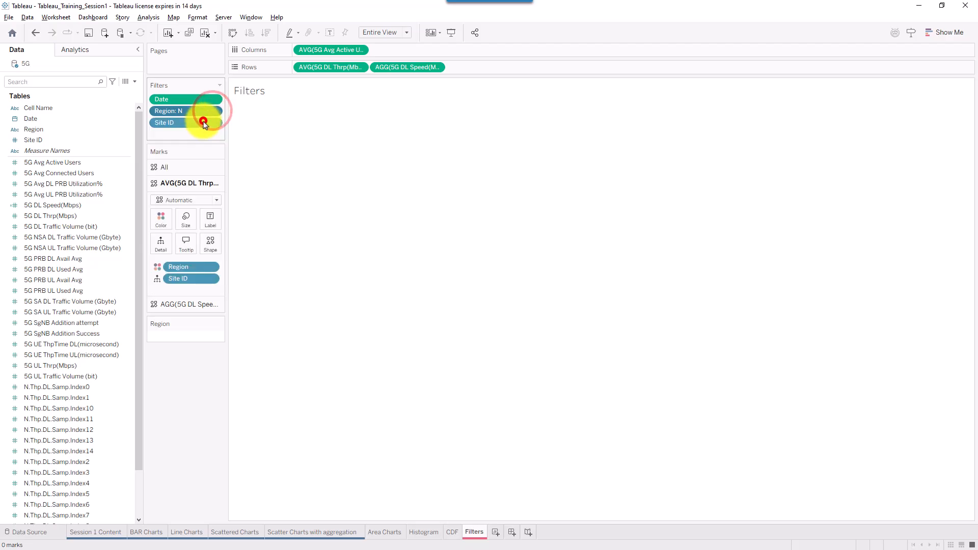
left_click(387, 198)
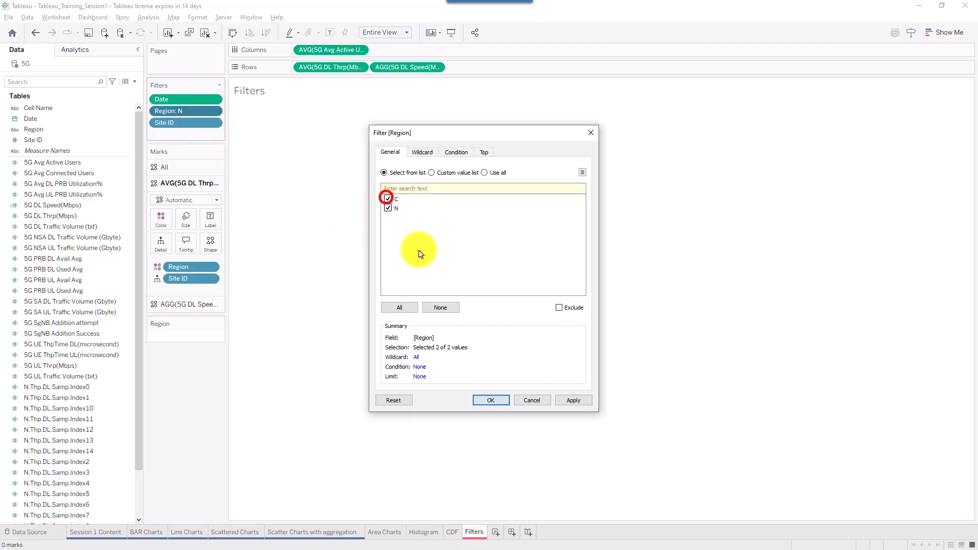
left_click(572, 400)
left_click(491, 400)
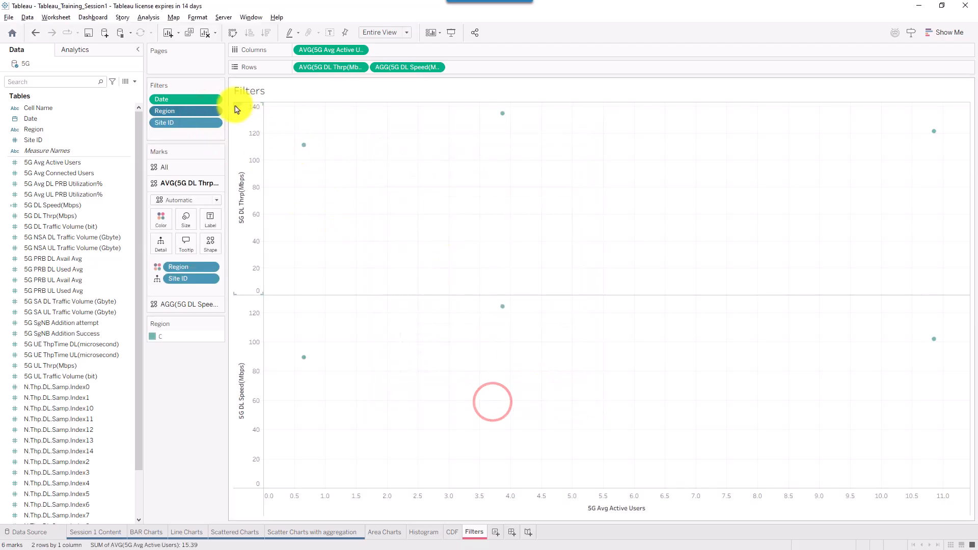
- Add sites 1004 and 1005 to the Site ID filter so it keeps sites 1000–1006
left_click(216, 122)
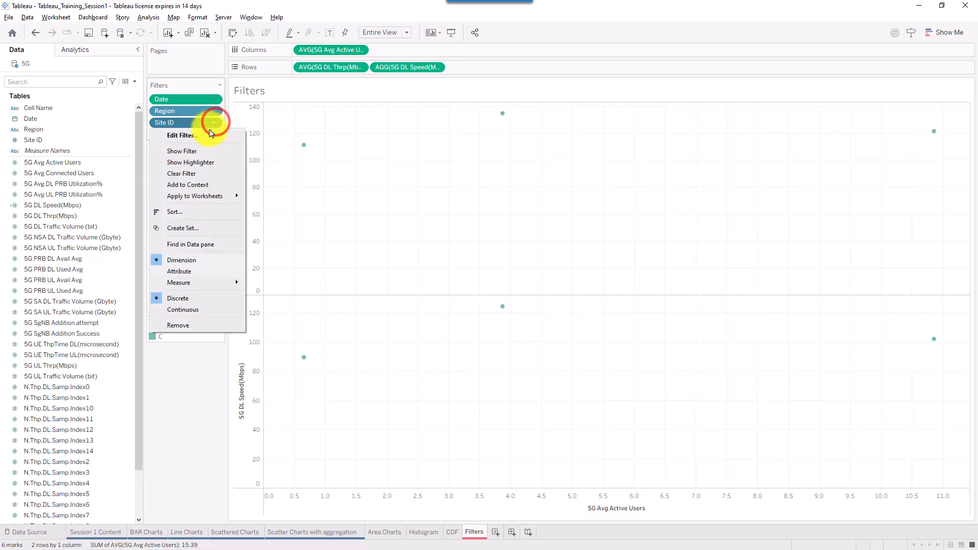
left_click(207, 131)
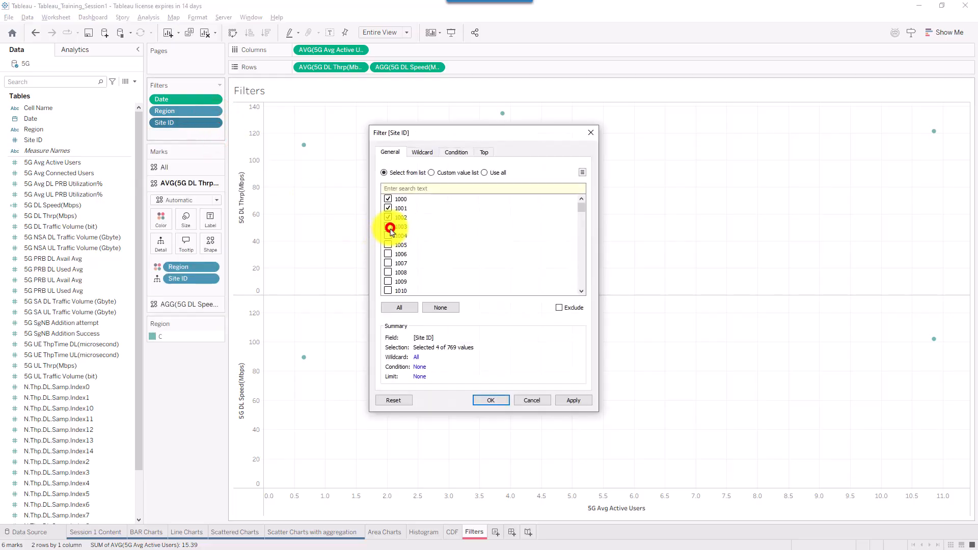
left_click(390, 236)
left_click(389, 245)
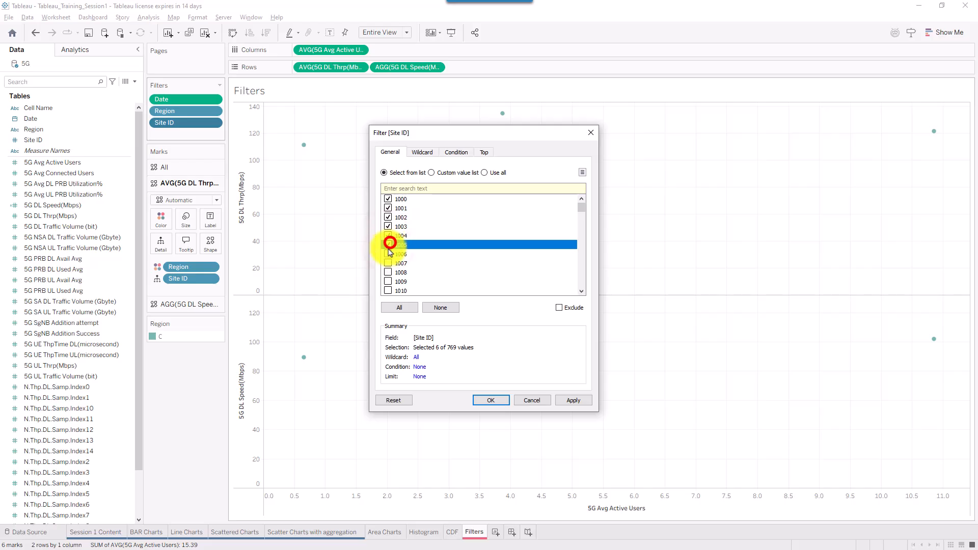
left_click(567, 400)
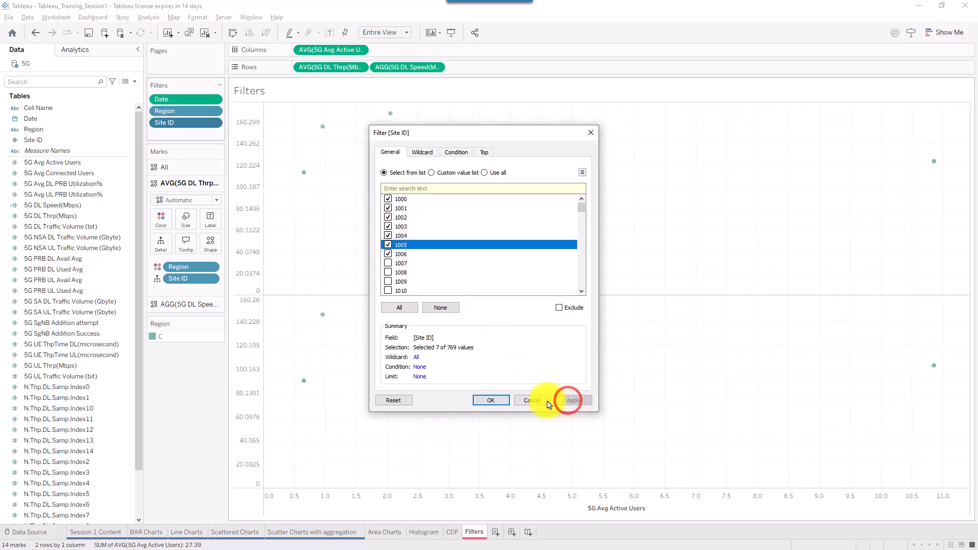
left_click(497, 402)
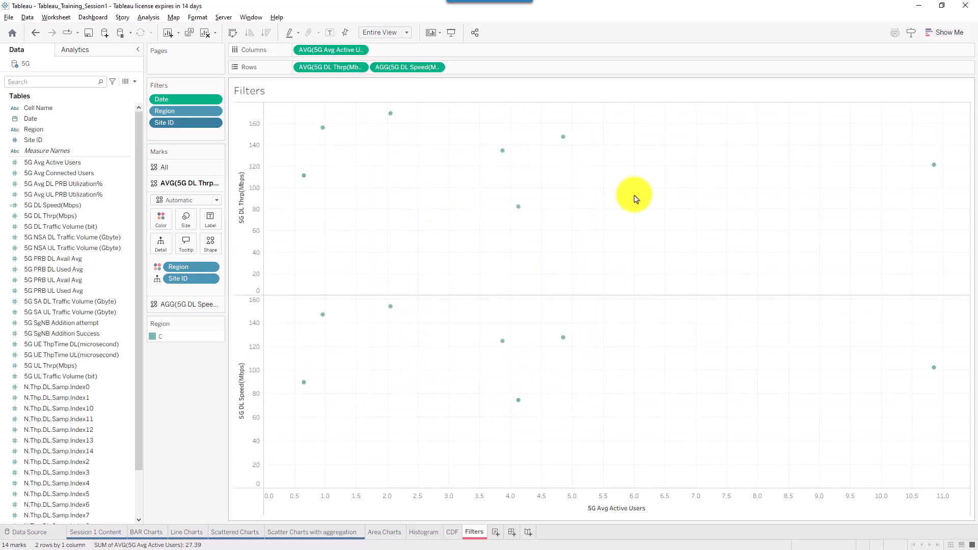
- Set the Site ID filter to use all values and apply it
left_click(213, 124)
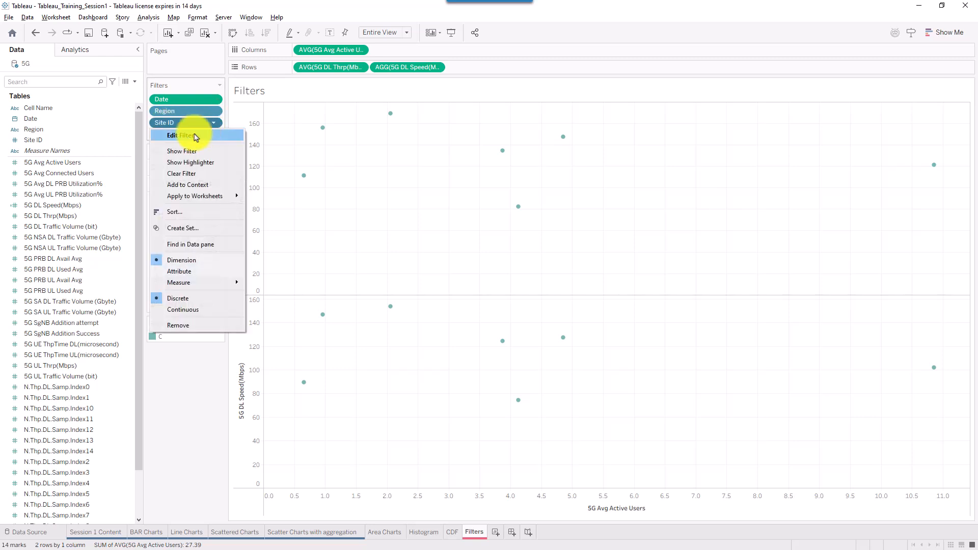
left_click(196, 136)
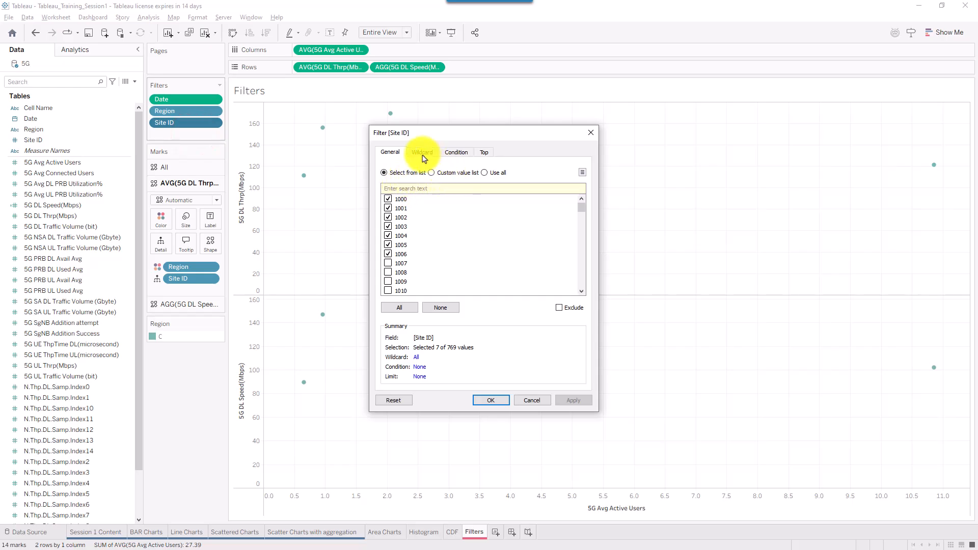
left_click(497, 174)
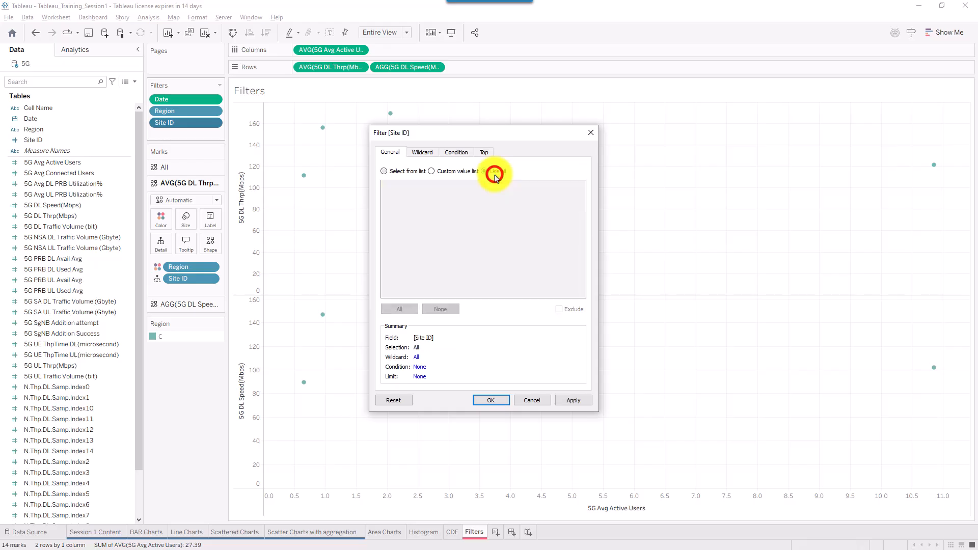
left_click(564, 400)
- Switch the Site ID filter to an empty custom value list, then go to the site ID workbook
left_click(453, 172)
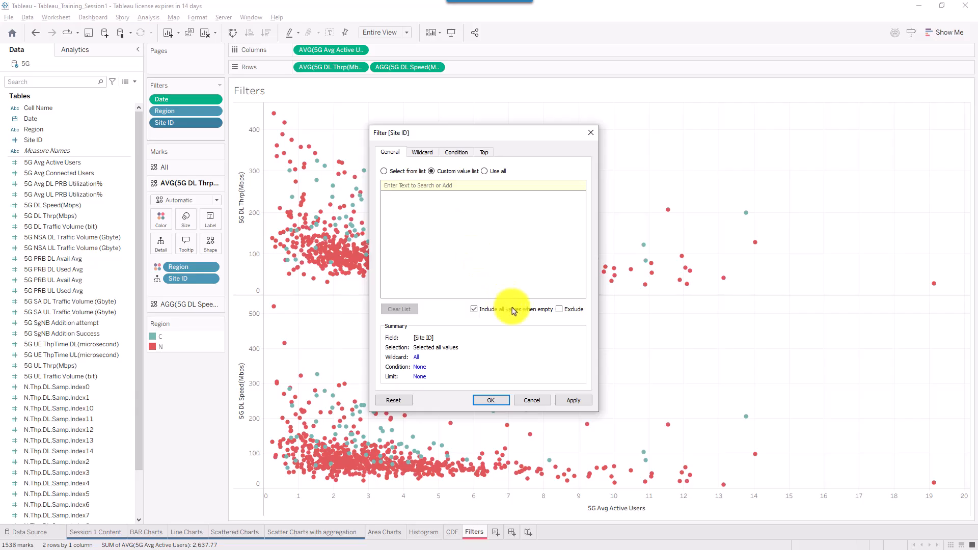
left_click(584, 401)
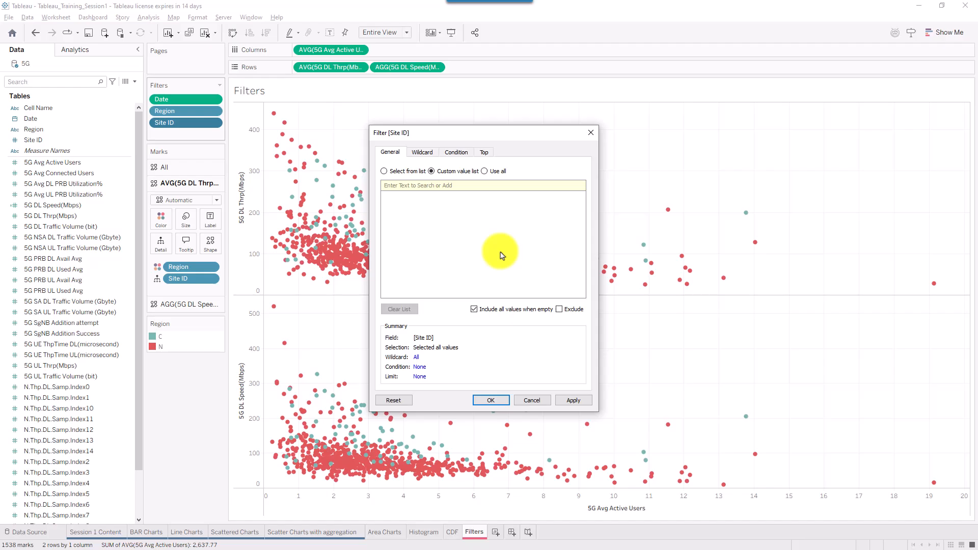
left_click(405, 171)
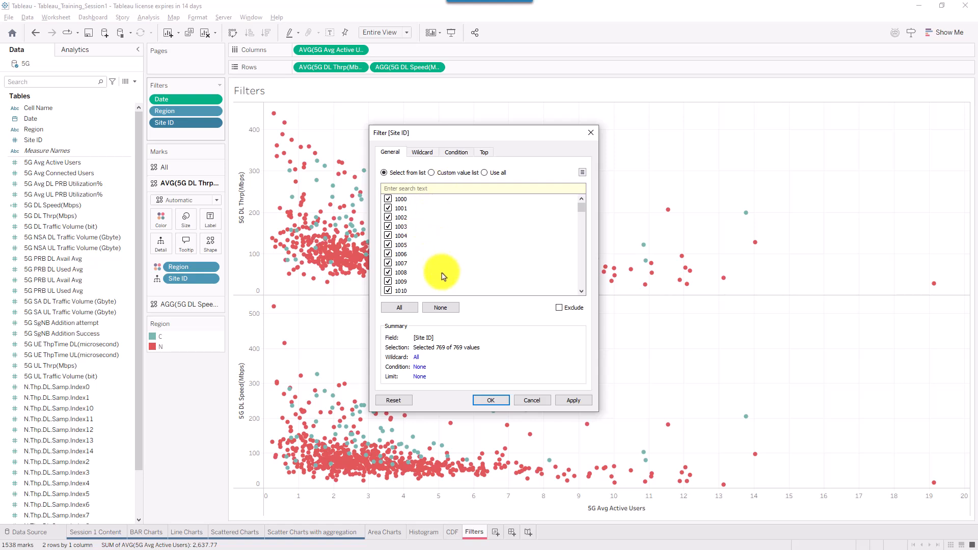
left_click(458, 173)
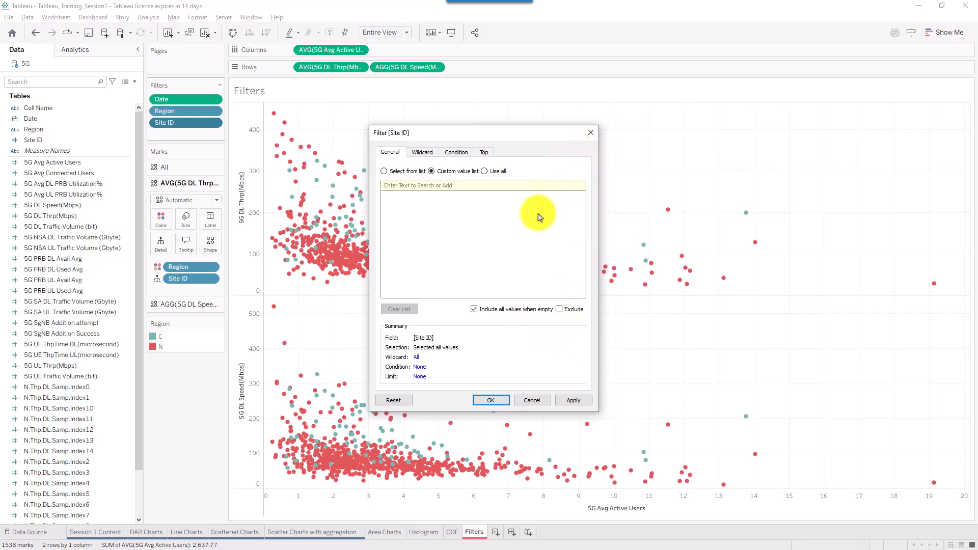
left_click(625, 83)
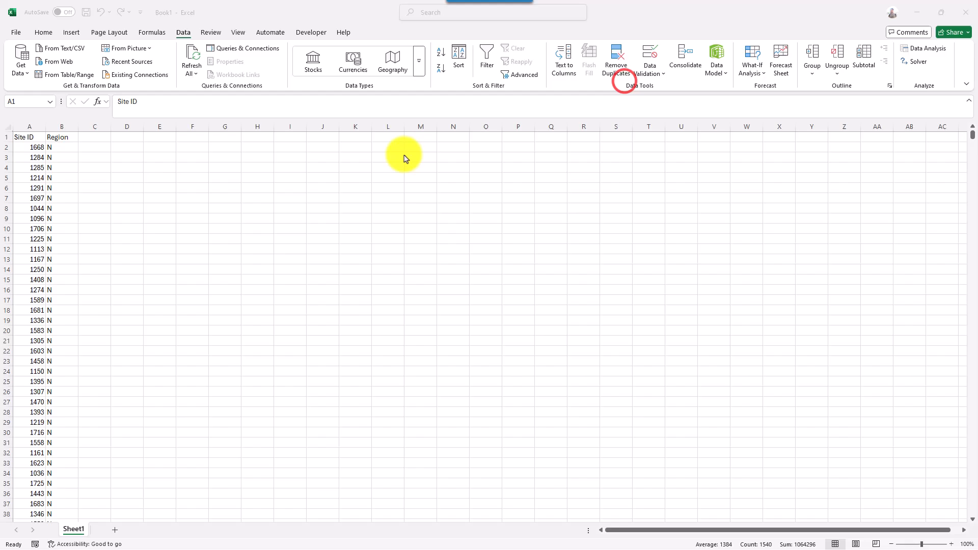
- Copy the 36 Site IDs in cells A2:A37 of the Excel site list
left_click(183, 170)
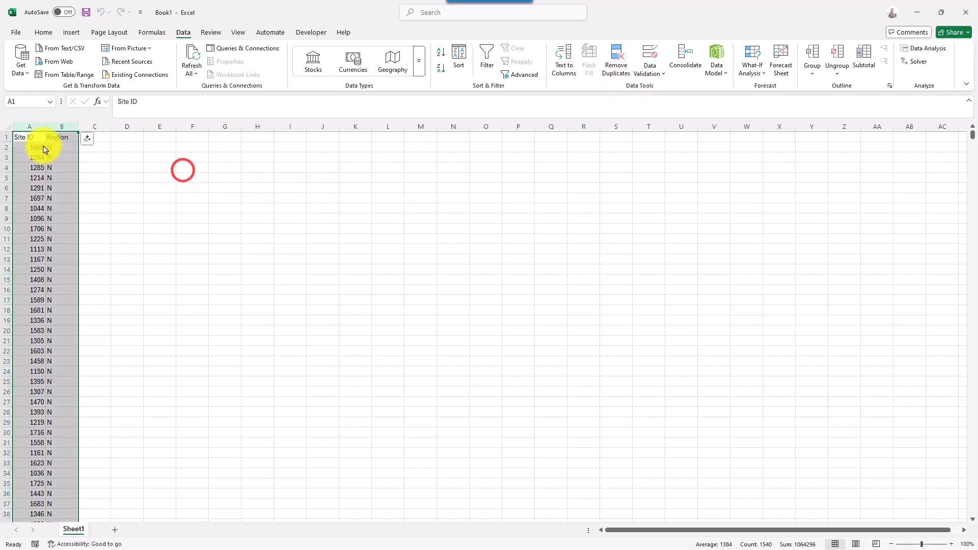
left_click(26, 126)
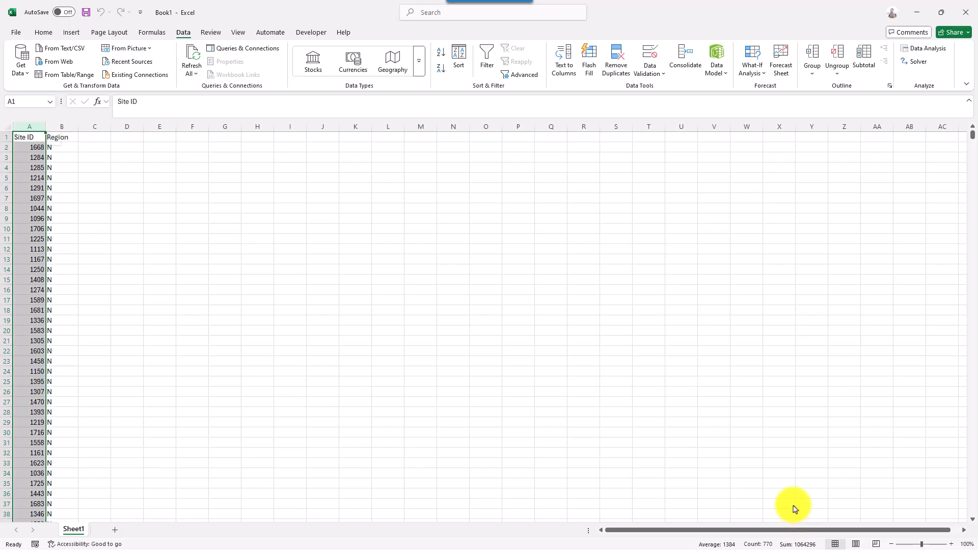
key("ctrl+2")
left_click_drag(783, 476, 766, 536)
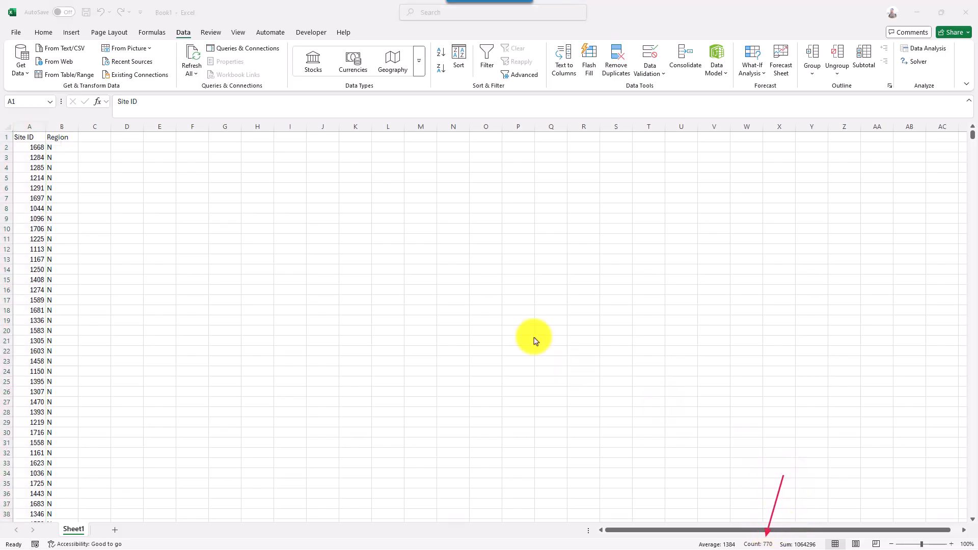
left_click(51, 148)
left_click_drag(33, 148, 18, 505)
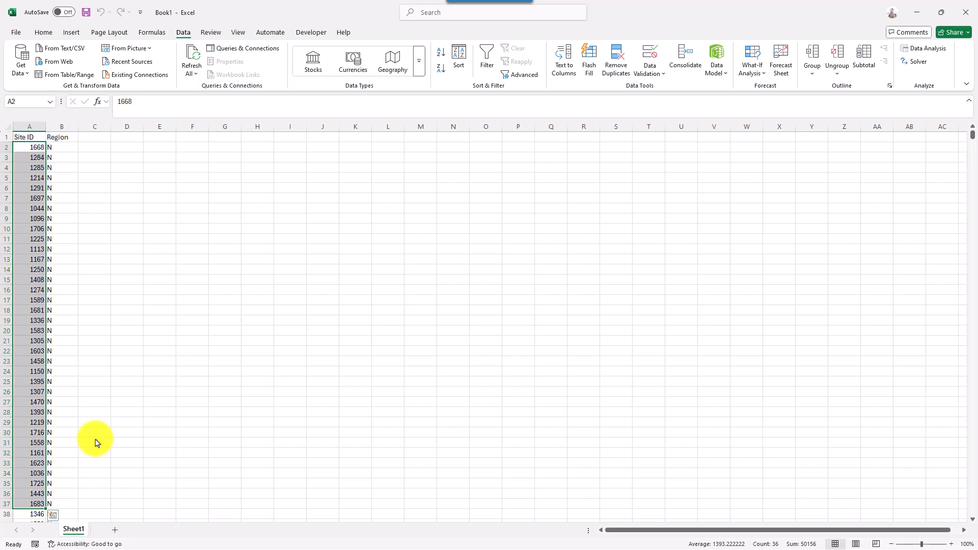
key("ctrl+c")
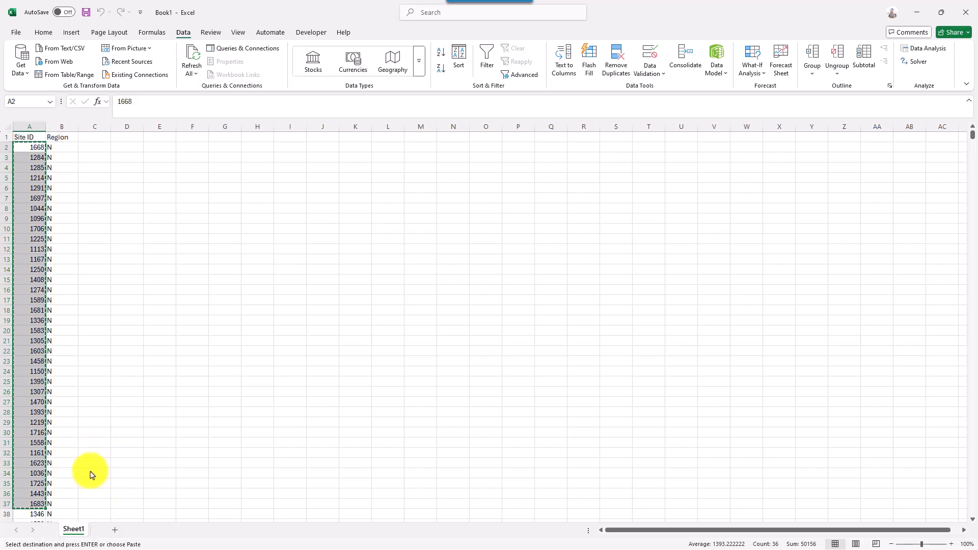
- Paste the 36 copied Site IDs into the Site ID custom value list and apply it
left_click(631, 79)
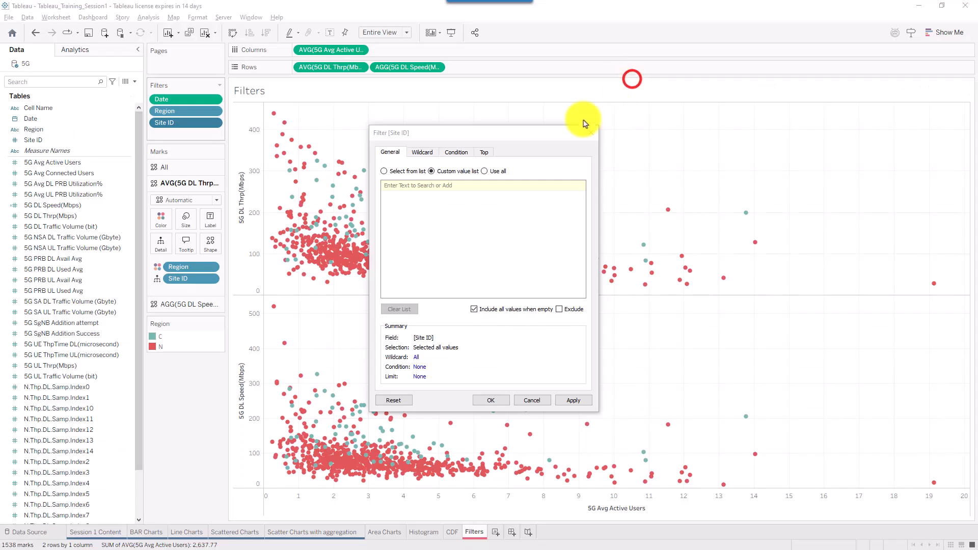
left_click(441, 189)
key("ctrl+v")
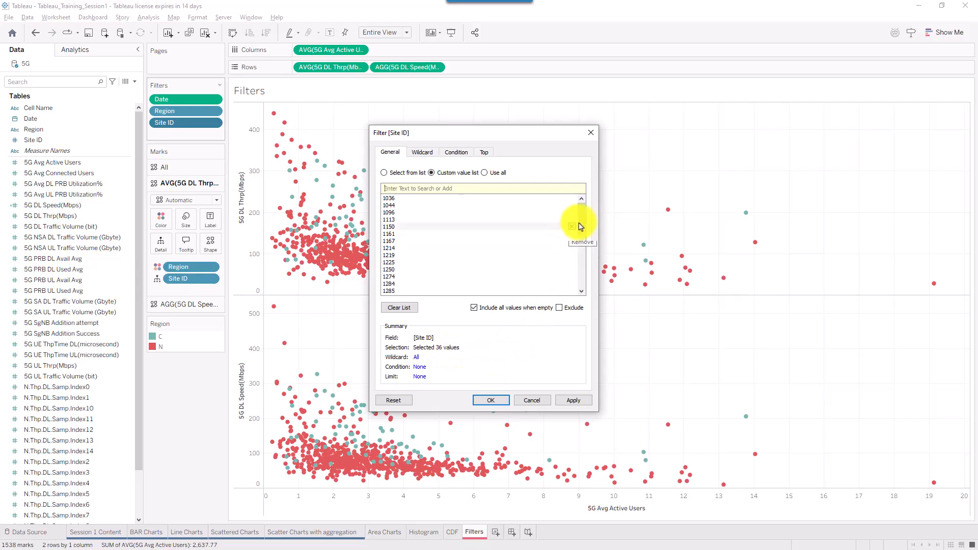
left_click_drag(581, 223, 579, 277)
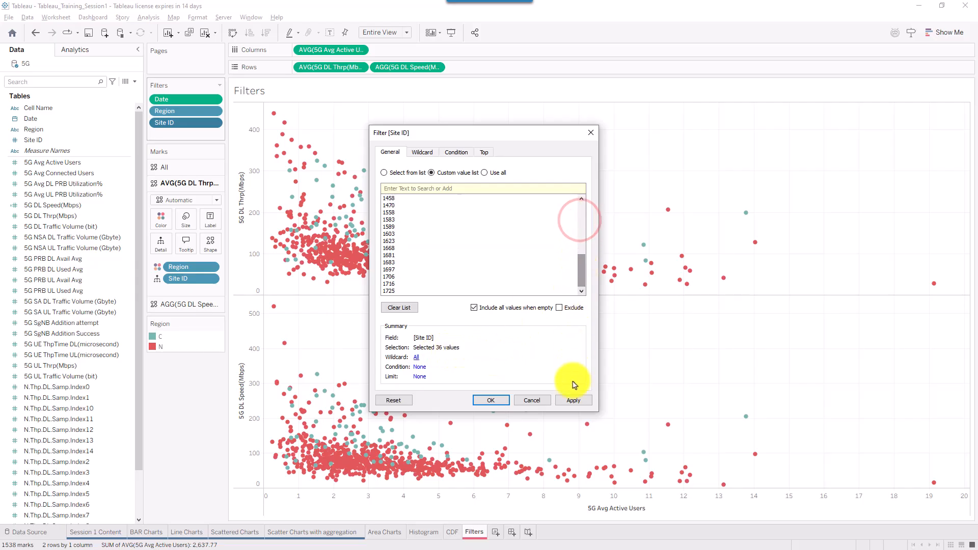
left_click(571, 401)
left_click(497, 400)
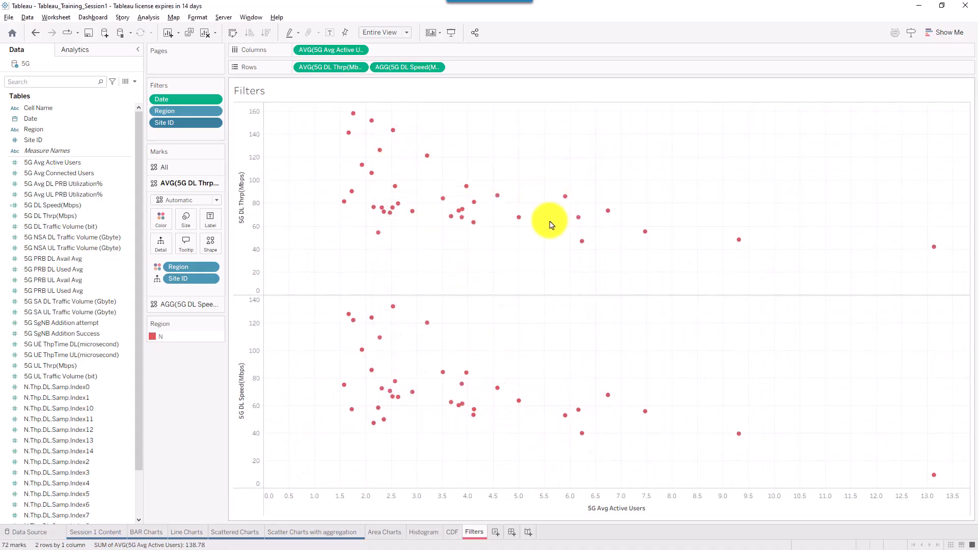
- Reopen the Site ID filter to review the list, then close it unchanged
right_click(192, 123)
left_click(224, 129)
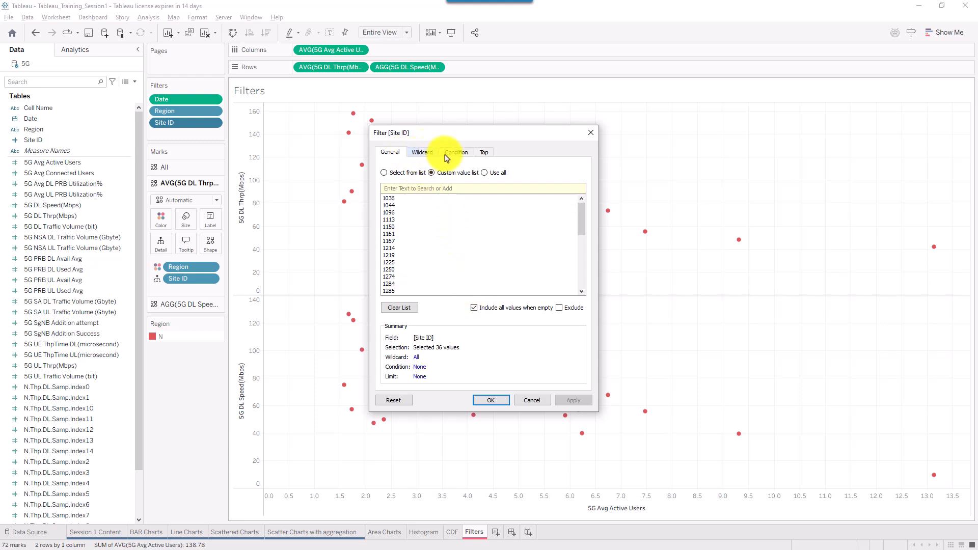
left_click(525, 403)
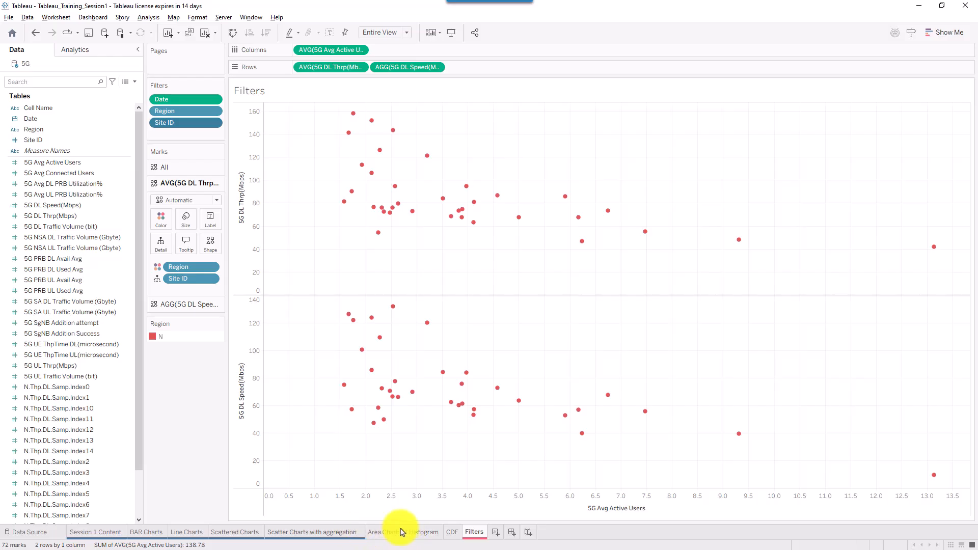
left_click(326, 532)
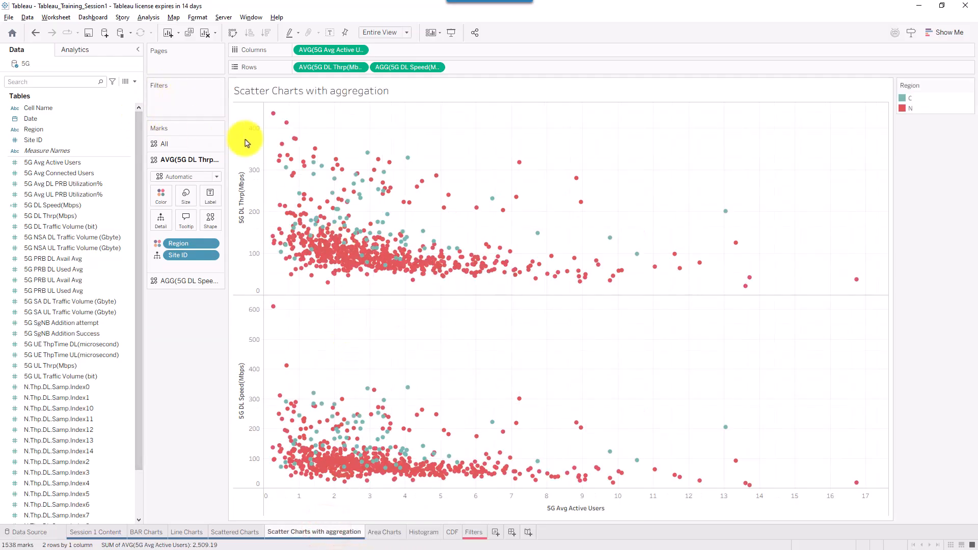
left_click_drag(369, 192, 196, 102)
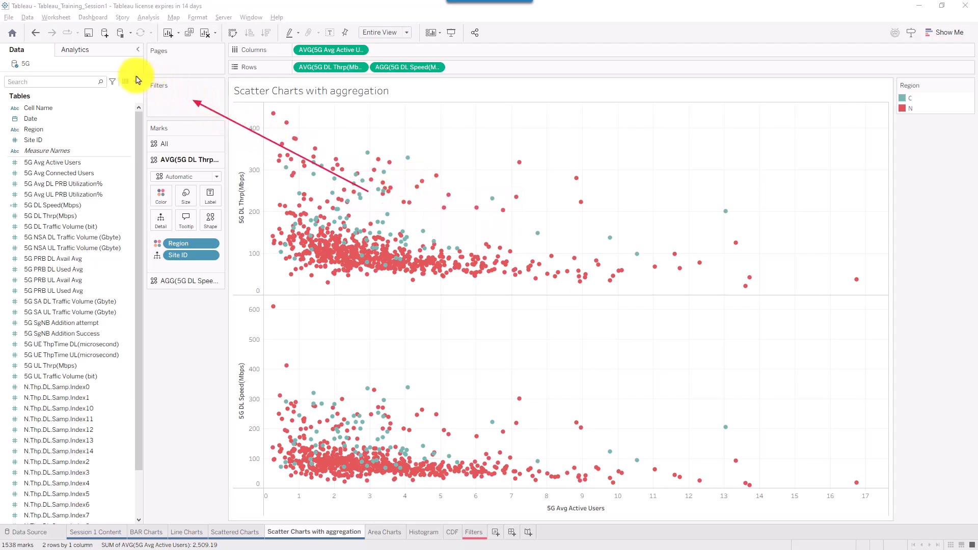
left_click_drag(136, 77, 220, 123)
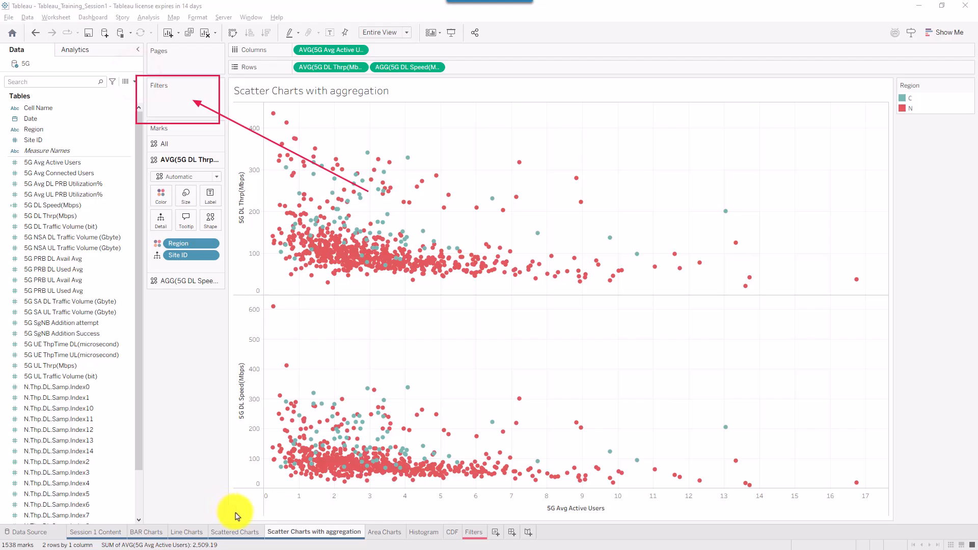
key("Escape")
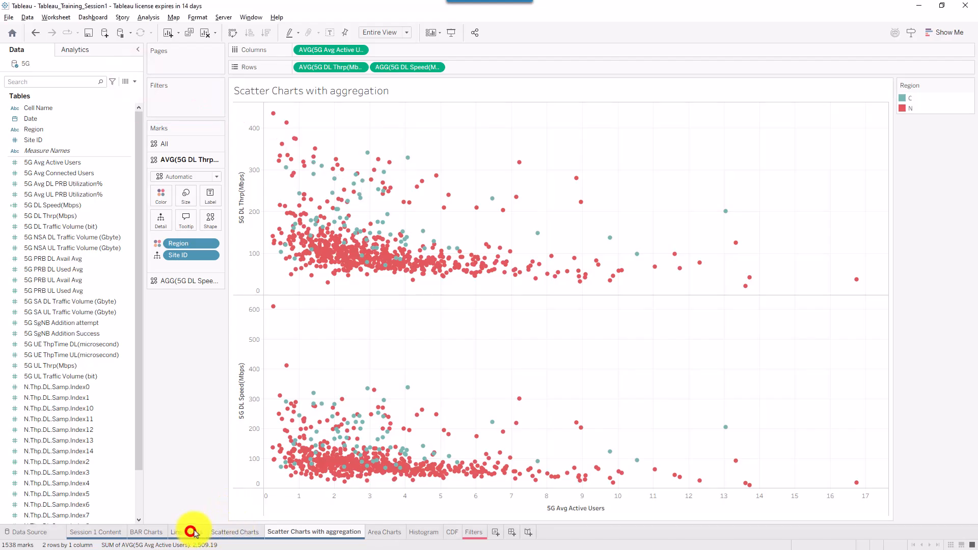
left_click(190, 531)
left_click_drag(437, 224, 243, 102)
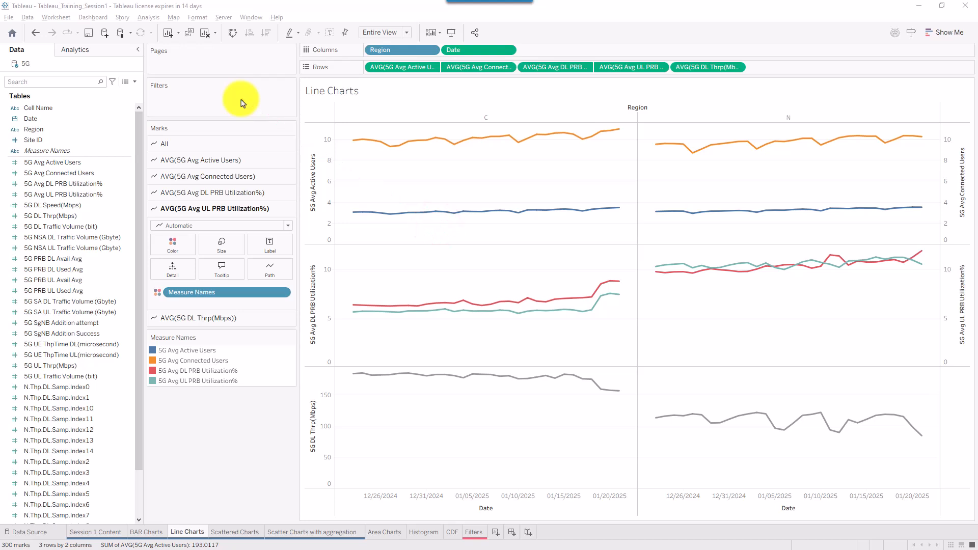
left_click(475, 532)
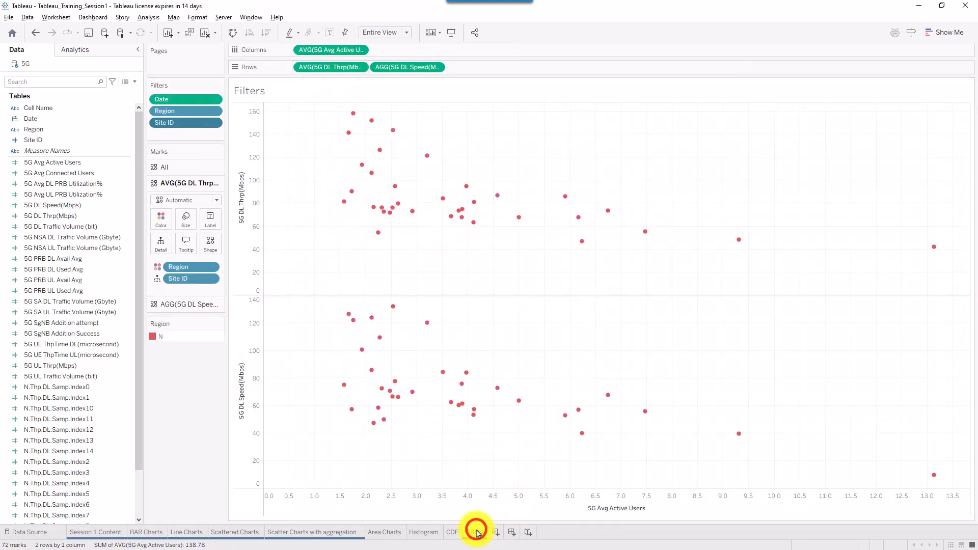
- Apply the Date filter to all worksheets using this data source
right_click(214, 124)
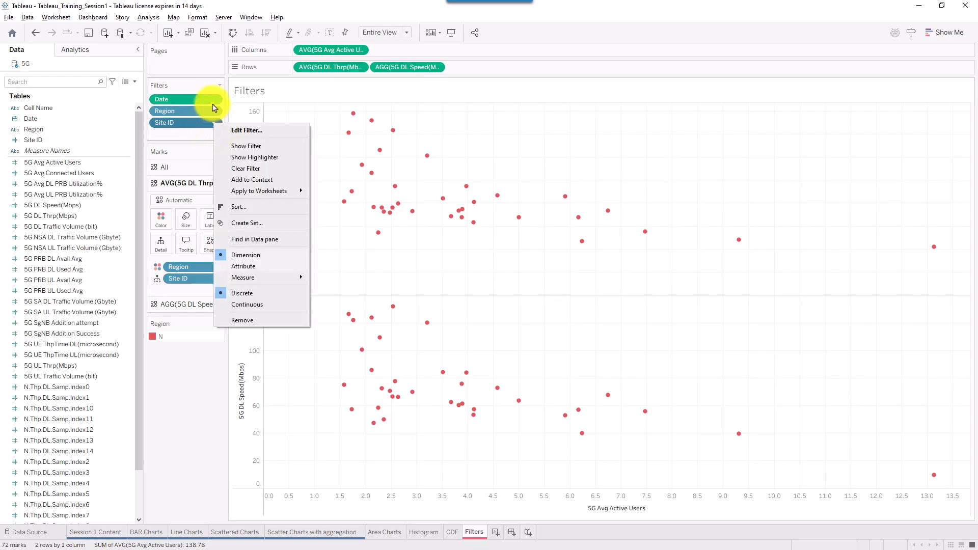
left_click(212, 102)
left_click(212, 101)
left_click(214, 96)
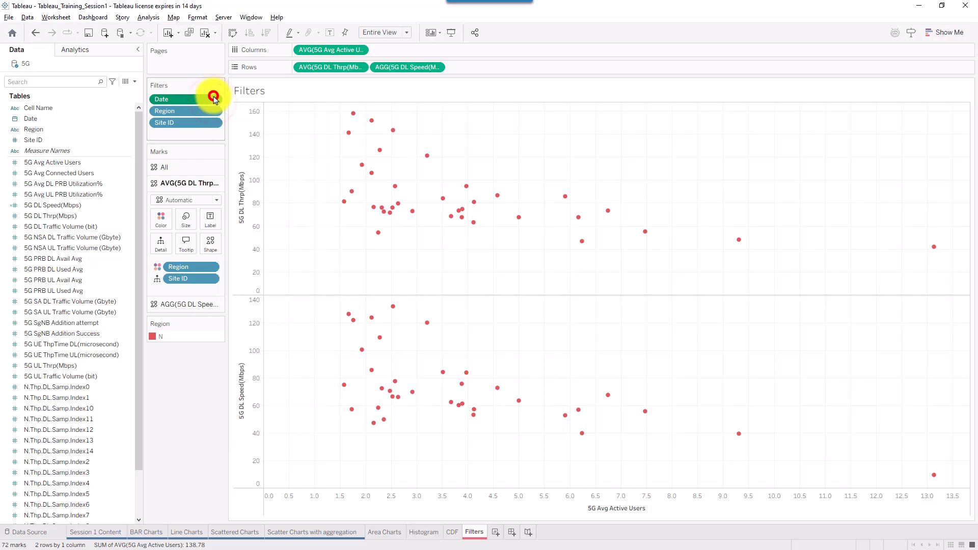
left_click(212, 109)
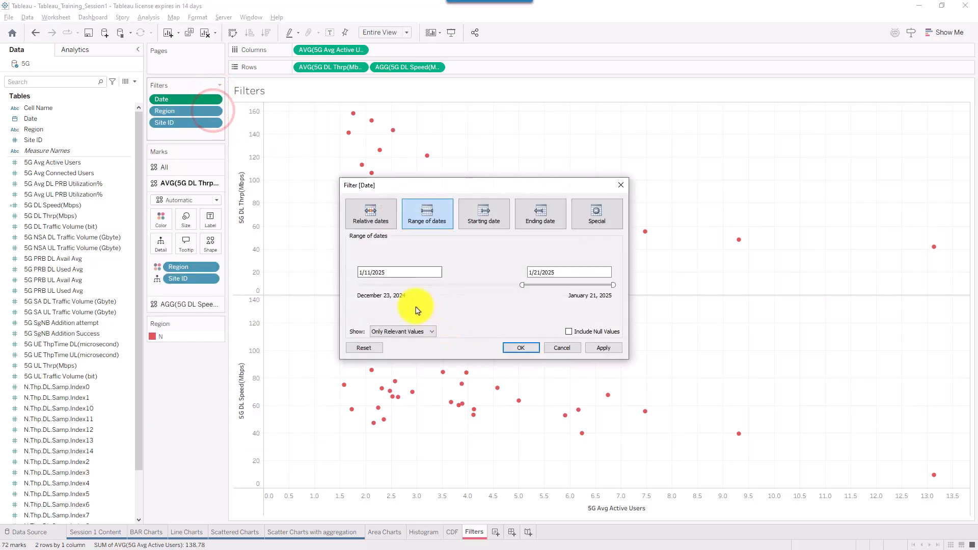
key("Escape")
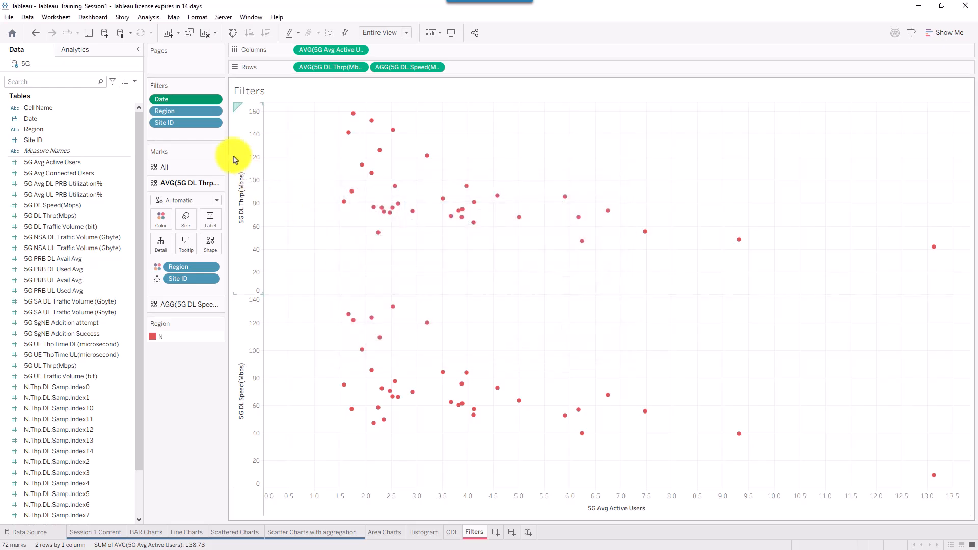
right_click(206, 103)
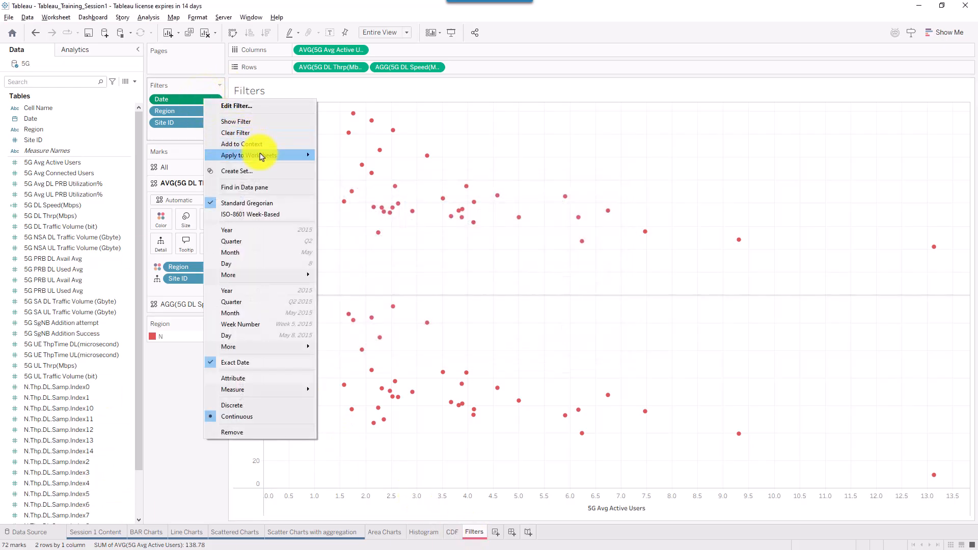
mouse_move(249, 160)
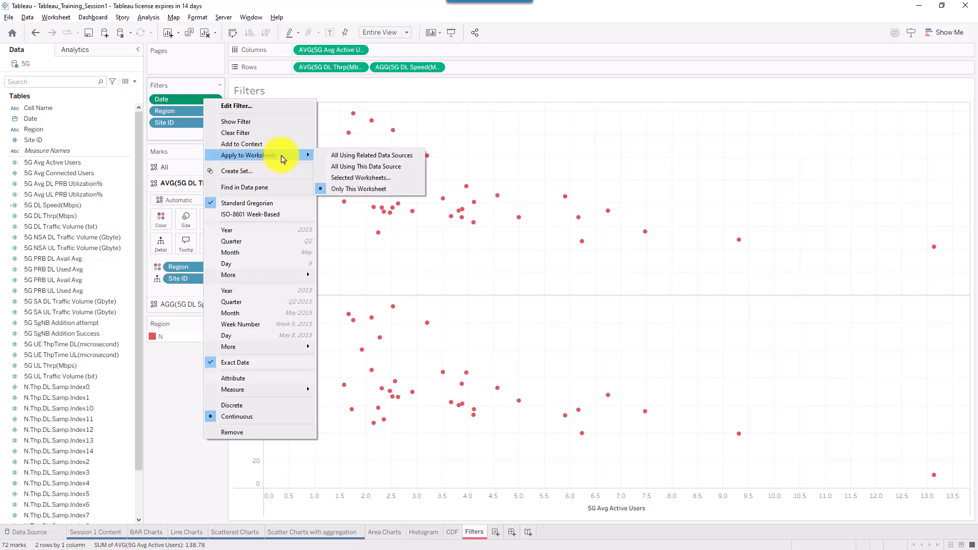
left_click(402, 171)
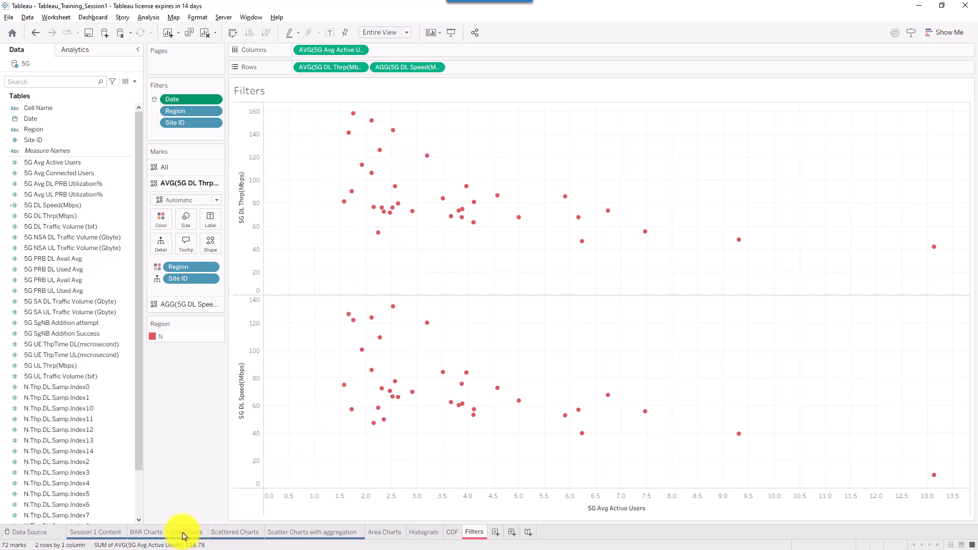
- Review the Date filter range and check Line Charts now starts at 1/11/2025
left_click(213, 101)
left_click(214, 107)
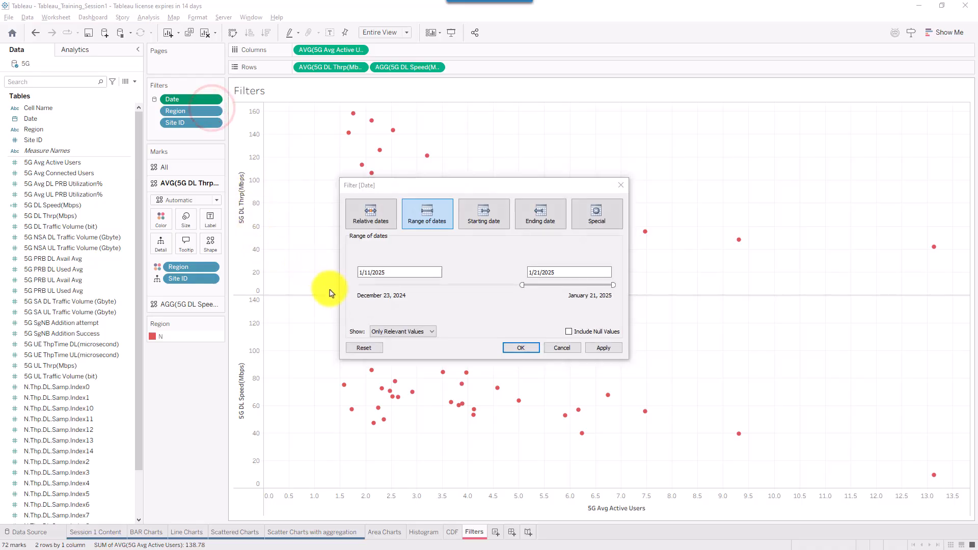
left_click_drag(350, 280, 358, 280)
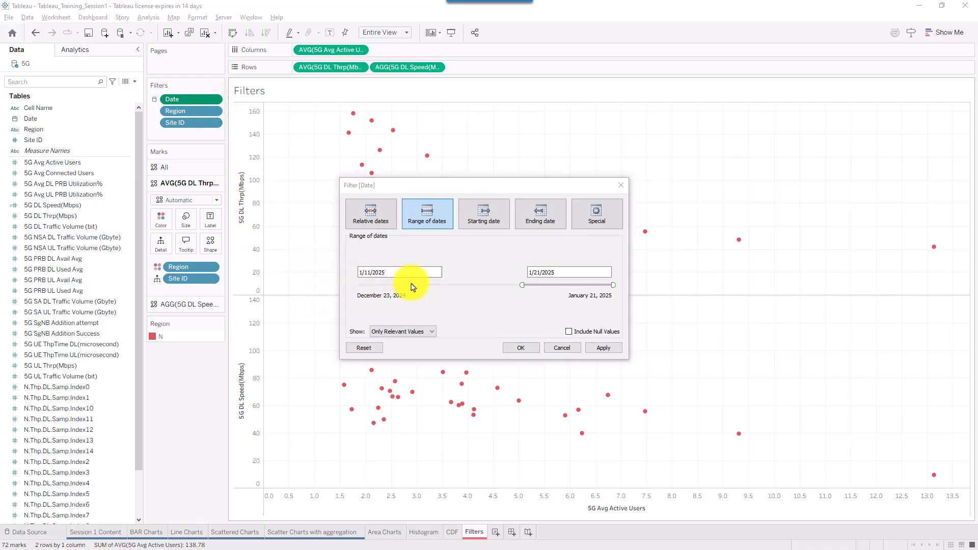
left_click(569, 348)
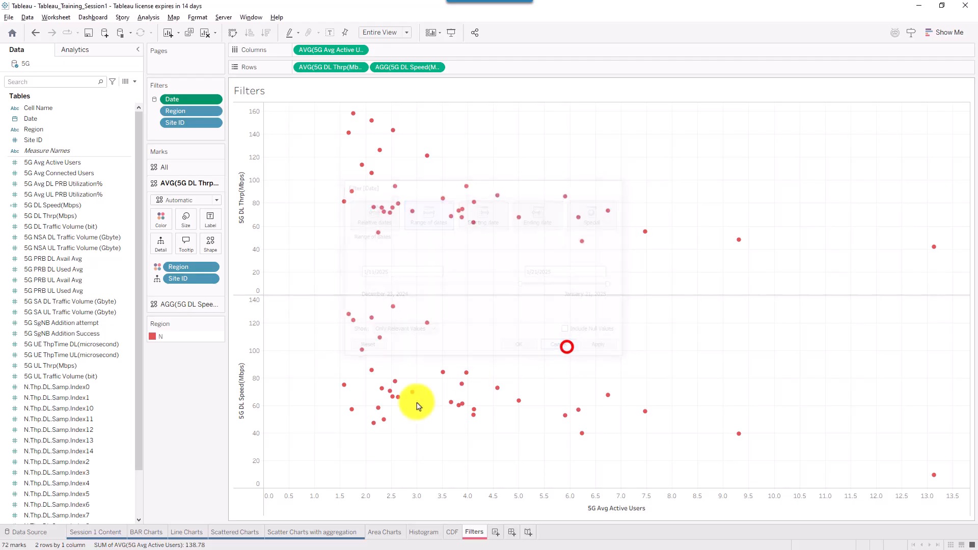
left_click(186, 531)
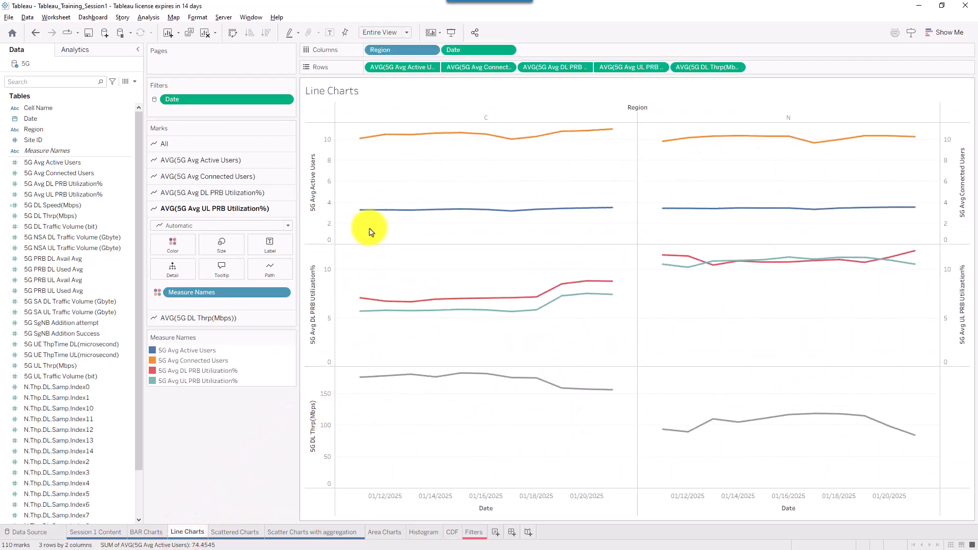
mouse_move(361, 214)
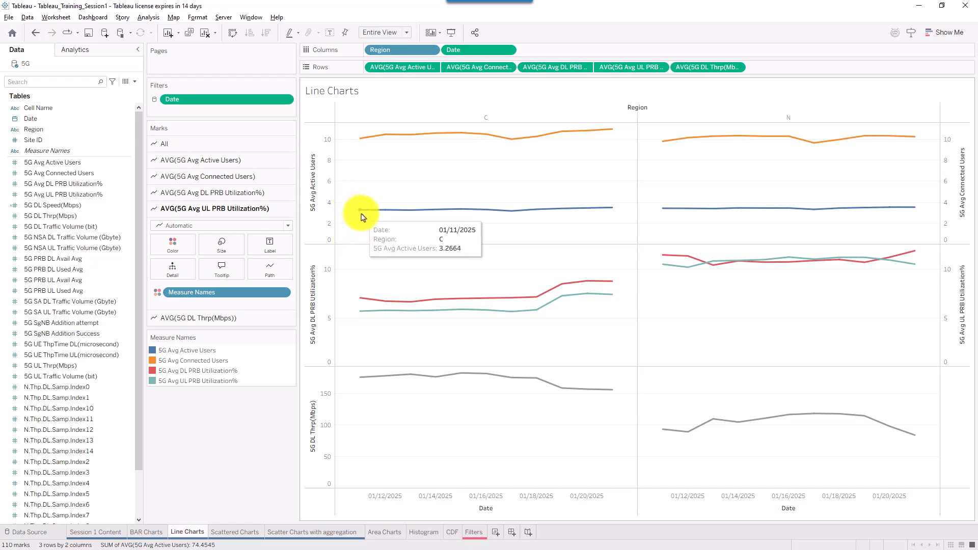
- On the Filters sheet, apply the Site ID filter to all worksheets using this data source
left_click(472, 531)
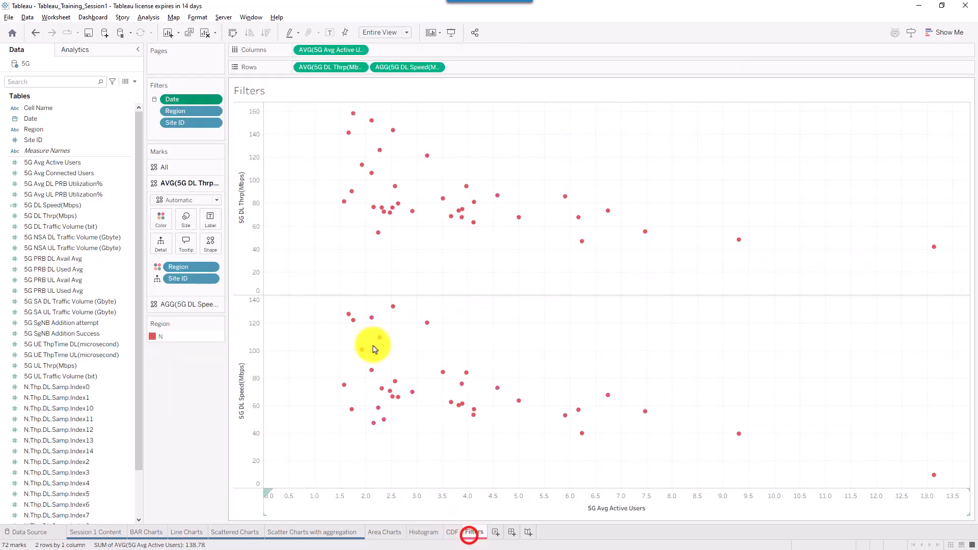
left_click(214, 123)
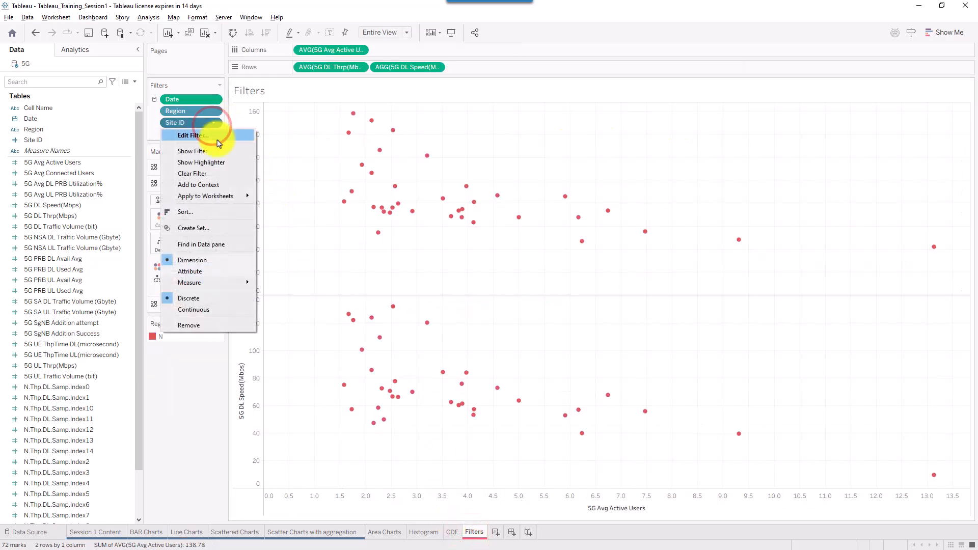
mouse_move(229, 198)
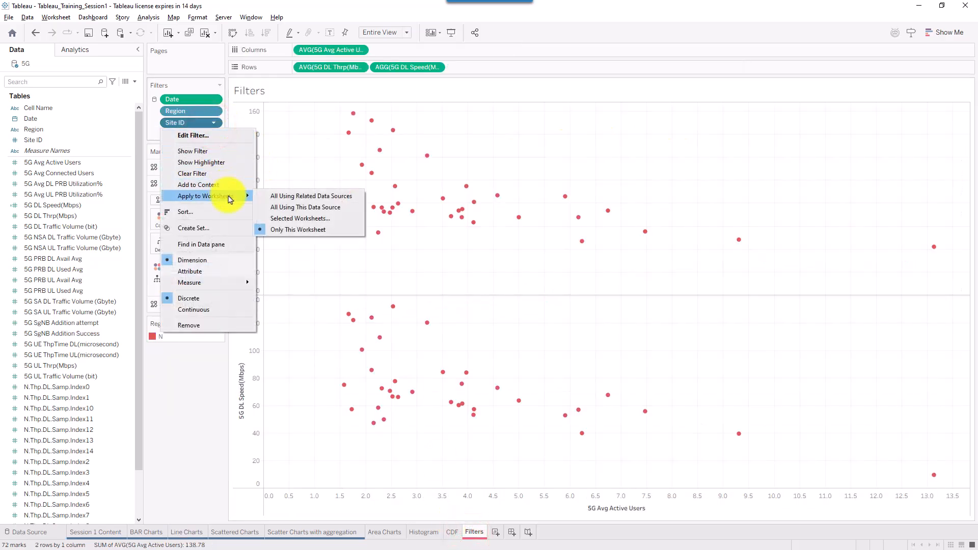
left_click(280, 207)
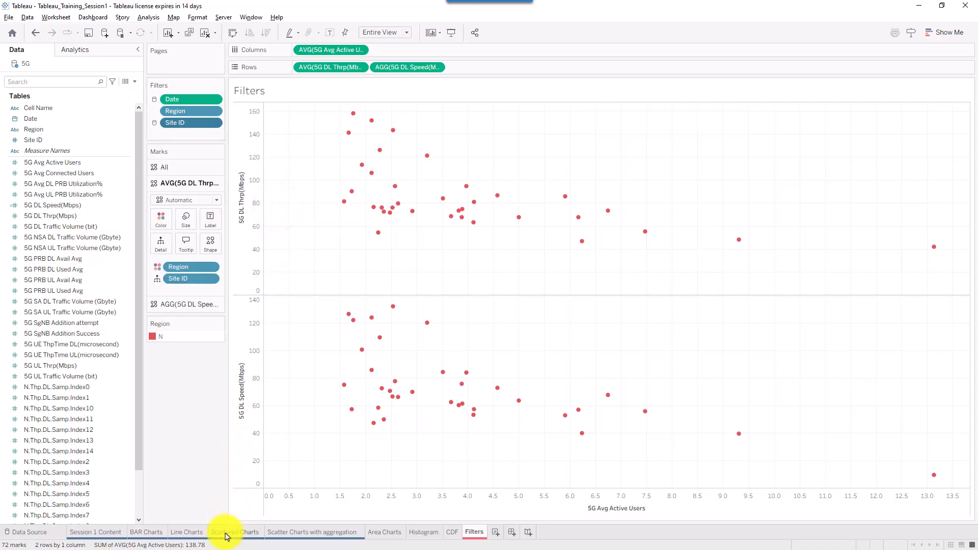
- On Line Charts, set the Site ID filter to select all 769 sites from the list
left_click(188, 532)
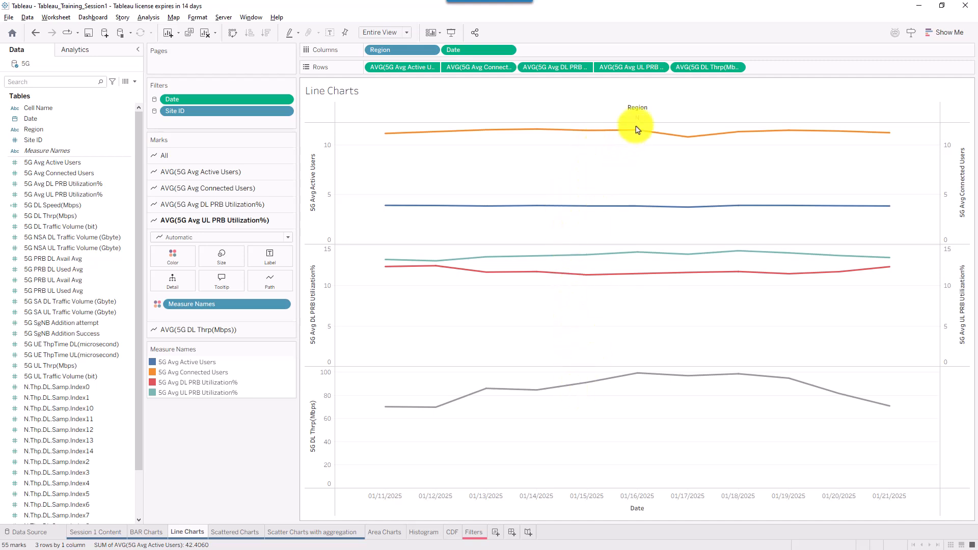
mouse_move(635, 130)
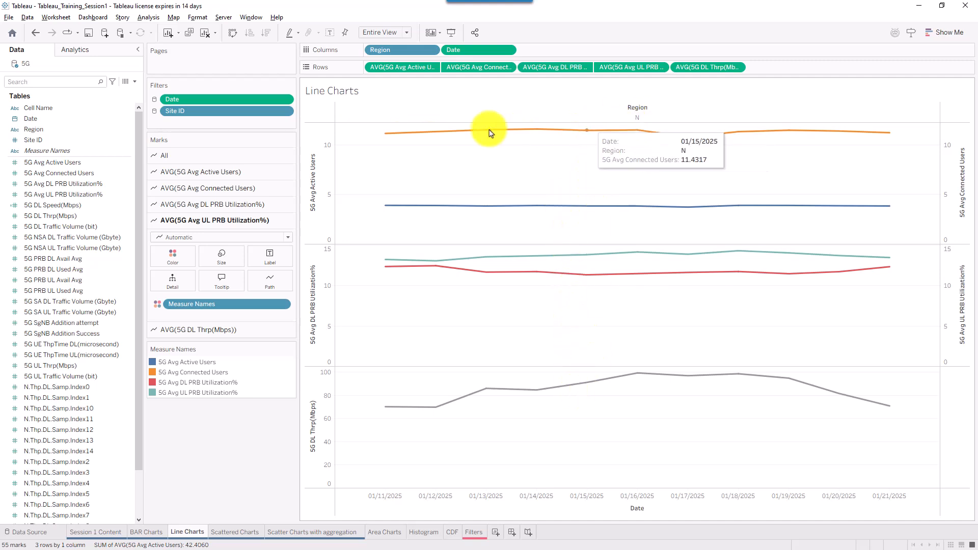
left_click(282, 112)
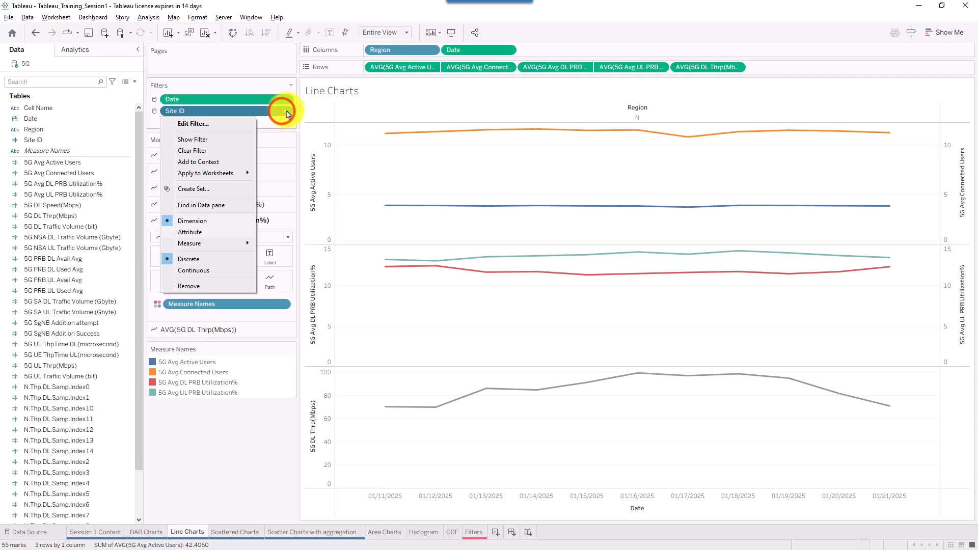
left_click(214, 123)
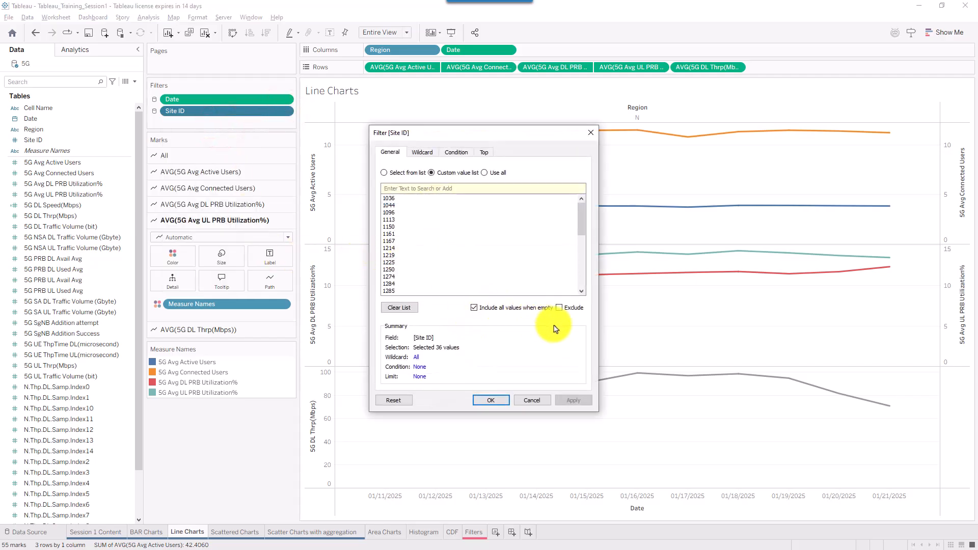
left_click(403, 173)
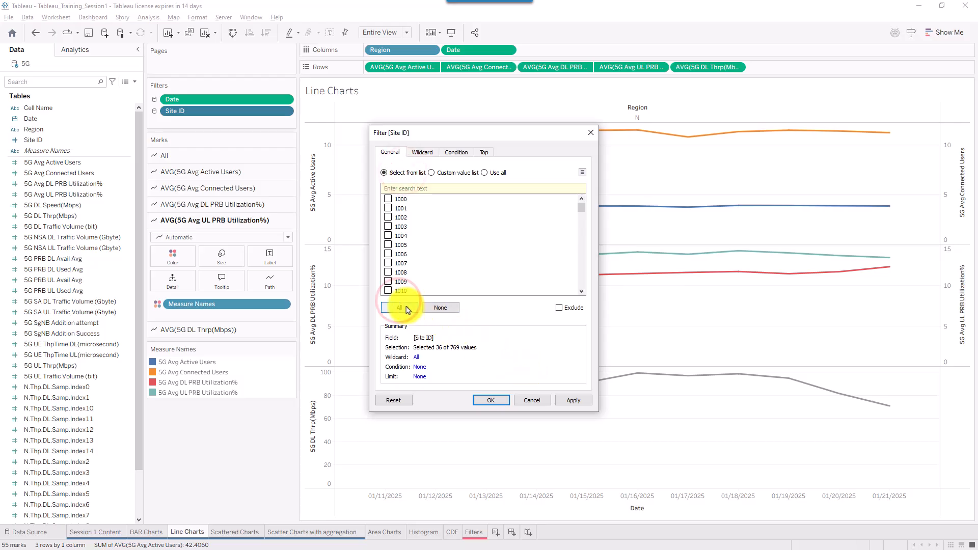
left_click(407, 309)
left_click(453, 174)
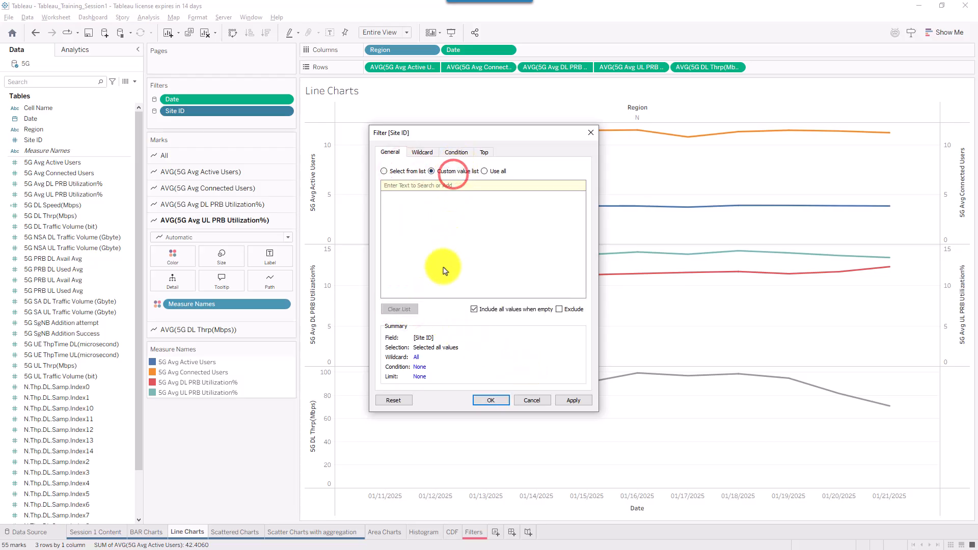
left_click(396, 172)
left_click(403, 307)
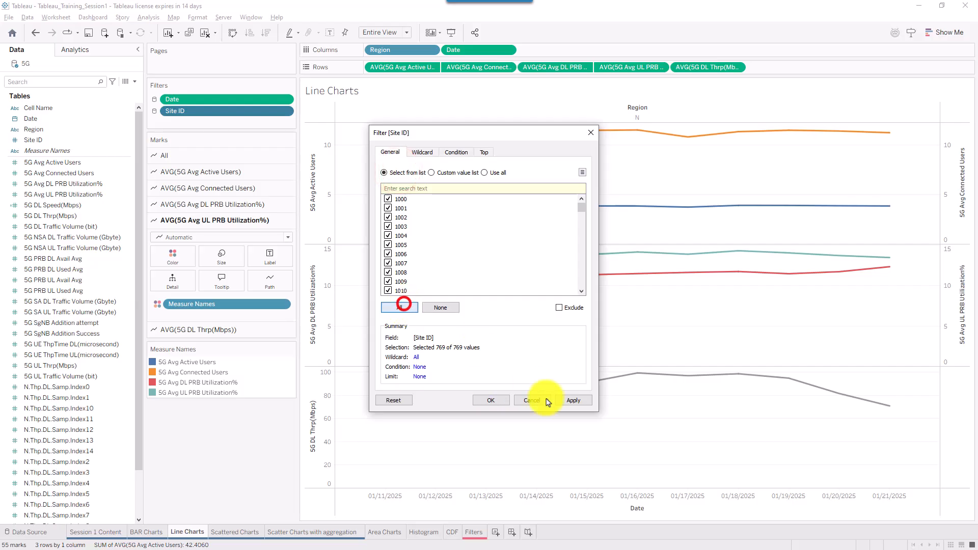
left_click(570, 401)
left_click(491, 401)
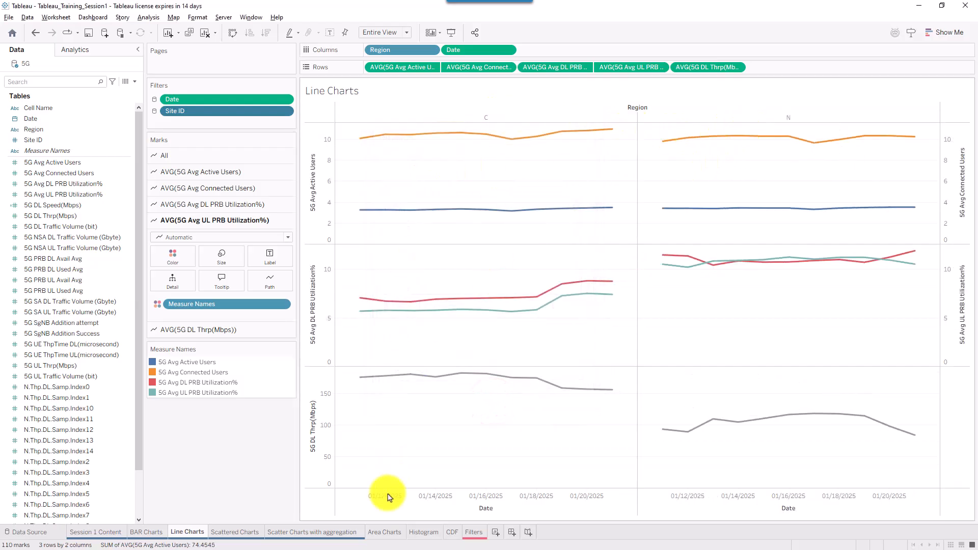
left_click(469, 532)
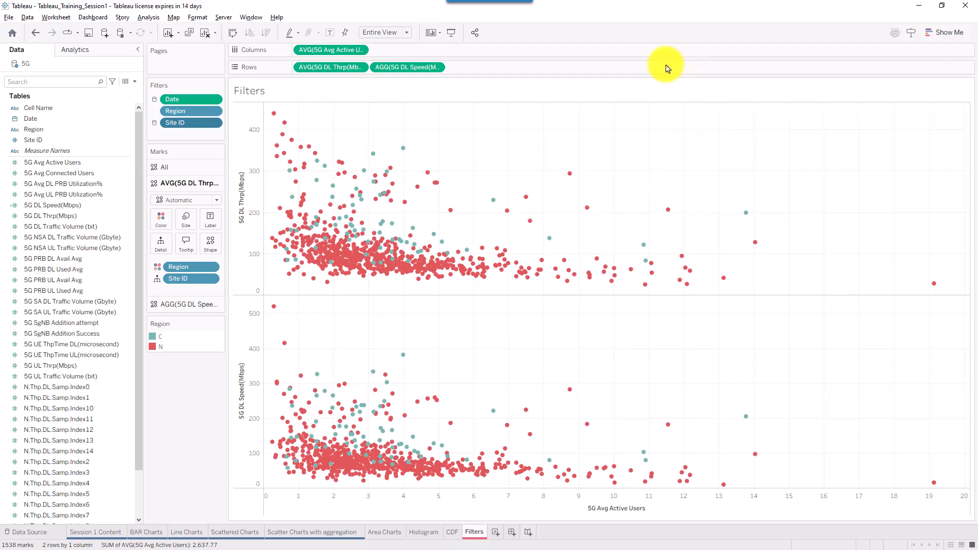
- Add a 5G NSA DL Traffic Volume (Gbyte) range filter from 300 to 965.8148537
left_click(635, 75)
mouse_move(397, 234)
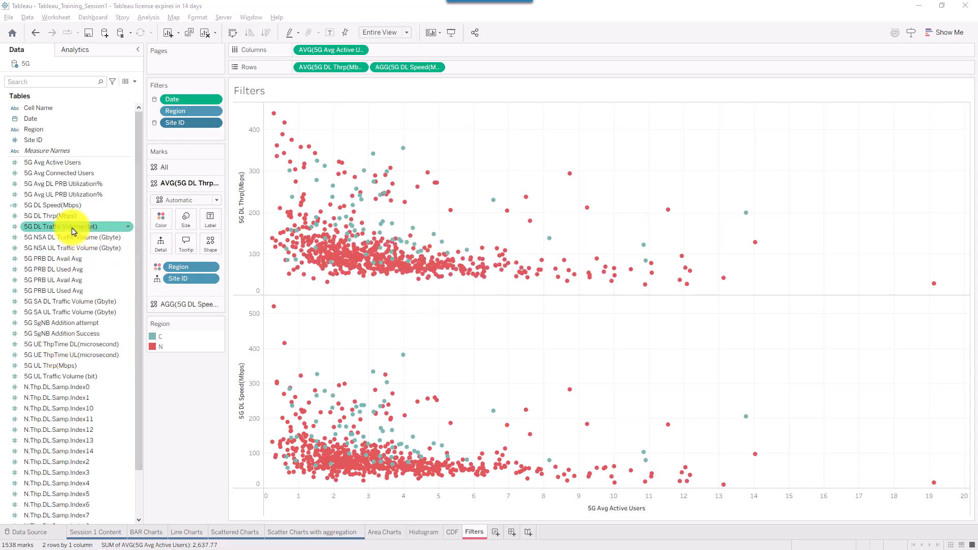
left_click_drag(51, 242, 207, 131)
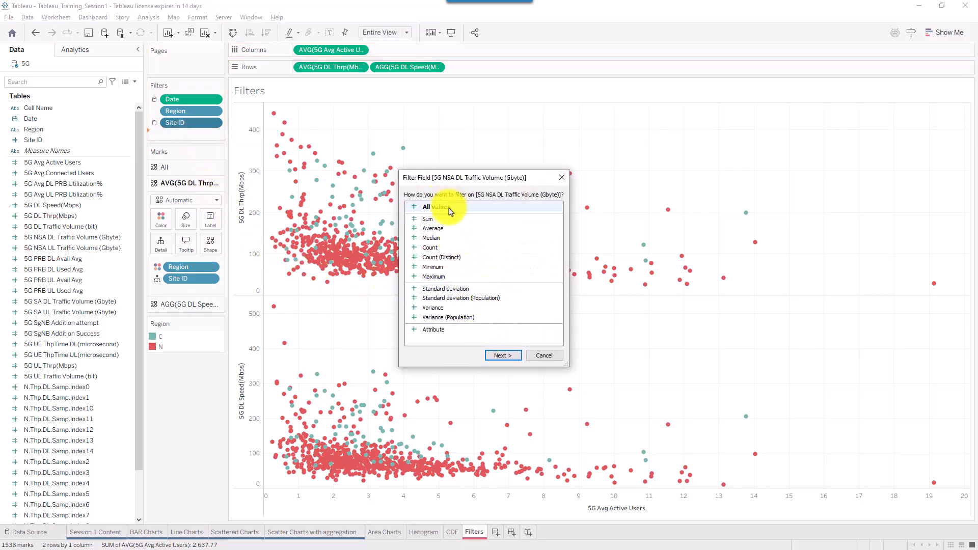
left_click(509, 358)
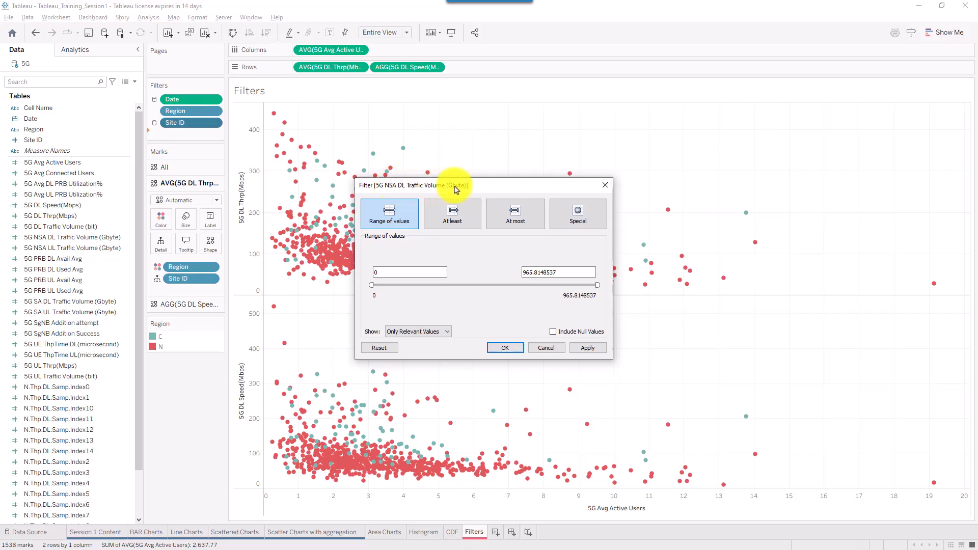
double_click(405, 274)
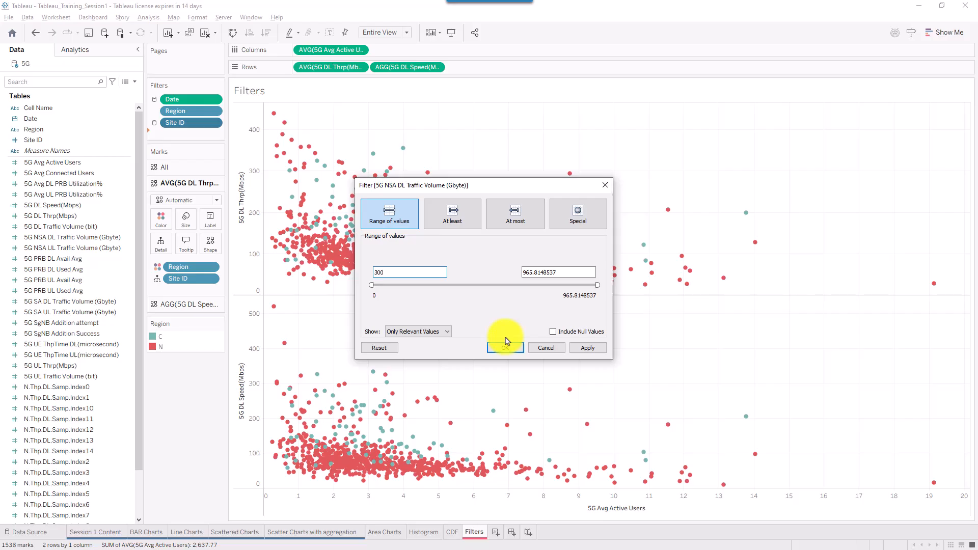
left_click(584, 348)
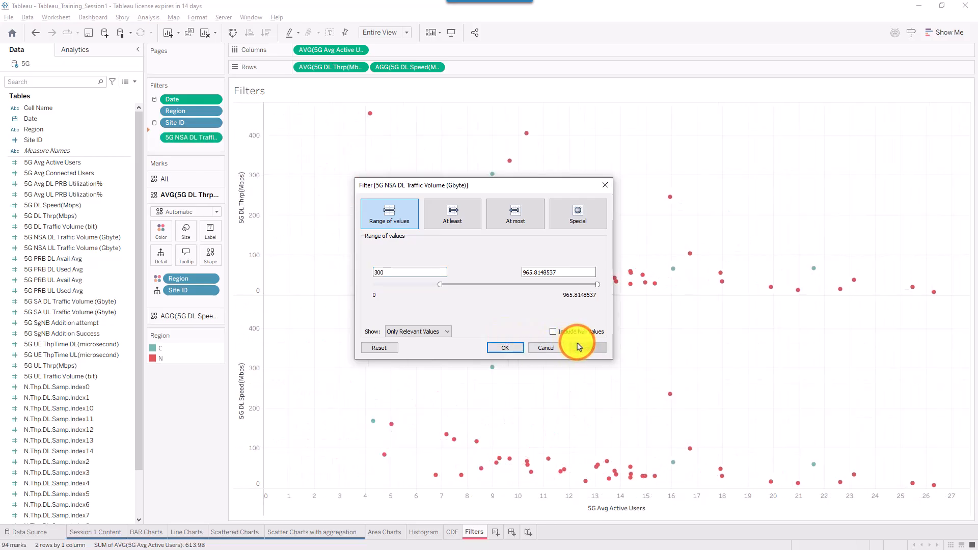
left_click_drag(491, 182, 629, 168)
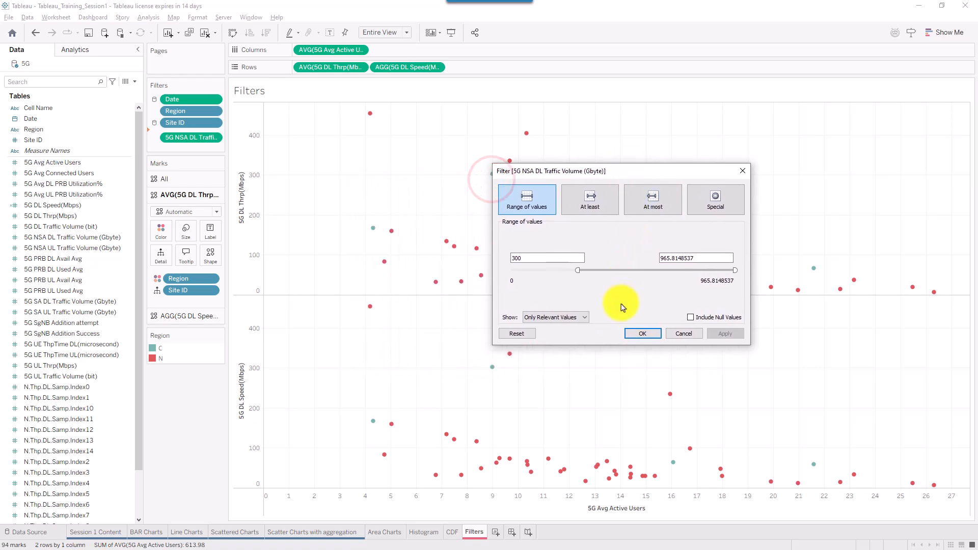
left_click(643, 334)
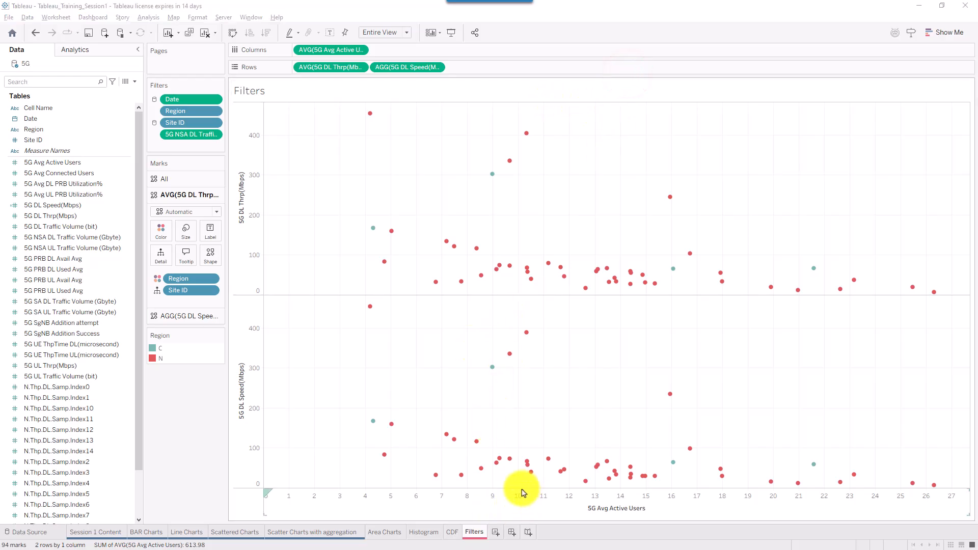
left_click(97, 238)
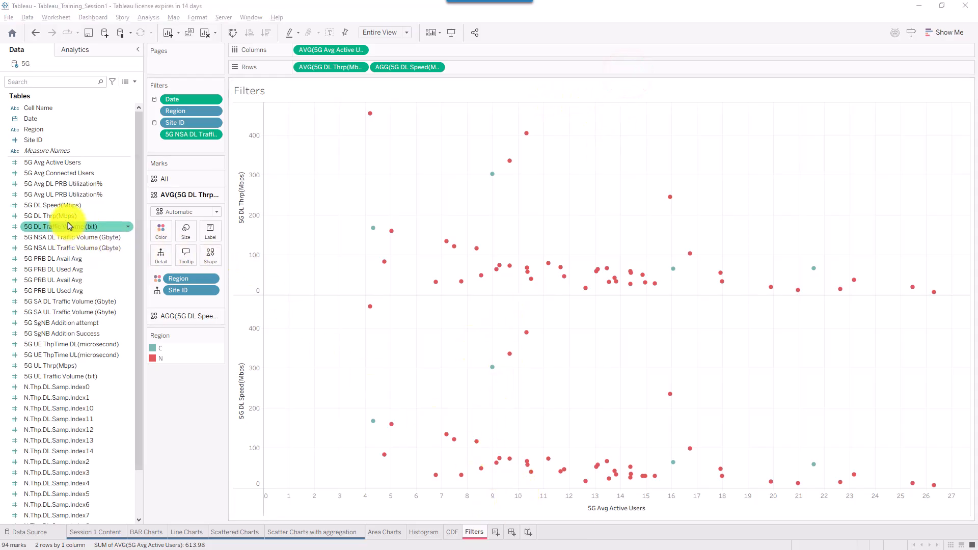
- Add 5G NSA DL Traffic Volume (Gbyte) to Columns and lower its filter minimum to 200
left_click_drag(65, 239, 301, 51)
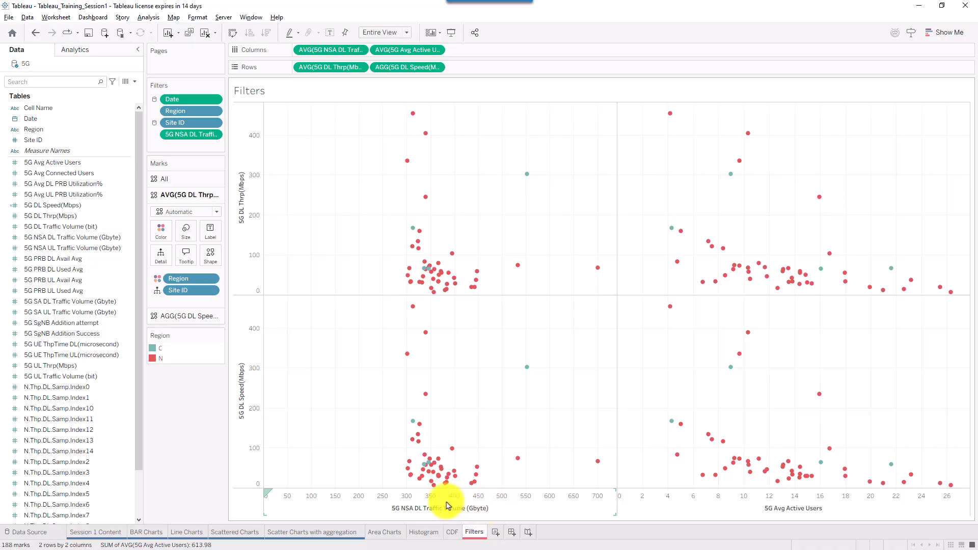
mouse_move(408, 468)
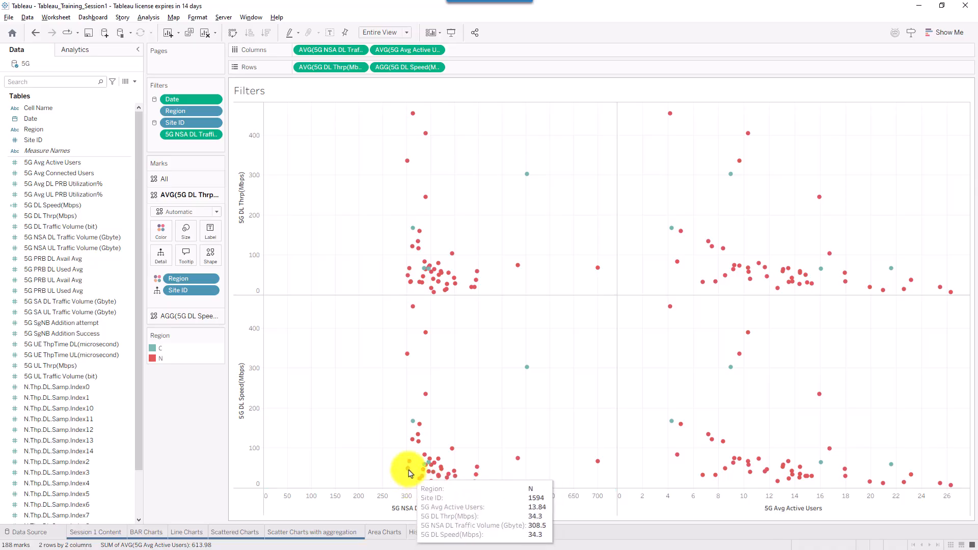
left_click(217, 134)
left_click(235, 162)
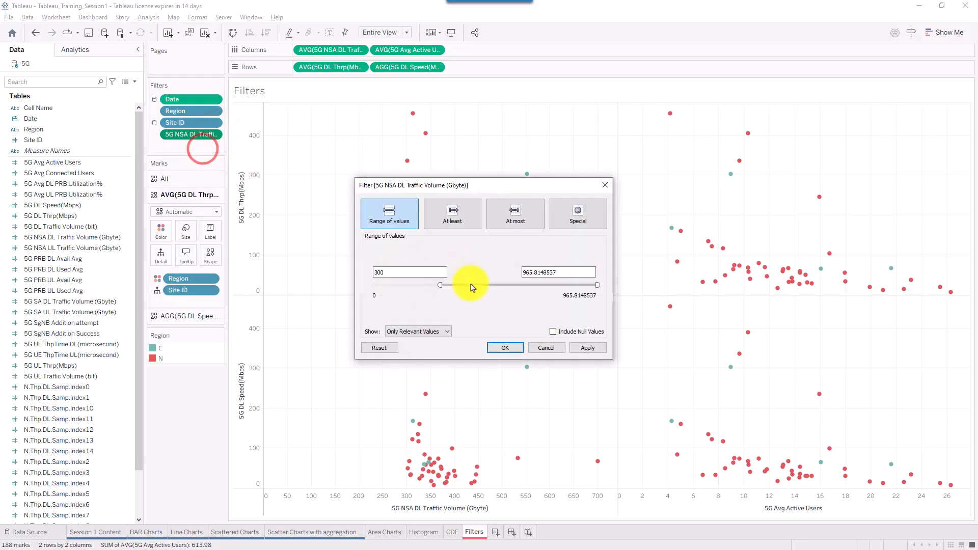
double_click(410, 274)
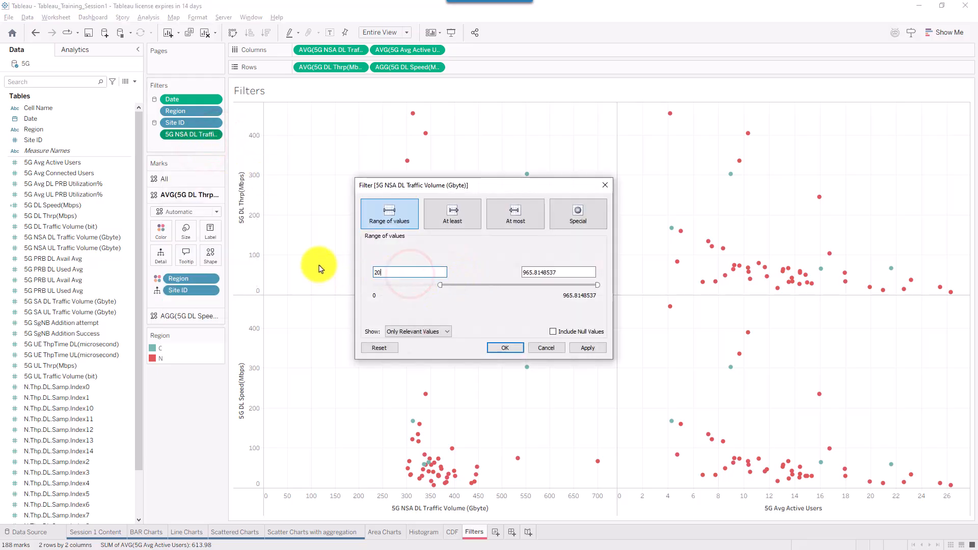
left_click(588, 349)
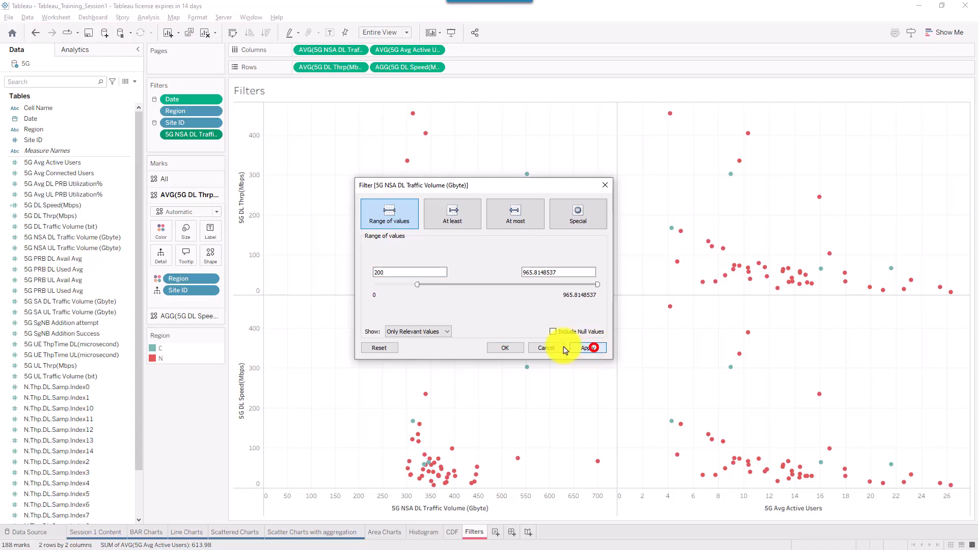
left_click(507, 348)
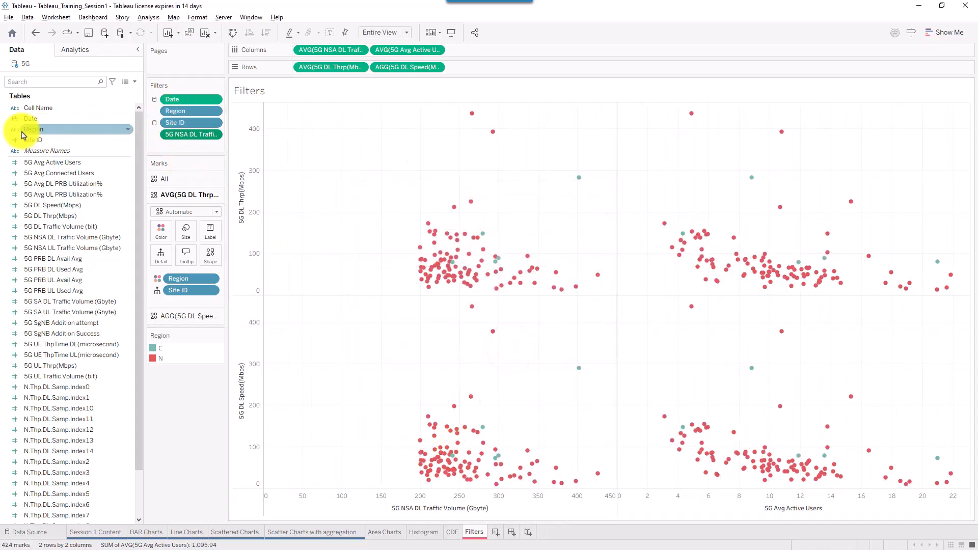
left_click(33, 175)
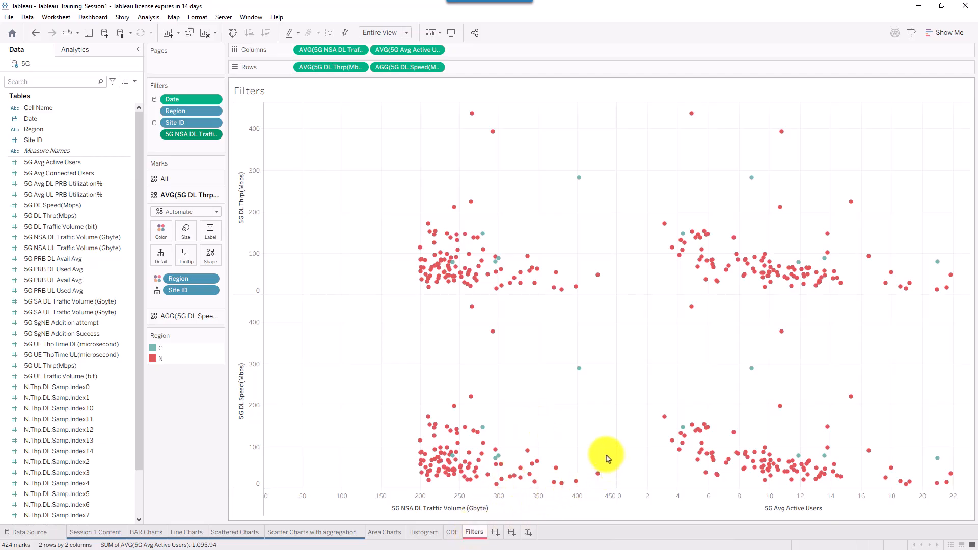
left_click(585, 455)
key("ctrl+s")
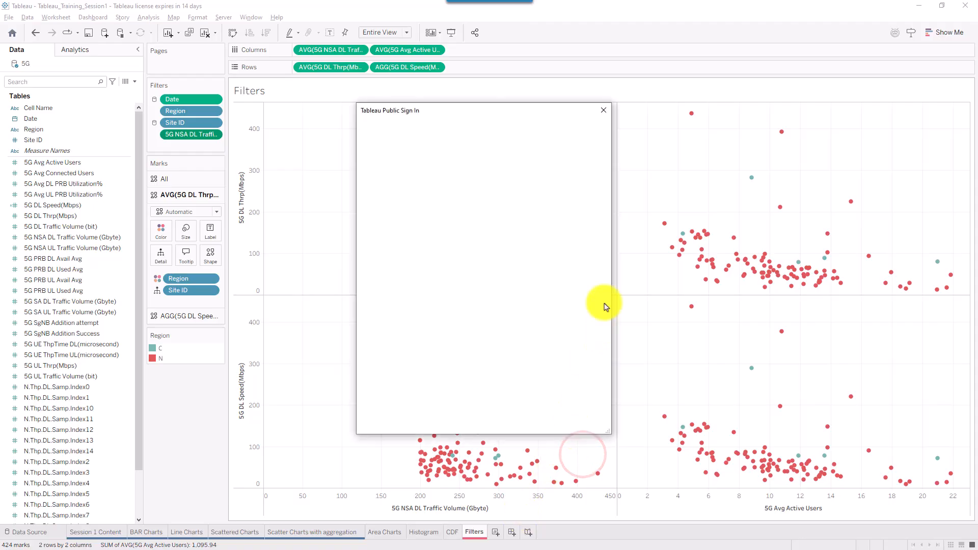
left_click(637, 71)
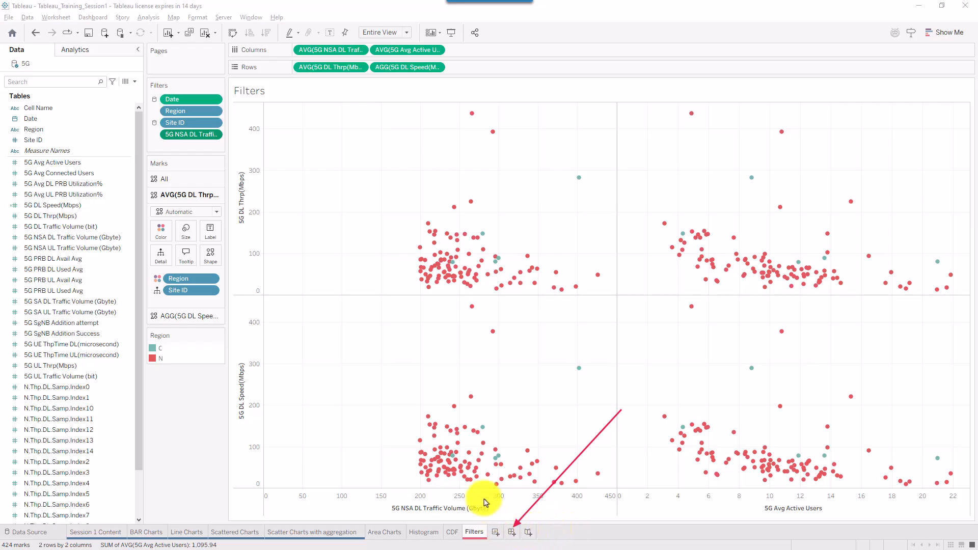
- Create Dashboard 1 and change its size from Fixed 1000 x 800 to Automatic
left_click(511, 532)
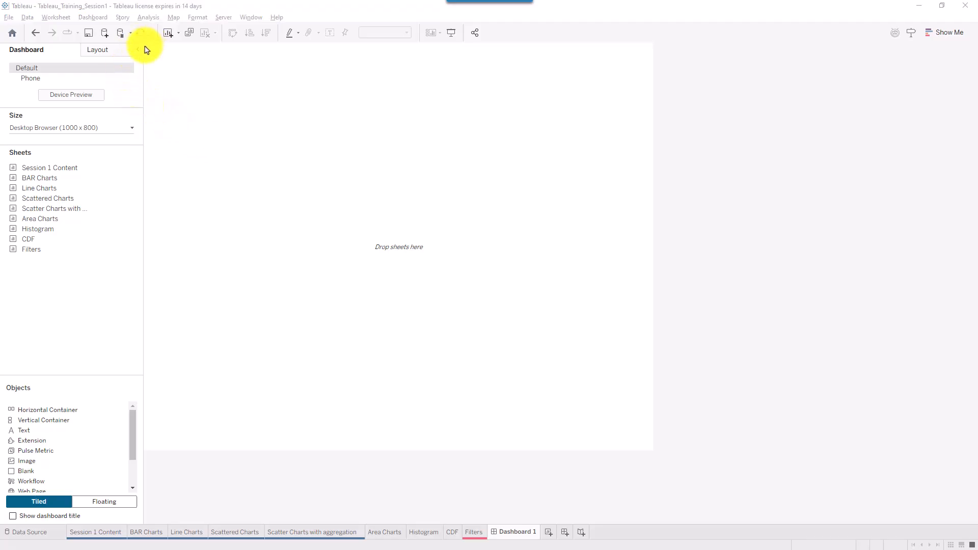
mouse_move(145, 48)
left_mouse_down()
mouse_move(542, 351)
mouse_move(644, 460)
mouse_move(654, 453)
left_mouse_up()
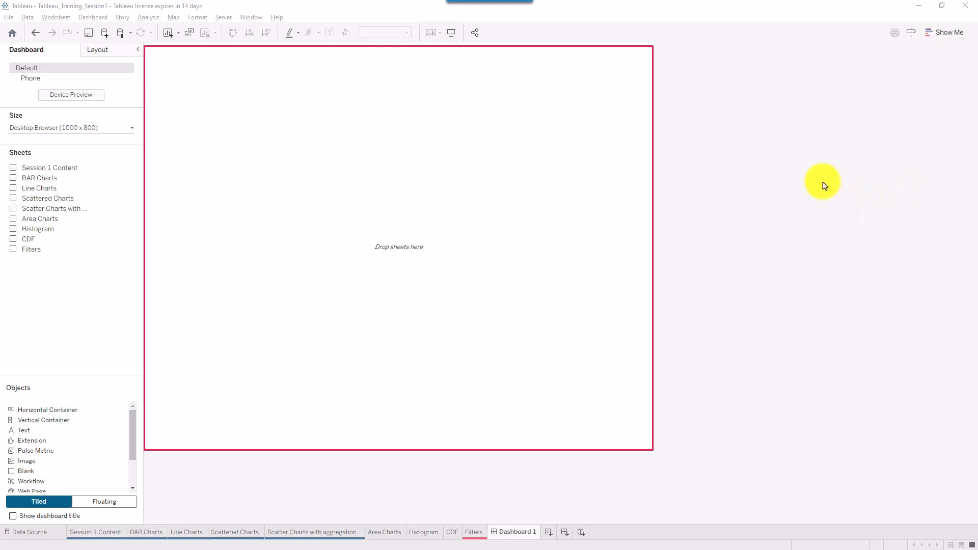
key("Escape")
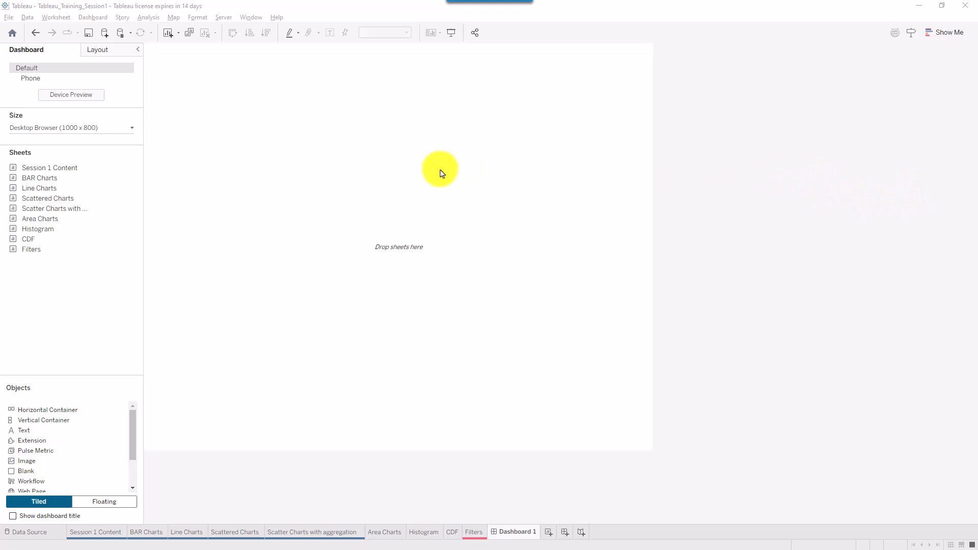
left_click_drag(205, 139, 126, 125)
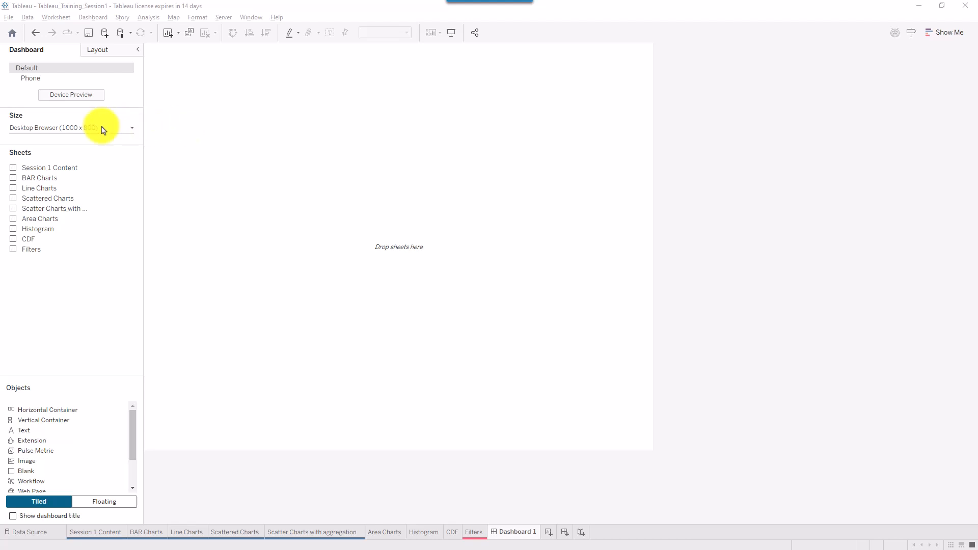
left_click(72, 127)
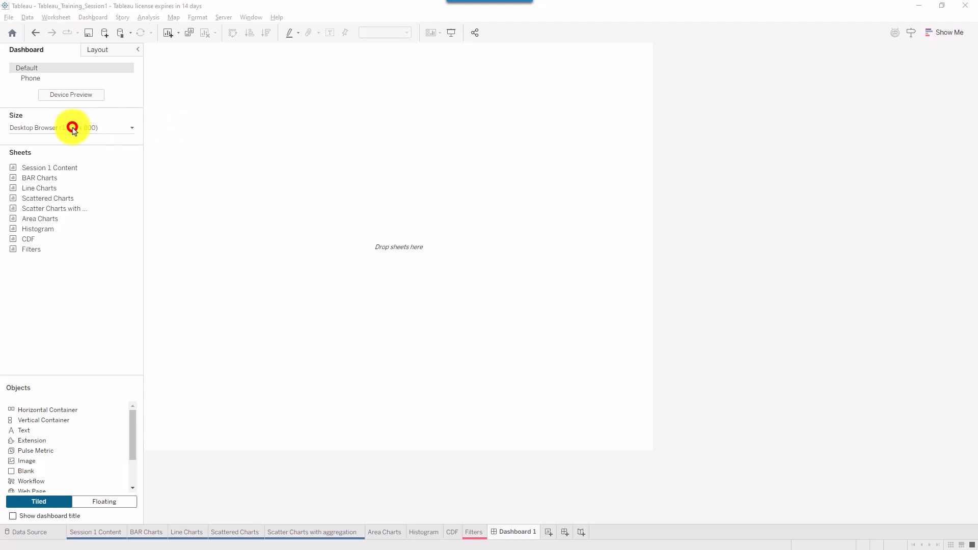
left_click(107, 128)
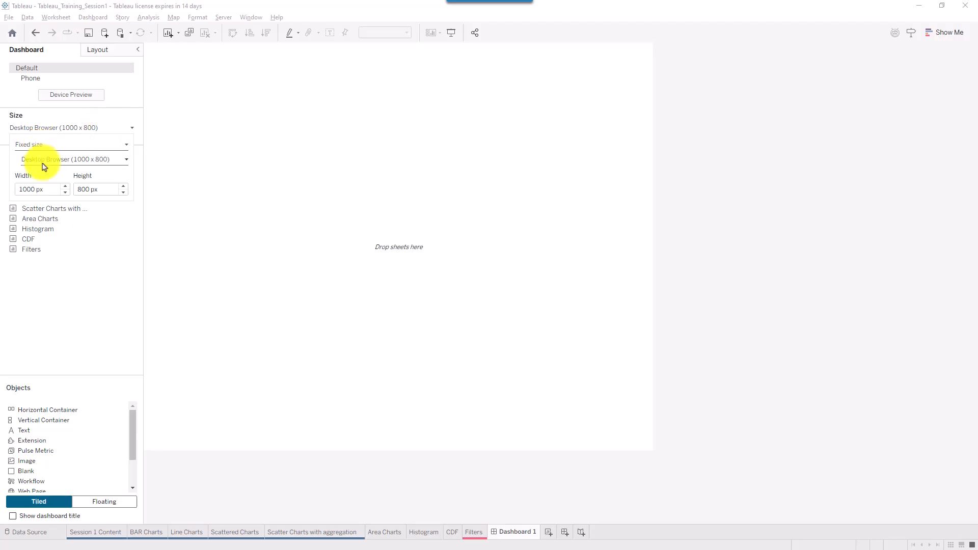
left_click(39, 146)
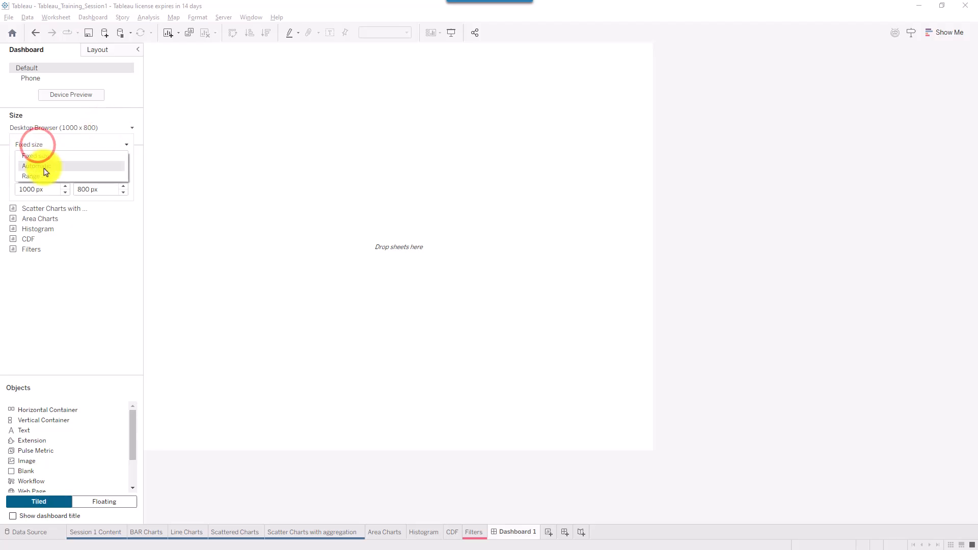
left_click(45, 167)
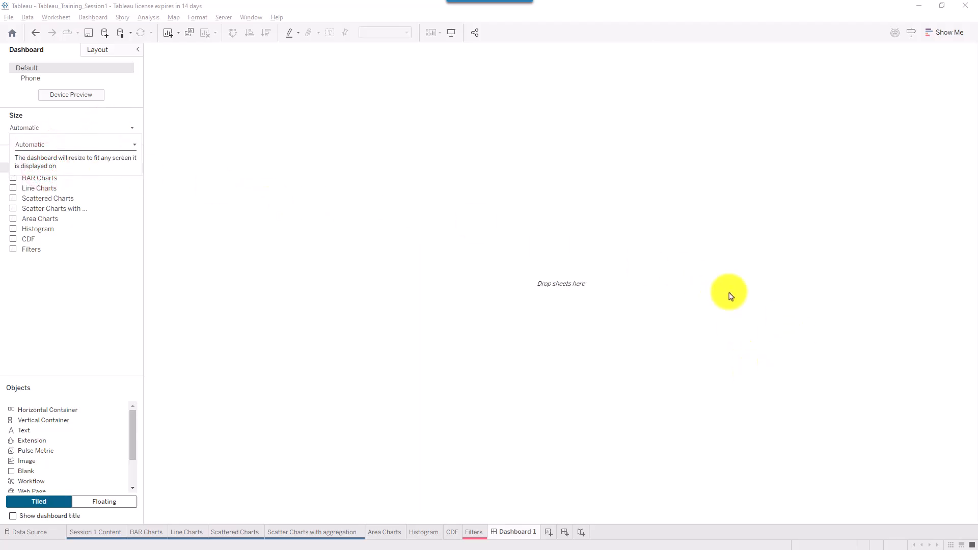
left_click(117, 79)
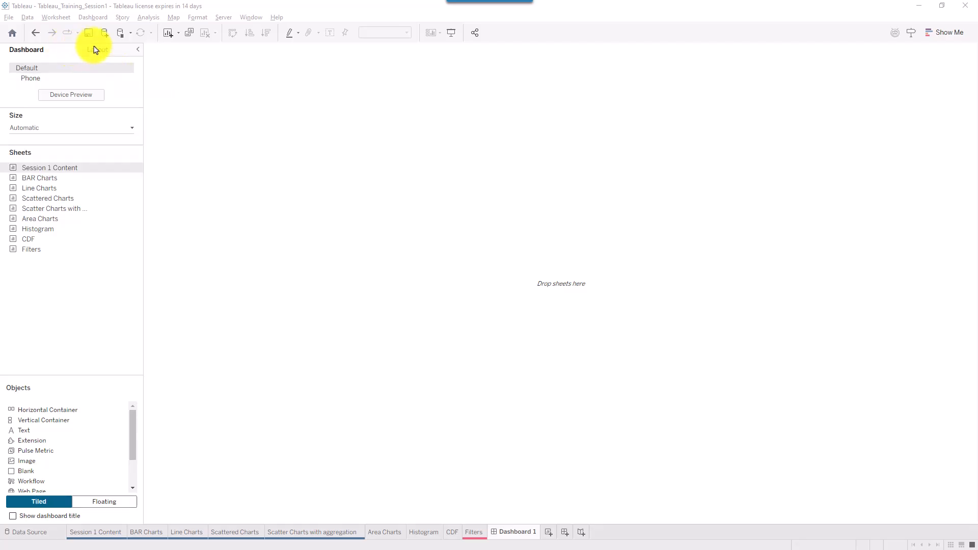
mouse_move(144, 43)
left_mouse_down()
mouse_move(559, 343)
mouse_move(977, 526)
left_mouse_up()
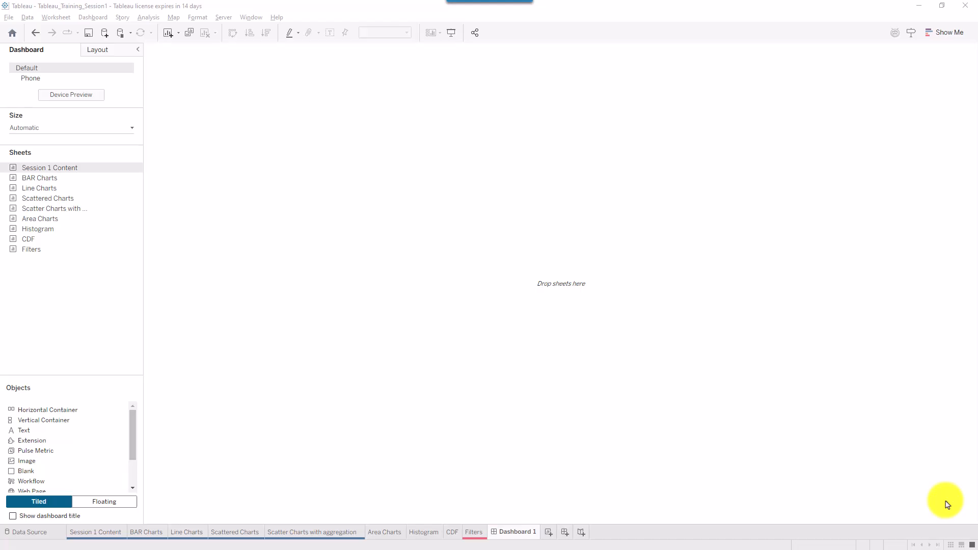
left_click_drag(678, 208, 584, 279)
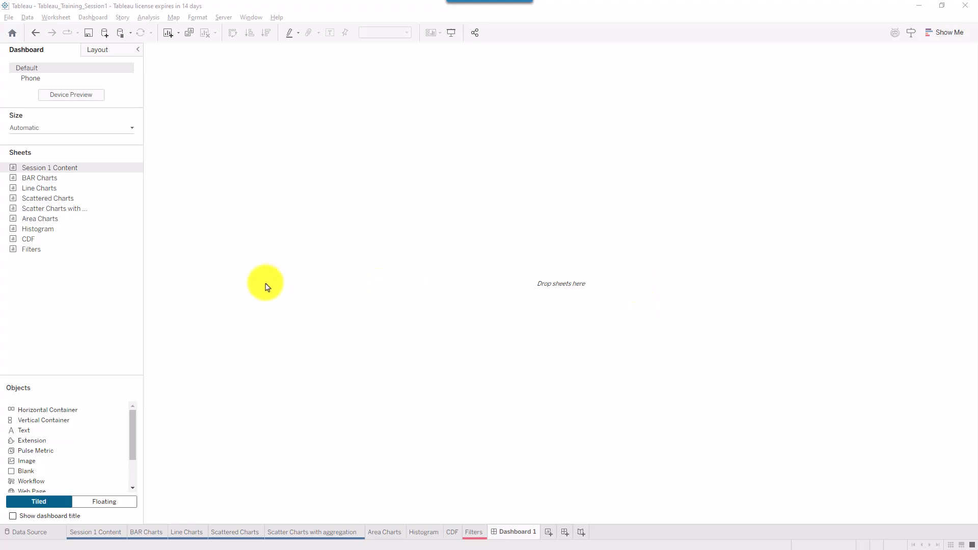
mouse_move(146, 141)
left_mouse_down()
mouse_move(10, 239)
mouse_move(2, 270)
left_mouse_up()
mouse_move(311, 327)
left_mouse_down()
mouse_move(124, 264)
mouse_move(80, 236)
left_mouse_up()
key("Escape")
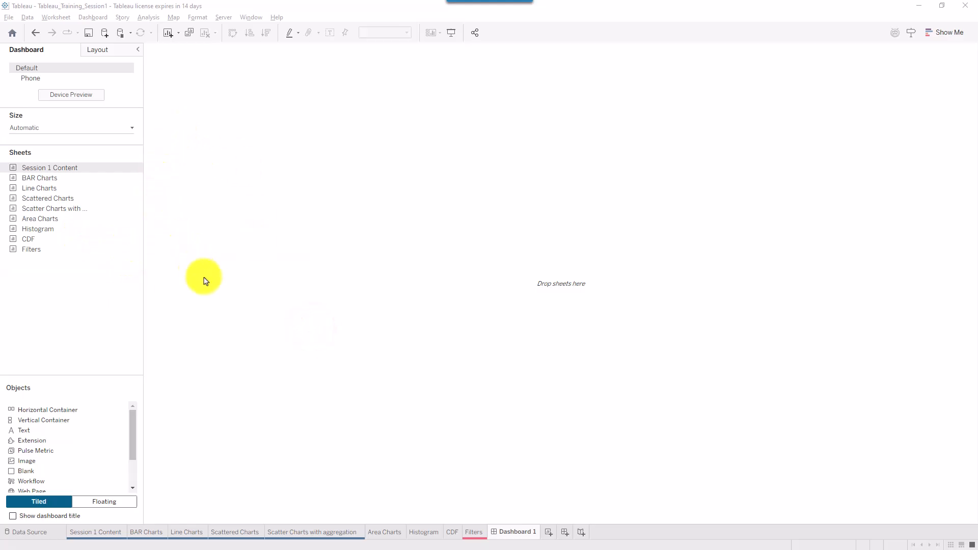
mouse_move(147, 142)
left_mouse_down()
mouse_move(7, 236)
mouse_move(7, 264)
left_mouse_up()
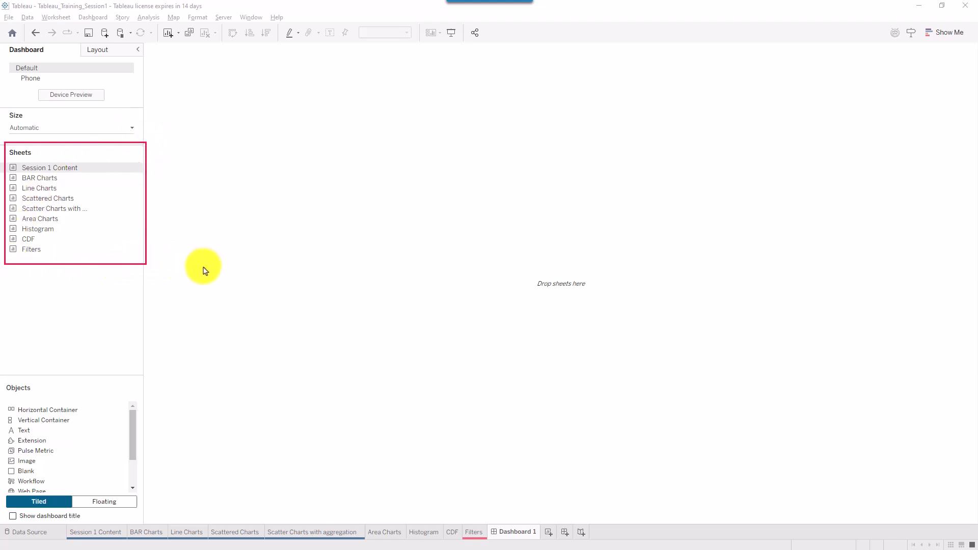
left_click_drag(243, 288, 147, 239)
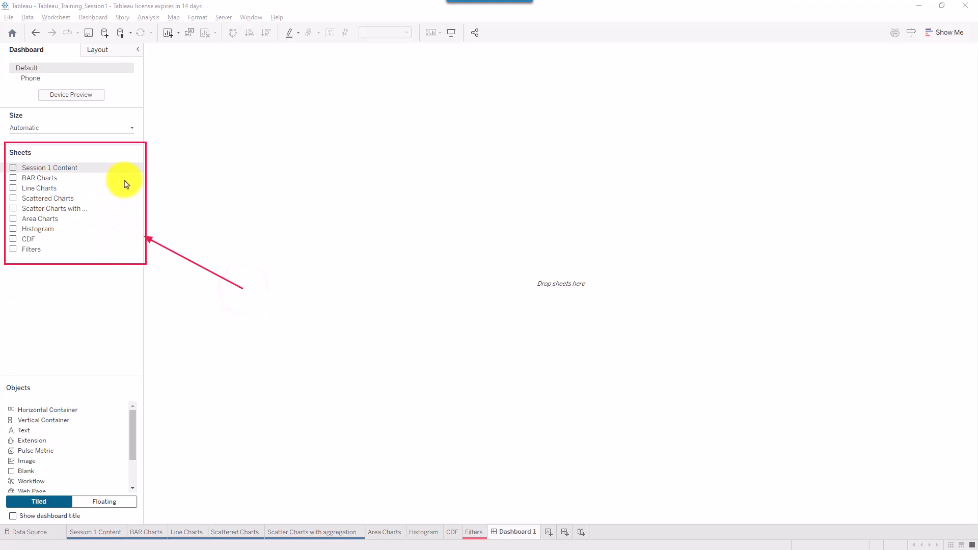
mouse_move(124, 180)
left_mouse_down()
mouse_move(71, 188)
mouse_move(72, 176)
left_mouse_up()
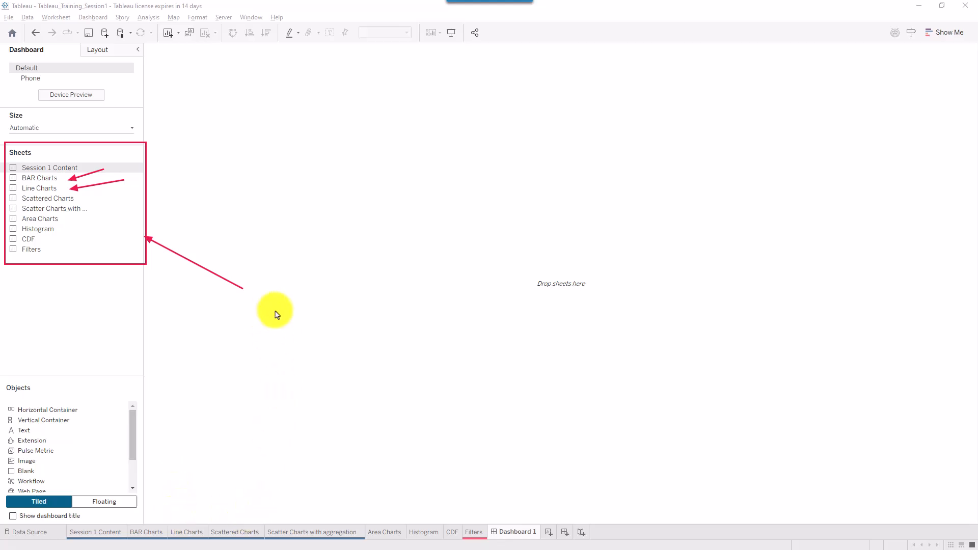
key("Escape")
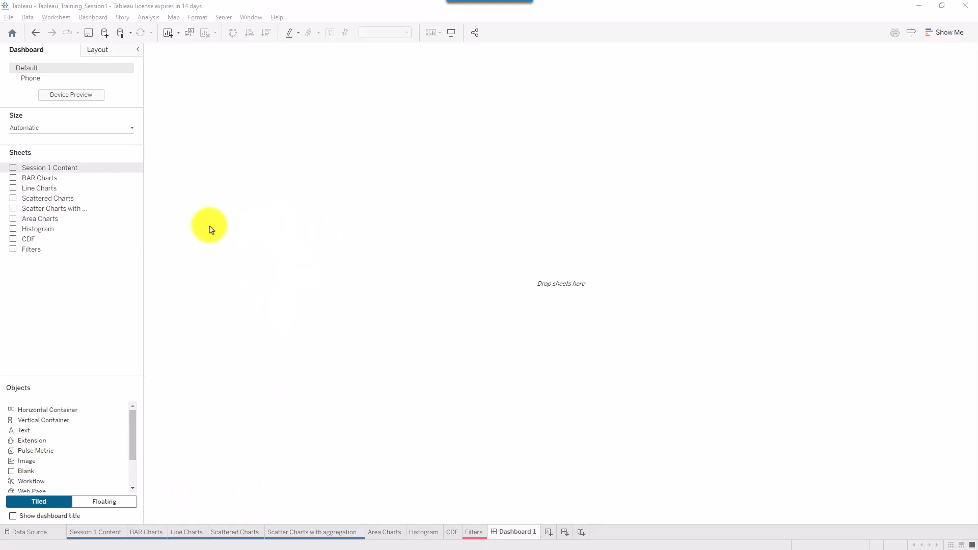
- Place BAR Charts on Dashboard 1 and stack Line Charts beneath it
left_click(48, 180)
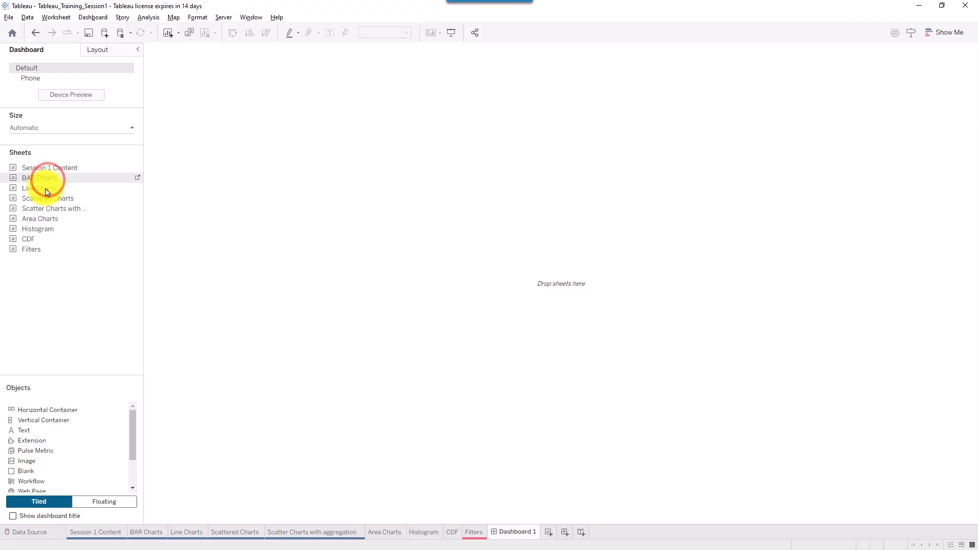
mouse_move(51, 194)
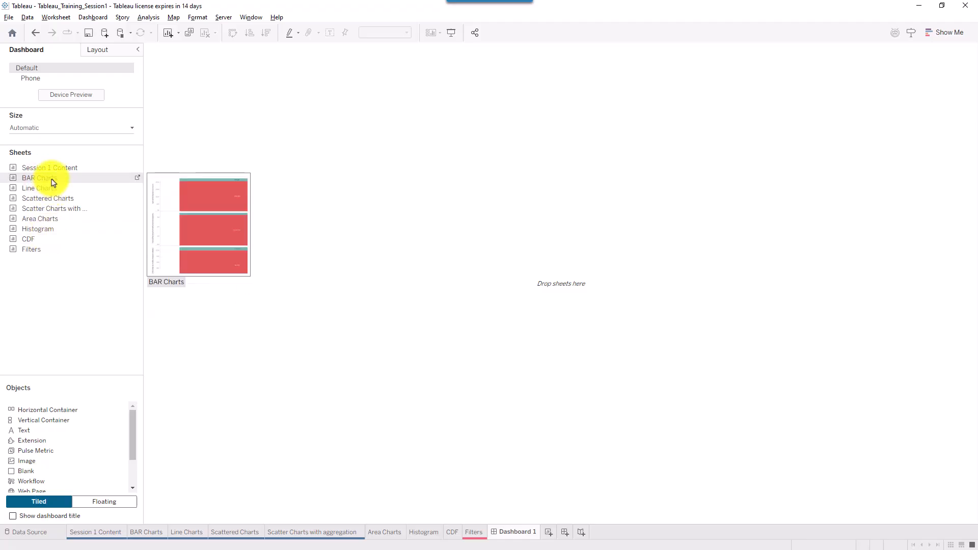
left_click_drag(53, 182, 306, 234)
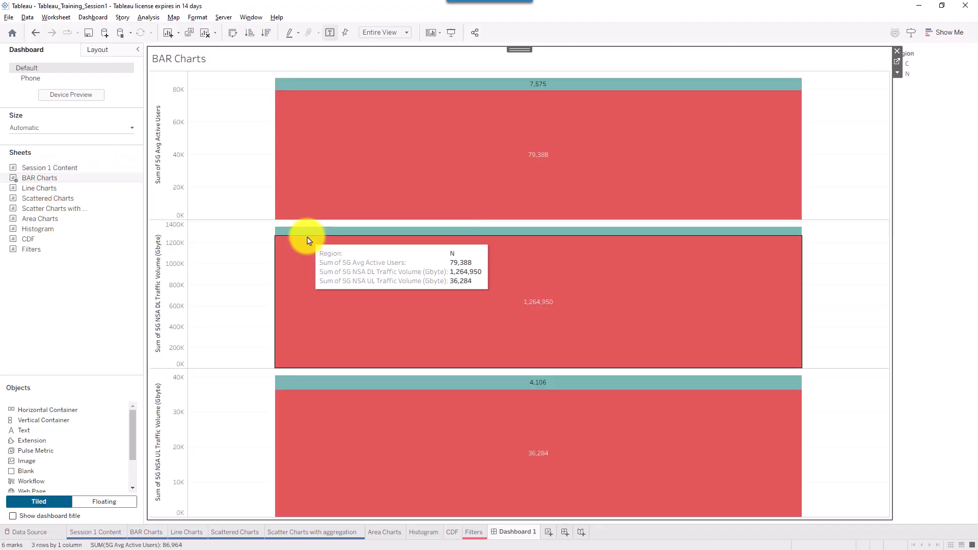
left_click(937, 105)
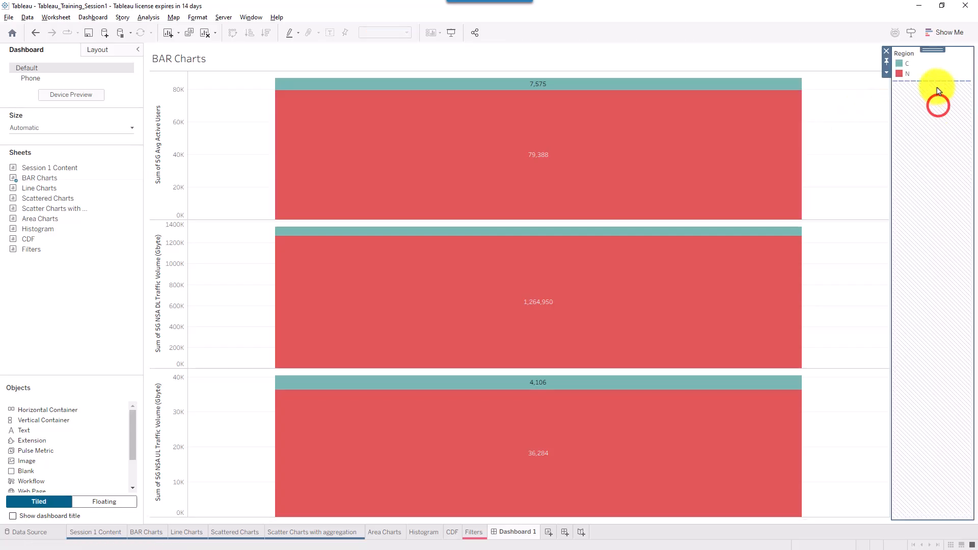
left_click(926, 58)
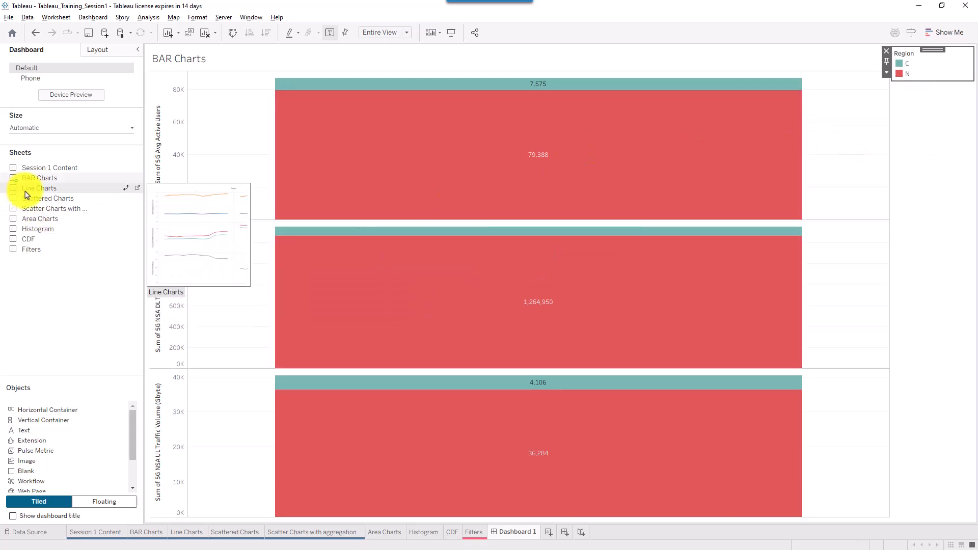
mouse_move(27, 194)
left_mouse_down()
mouse_move(91, 203)
mouse_move(322, 389)
mouse_move(560, 477)
mouse_move(259, 261)
mouse_move(430, 373)
mouse_move(453, 382)
mouse_move(509, 356)
left_mouse_up()
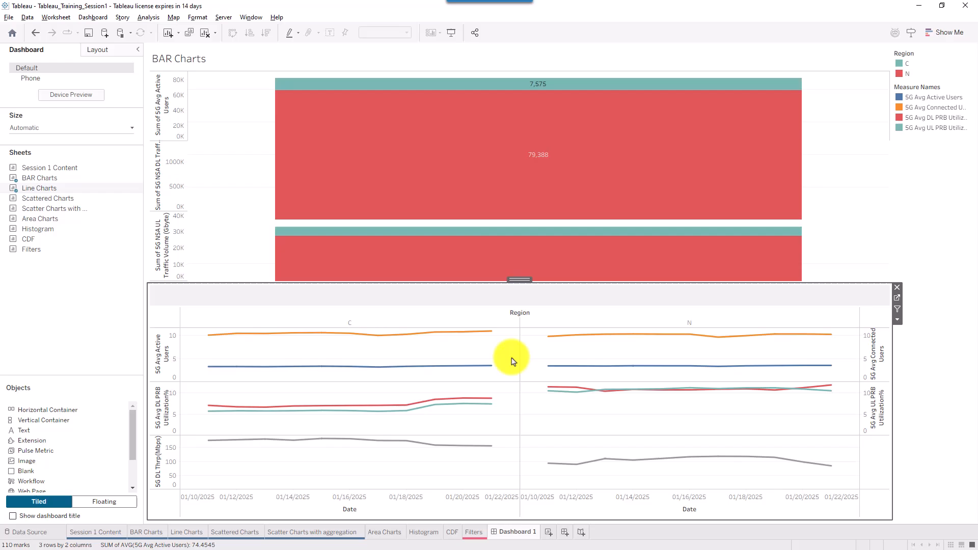
- Place Scatter Charts with aggregation left of the bar charts and Filters left of the line charts
left_click(923, 356)
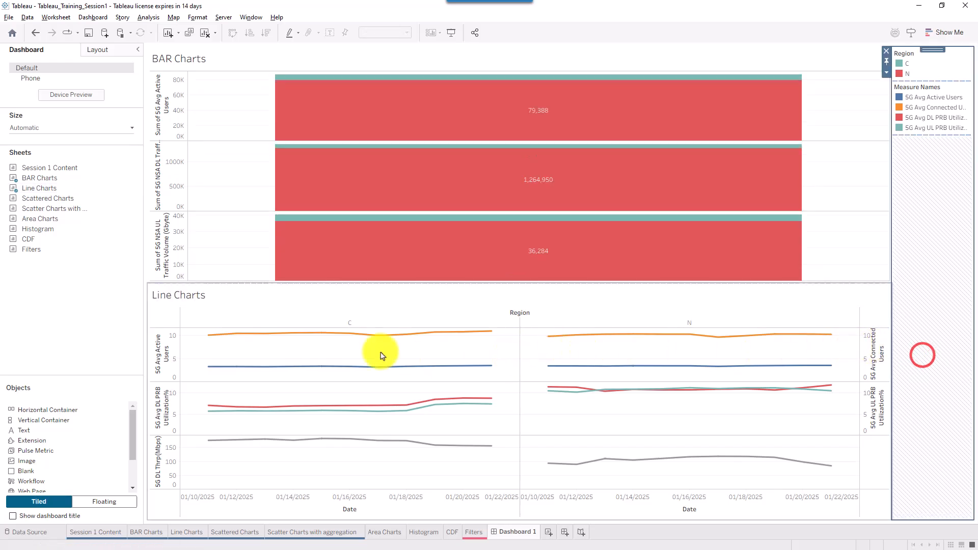
left_click(40, 209)
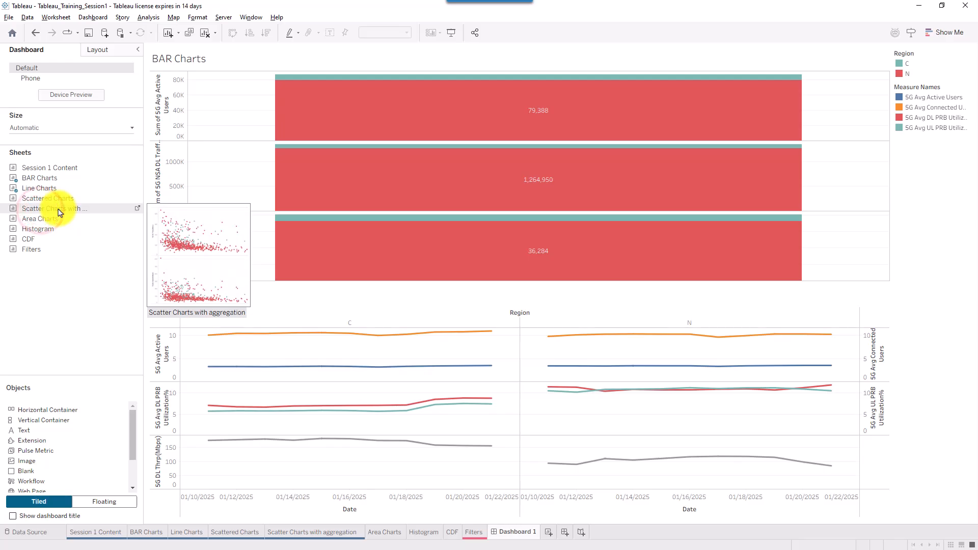
mouse_move(59, 210)
left_mouse_down()
mouse_move(631, 227)
mouse_move(245, 158)
left_mouse_up()
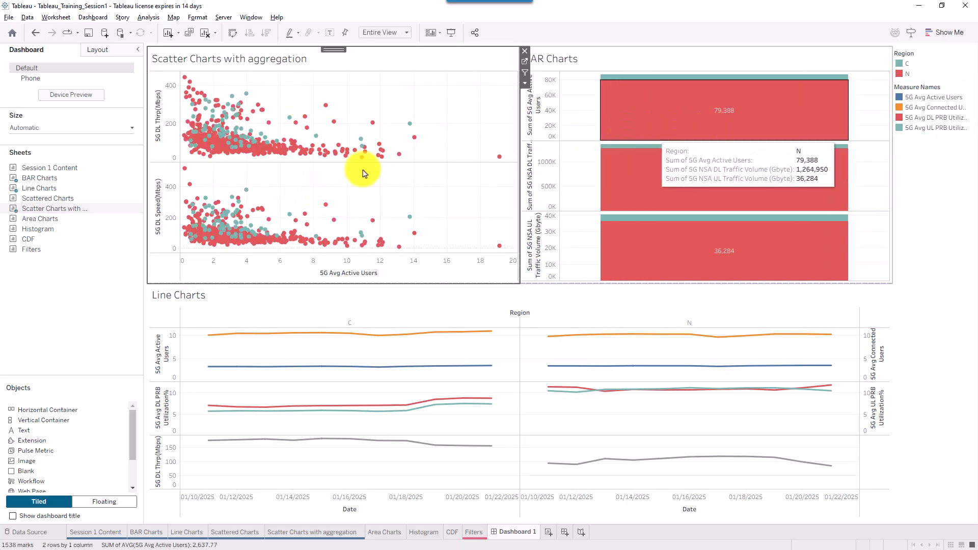
left_click(34, 228)
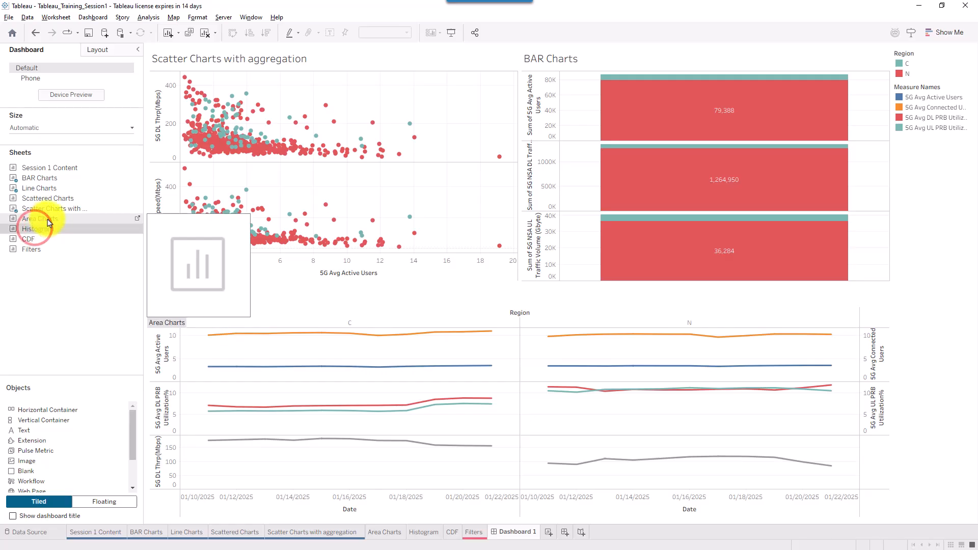
left_click(55, 218)
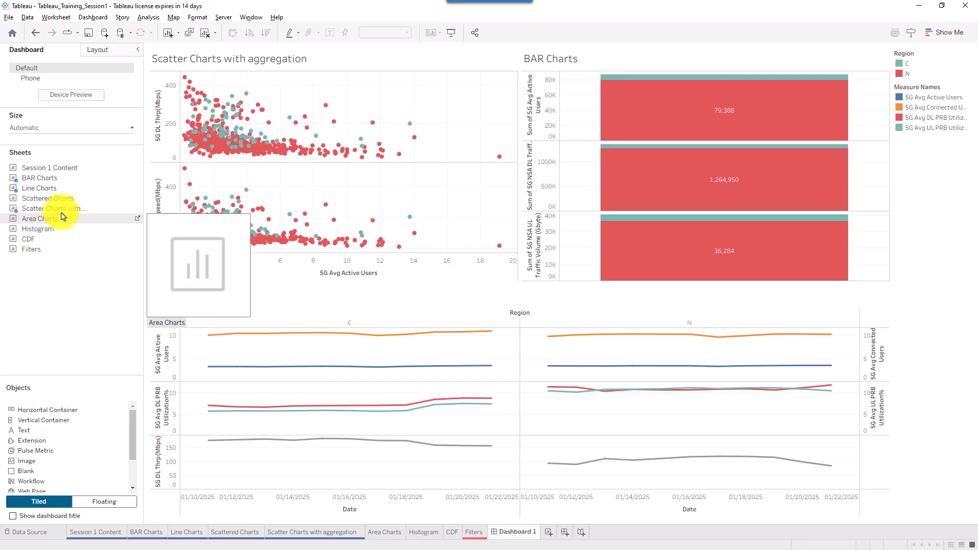
left_click(62, 198)
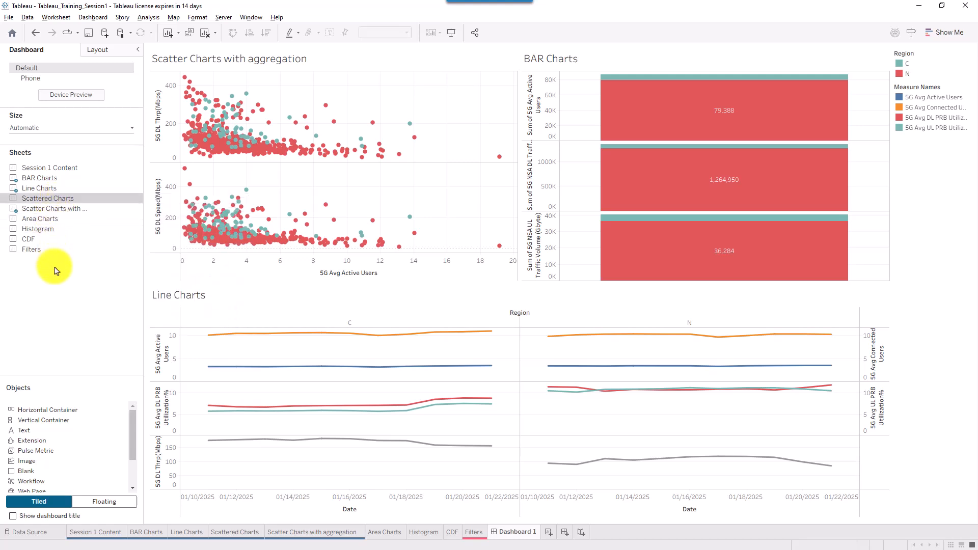
left_click(48, 249)
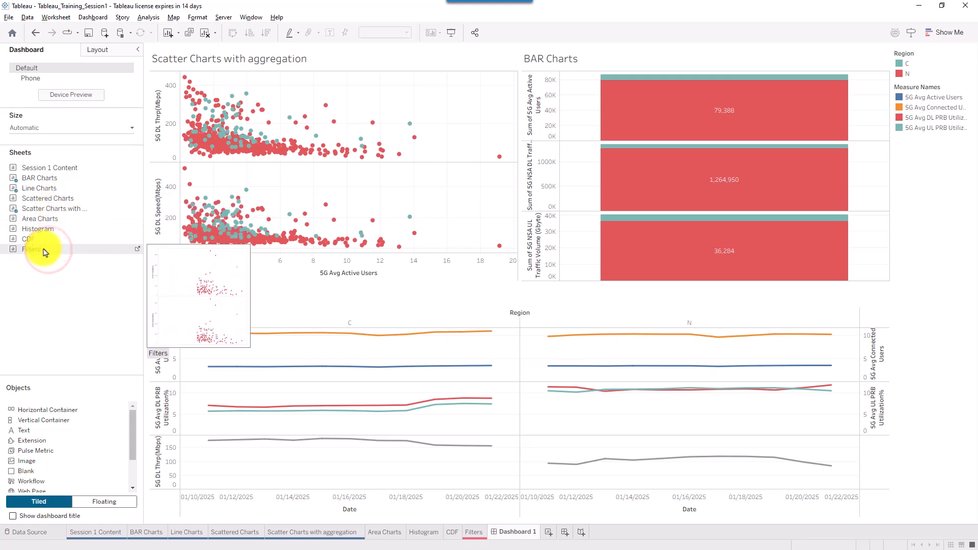
mouse_move(43, 250)
left_mouse_down()
mouse_move(229, 352)
mouse_move(240, 343)
left_mouse_up()
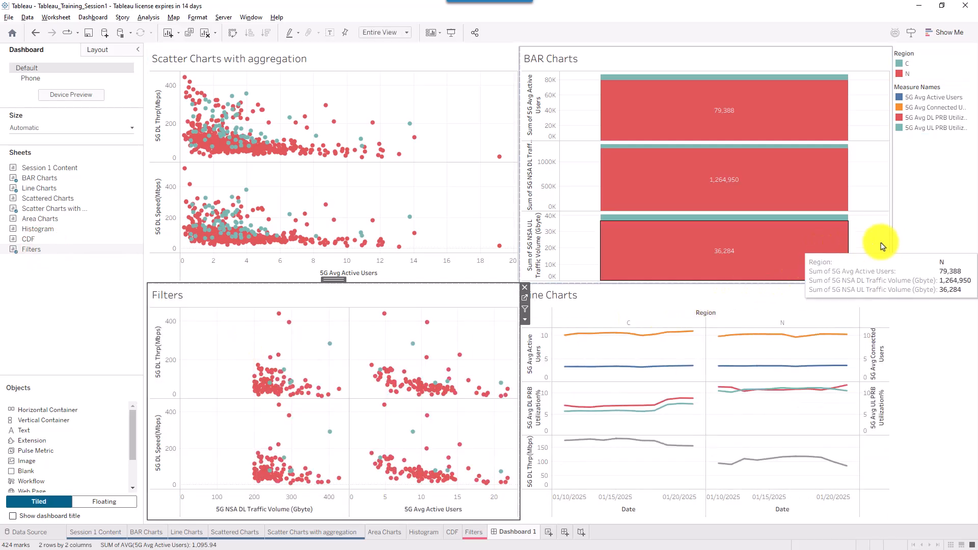
- Drag the Region and Measure Names legend column wider, then select the Scatter Charts with aggregation zone
left_click(920, 352)
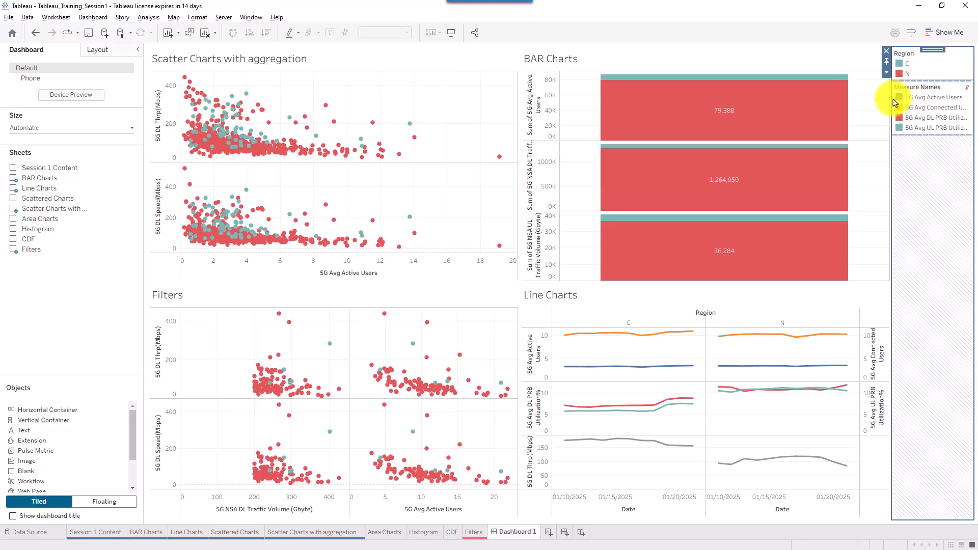
left_click(923, 89)
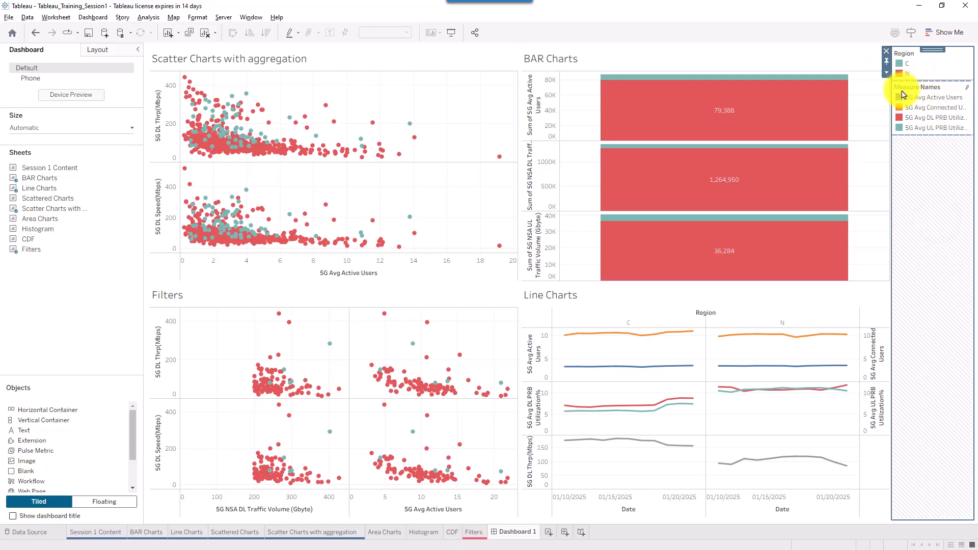
left_click_drag(894, 112, 869, 108)
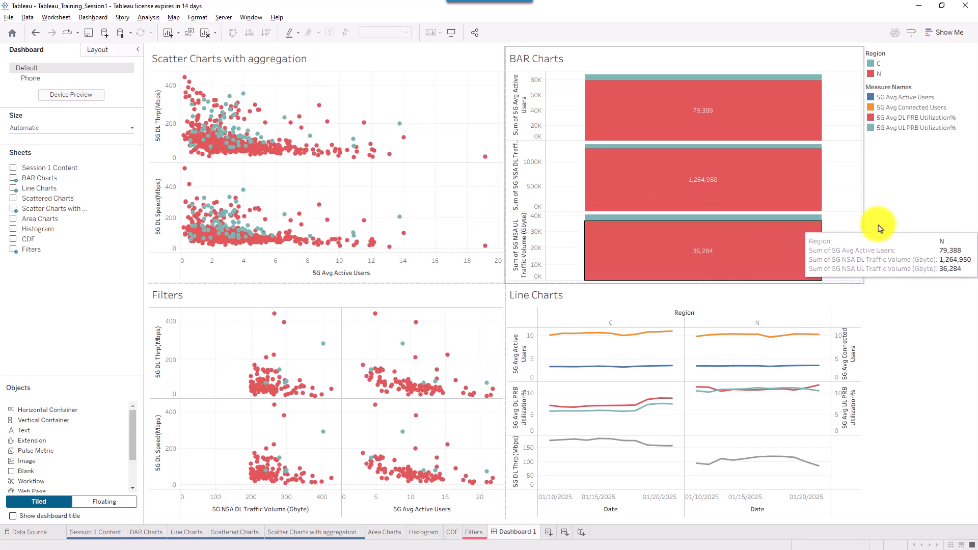
left_click(925, 221)
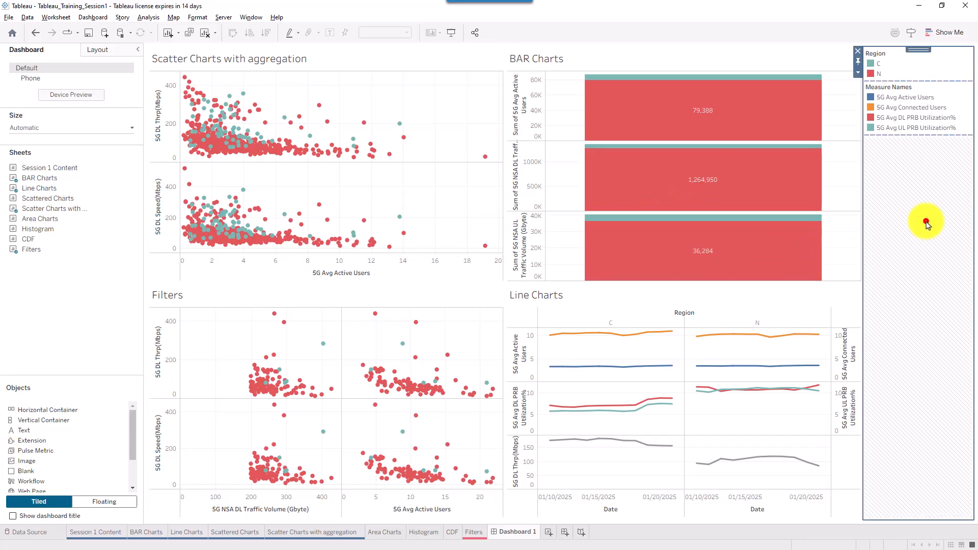
left_click(467, 62)
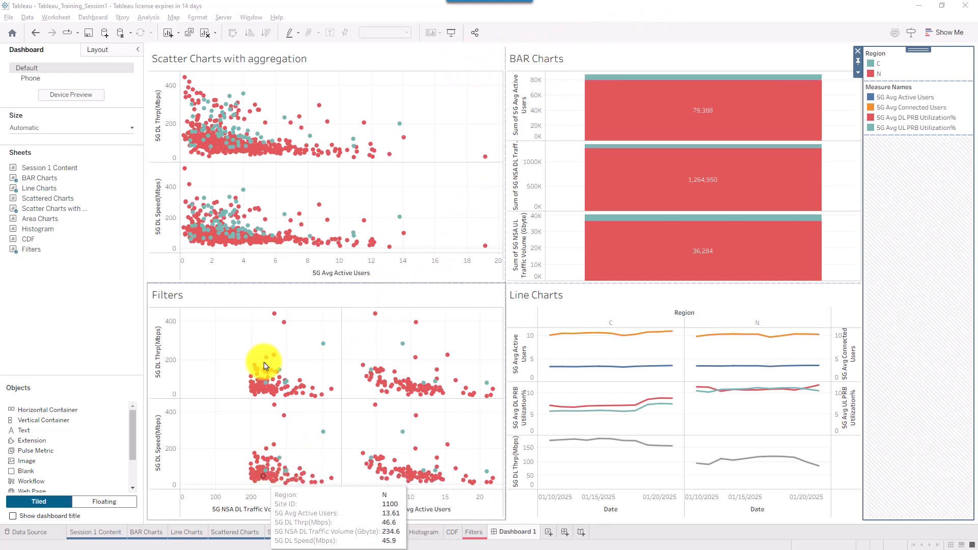
left_click(399, 95)
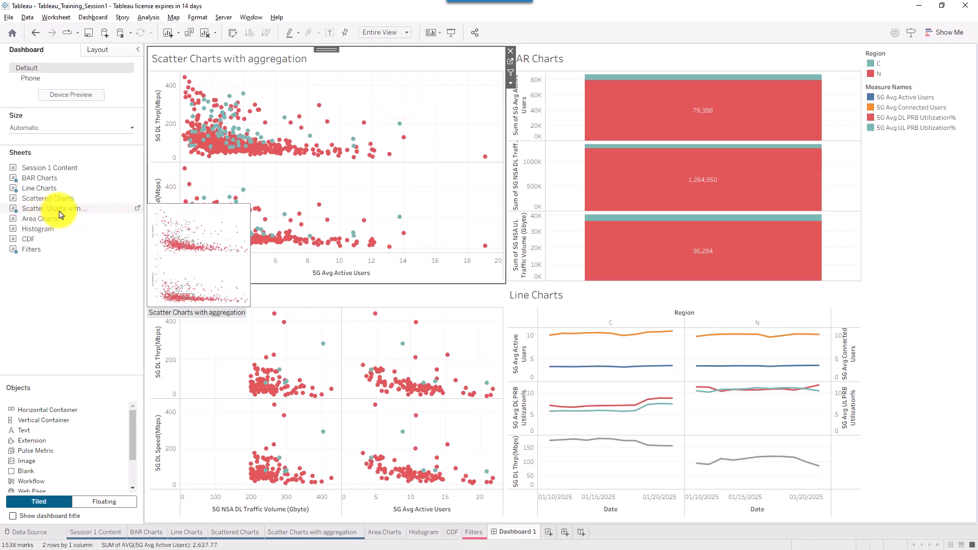
left_click(294, 535)
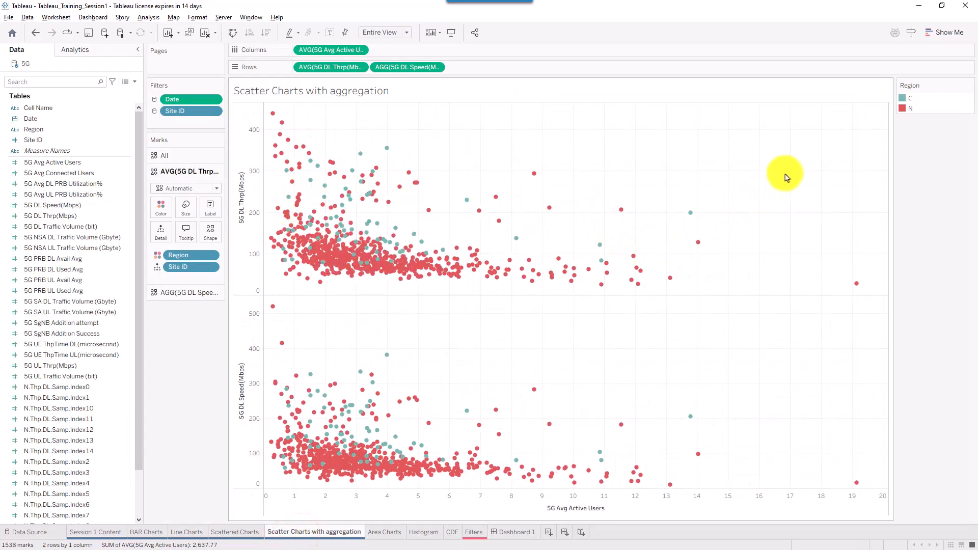
left_click_drag(786, 169, 436, 295)
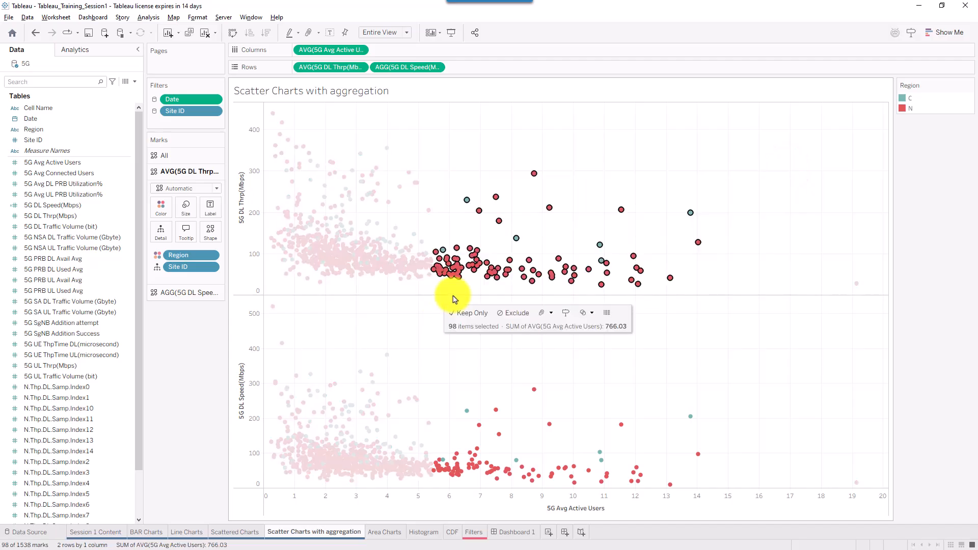
right_click(507, 278)
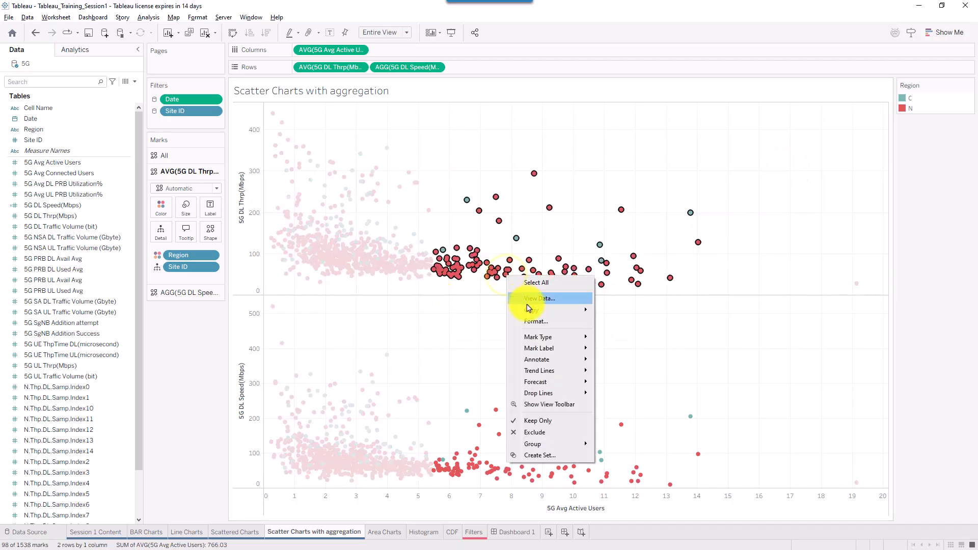
left_click(539, 432)
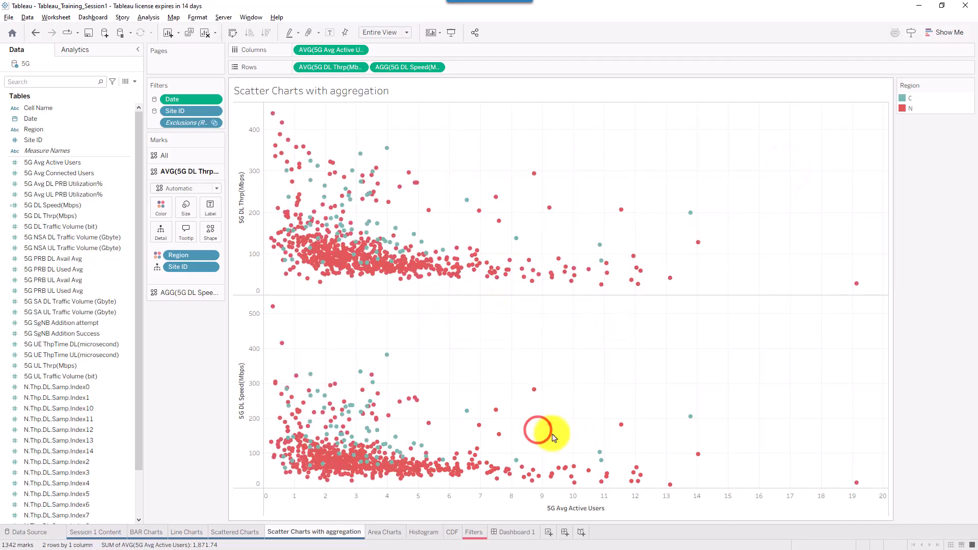
left_click(530, 532)
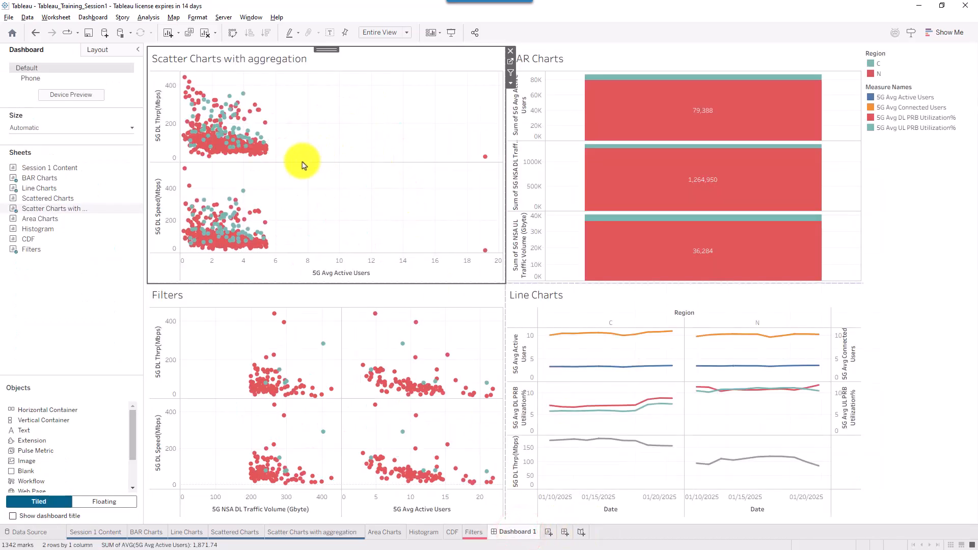
left_click(283, 532)
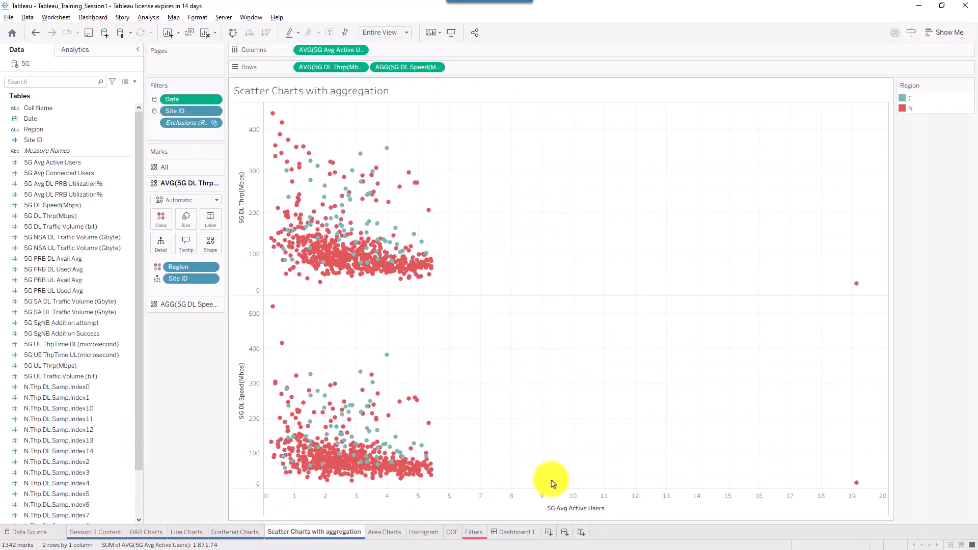
key("ctrl+z")
left_click(505, 532)
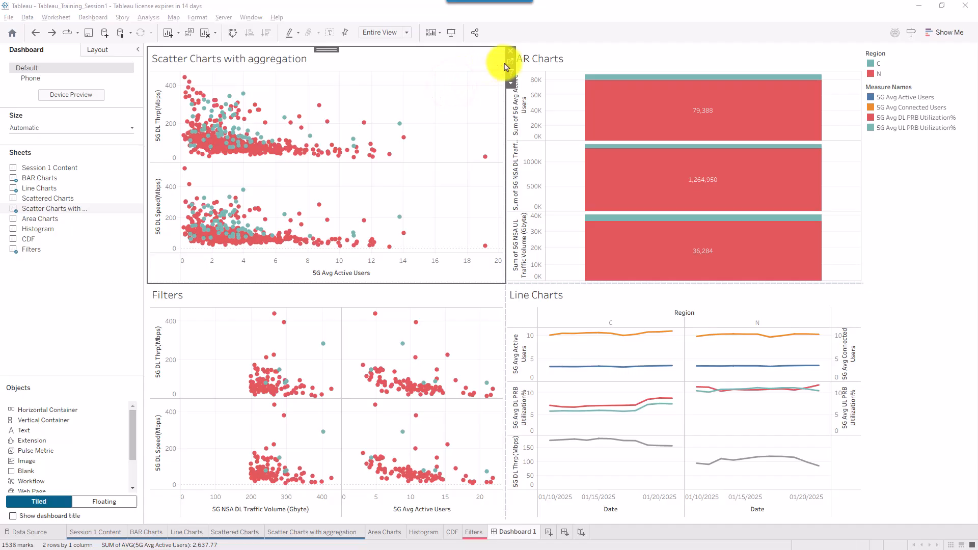
left_click_drag(459, 102, 323, 171)
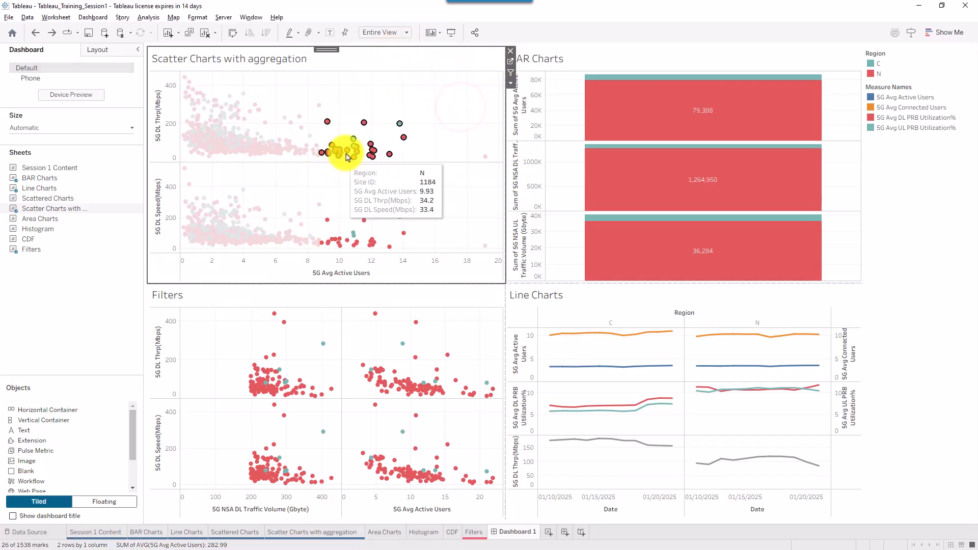
right_click(346, 156)
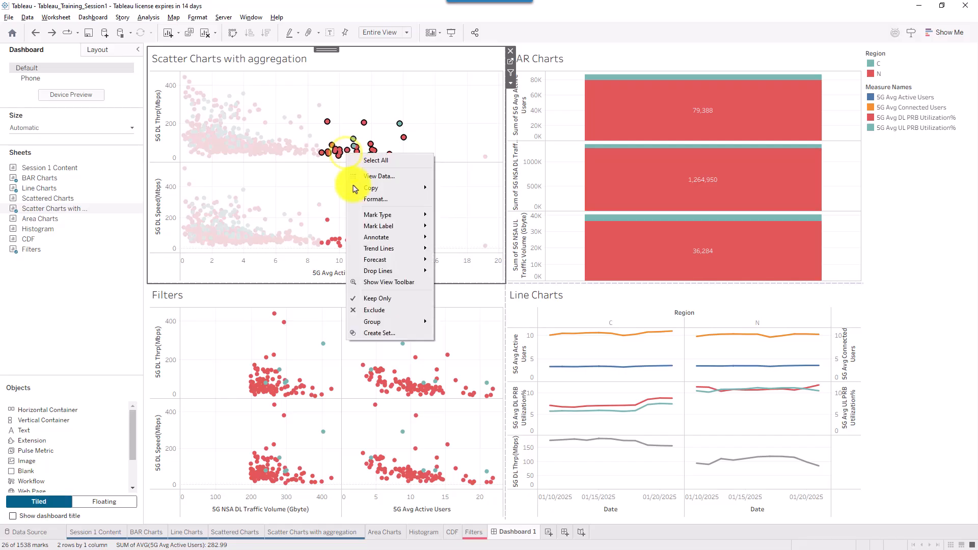
left_click(376, 309)
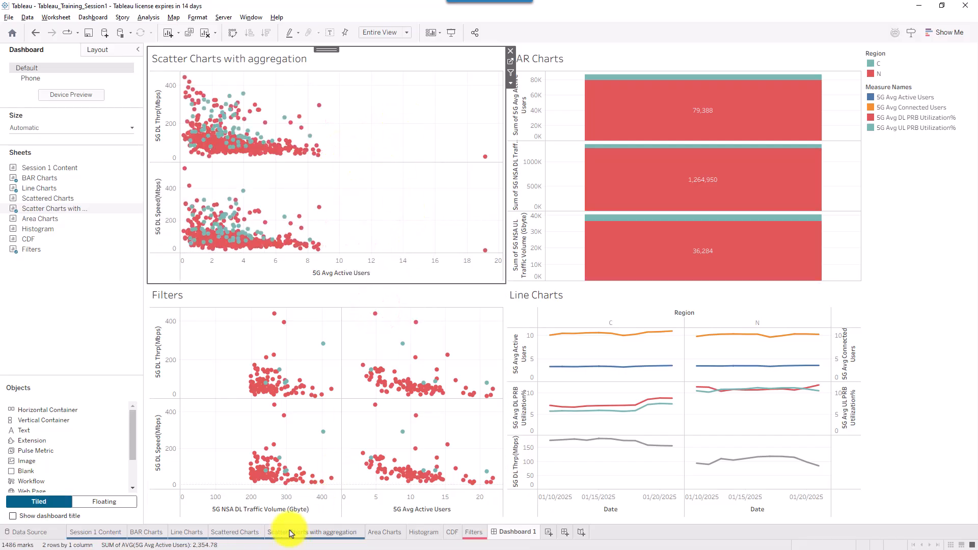
left_click(509, 62)
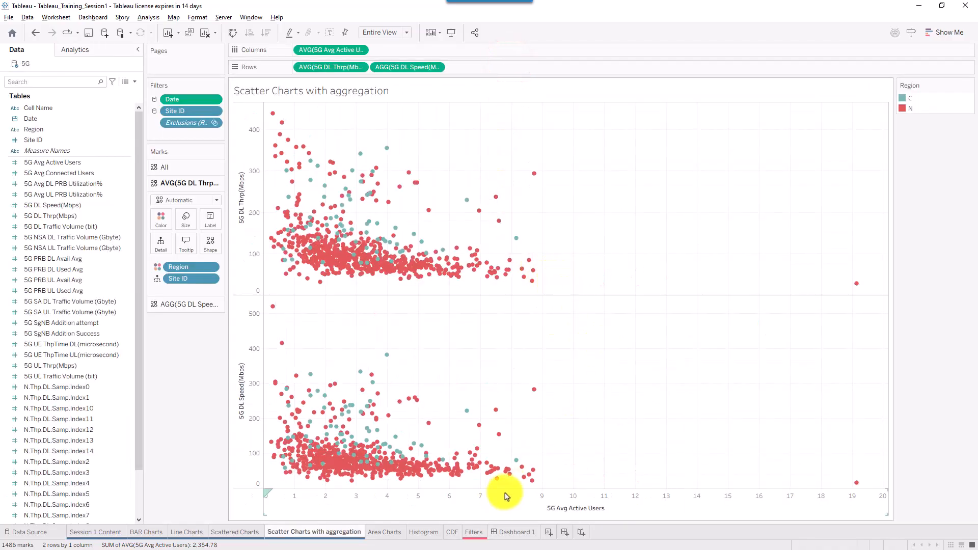
key("ctrl+z")
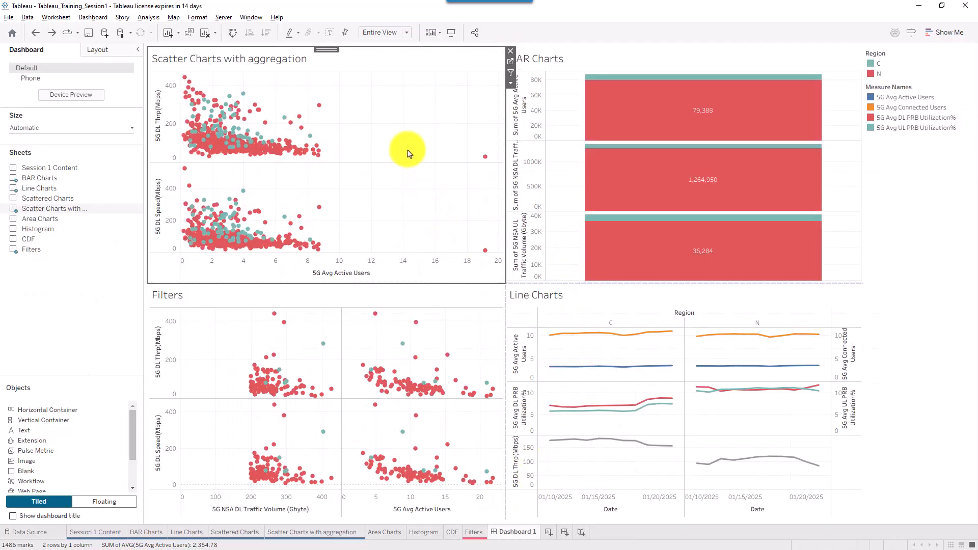
key("ctrl+z")
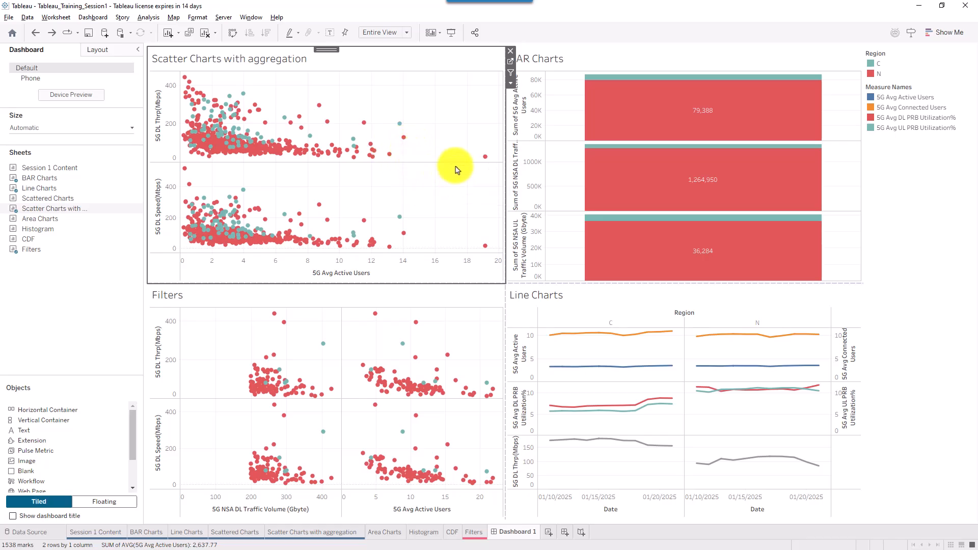
left_click(457, 97)
left_click_drag(446, 115, 343, 173)
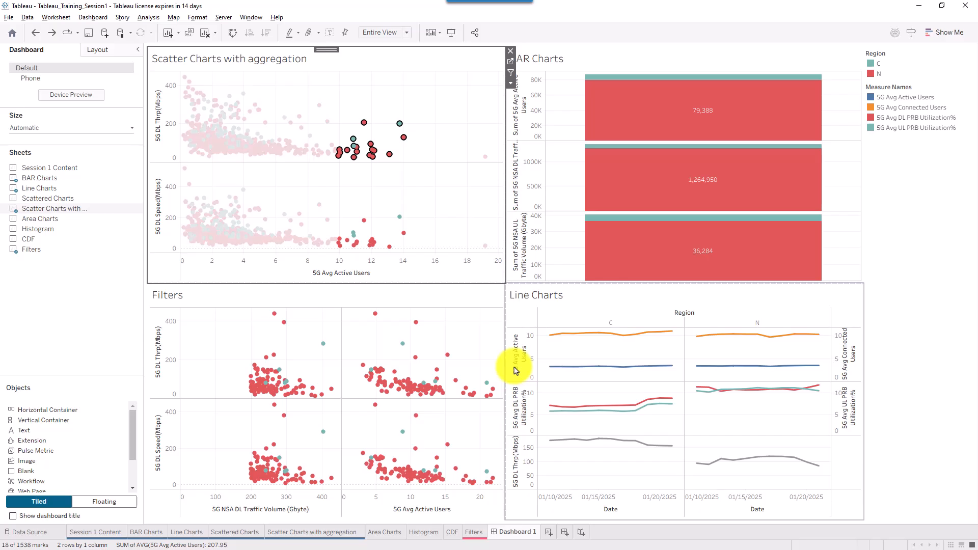
left_click(836, 34)
left_click(421, 122)
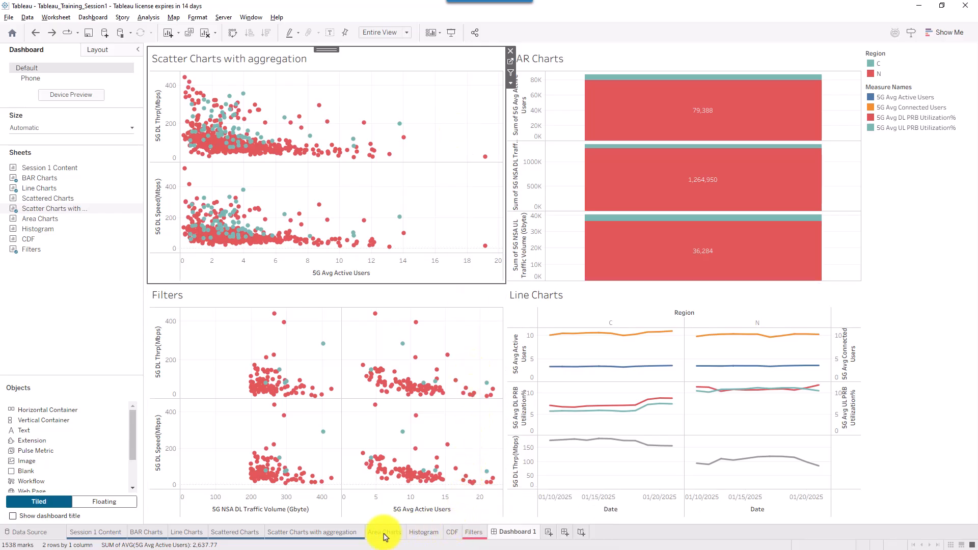
- Open the Scatter Charts with aggregation worksheet with Show Me, briefly viewing the extension gallery
left_click(348, 536)
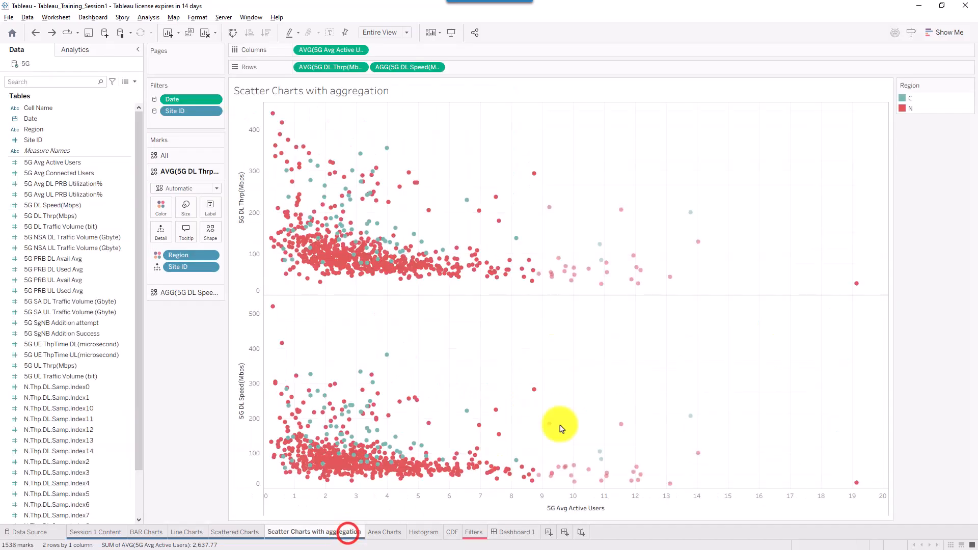
left_click(942, 33)
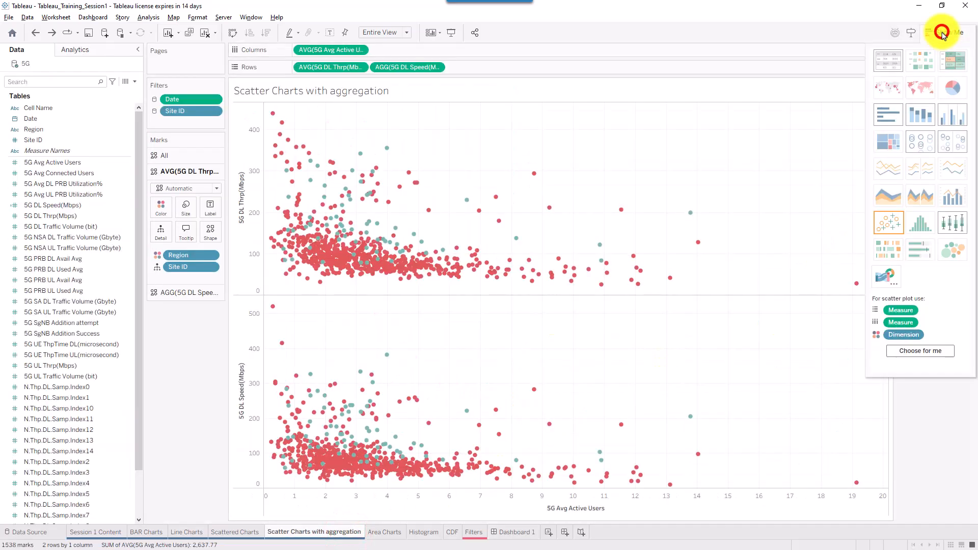
left_click(881, 275)
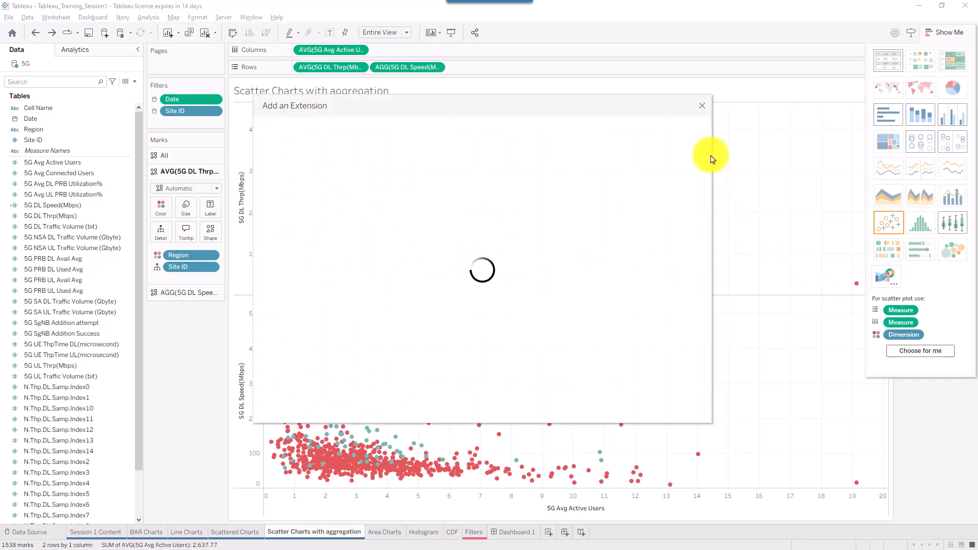
left_click(819, 24)
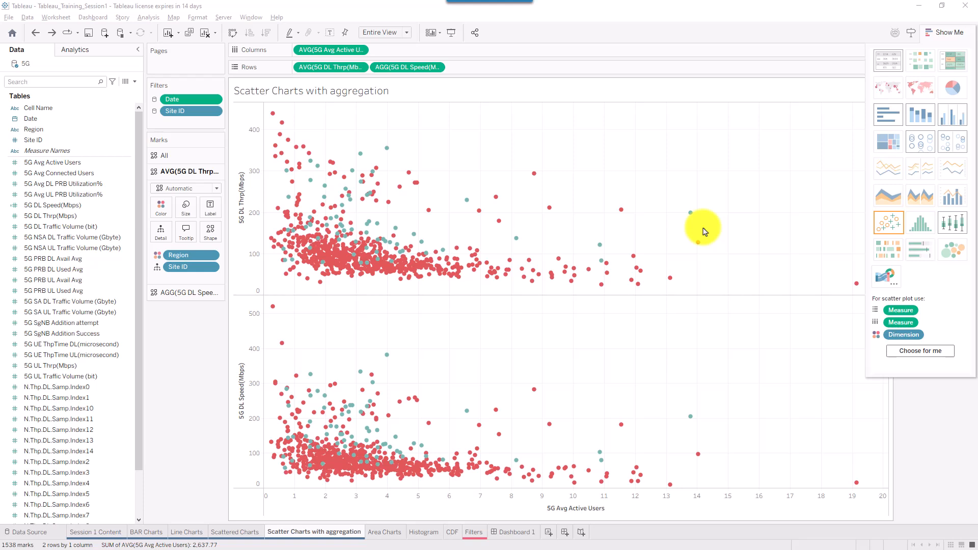
mouse_move(355, 413)
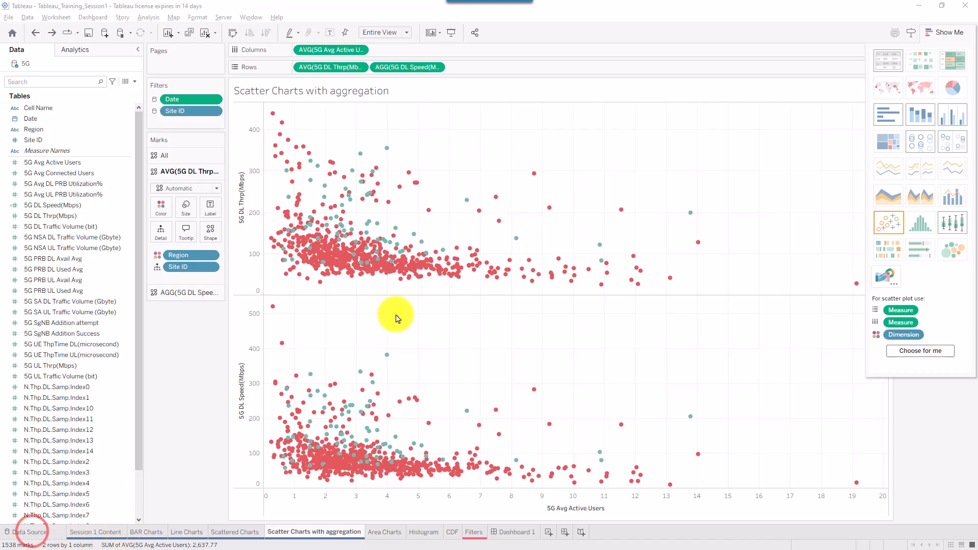
- On the Data Source page, open the 5G table and preview 5G_Data_Tableau_2.csv's rows
left_click(30, 534)
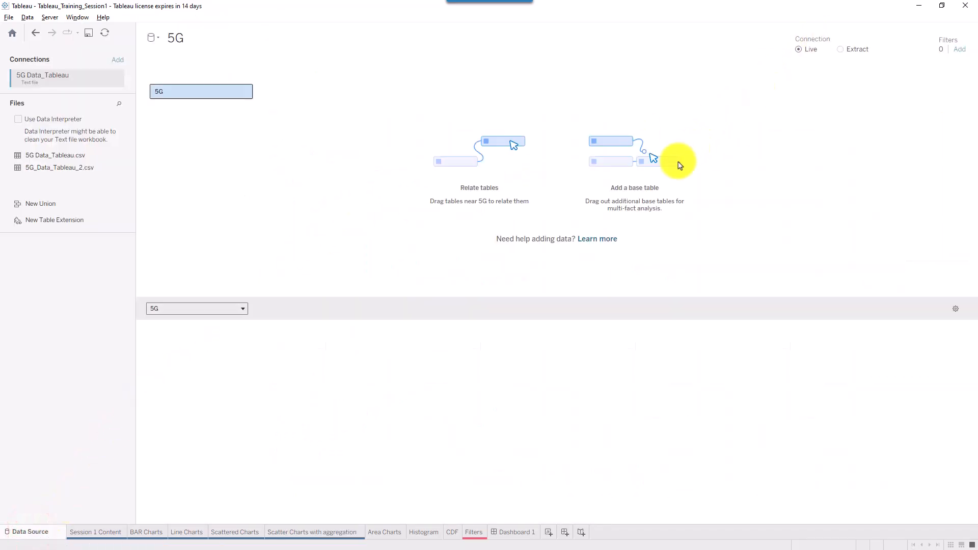
double_click(198, 92)
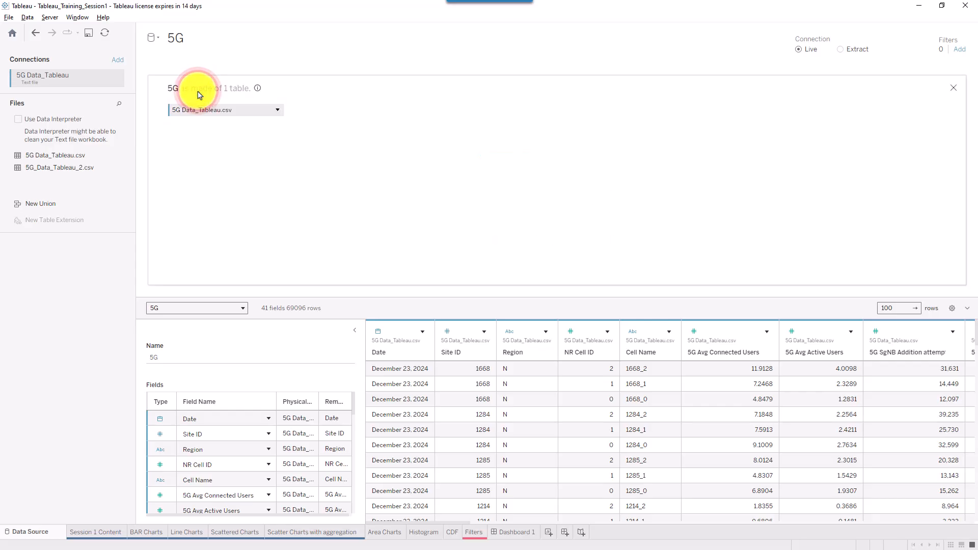
left_click(175, 111)
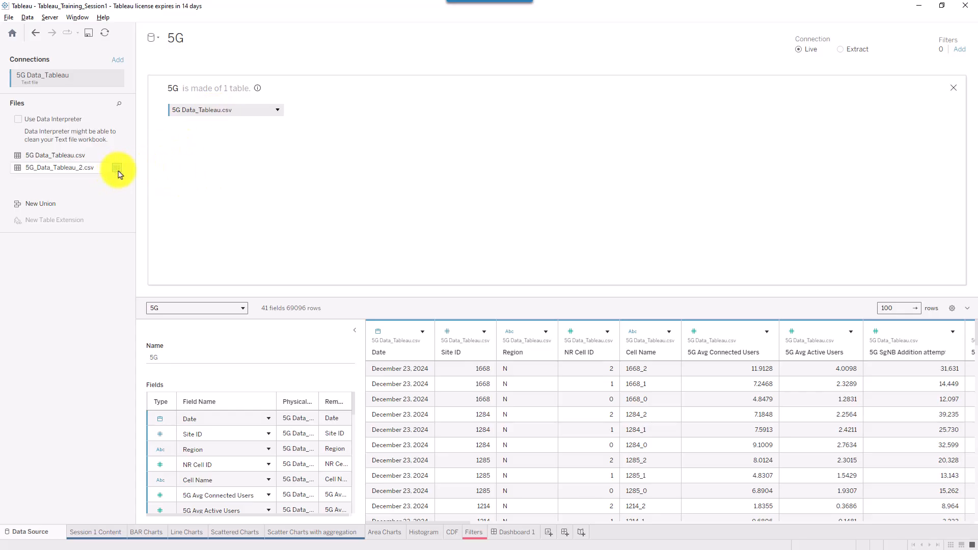
left_click_drag(160, 182, 116, 169)
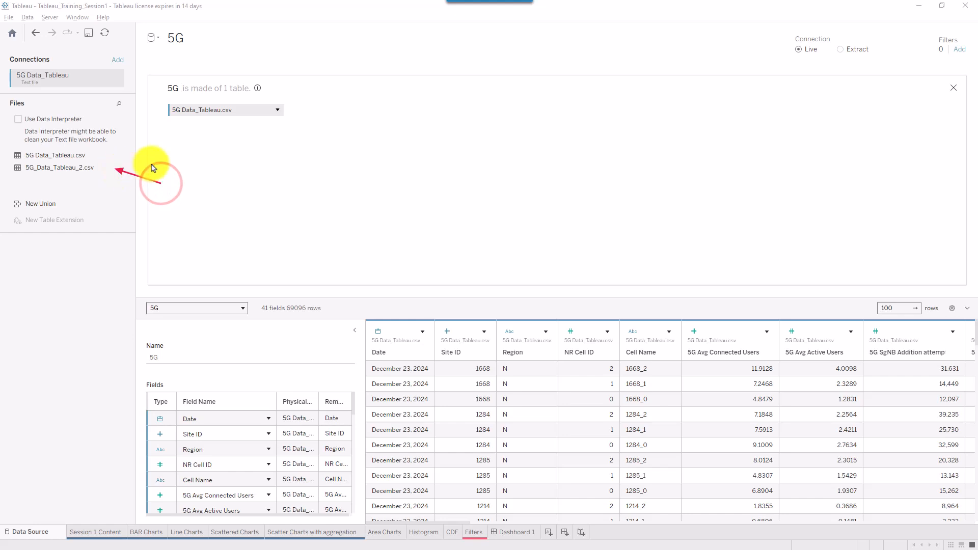
left_click(107, 166)
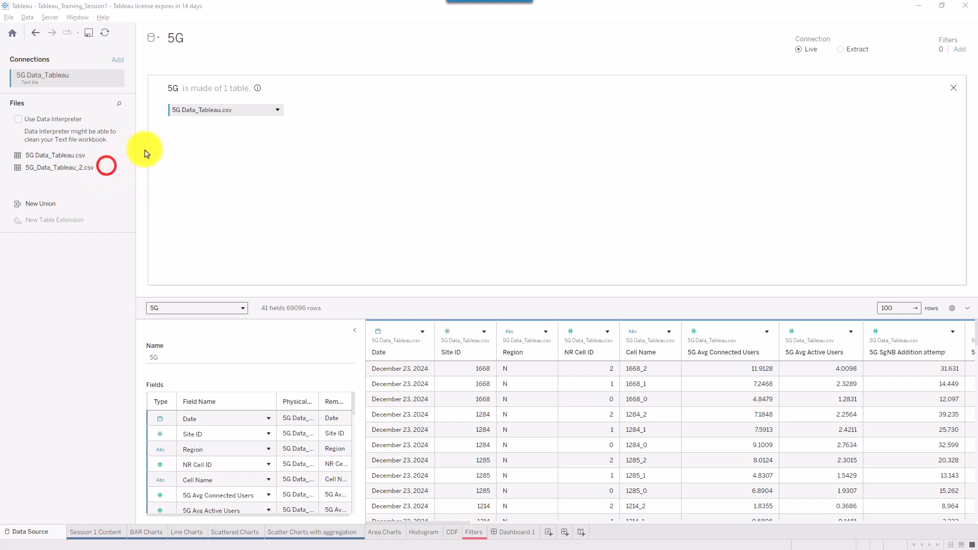
left_click(118, 168)
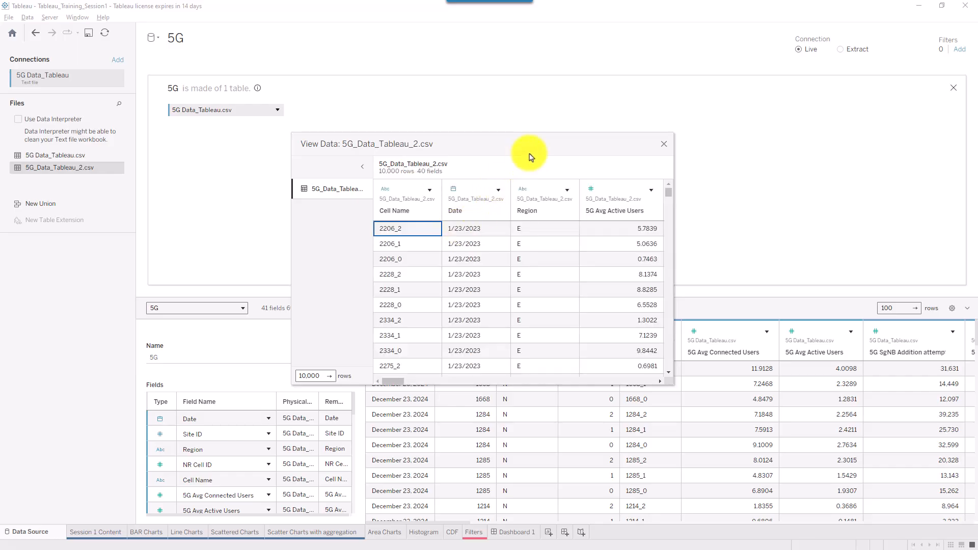
- Move the 5G_Data_Tableau_2.csv preview window up and close it
left_click_drag(534, 150, 468, 49)
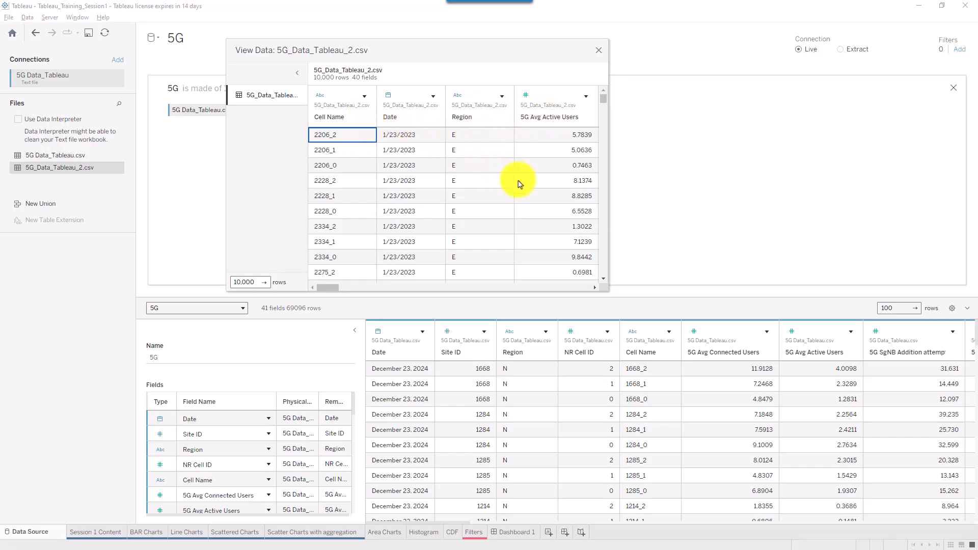
left_click(599, 50)
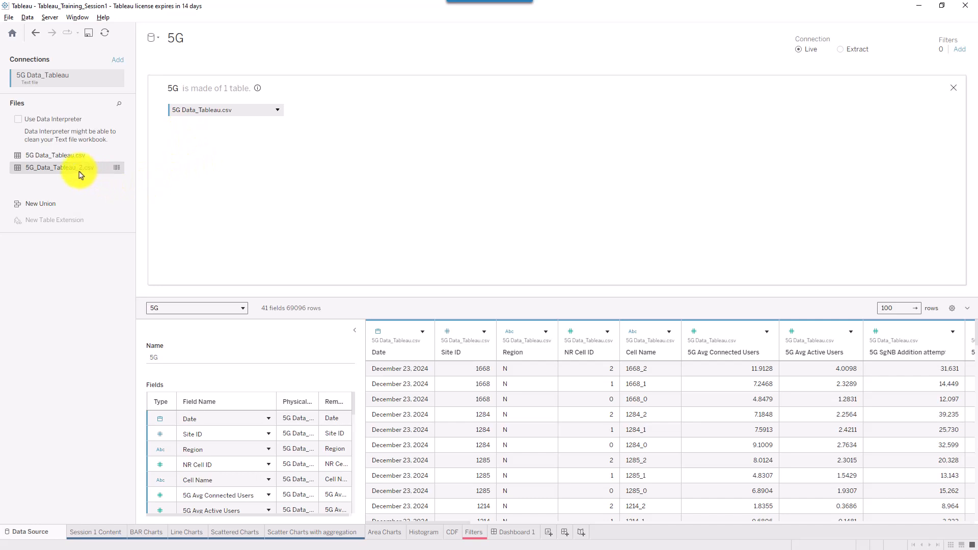
- Replace the 5G source's table with 5G_Data_Tableau_2.csv on the data source canvas
left_click_drag(65, 175, 202, 113)
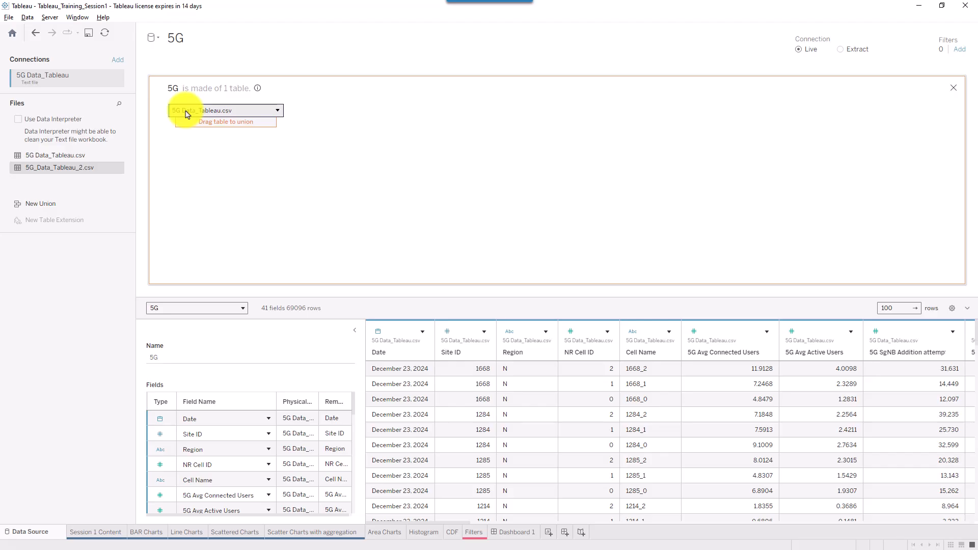
left_click_drag(187, 114, 206, 178)
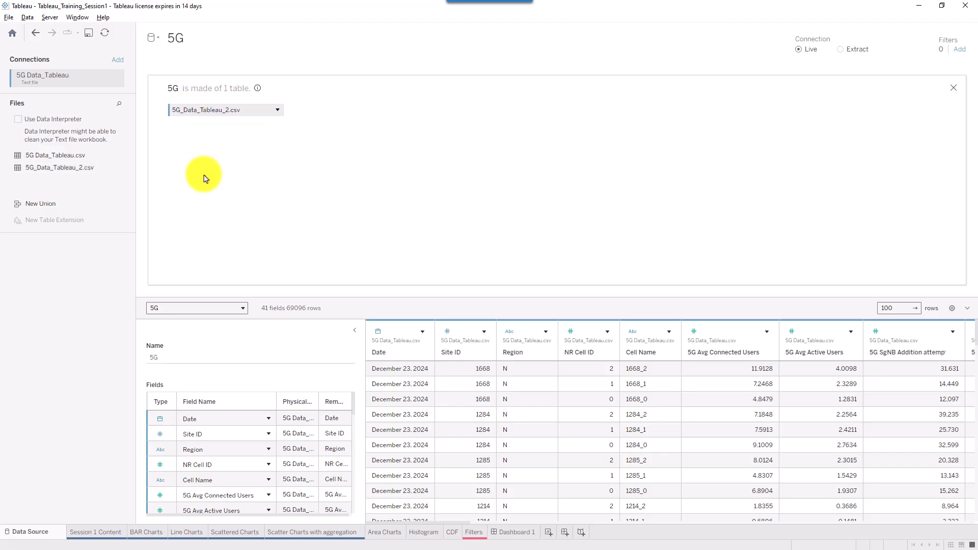
left_click(208, 114)
left_click(284, 131)
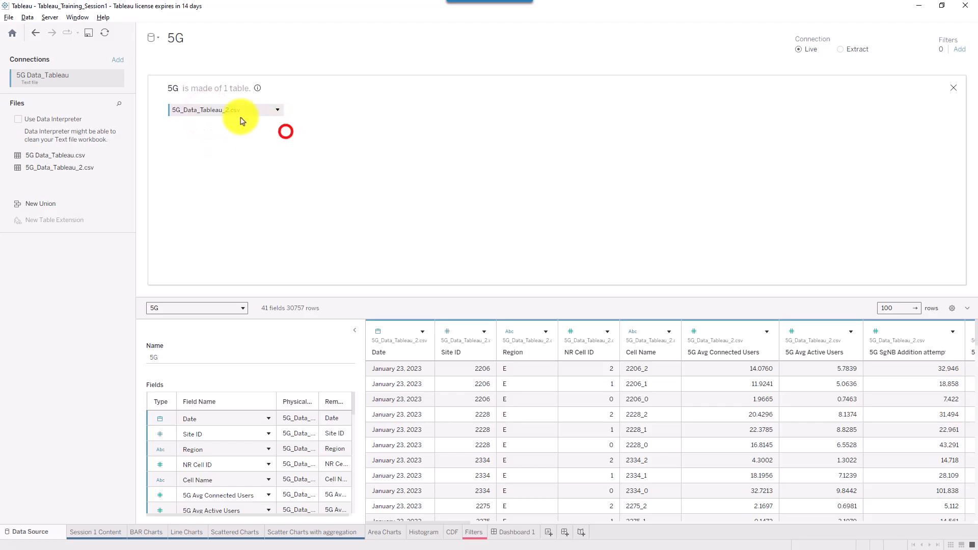
left_click(952, 89)
left_click(266, 187)
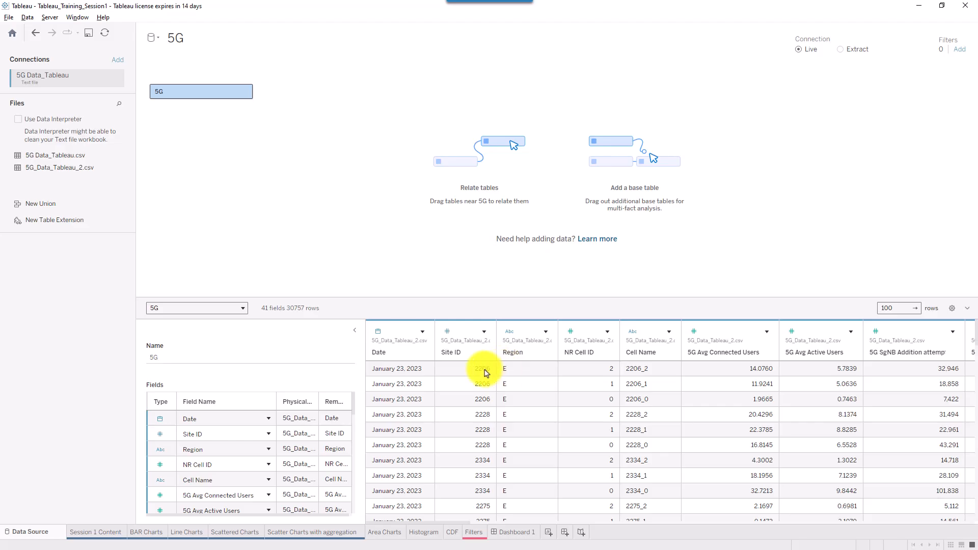
left_click_drag(406, 349, 499, 374)
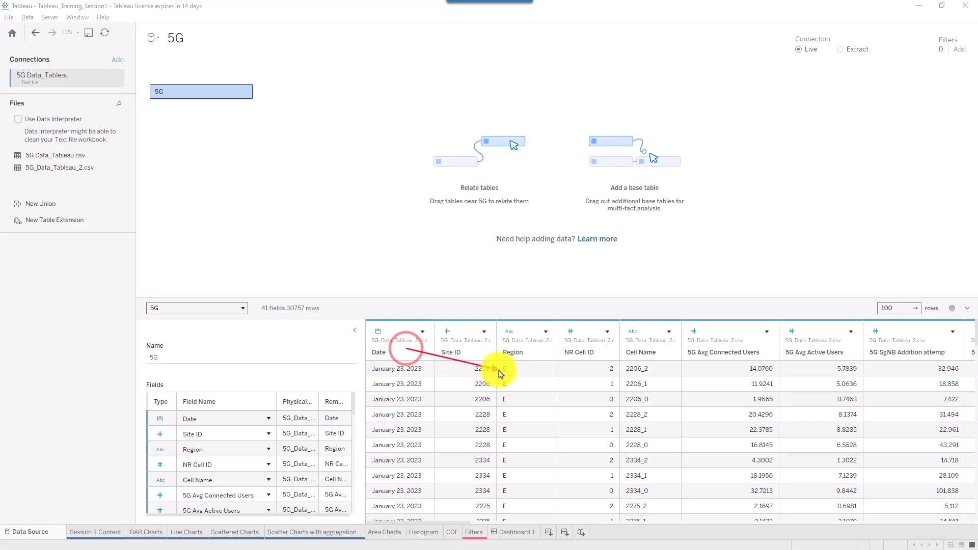
- Bring up the 5G_Data_Tableau_2.csv table's context menu showing Convert to Union
right_click(213, 95)
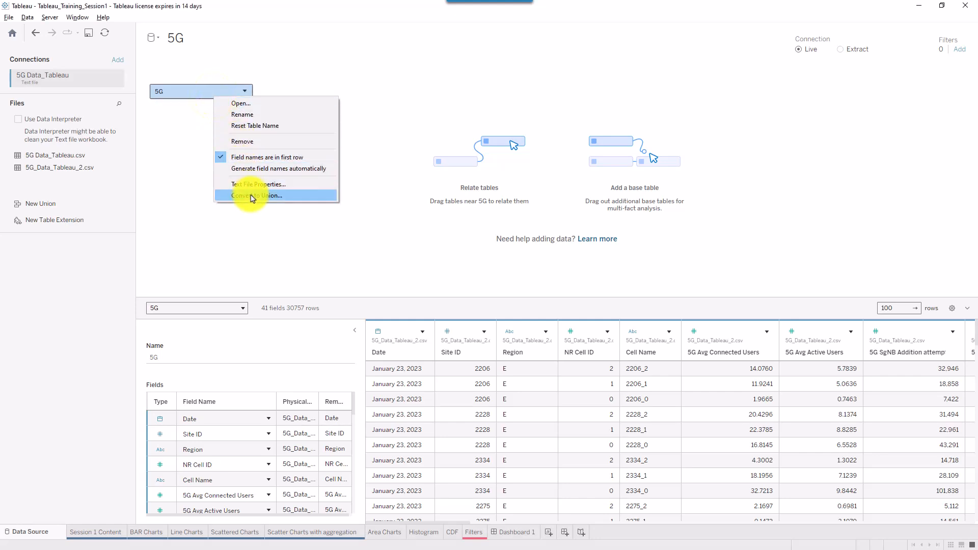
left_click(199, 98)
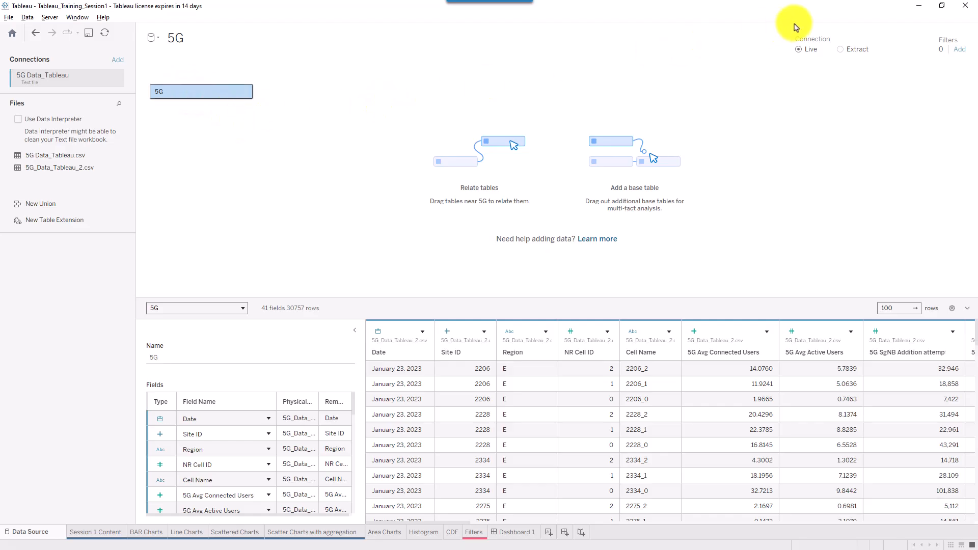
left_click(830, 24)
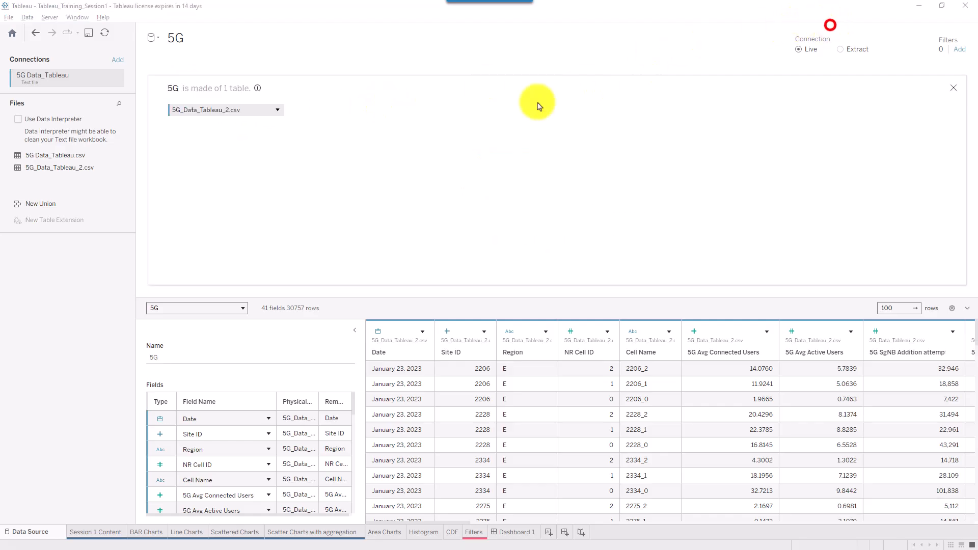
right_click(200, 112)
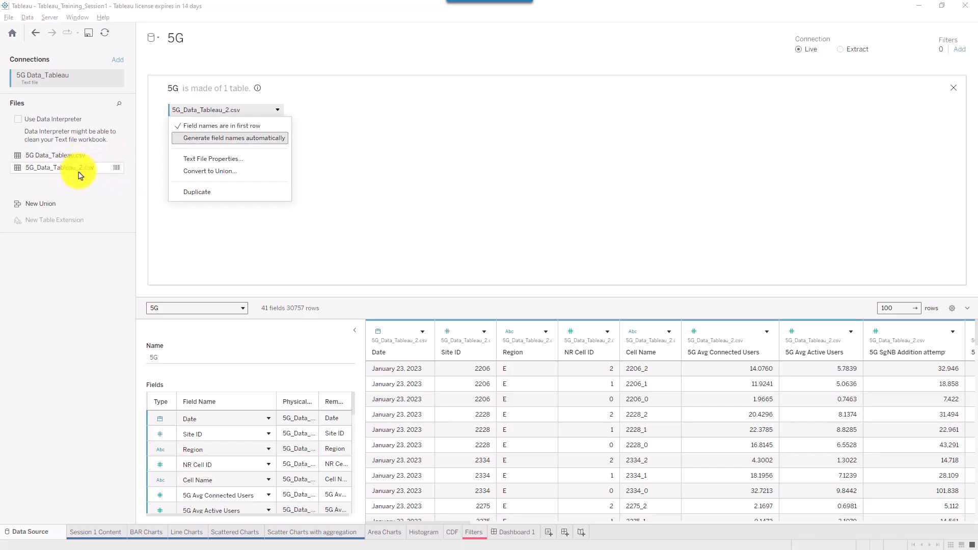
left_click(213, 170)
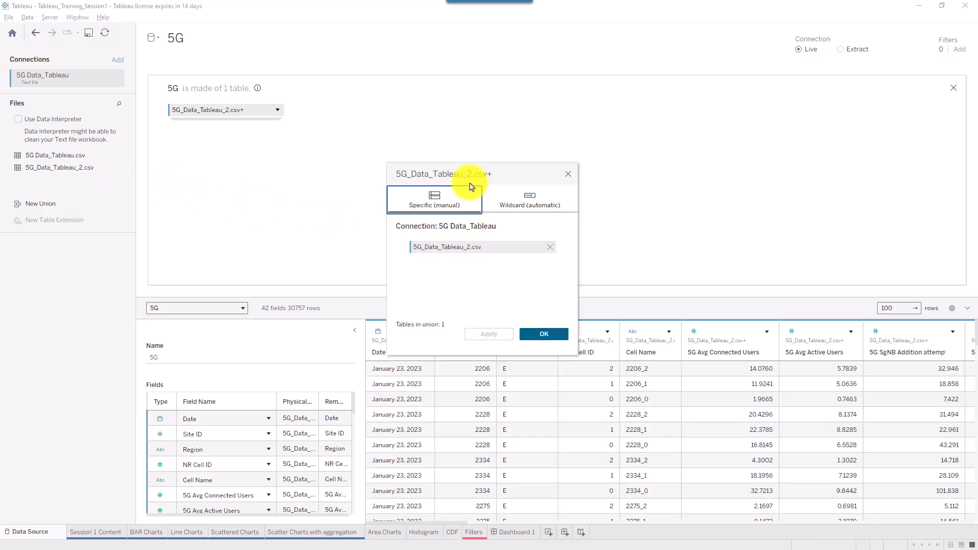
- Add 5G Data_Tableau.csv to the union alongside 5G_Data_Tableau_2.csv and confirm it
left_click_drag(467, 186, 466, 87)
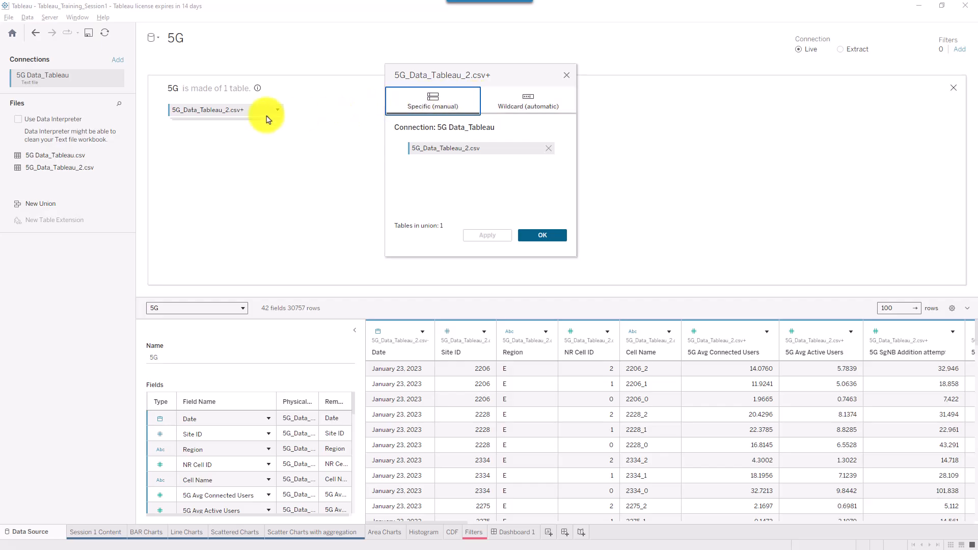
left_click_drag(73, 156, 442, 164)
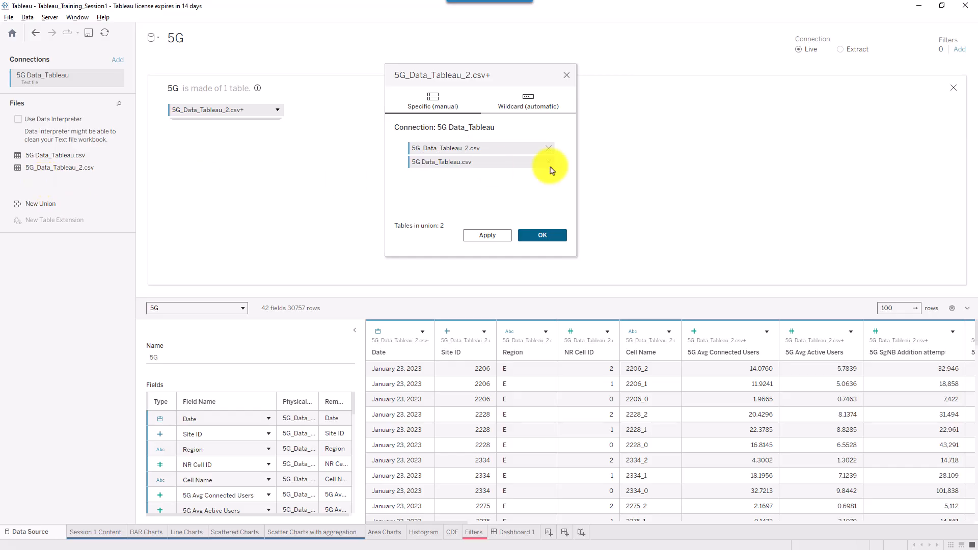
left_click(487, 235)
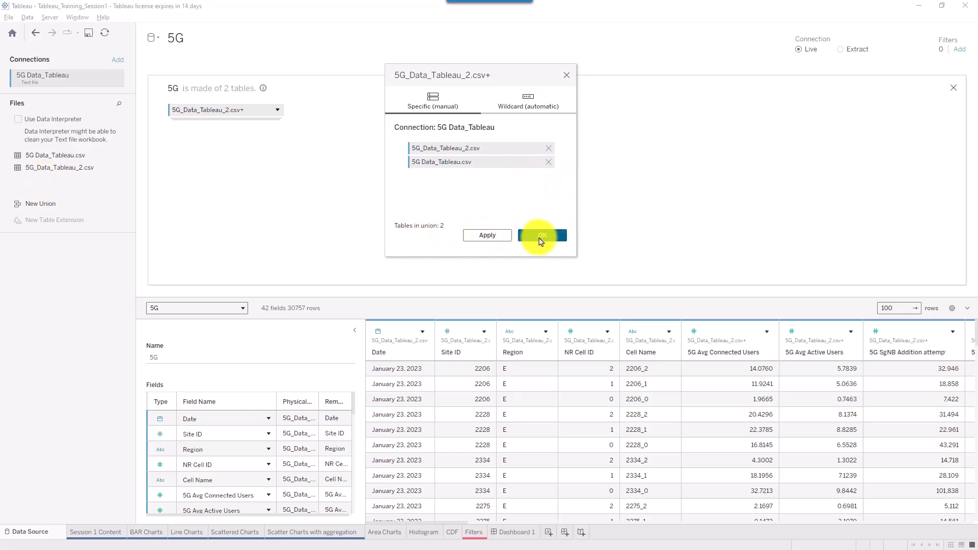
left_click(544, 236)
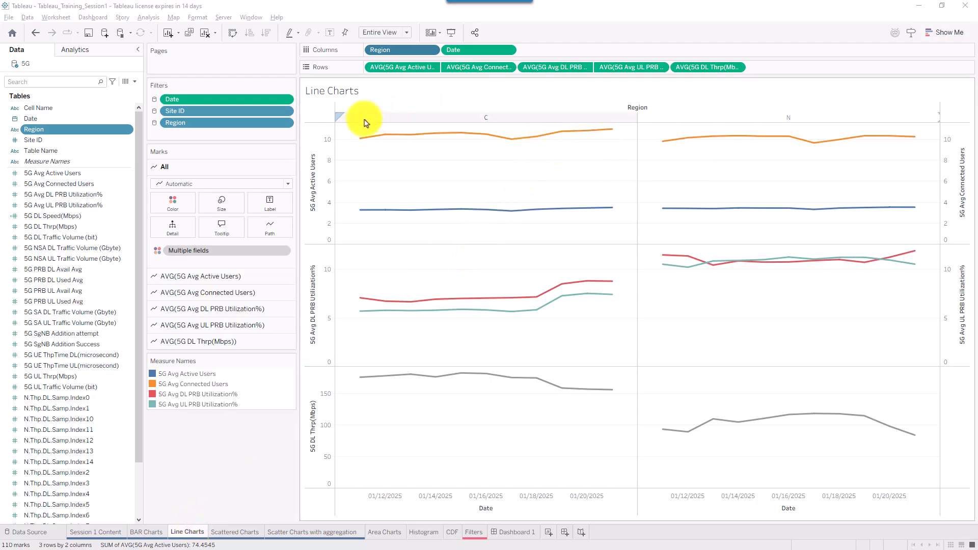
- Tick region S in the Line Charts' Region filter so all regions are included
left_click(286, 123)
left_click(240, 130)
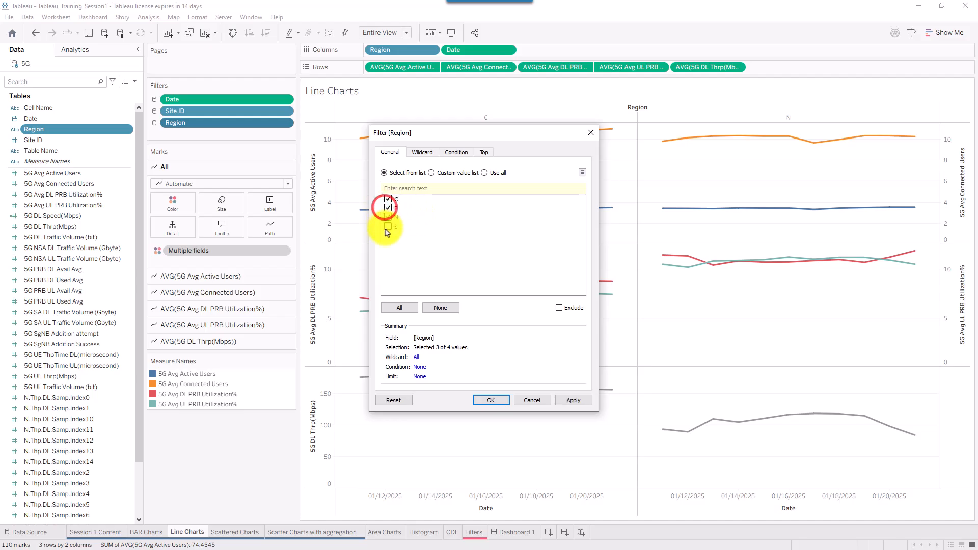
left_click(388, 226)
left_click(574, 400)
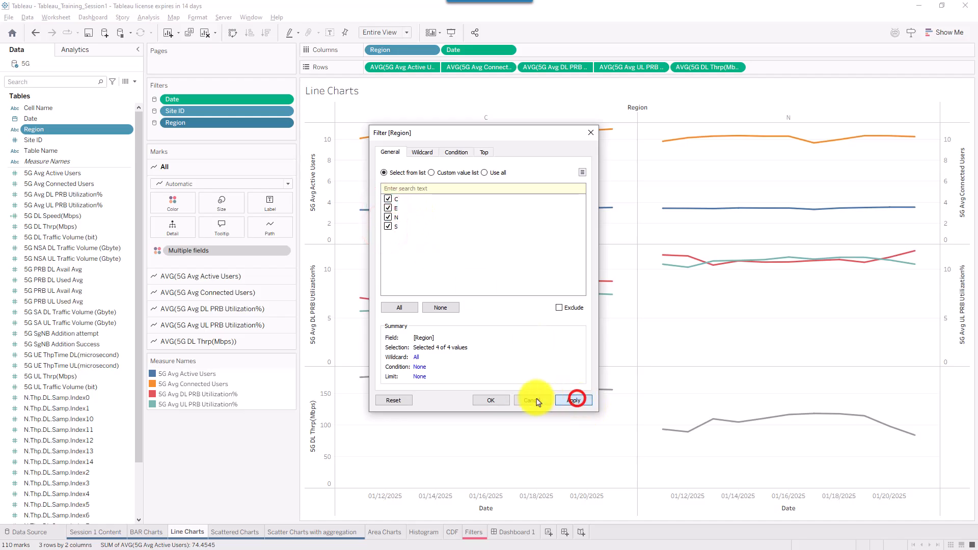
left_click(492, 401)
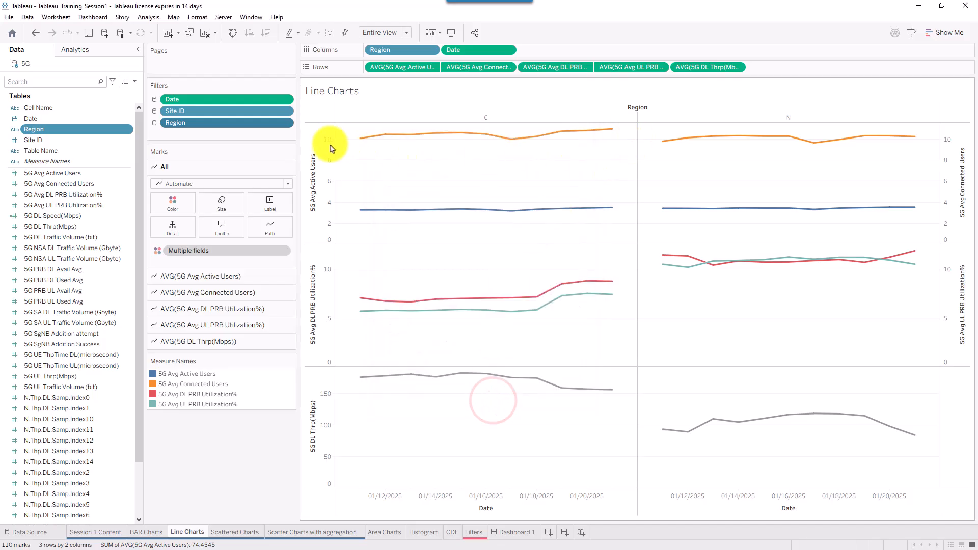
- Set the Site ID filter to include all values
left_click(282, 111)
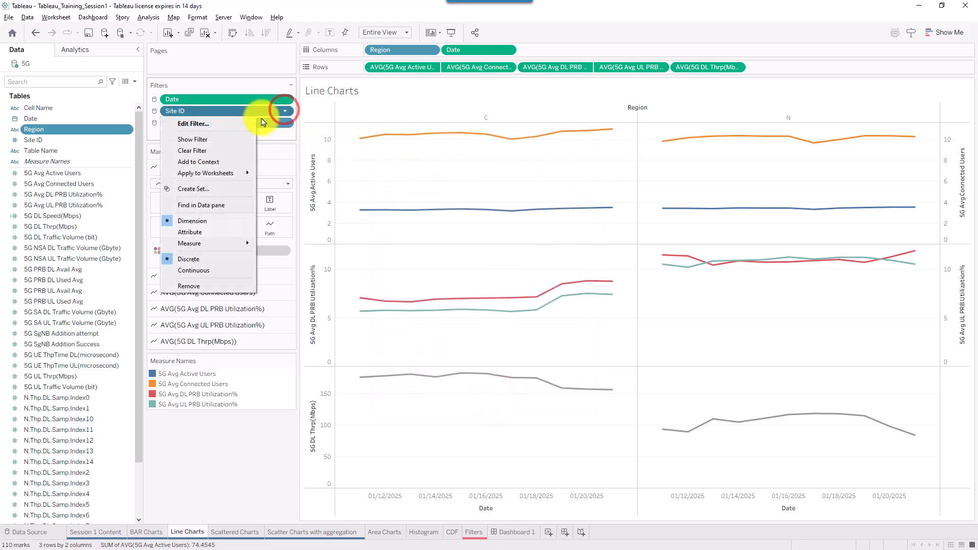
left_click(241, 123)
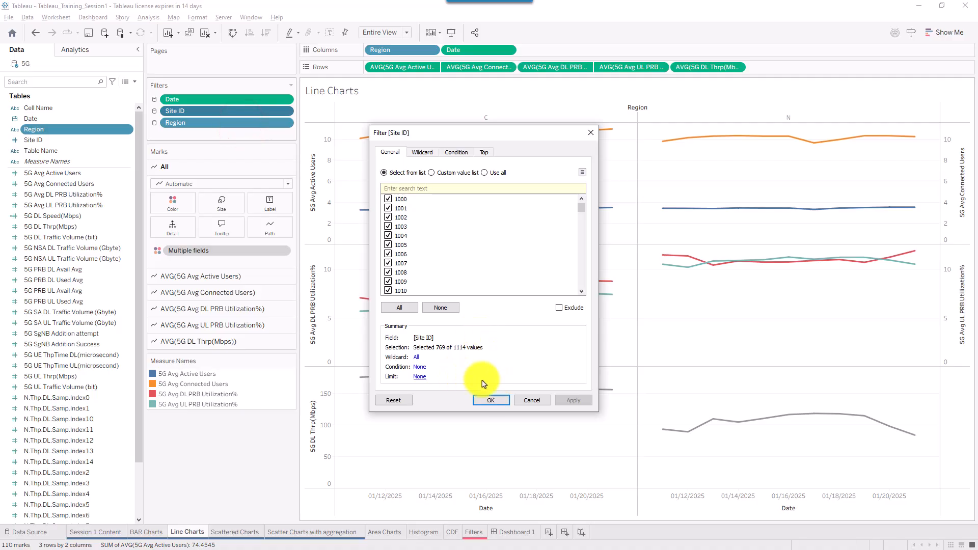
left_click(394, 305)
left_click(572, 399)
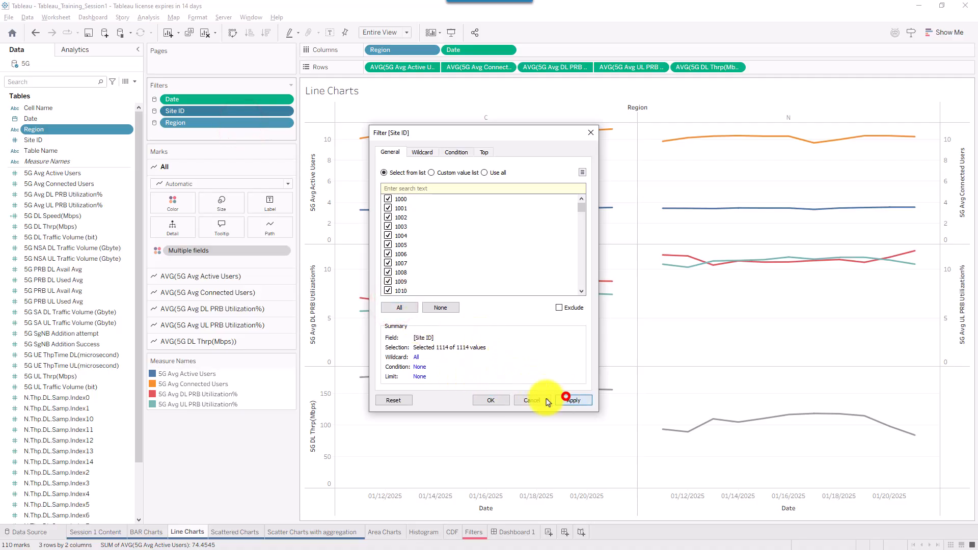
left_click(486, 398)
- On Scatter Charts with aggregation, extend the Date filter range back to January 23, 2023
left_click(830, 27)
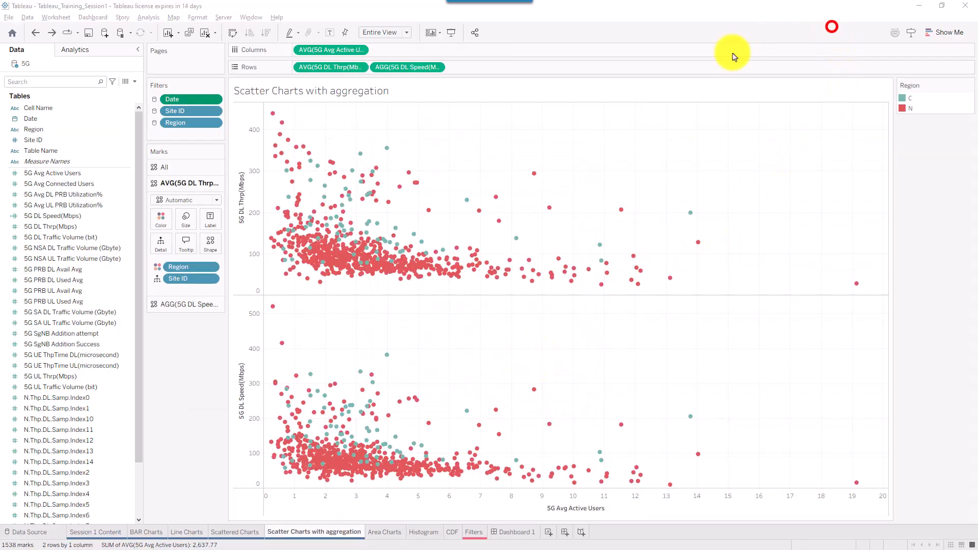
left_click(217, 104)
left_click(213, 109)
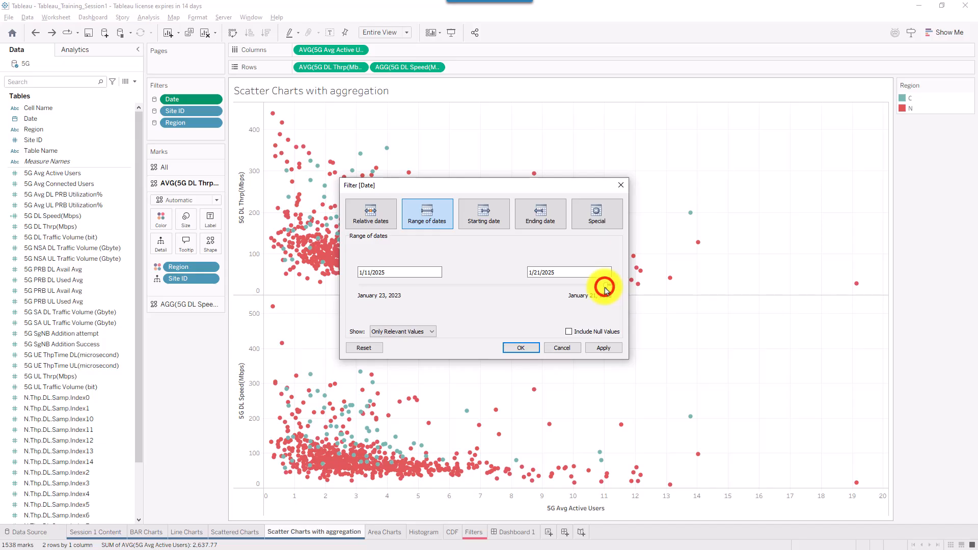
left_click_drag(605, 284, 306, 289)
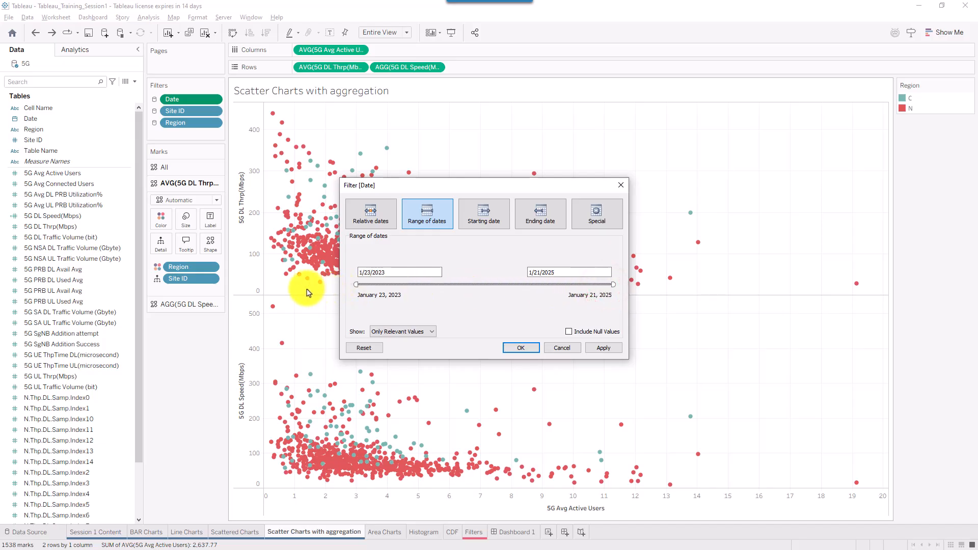
left_click(606, 348)
left_click(520, 348)
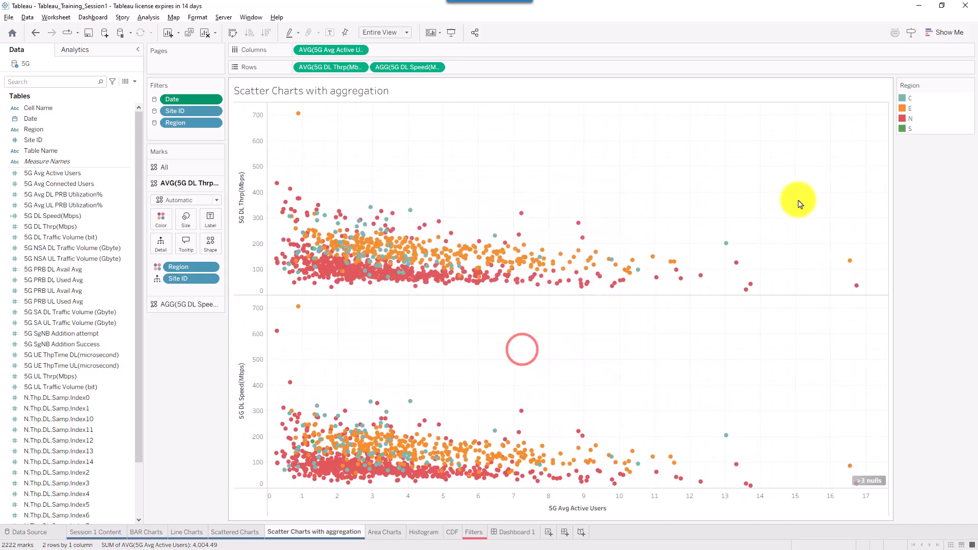
- Move the Region legend aside and filter the regions to only E and S
left_click_drag(915, 95, 183, 368)
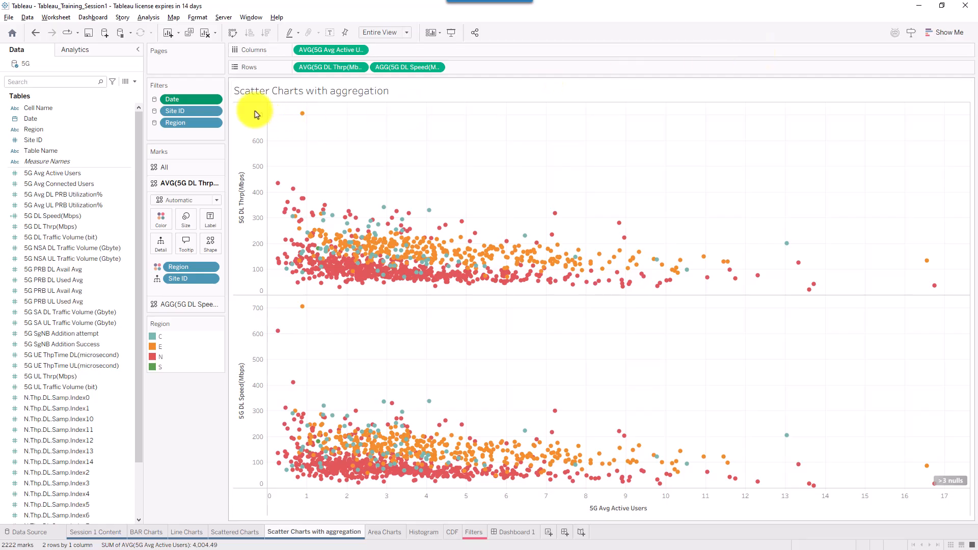
left_click(214, 123)
left_click(207, 136)
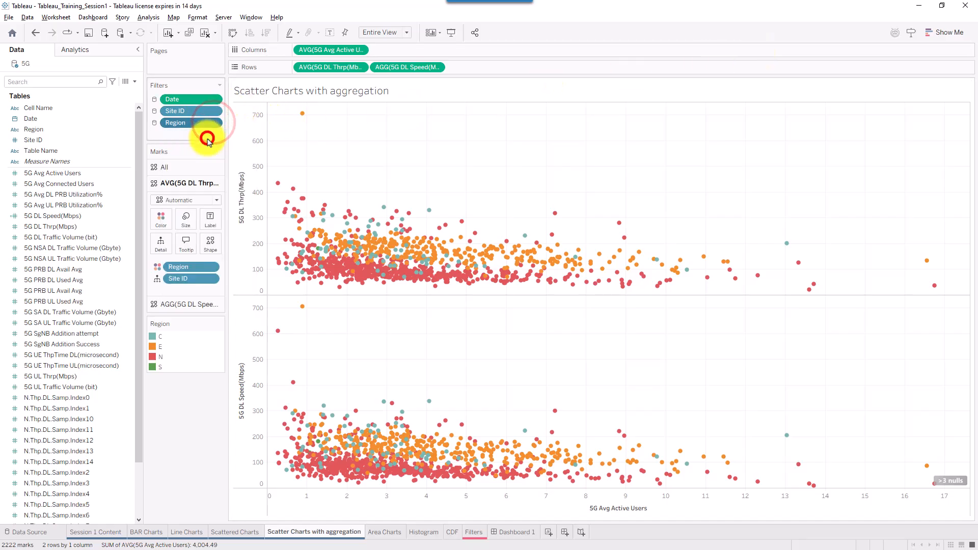
left_click(437, 308)
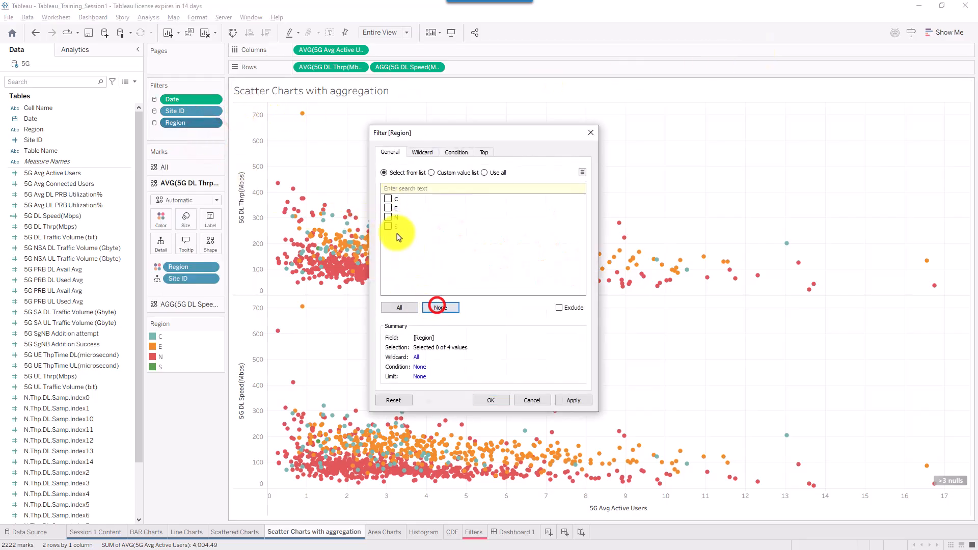
left_click(388, 208)
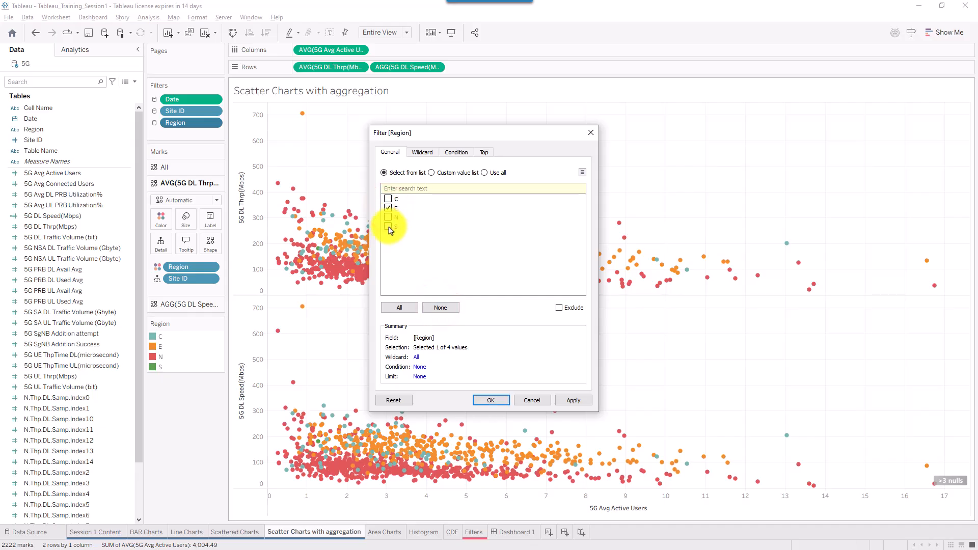
left_click(388, 226)
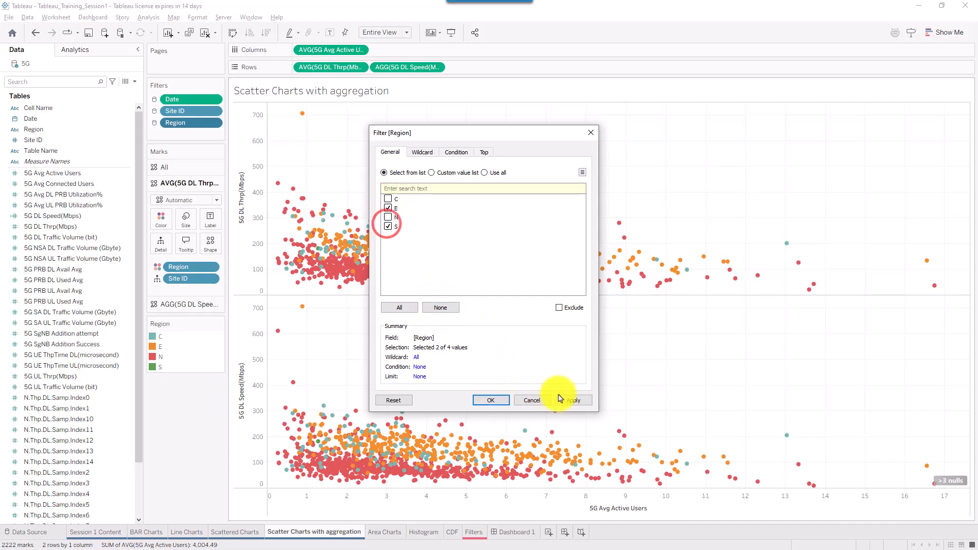
left_click(573, 402)
left_click(497, 401)
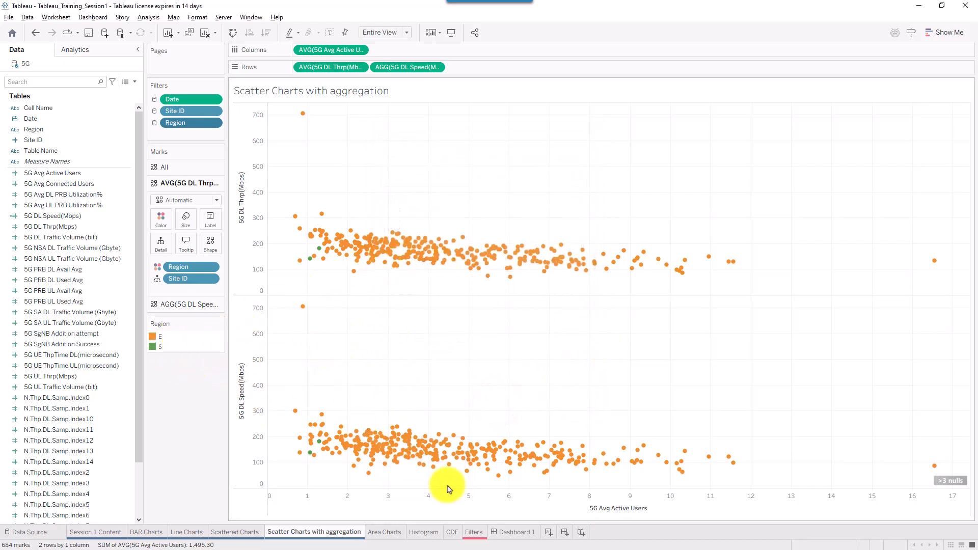
left_click(185, 531)
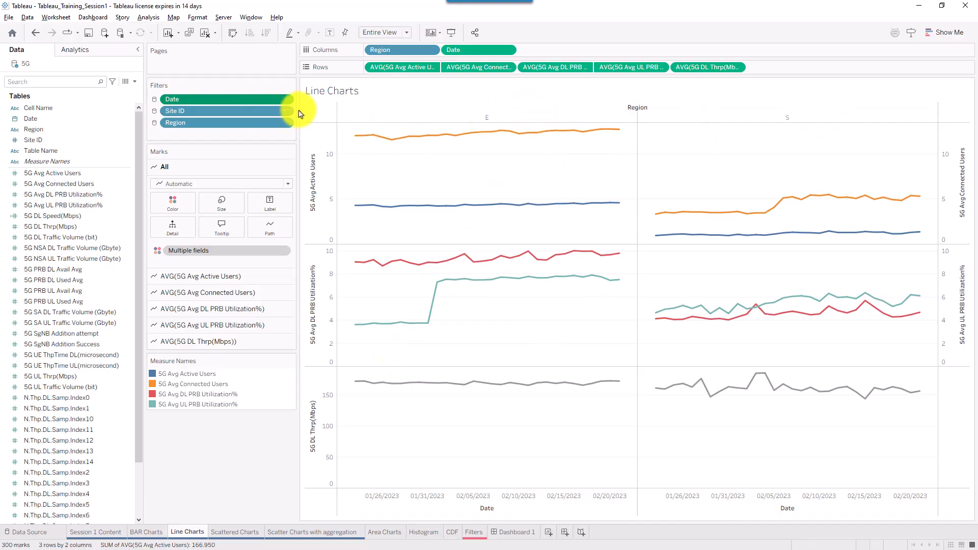
- Change the Line Charts Region filter from E and S to C and N, then open the 5G folder
left_click(283, 126)
left_click(247, 136)
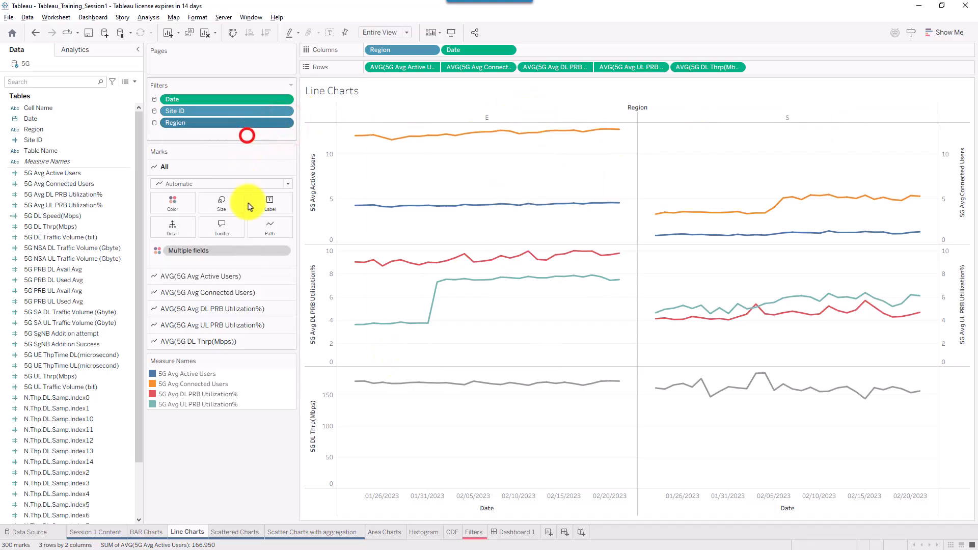
left_click(388, 205)
left_click(386, 223)
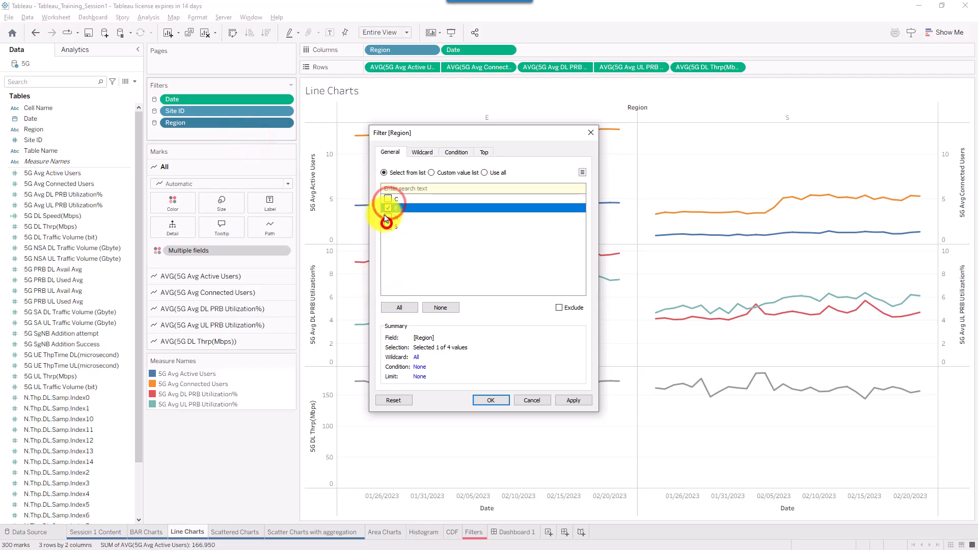
left_click(384, 206)
left_click(388, 217)
left_click(387, 199)
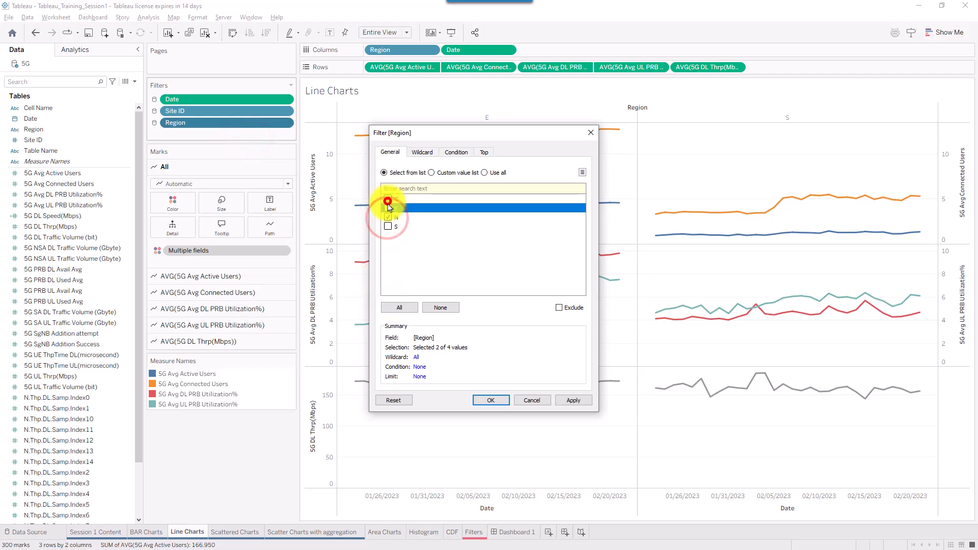
left_click(573, 400)
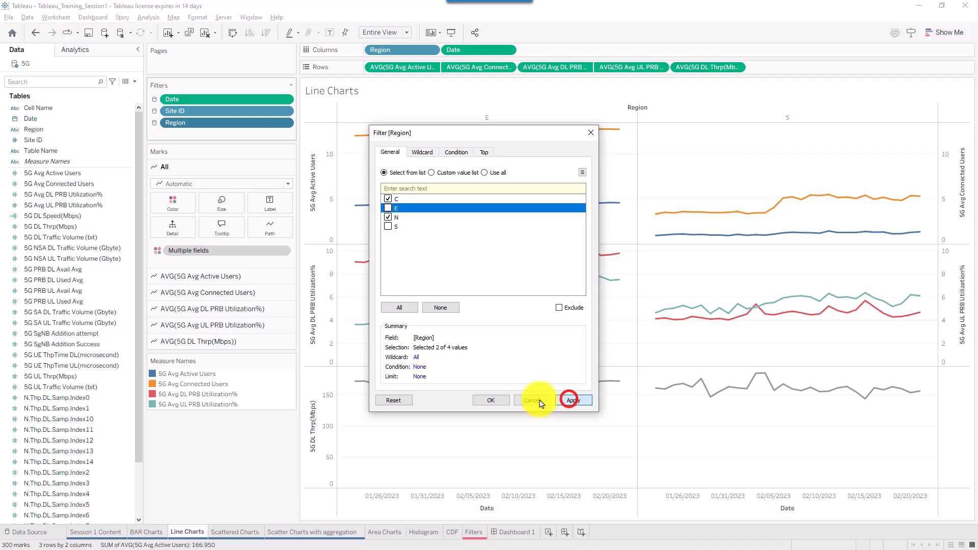
left_click(501, 400)
left_click(30, 532)
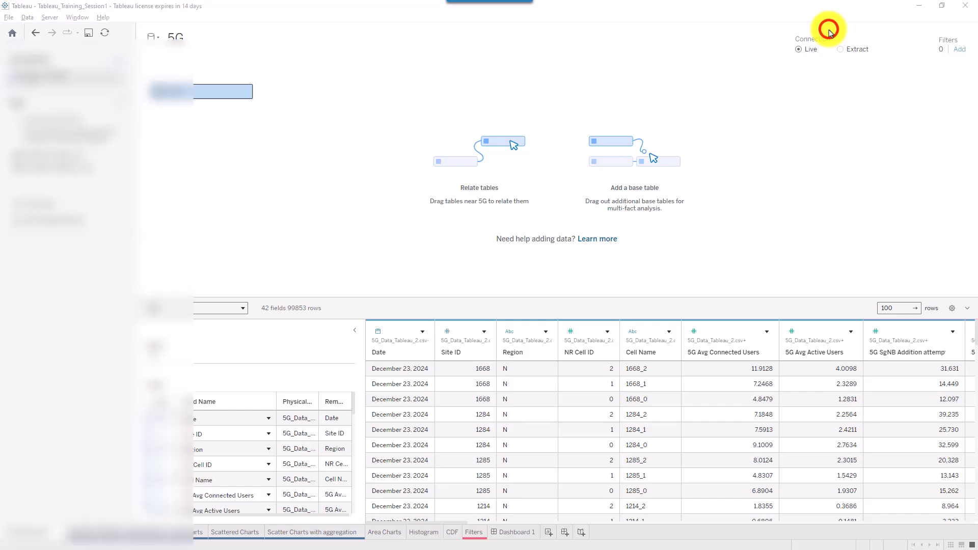
left_click(826, 28)
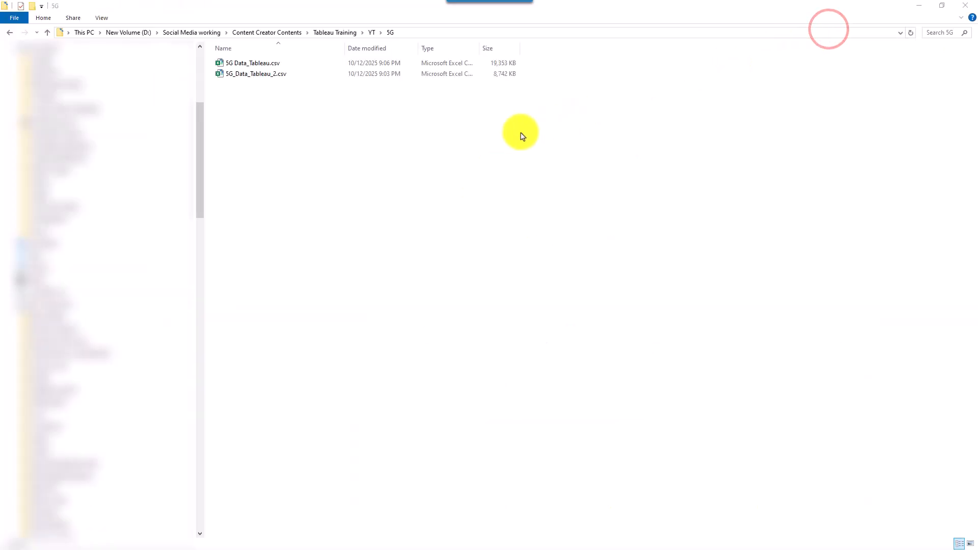
- Copy 5G_Data_Tableau_2.csv and paste duplicates into the 5G folder, then return to Tableau
left_click(275, 74)
key("ctrl+c")
key("ctrl+v")
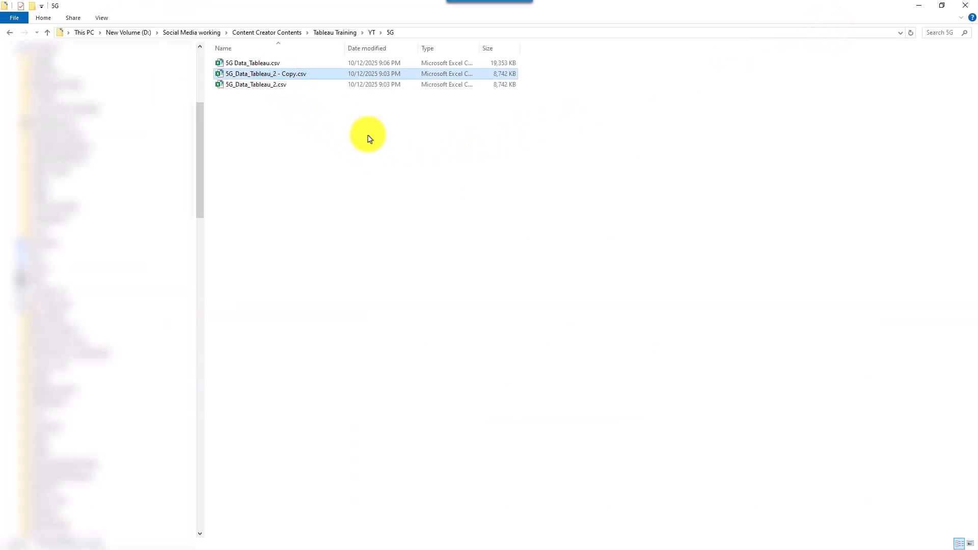
key("ctrl+v")
key("ctrl+v")
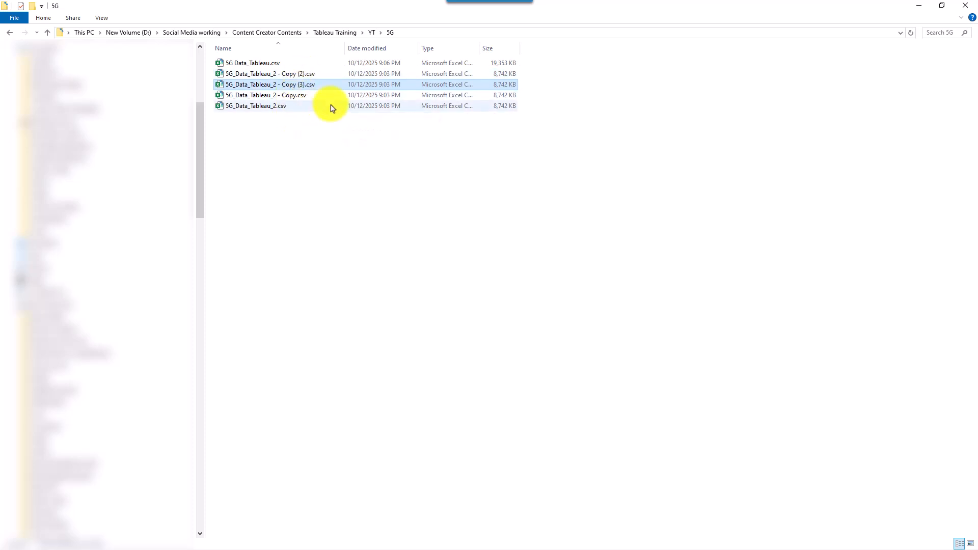
left_click(830, 29)
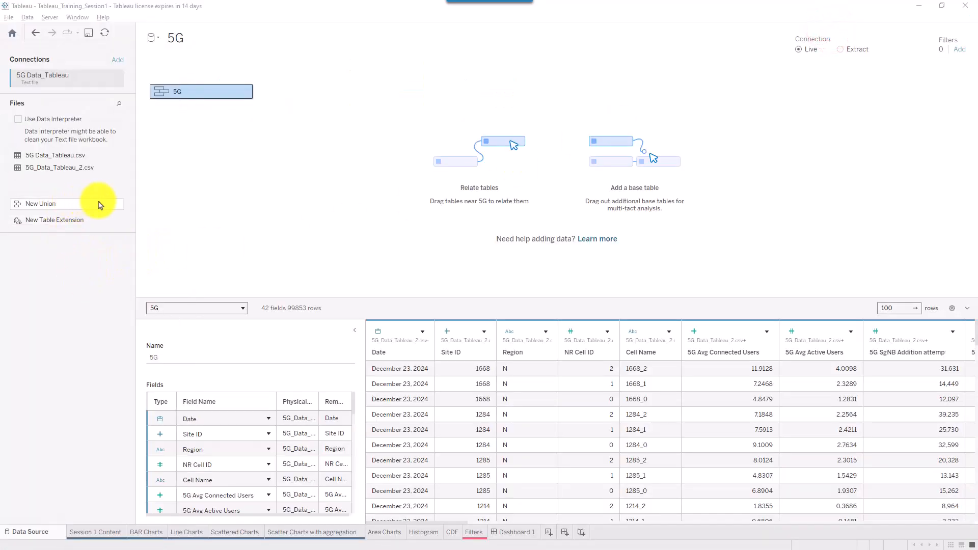
- Refresh the 5G data source so the three copies of 5G_Data_Tableau_2.csv appear under Files
left_click_drag(242, 210, 76, 178)
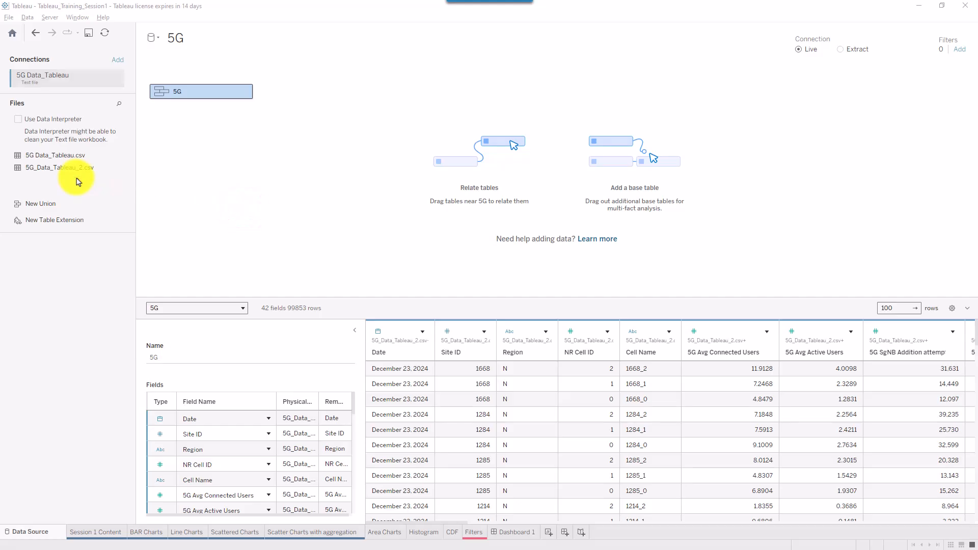
left_click_drag(177, 61, 105, 38)
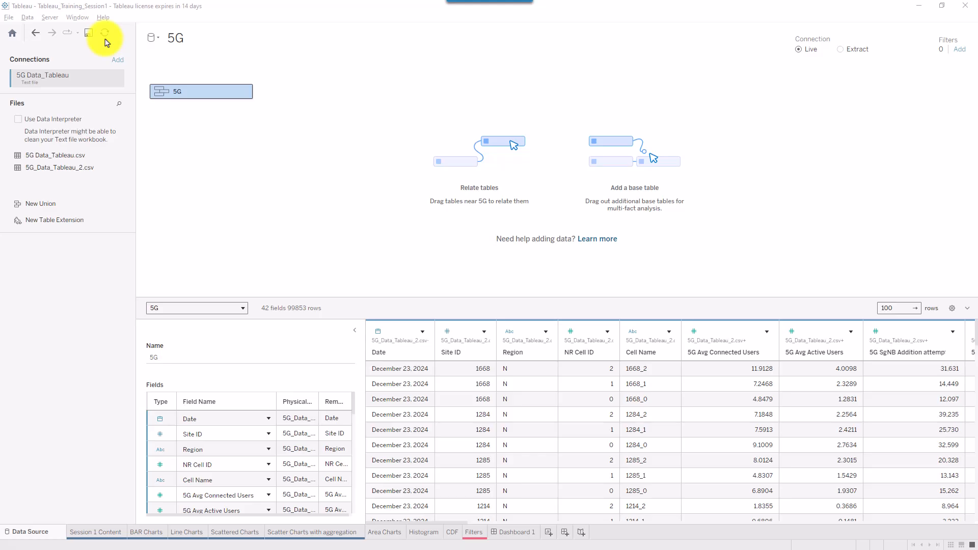
left_click(104, 33)
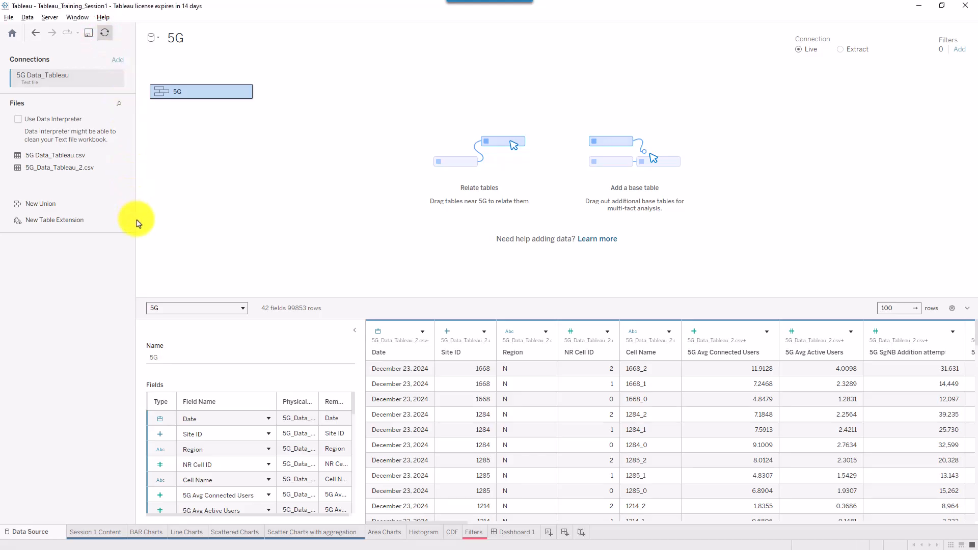
left_click(832, 32)
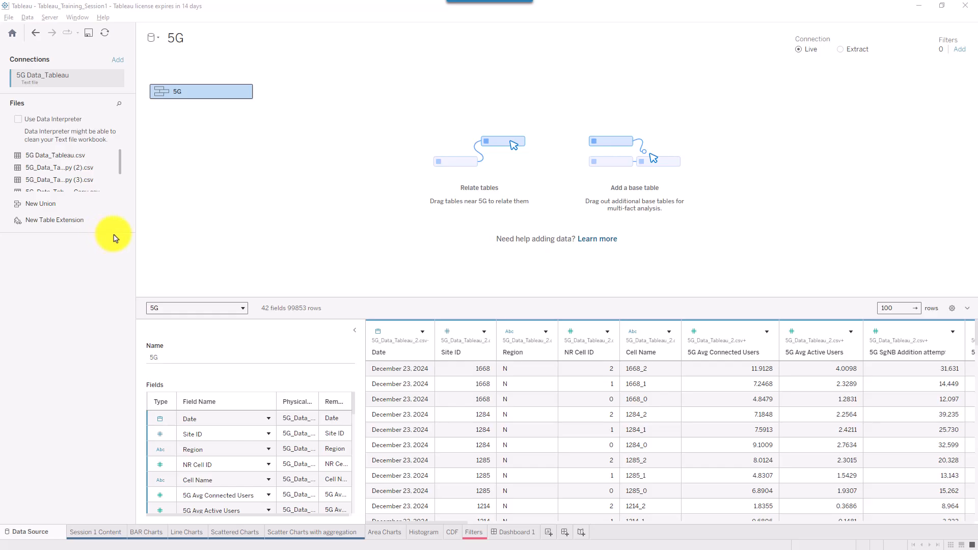
mouse_move(120, 159)
left_mouse_down()
mouse_move(120, 188)
mouse_move(121, 152)
left_mouse_up()
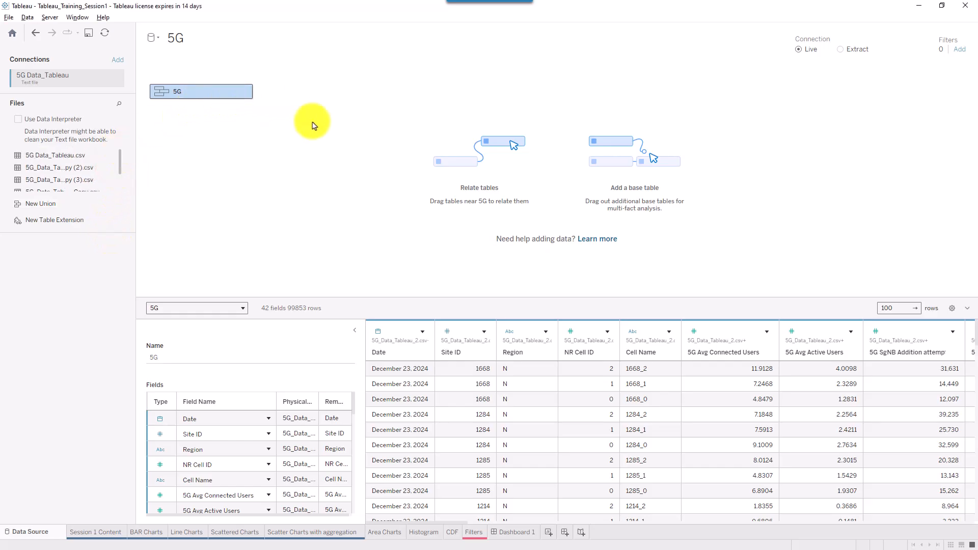
- Verify in Edit Union that the 5G union still holds only the two original CSVs, then return to Session 1 Content
double_click(221, 94)
right_click(247, 114)
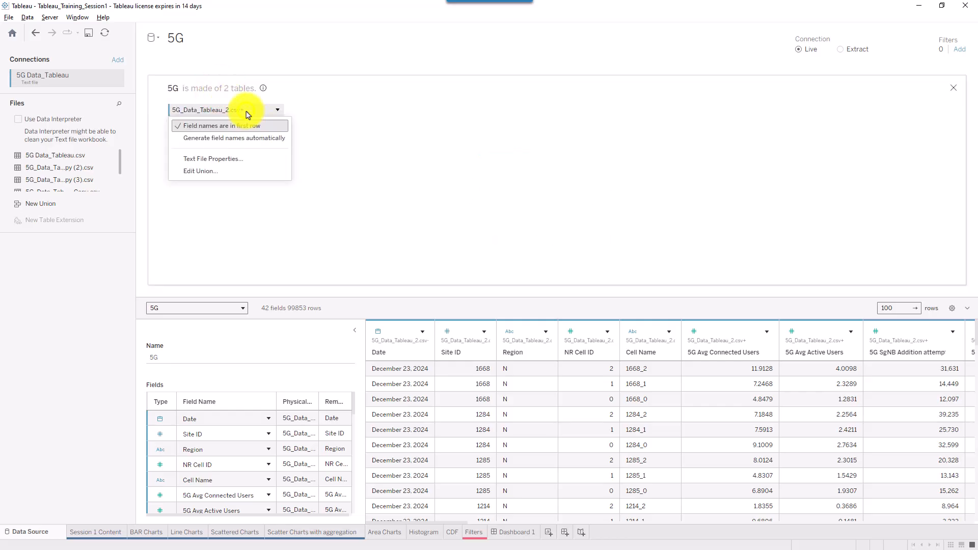
left_click(201, 173)
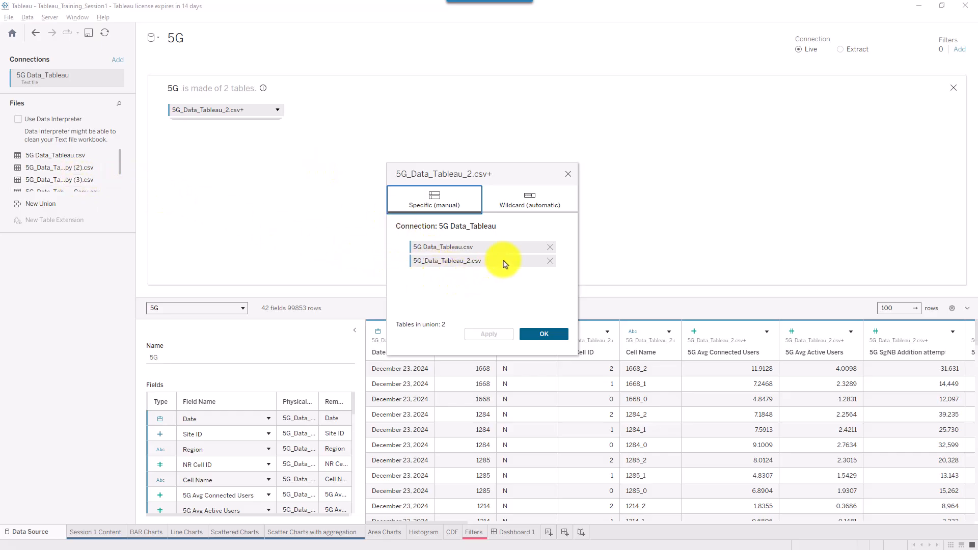
left_click(567, 174)
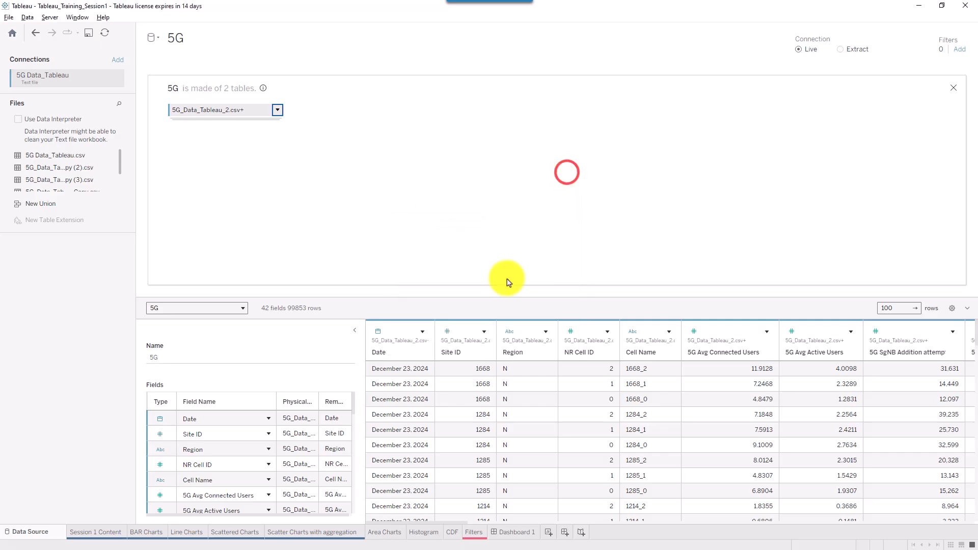
left_click(74, 533)
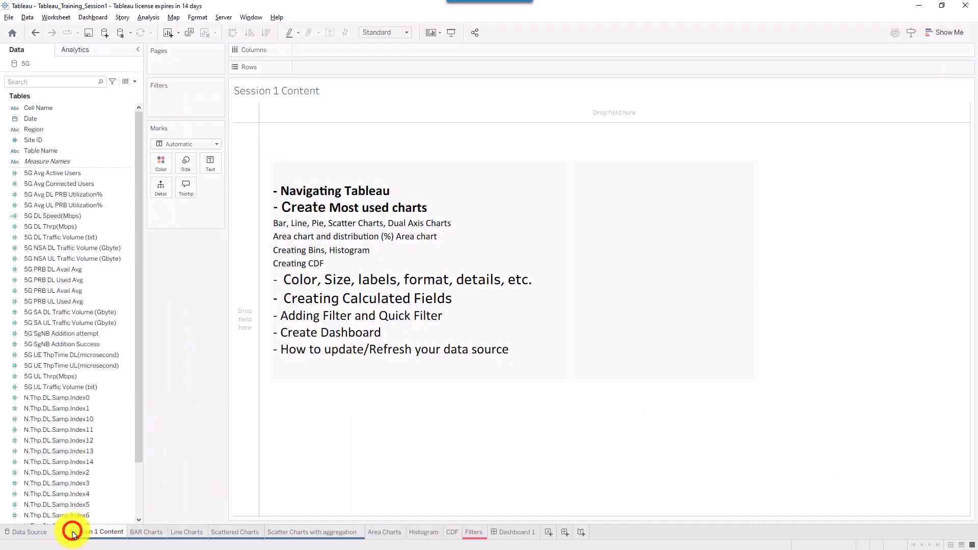